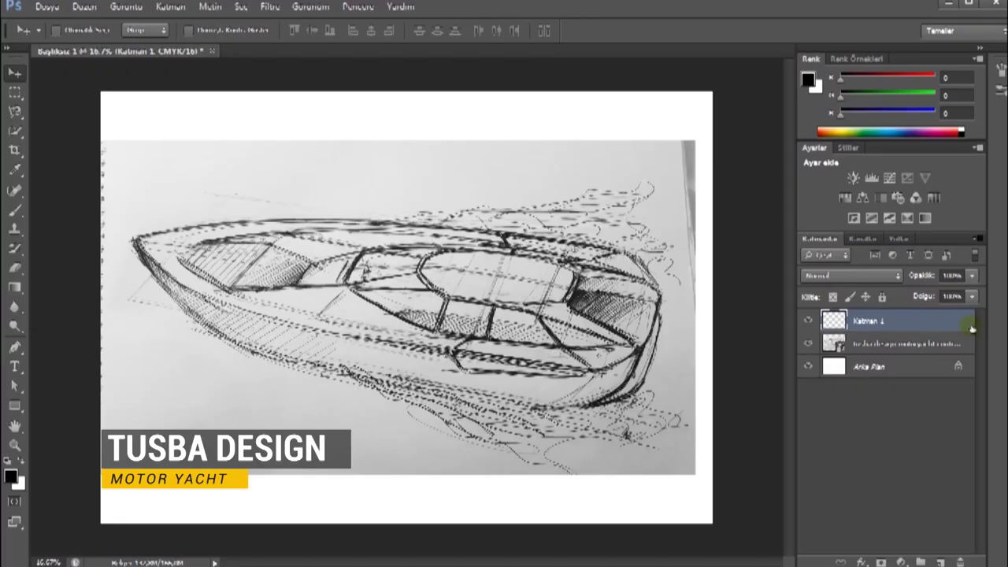
Lower the sketch layer's opacity and select the empty Katman 1 layer.
{"action": "left_click", "coordinate": [973, 277]}
{"action": "left_click_drag", "start_coordinate": [913, 296], "coordinate": [905, 293]}
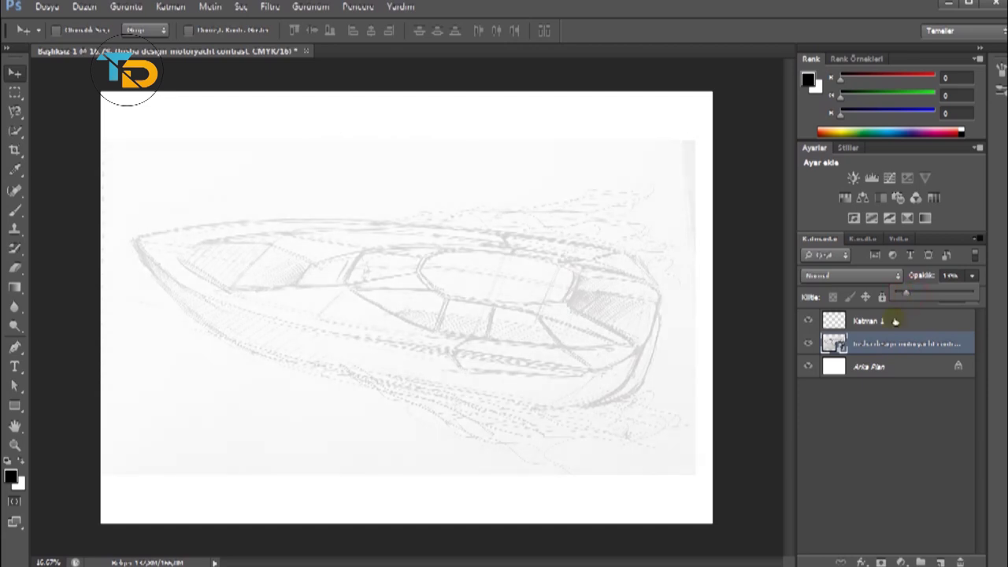
{"action": "left_click", "coordinate": [865, 321]}
{"action": "left_click", "coordinate": [973, 276]}
Start the Pen outline at the bow and add curved anchors along the lower edge.
{"action": "left_click", "coordinate": [14, 345]}
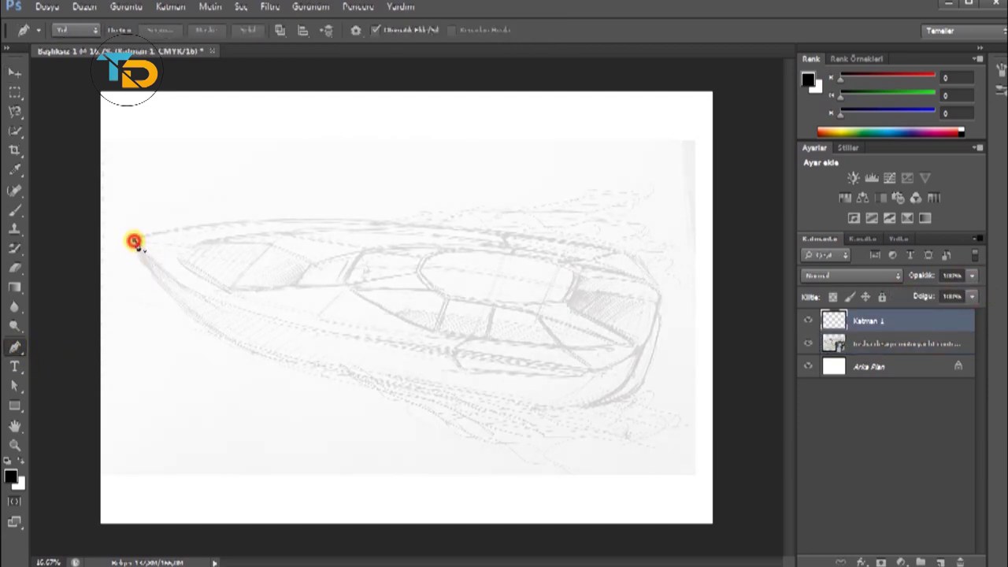
{"action": "left_click", "coordinate": [195, 294]}
{"action": "key", "text": "s"}
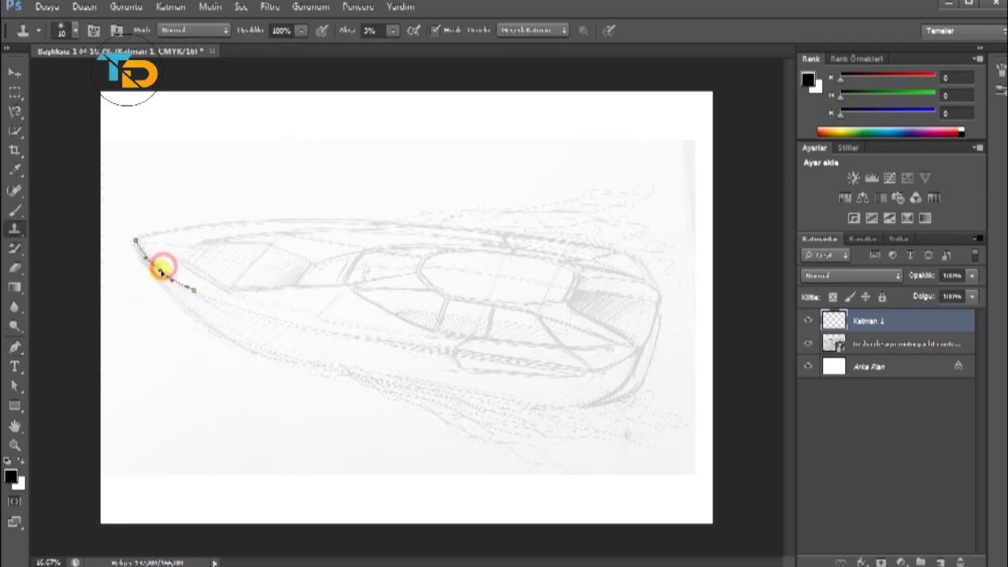
{"action": "key", "text": "ctrl+plus"}
{"action": "left_click_drag", "start_coordinate": [573, 562], "coordinate": [543, 562]}
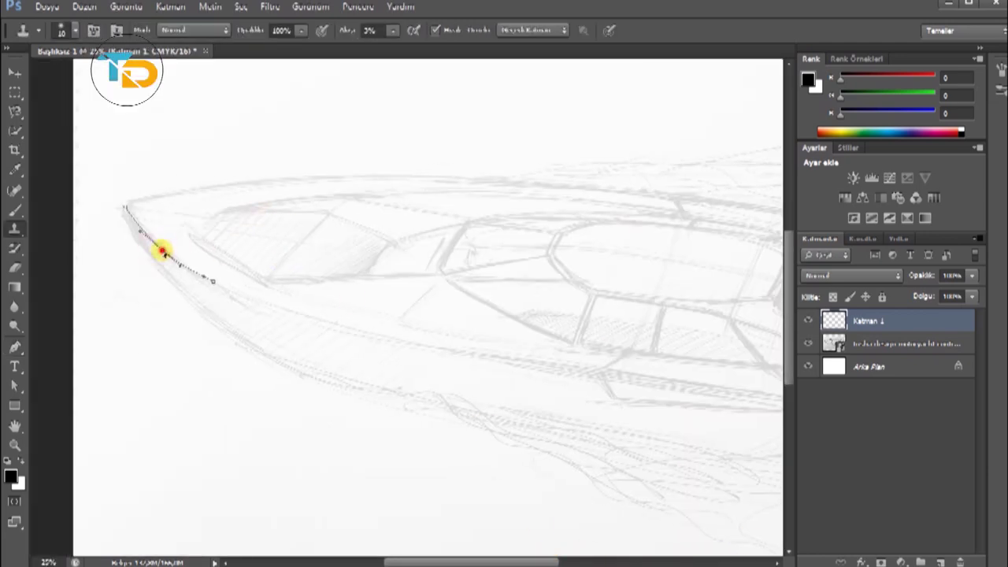
{"action": "left_click", "coordinate": [16, 346]}
{"action": "left_click_drag", "start_coordinate": [358, 332], "coordinate": [390, 339]}
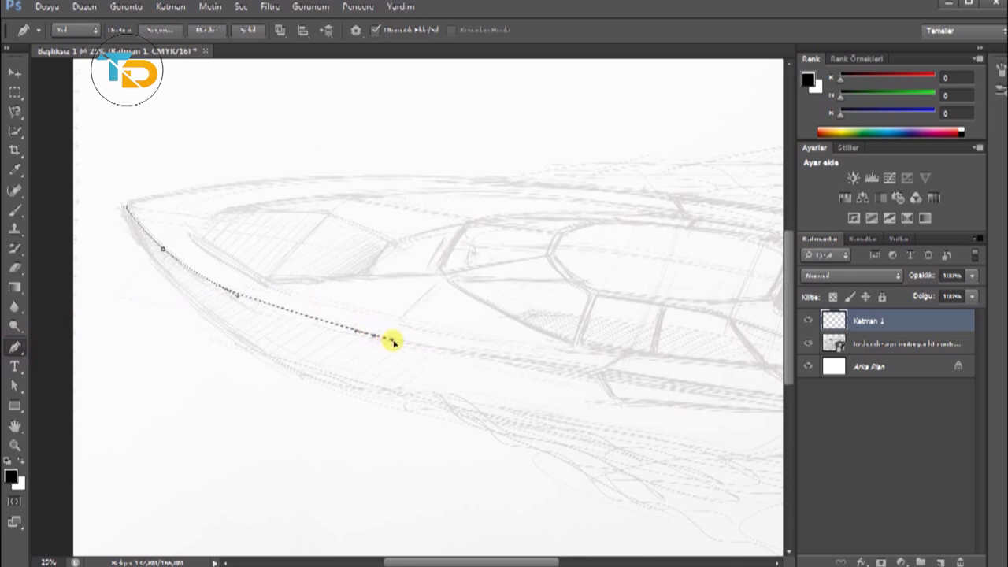
{"action": "left_click_drag", "start_coordinate": [426, 556], "coordinate": [458, 556]}
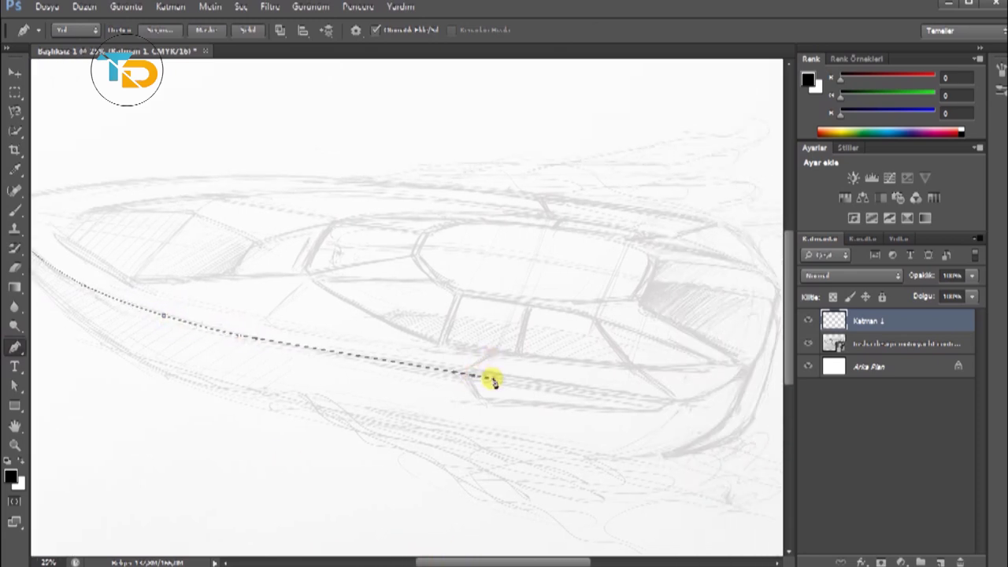
Carry the outline through the stern corner and upper edge, then close the path.
{"action": "left_click", "coordinate": [752, 359]}
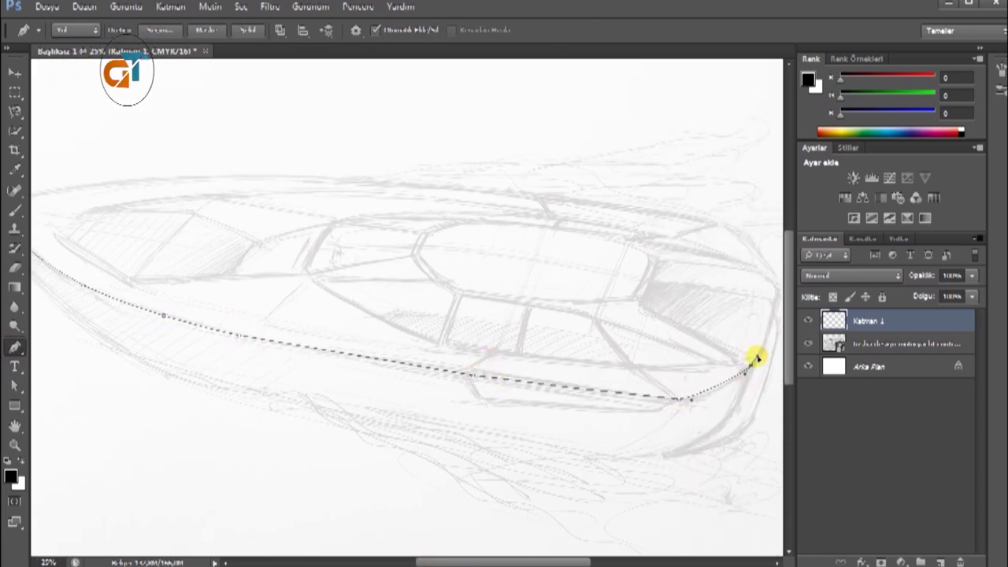
{"action": "left_click_drag", "start_coordinate": [572, 562], "coordinate": [600, 562]}
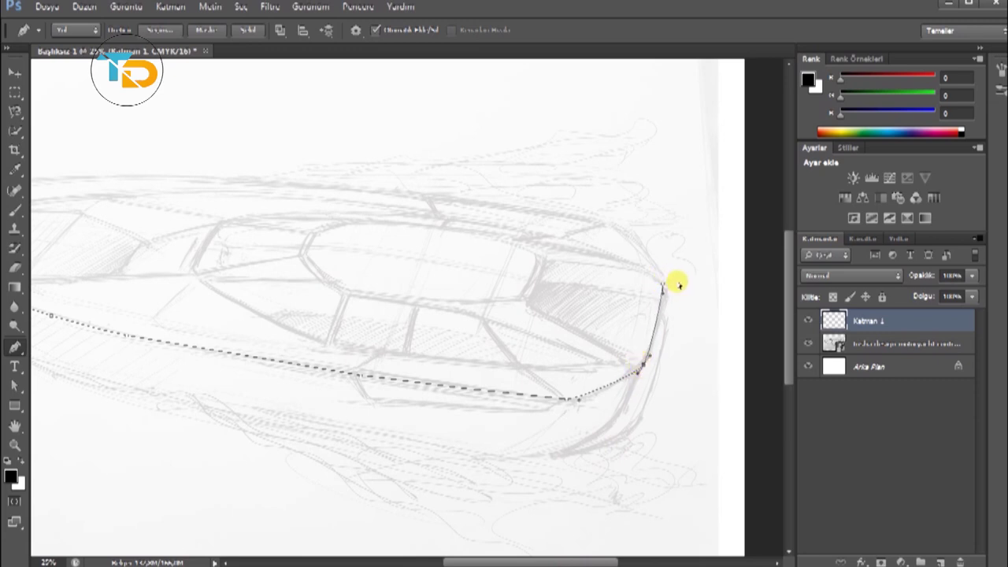
{"action": "left_click_drag", "start_coordinate": [532, 562], "coordinate": [507, 562]}
{"action": "left_click", "coordinate": [551, 198]}
{"action": "left_click_drag", "start_coordinate": [469, 375], "coordinate": [450, 380]}
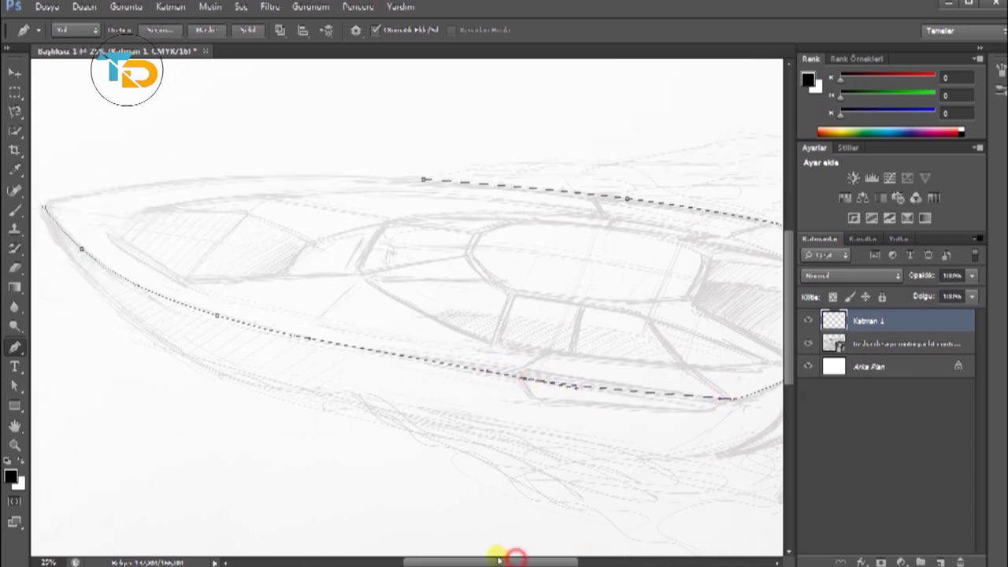
{"action": "left_click_drag", "start_coordinate": [512, 561], "coordinate": [482, 562]}
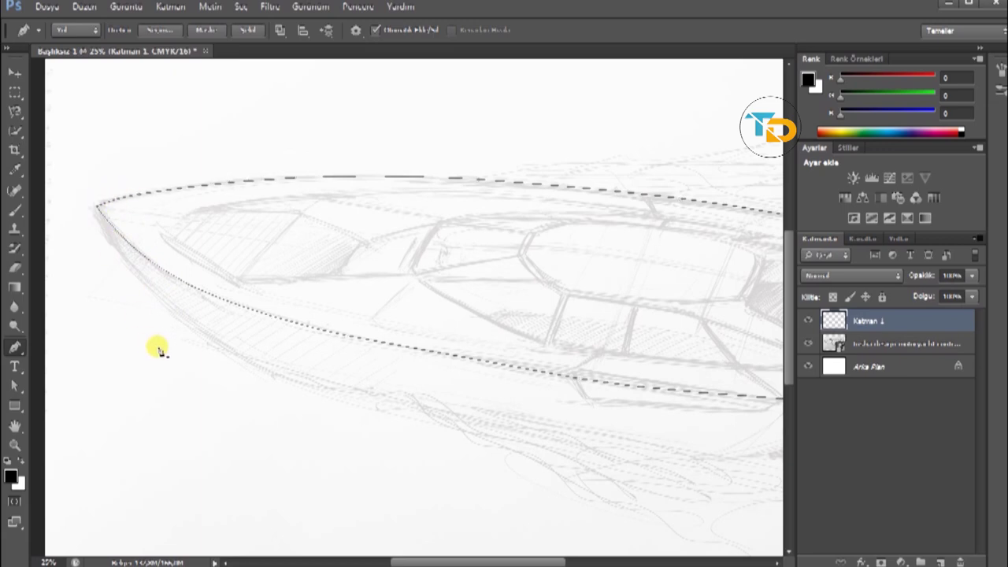
{"action": "right_click", "coordinate": [334, 213]}
{"action": "left_click", "coordinate": [393, 275]}
Turn the outline path into a selection and set the foreground colour to brown.
{"action": "left_click", "coordinate": [648, 108]}
{"action": "left_click", "coordinate": [10, 477]}
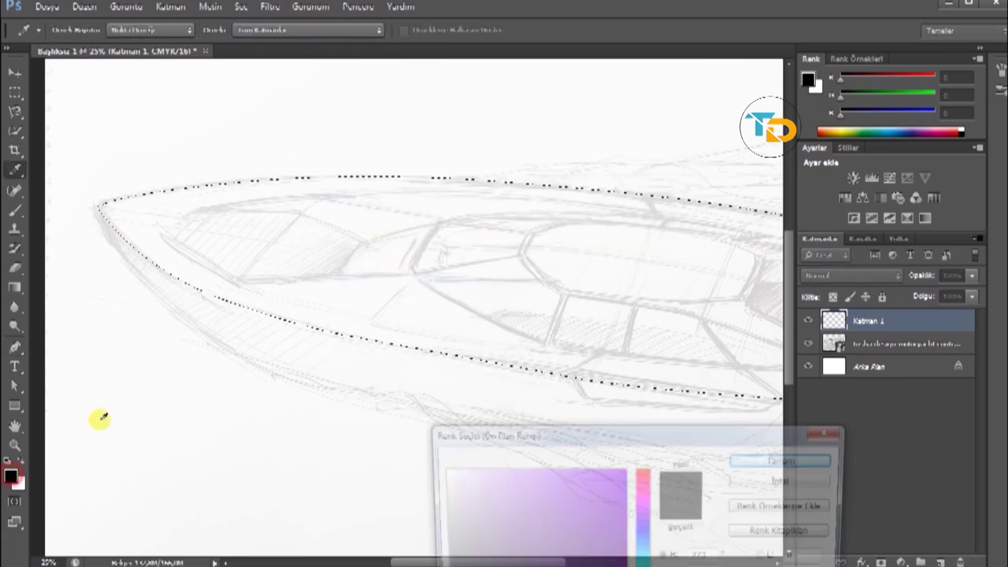
{"action": "left_click_drag", "start_coordinate": [641, 432], "coordinate": [584, 254]}
{"action": "left_click_drag", "start_coordinate": [585, 429], "coordinate": [585, 462]}
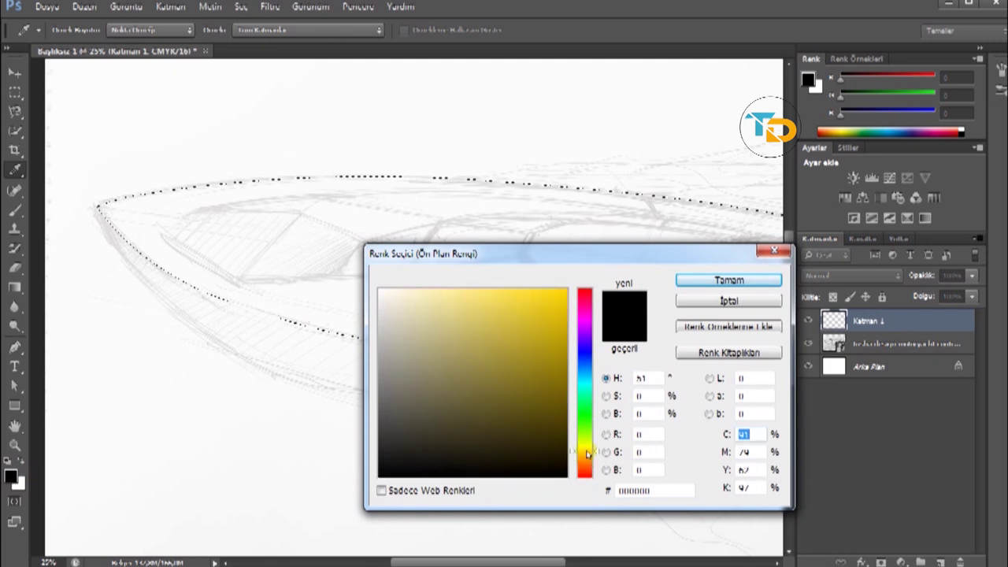
{"action": "left_click", "coordinate": [536, 427]}
{"action": "left_click", "coordinate": [543, 398]}
{"action": "left_click", "coordinate": [701, 274]}
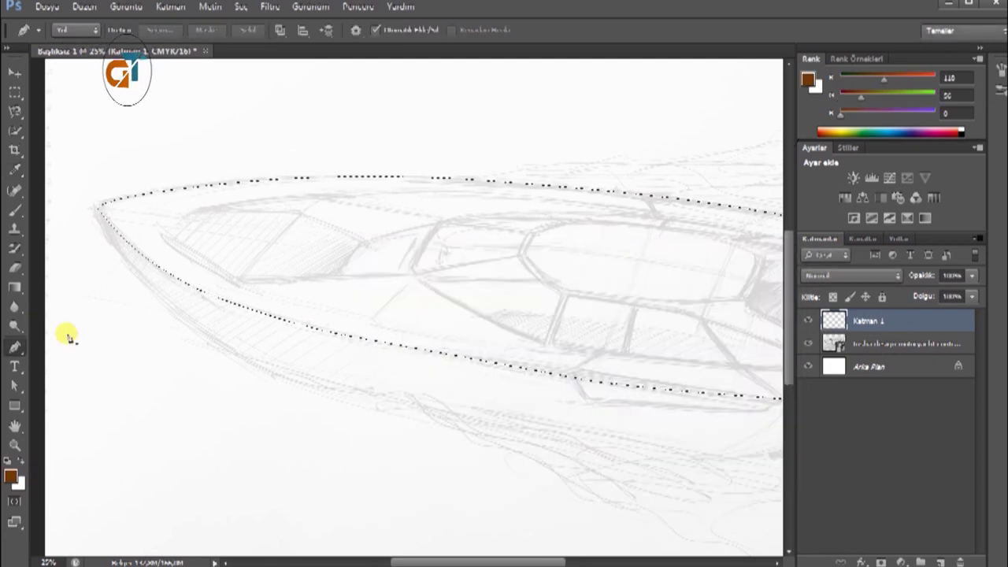
Fill the yacht selection with brown using the Paint Bucket on Katman 1.
{"action": "right_click", "coordinate": [14, 228]}
{"action": "left_click", "coordinate": [15, 288]}
{"action": "right_click", "coordinate": [15, 287]}
{"action": "left_click", "coordinate": [63, 301]}
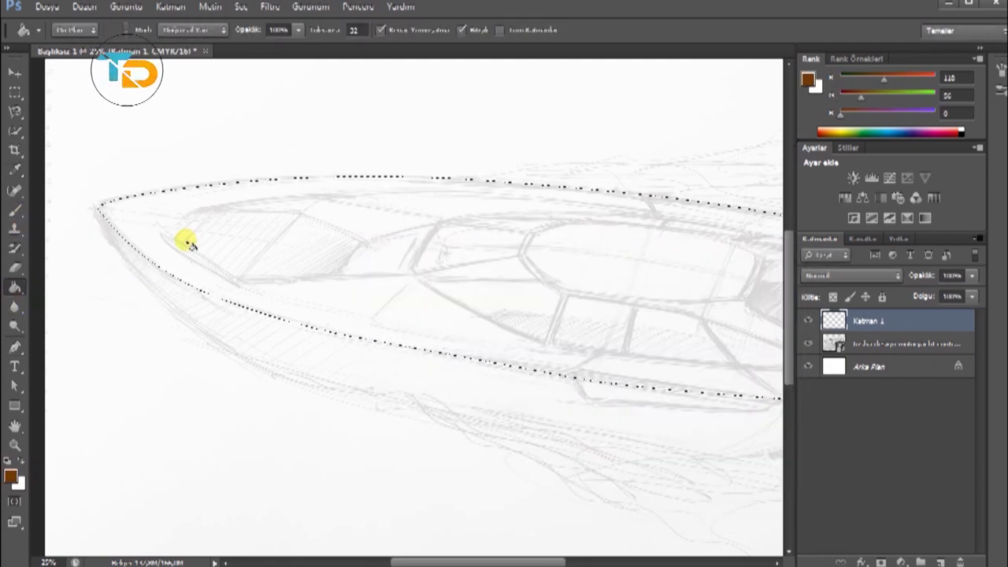
{"action": "left_click", "coordinate": [180, 236]}
{"action": "left_click_drag", "start_coordinate": [476, 562], "coordinate": [492, 562]}
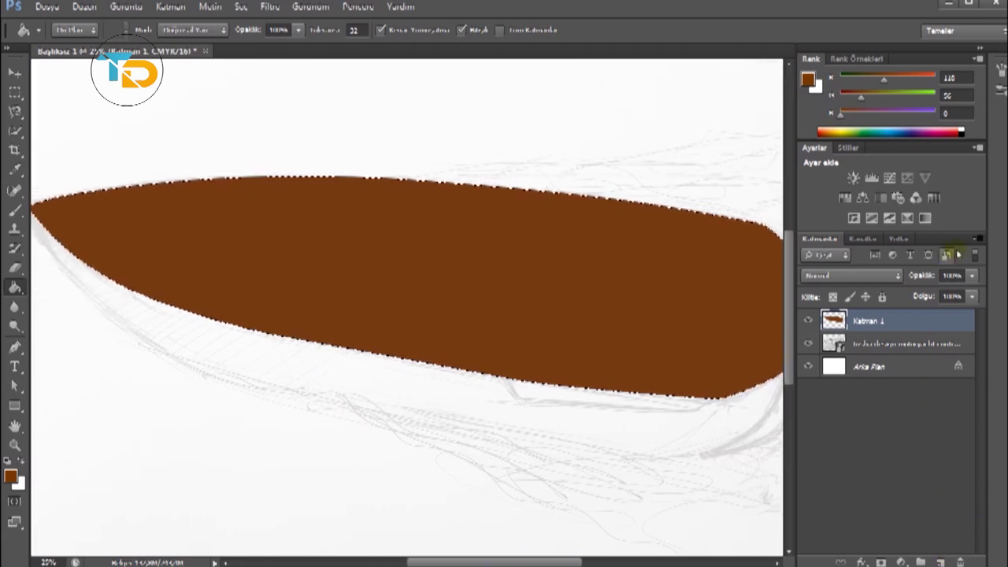
{"action": "left_click_drag", "start_coordinate": [971, 274], "coordinate": [953, 296]}
Add new layer Katman 2 and set the foreground to a very dark brown.
{"action": "left_click", "coordinate": [941, 562]}
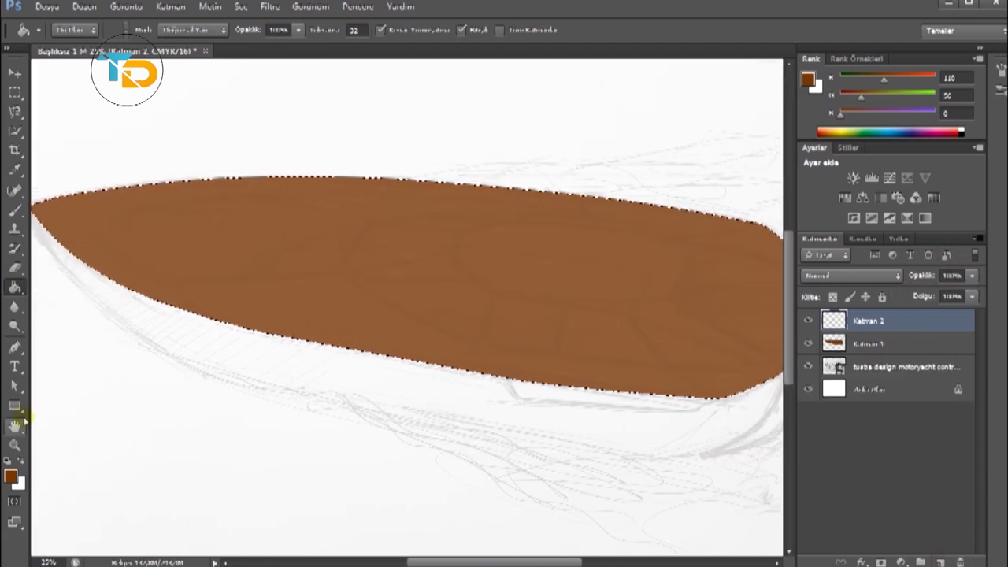
{"action": "left_click", "coordinate": [15, 168]}
{"action": "left_click", "coordinate": [19, 462]}
{"action": "left_click", "coordinate": [10, 475]}
{"action": "key", "text": "Return"}
{"action": "left_click", "coordinate": [10, 475]}
{"action": "left_click", "coordinate": [522, 455]}
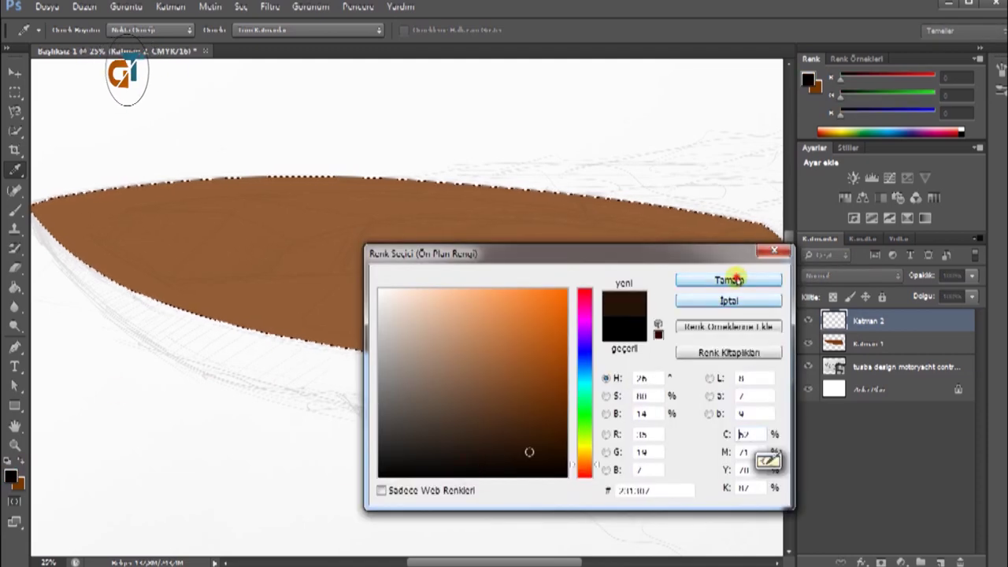
{"action": "key", "text": "Return"}
{"action": "left_click", "coordinate": [973, 275]}
{"action": "key", "text": "alt+BackSpace"}
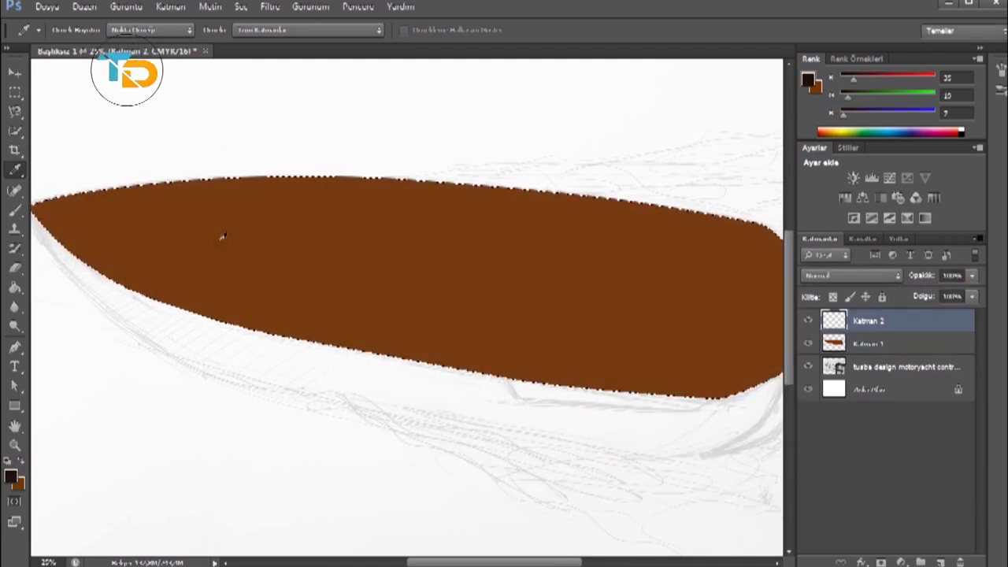
Enlarge the soft brush to 1057 for hull shading, then add a highlight layer.
{"action": "key", "text": "b"}
{"action": "left_click", "coordinate": [68, 30]}
{"action": "key", "text": "Return"}
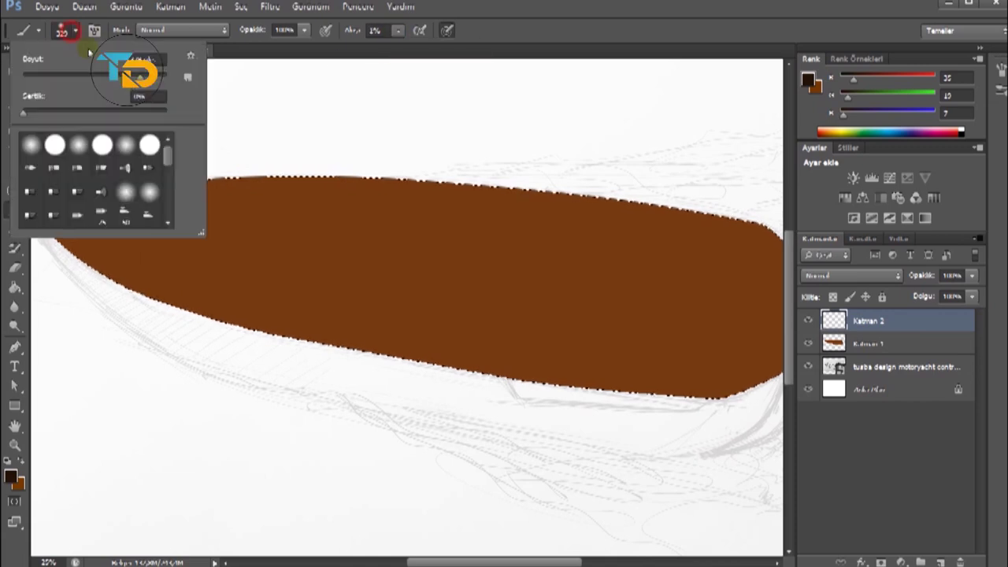
{"action": "right_click", "coordinate": [37, 268]}
{"action": "key", "text": "Return"}
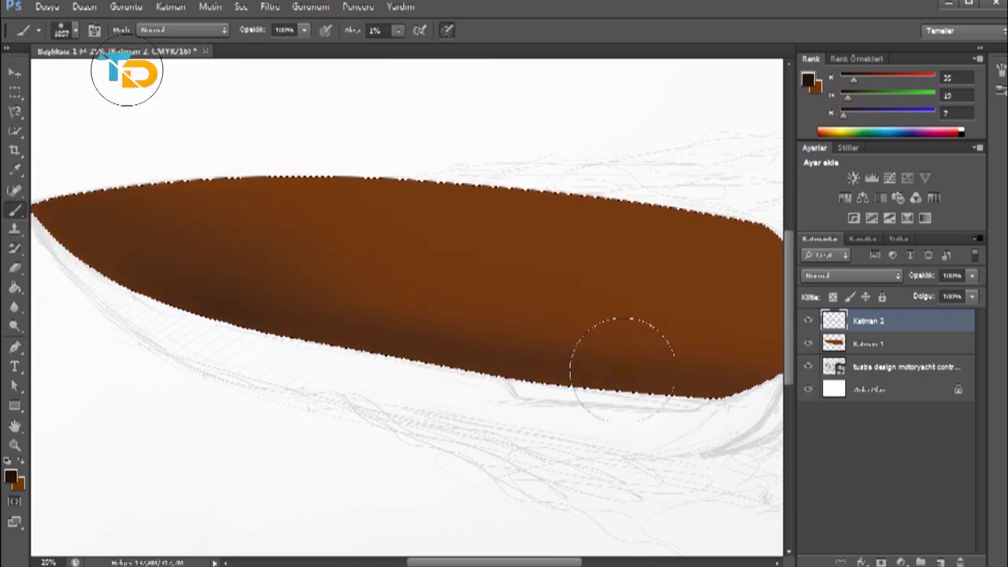
{"action": "key", "text": "ctrl+minus"}
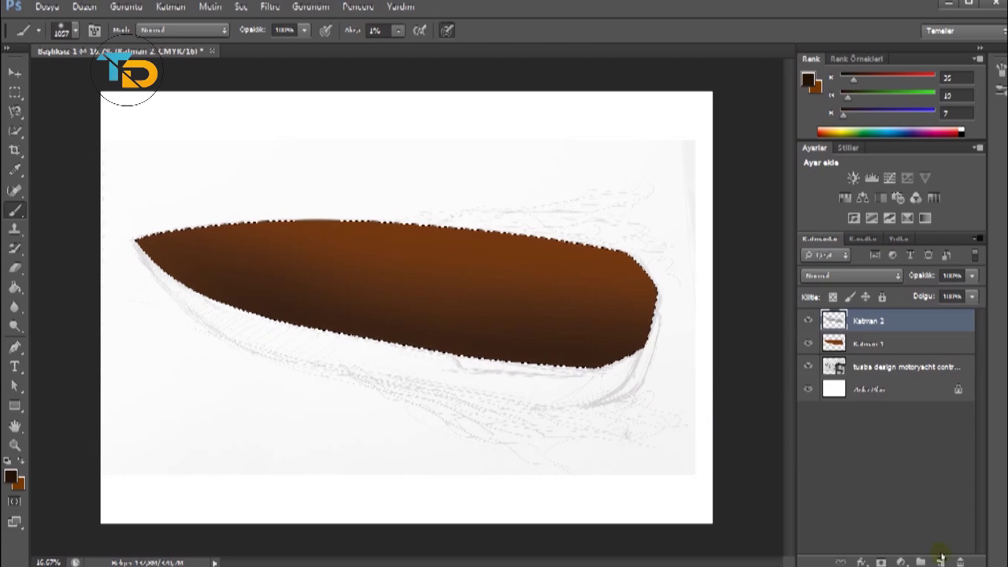
{"action": "key", "text": "ctrl+shift+alt+n"}
{"action": "key", "text": "x"}
{"action": "left_click", "coordinate": [11, 476]}
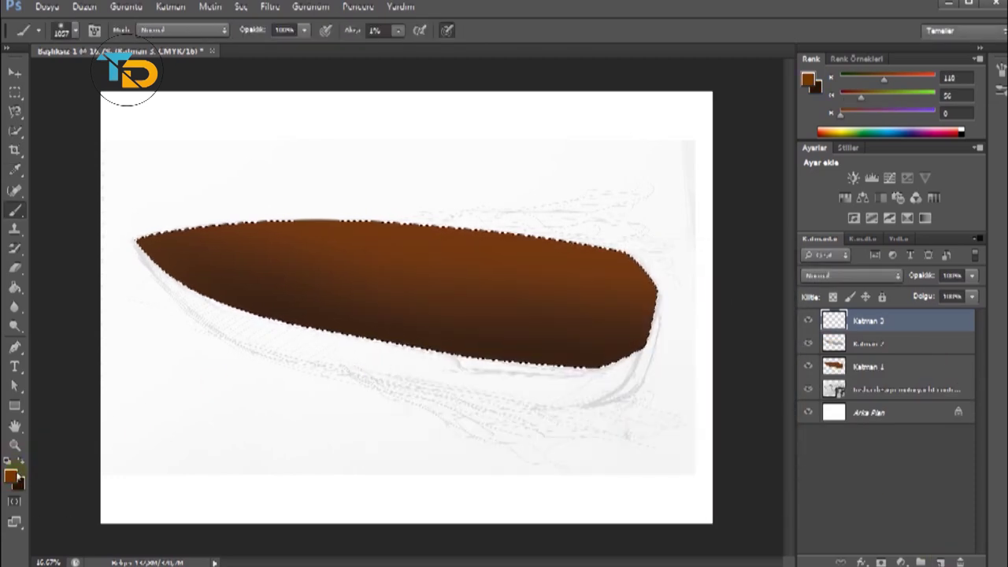
Set the foreground colour to light orange (255,140,77).
{"action": "left_click", "coordinate": [529, 451]}
{"action": "left_click_drag", "start_coordinate": [533, 400], "coordinate": [510, 290]}
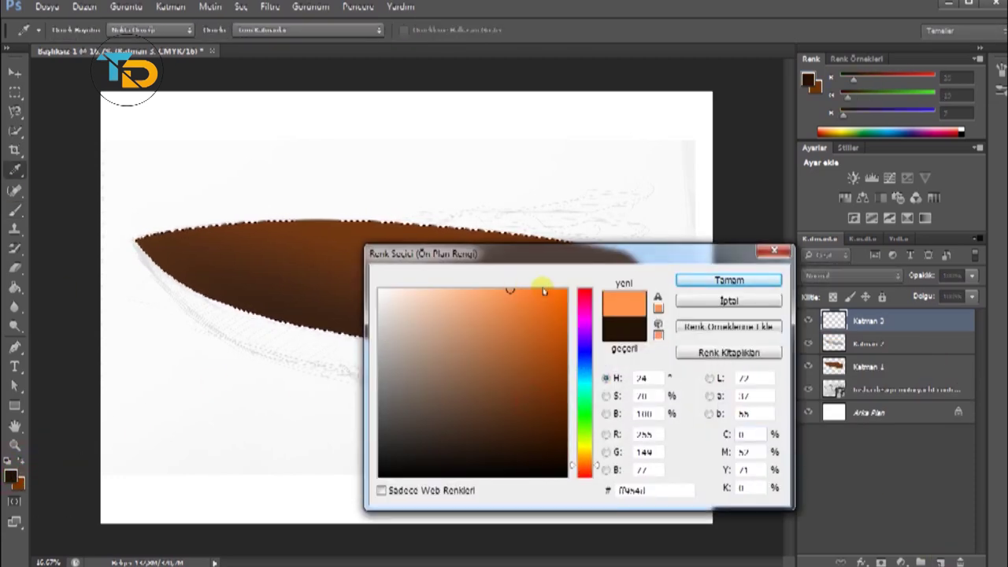
{"action": "key", "text": "Return"}
Brush the orange highlight along the hull's top edge and bow tip.
{"action": "left_click_drag", "start_coordinate": [563, 241], "coordinate": [663, 283]}
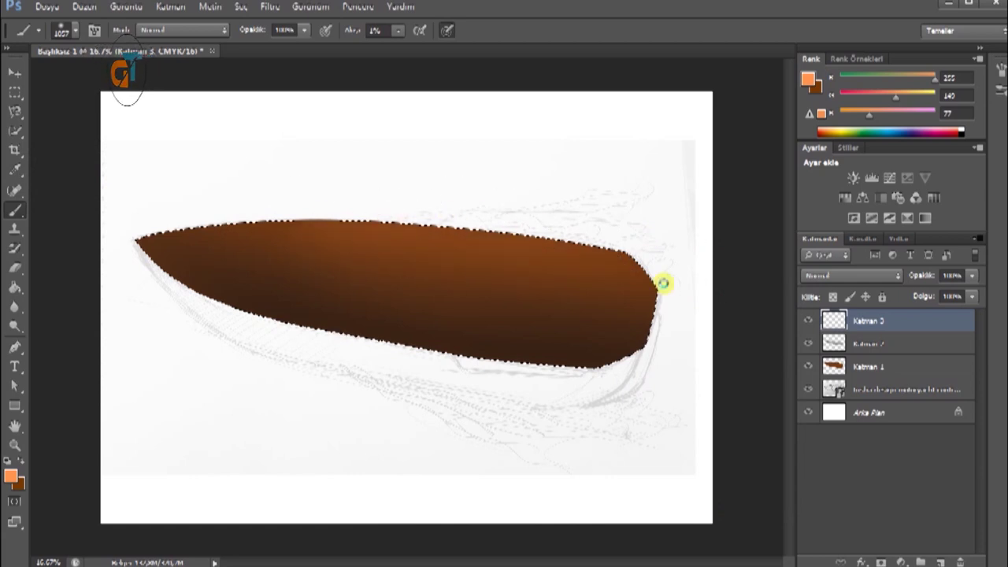
{"action": "left_click", "coordinate": [267, 211]}
{"action": "mouse_move", "coordinate": [91, 252]}
{"action": "left_mouse_down"}
{"action": "mouse_move", "coordinate": [252, 231]}
{"action": "mouse_move", "coordinate": [89, 249]}
{"action": "left_mouse_up"}
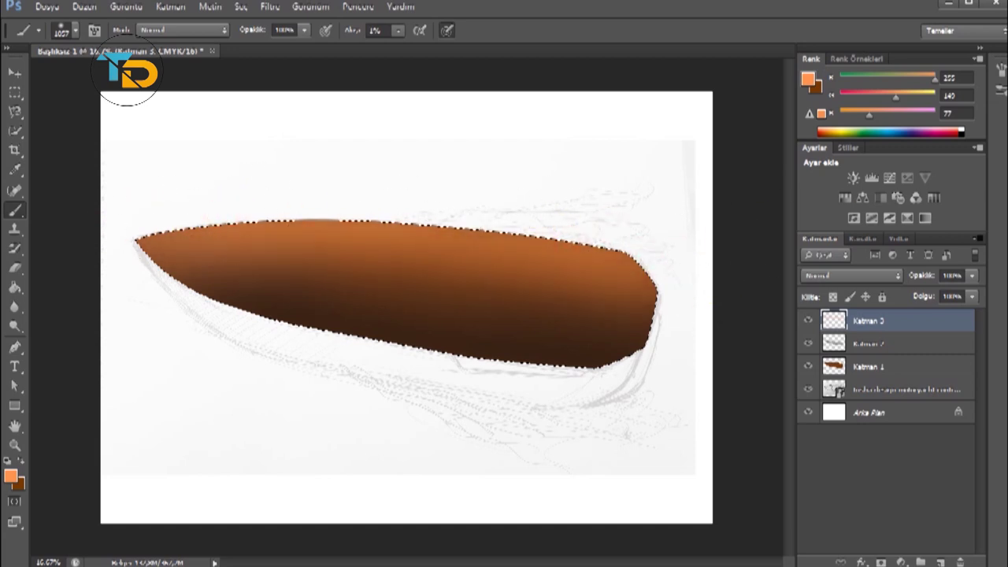
{"action": "left_click_drag", "start_coordinate": [134, 198], "coordinate": [480, 225]}
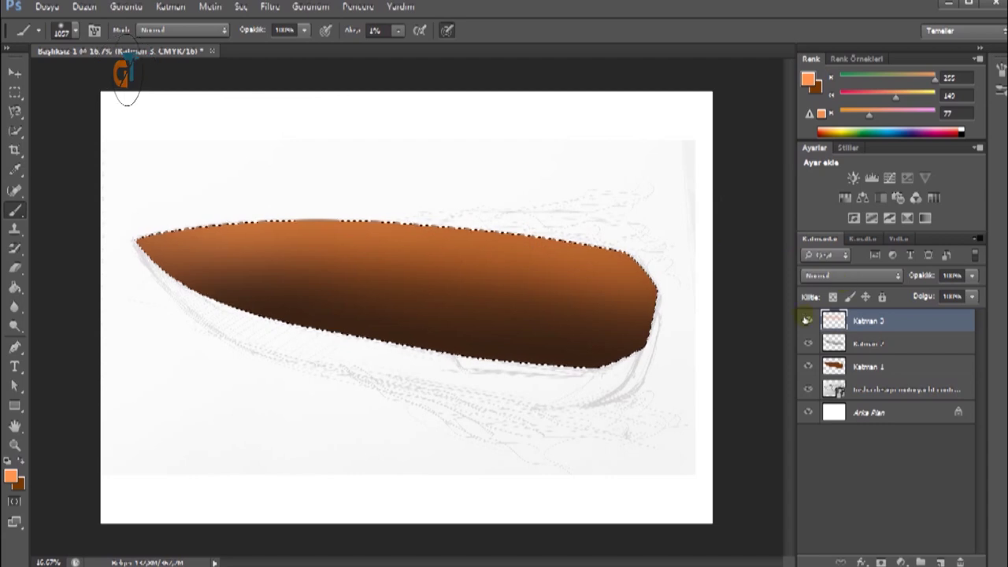
{"action": "key", "text": "ctrl+plus"}
{"action": "left_click", "coordinate": [809, 318]}
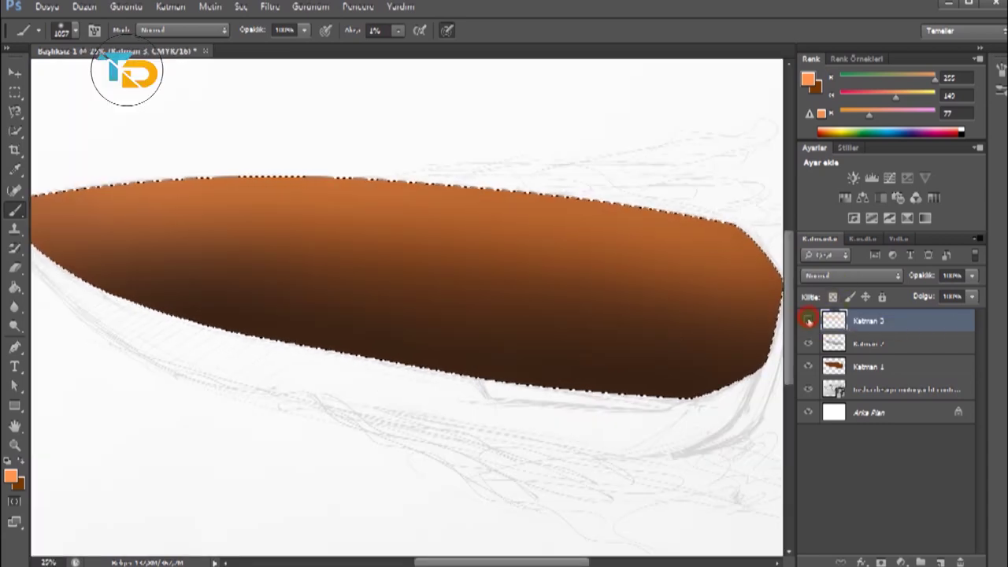
Hide the brown layers to reveal the sketch and add new layer Katman 4.
{"action": "left_click", "coordinate": [809, 366]}
{"action": "left_click", "coordinate": [809, 366]}
{"action": "left_click", "coordinate": [809, 366]}
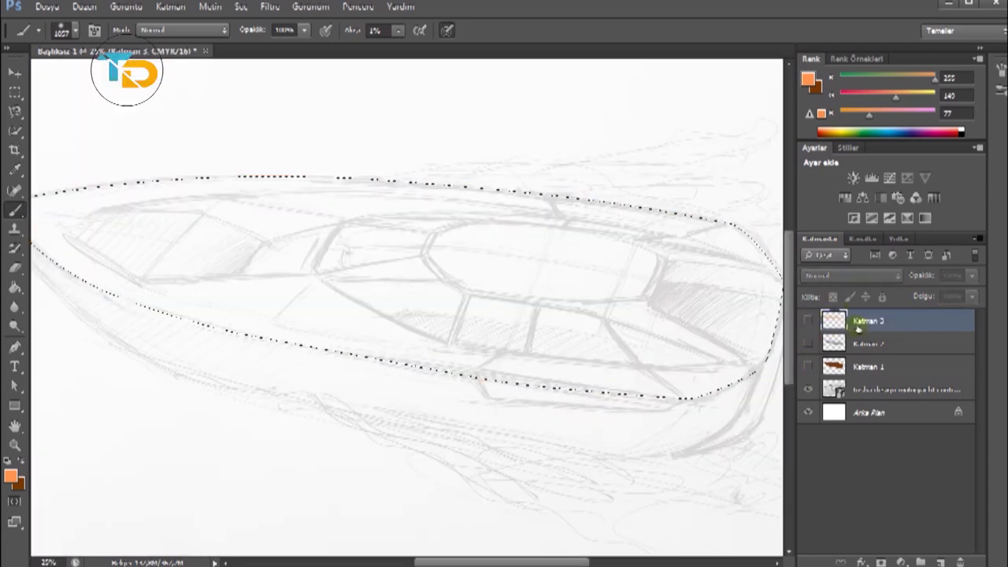
{"action": "left_click", "coordinate": [940, 561]}
{"action": "left_click", "coordinate": [14, 346]}
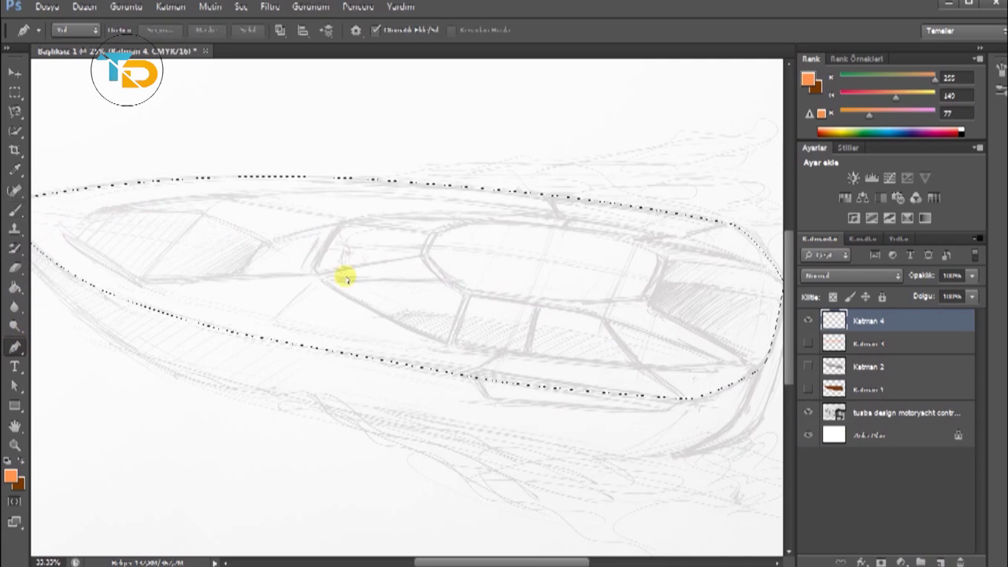
{"action": "key", "text": "ctrl+plus"}
{"action": "left_click_drag", "start_coordinate": [540, 562], "coordinate": [552, 512]}
Trace the windshield outline with the Pen, restarting from its left tip.
{"action": "left_click", "coordinate": [150, 270]}
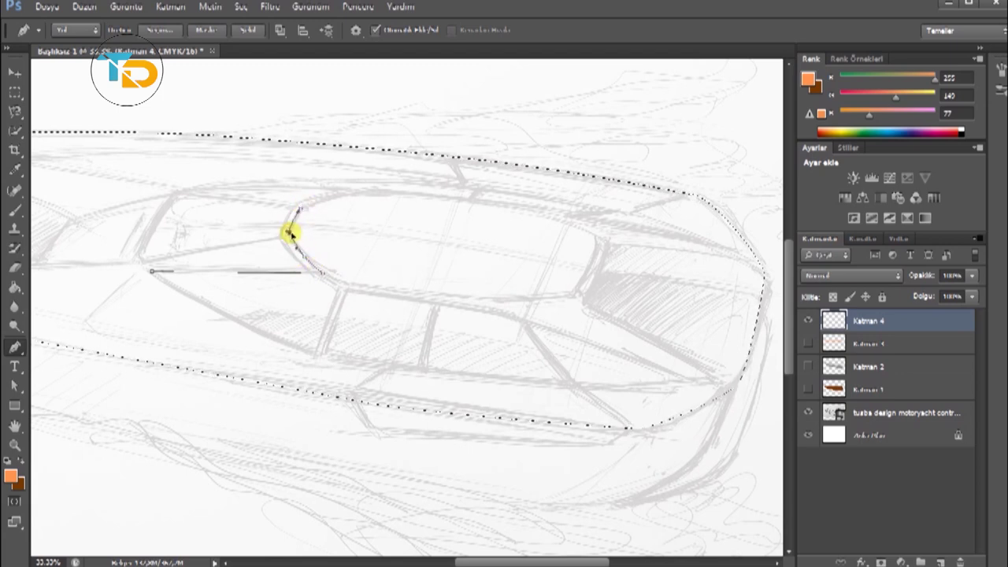
{"action": "left_click_drag", "start_coordinate": [303, 208], "coordinate": [336, 194]}
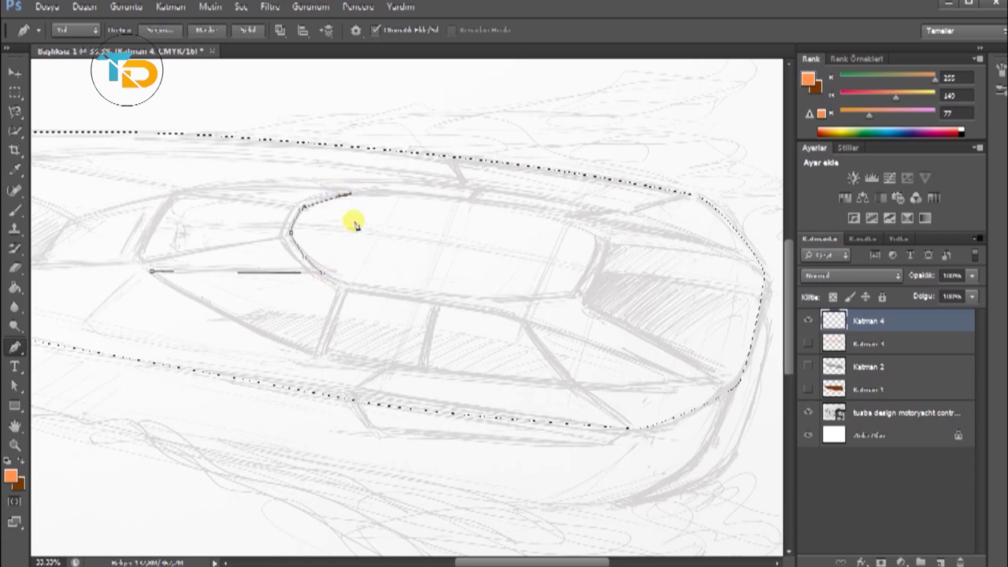
{"action": "key", "text": "Delete"}
{"action": "left_click", "coordinate": [141, 262]}
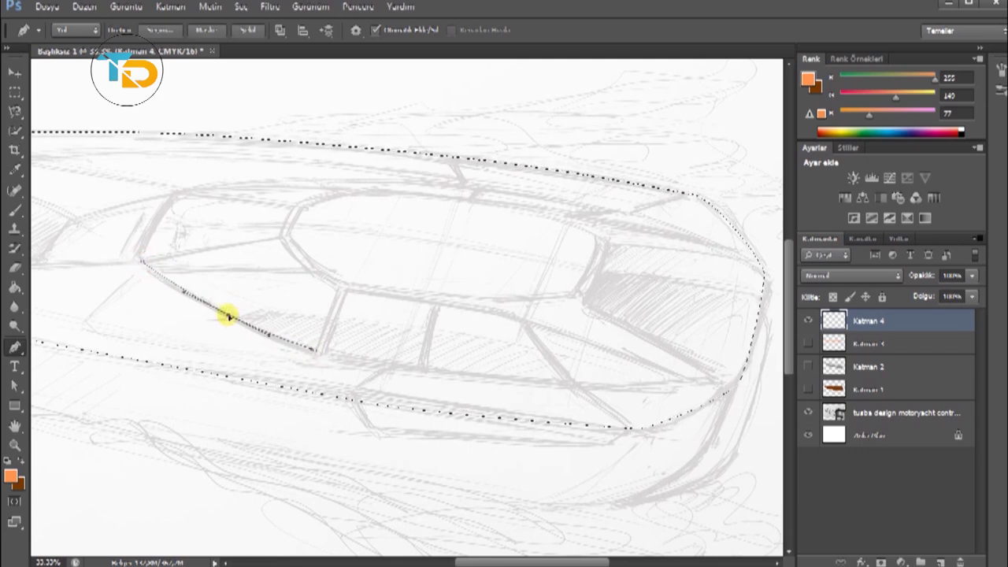
{"action": "left_click", "coordinate": [230, 316]}
{"action": "left_click", "coordinate": [318, 351]}
{"action": "left_click", "coordinate": [568, 383]}
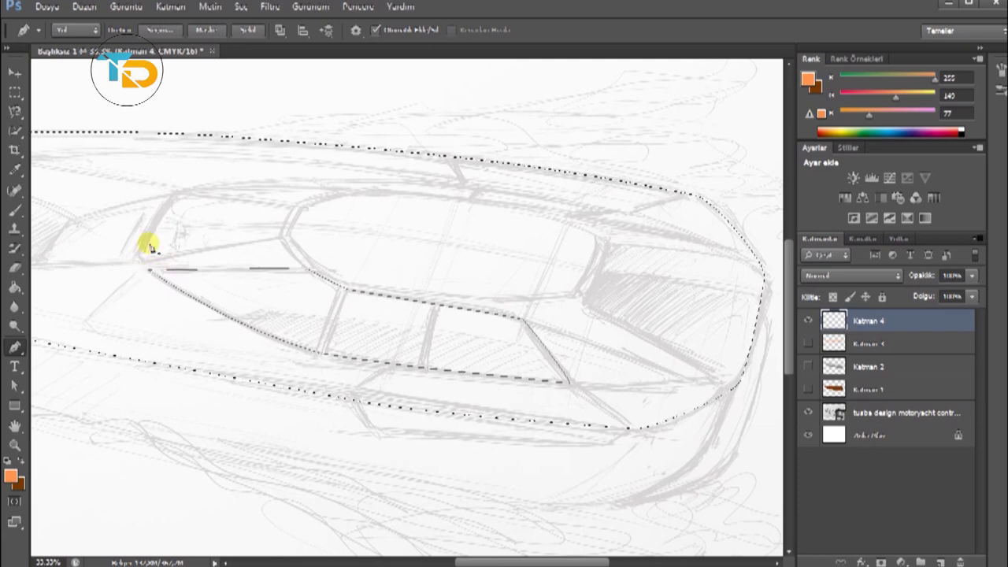
Close the windshield path, make it a selection, and set the foreground to black.
{"action": "right_click", "coordinate": [429, 391]}
{"action": "left_click", "coordinate": [464, 472]}
{"action": "left_click", "coordinate": [641, 119]}
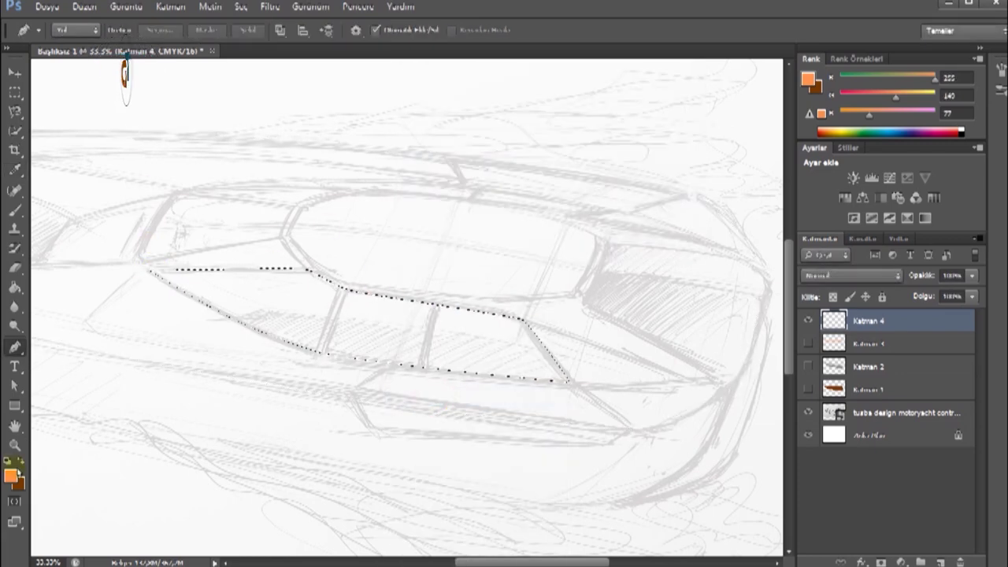
{"action": "left_click", "coordinate": [10, 476]}
{"action": "left_click", "coordinate": [382, 477]}
{"action": "left_click", "coordinate": [731, 281]}
Fill the windshield selection black, then add a new layer with white foreground.
{"action": "key", "text": "g"}
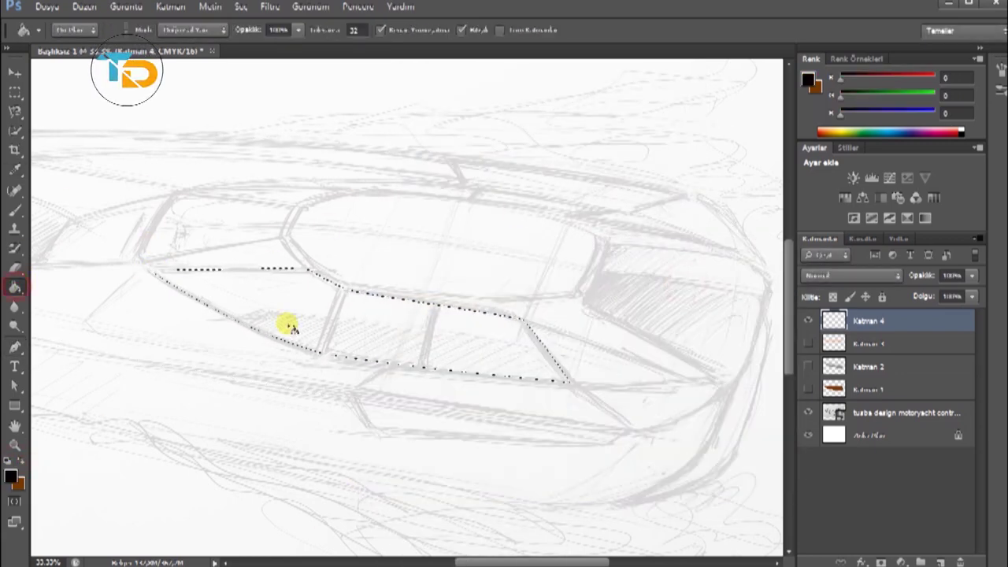
{"action": "left_click", "coordinate": [183, 307]}
{"action": "key", "text": "ctrl+shift+alt+n"}
{"action": "left_click", "coordinate": [11, 475]}
{"action": "left_click", "coordinate": [380, 290]}
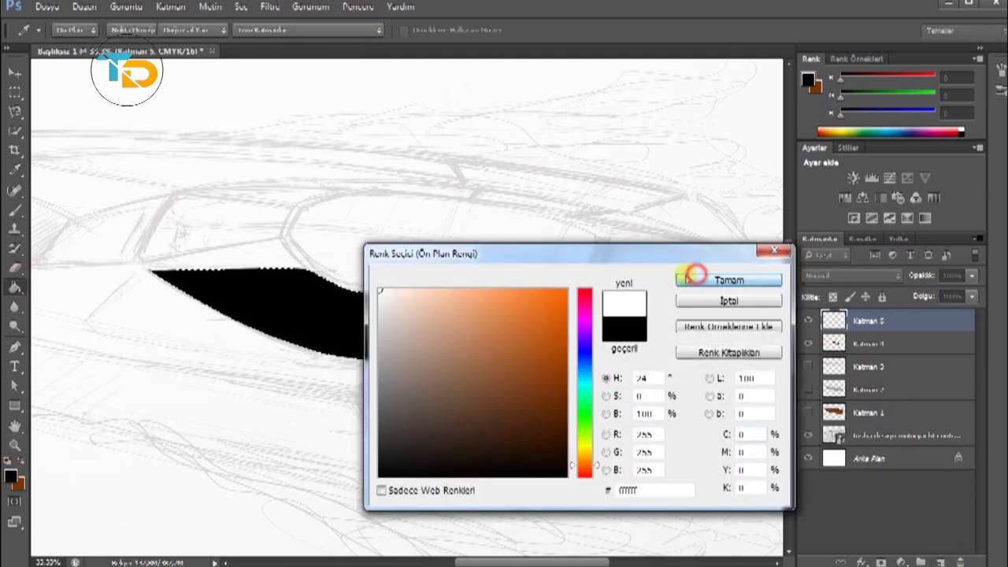
{"action": "left_click", "coordinate": [696, 277]}
Paint a soft white highlight across the windshield's upper middle with a size-201 brush.
{"action": "key", "text": "b"}
{"action": "left_click", "coordinate": [75, 30]}
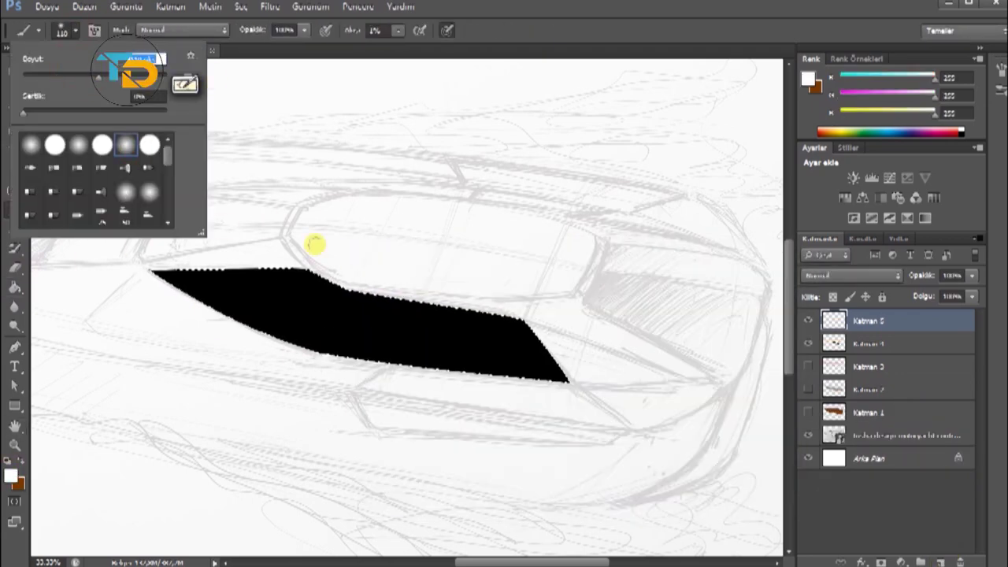
{"action": "right_click", "coordinate": [350, 307], "text": "alt"}
{"action": "left_click", "coordinate": [75, 30]}
{"action": "left_click_drag", "start_coordinate": [35, 70], "coordinate": [47, 71]}
{"action": "left_click", "coordinate": [259, 263]}
{"action": "left_click_drag", "start_coordinate": [156, 257], "coordinate": [473, 344]}
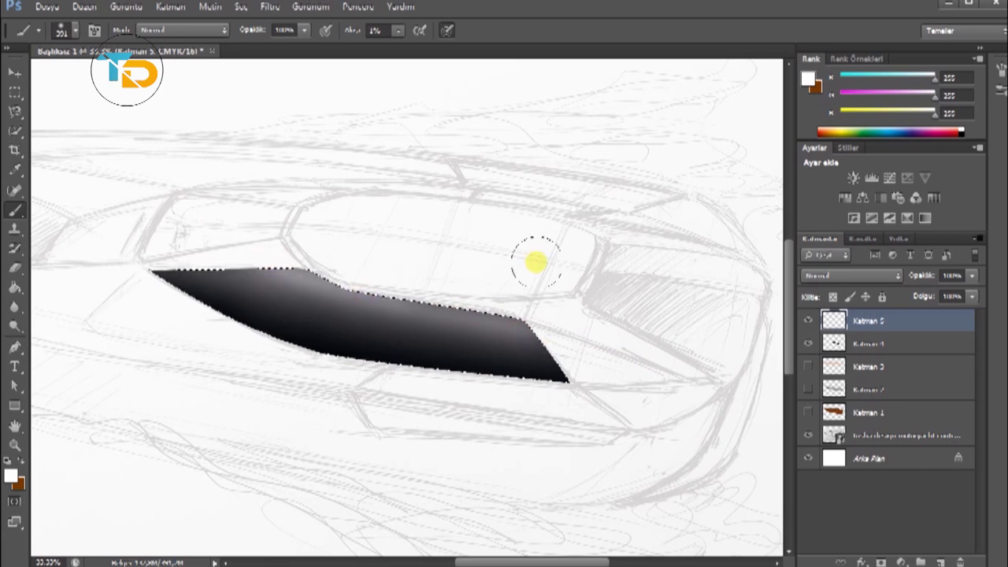
Lower the highlight layer's opacity and soften it with a low-flow soft Eraser.
{"action": "left_click_drag", "start_coordinate": [971, 292], "coordinate": [944, 293]}
{"action": "key", "text": "e"}
{"action": "left_click", "coordinate": [74, 30]}
{"action": "left_click", "coordinate": [153, 141]}
{"action": "left_click", "coordinate": [368, 30]}
{"action": "mouse_move", "coordinate": [308, 335]}
{"action": "left_mouse_down"}
{"action": "mouse_move", "coordinate": [292, 326]}
{"action": "mouse_move", "coordinate": [337, 337]}
{"action": "mouse_move", "coordinate": [333, 315]}
{"action": "left_mouse_up"}
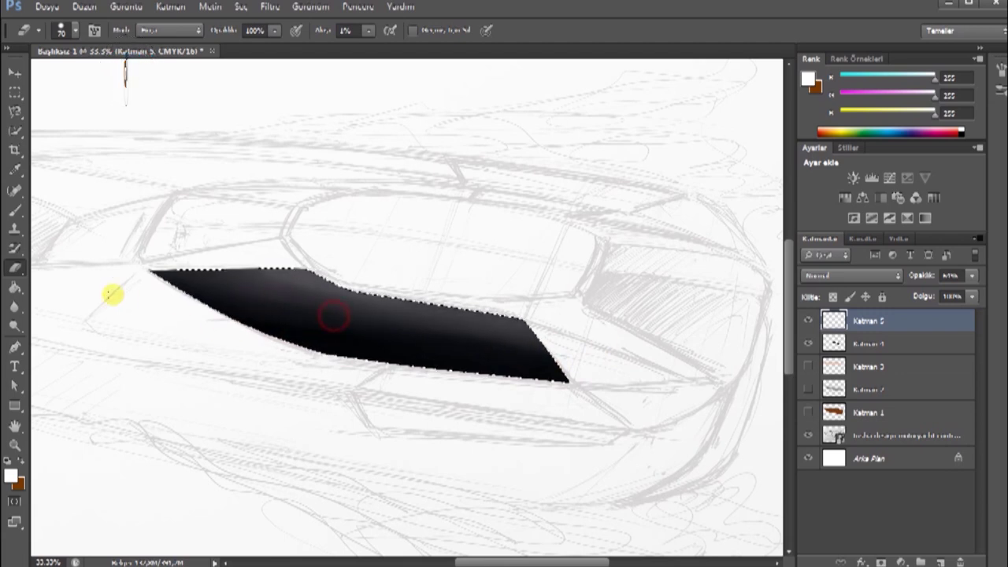
Rename the windshield layers to glass1 and glass2.
{"action": "left_click", "coordinate": [874, 344]}
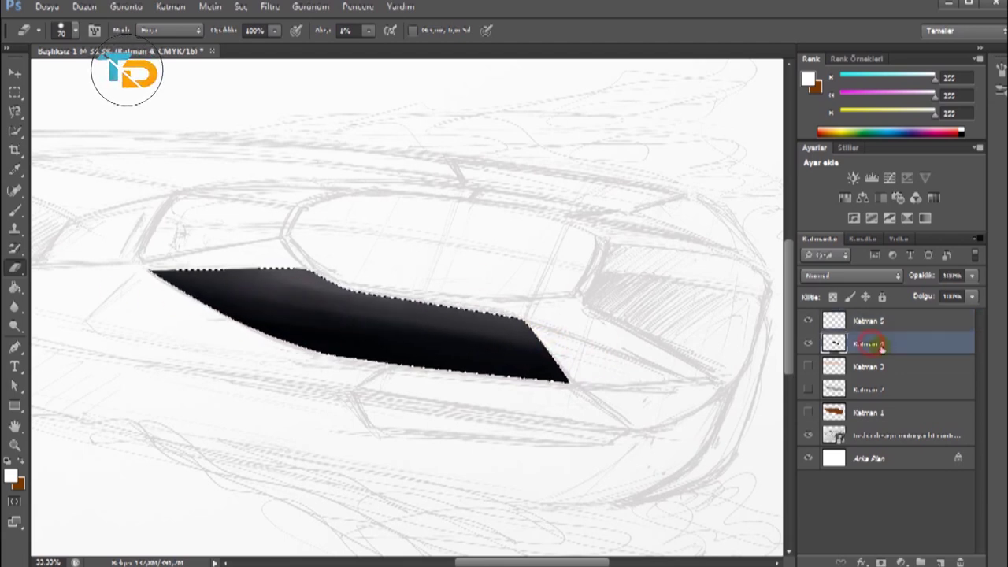
{"action": "double_click", "coordinate": [869, 315]}
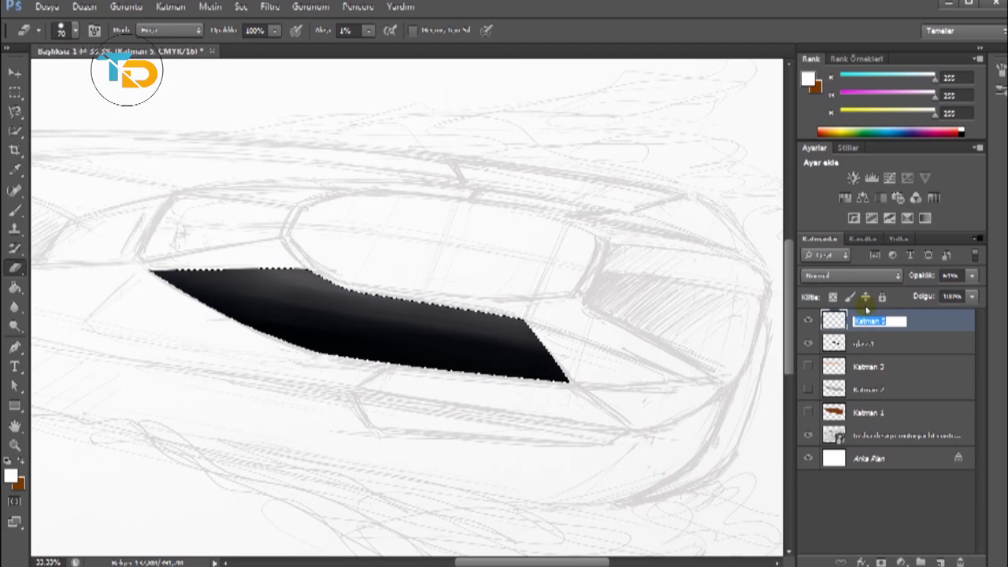
{"action": "type", "text": "glass2"}
{"action": "left_click", "coordinate": [893, 367]}
On a new layer, outline the piece above the windshield's left end with the Pen.
{"action": "left_click", "coordinate": [866, 320]}
{"action": "left_click", "coordinate": [939, 561]}
{"action": "key", "text": "p"}
{"action": "key", "text": "ctrl+d"}
{"action": "left_click", "coordinate": [155, 269]}
{"action": "left_click", "coordinate": [307, 268]}
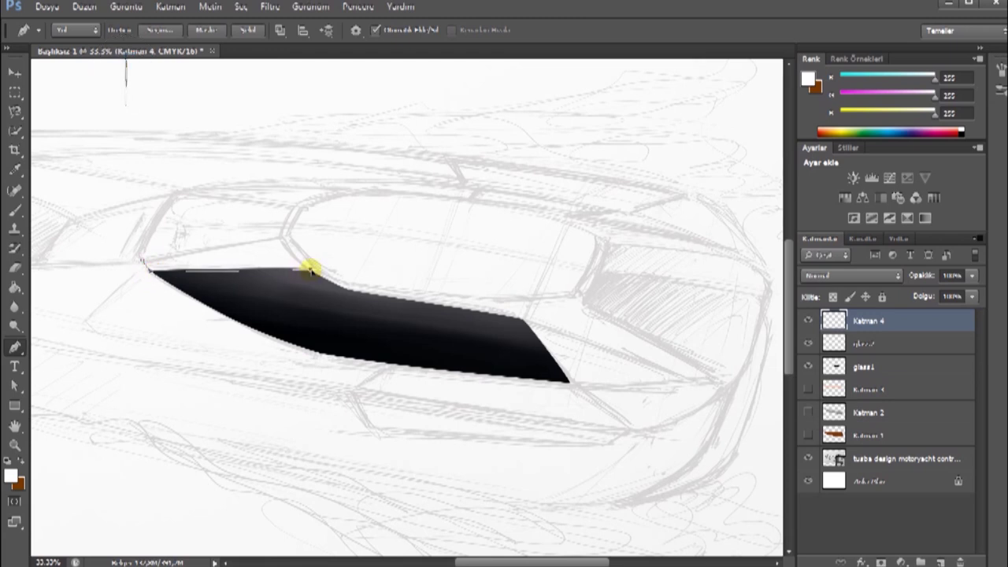
{"action": "left_click", "coordinate": [281, 237]}
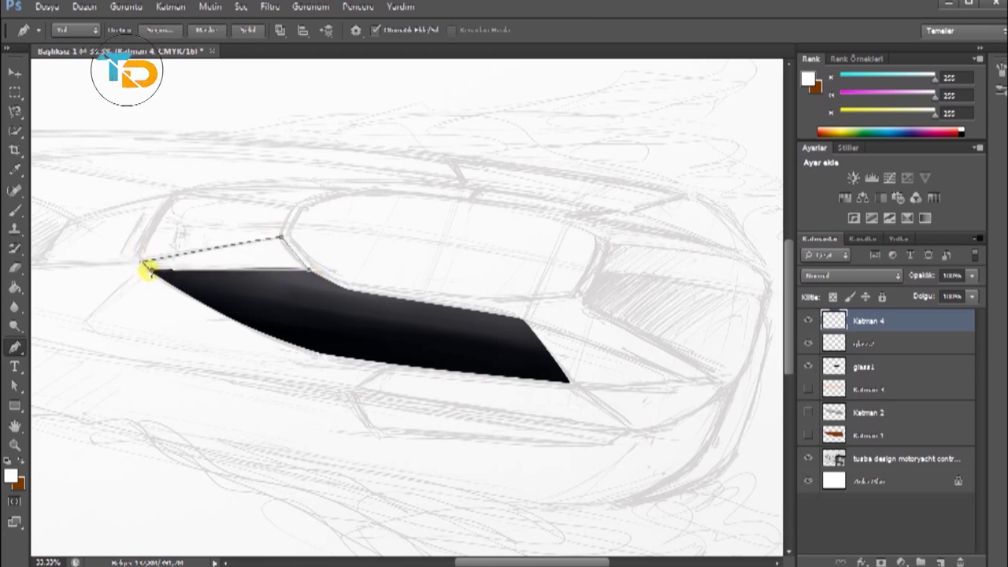
{"action": "key", "text": "ctrl+plus"}
{"action": "left_click_drag", "start_coordinate": [34, 252], "coordinate": [278, 248]}
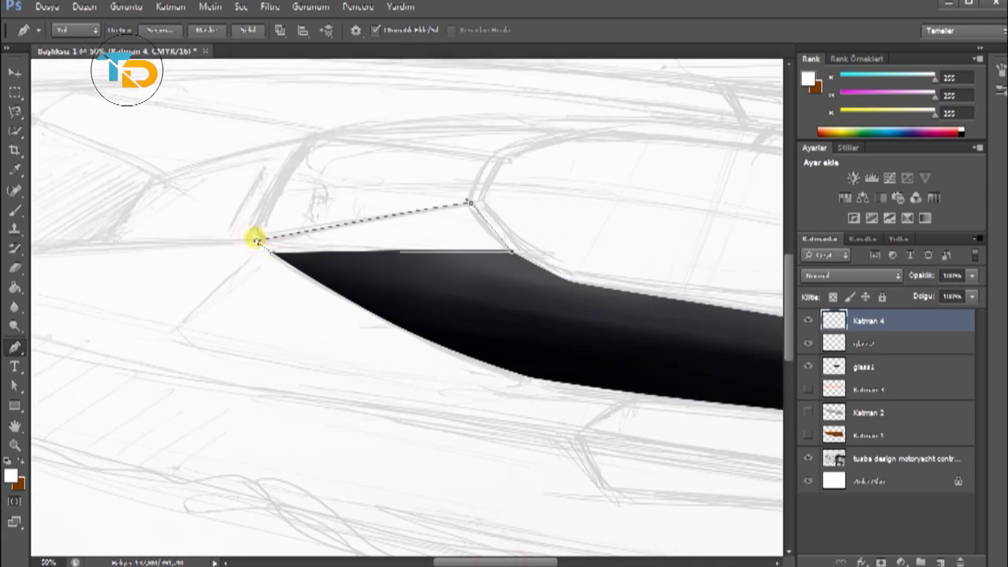
Make the outline a selection and fill it with light grey.
{"action": "right_click", "coordinate": [351, 175]}
{"action": "left_click", "coordinate": [409, 236]}
{"action": "left_click", "coordinate": [648, 105]}
{"action": "left_click", "coordinate": [11, 475]}
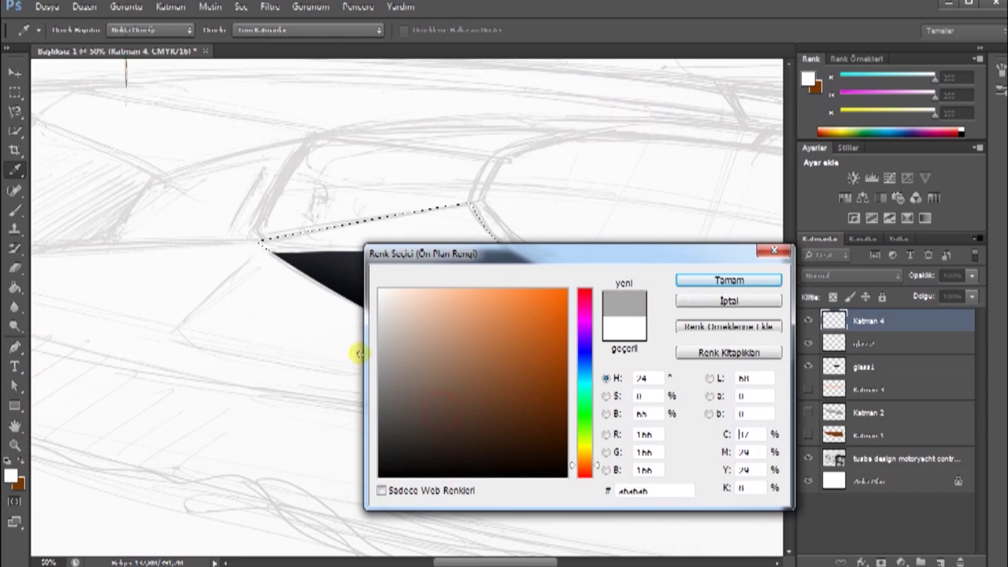
{"action": "left_click", "coordinate": [729, 280]}
{"action": "key", "text": "g"}
{"action": "left_click", "coordinate": [354, 236]}
Shade the grey piece darker toward its top with a black soft brush on a new layer.
{"action": "key", "text": "ctrl+shift+alt+n"}
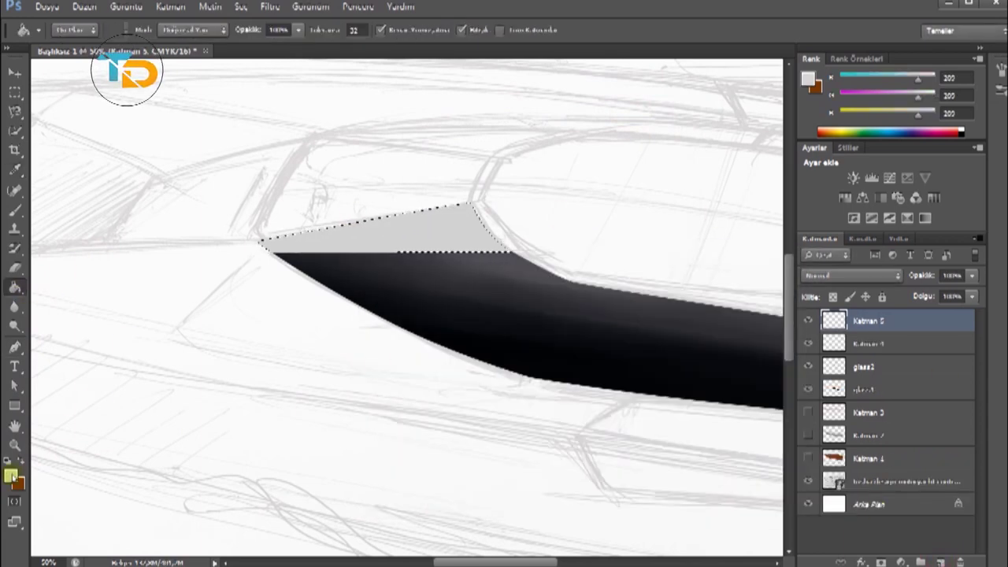
{"action": "left_click", "coordinate": [11, 476]}
{"action": "left_click", "coordinate": [728, 279]}
{"action": "key", "text": "b"}
{"action": "left_click_drag", "start_coordinate": [268, 232], "coordinate": [410, 246]}
{"action": "mouse_move", "coordinate": [435, 303]}
{"action": "left_mouse_down"}
{"action": "mouse_move", "coordinate": [503, 236]}
{"action": "mouse_move", "coordinate": [252, 241]}
{"action": "left_mouse_up"}
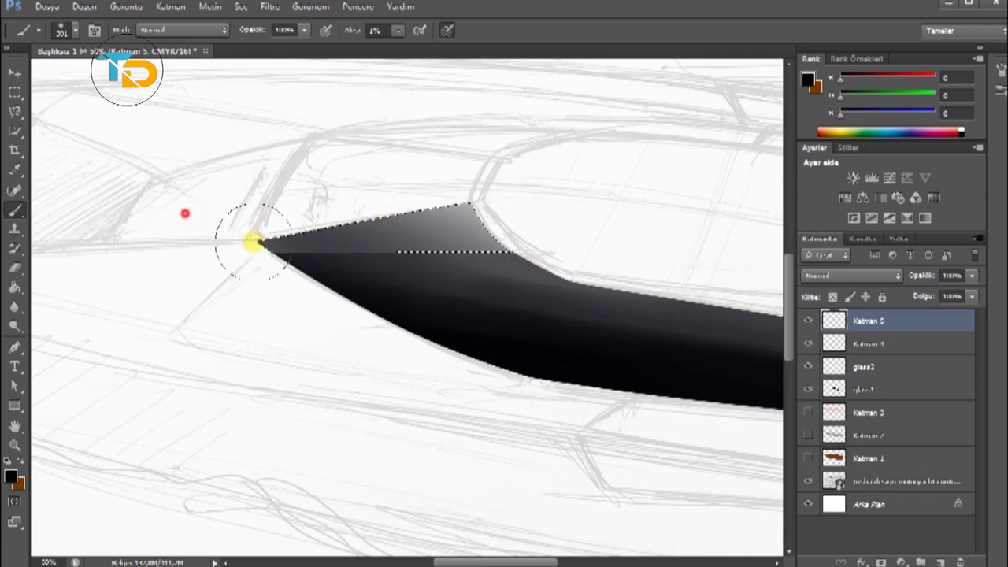
{"action": "key", "text": "ctrl+d"}
Add new layer Katman 6 and begin a Pen outline of a strip along the cabin top.
{"action": "scroll", "coordinate": [562, 512], "scroll_direction": "right", "scroll_amount": 3}
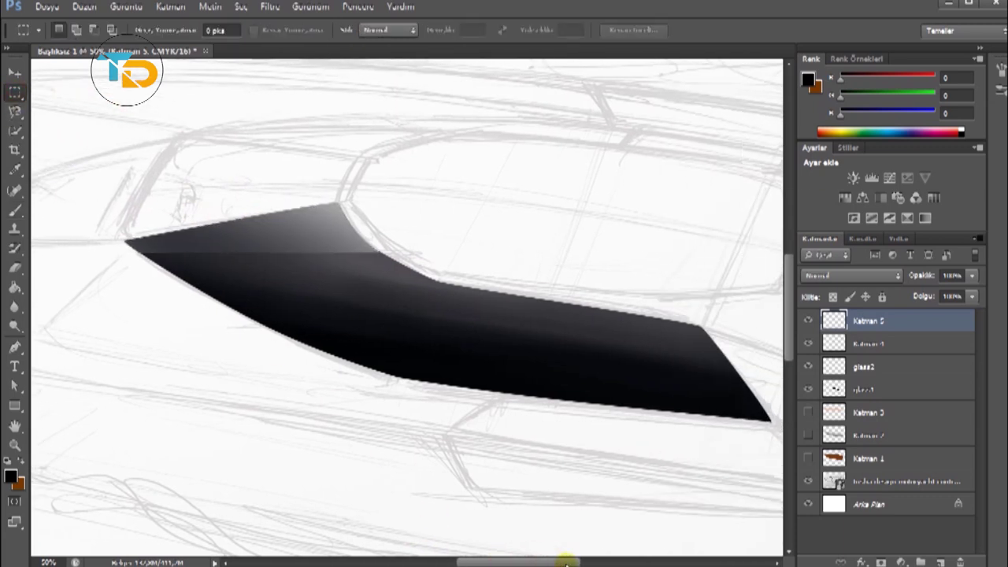
{"action": "scroll", "coordinate": [443, 232], "scroll_direction": "left", "scroll_amount": 1}
{"action": "key", "text": "p"}
{"action": "key", "text": "ctrl+shift+alt+n"}
{"action": "left_click", "coordinate": [226, 132]}
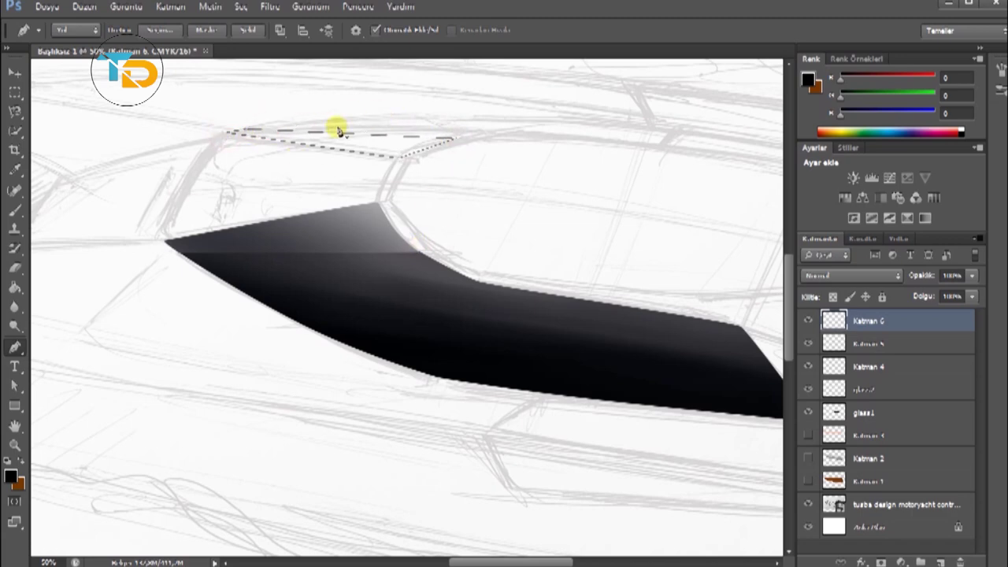
Turn the top-strip path into a selection, set light grey, and add a new layer.
{"action": "right_click", "coordinate": [495, 140]}
{"action": "left_click", "coordinate": [582, 172]}
{"action": "key", "text": "Return"}
{"action": "left_click", "coordinate": [10, 477]}
{"action": "left_click", "coordinate": [726, 261]}
{"action": "key", "text": "g"}
{"action": "left_click", "coordinate": [939, 559]}
Shade the cabin-top strip with a soft black brush gradient, then deselect.
{"action": "left_click", "coordinate": [11, 476]}
{"action": "left_click", "coordinate": [727, 254]}
{"action": "key", "text": "b"}
{"action": "mouse_move", "coordinate": [315, 120]}
{"action": "left_mouse_down"}
{"action": "mouse_move", "coordinate": [270, 135]}
{"action": "mouse_move", "coordinate": [409, 142]}
{"action": "left_mouse_up"}
{"action": "left_click_drag", "start_coordinate": [225, 124], "coordinate": [385, 141]}
{"action": "key", "text": "m"}
{"action": "key", "text": "ctrl+d"}
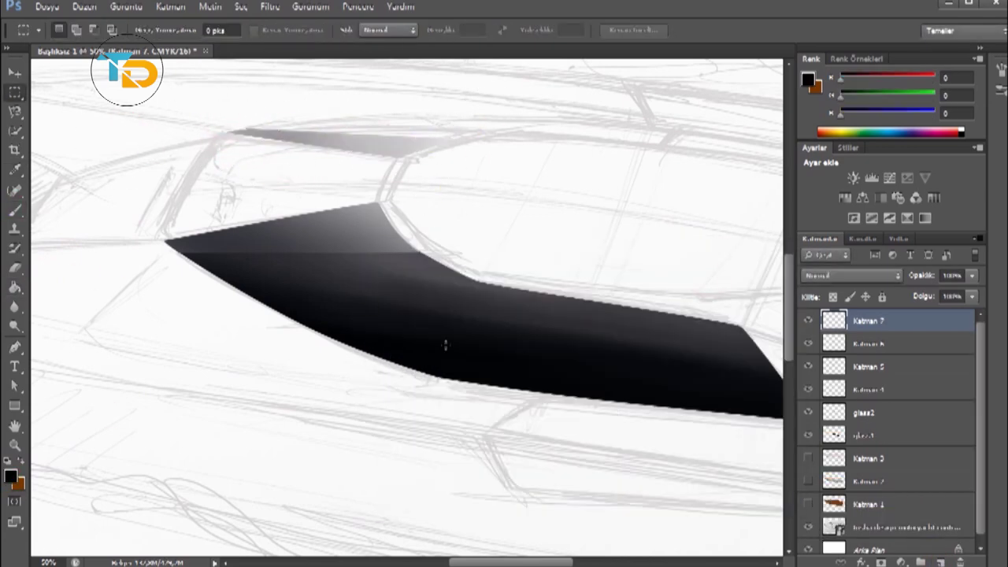
{"action": "scroll", "coordinate": [367, 304], "scroll_direction": "right", "scroll_amount": 2}
On a new layer above glass2, trace the cabin's left front panel into a selection.
{"action": "left_click", "coordinate": [866, 411]}
{"action": "left_click", "coordinate": [939, 559]}
{"action": "key", "text": "p"}
{"action": "left_click", "coordinate": [104, 240]}
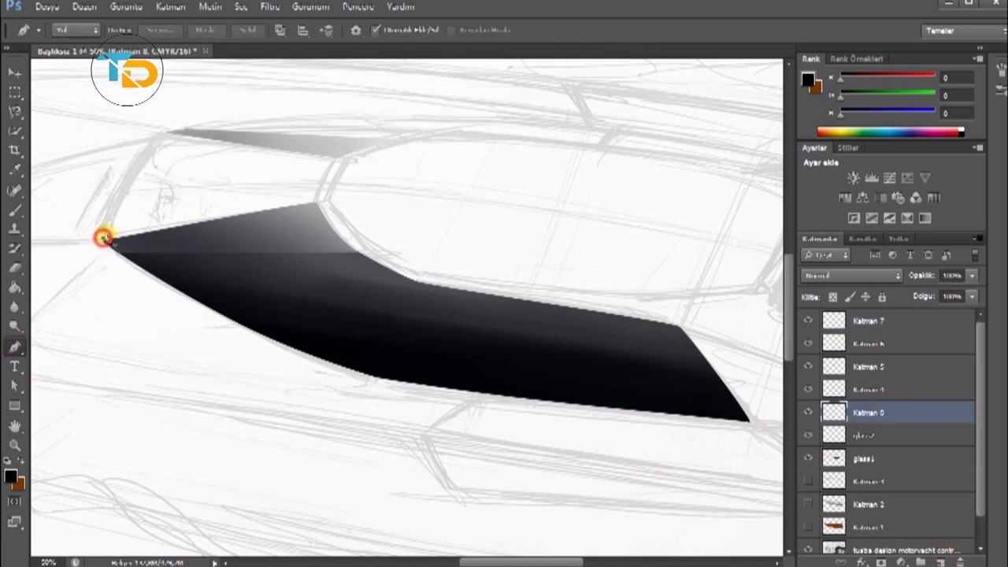
{"action": "left_click_drag", "start_coordinate": [163, 131], "coordinate": [130, 179]}
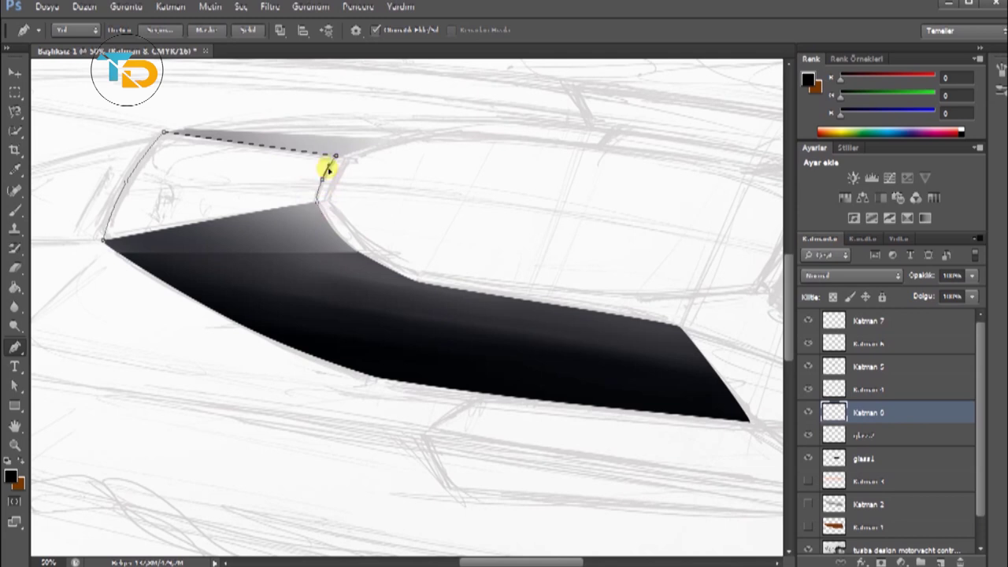
{"action": "right_click", "coordinate": [106, 242]}
{"action": "left_click", "coordinate": [213, 321]}
{"action": "left_click", "coordinate": [641, 102]}
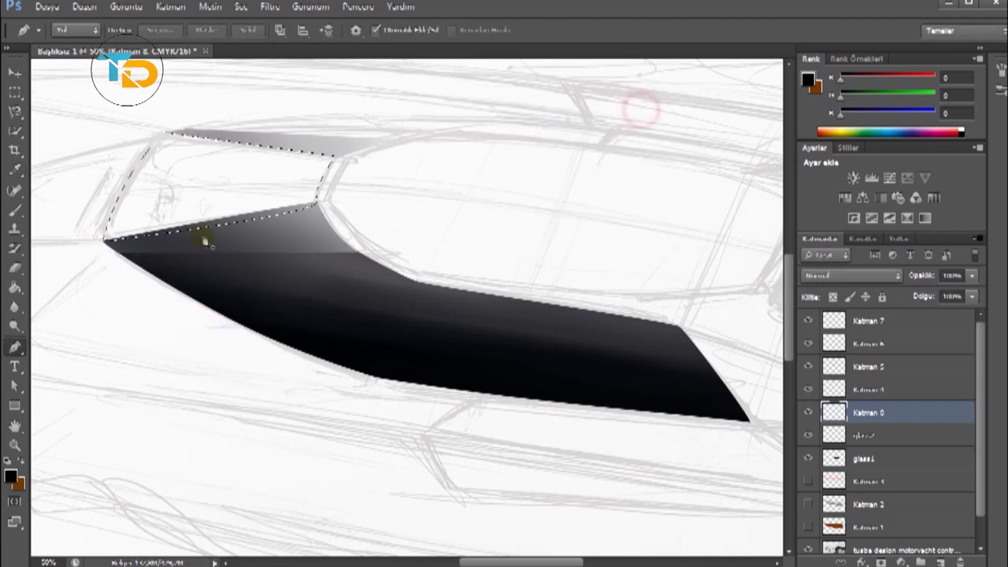
Fill the front panel black and brush soft white onto its upper area.
{"action": "left_click", "coordinate": [14, 287]}
{"action": "left_click", "coordinate": [105, 260]}
{"action": "left_click", "coordinate": [11, 475]}
{"action": "left_click", "coordinate": [728, 279]}
{"action": "key", "text": "b"}
{"action": "mouse_move", "coordinate": [123, 146]}
{"action": "left_mouse_down"}
{"action": "mouse_move", "coordinate": [181, 123]}
{"action": "mouse_move", "coordinate": [394, 131]}
{"action": "mouse_move", "coordinate": [309, 200]}
{"action": "mouse_move", "coordinate": [274, 134]}
{"action": "mouse_move", "coordinate": [371, 157]}
{"action": "mouse_move", "coordinate": [288, 147]}
{"action": "mouse_move", "coordinate": [354, 124]}
{"action": "mouse_move", "coordinate": [69, 122]}
{"action": "left_mouse_up"}
Refine the panel's white highlights with the eraser and soft brush, then drop the selection.
{"action": "left_click", "coordinate": [14, 268]}
{"action": "left_click", "coordinate": [75, 30]}
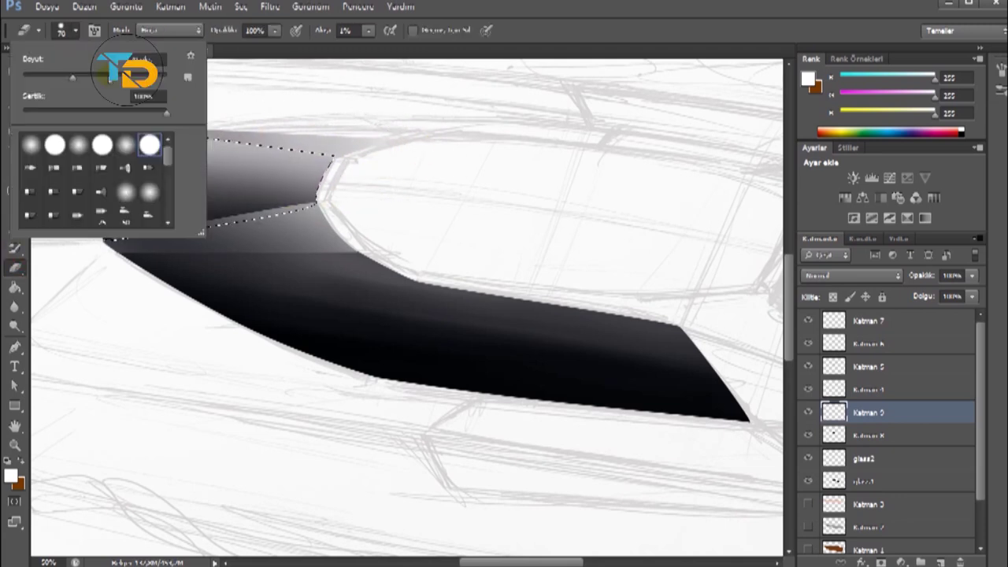
{"action": "left_click", "coordinate": [387, 226]}
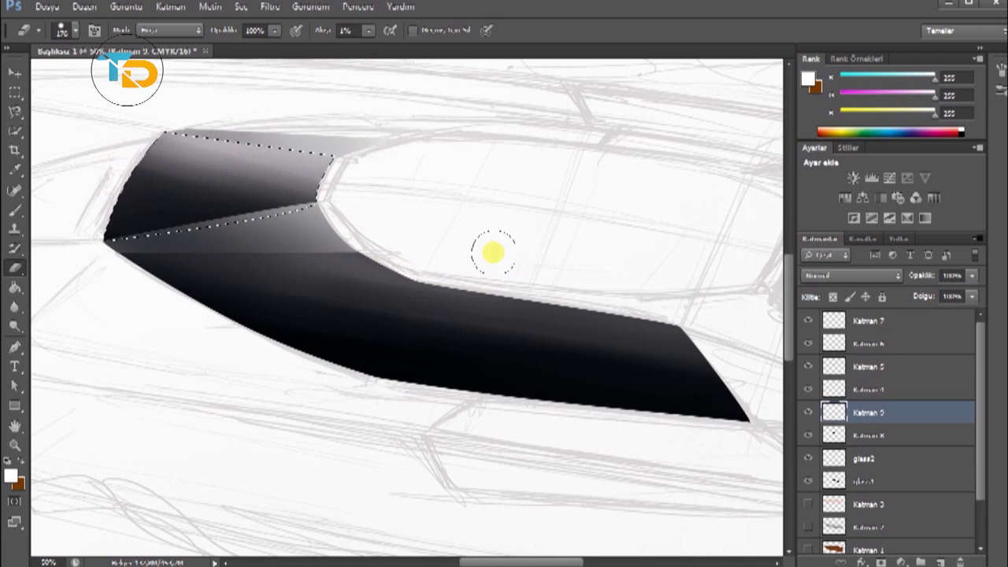
{"action": "left_click", "coordinate": [14, 210]}
{"action": "mouse_move", "coordinate": [168, 149]}
{"action": "left_mouse_down"}
{"action": "mouse_move", "coordinate": [231, 168]}
{"action": "mouse_move", "coordinate": [225, 130]}
{"action": "left_mouse_up"}
{"action": "left_click", "coordinate": [14, 268]}
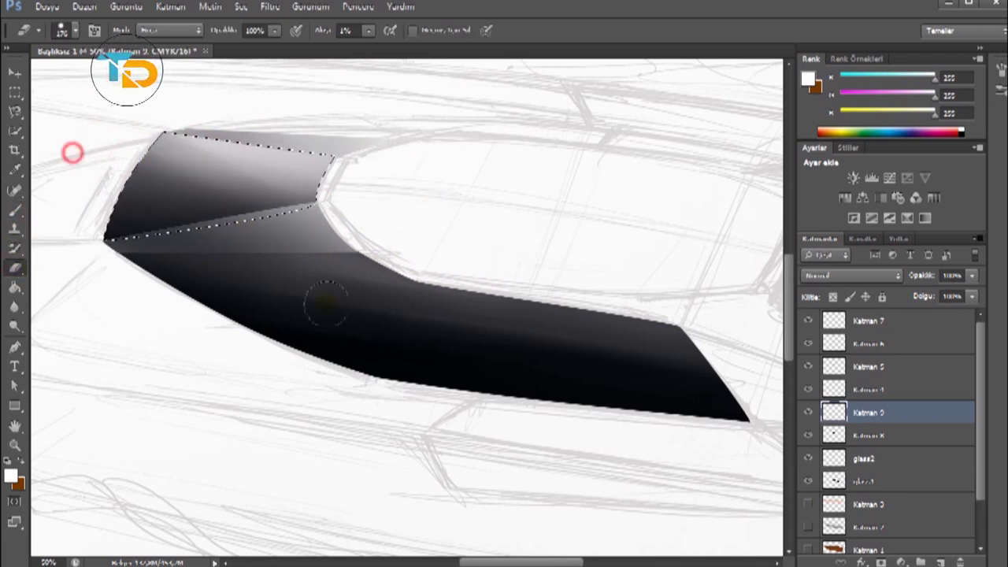
{"action": "left_click", "coordinate": [14, 210]}
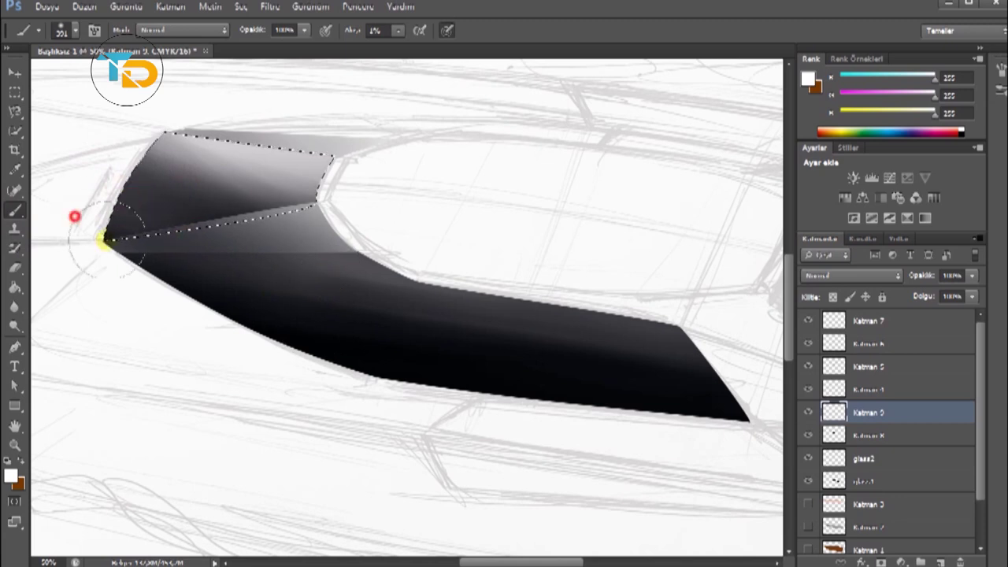
{"action": "key", "text": "m"}
{"action": "left_click", "coordinate": [130, 132]}
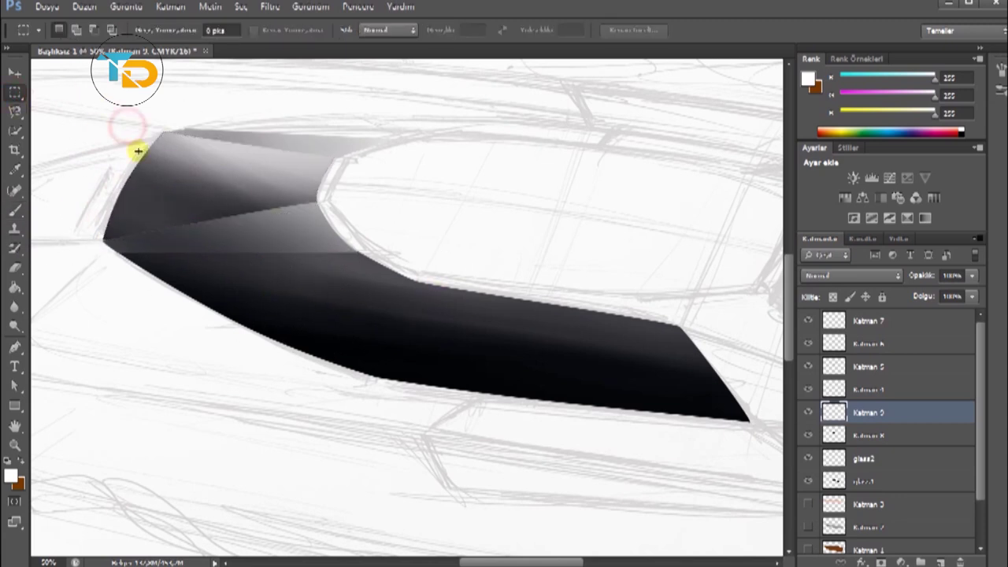
Rename the windshield shading layers, Katman 4 becoming 'Işık', plus Katman 5 and Katman 7.
{"action": "double_click", "coordinate": [866, 389]}
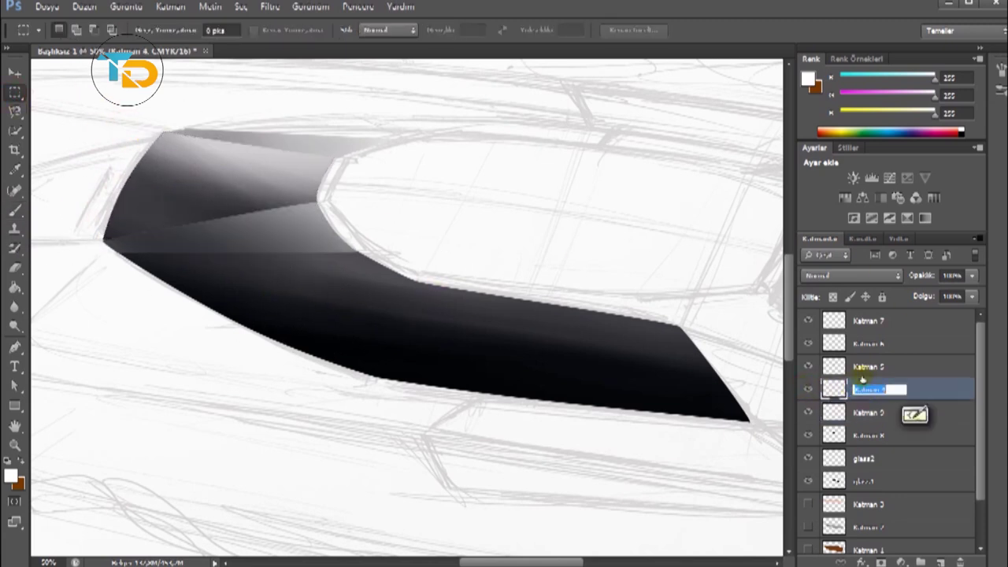
{"action": "type", "text": "Işık"}
{"action": "left_click", "coordinate": [805, 367]}
{"action": "double_click", "coordinate": [866, 367]}
{"action": "left_click", "coordinate": [841, 344]}
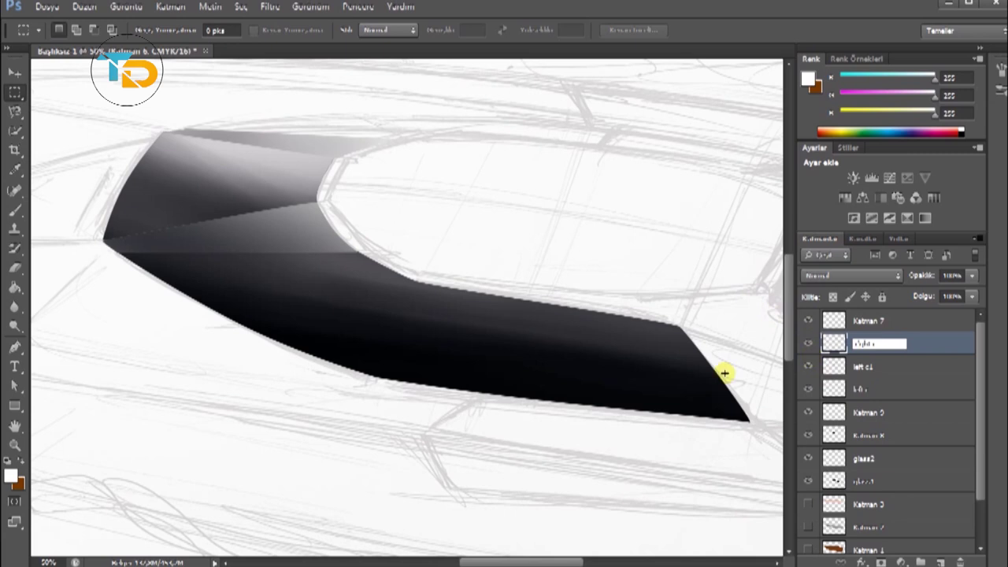
{"action": "double_click", "coordinate": [874, 320]}
{"action": "type", "text": "right c"}
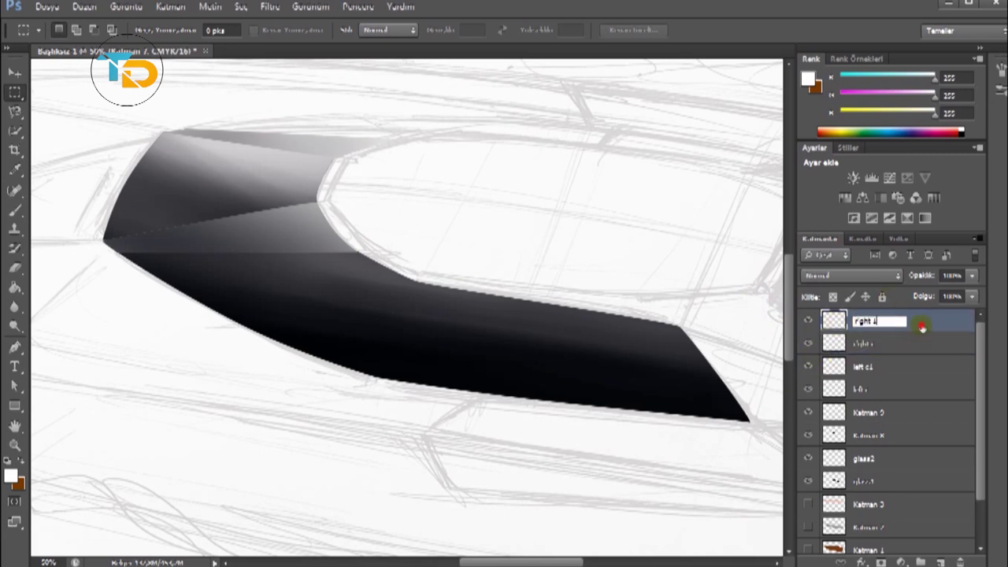
{"action": "key", "text": "Return"}
Add a new empty layer and start a pen path at the windshield's inner corner.
{"action": "left_click_drag", "start_coordinate": [563, 562], "coordinate": [580, 561]}
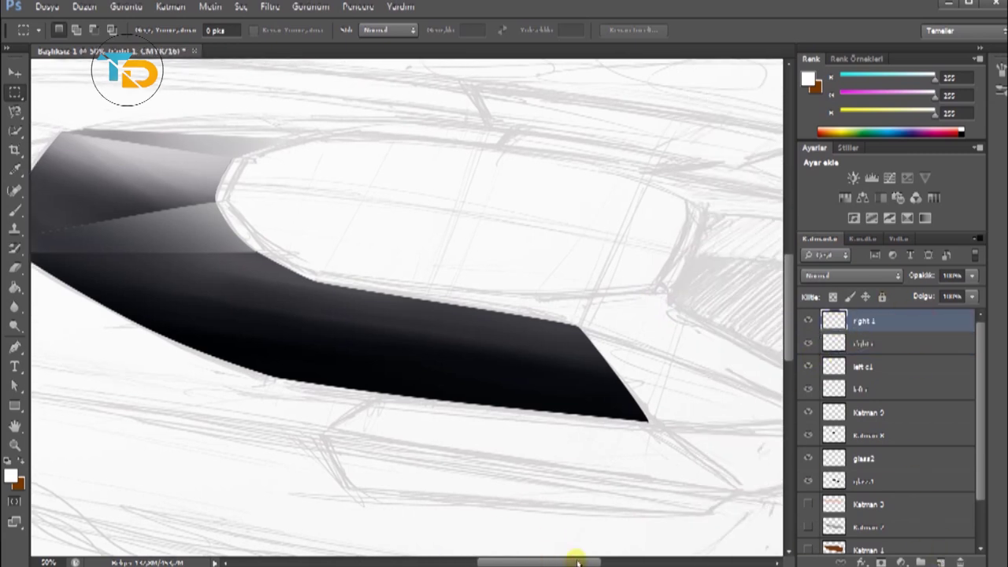
{"action": "key", "text": "ctrl+shift+alt+n"}
{"action": "key", "text": "p"}
{"action": "left_click", "coordinate": [214, 205]}
{"action": "left_click_drag", "start_coordinate": [251, 248], "coordinate": [231, 231]}
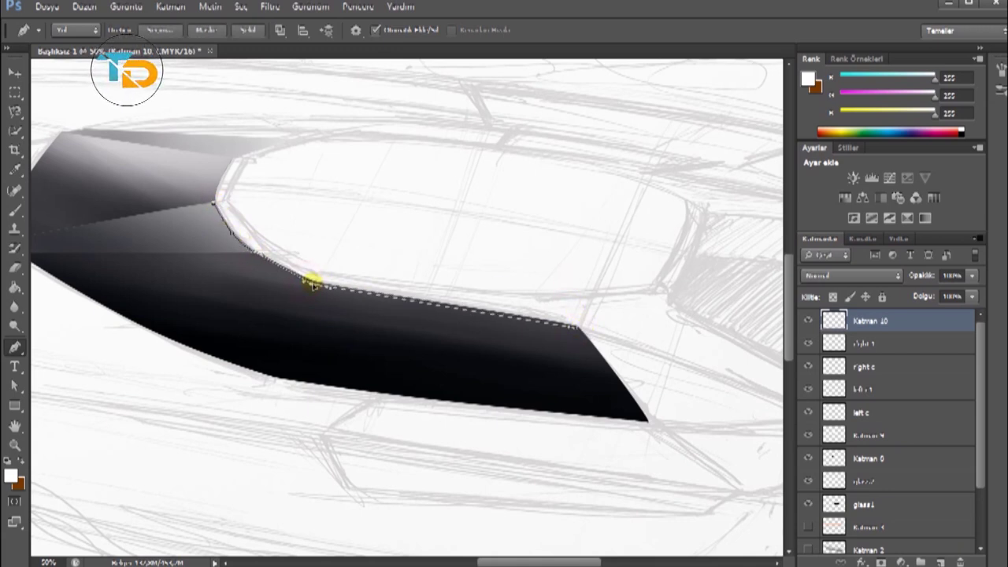
Trace the cockpit outline around its far tip and along the upper right edge.
{"action": "scroll", "coordinate": [639, 417], "scroll_direction": "right", "scroll_amount": 3}
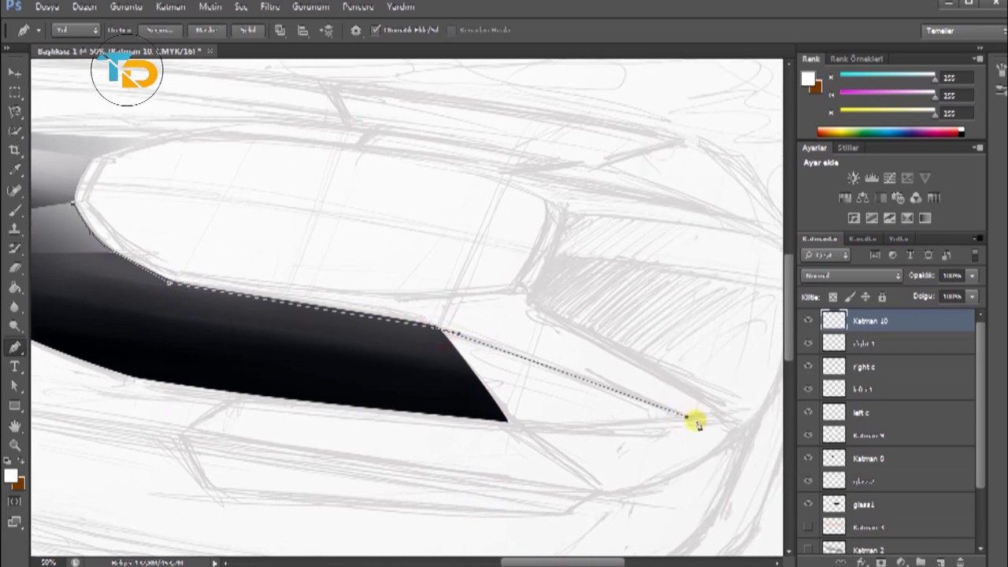
{"action": "left_click", "coordinate": [525, 291]}
{"action": "left_click", "coordinate": [549, 254]}
{"action": "left_click", "coordinate": [562, 207]}
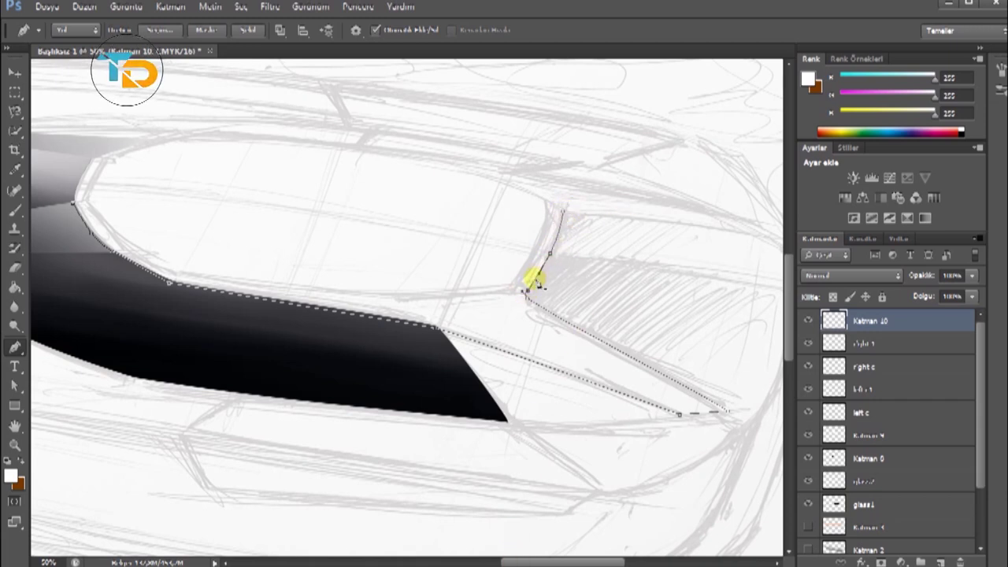
{"action": "scroll", "coordinate": [533, 279], "scroll_direction": "right", "scroll_amount": 3}
{"action": "scroll", "coordinate": [583, 236], "scroll_direction": "right", "scroll_amount": 3}
{"action": "left_click", "coordinate": [635, 229]}
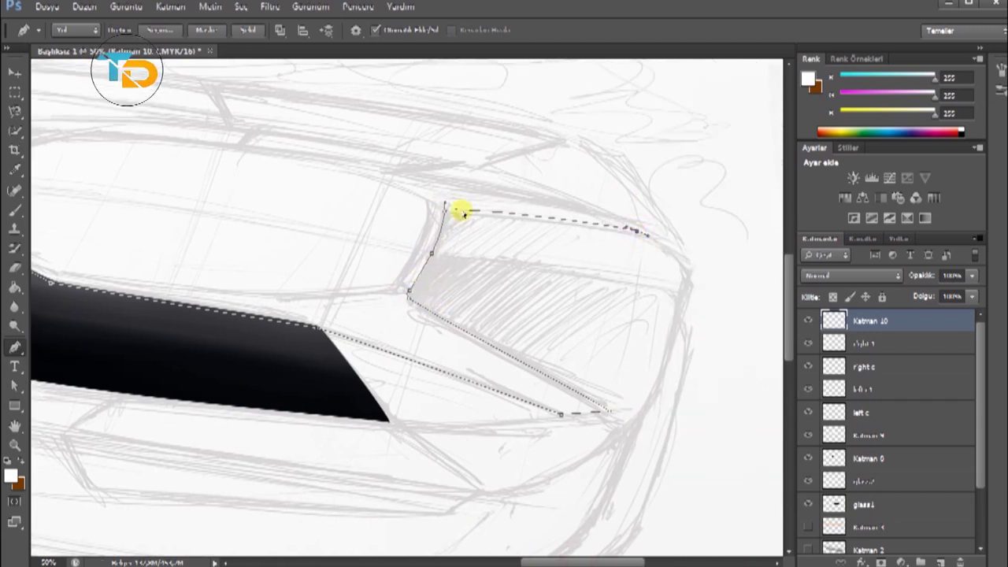
{"action": "left_click", "coordinate": [608, 215]}
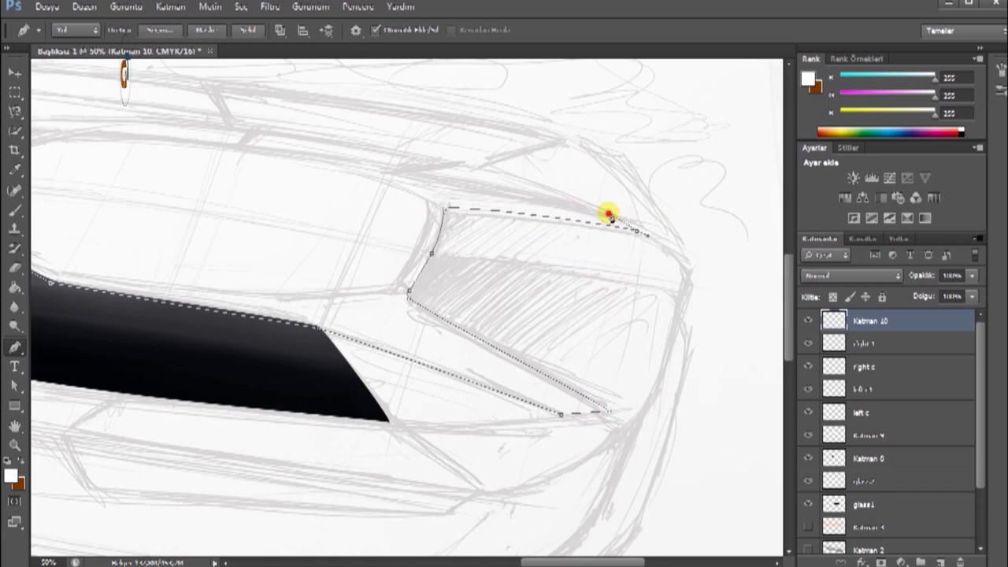
Carry the cockpit outline back along the top and left edge, closing it.
{"action": "left_click", "coordinate": [409, 174]}
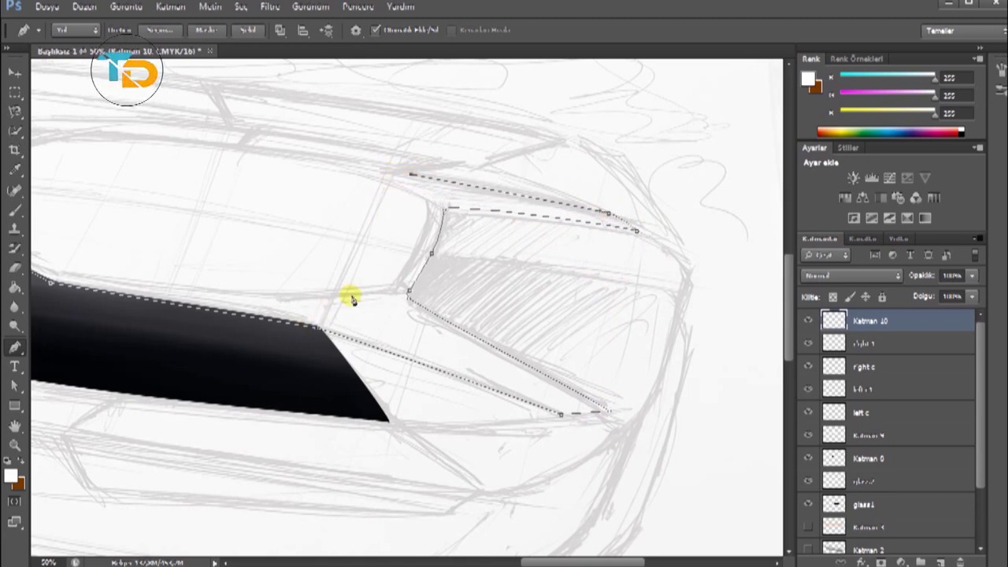
{"action": "scroll", "coordinate": [410, 171], "scroll_direction": "left", "scroll_amount": 3}
{"action": "scroll", "coordinate": [347, 243], "scroll_direction": "left", "scroll_amount": 3}
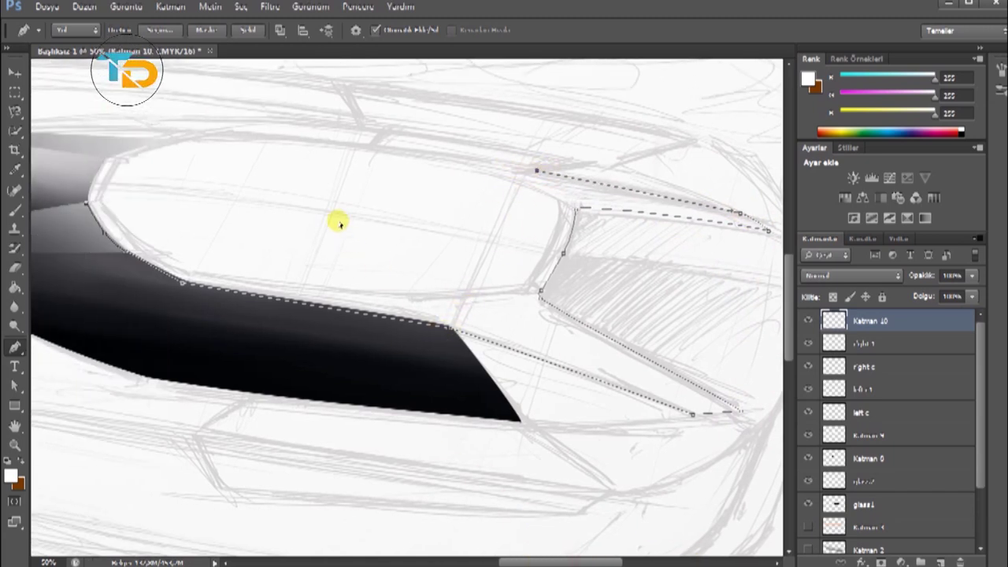
{"action": "left_click", "coordinate": [187, 134]}
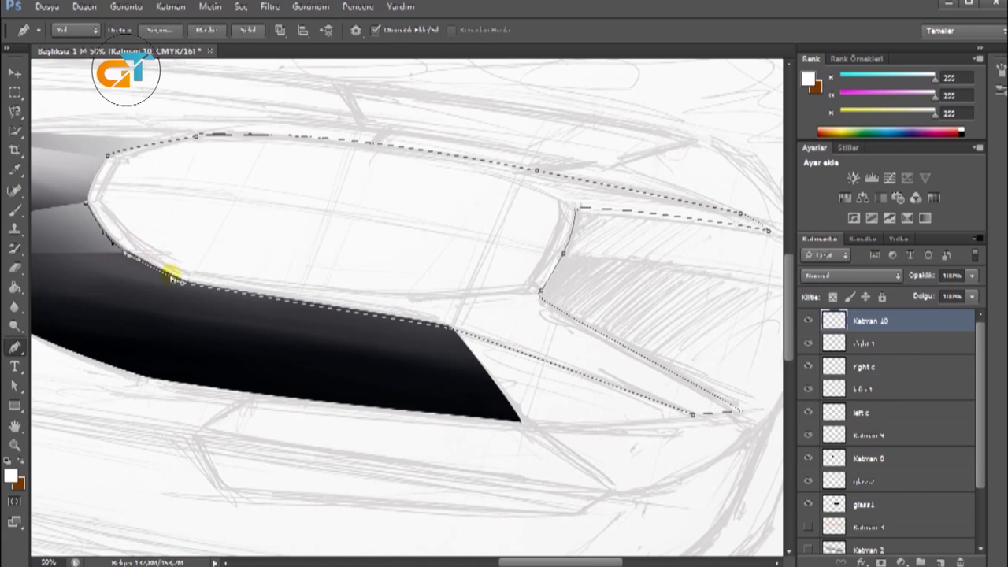
{"action": "left_click", "coordinate": [87, 190]}
{"action": "left_click", "coordinate": [104, 159]}
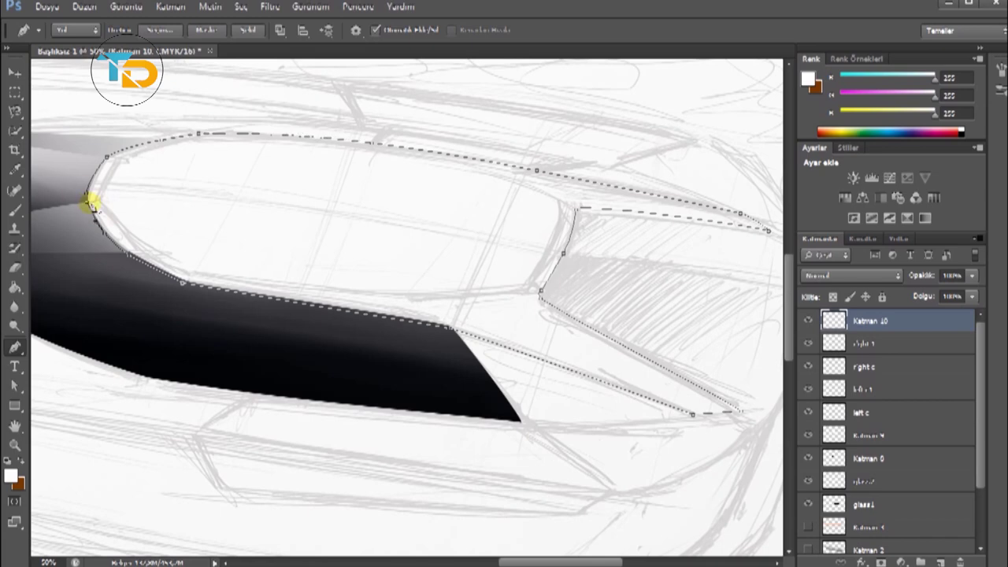
Convert the cockpit path to a selection and fill it with light grey.
{"action": "right_click", "coordinate": [470, 190]}
{"action": "left_click", "coordinate": [506, 215]}
{"action": "left_click", "coordinate": [646, 106]}
{"action": "left_click", "coordinate": [11, 476]}
{"action": "key", "text": "Return"}
{"action": "key", "text": "g"}
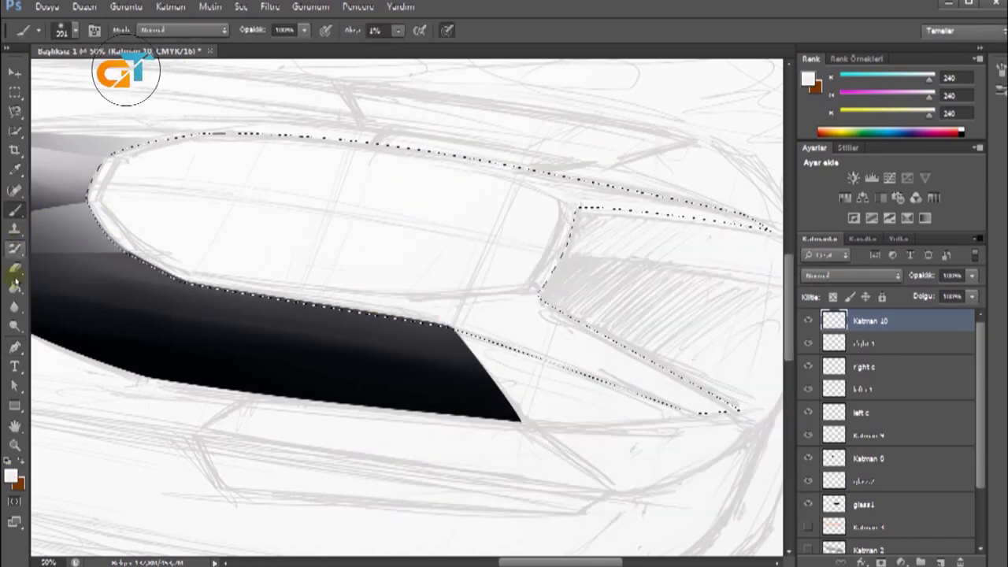
{"action": "left_click", "coordinate": [236, 236]}
Paint soft black shading across the cockpit toward its tip.
{"action": "left_click", "coordinate": [10, 475]}
{"action": "left_click", "coordinate": [383, 480]}
{"action": "key", "text": "Return"}
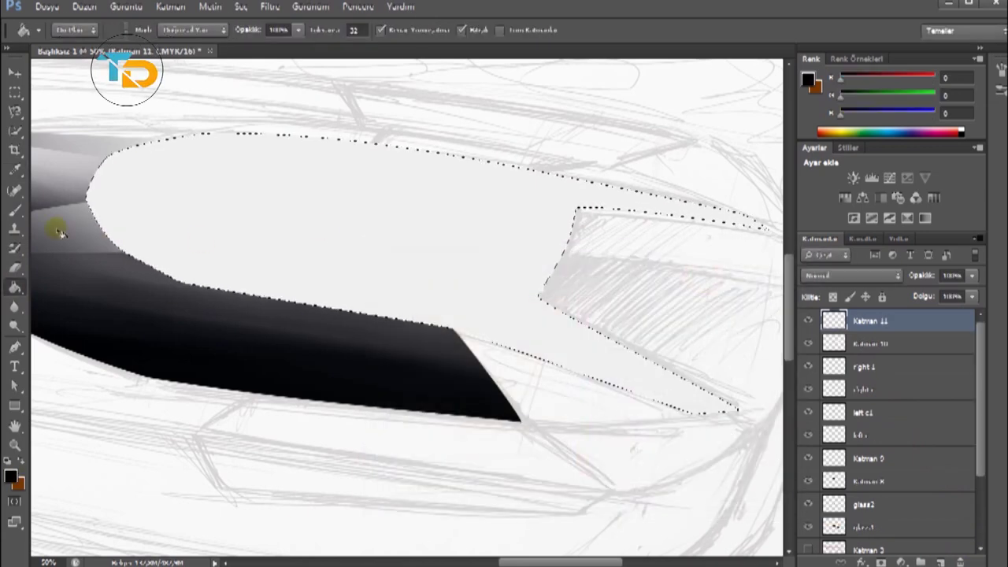
{"action": "key", "text": "b"}
{"action": "mouse_move", "coordinate": [708, 405]}
{"action": "left_mouse_down"}
{"action": "mouse_move", "coordinate": [646, 425]}
{"action": "mouse_move", "coordinate": [659, 367]}
{"action": "mouse_move", "coordinate": [202, 265]}
{"action": "mouse_move", "coordinate": [575, 325]}
{"action": "mouse_move", "coordinate": [164, 270]}
{"action": "mouse_move", "coordinate": [614, 234]}
{"action": "mouse_move", "coordinate": [641, 198]}
{"action": "mouse_move", "coordinate": [760, 210]}
{"action": "mouse_move", "coordinate": [559, 462]}
{"action": "mouse_move", "coordinate": [578, 396]}
{"action": "mouse_move", "coordinate": [79, 197]}
{"action": "left_mouse_up"}
Darken the cockpit's left, middle and lower-right areas, then deselect.
{"action": "left_click", "coordinate": [75, 30]}
{"action": "left_click", "coordinate": [74, 30]}
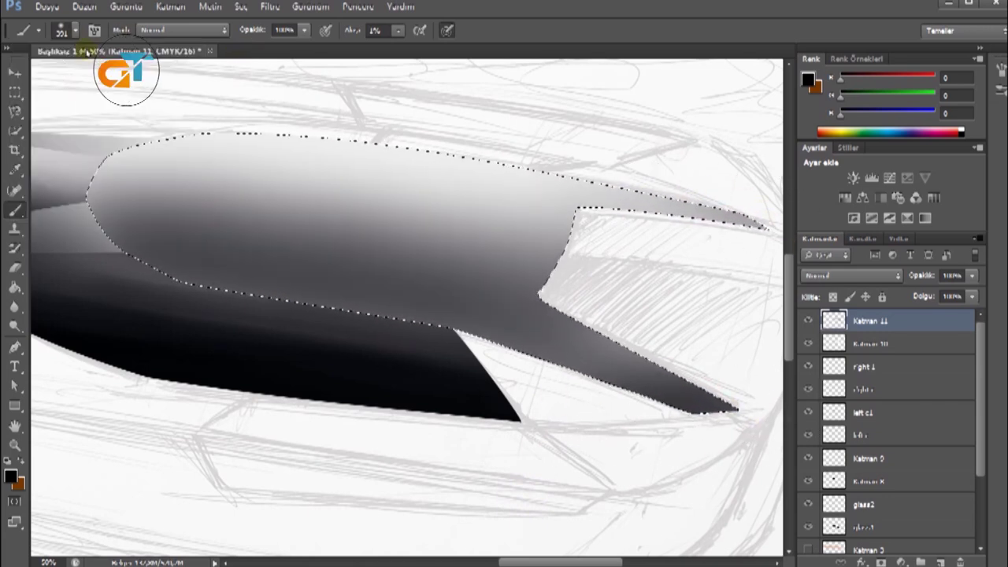
{"action": "left_click", "coordinate": [75, 30]}
{"action": "left_click", "coordinate": [75, 30]}
{"action": "mouse_move", "coordinate": [235, 292]}
{"action": "left_mouse_down"}
{"action": "mouse_move", "coordinate": [110, 238]}
{"action": "mouse_move", "coordinate": [732, 367]}
{"action": "mouse_move", "coordinate": [714, 291]}
{"action": "mouse_move", "coordinate": [775, 222]}
{"action": "mouse_move", "coordinate": [206, 206]}
{"action": "mouse_move", "coordinate": [603, 326]}
{"action": "left_mouse_up"}
{"action": "left_click", "coordinate": [939, 560]}
{"action": "key", "text": "ctrl+d"}
{"action": "key", "text": "p"}
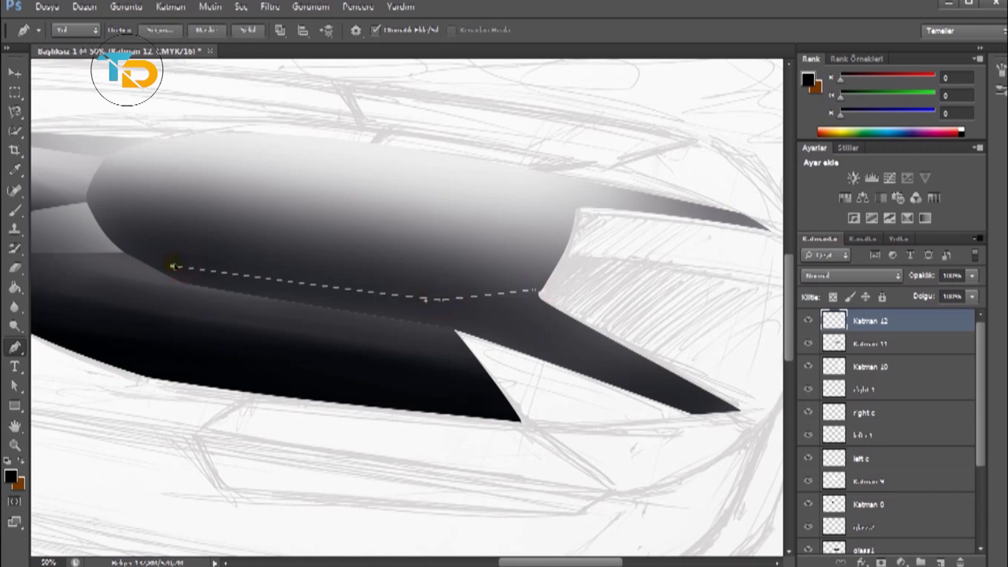
Pen-trace the rounded upper cabin panel on Katman 12 and make it an active selection.
{"action": "left_click", "coordinate": [94, 190]}
{"action": "left_click", "coordinate": [106, 162]}
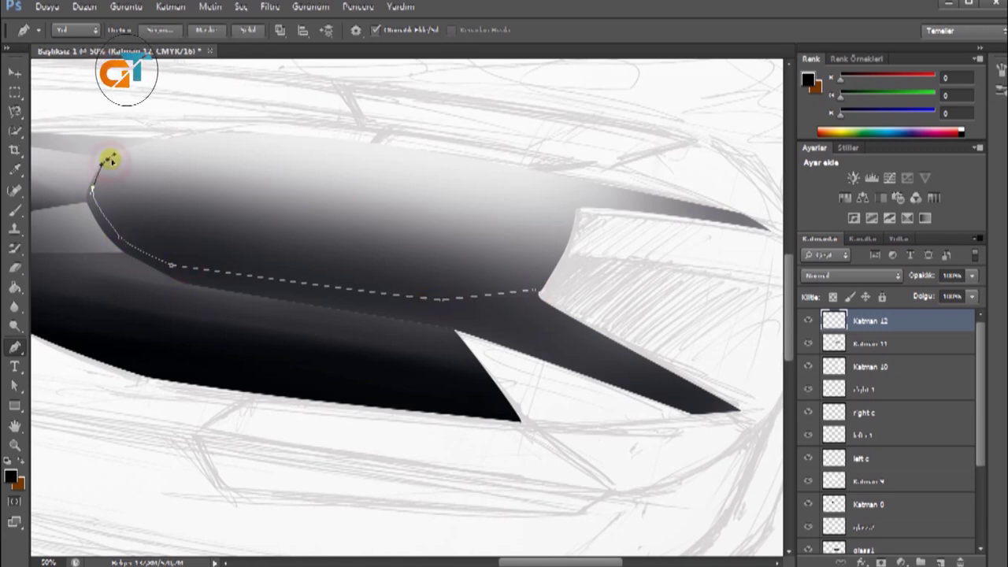
{"action": "left_click_drag", "start_coordinate": [209, 135], "coordinate": [219, 134]}
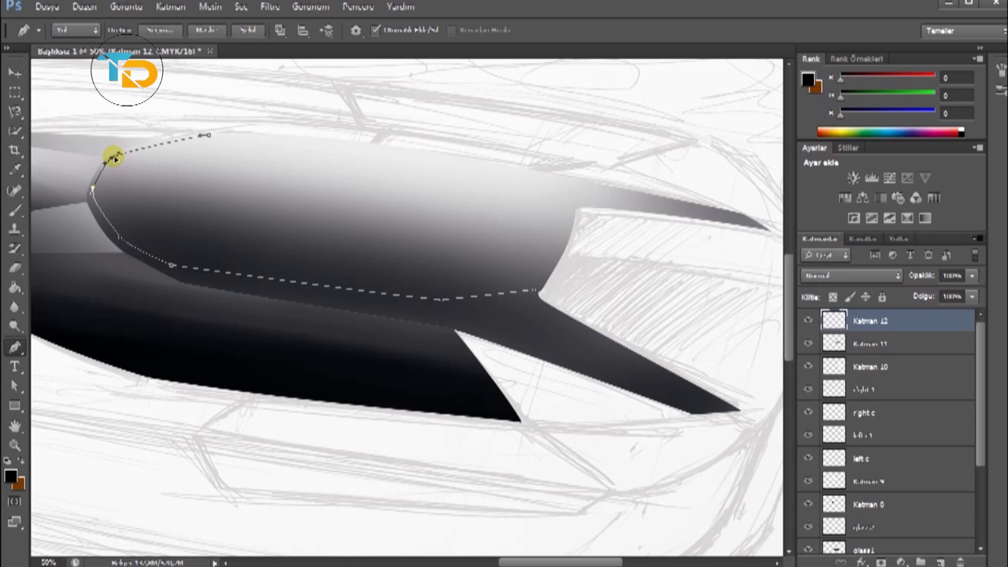
{"action": "left_click_drag", "start_coordinate": [367, 154], "coordinate": [550, 180]}
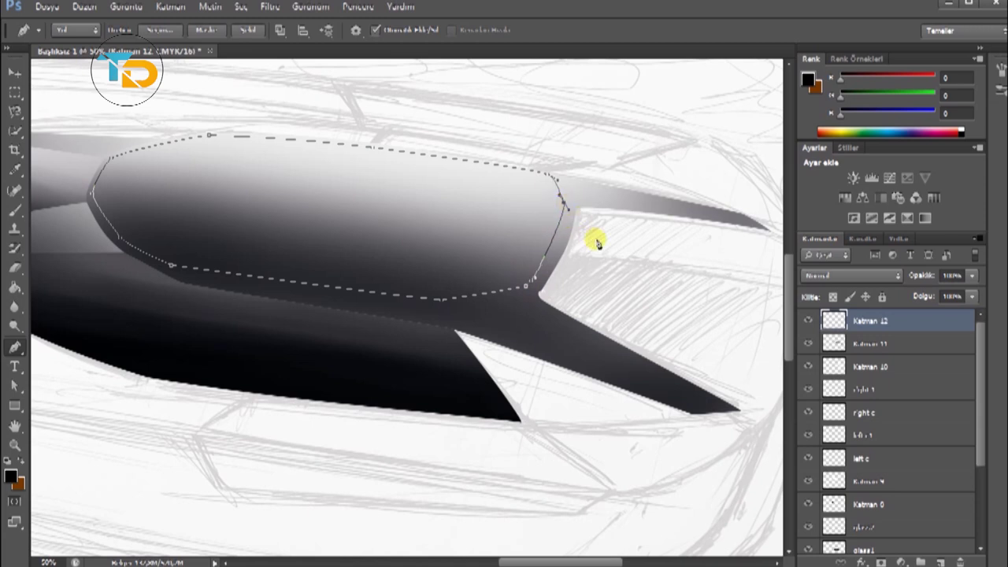
{"action": "mouse_move", "coordinate": [488, 302]}
{"action": "left_mouse_down"}
{"action": "mouse_move", "coordinate": [499, 301]}
{"action": "mouse_move", "coordinate": [444, 303]}
{"action": "left_mouse_up"}
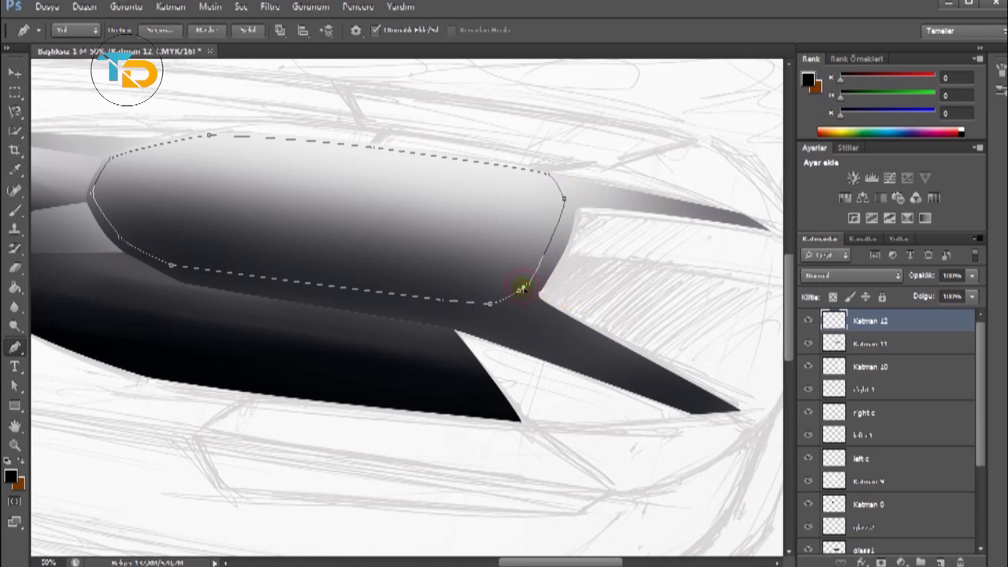
{"action": "left_click", "coordinate": [566, 198], "text": "alt"}
{"action": "left_click", "coordinate": [524, 286]}
{"action": "left_click", "coordinate": [565, 200]}
{"action": "right_click", "coordinate": [416, 155]}
{"action": "left_click", "coordinate": [464, 236]}
{"action": "key", "text": "Return"}
Shade the panel's lower edge with a 125 px soft brush.
{"action": "key", "text": "b"}
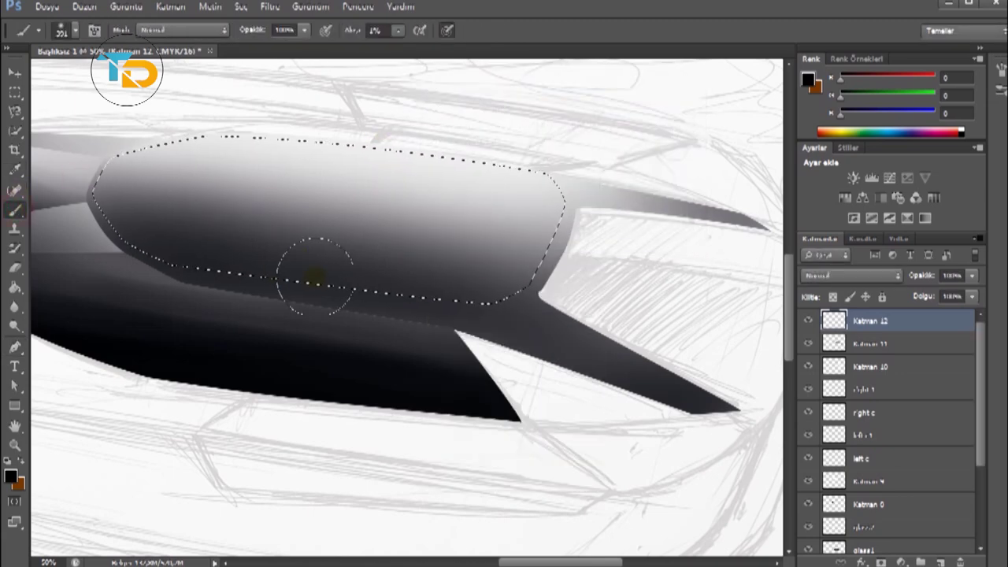
{"action": "left_click", "coordinate": [75, 29]}
{"action": "left_click_drag", "start_coordinate": [181, 79], "coordinate": [139, 78]}
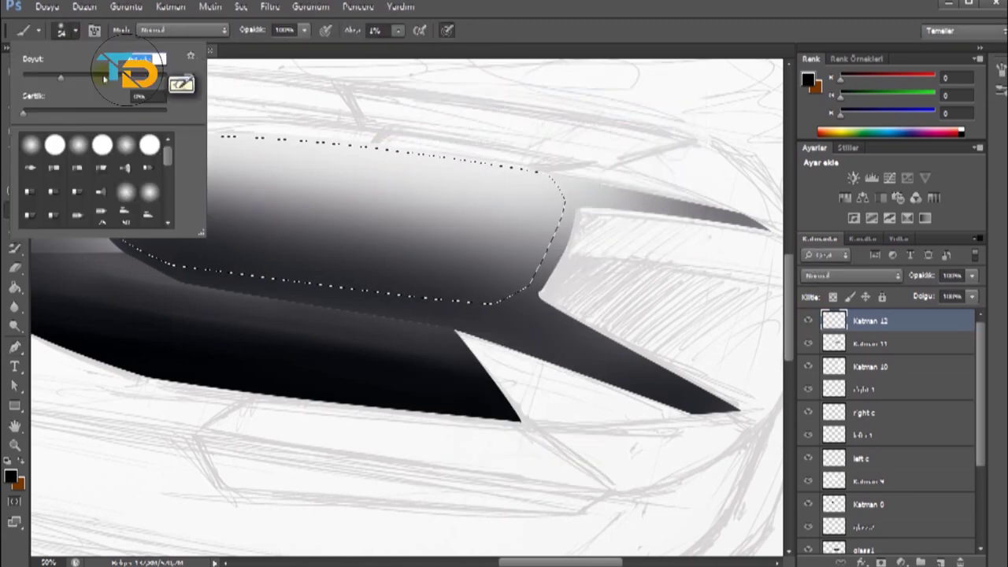
{"action": "left_click", "coordinate": [274, 102]}
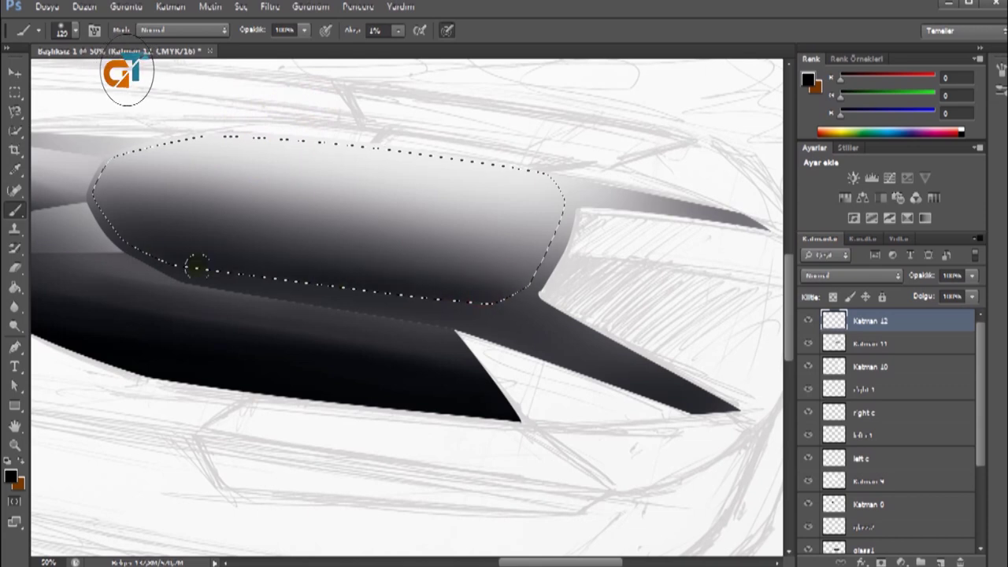
{"action": "left_click", "coordinate": [75, 30]}
{"action": "left_click", "coordinate": [307, 118]}
{"action": "left_click", "coordinate": [75, 30]}
{"action": "left_click", "coordinate": [100, 245]}
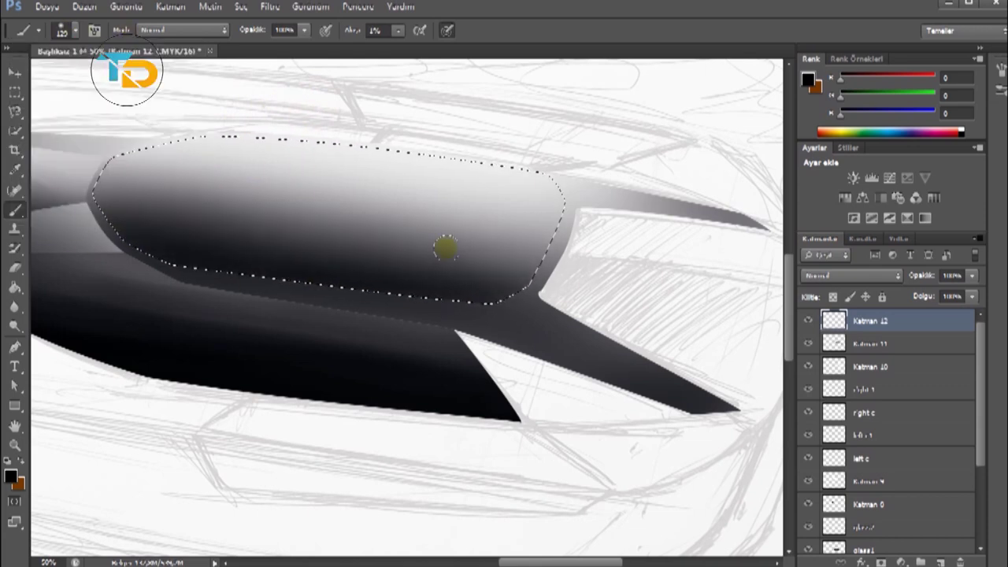
{"action": "mouse_move", "coordinate": [488, 102]}
{"action": "left_mouse_down"}
{"action": "mouse_move", "coordinate": [304, 198]}
{"action": "mouse_move", "coordinate": [235, 282]}
{"action": "left_mouse_up"}
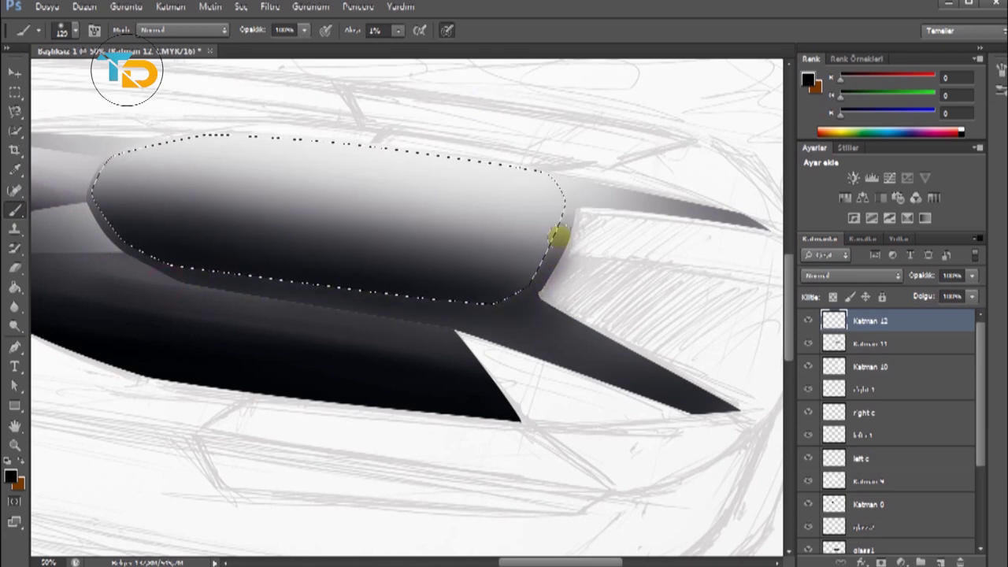
{"action": "mouse_move", "coordinate": [486, 309]}
{"action": "left_mouse_down"}
{"action": "mouse_move", "coordinate": [275, 288]}
{"action": "mouse_move", "coordinate": [129, 247]}
{"action": "left_mouse_up"}
With a 90 px brush, shade the panel's left tip, right edge and lower dark wedge.
{"action": "left_click", "coordinate": [76, 30]}
{"action": "left_click", "coordinate": [279, 87]}
{"action": "left_click_drag", "start_coordinate": [249, 120], "coordinate": [85, 209]}
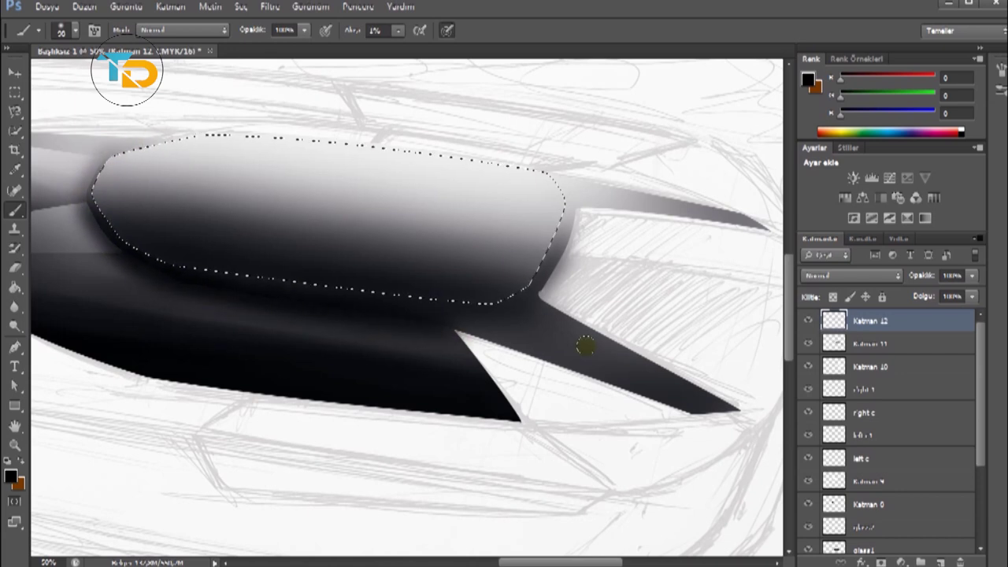
{"action": "left_click_drag", "start_coordinate": [540, 270], "coordinate": [544, 267]}
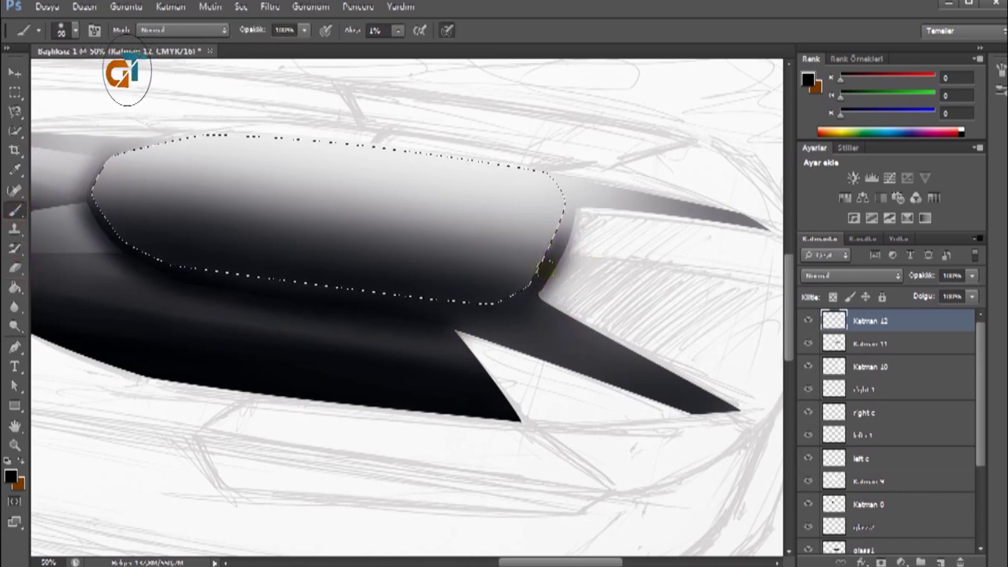
{"action": "left_click_drag", "start_coordinate": [476, 335], "coordinate": [603, 369]}
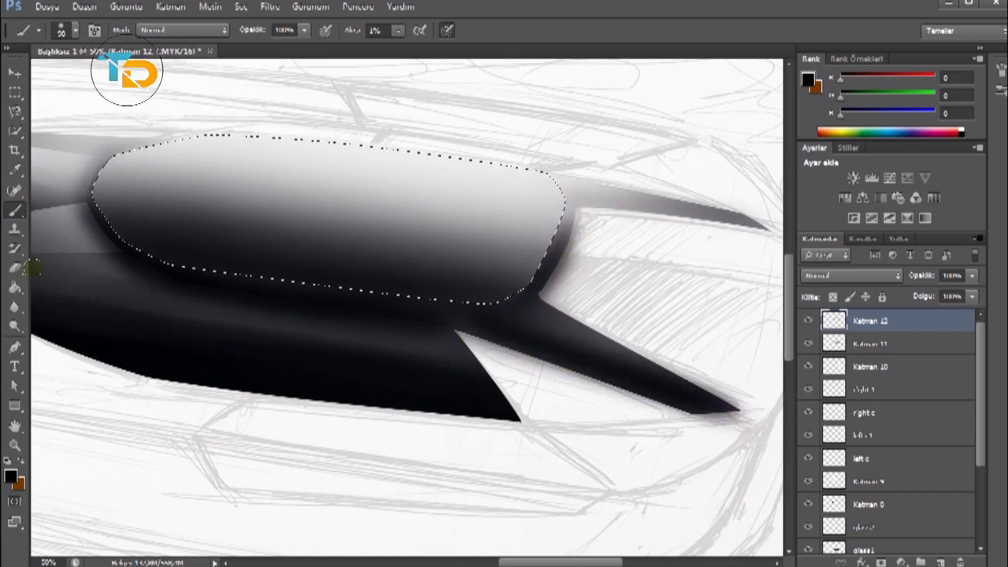
Erase the grey haze along the lower wedge and cockpit edge with a 40 px eraser.
{"action": "key", "text": "e"}
{"action": "left_click", "coordinate": [61, 29]}
{"action": "double_click", "coordinate": [78, 169]}
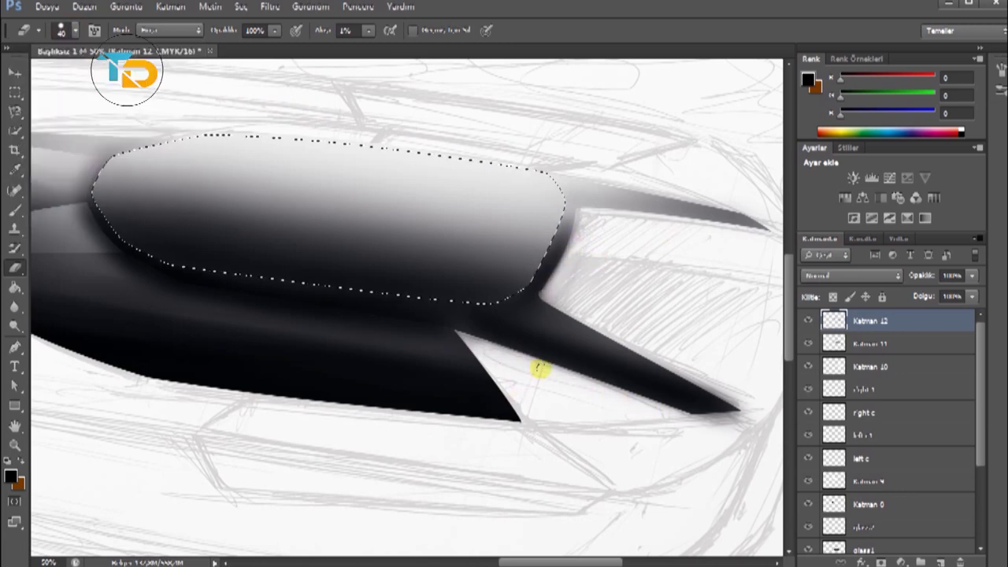
{"action": "left_click_drag", "start_coordinate": [478, 350], "coordinate": [666, 420]}
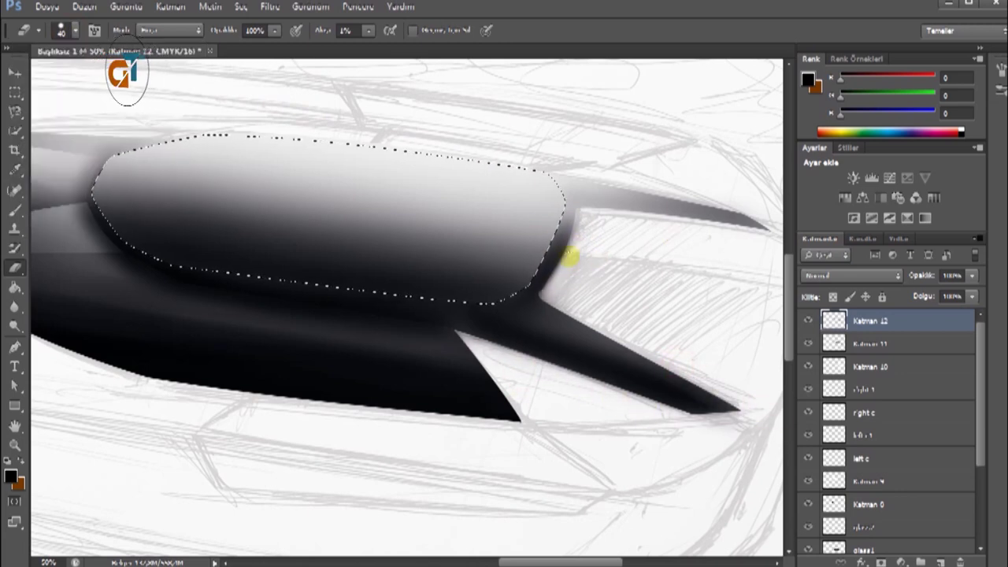
{"action": "left_click_drag", "start_coordinate": [566, 247], "coordinate": [551, 293]}
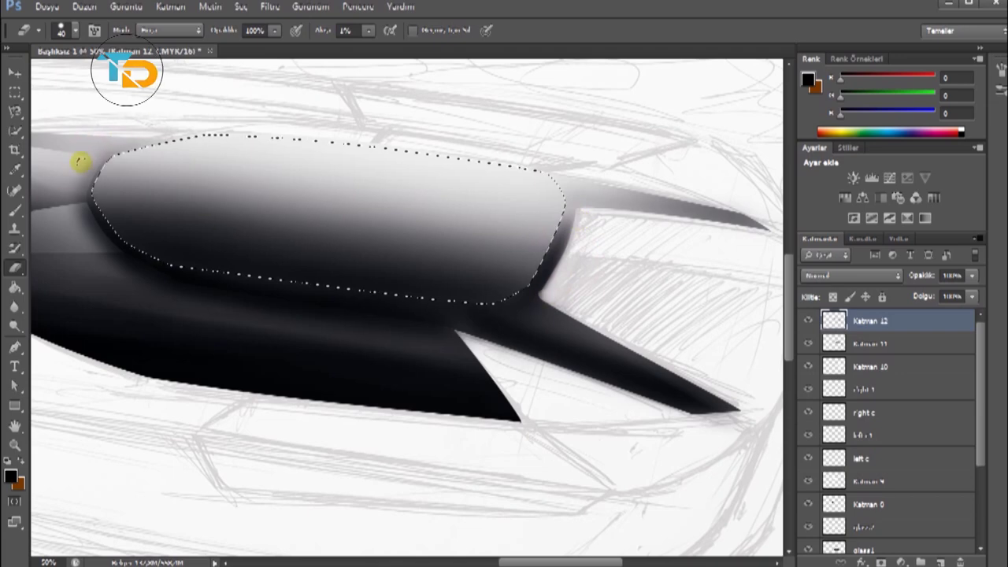
Zoom out, deselect, and add the new empty layer Katman 13.
{"action": "key", "text": "ctrl+minus"}
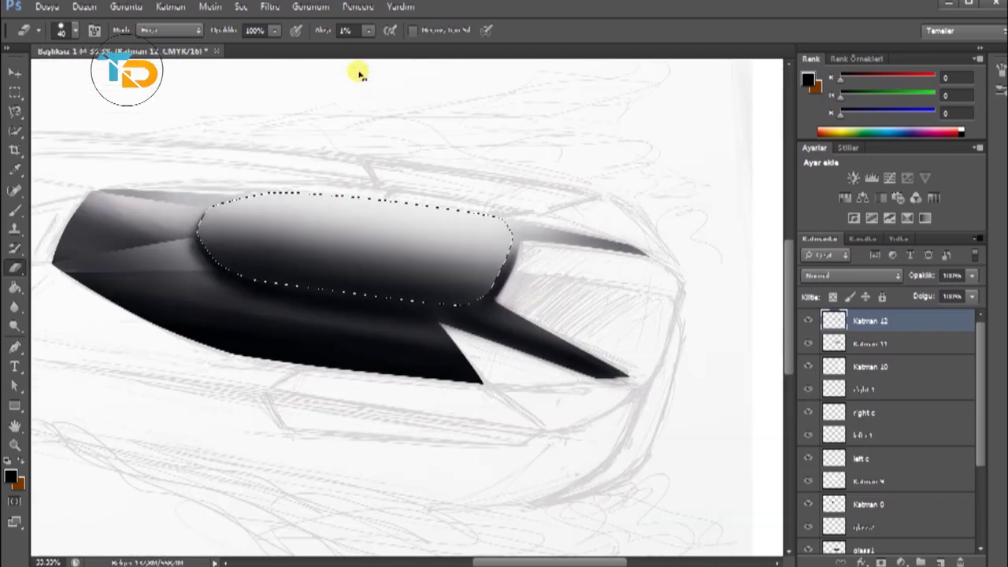
{"action": "key", "text": "m"}
{"action": "key", "text": "ctrl+d"}
{"action": "key", "text": "ctrl+minus"}
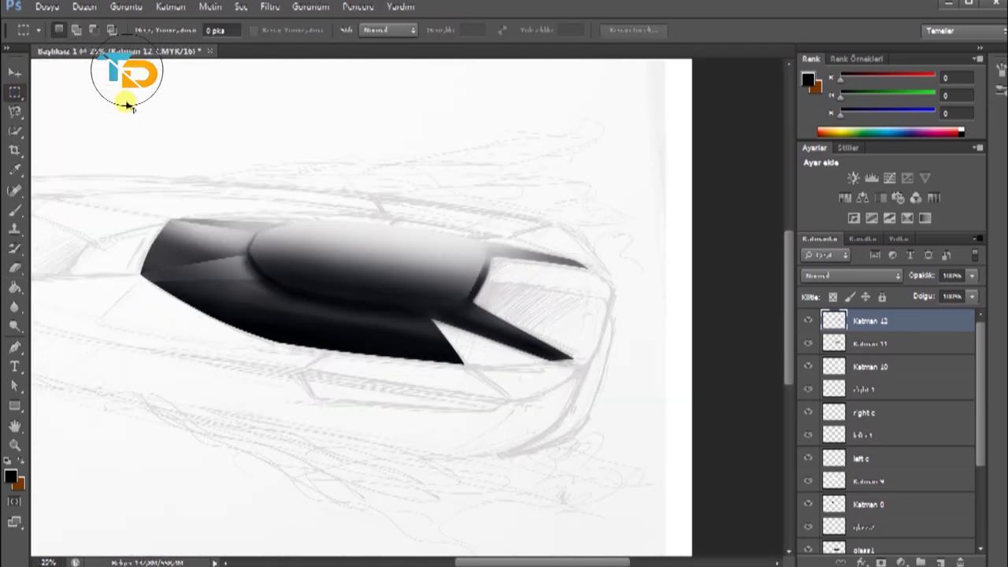
{"action": "left_click_drag", "start_coordinate": [504, 562], "coordinate": [484, 562]}
{"action": "left_click", "coordinate": [942, 560]}
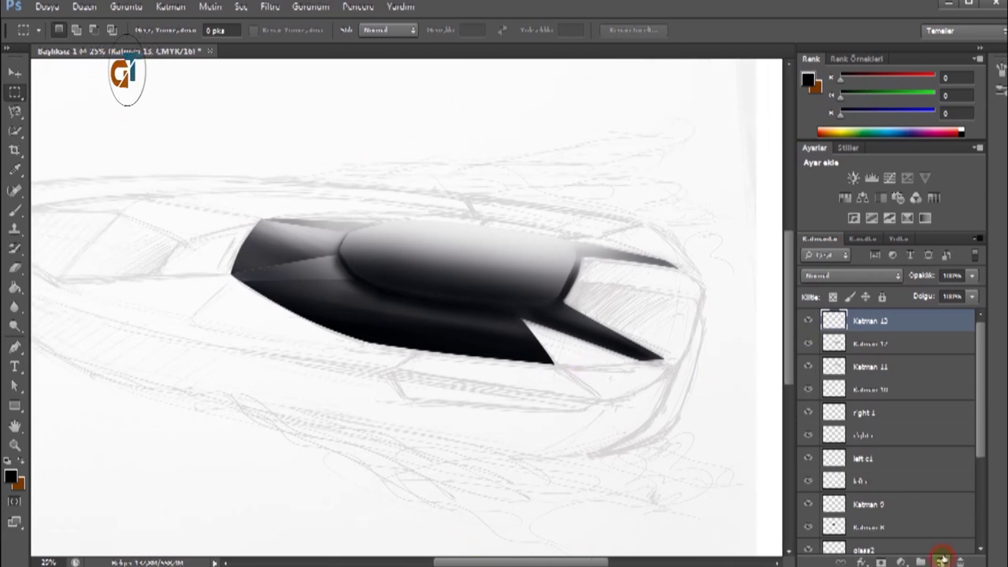
Pen-trace the white triangular gap beneath the cockpit and make it a selection.
{"action": "left_click", "coordinate": [14, 347]}
{"action": "key", "text": "ctrl+plus"}
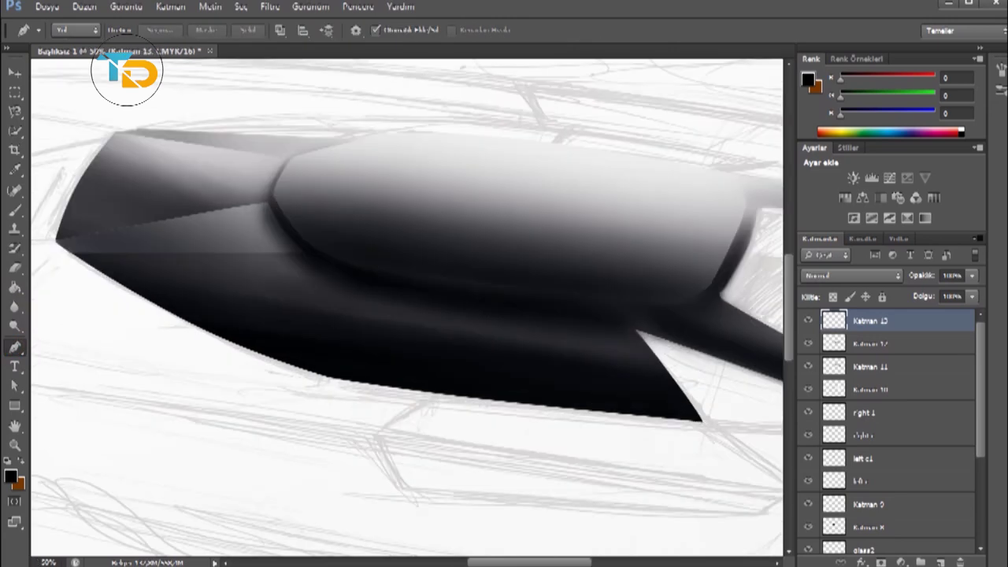
{"action": "left_click_drag", "start_coordinate": [561, 562], "coordinate": [604, 563]}
{"action": "left_click", "coordinate": [452, 420]}
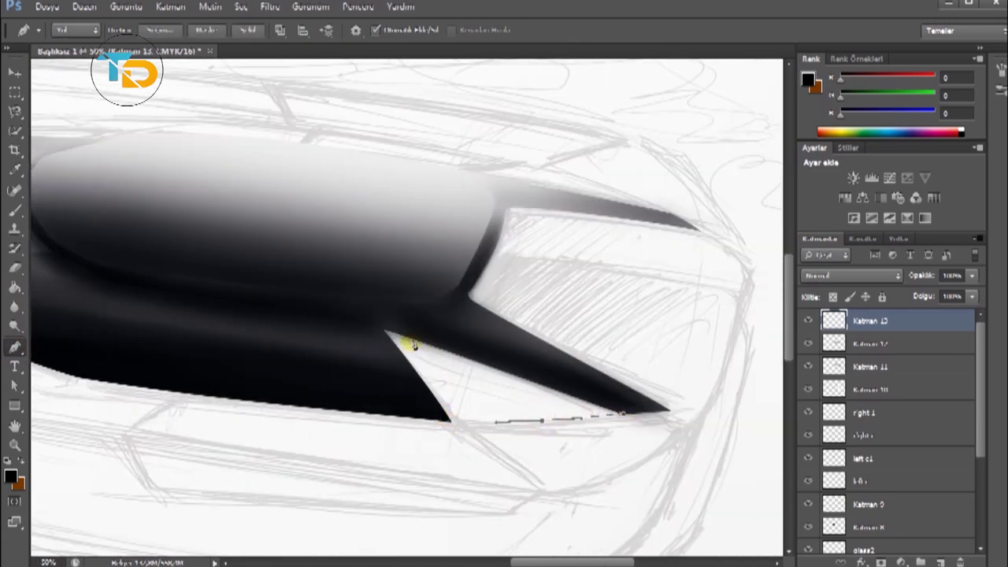
{"action": "left_click_drag", "start_coordinate": [630, 411], "coordinate": [618, 415]}
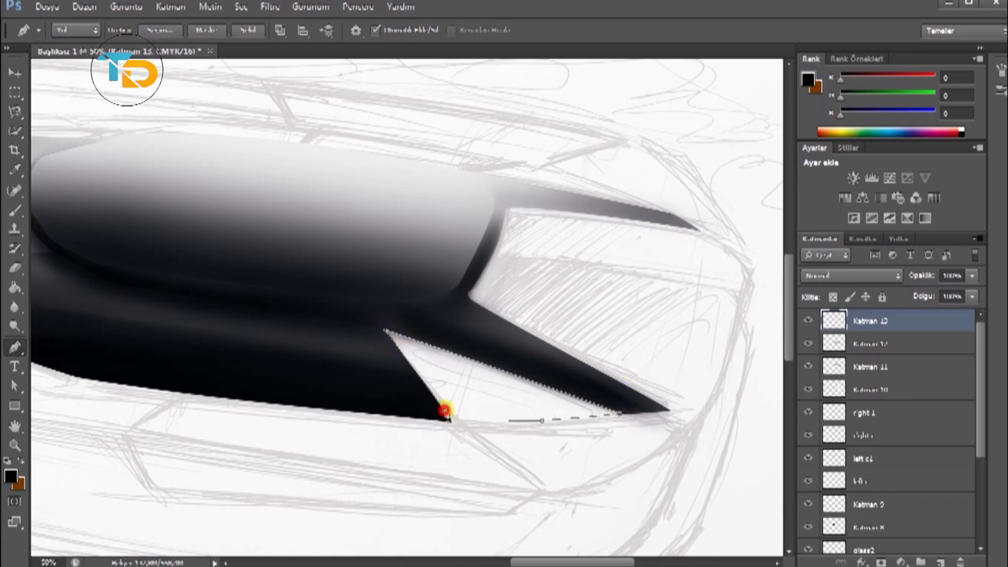
{"action": "right_click", "coordinate": [425, 310]}
{"action": "left_click", "coordinate": [477, 378]}
{"action": "left_click", "coordinate": [648, 103]}
Fill the triangle selection with light grey 217 using the Paint Bucket.
{"action": "left_click", "coordinate": [11, 476]}
{"action": "left_click", "coordinate": [376, 293]}
{"action": "left_click", "coordinate": [753, 276]}
{"action": "key", "text": "g"}
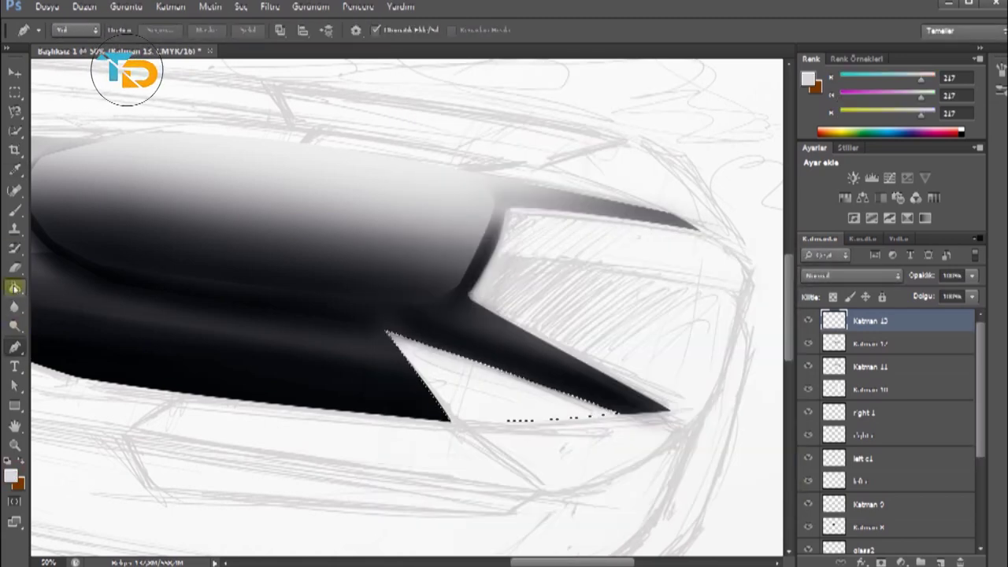
{"action": "left_click", "coordinate": [508, 362]}
On a new layer, brush black shading over the triangle's lower part at size 164.
{"action": "key", "text": "ctrl+shift+alt+n"}
{"action": "left_click", "coordinate": [11, 477]}
{"action": "left_click", "coordinate": [393, 492]}
{"action": "left_click", "coordinate": [704, 193]}
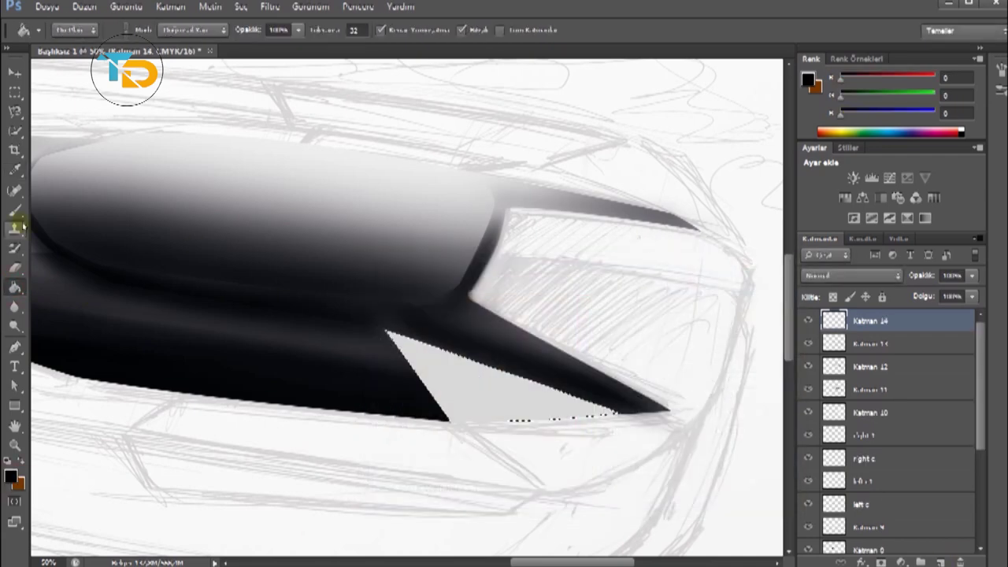
{"action": "key", "text": "b"}
{"action": "left_click", "coordinate": [69, 30]}
{"action": "left_click_drag", "start_coordinate": [114, 74], "coordinate": [118, 75]}
{"action": "mouse_move", "coordinate": [528, 412]}
{"action": "left_mouse_down"}
{"action": "mouse_move", "coordinate": [383, 387]}
{"action": "mouse_move", "coordinate": [307, 337]}
{"action": "mouse_move", "coordinate": [522, 417]}
{"action": "mouse_move", "coordinate": [303, 407]}
{"action": "mouse_move", "coordinate": [427, 354]}
{"action": "mouse_move", "coordinate": [460, 403]}
{"action": "mouse_move", "coordinate": [498, 431]}
{"action": "left_mouse_up"}
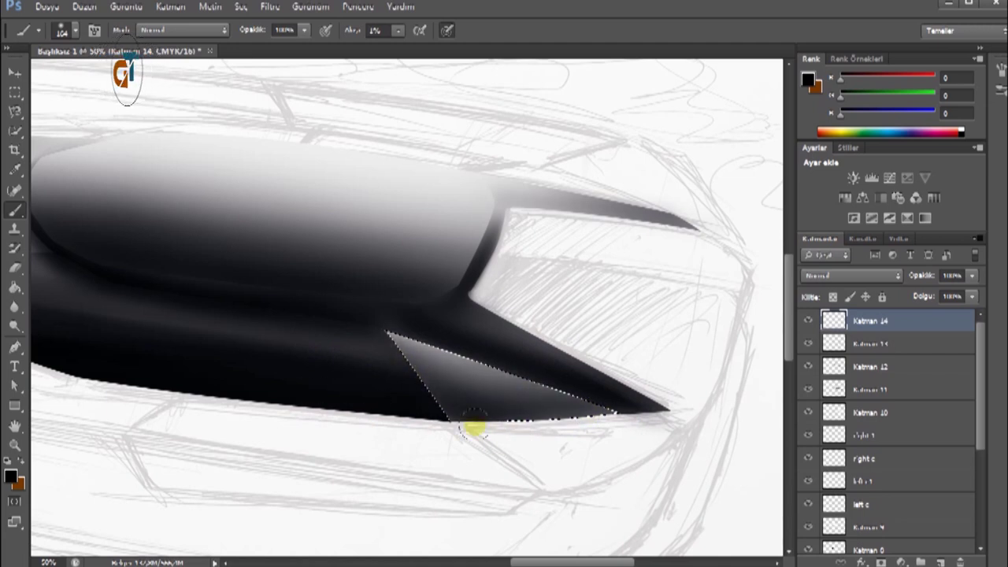
{"action": "left_click_drag", "start_coordinate": [551, 401], "coordinate": [513, 360]}
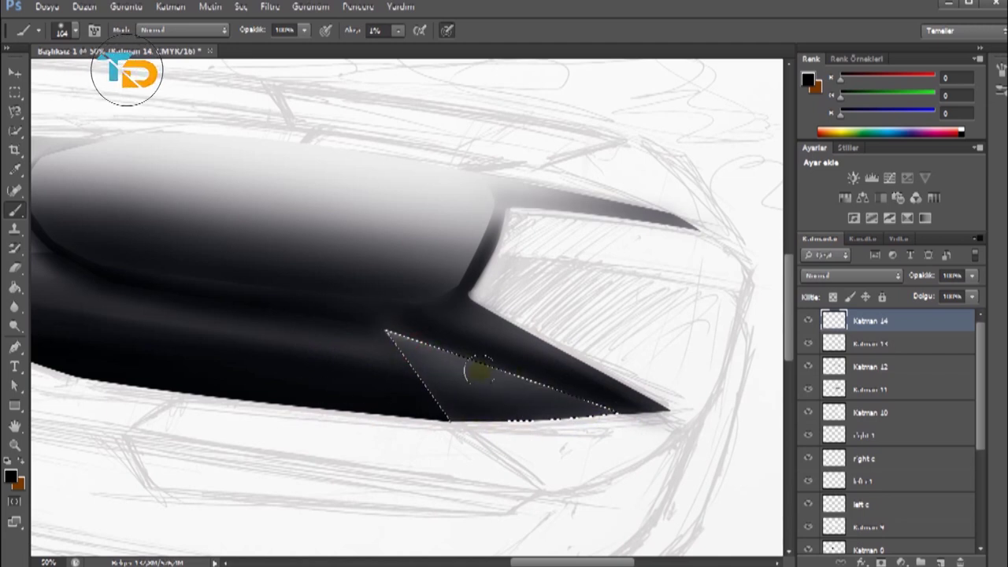
Show the orange hull layer and hide Katman 1–3 while checking the sketch.
{"action": "key", "text": "m"}
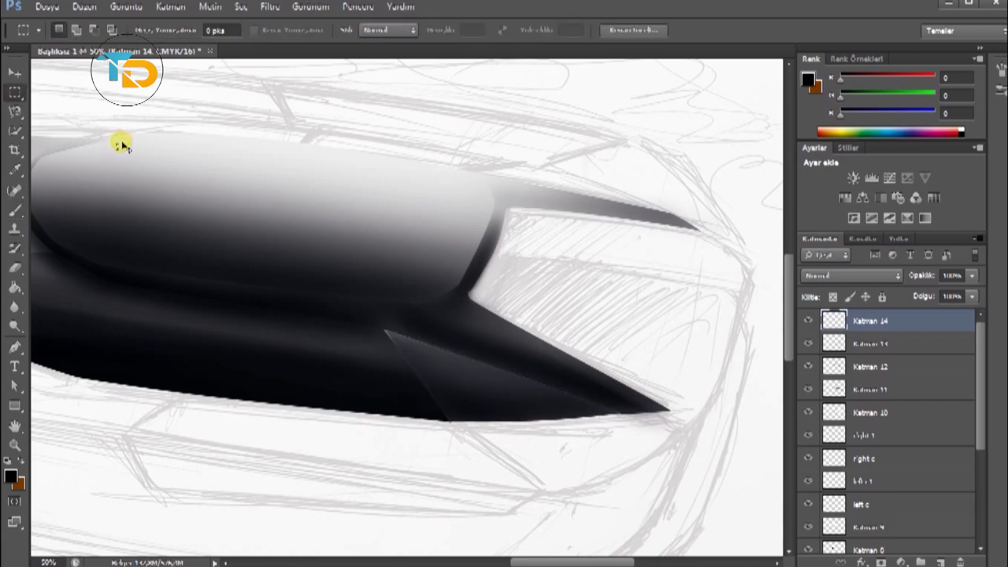
{"action": "key", "text": "ctrl+minus"}
{"action": "key", "text": "ctrl+minus"}
{"action": "key", "text": "ctrl+minus"}
{"action": "key", "text": "ctrl+plus"}
{"action": "key", "text": "ctrl+plus"}
{"action": "scroll", "coordinate": [980, 408], "scroll_direction": "down", "scroll_amount": 5}
{"action": "left_click", "coordinate": [808, 496]}
{"action": "left_click", "coordinate": [808, 518]}
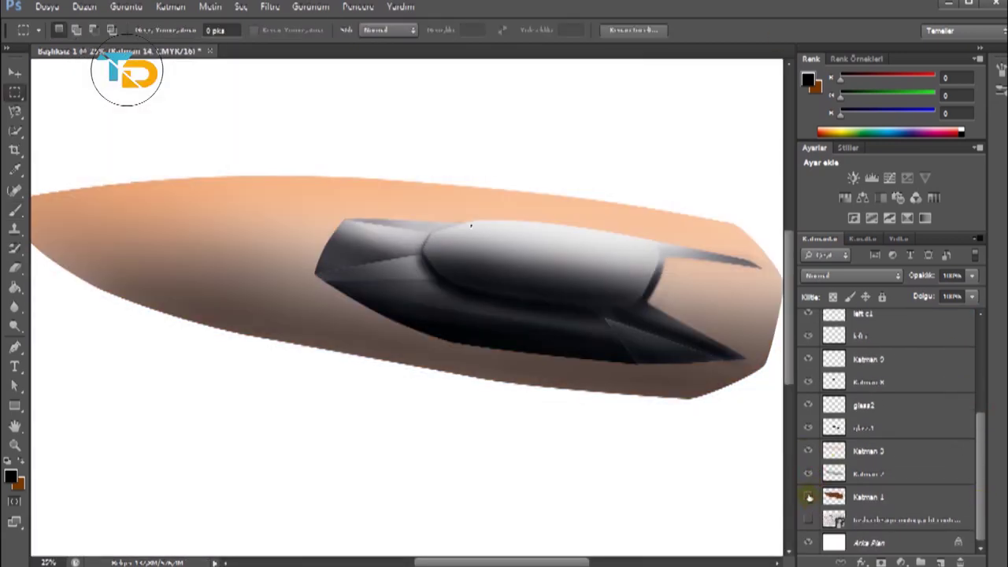
{"action": "left_click_drag", "start_coordinate": [808, 450], "coordinate": [808, 497]}
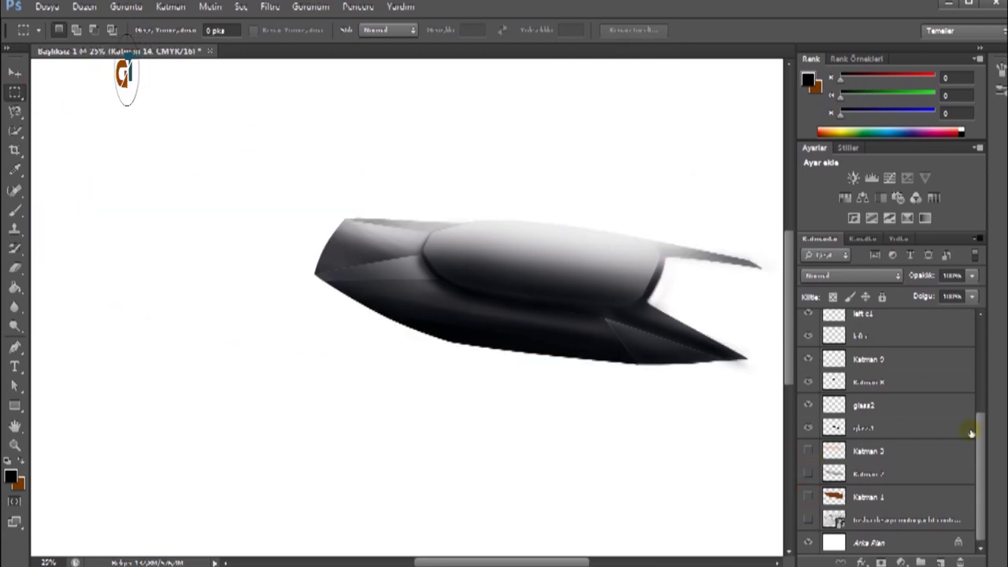
{"action": "left_click", "coordinate": [808, 547]}
{"action": "scroll", "coordinate": [944, 472], "scroll_direction": "up", "scroll_amount": 10}
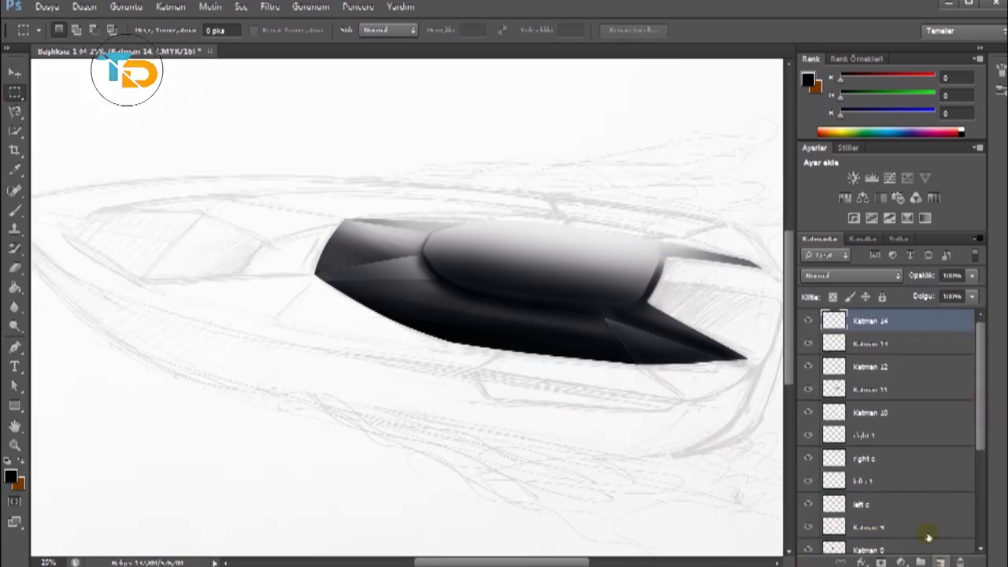
Merge Katman 13 into Katman 14.
{"action": "left_click", "coordinate": [870, 343], "text": "shift"}
{"action": "right_click", "coordinate": [866, 344]}
{"action": "left_click", "coordinate": [874, 499]}
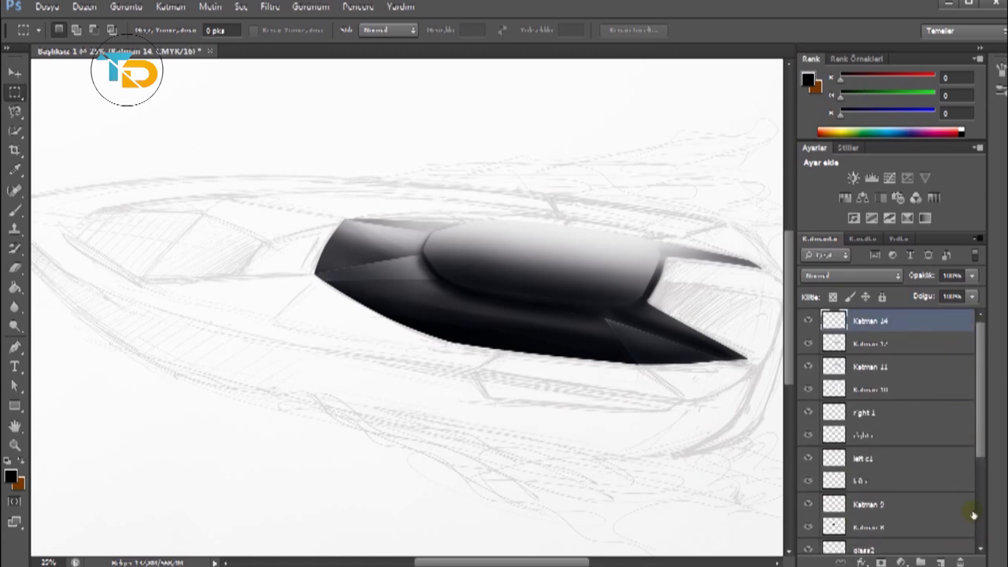
{"action": "key", "text": "ctrl+plus"}
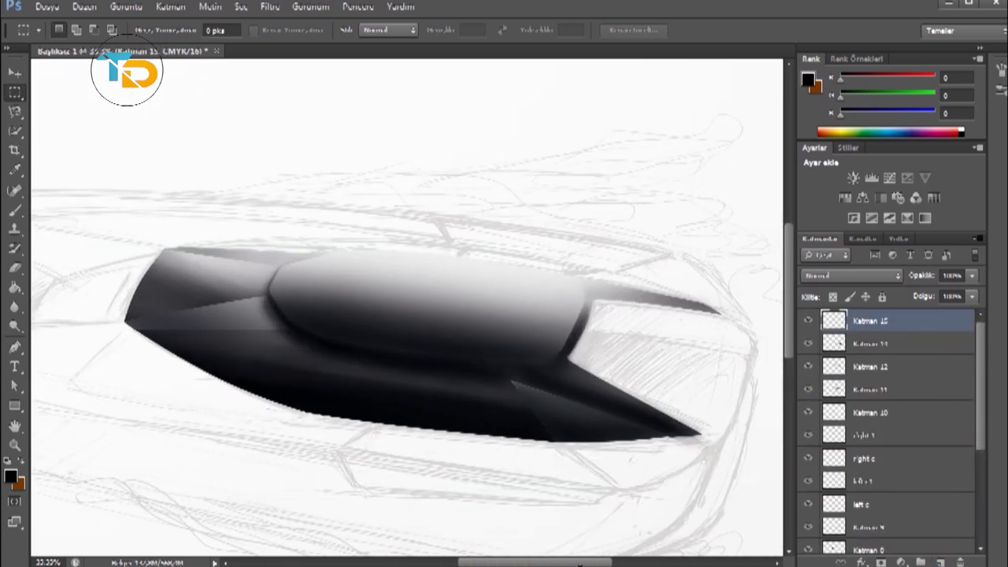
Pen-trace the strip along the cabin's top edge from the deck's left corner.
{"action": "key", "text": "p"}
{"action": "left_click", "coordinate": [174, 248]}
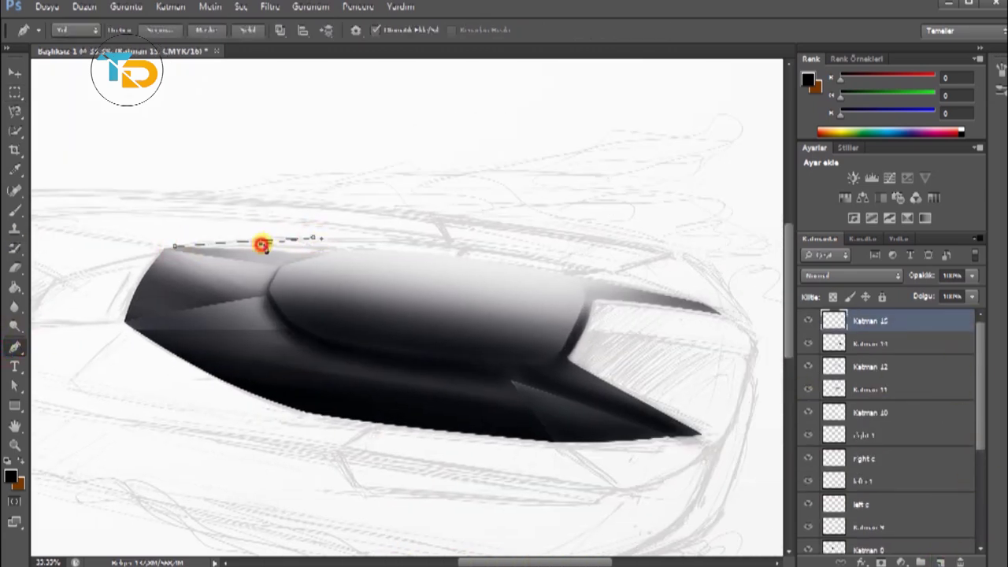
{"action": "left_click_drag", "start_coordinate": [375, 239], "coordinate": [388, 238]}
{"action": "left_click_drag", "start_coordinate": [487, 252], "coordinate": [587, 266]}
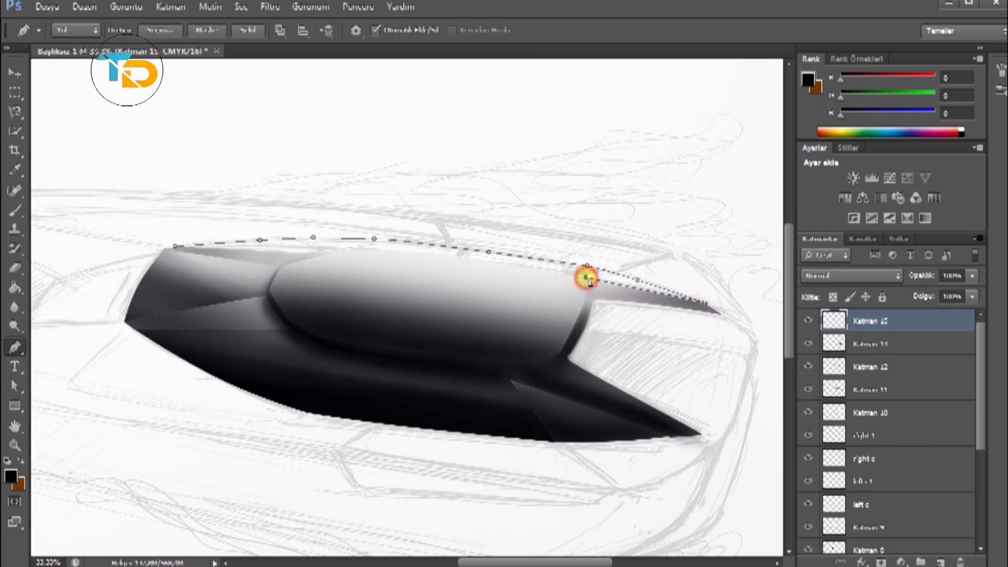
{"action": "key", "text": "ctrl+plus"}
{"action": "left_click", "coordinate": [515, 244]}
{"action": "left_click", "coordinate": [668, 263]}
{"action": "left_click", "coordinate": [260, 230]}
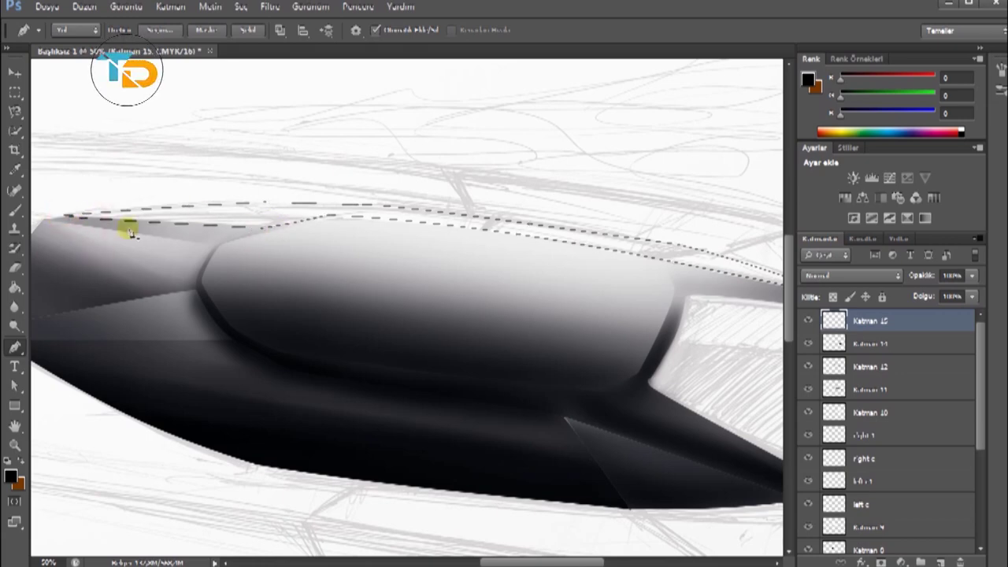
{"action": "key", "text": "ctrl+minus"}
Turn the strip path into a selection and fill it with light grey 234 on a new layer.
{"action": "right_click", "coordinate": [356, 241]}
{"action": "left_click", "coordinate": [394, 315]}
{"action": "left_click", "coordinate": [650, 108]}
{"action": "left_click", "coordinate": [11, 475]}
{"action": "left_click", "coordinate": [375, 230]}
{"action": "key", "text": "Return"}
{"action": "key", "text": "ctrl+shift+alt+n"}
{"action": "left_click", "coordinate": [14, 285]}
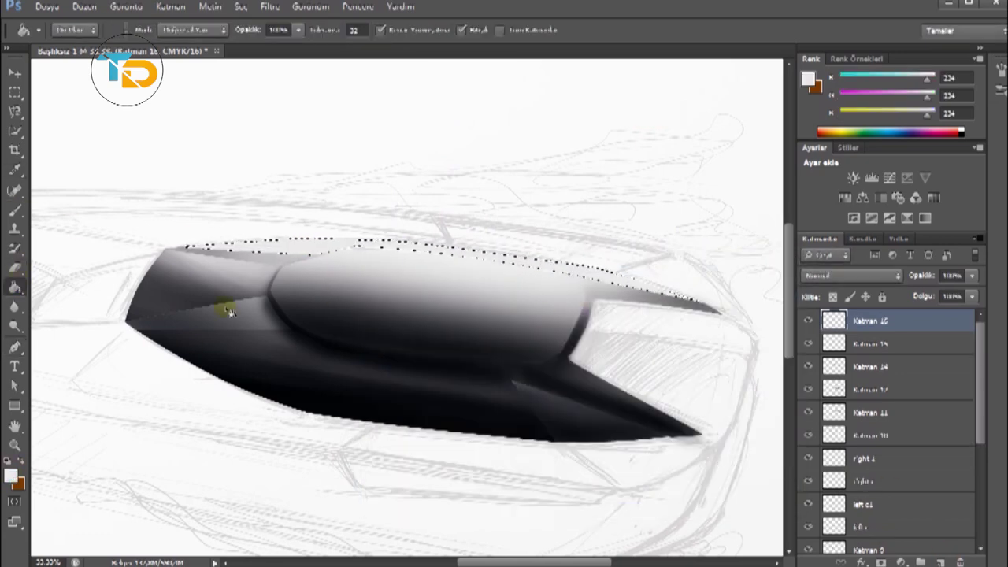
Dab black brush shading along the strip's top and selection edges.
{"action": "key", "text": "b"}
{"action": "left_click", "coordinate": [11, 476]}
{"action": "left_click", "coordinate": [441, 473]}
{"action": "left_click", "coordinate": [698, 276]}
{"action": "left_click", "coordinate": [167, 252]}
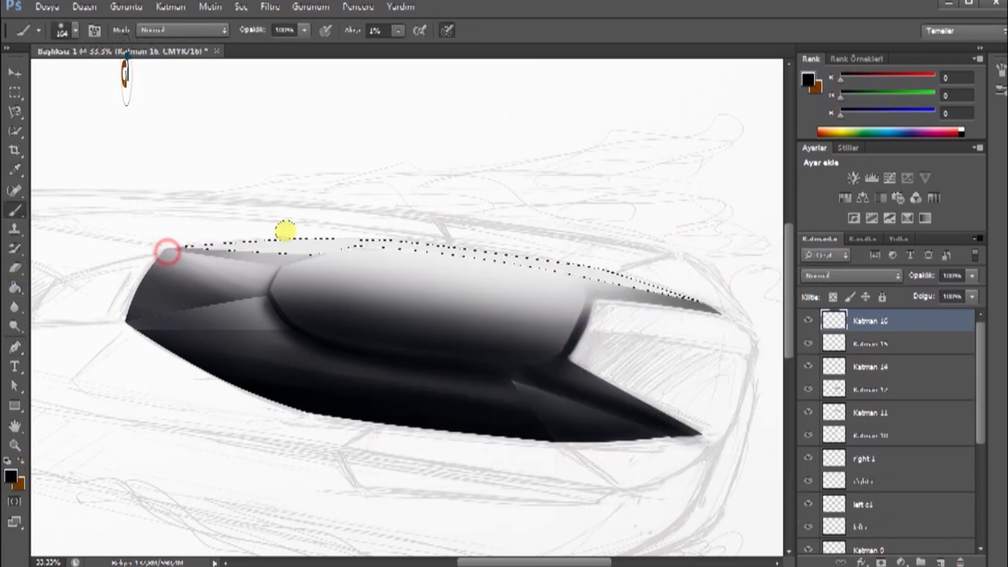
{"action": "left_click", "coordinate": [623, 270], "text": "shift"}
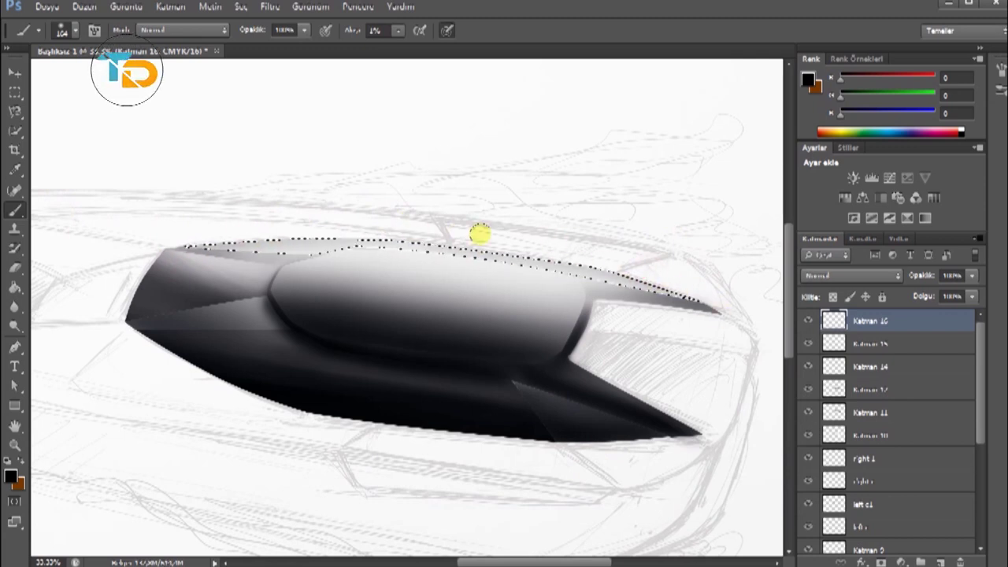
{"action": "left_click", "coordinate": [207, 225], "text": "shift"}
{"action": "left_click", "coordinate": [462, 223], "text": "shift"}
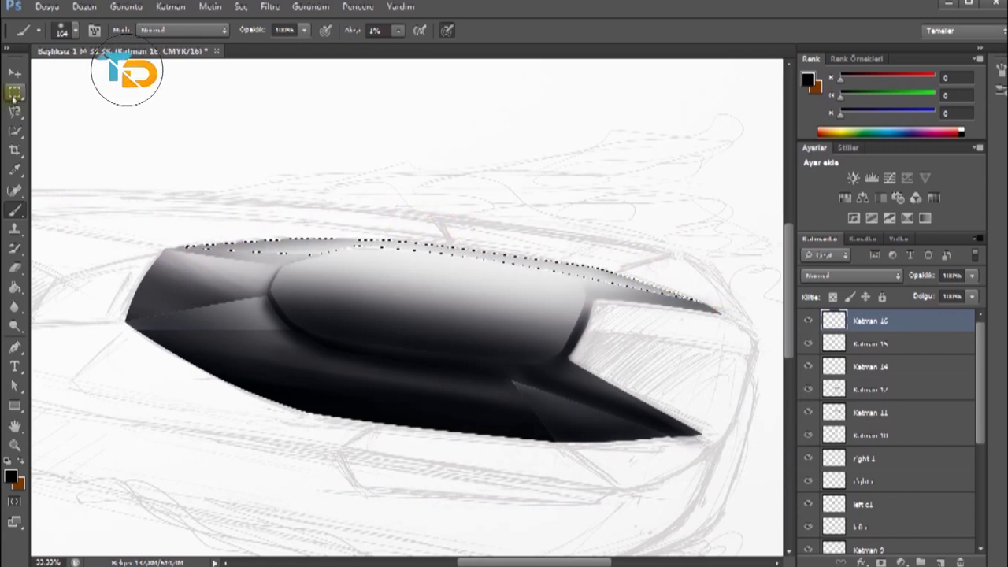
Rename the top layer to 'right glass side' and drag it below glass1.
{"action": "key", "text": "m"}
{"action": "left_click", "coordinate": [107, 93]}
{"action": "right_click", "coordinate": [882, 340]}
{"action": "left_click", "coordinate": [897, 497]}
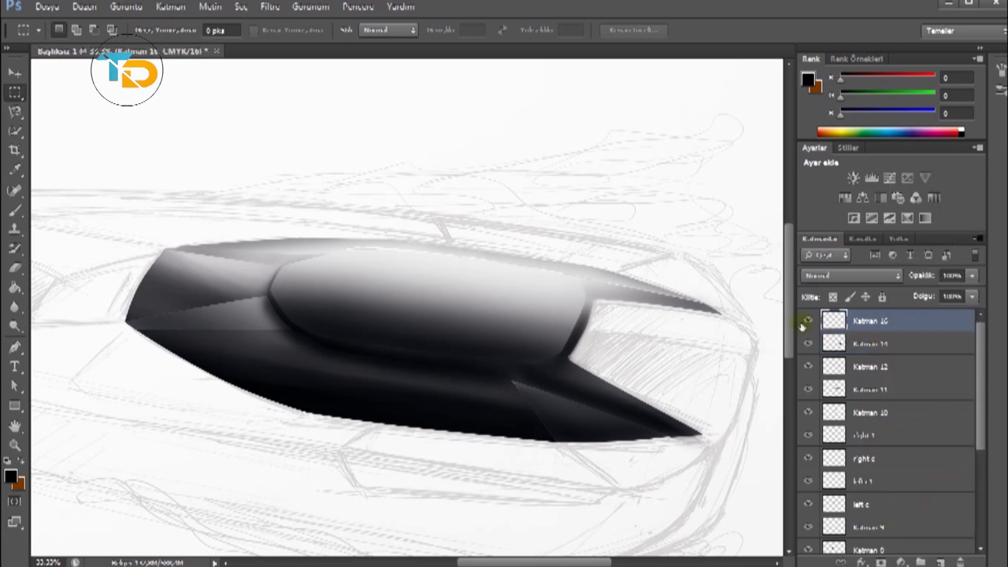
{"action": "double_click", "coordinate": [870, 320]}
{"action": "type", "text": "right"}
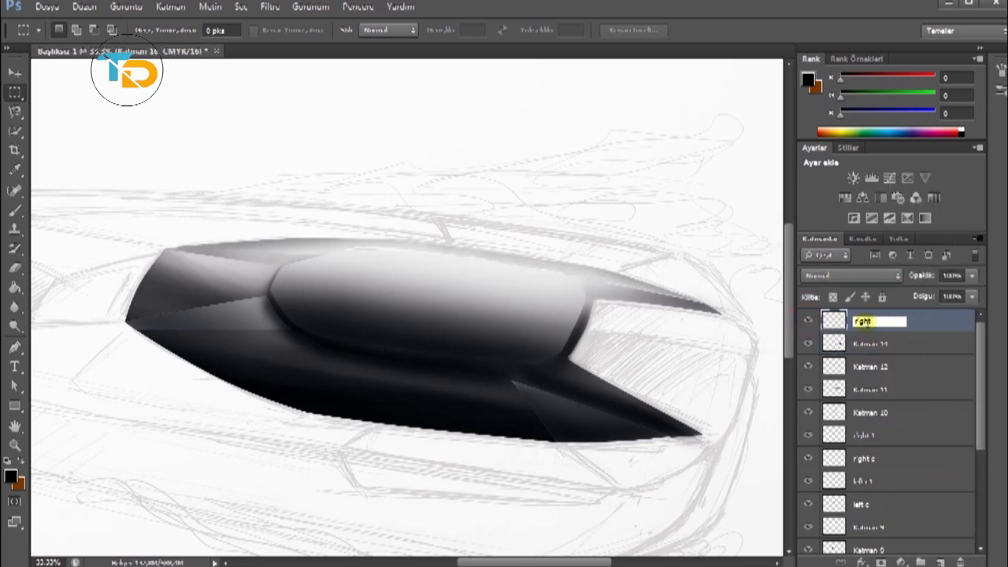
{"action": "type", "text": " glass side"}
{"action": "left_click", "coordinate": [906, 320]}
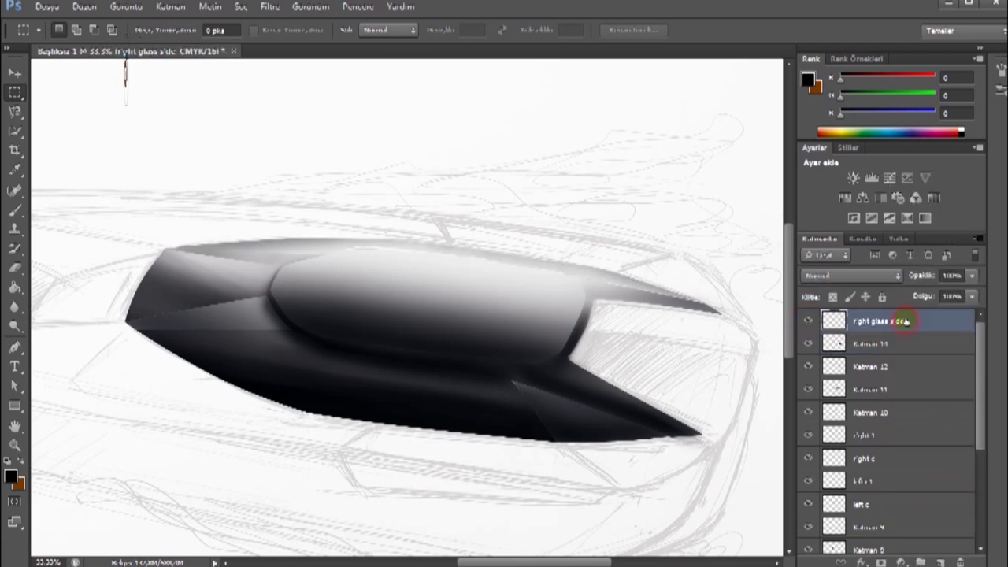
{"action": "left_click_drag", "start_coordinate": [906, 320], "coordinate": [876, 447]}
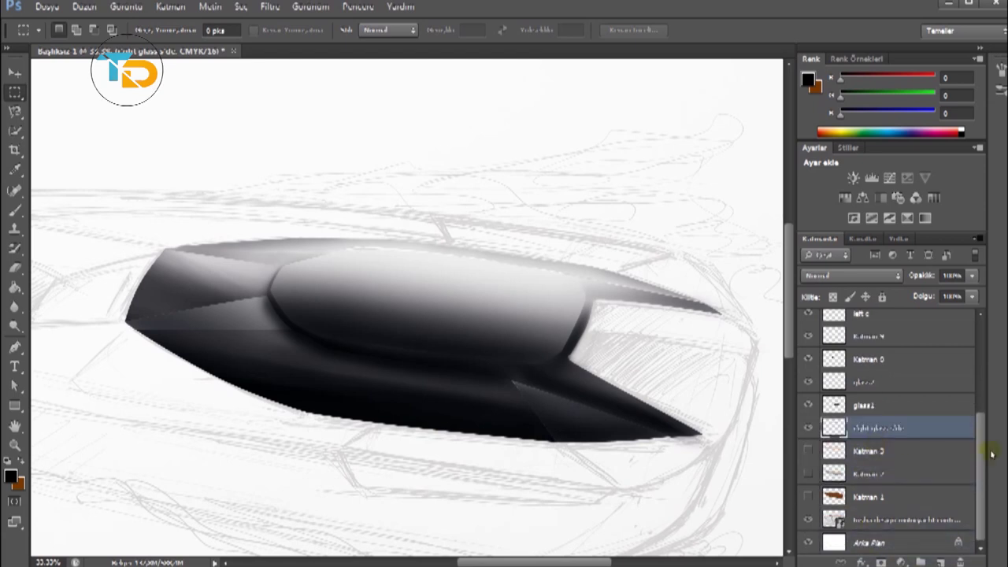
{"action": "left_click_drag", "start_coordinate": [992, 454], "coordinate": [984, 391]}
{"action": "scroll", "coordinate": [929, 477], "scroll_direction": "down", "scroll_amount": 2}
{"action": "scroll", "coordinate": [928, 382], "scroll_direction": "up", "scroll_amount": 2}
{"action": "left_click", "coordinate": [896, 330]}
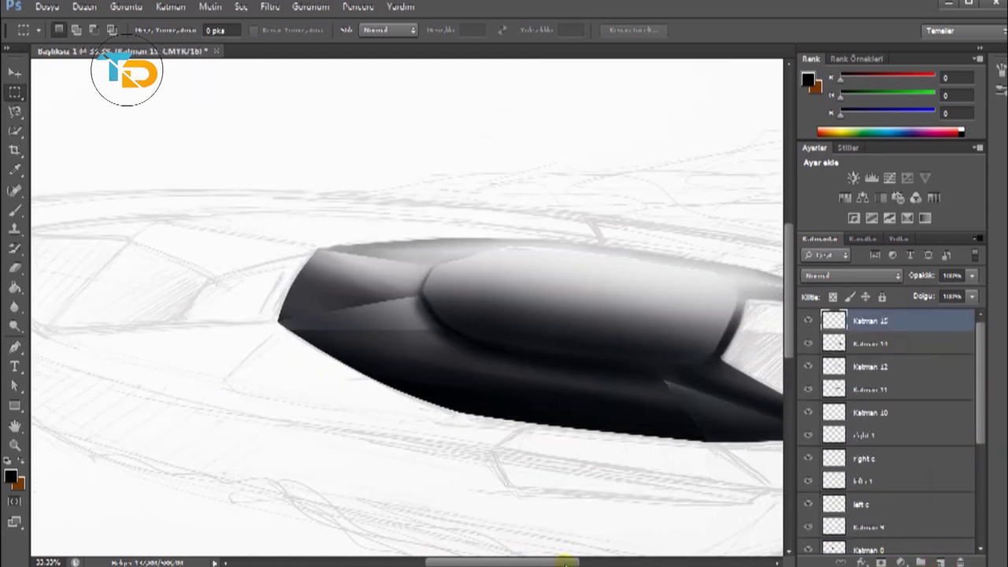
Pen-trace a panel from the windshield's nose leftward and make it a selection.
{"action": "left_click_drag", "start_coordinate": [565, 562], "coordinate": [546, 562]}
{"action": "left_click", "coordinate": [15, 346]}
{"action": "left_click", "coordinate": [374, 320]}
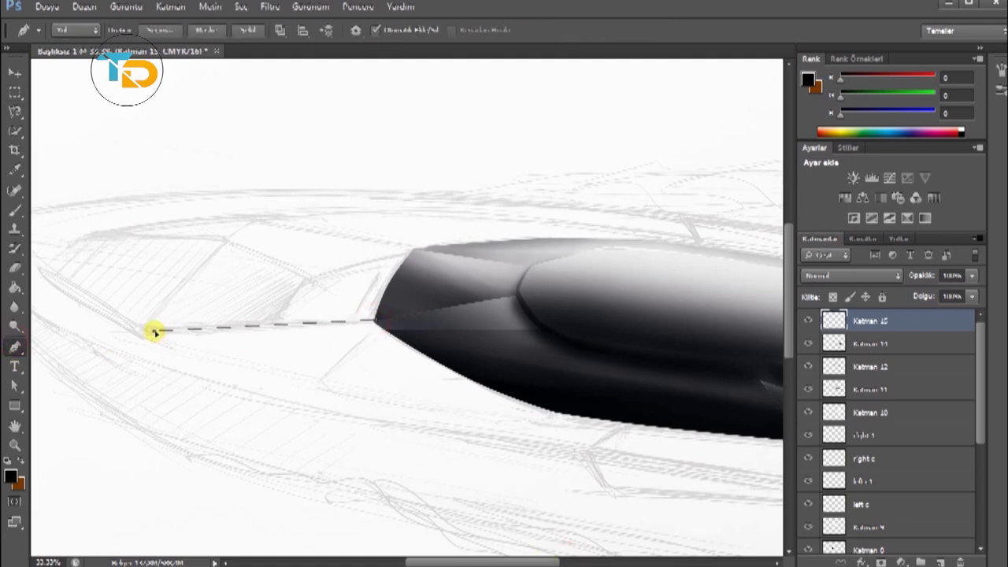
{"action": "left_click", "coordinate": [141, 331]}
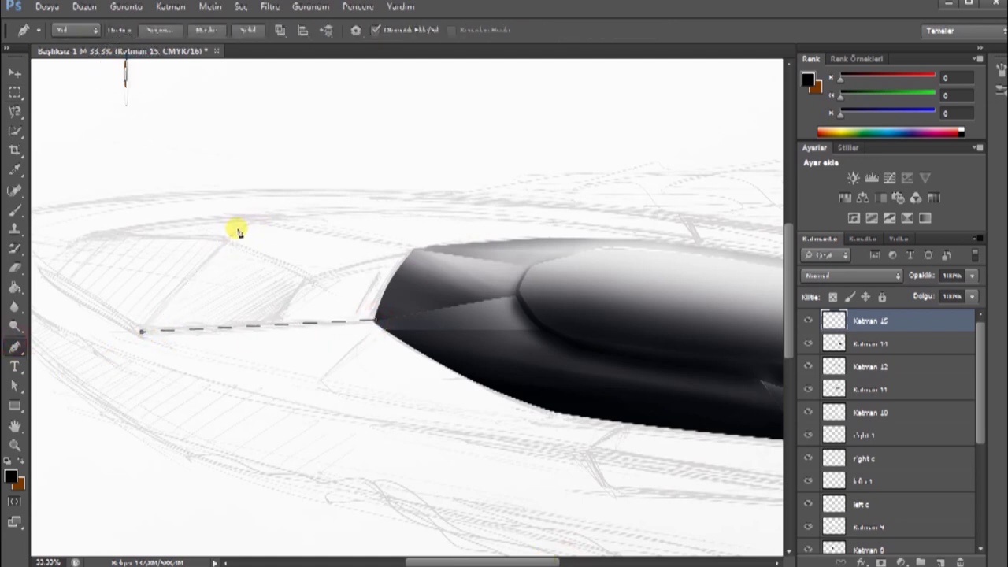
{"action": "scroll", "coordinate": [331, 445], "scroll_direction": "left", "scroll_amount": 2}
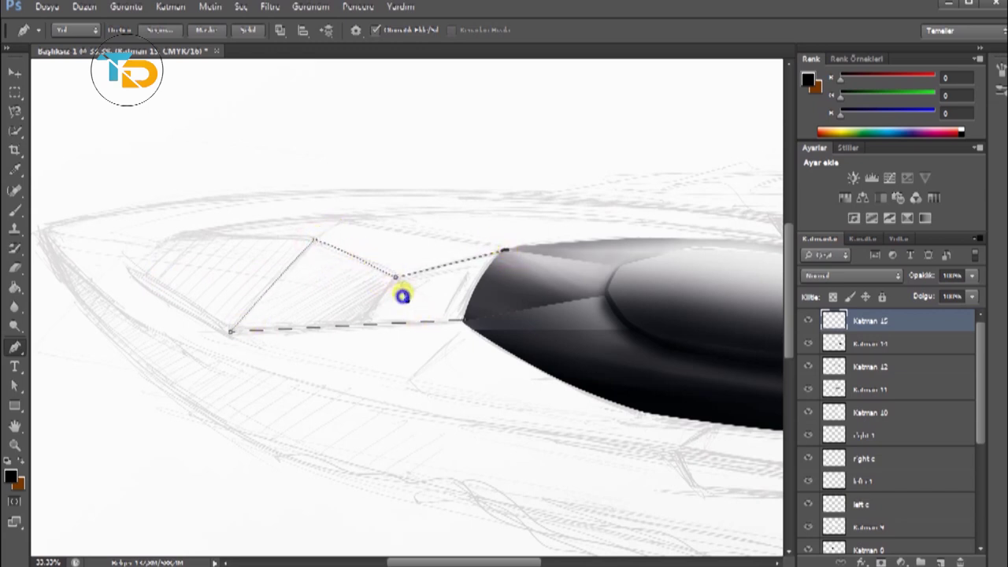
{"action": "right_click", "coordinate": [402, 295]}
{"action": "left_click", "coordinate": [417, 360]}
Set black as the foreground colour, show the brown hull layer, and select Katman 15.
{"action": "key", "text": "Return"}
{"action": "key", "text": "i"}
{"action": "left_click", "coordinate": [10, 476]}
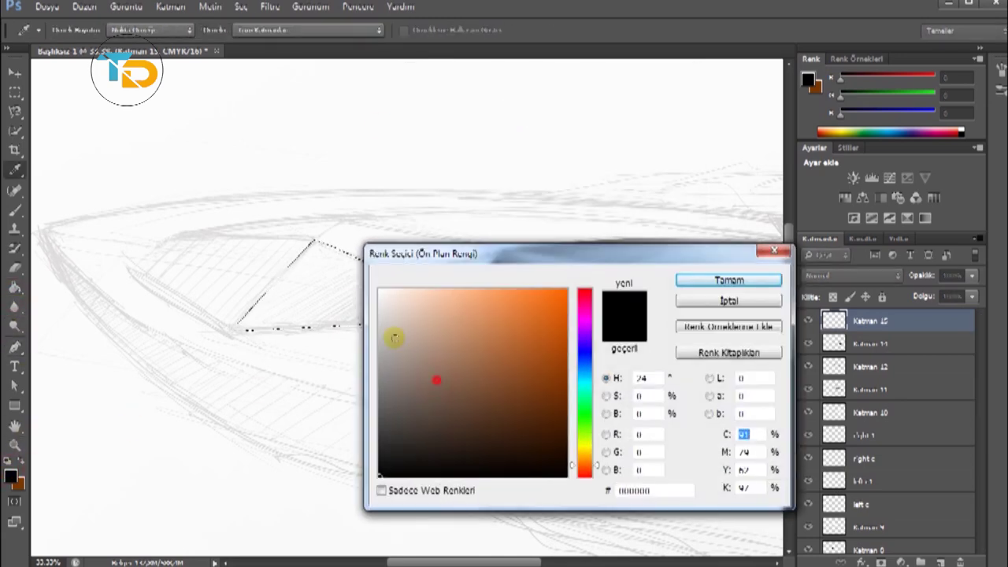
{"action": "left_click", "coordinate": [730, 285]}
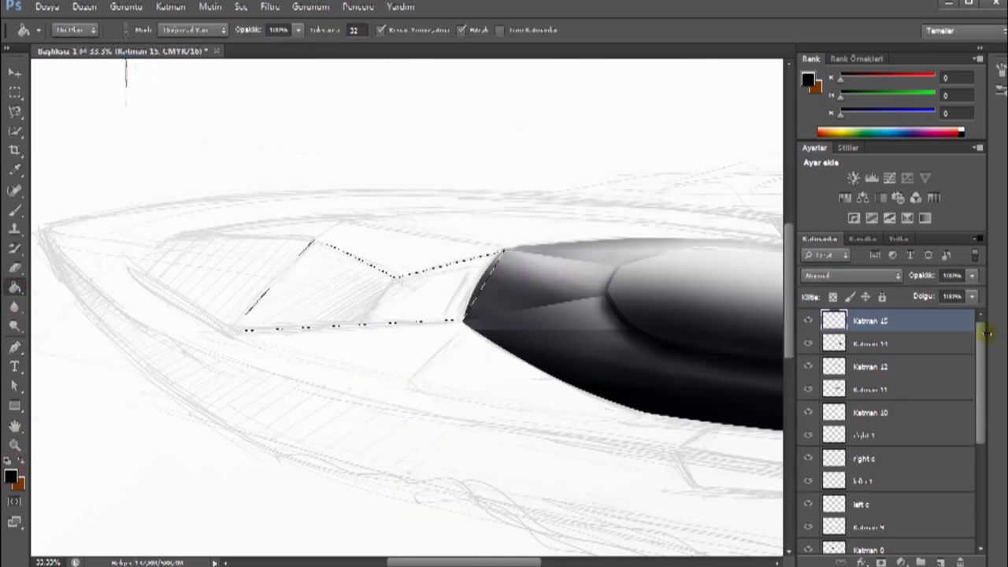
{"action": "left_click_drag", "start_coordinate": [981, 324], "coordinate": [982, 426]}
{"action": "left_click", "coordinate": [808, 497]}
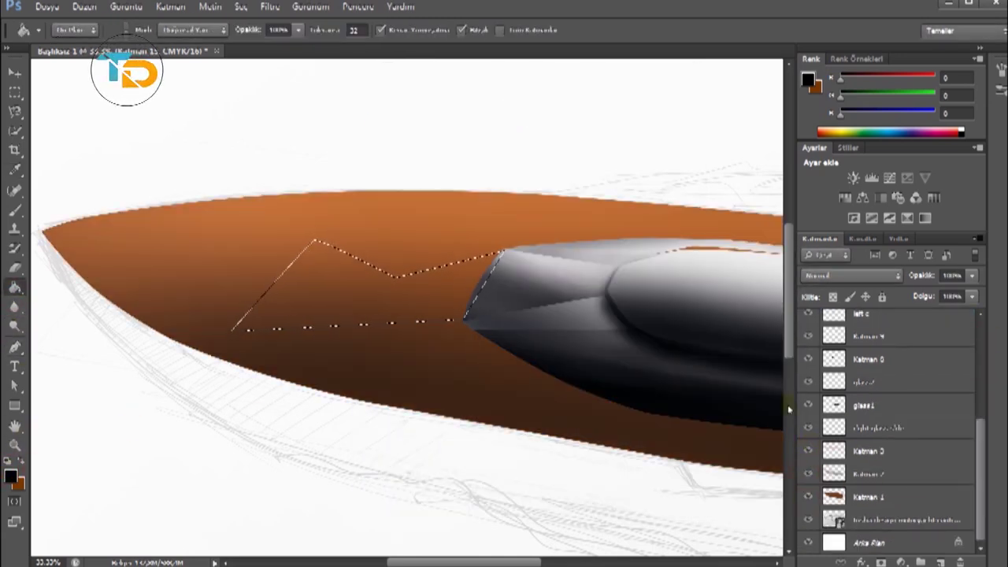
{"action": "left_click", "coordinate": [14, 210]}
{"action": "left_click", "coordinate": [67, 30]}
{"action": "left_click", "coordinate": [442, 258]}
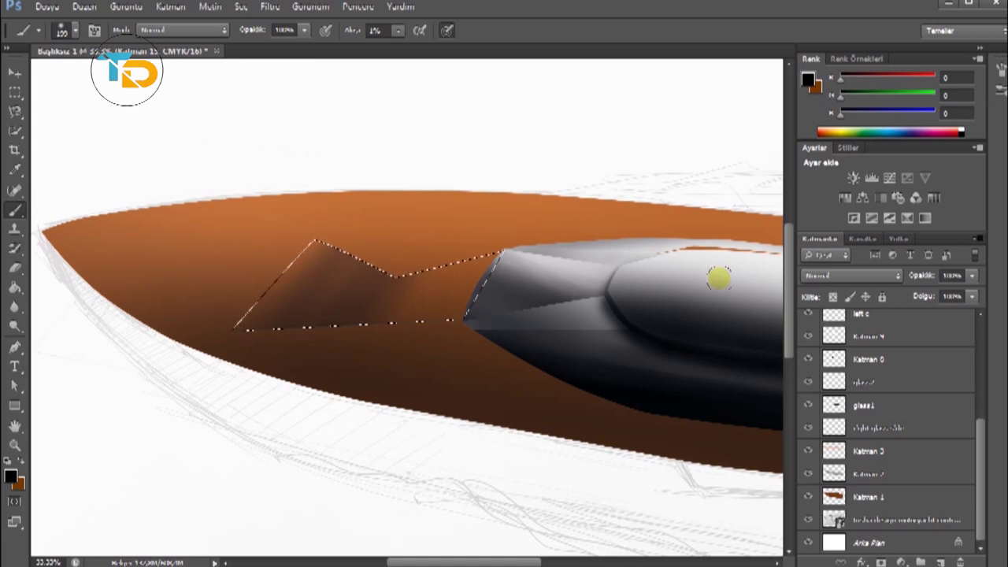
{"action": "left_click", "coordinate": [61, 268]}
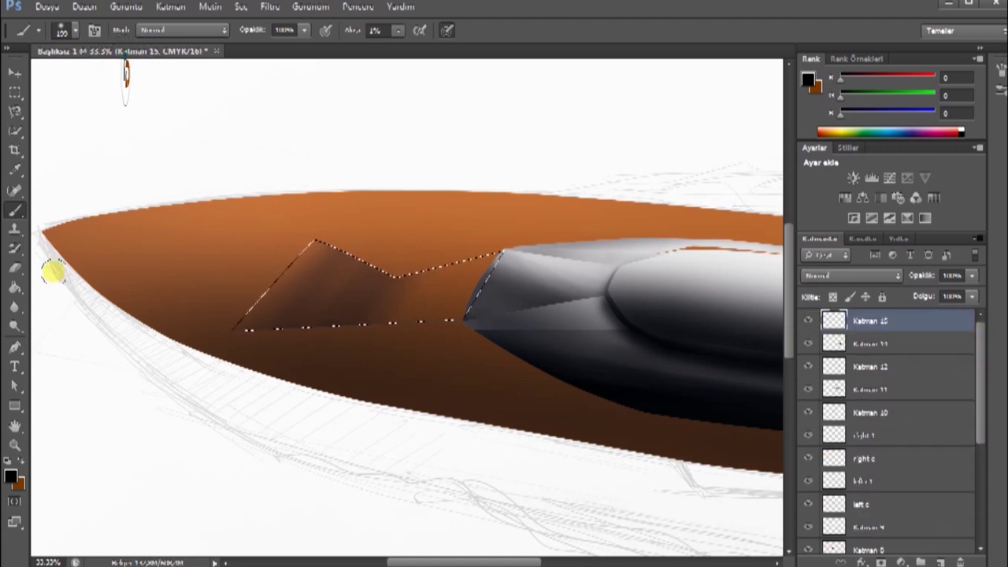
Fill the panel selection with black, then undo the fill.
{"action": "key", "text": "g"}
{"action": "left_click", "coordinate": [310, 294]}
{"action": "left_click", "coordinate": [15, 92]}
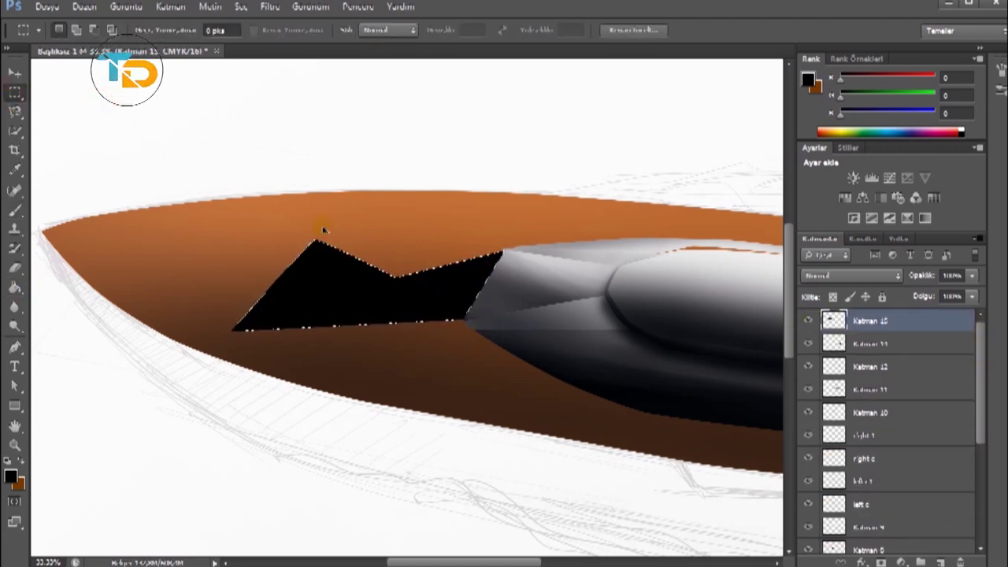
{"action": "key", "text": "ctrl+z"}
Hide the hull layers and clear the current selection.
{"action": "left_click_drag", "start_coordinate": [980, 370], "coordinate": [981, 467]}
{"action": "left_click", "coordinate": [808, 496]}
{"action": "left_click", "coordinate": [808, 472]}
{"action": "left_click", "coordinate": [808, 451]}
{"action": "left_click", "coordinate": [808, 451]}
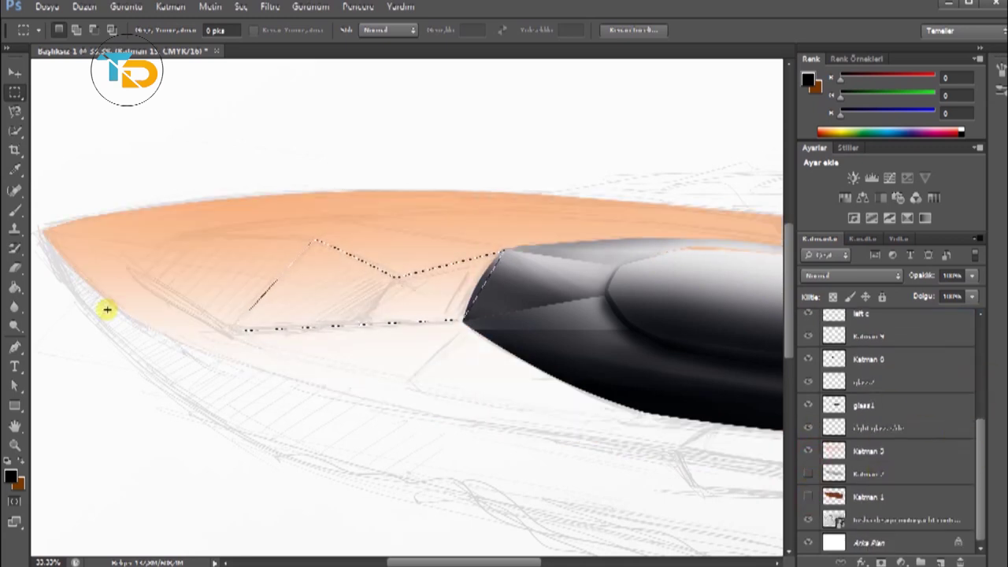
{"action": "key", "text": "p"}
{"action": "left_click", "coordinate": [15, 93]}
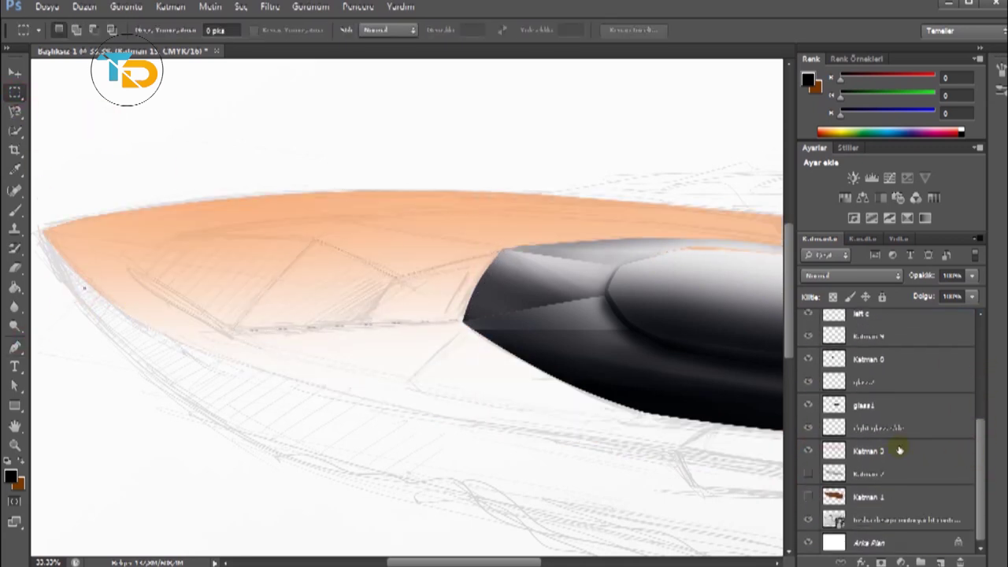
Add a new empty layer above Katman 3 and adjust Katman 2's opacity.
{"action": "left_click", "coordinate": [881, 450]}
{"action": "left_click", "coordinate": [940, 562]}
{"action": "left_click", "coordinate": [807, 496]}
{"action": "left_click", "coordinate": [808, 518]}
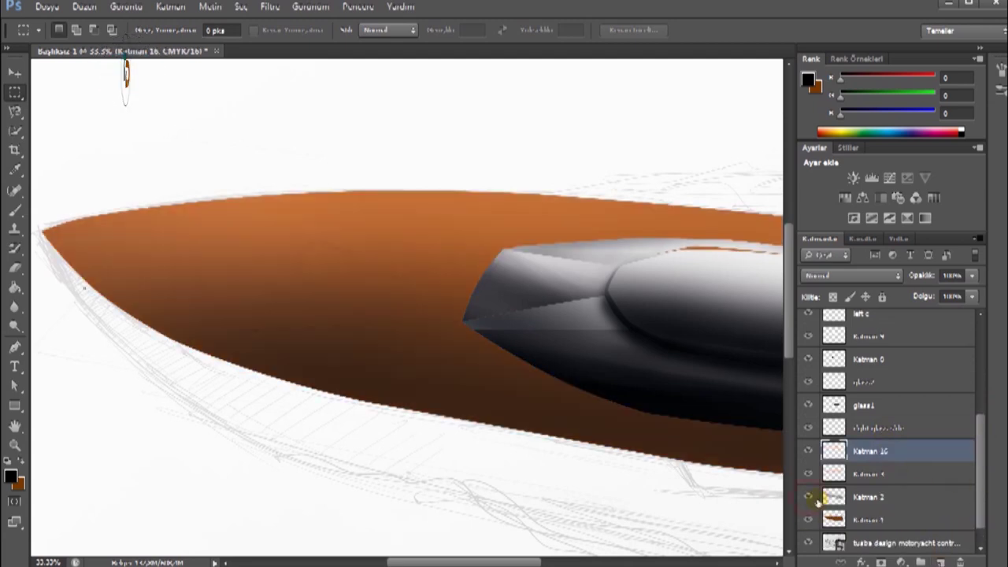
{"action": "left_click", "coordinate": [870, 497]}
{"action": "left_click", "coordinate": [972, 274]}
{"action": "left_click_drag", "start_coordinate": [974, 296], "coordinate": [948, 295]}
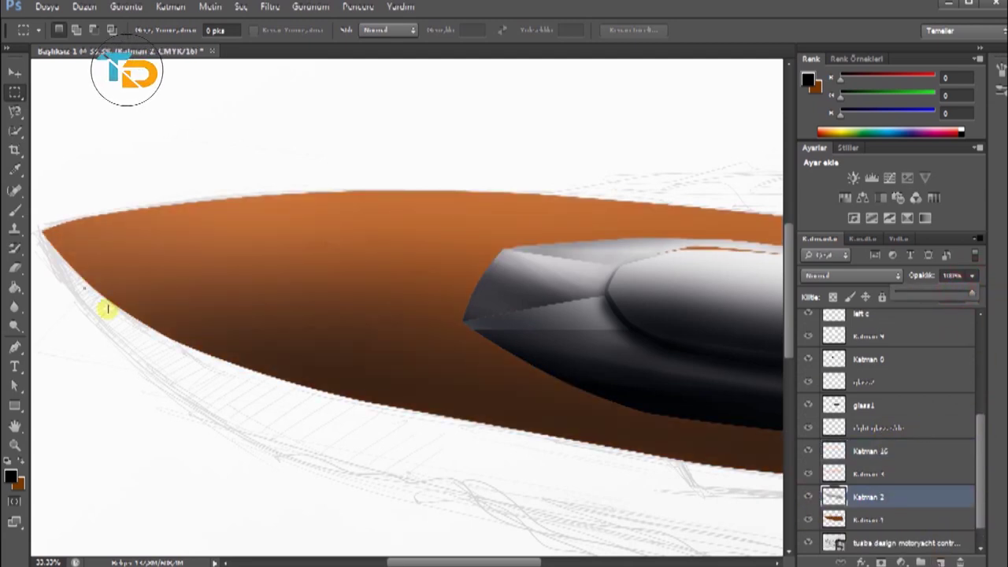
Select the new empty layer below 'right glass side'.
{"action": "key", "text": "p"}
{"action": "scroll", "coordinate": [897, 426], "scroll_direction": "up", "scroll_amount": 5}
{"action": "scroll", "coordinate": [882, 378], "scroll_direction": "up", "scroll_amount": 3}
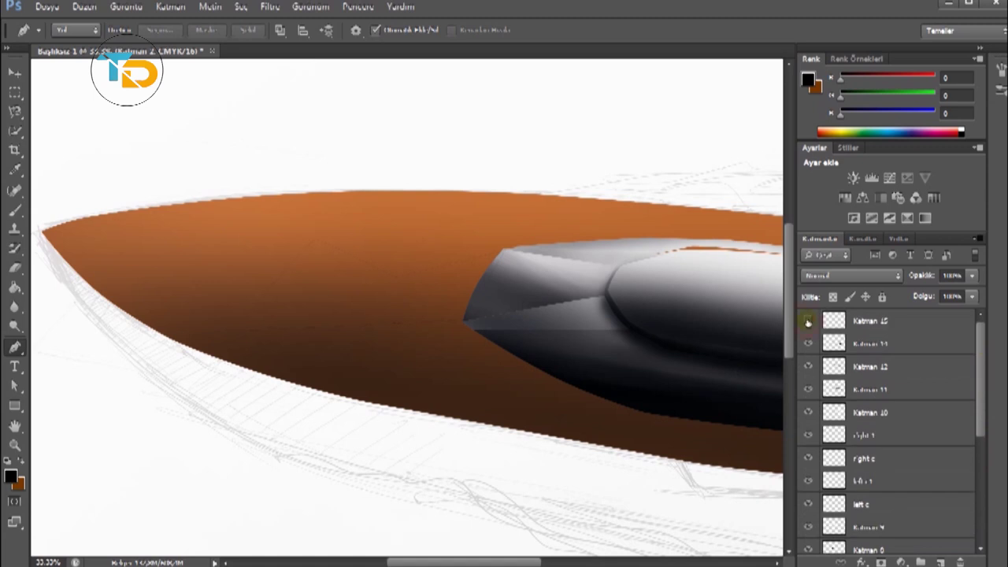
{"action": "left_click", "coordinate": [866, 320]}
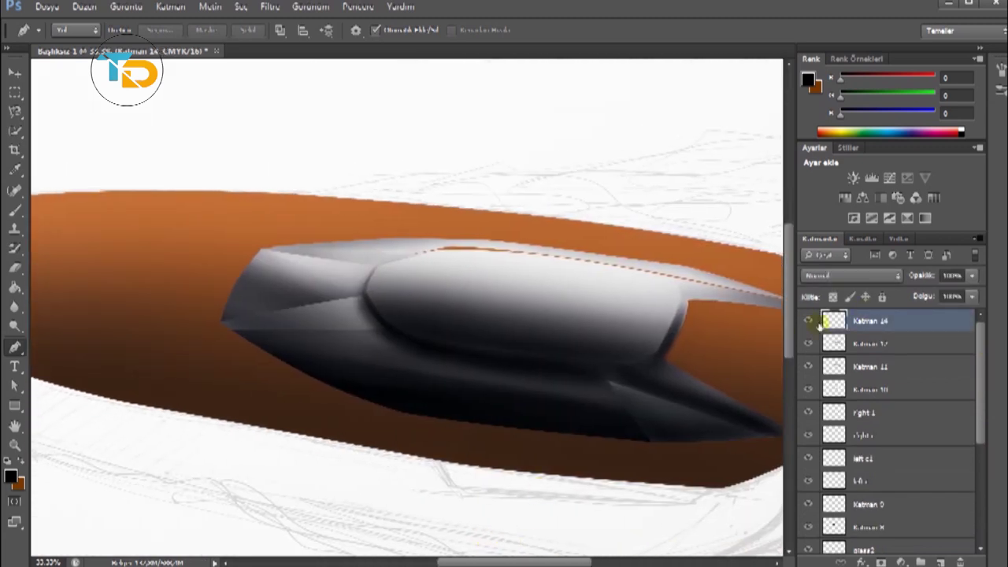
{"action": "left_click_drag", "start_coordinate": [984, 366], "coordinate": [991, 383]}
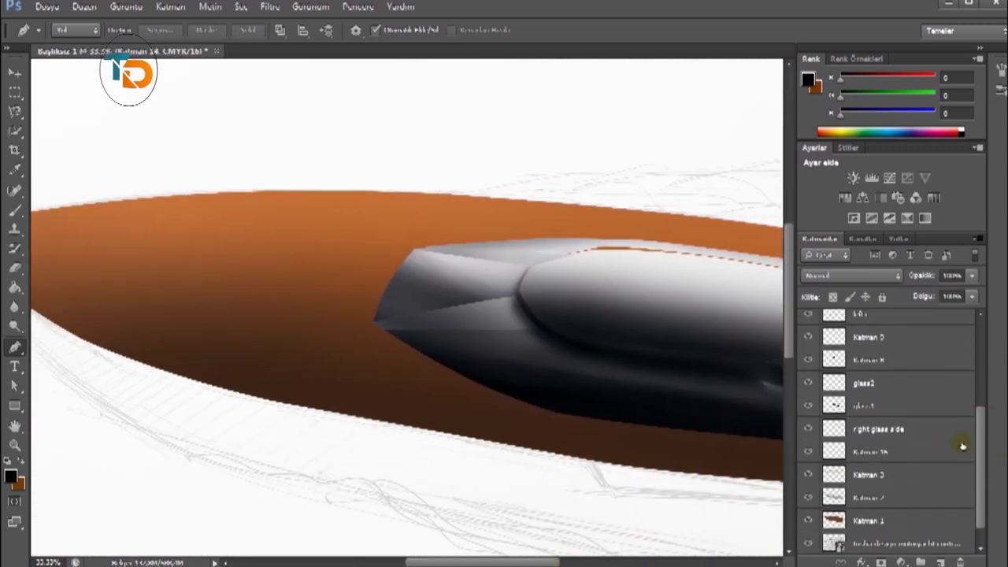
{"action": "left_click_drag", "start_coordinate": [981, 425], "coordinate": [984, 440]}
{"action": "left_click", "coordinate": [878, 427]}
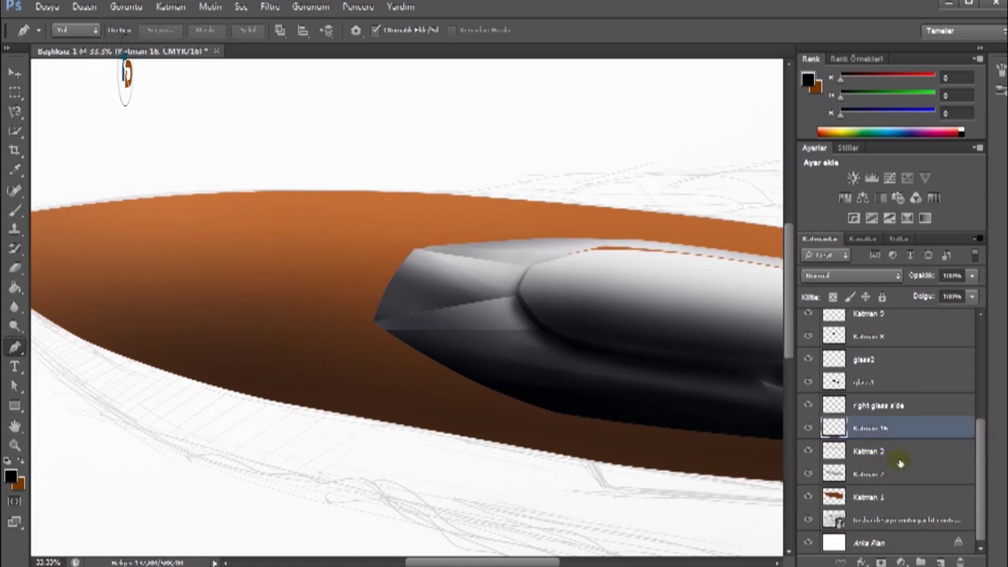
Hide the hull layers, then pen-trace the panel left of the windshield tip as a selection.
{"action": "left_click_drag", "start_coordinate": [809, 450], "coordinate": [808, 496]}
{"action": "left_click", "coordinate": [809, 455]}
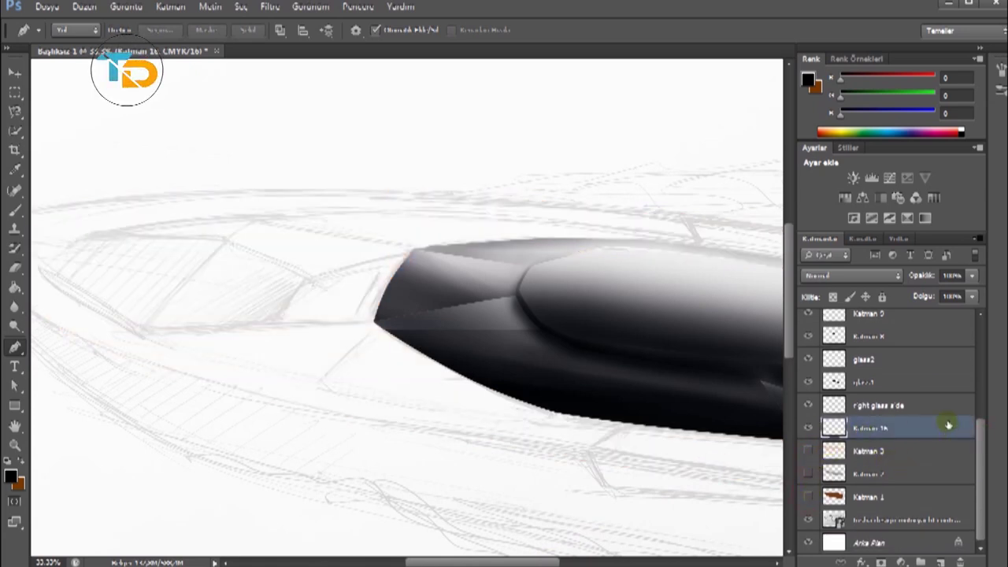
{"action": "left_click", "coordinate": [414, 250]}
{"action": "left_click", "coordinate": [250, 219]}
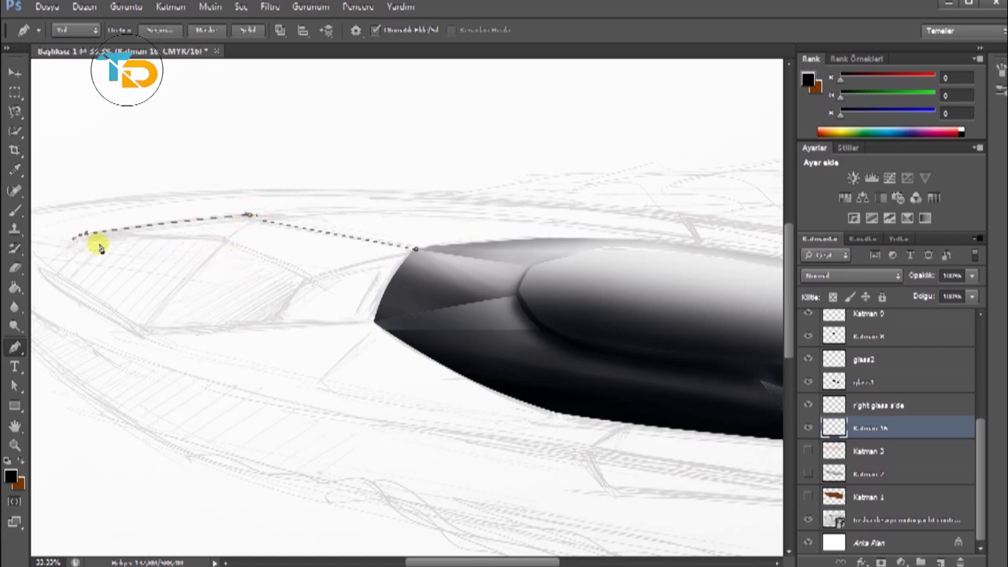
{"action": "left_click", "coordinate": [226, 240]}
{"action": "left_click", "coordinate": [309, 277]}
{"action": "left_click", "coordinate": [412, 250]}
{"action": "right_click", "coordinate": [316, 230]}
{"action": "left_click", "coordinate": [358, 301]}
Sample white and fill the panel selection with it.
{"action": "key", "text": "Return"}
{"action": "key", "text": "i"}
{"action": "left_click", "coordinate": [332, 332]}
{"action": "key", "text": "Return"}
{"action": "key", "text": "g"}
{"action": "left_click", "coordinate": [303, 251]}
On a new layer, brush soft black shading inside the panel selection.
{"action": "left_click", "coordinate": [941, 561]}
{"action": "left_click", "coordinate": [11, 475]}
{"action": "left_click", "coordinate": [382, 492]}
{"action": "key", "text": "Return"}
{"action": "key", "text": "b"}
{"action": "mouse_move", "coordinate": [218, 261]}
{"action": "left_mouse_down"}
{"action": "mouse_move", "coordinate": [265, 252]}
{"action": "mouse_move", "coordinate": [274, 237]}
{"action": "mouse_move", "coordinate": [208, 227]}
{"action": "mouse_move", "coordinate": [329, 261]}
{"action": "left_mouse_up"}
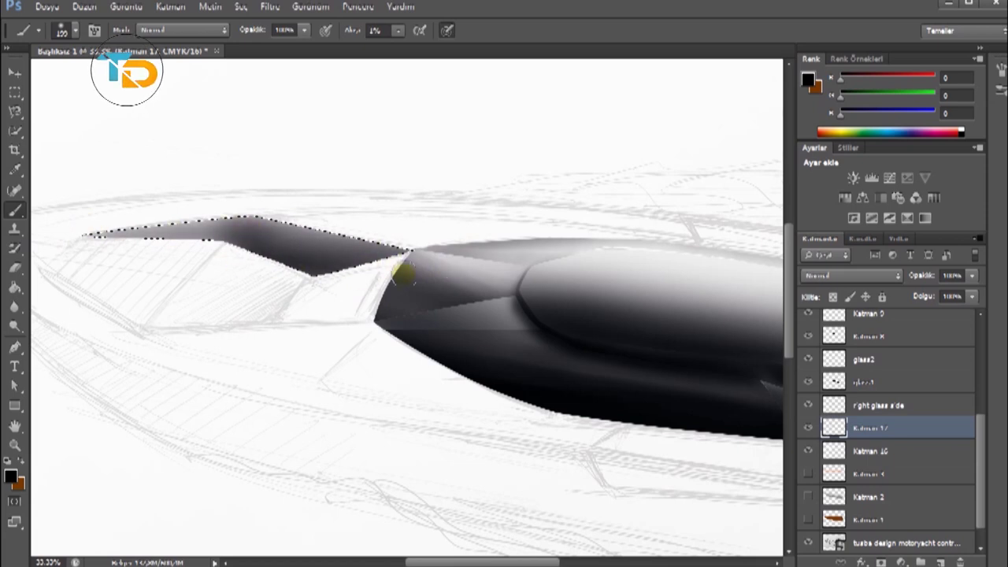
Darken the panel's left part and paint soft grey shading below it on a new layer.
{"action": "mouse_move", "coordinate": [423, 258]}
{"action": "left_mouse_down"}
{"action": "mouse_move", "coordinate": [163, 215]}
{"action": "mouse_move", "coordinate": [119, 227]}
{"action": "mouse_move", "coordinate": [208, 246]}
{"action": "left_mouse_up"}
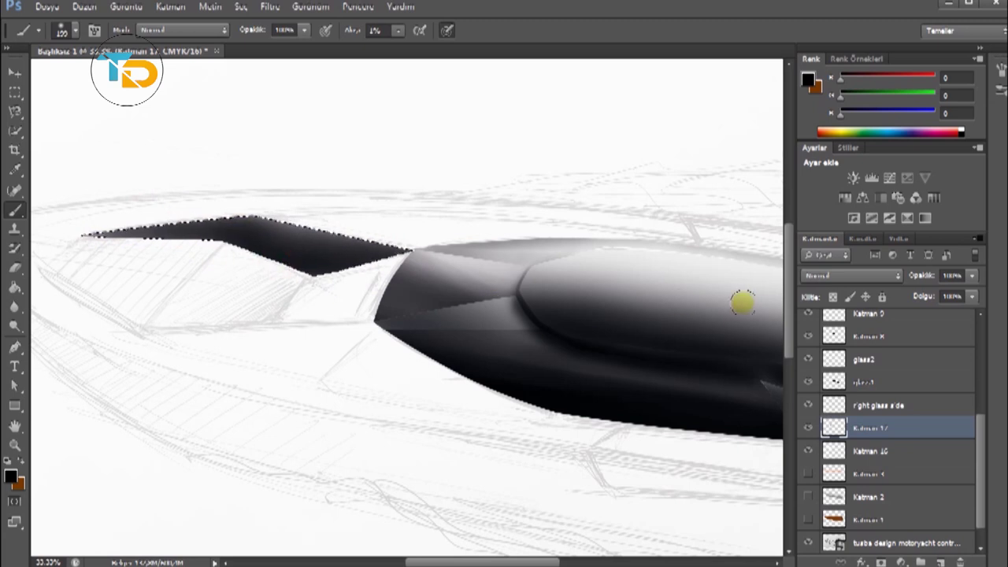
{"action": "left_click", "coordinate": [939, 561]}
{"action": "mouse_move", "coordinate": [280, 315]}
{"action": "left_mouse_down"}
{"action": "mouse_move", "coordinate": [234, 342]}
{"action": "mouse_move", "coordinate": [287, 240]}
{"action": "mouse_move", "coordinate": [189, 315]}
{"action": "mouse_move", "coordinate": [157, 300]}
{"action": "mouse_move", "coordinate": [330, 315]}
{"action": "left_mouse_up"}
{"action": "left_click", "coordinate": [14, 268]}
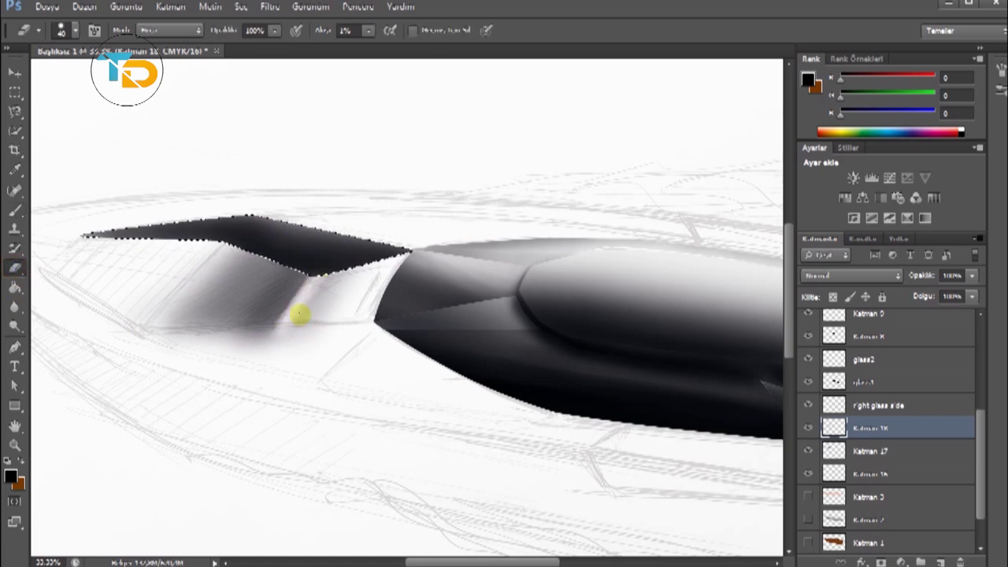
{"action": "key", "text": "b"}
{"action": "mouse_move", "coordinate": [307, 312]}
{"action": "left_mouse_down"}
{"action": "mouse_move", "coordinate": [288, 265]}
{"action": "mouse_move", "coordinate": [264, 281]}
{"action": "mouse_move", "coordinate": [198, 238]}
{"action": "mouse_move", "coordinate": [284, 320]}
{"action": "mouse_move", "coordinate": [292, 271]}
{"action": "mouse_move", "coordinate": [223, 315]}
{"action": "mouse_move", "coordinate": [281, 259]}
{"action": "mouse_move", "coordinate": [258, 275]}
{"action": "left_mouse_up"}
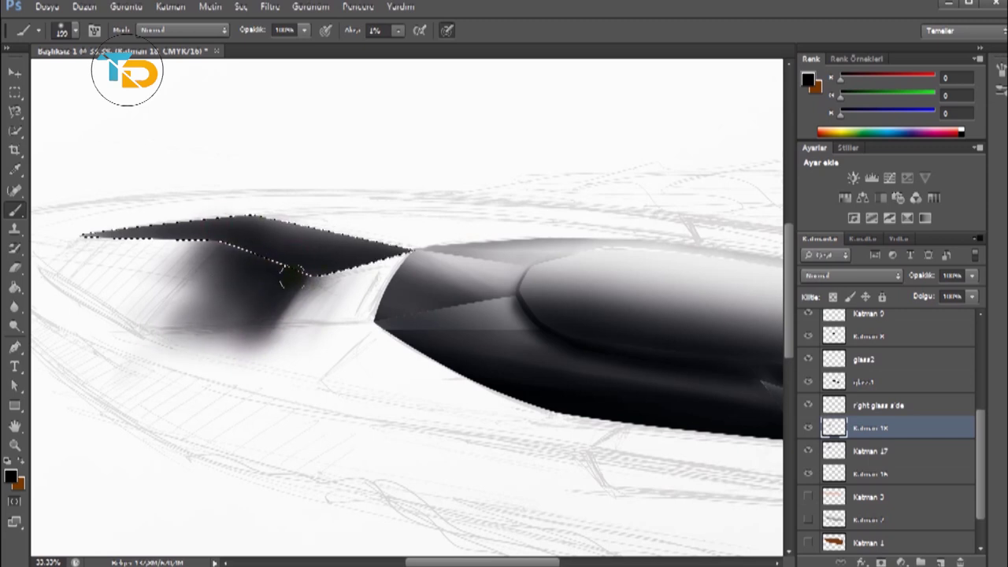
Erase light streaks through the grey shading and soften its lower edge.
{"action": "key", "text": "e"}
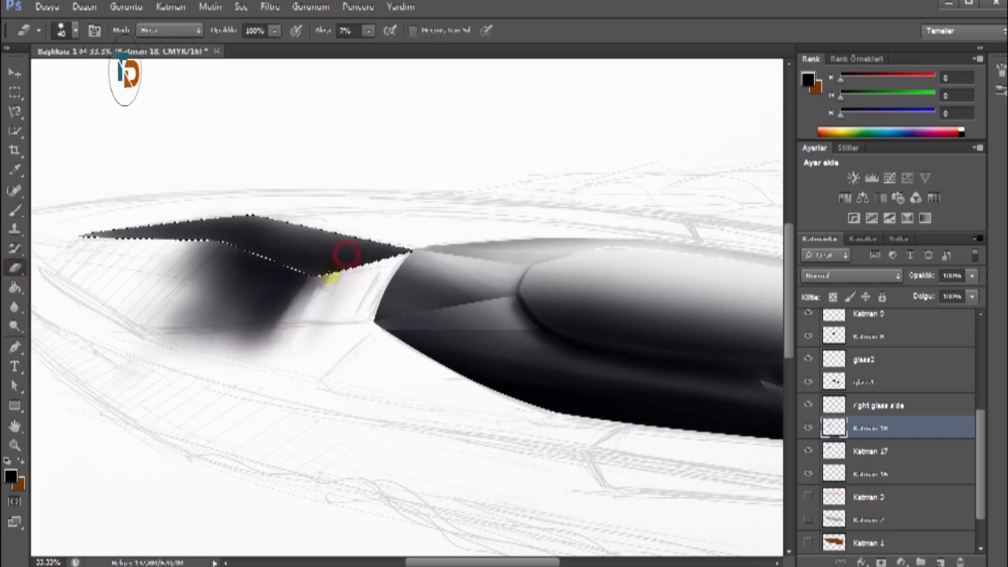
{"action": "left_click_drag", "start_coordinate": [295, 340], "coordinate": [265, 359]}
{"action": "left_click_drag", "start_coordinate": [183, 244], "coordinate": [124, 340]}
{"action": "mouse_move", "coordinate": [209, 254]}
{"action": "left_mouse_down"}
{"action": "mouse_move", "coordinate": [272, 342]}
{"action": "mouse_move", "coordinate": [179, 356]}
{"action": "left_mouse_up"}
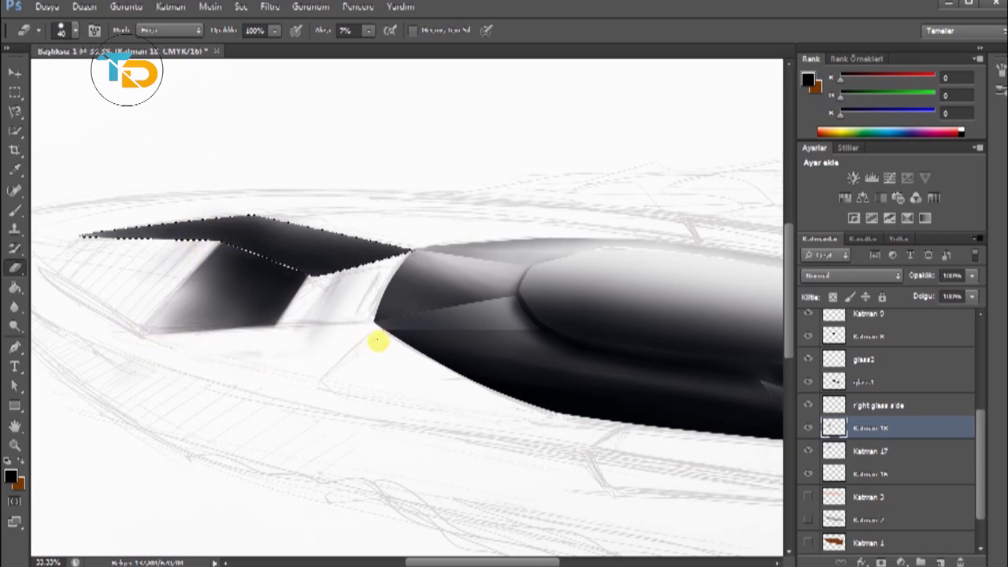
{"action": "left_click_drag", "start_coordinate": [350, 273], "coordinate": [358, 250]}
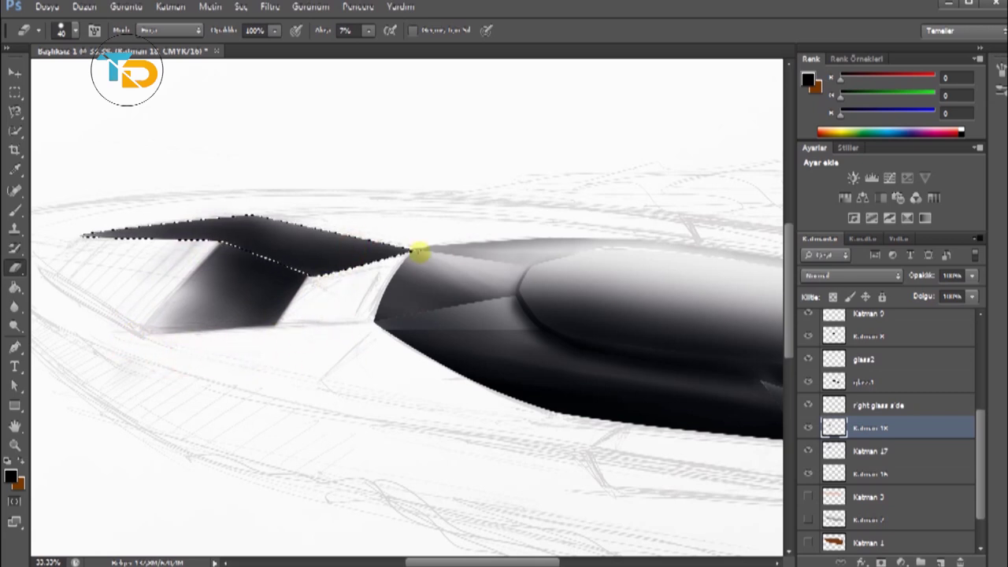
Paint a soft dark shadow under the windshield, lighten it, and show orange layer Katman 3.
{"action": "left_click", "coordinate": [15, 208]}
{"action": "mouse_move", "coordinate": [334, 327]}
{"action": "left_mouse_down"}
{"action": "mouse_move", "coordinate": [259, 348]}
{"action": "mouse_move", "coordinate": [337, 246]}
{"action": "mouse_move", "coordinate": [326, 326]}
{"action": "mouse_move", "coordinate": [288, 244]}
{"action": "mouse_move", "coordinate": [276, 288]}
{"action": "mouse_move", "coordinate": [344, 271]}
{"action": "mouse_move", "coordinate": [265, 333]}
{"action": "mouse_move", "coordinate": [394, 263]}
{"action": "mouse_move", "coordinate": [349, 277]}
{"action": "mouse_move", "coordinate": [416, 281]}
{"action": "left_mouse_up"}
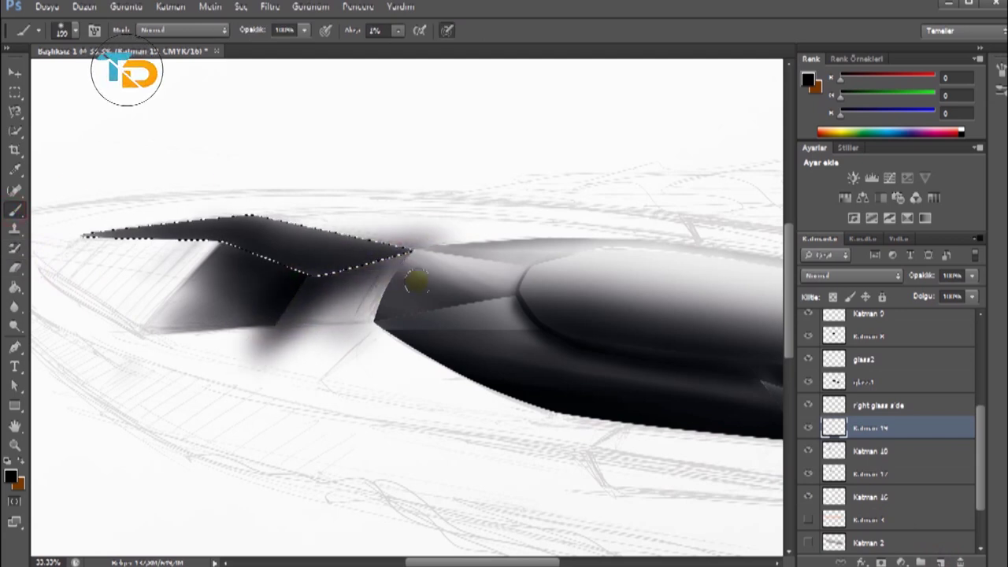
{"action": "mouse_move", "coordinate": [245, 315]}
{"action": "left_mouse_down"}
{"action": "mouse_move", "coordinate": [268, 333]}
{"action": "mouse_move", "coordinate": [288, 265]}
{"action": "mouse_move", "coordinate": [378, 234]}
{"action": "left_mouse_up"}
{"action": "left_click", "coordinate": [15, 269]}
{"action": "mouse_move", "coordinate": [220, 342]}
{"action": "left_mouse_down"}
{"action": "mouse_move", "coordinate": [259, 338]}
{"action": "mouse_move", "coordinate": [338, 354]}
{"action": "mouse_move", "coordinate": [226, 337]}
{"action": "left_mouse_up"}
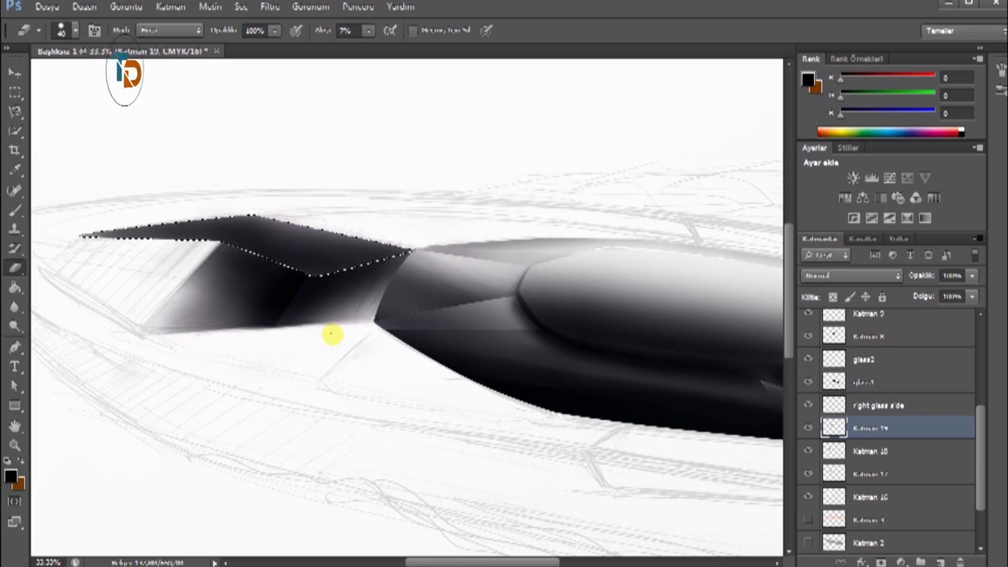
{"action": "scroll", "coordinate": [890, 425], "scroll_direction": "down", "scroll_amount": 2}
{"action": "left_click", "coordinate": [808, 450]}
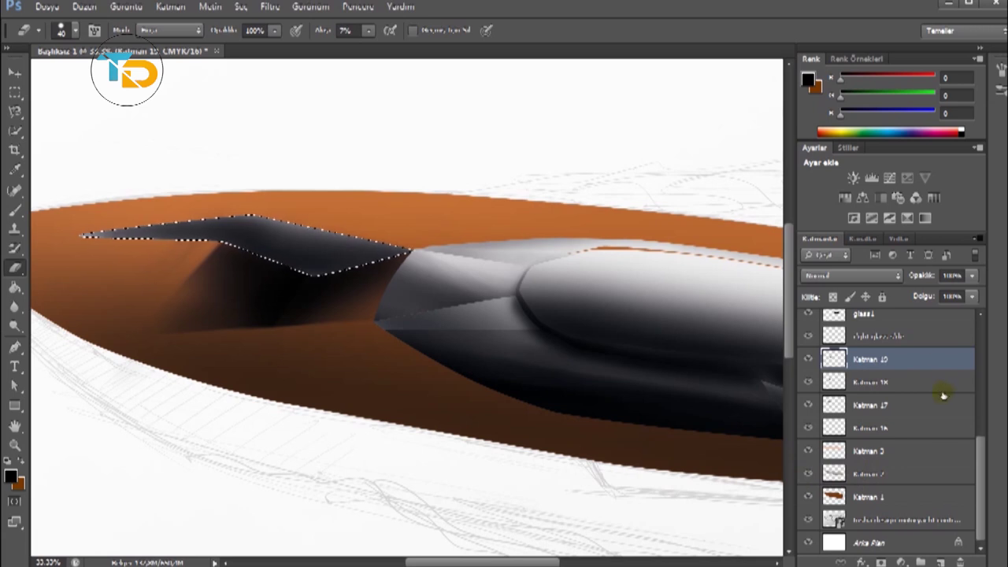
Hide Katman 1 to lighten the deck, add a layer, and start a Pen outline along the cockpit edge.
{"action": "left_click", "coordinate": [808, 496]}
{"action": "left_click", "coordinate": [941, 561]}
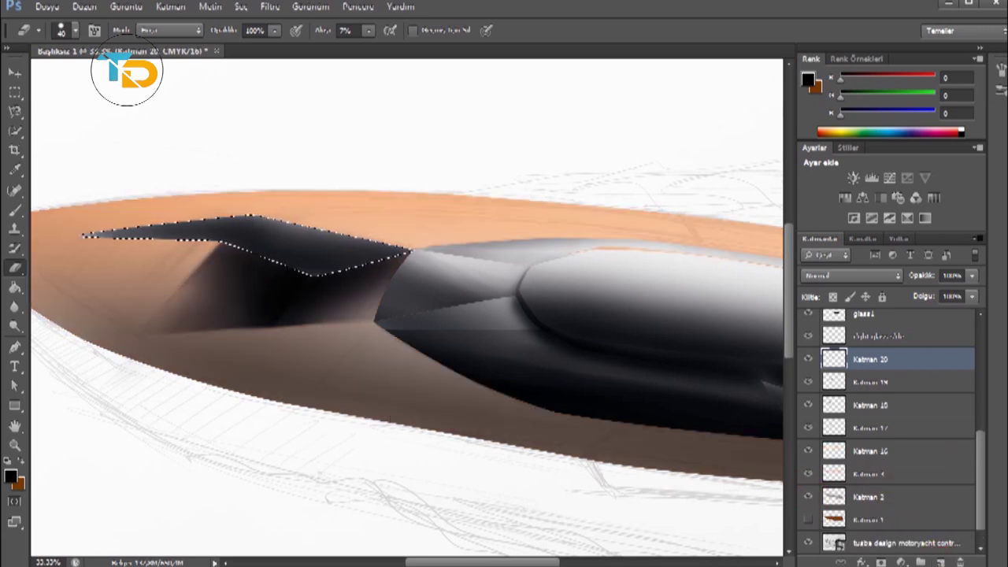
{"action": "key", "text": "p"}
{"action": "left_click", "coordinate": [43, 269]}
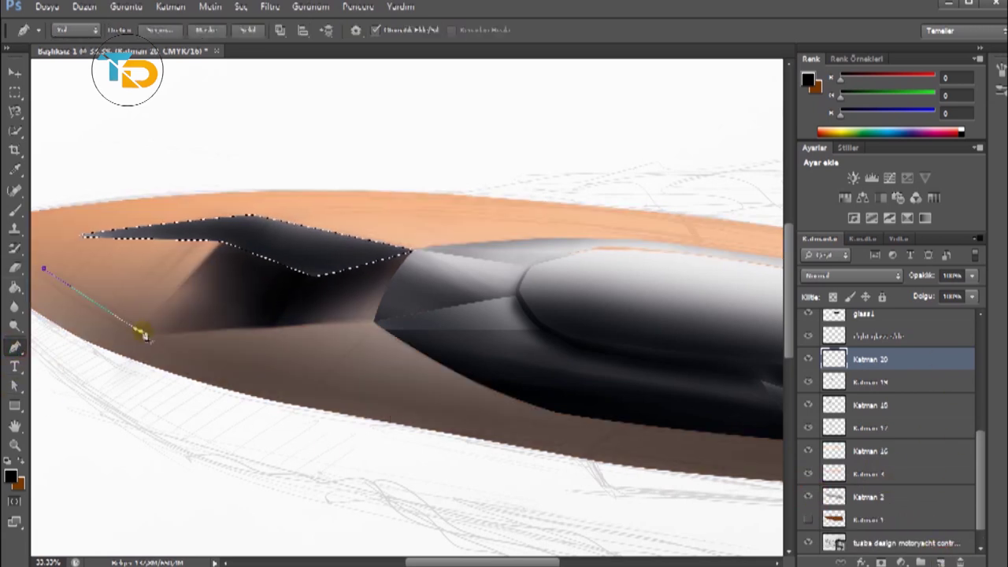
{"action": "scroll", "coordinate": [146, 335], "scroll_direction": "left", "scroll_amount": 3}
{"action": "left_click", "coordinate": [259, 332]}
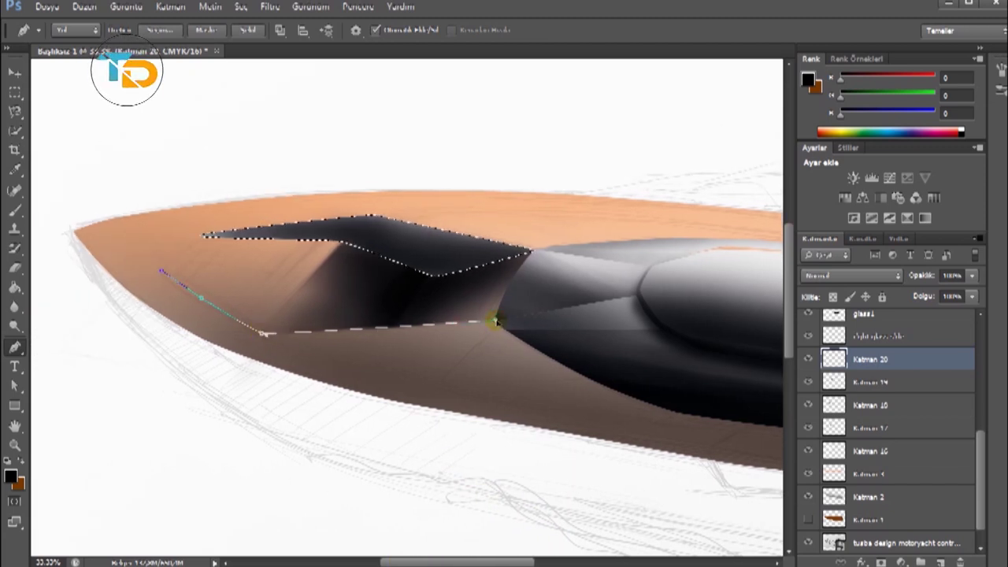
{"action": "right_click", "coordinate": [347, 228]}
{"action": "left_click", "coordinate": [431, 258]}
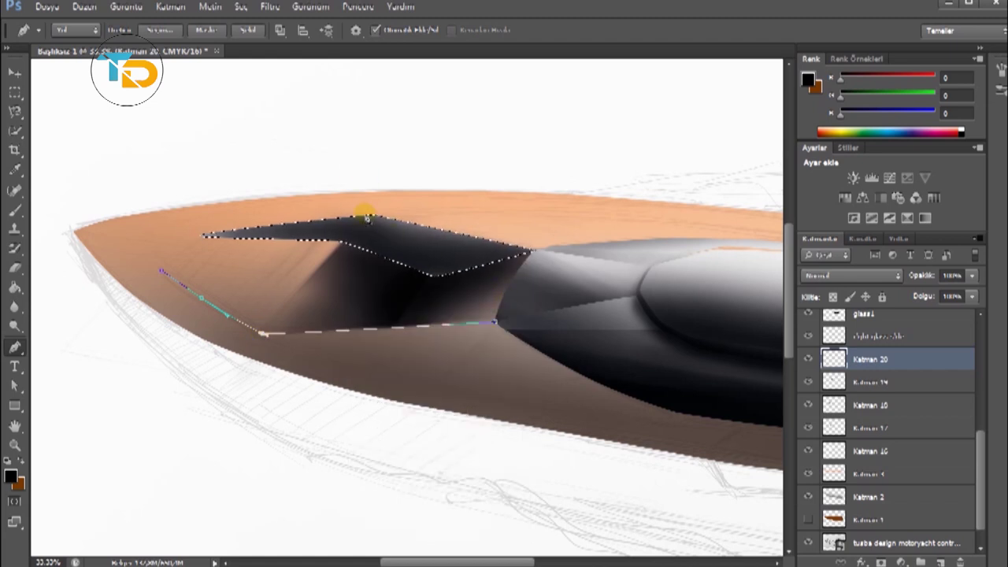
Close the strip outline, convert it to a selection, and sample the peach deck colour.
{"action": "left_click", "coordinate": [14, 92]}
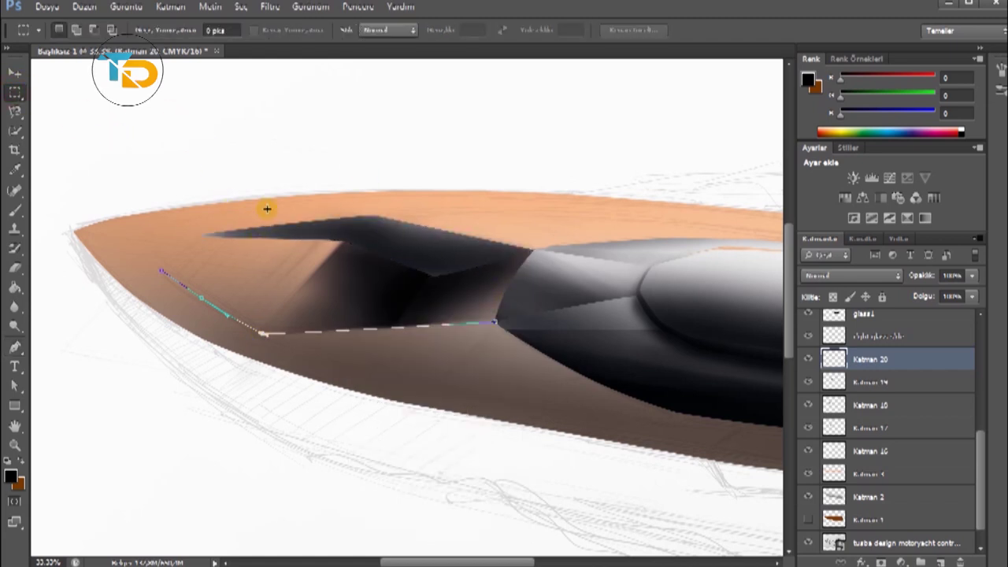
{"action": "left_click", "coordinate": [14, 288]}
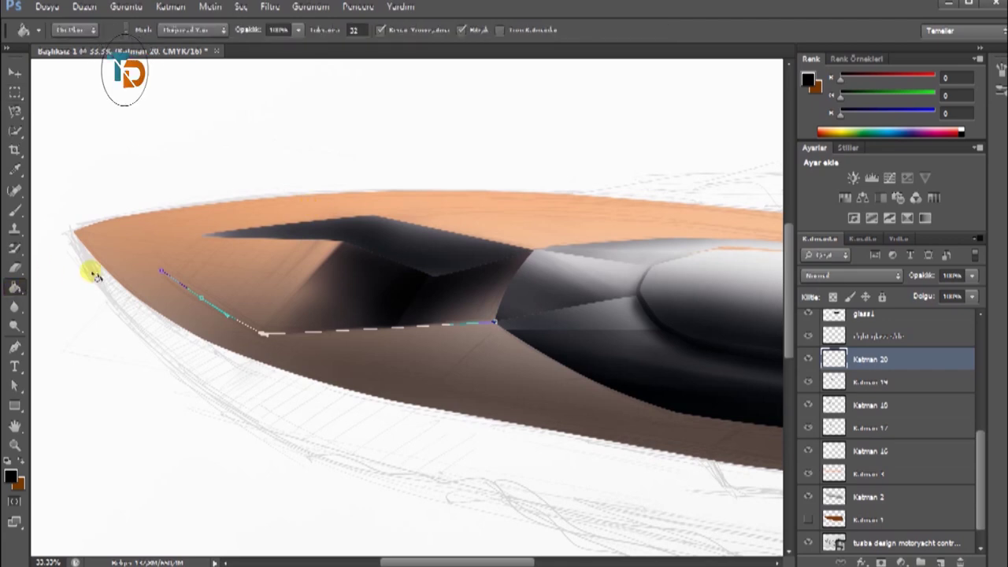
{"action": "left_click", "coordinate": [14, 346]}
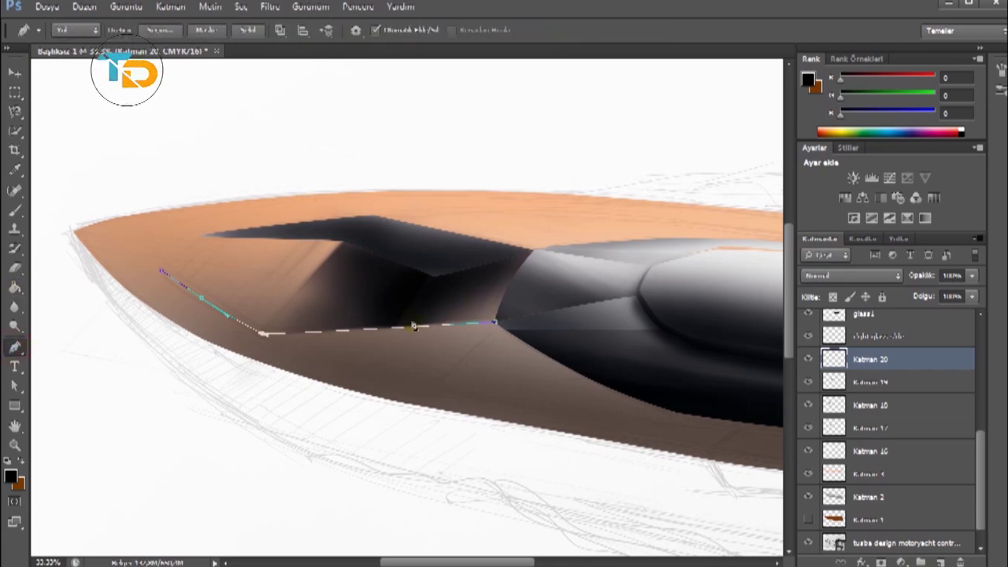
{"action": "scroll", "coordinate": [393, 297], "scroll_direction": "down", "scroll_amount": 2}
{"action": "scroll", "coordinate": [393, 295], "scroll_direction": "up", "scroll_amount": 2}
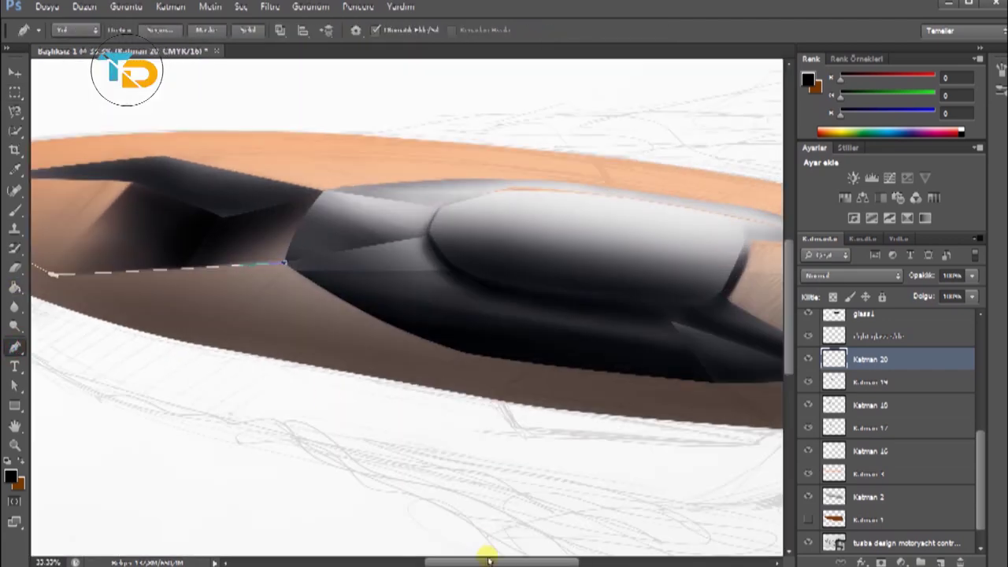
{"action": "scroll", "coordinate": [218, 248], "scroll_direction": "left", "scroll_amount": 1}
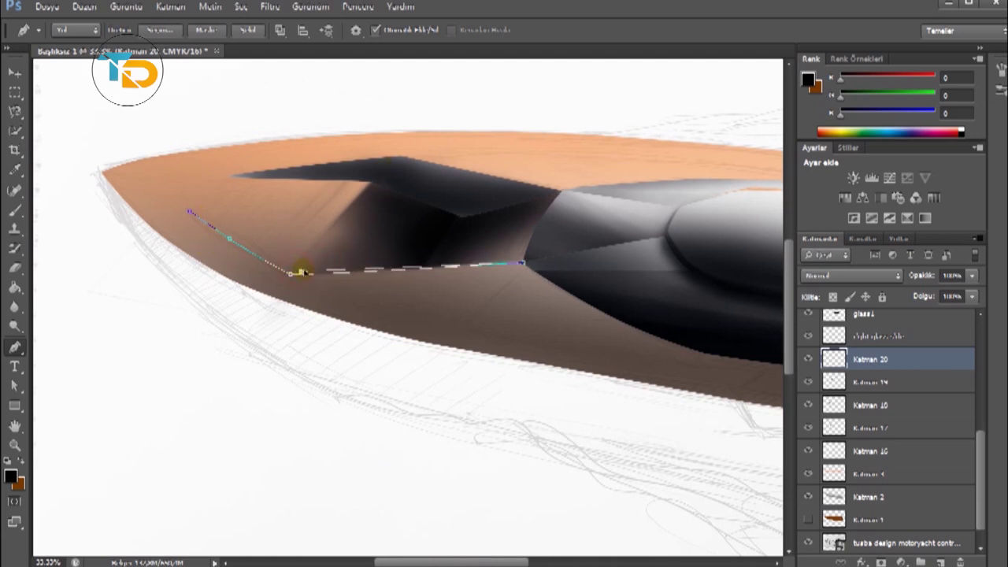
{"action": "left_click_drag", "start_coordinate": [193, 216], "coordinate": [222, 226]}
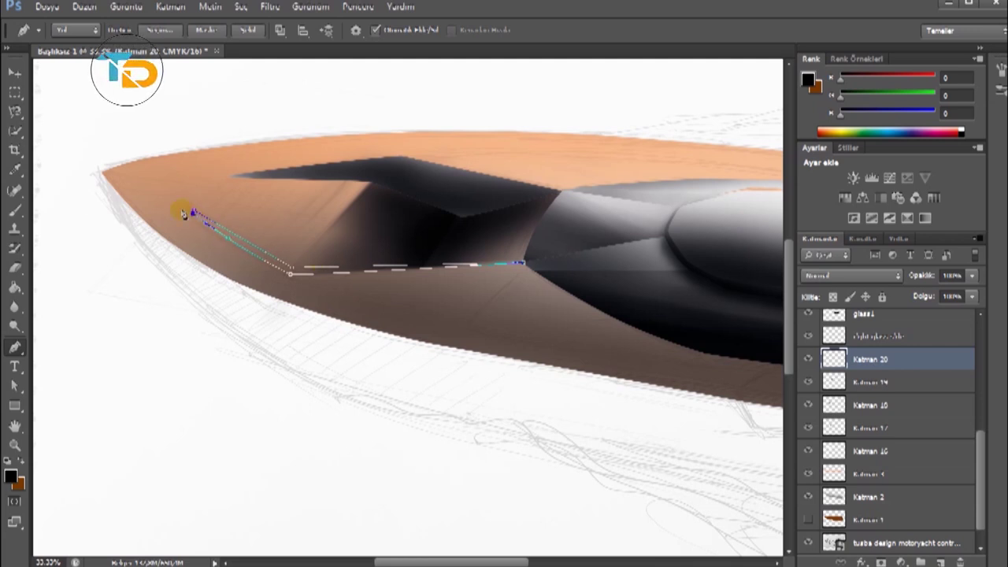
{"action": "right_click", "coordinate": [303, 175]}
{"action": "left_click", "coordinate": [370, 258]}
{"action": "key", "text": "Return"}
{"action": "left_click", "coordinate": [15, 172]}
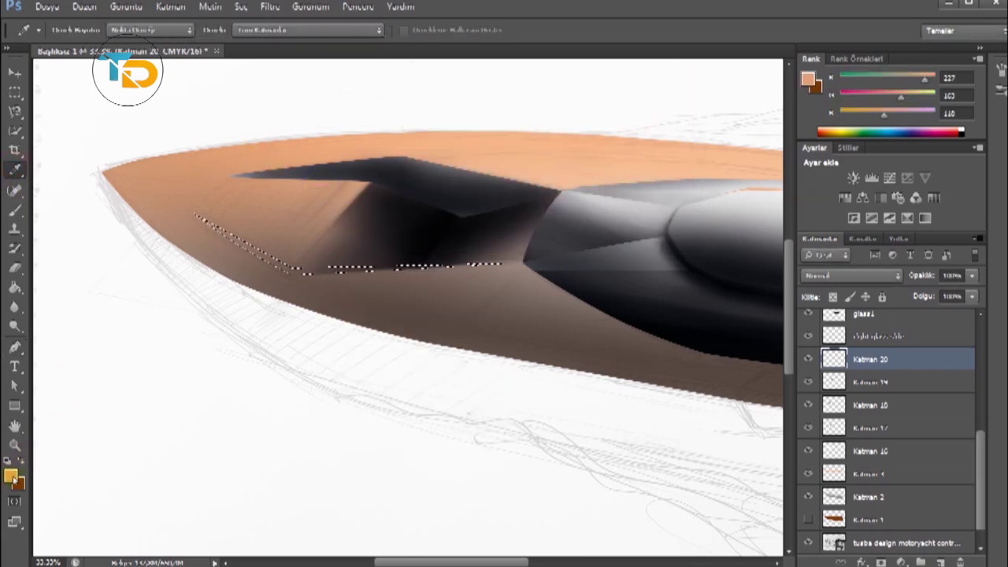
Set the foreground colour to white and add a new layer for the highlight.
{"action": "left_click", "coordinate": [10, 477]}
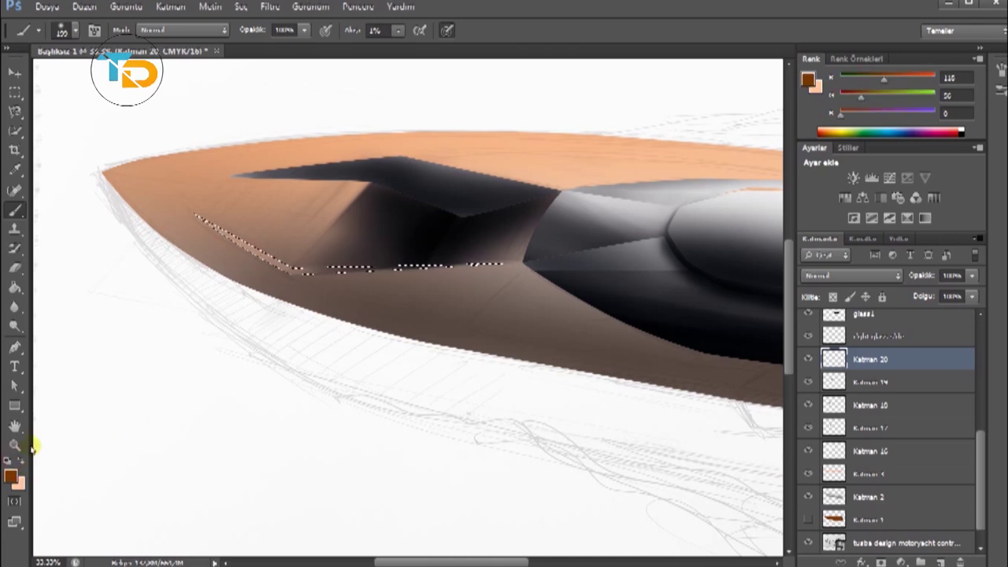
{"action": "left_click", "coordinate": [11, 475]}
{"action": "left_click", "coordinate": [380, 294]}
{"action": "left_click", "coordinate": [742, 285]}
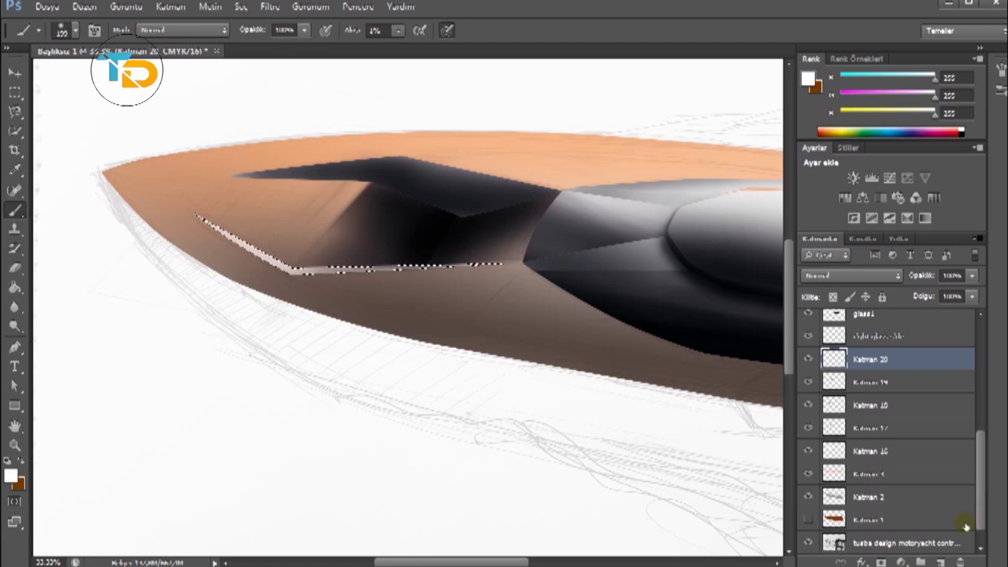
{"action": "key", "text": "ctrl+shift+alt+n"}
Brush black shading along the selected strip's edge, then add another layer and deselect.
{"action": "left_click", "coordinate": [11, 475]}
{"action": "left_click", "coordinate": [440, 472]}
{"action": "left_click", "coordinate": [743, 279]}
{"action": "mouse_move", "coordinate": [333, 270]}
{"action": "left_mouse_down"}
{"action": "mouse_move", "coordinate": [270, 288]}
{"action": "mouse_move", "coordinate": [464, 261]}
{"action": "mouse_move", "coordinate": [207, 248]}
{"action": "left_mouse_up"}
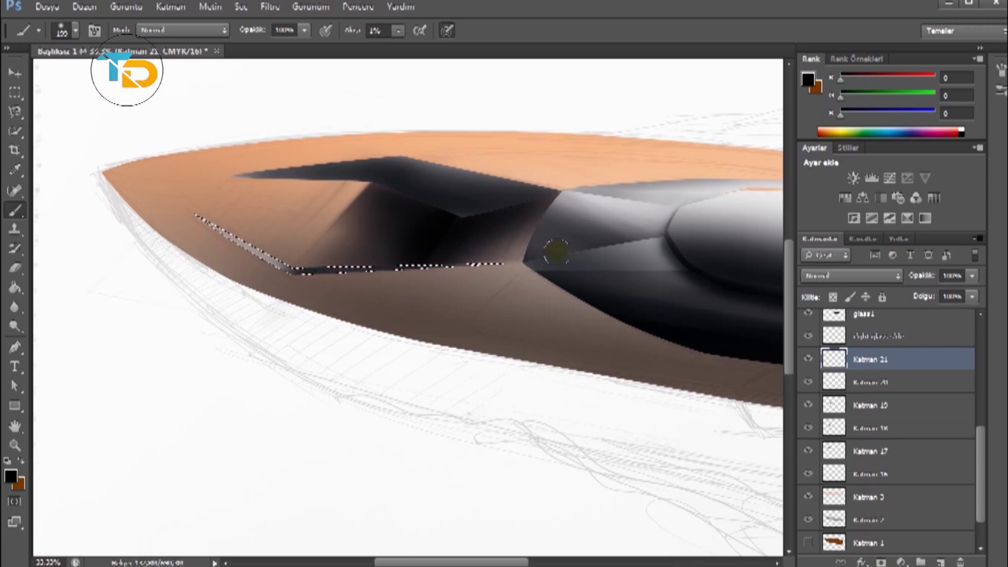
{"action": "key", "text": "ctrl+shift+alt+n"}
{"action": "key", "text": "m"}
{"action": "key", "text": "ctrl+d"}
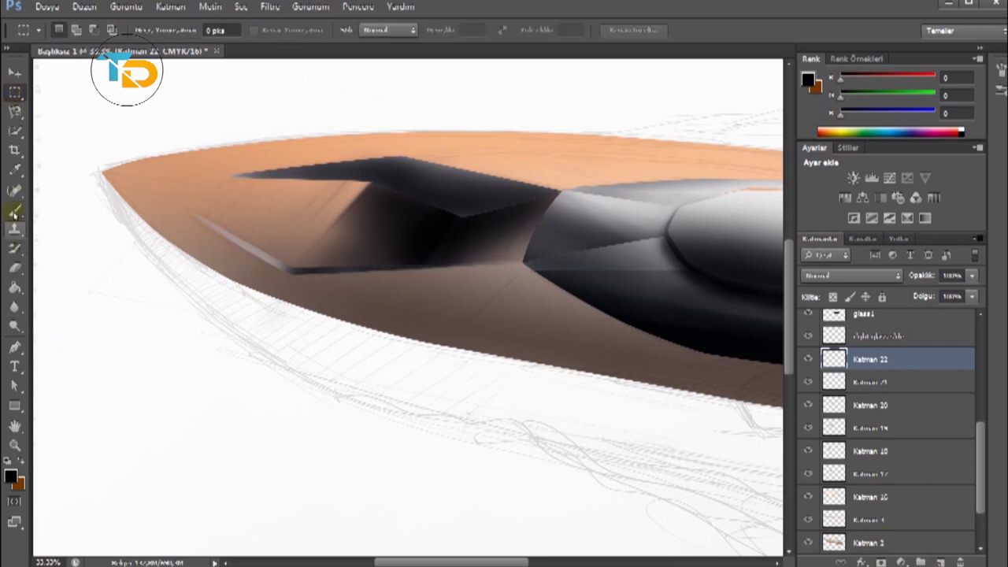
Darken the cockpit interior near the bow tip and erase its top edge softer.
{"action": "key", "text": "b"}
{"action": "mouse_move", "coordinate": [346, 178]}
{"action": "left_mouse_down"}
{"action": "mouse_move", "coordinate": [245, 172]}
{"action": "mouse_move", "coordinate": [288, 198]}
{"action": "mouse_move", "coordinate": [386, 185]}
{"action": "mouse_move", "coordinate": [285, 166]}
{"action": "mouse_move", "coordinate": [344, 240]}
{"action": "left_mouse_up"}
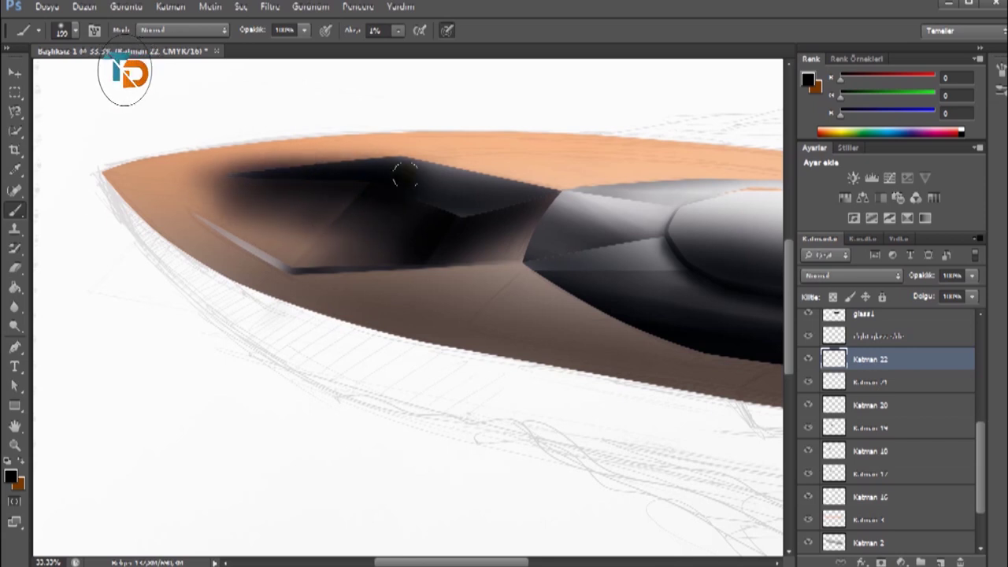
{"action": "key", "text": "e"}
{"action": "mouse_move", "coordinate": [236, 158]}
{"action": "left_mouse_down"}
{"action": "mouse_move", "coordinate": [355, 140]}
{"action": "mouse_move", "coordinate": [272, 160]}
{"action": "left_mouse_up"}
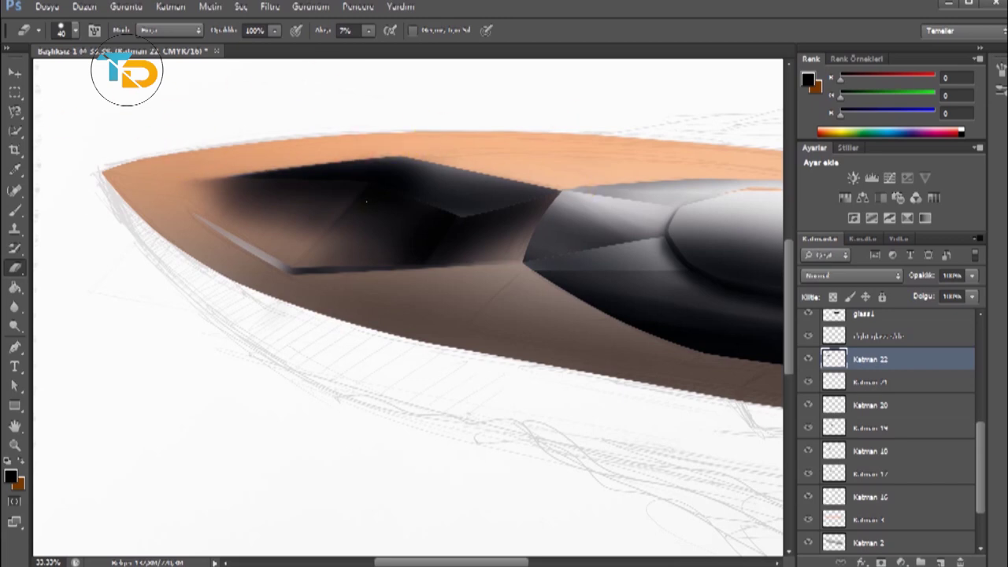
{"action": "scroll", "coordinate": [367, 202], "scroll_direction": "down", "scroll_amount": 2}
{"action": "scroll", "coordinate": [366, 202], "scroll_direction": "up", "scroll_amount": 3}
{"action": "scroll", "coordinate": [366, 202], "scroll_direction": "down", "scroll_amount": 1}
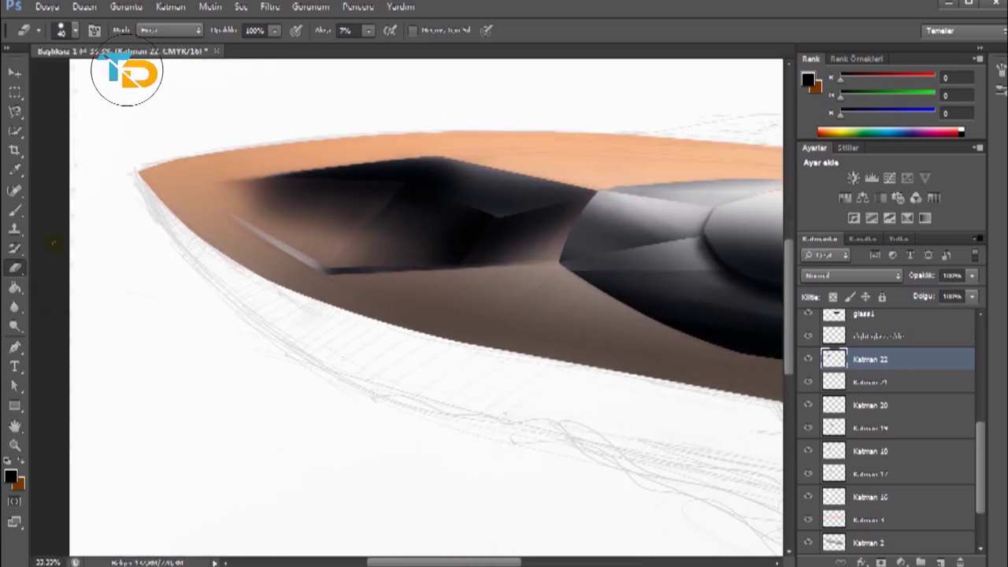
{"action": "key", "text": "b"}
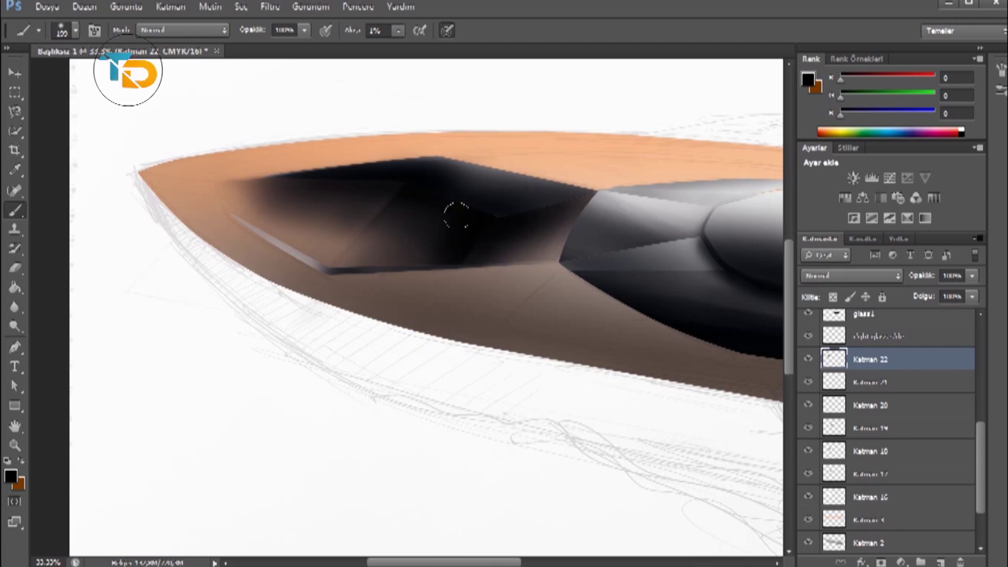
On a new layer, trace the cockpit's upper rim with Pen anchors.
{"action": "key", "text": "ctrl+shift+alt+n"}
{"action": "left_click", "coordinate": [16, 345]}
{"action": "left_click", "coordinate": [600, 189]}
{"action": "left_click", "coordinate": [439, 152]}
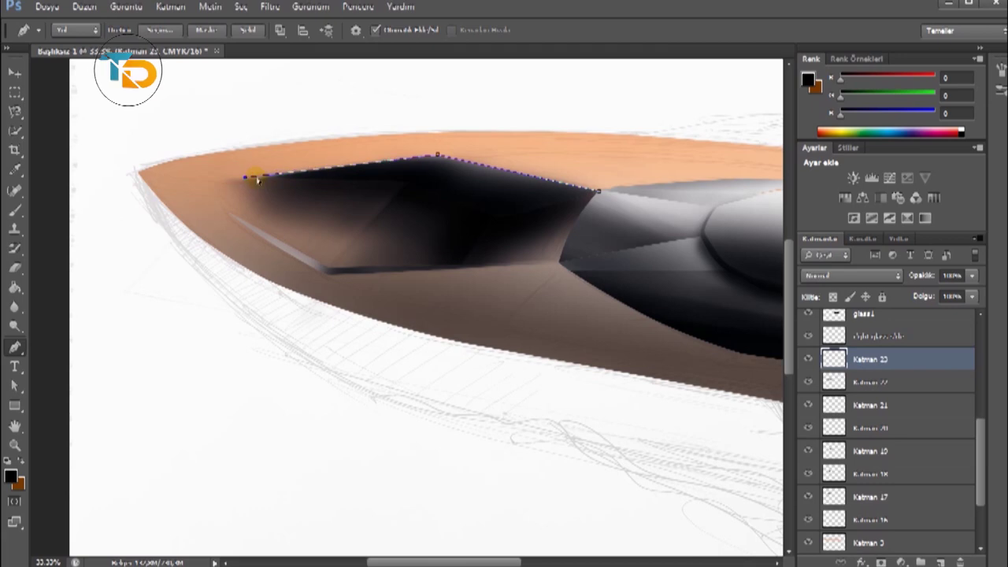
Set the foreground to white and choose a small brush tip.
{"action": "left_click", "coordinate": [11, 476]}
{"action": "left_click", "coordinate": [385, 294]}
{"action": "left_click", "coordinate": [708, 280]}
{"action": "key", "text": "b"}
{"action": "left_click", "coordinate": [74, 30]}
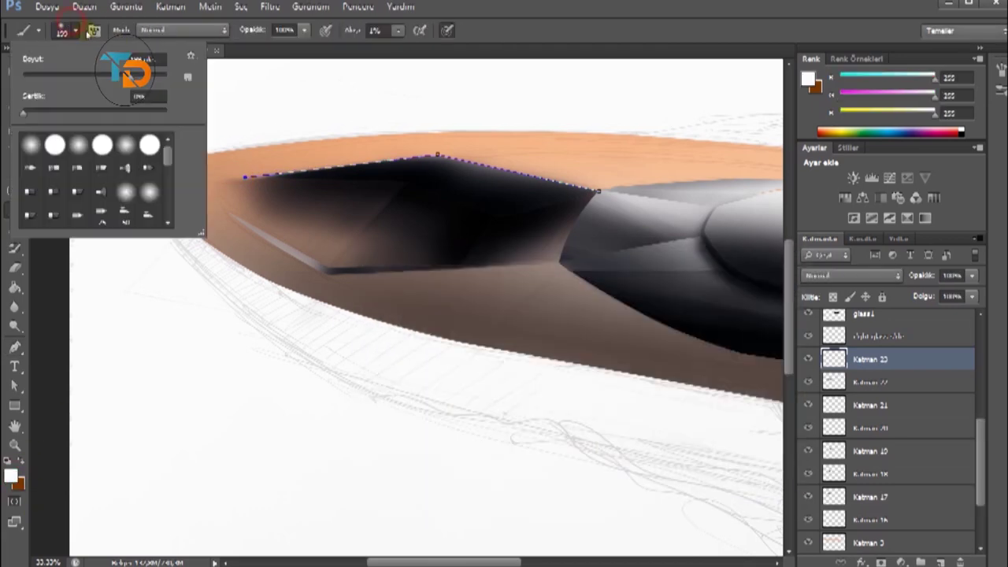
{"action": "left_click", "coordinate": [401, 31]}
Stroke the rim path with the white brush, redoing it with a different brush tip.
{"action": "left_click", "coordinate": [15, 347]}
{"action": "right_click", "coordinate": [238, 180]}
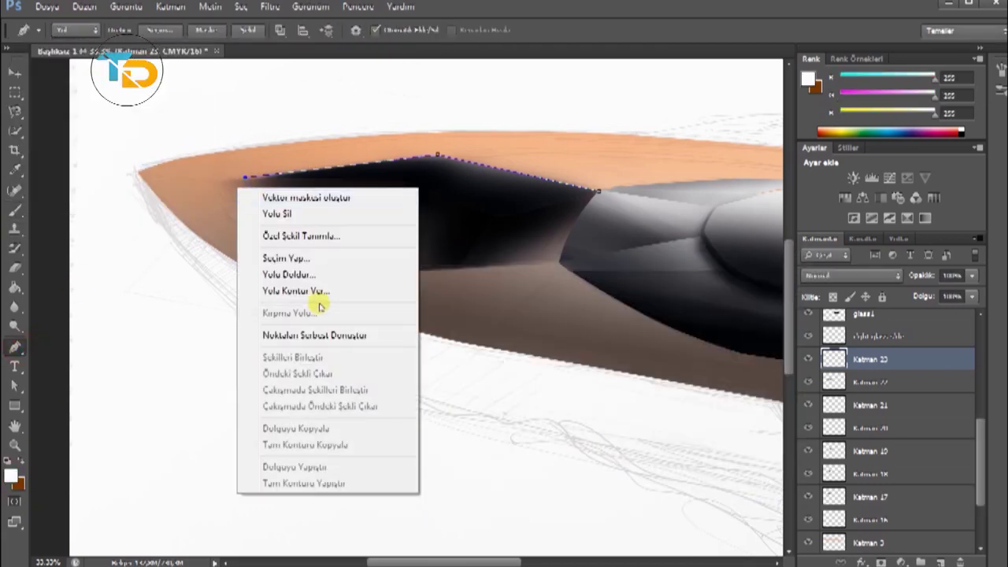
{"action": "left_click", "coordinate": [321, 252]}
{"action": "left_click", "coordinate": [659, 137]}
{"action": "key", "text": "b"}
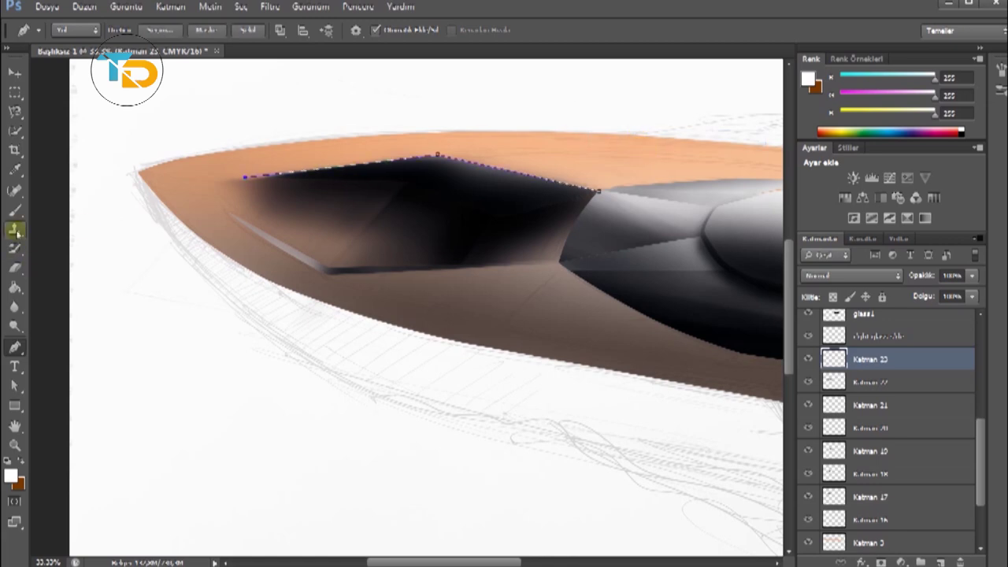
{"action": "left_click", "coordinate": [69, 30]}
{"action": "left_click", "coordinate": [94, 285]}
{"action": "left_click", "coordinate": [14, 348]}
{"action": "right_click", "coordinate": [247, 163]}
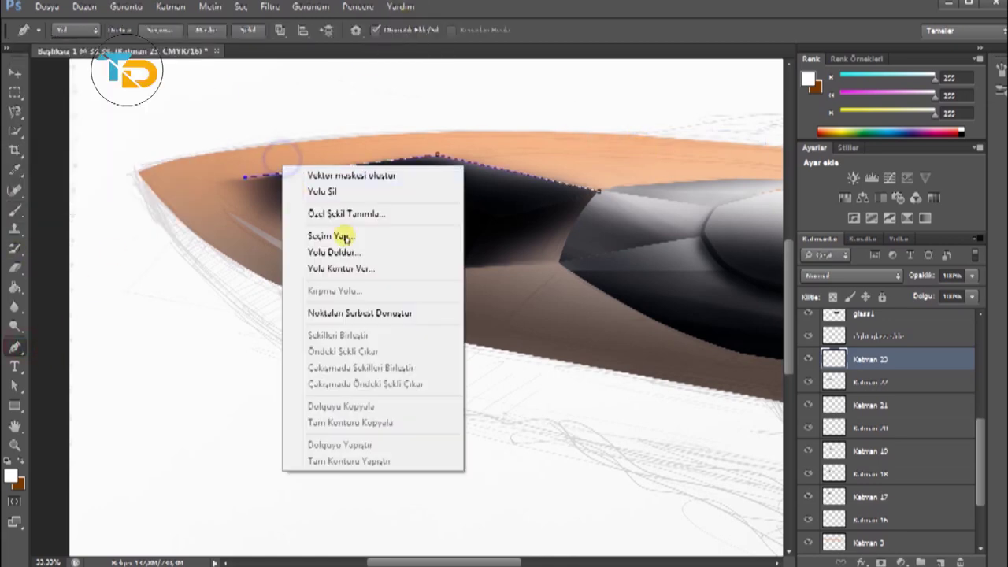
{"action": "left_click", "coordinate": [293, 268]}
{"action": "left_click", "coordinate": [666, 140]}
Delete the rim path, apply the pending transform, and begin a new path along the lower edge.
{"action": "right_click", "coordinate": [560, 103]}
{"action": "left_click", "coordinate": [602, 133]}
{"action": "right_click", "coordinate": [56, 94]}
{"action": "left_click", "coordinate": [157, 279]}
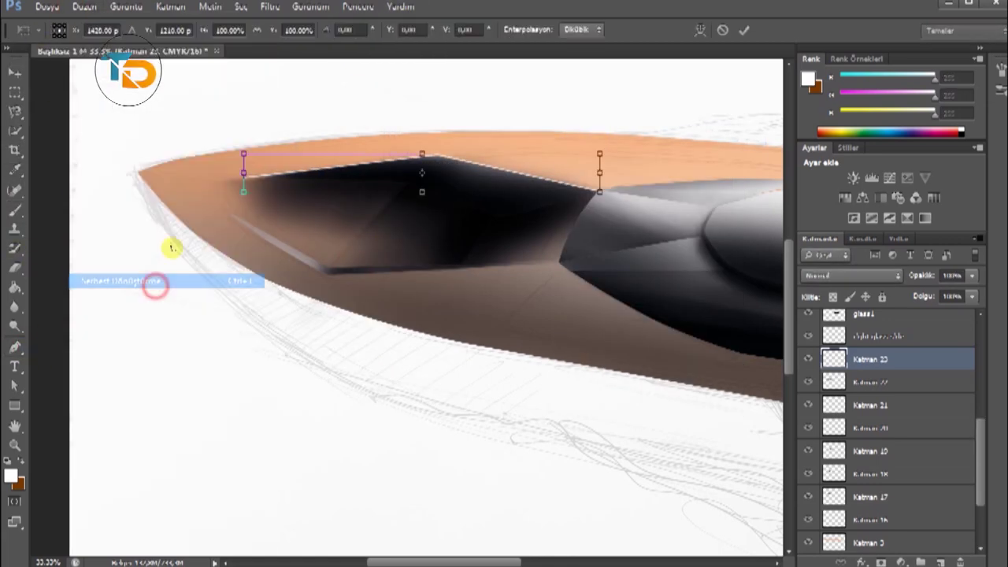
{"action": "left_click", "coordinate": [16, 76]}
{"action": "key", "text": "Return"}
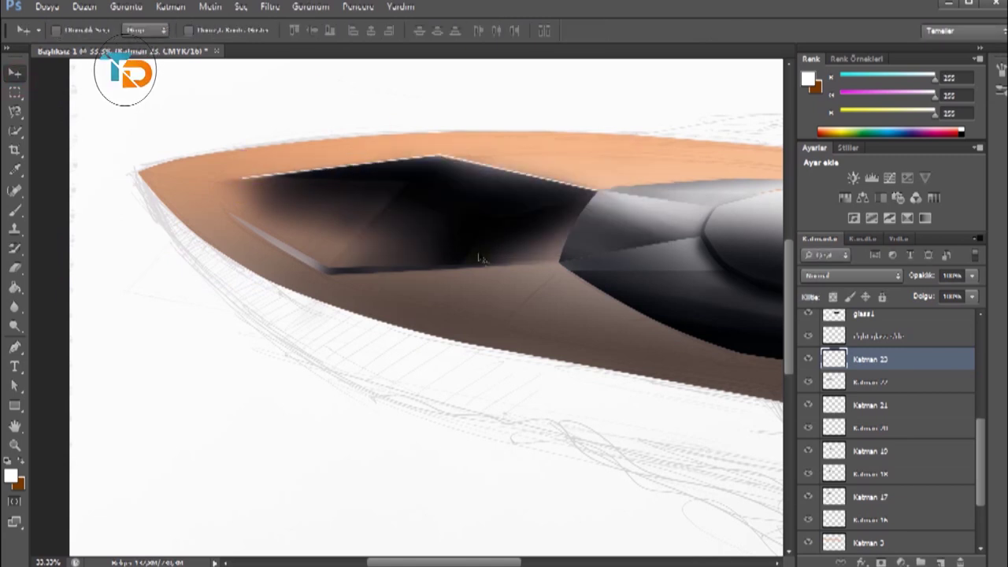
{"action": "left_click", "coordinate": [14, 347]}
{"action": "left_click", "coordinate": [224, 208]}
{"action": "left_click", "coordinate": [323, 273]}
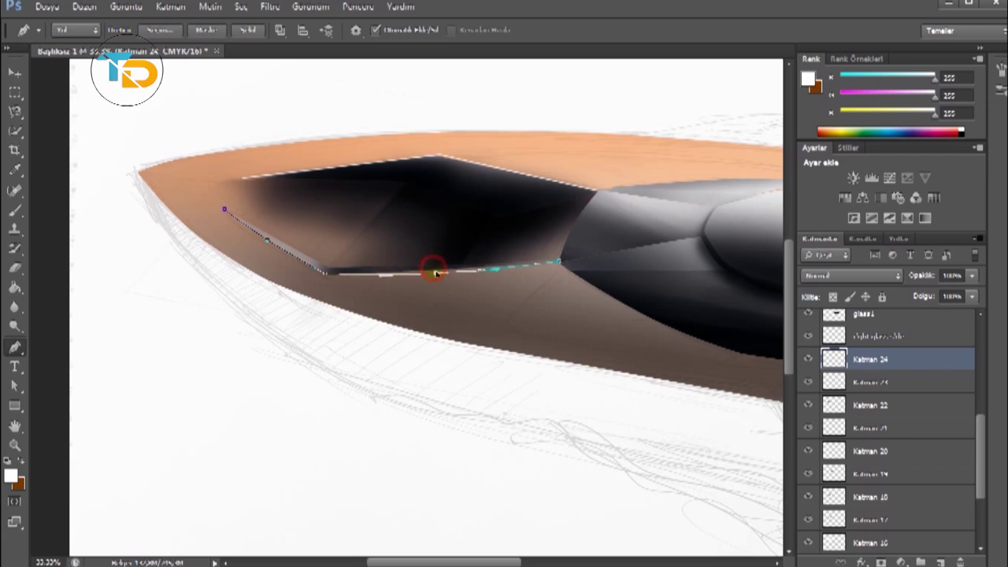
Set the foreground colour to grey and reframe the view on the cockpit.
{"action": "left_click", "coordinate": [11, 476]}
{"action": "left_click", "coordinate": [124, 279]}
{"action": "key", "text": "Return"}
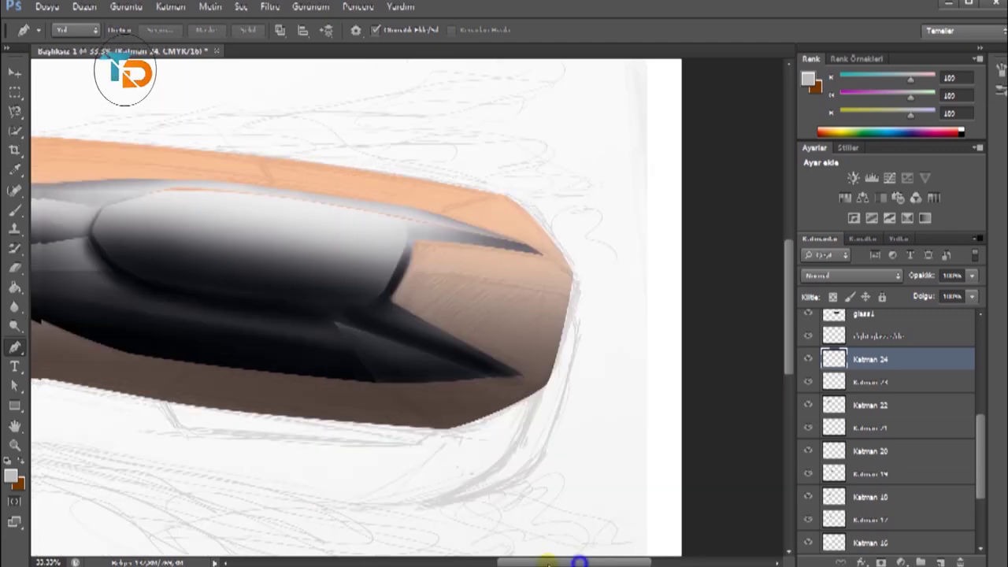
{"action": "right_click", "coordinate": [479, 559]}
{"action": "left_click", "coordinate": [535, 22]}
{"action": "key", "text": "ctrl+minus"}
{"action": "key", "text": "ctrl+minus"}
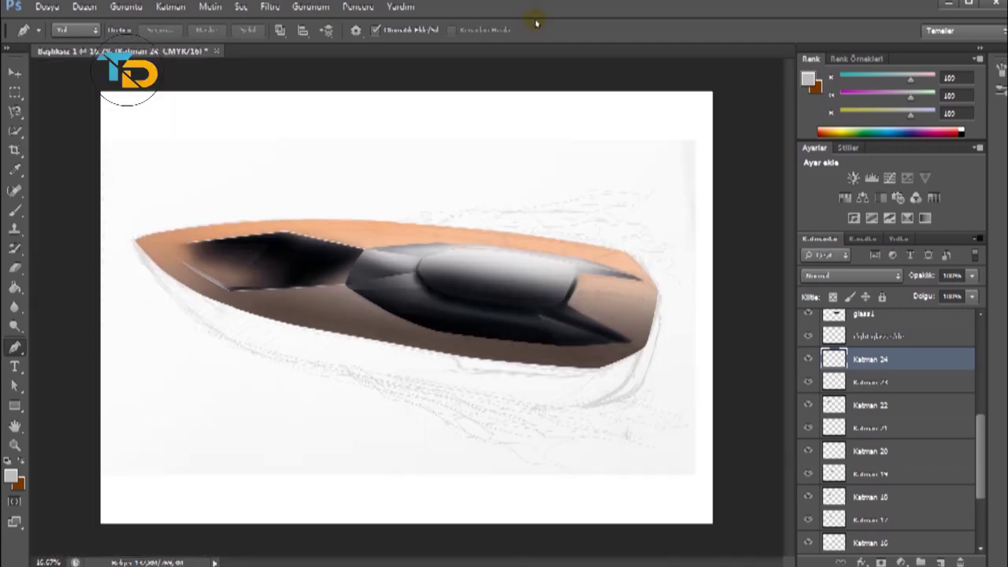
{"action": "key", "text": "ctrl+plus"}
{"action": "key", "text": "ctrl+plus"}
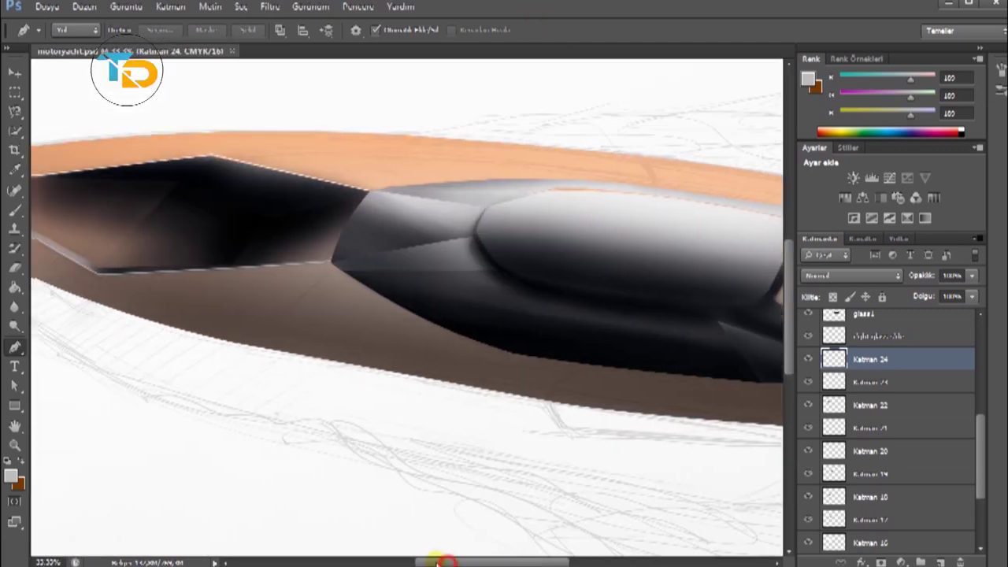
{"action": "key", "text": "ctrl+plus"}
{"action": "scroll", "coordinate": [285, 358], "scroll_direction": "left", "scroll_amount": 3}
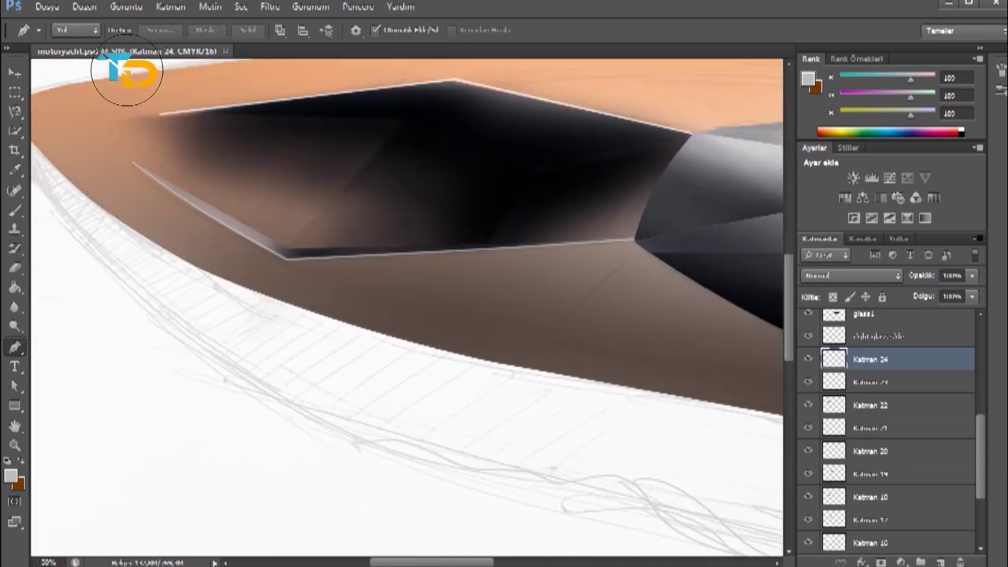
Sample the tan, lighten it, and paint soft 1%-flow highlight streaks across the cockpit.
{"action": "left_click", "coordinate": [15, 169]}
{"action": "left_click", "coordinate": [107, 157]}
{"action": "left_click", "coordinate": [414, 307]}
{"action": "left_click", "coordinate": [683, 275]}
{"action": "key", "text": "b"}
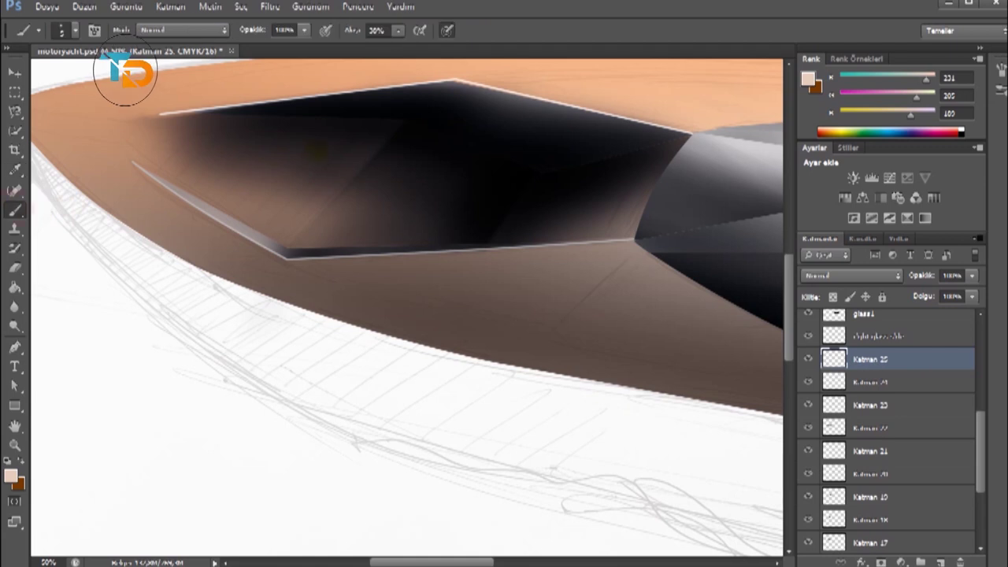
{"action": "left_click", "coordinate": [73, 30]}
{"action": "left_click", "coordinate": [397, 30]}
{"action": "left_click_drag", "start_coordinate": [390, 49], "coordinate": [364, 49]}
{"action": "mouse_move", "coordinate": [315, 218]}
{"action": "left_mouse_down"}
{"action": "mouse_move", "coordinate": [393, 123]}
{"action": "mouse_move", "coordinate": [359, 156]}
{"action": "left_mouse_up"}
Erase the streaks back with a larger soft eraser, checking the whole hull, then select Katman 3.
{"action": "left_click", "coordinate": [16, 266]}
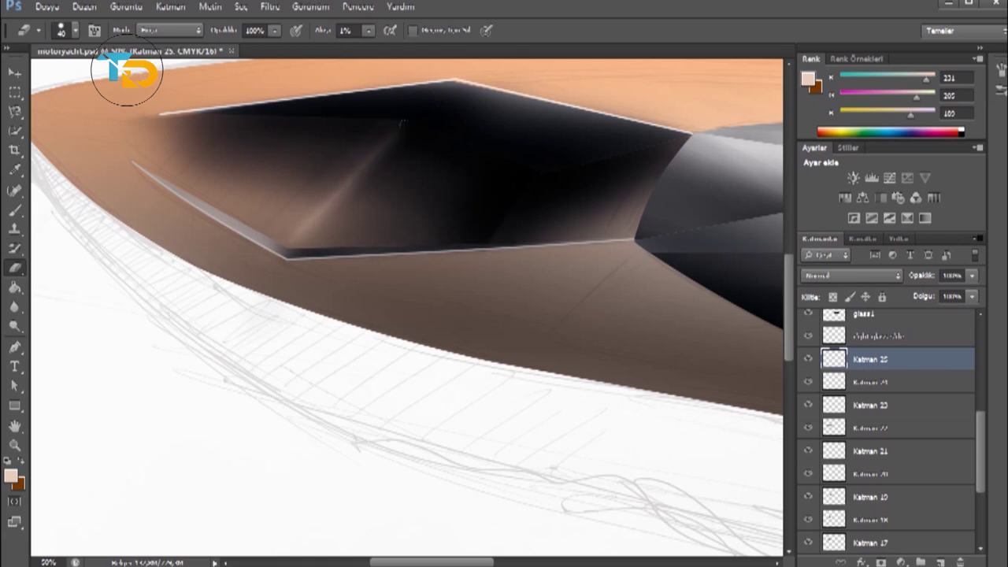
{"action": "key", "text": "b"}
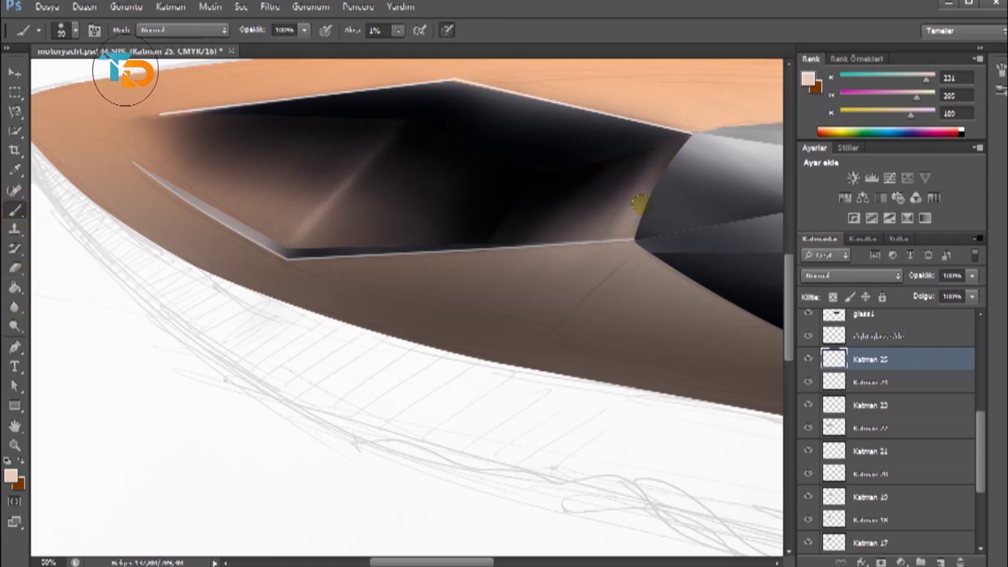
{"action": "key", "text": "e"}
{"action": "left_click", "coordinate": [675, 140]}
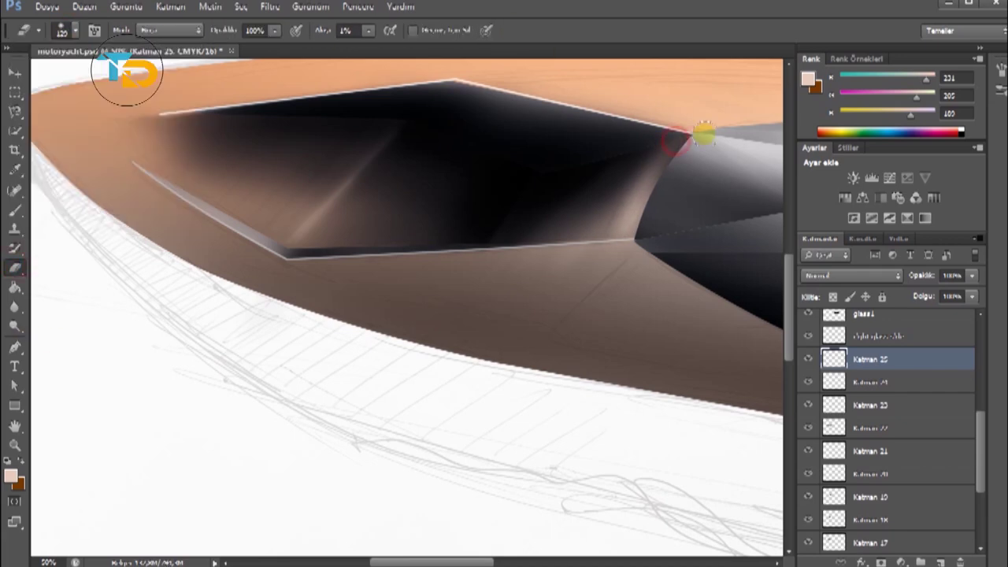
{"action": "key", "text": "ctrl+minus"}
{"action": "key", "text": "ctrl+minus"}
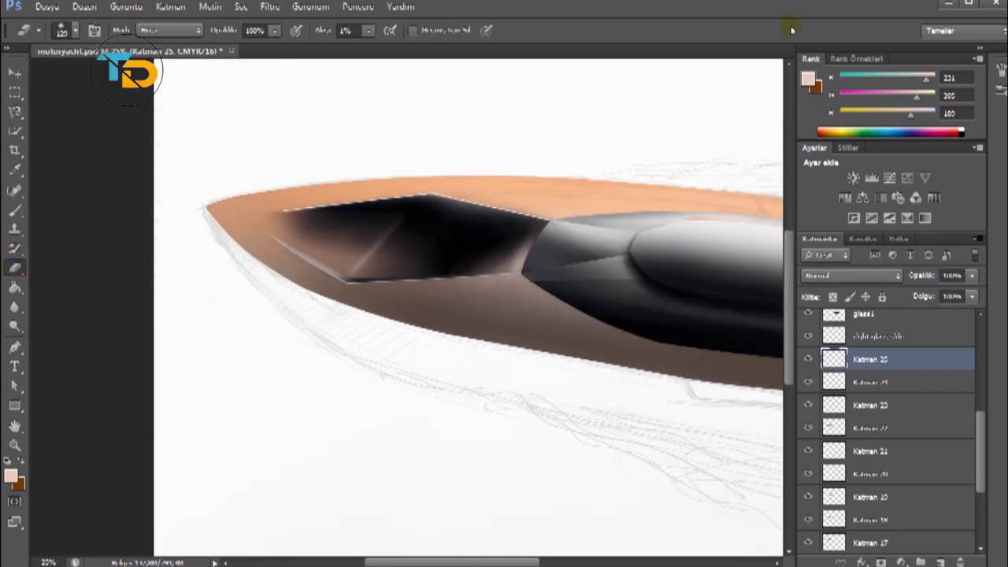
{"action": "key", "text": "ctrl+plus"}
{"action": "key", "text": "ctrl+plus"}
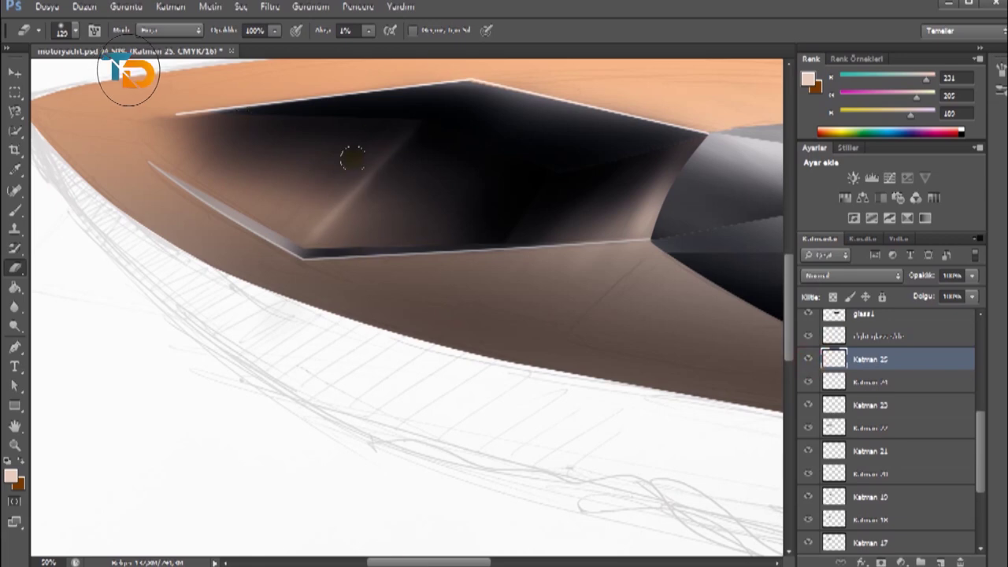
{"action": "key", "text": "ctrl+minus"}
{"action": "key", "text": "ctrl+minus"}
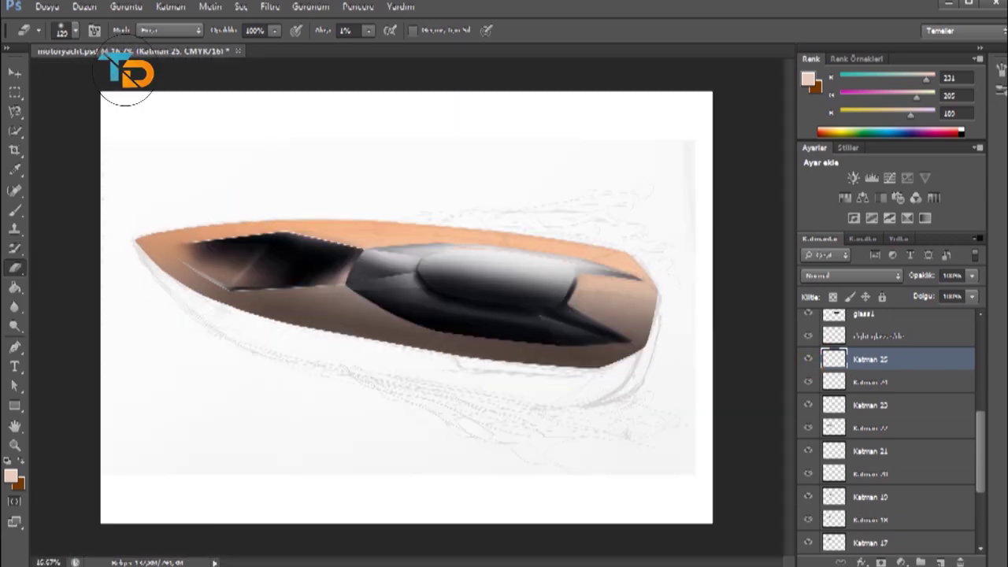
{"action": "key", "text": "ctrl+plus"}
{"action": "key", "text": "ctrl+plus"}
{"action": "key", "text": "ctrl+plus"}
{"action": "key", "text": "b"}
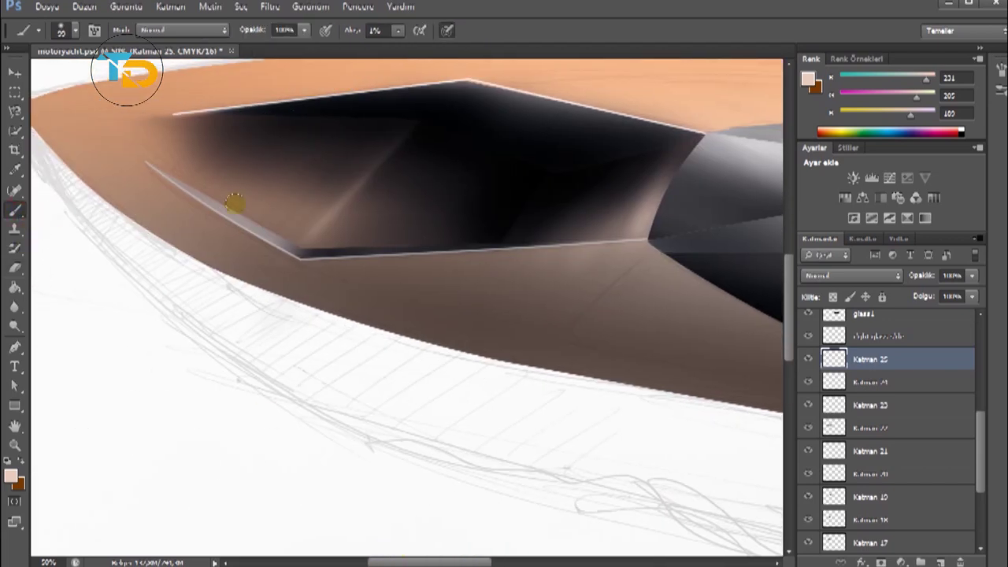
{"action": "key", "text": "ctrl+minus"}
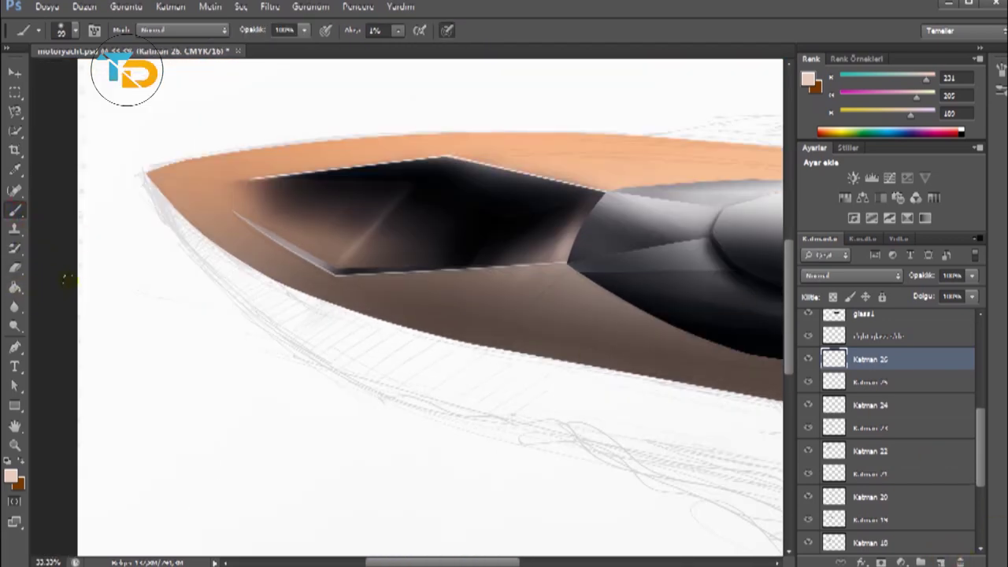
{"action": "left_click_drag", "start_coordinate": [980, 440], "coordinate": [980, 496]}
{"action": "left_click", "coordinate": [866, 450]}
Show hull layer Katman 1, adjust its opacity, then duplicate Katman 3 and nudge the copy.
{"action": "left_click", "coordinate": [876, 497]}
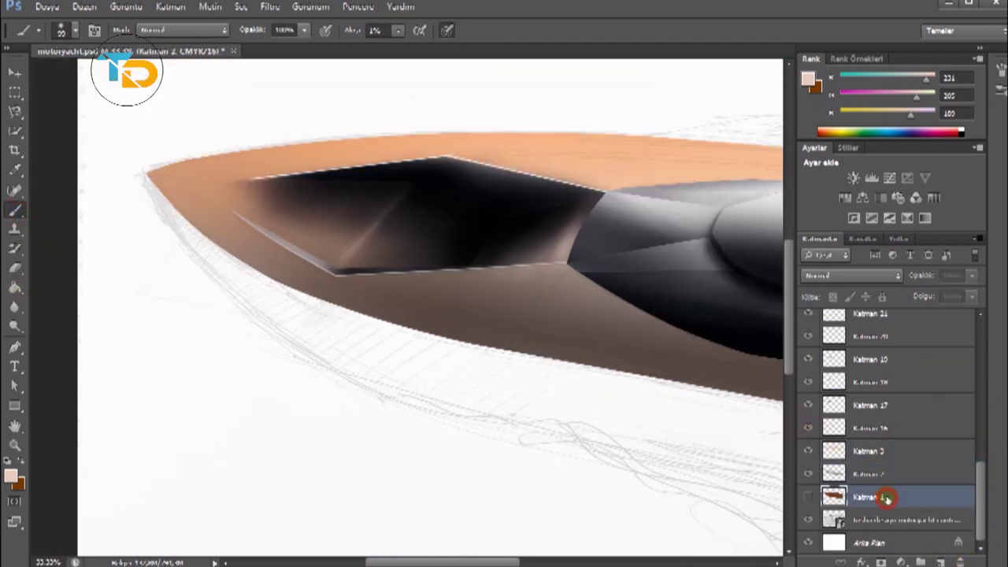
{"action": "left_click", "coordinate": [807, 496]}
{"action": "left_click", "coordinate": [972, 276]}
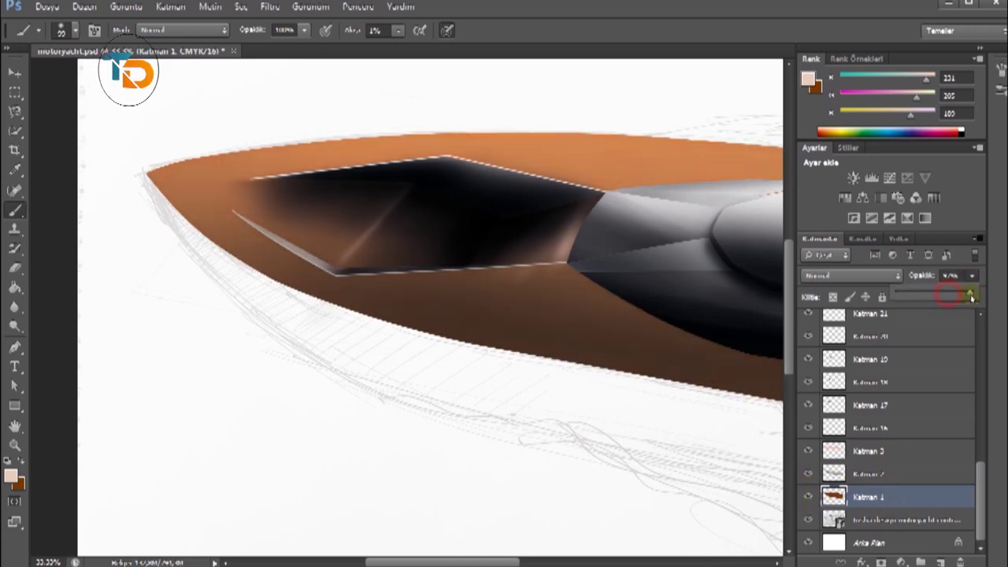
{"action": "left_click", "coordinate": [808, 450]}
{"action": "left_click", "coordinate": [808, 450]}
{"action": "left_click", "coordinate": [866, 451]}
{"action": "key", "text": "v"}
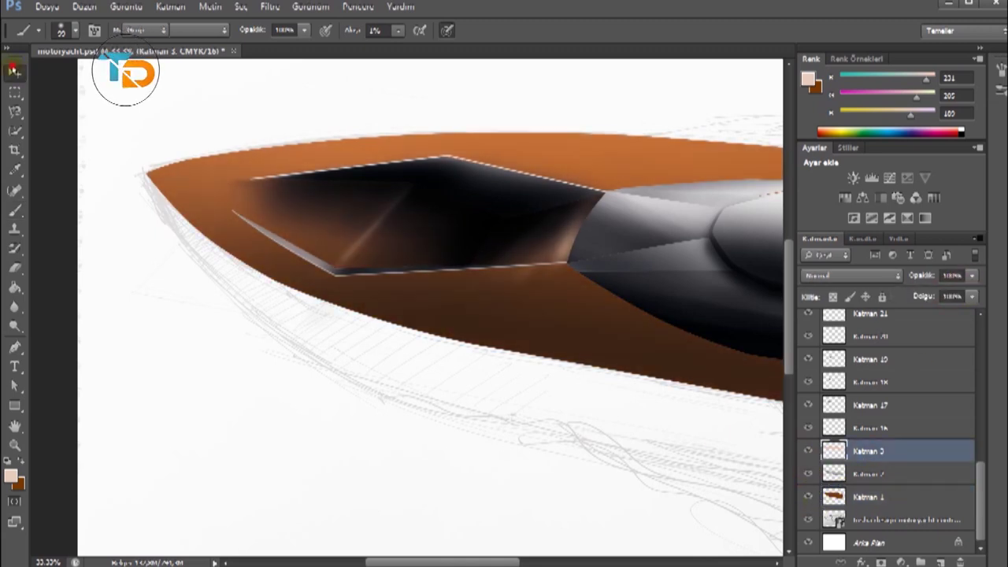
{"action": "left_click_drag", "start_coordinate": [618, 206], "coordinate": [578, 190]}
{"action": "left_click", "coordinate": [972, 296]}
Give Katman 3 kopya a very light peach Color Overlay layer style.
{"action": "right_click", "coordinate": [905, 453]}
{"action": "left_click", "coordinate": [917, 130]}
{"action": "left_click", "coordinate": [526, 492]}
{"action": "left_click", "coordinate": [841, 367]}
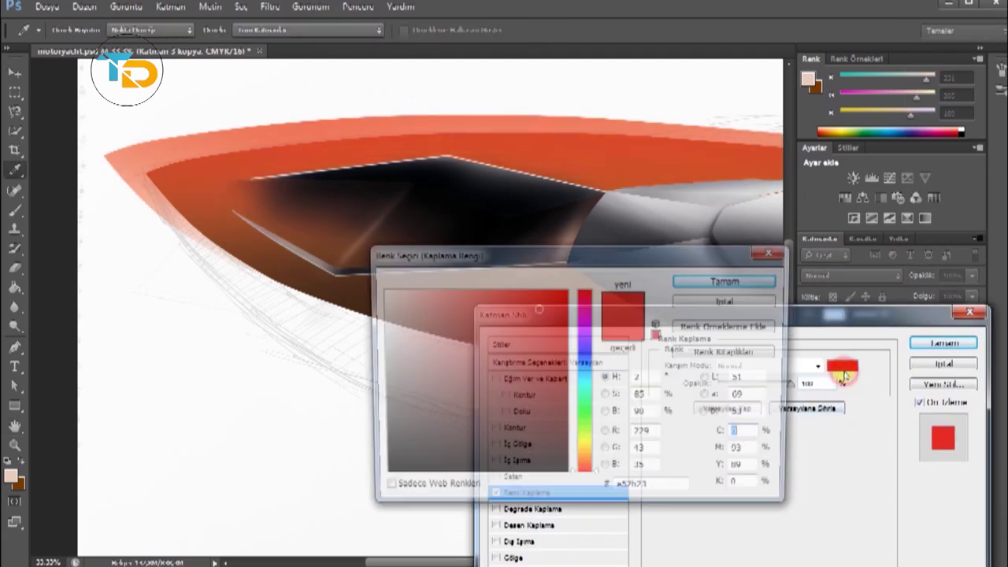
{"action": "left_click", "coordinate": [434, 373]}
{"action": "mouse_move", "coordinate": [434, 374]}
{"action": "left_mouse_down"}
{"action": "mouse_move", "coordinate": [407, 286]}
{"action": "mouse_move", "coordinate": [393, 291]}
{"action": "left_mouse_up"}
{"action": "left_click", "coordinate": [386, 285]}
{"action": "left_click", "coordinate": [728, 280]}
{"action": "left_click", "coordinate": [943, 342]}
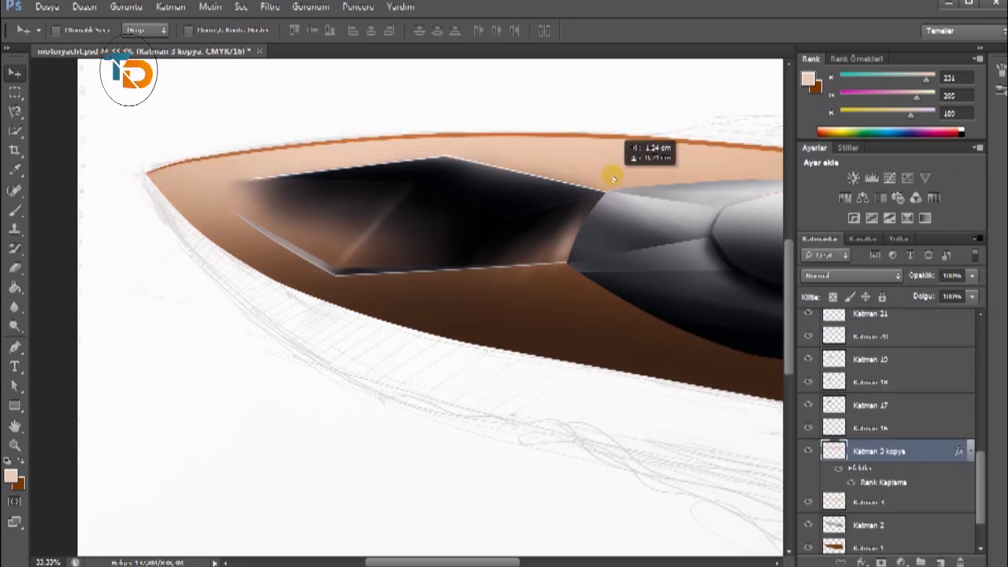
Add new empty layer Katman 27 while checking the whole yacht.
{"action": "key", "text": "ctrl+minus"}
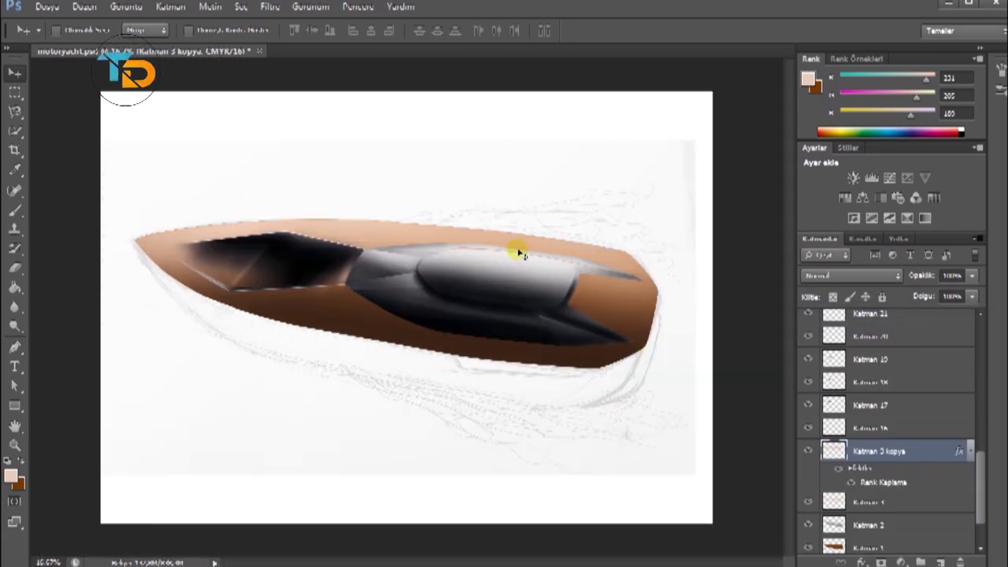
{"action": "left_click", "coordinate": [940, 561]}
{"action": "key", "text": "ctrl+plus"}
{"action": "key", "text": "ctrl+plus"}
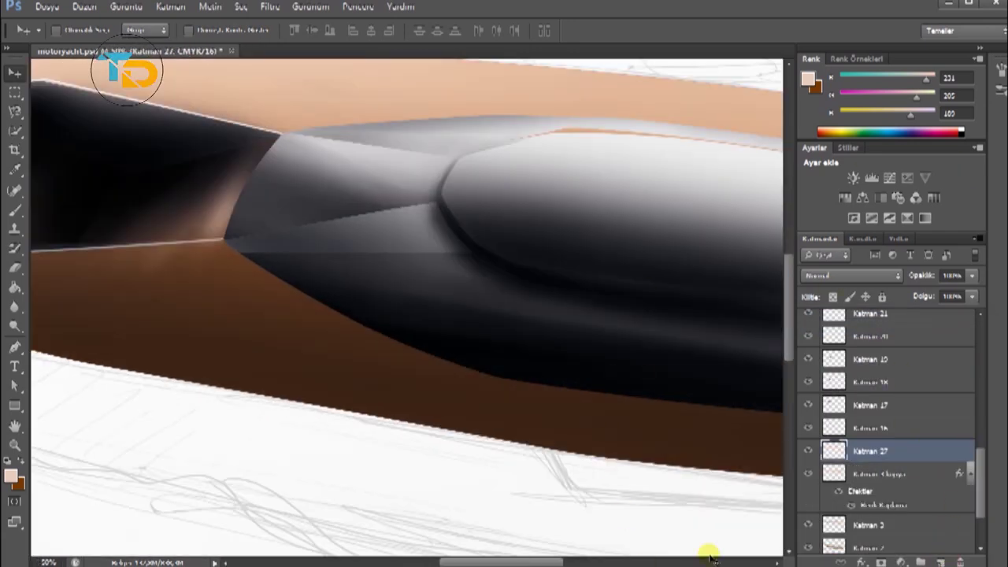
{"action": "scroll", "coordinate": [980, 479], "scroll_direction": "up", "scroll_amount": 3}
Select the Katman 26 layer and trace a panel path inside the cockpit recess.
{"action": "left_click", "coordinate": [809, 367]}
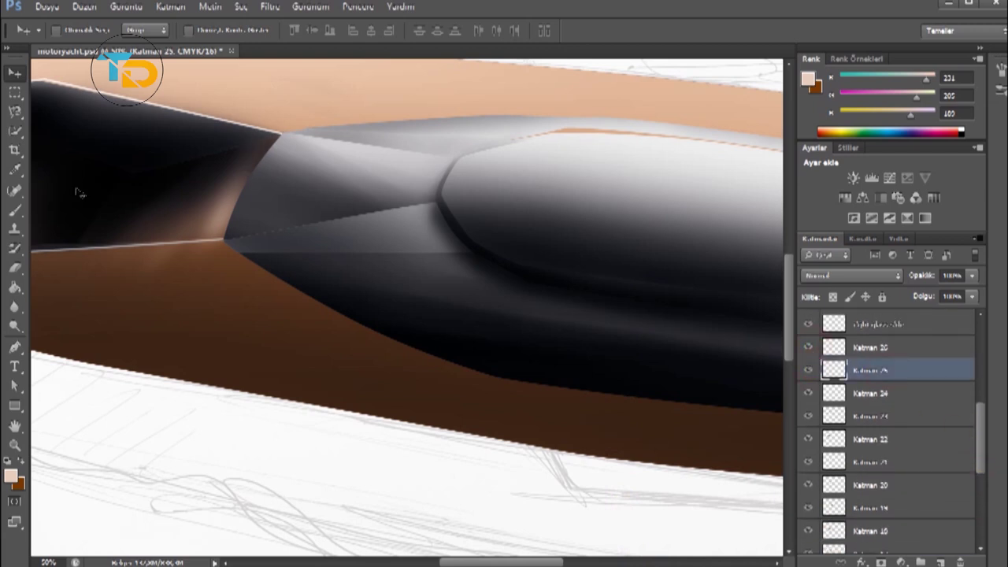
{"action": "key", "text": "e"}
{"action": "scroll", "coordinate": [472, 536], "scroll_direction": "left", "scroll_amount": 5}
{"action": "left_click", "coordinate": [913, 346]}
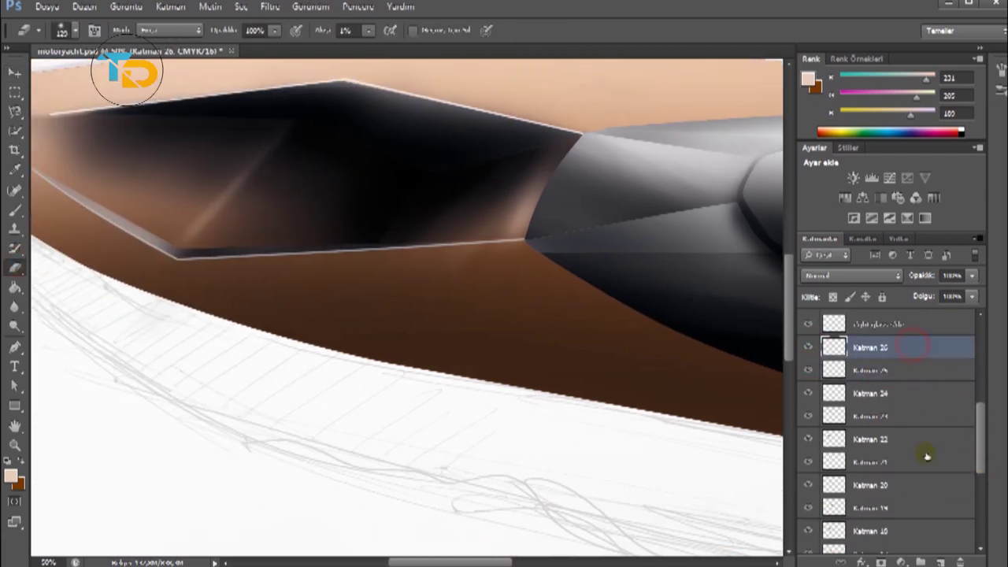
{"action": "left_click", "coordinate": [14, 346]}
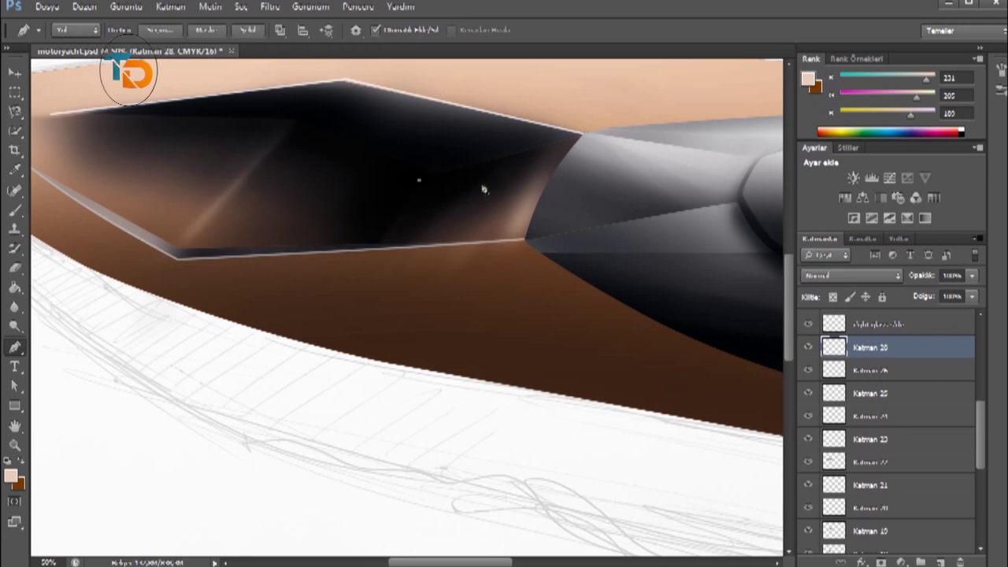
{"action": "left_click", "coordinate": [298, 155]}
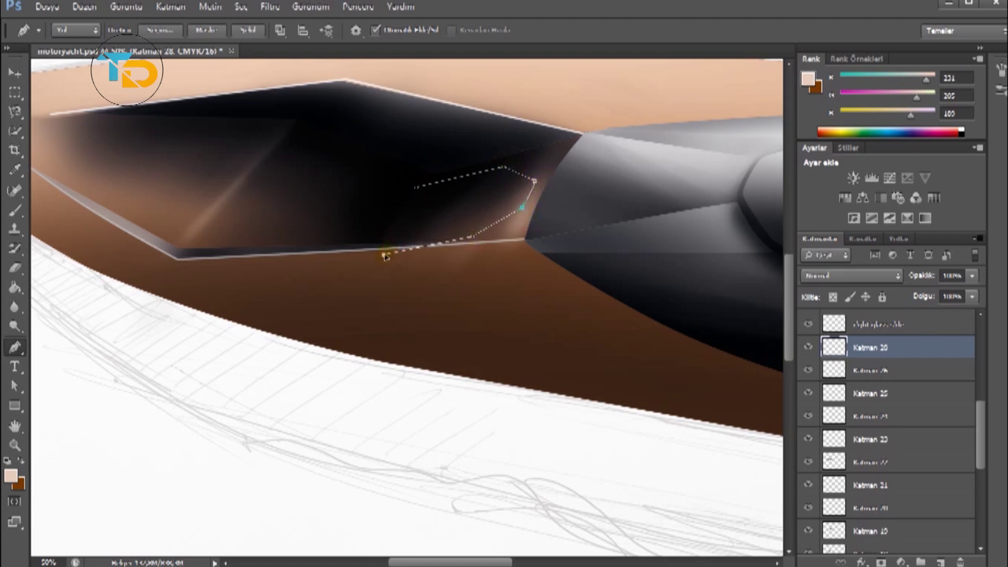
{"action": "left_click_drag", "start_coordinate": [418, 191], "coordinate": [427, 187]}
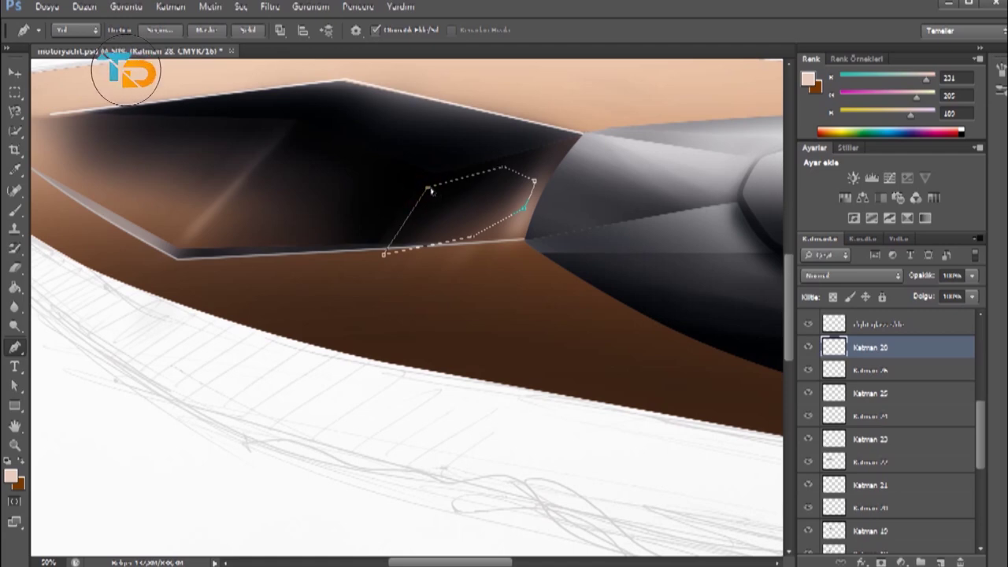
Set up a black brush at size 2 for outlining the panel.
{"action": "key", "text": "b"}
{"action": "left_click", "coordinate": [11, 476]}
{"action": "left_click", "coordinate": [378, 472]}
{"action": "key", "text": "Return"}
{"action": "left_click", "coordinate": [61, 30]}
{"action": "type", "text": "2"}
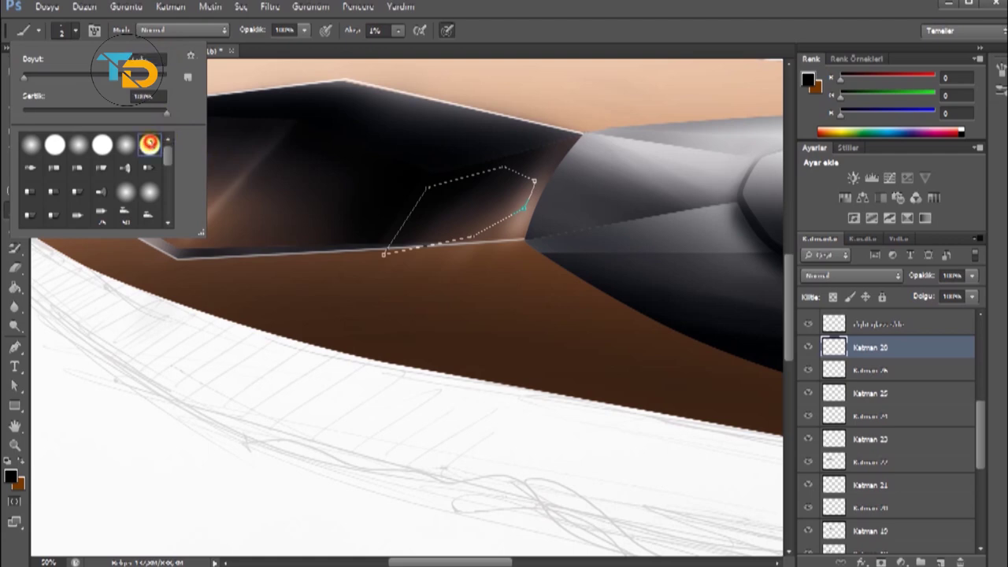
{"action": "right_click", "coordinate": [334, 214]}
{"action": "right_click", "coordinate": [416, 199]}
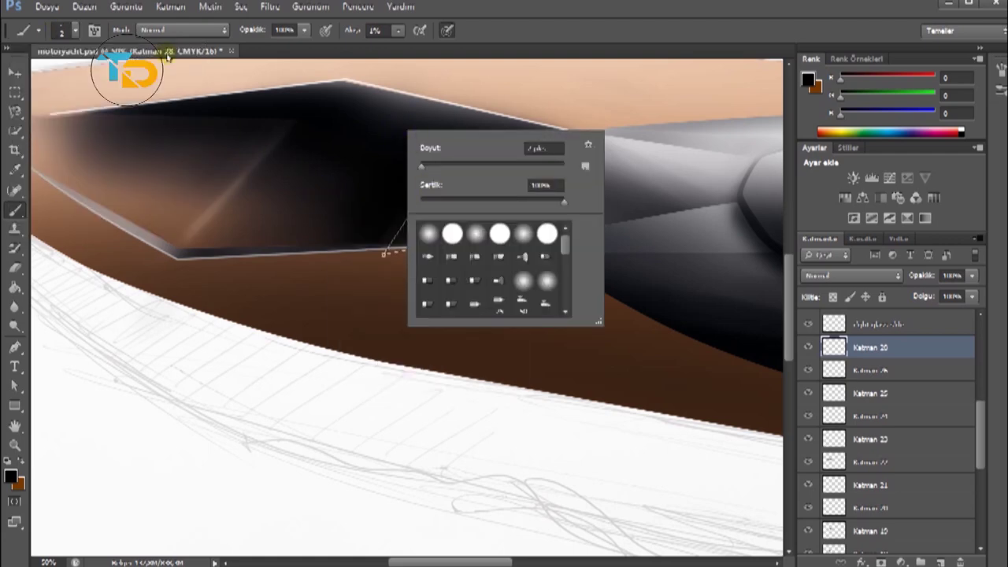
{"action": "key", "text": "Escape"}
{"action": "left_click", "coordinate": [62, 30]}
Stroke the cockpit panel path with the black brush.
{"action": "left_click", "coordinate": [14, 344]}
{"action": "right_click", "coordinate": [387, 240]}
{"action": "left_click", "coordinate": [462, 362]}
{"action": "left_click", "coordinate": [634, 128]}
{"action": "key", "text": "b"}
{"action": "left_click", "coordinate": [61, 30]}
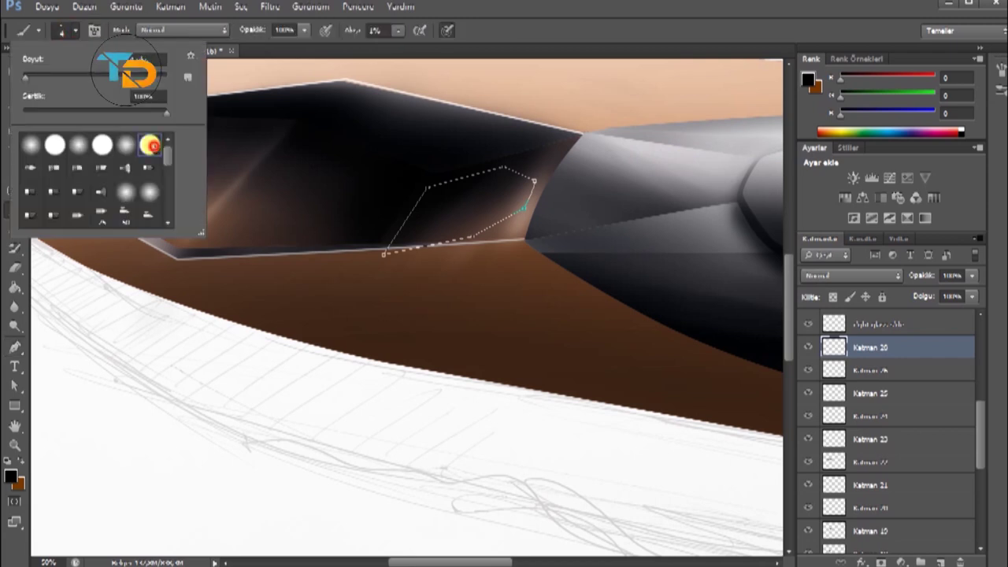
{"action": "left_click", "coordinate": [401, 30]}
Repeat the brush stroke along the panel path to finish the thin outline.
{"action": "left_click", "coordinate": [14, 344]}
{"action": "right_click", "coordinate": [368, 229]}
{"action": "left_click", "coordinate": [445, 331]}
{"action": "left_click", "coordinate": [630, 140]}
{"action": "key", "text": "b"}
{"action": "left_click", "coordinate": [70, 32]}
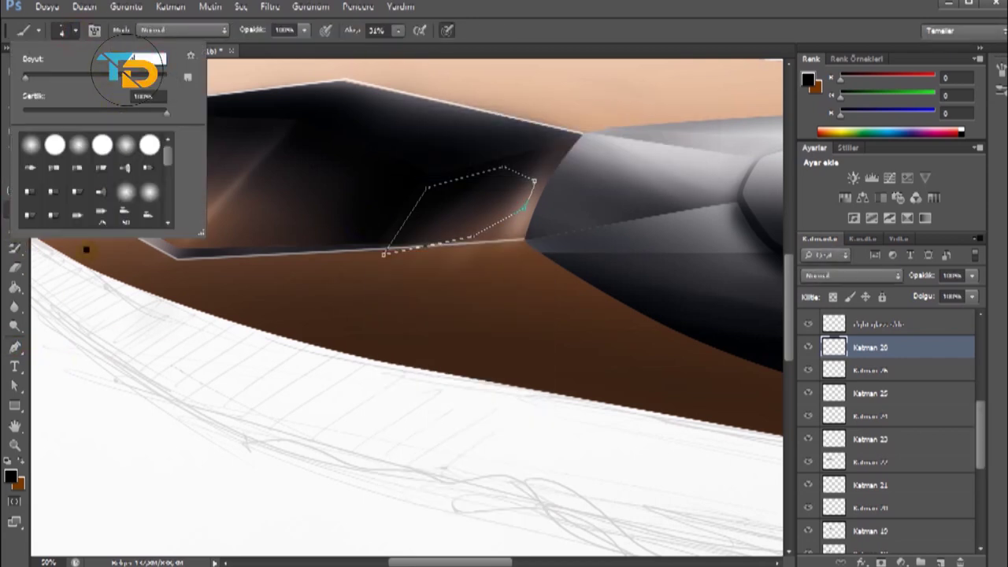
{"action": "left_click", "coordinate": [14, 344]}
{"action": "right_click", "coordinate": [370, 162]}
{"action": "left_click", "coordinate": [423, 211]}
{"action": "left_click", "coordinate": [640, 135]}
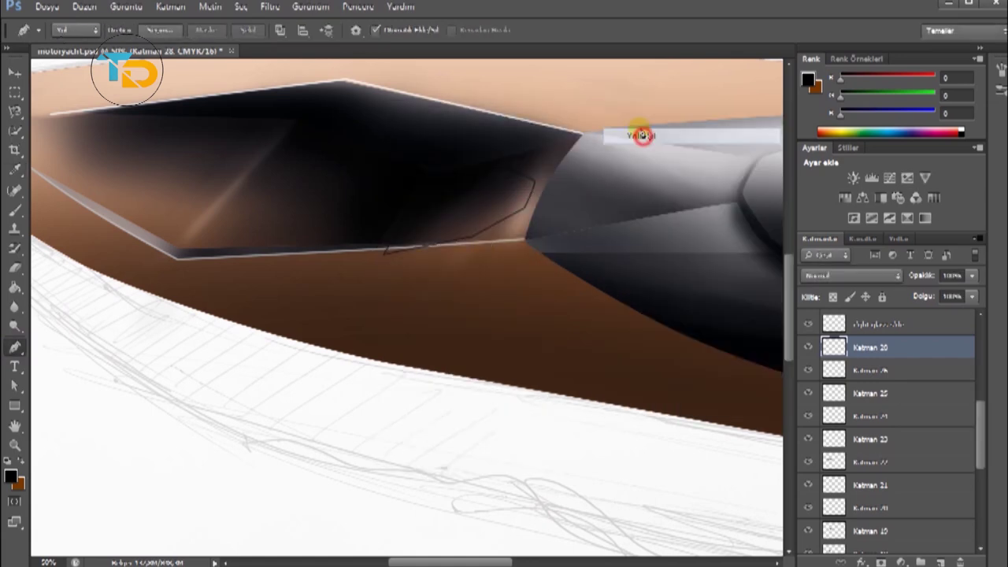
Give the panel outline layer a Bevel and Emboss style.
{"action": "double_click", "coordinate": [887, 358]}
{"action": "left_click", "coordinate": [535, 378]}
{"action": "left_click", "coordinate": [760, 365]}
{"action": "left_click", "coordinate": [762, 378]}
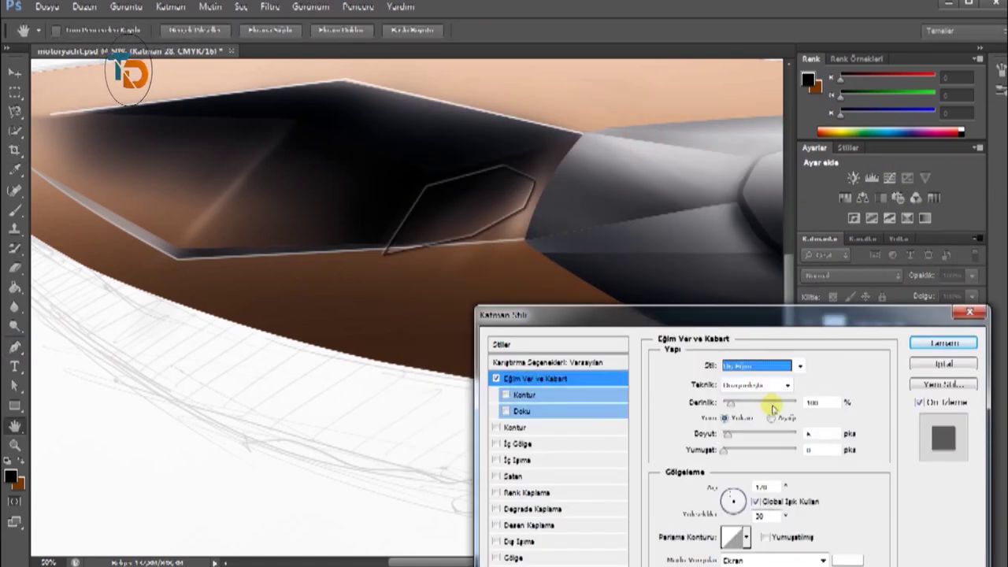
{"action": "left_click", "coordinate": [943, 343]}
Set the Eraser to 11% flow with build-up, then add a new empty layer.
{"action": "left_click", "coordinate": [14, 268]}
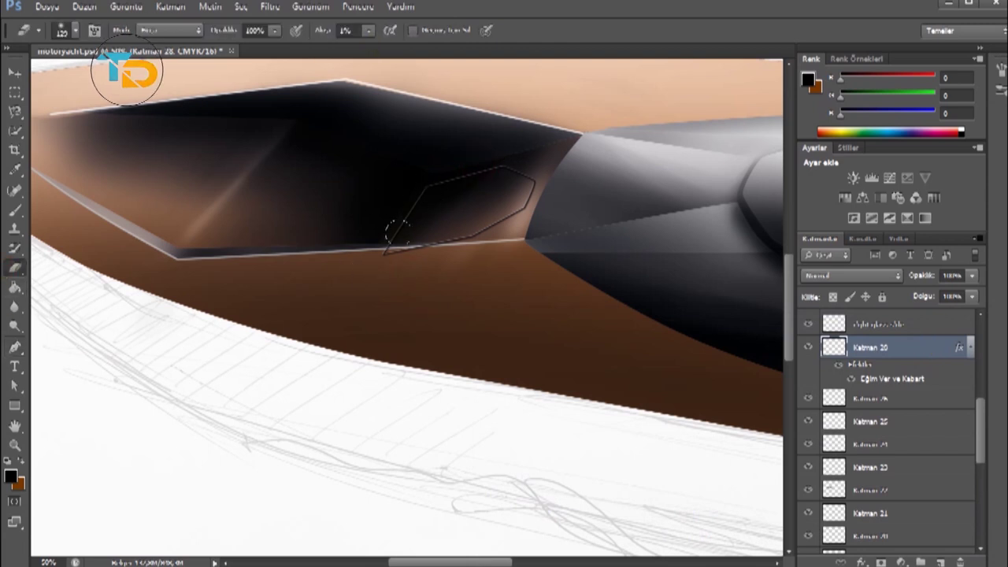
{"action": "left_click_drag", "start_coordinate": [369, 34], "coordinate": [377, 45]}
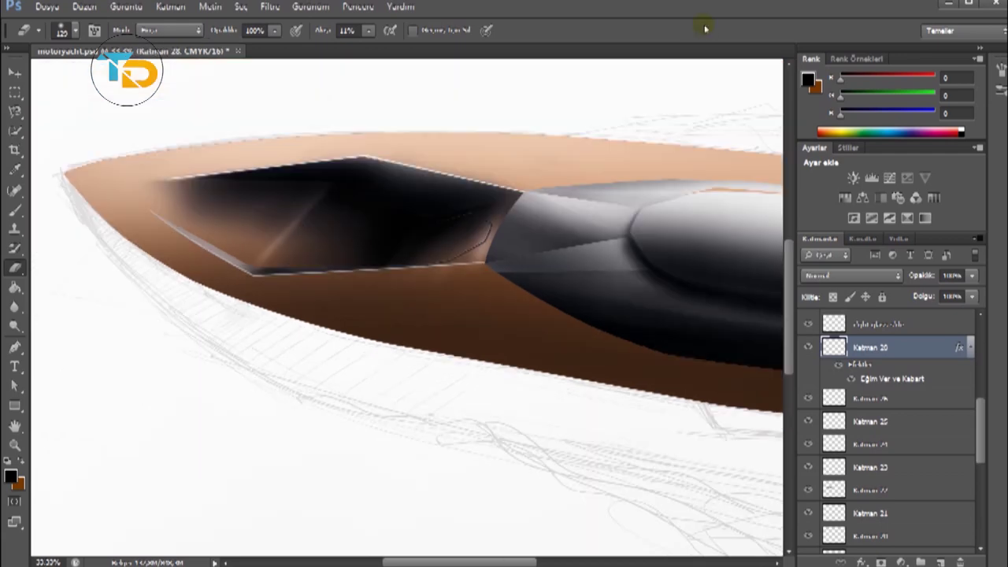
{"action": "left_click", "coordinate": [389, 30]}
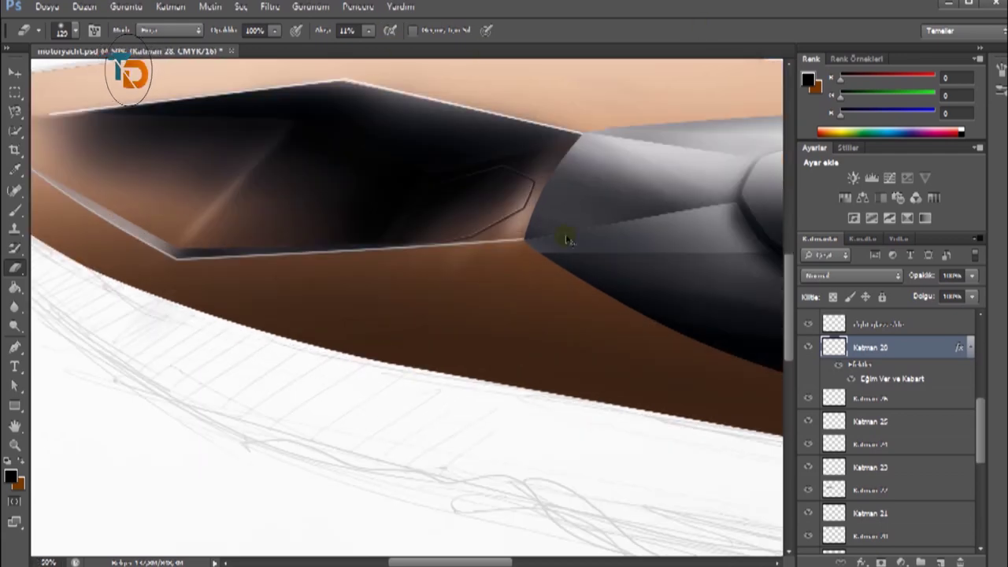
{"action": "key", "text": "ctrl+minus"}
{"action": "key", "text": "ctrl+shift+alt+n"}
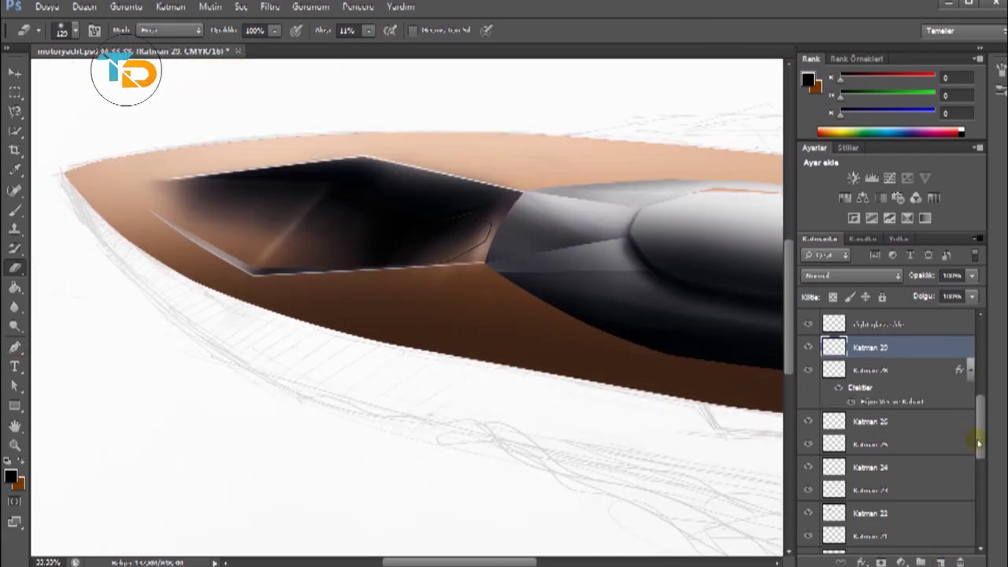
On the new layer, trace the hull path from the bow tip along the lower edge.
{"action": "scroll", "coordinate": [951, 408], "scroll_direction": "down", "scroll_amount": 5}
{"action": "left_click", "coordinate": [905, 520]}
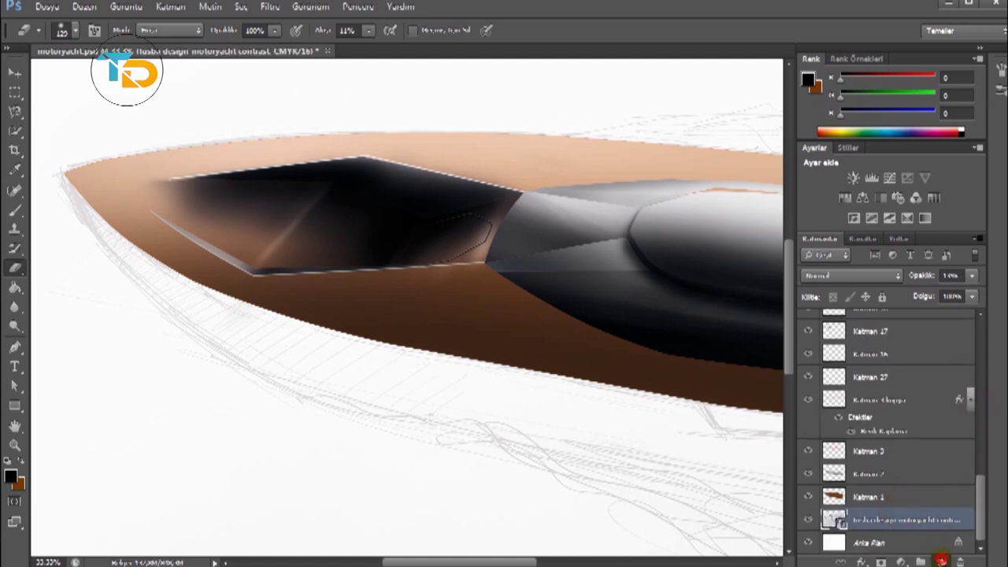
{"action": "key", "text": "p"}
{"action": "left_click", "coordinate": [66, 172]}
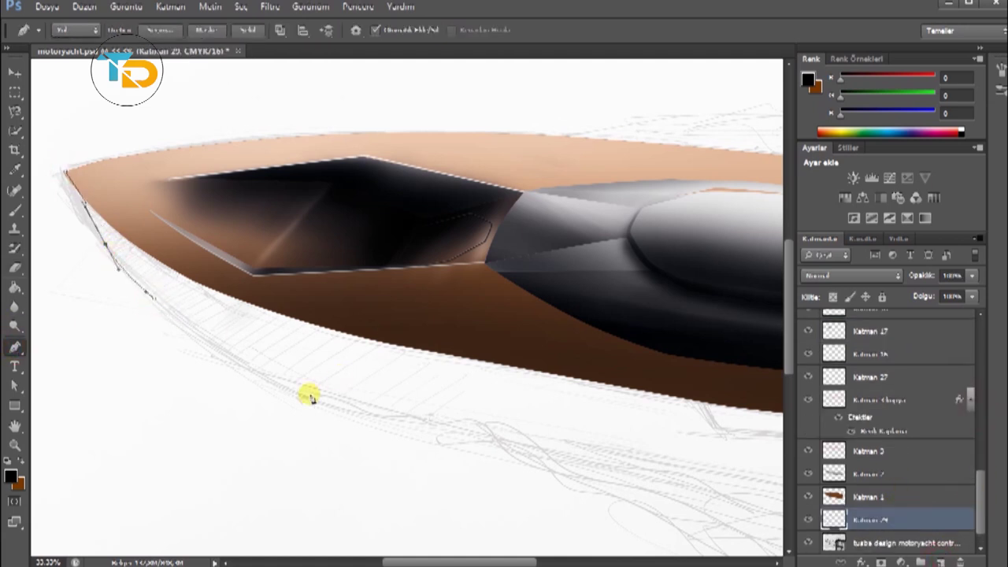
{"action": "left_click_drag", "start_coordinate": [229, 349], "coordinate": [326, 398]}
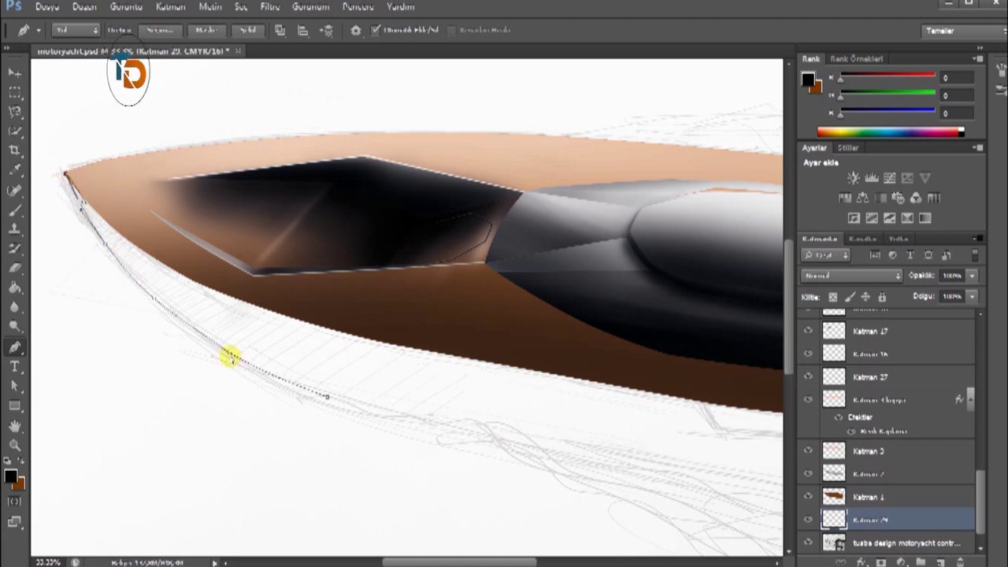
{"action": "left_click", "coordinate": [528, 438]}
{"action": "left_click_drag", "start_coordinate": [355, 394], "coordinate": [305, 377]}
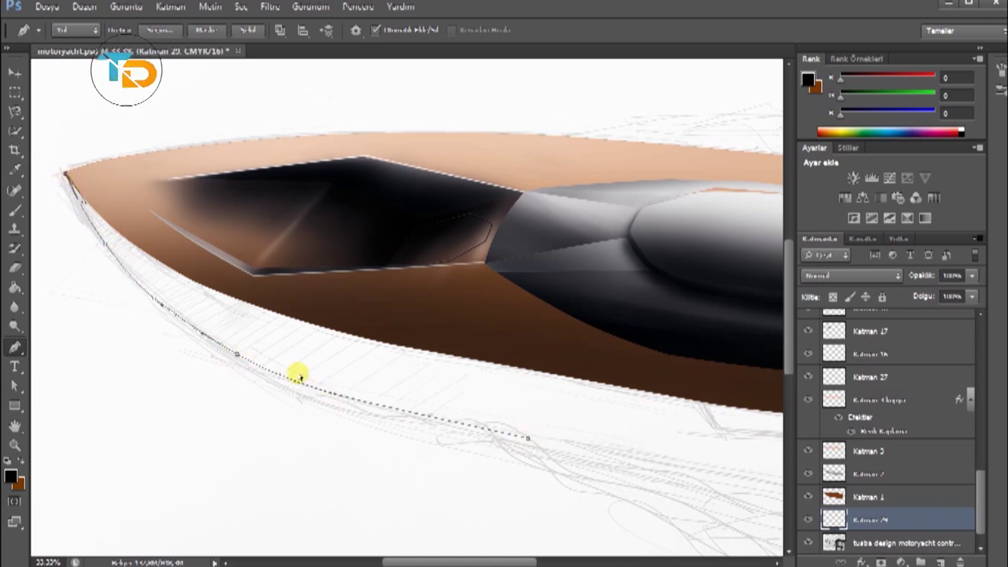
{"action": "scroll", "coordinate": [482, 547], "scroll_direction": "right", "scroll_amount": 5}
{"action": "left_click", "coordinate": [651, 509]}
Carry the hull path around the stern, back along the deck edge, and close it.
{"action": "scroll", "coordinate": [692, 488], "scroll_direction": "right", "scroll_amount": 1}
{"action": "scroll", "coordinate": [551, 503], "scroll_direction": "right", "scroll_amount": 1}
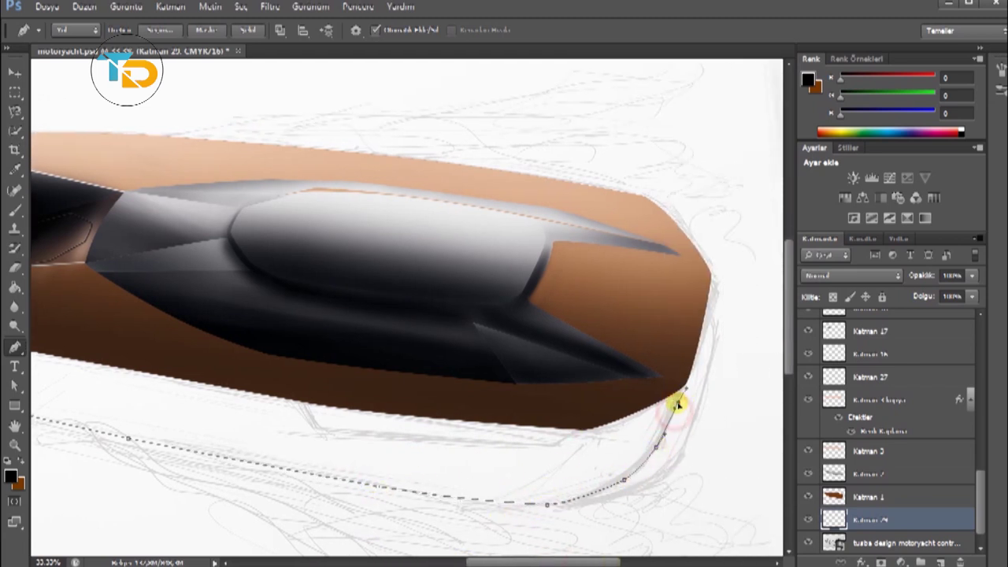
{"action": "left_click", "coordinate": [589, 427]}
{"action": "left_click", "coordinate": [274, 391]}
{"action": "left_click_drag", "start_coordinate": [586, 562], "coordinate": [533, 562]}
{"action": "left_click", "coordinate": [295, 349]}
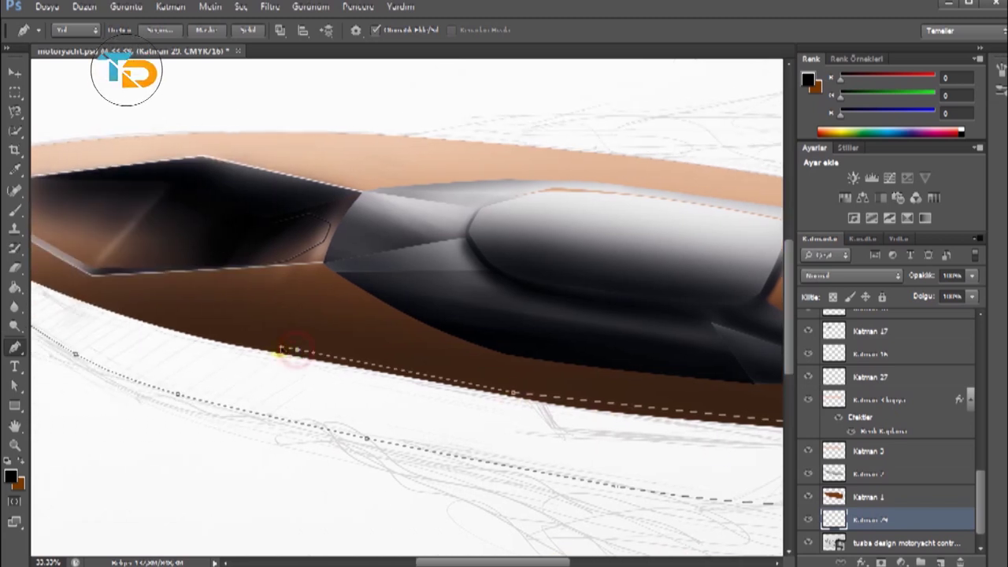
{"action": "scroll", "coordinate": [158, 321], "scroll_direction": "left", "scroll_amount": 2}
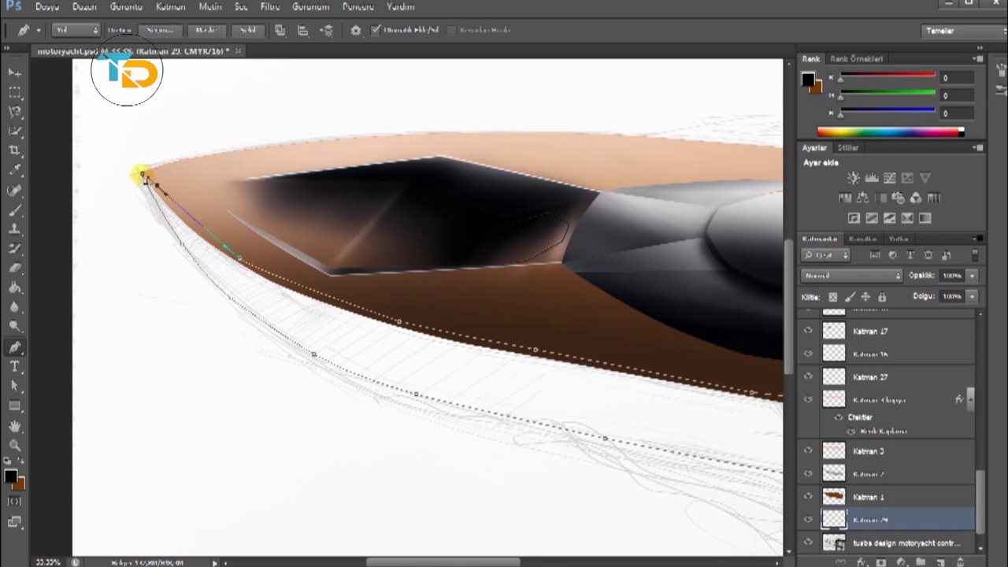
{"action": "key", "text": "ctrl+minus"}
{"action": "right_click", "coordinate": [373, 224]}
{"action": "key", "text": "Escape"}
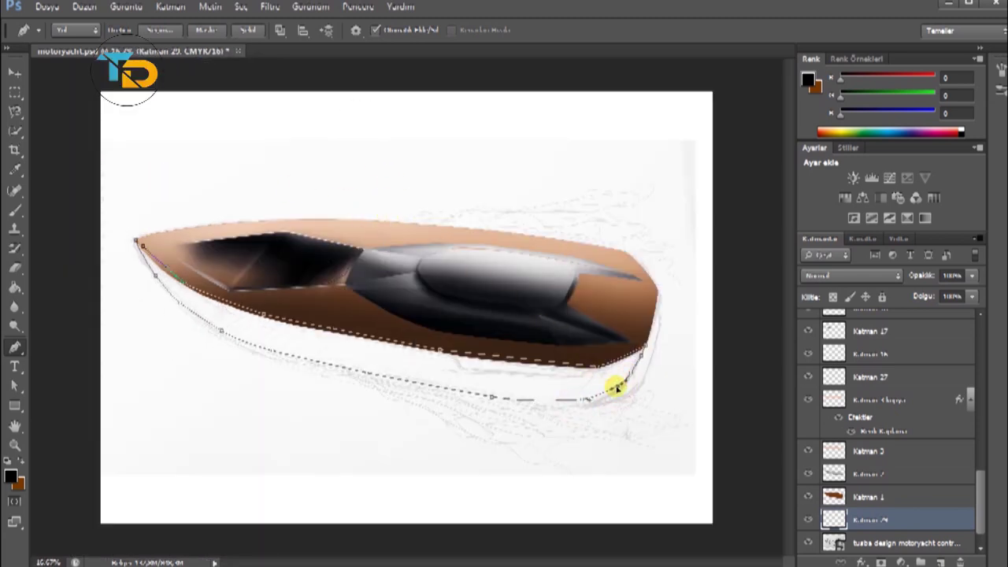
{"action": "left_click", "coordinate": [365, 370]}
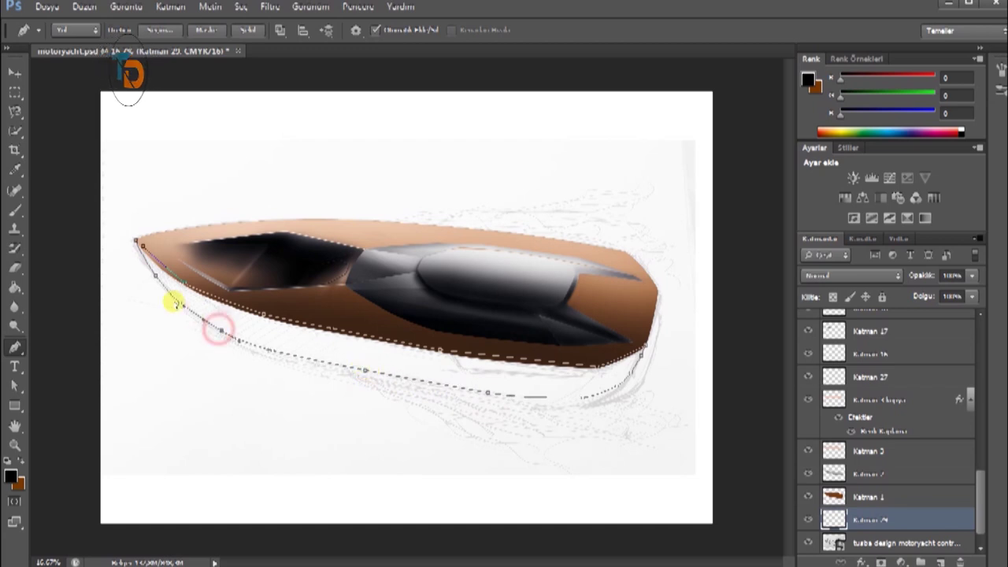
Refine the lower hull path, convert it to a selection, and fill it brown.
{"action": "left_click", "coordinate": [163, 299]}
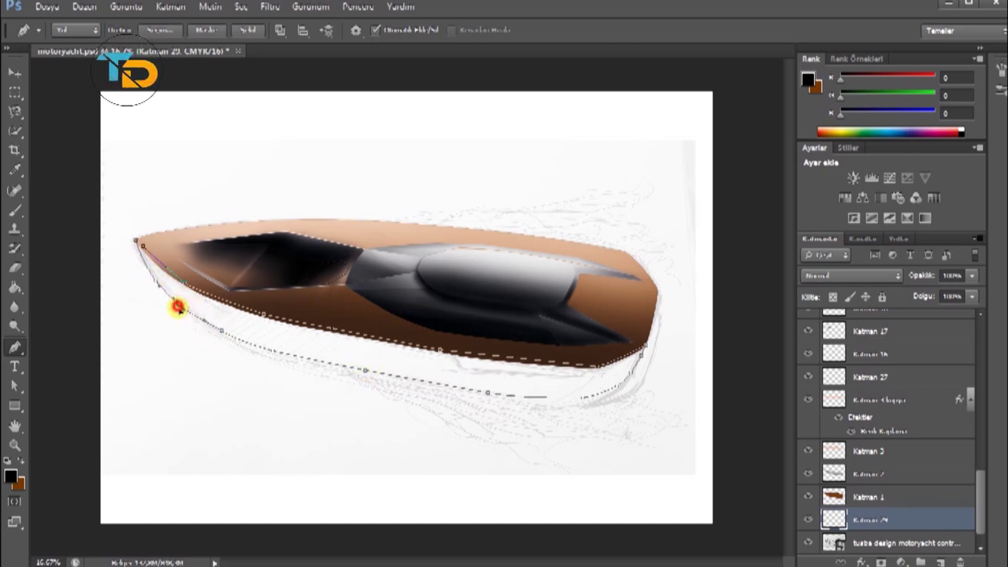
{"action": "scroll", "coordinate": [328, 405], "scroll_direction": "up", "scroll_amount": 1}
{"action": "scroll", "coordinate": [247, 257], "scroll_direction": "up", "scroll_amount": 1}
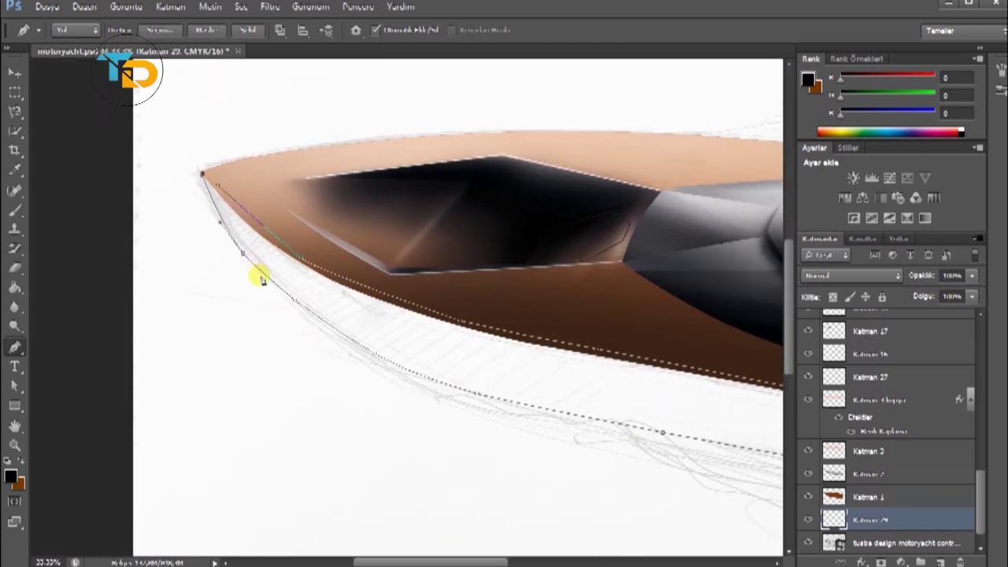
{"action": "left_click", "coordinate": [369, 354]}
{"action": "right_click", "coordinate": [315, 302]}
{"action": "left_click", "coordinate": [386, 378]}
{"action": "key", "text": "g"}
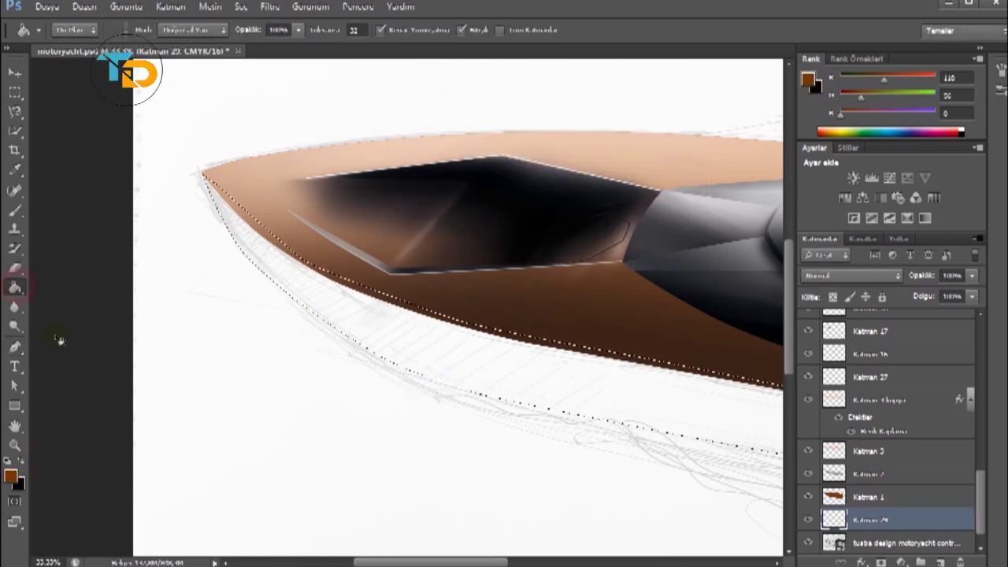
{"action": "left_click", "coordinate": [425, 433]}
Softly shade the lower hull with a 300 px black brush at about 1% flow.
{"action": "scroll", "coordinate": [551, 457], "scroll_direction": "right", "scroll_amount": 5}
{"action": "key", "text": "x"}
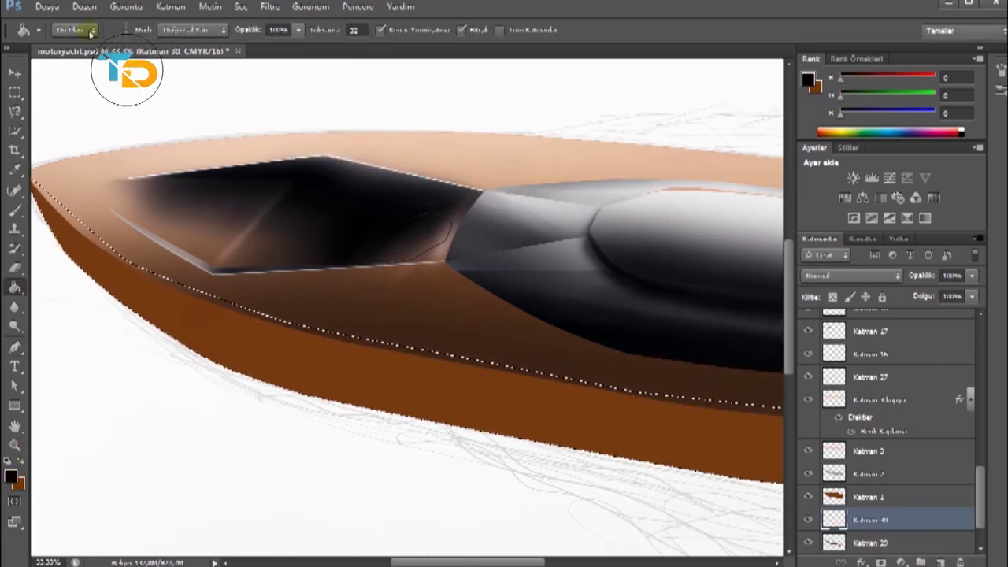
{"action": "key", "text": "b"}
{"action": "left_click", "coordinate": [75, 30]}
{"action": "left_click", "coordinate": [398, 30]}
{"action": "left_click_drag", "start_coordinate": [398, 47], "coordinate": [368, 55]}
{"action": "left_click", "coordinate": [75, 30]}
{"action": "type", "text": "300"}
{"action": "key", "text": "Return"}
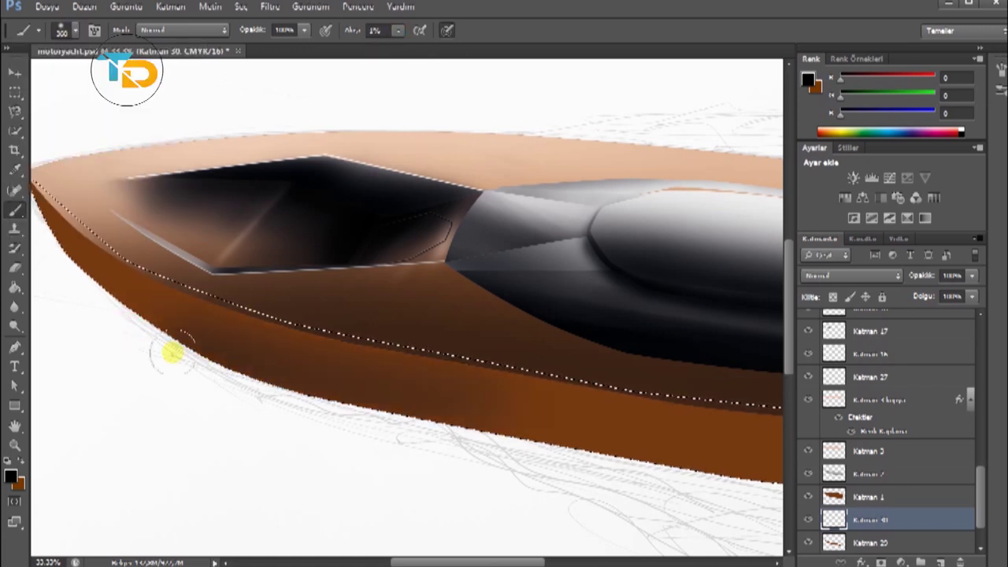
{"action": "key", "text": "ctrl+minus"}
{"action": "key", "text": "ctrl+minus"}
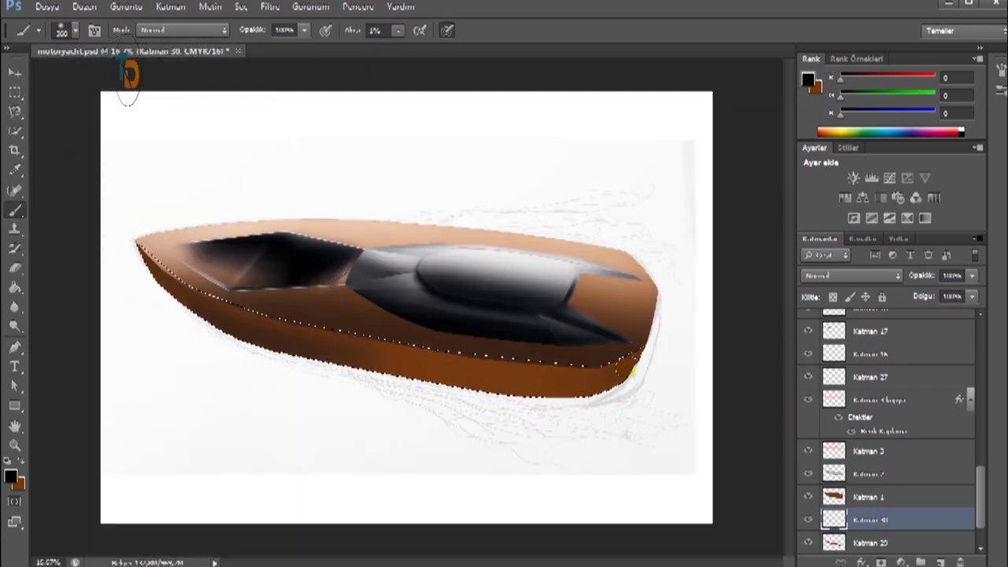
{"action": "left_click_drag", "start_coordinate": [503, 399], "coordinate": [603, 400]}
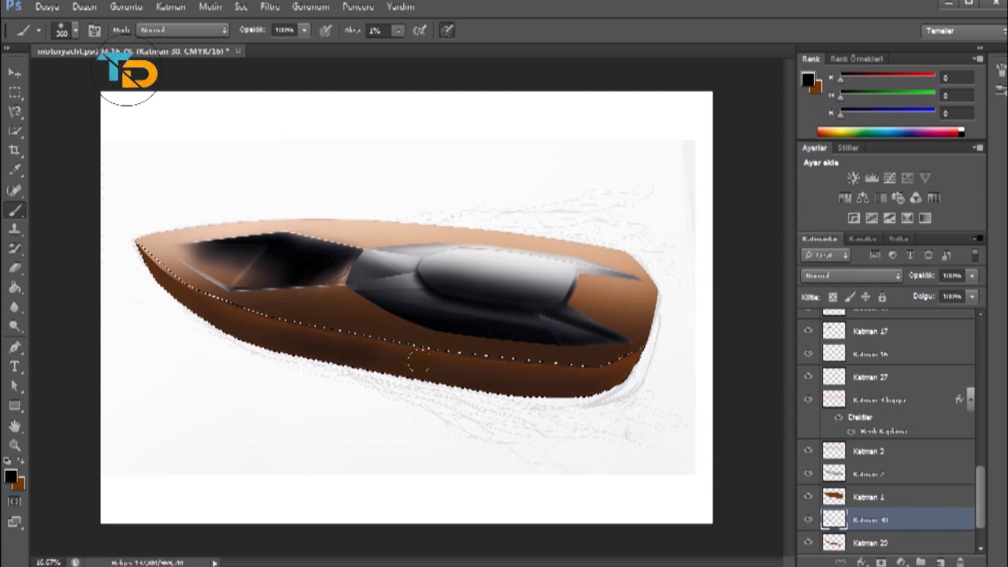
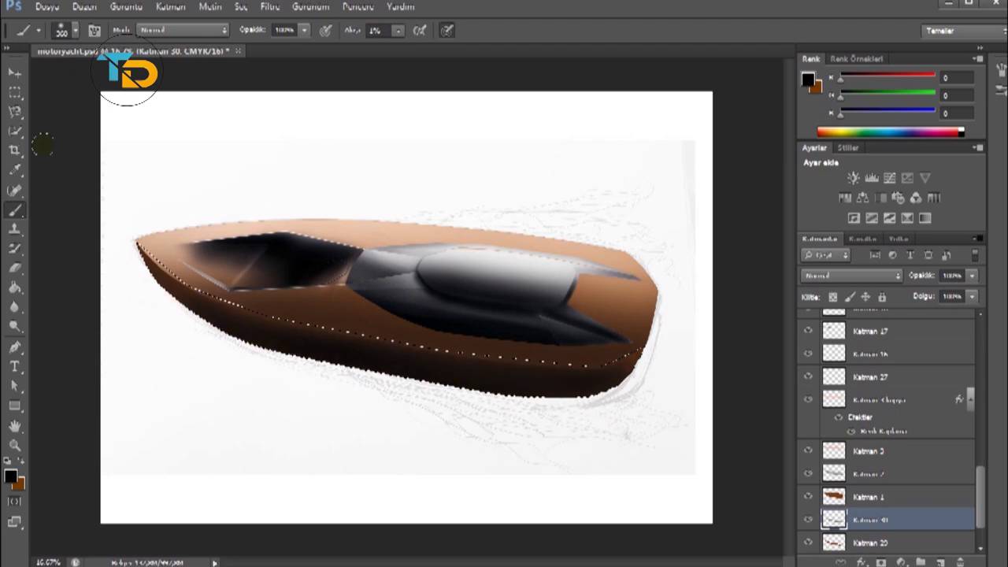
Brush faint orange (230,140,60) glow marks along the hull edge, then deselect the hull.
{"action": "left_click", "coordinate": [10, 475]}
{"action": "left_click", "coordinate": [540, 342]}
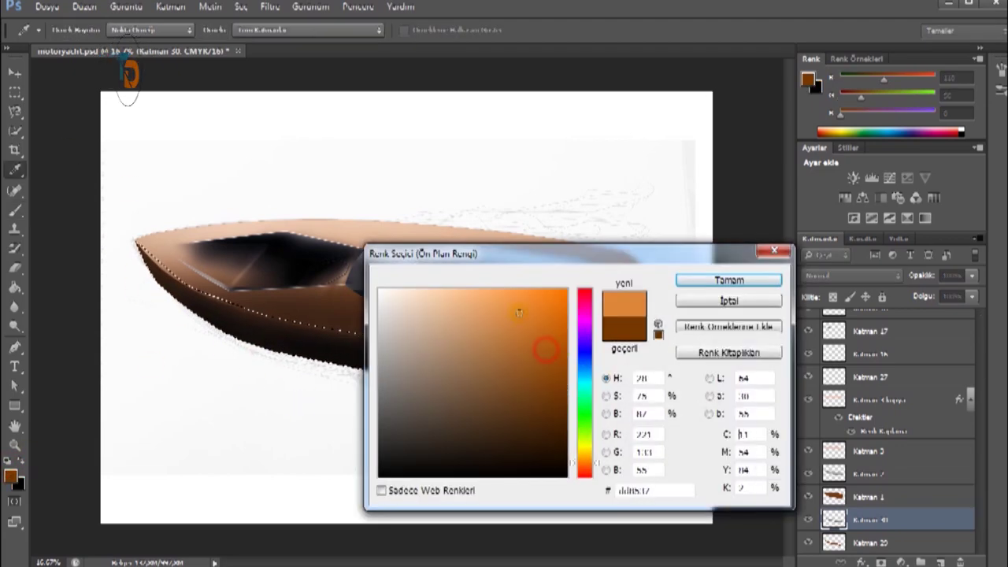
{"action": "left_click", "coordinate": [697, 278]}
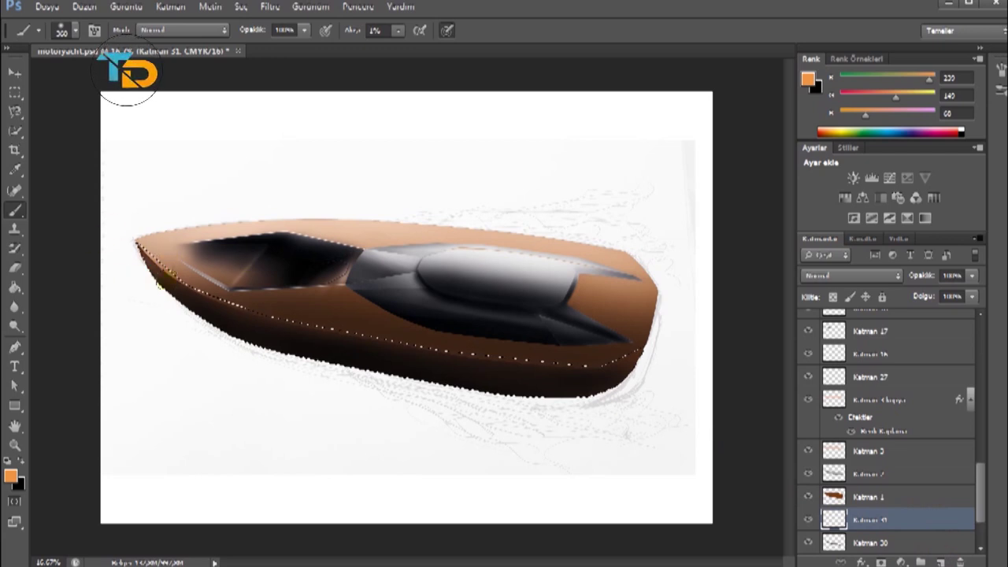
{"action": "left_click_drag", "start_coordinate": [119, 247], "coordinate": [272, 311]}
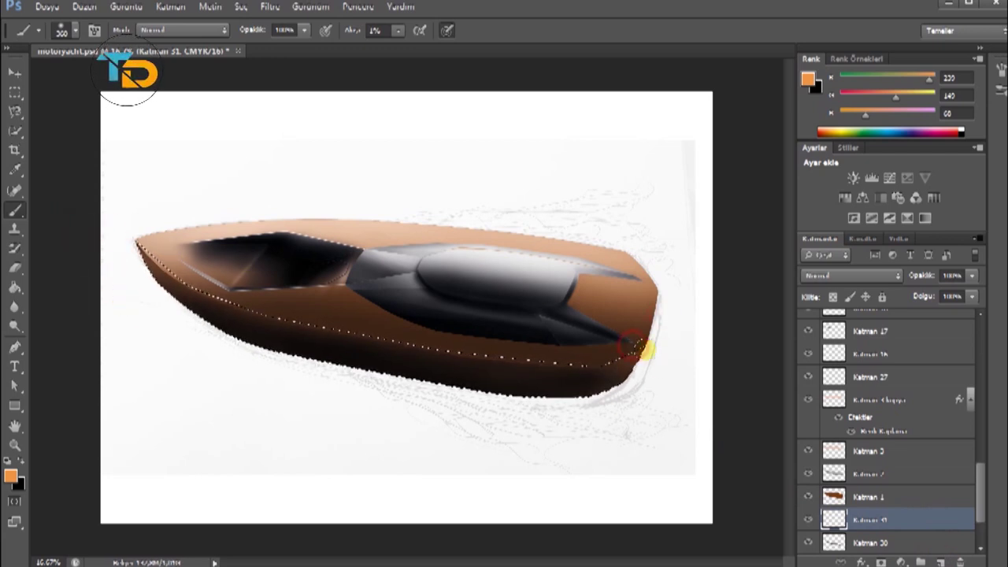
{"action": "key", "text": "m"}
{"action": "left_click", "coordinate": [604, 276]}
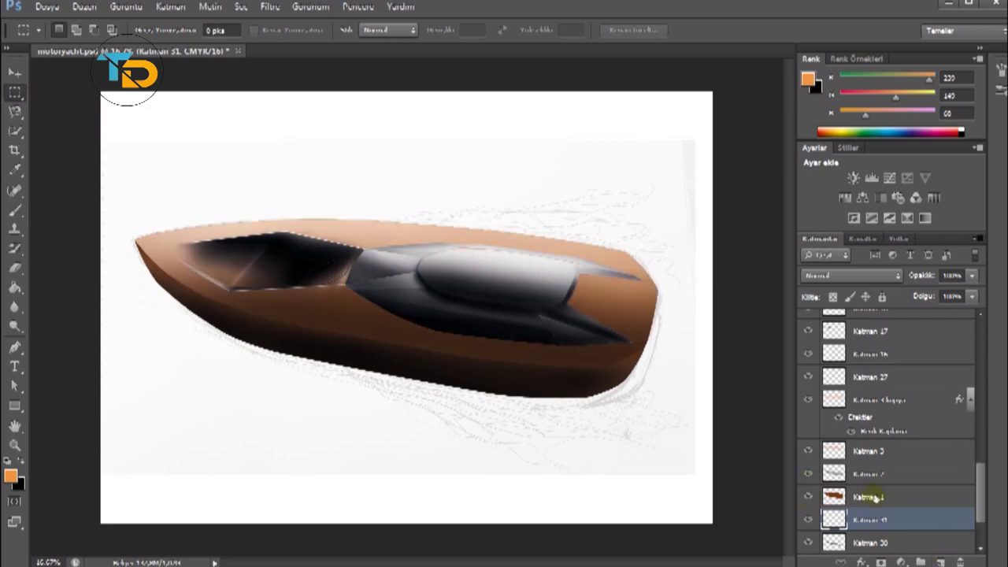
Enable Bevel & Emboss on Katman 1 with an outer bevel style.
{"action": "right_click", "coordinate": [873, 496]}
{"action": "left_click", "coordinate": [891, 7]}
{"action": "left_click", "coordinate": [536, 378]}
{"action": "left_click", "coordinate": [762, 366]}
{"action": "left_click", "coordinate": [760, 381]}
{"action": "left_click_drag", "start_coordinate": [727, 435], "coordinate": [739, 435]}
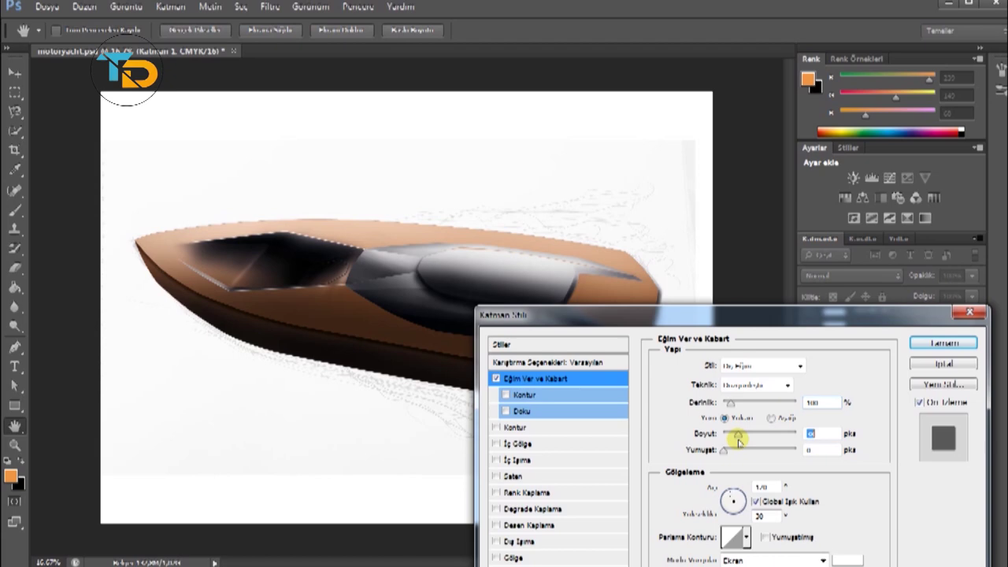
Set the bevel direction to Down and shrink its size to about 7 px.
{"action": "left_click_drag", "start_coordinate": [551, 314], "coordinate": [770, 305]}
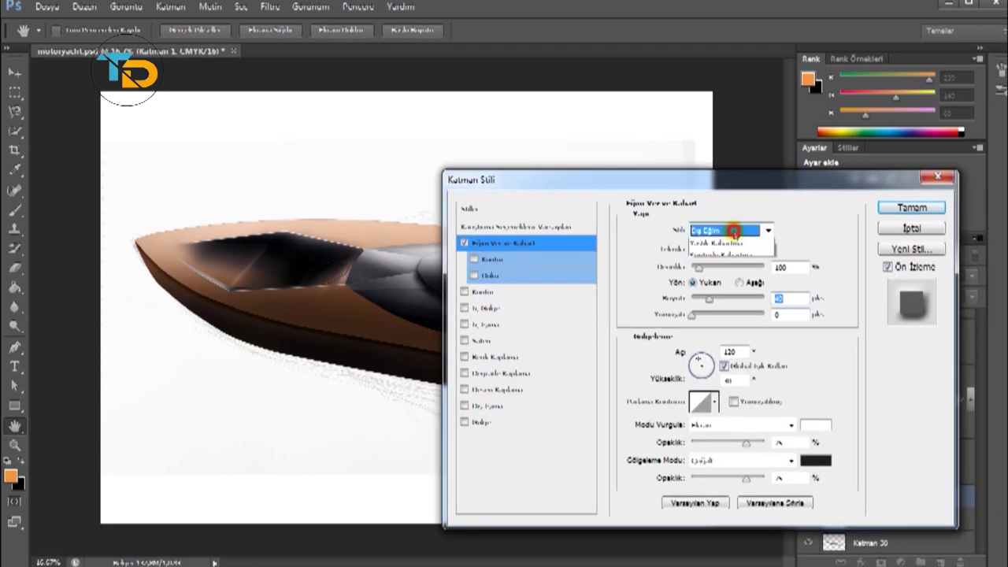
{"action": "left_click", "coordinate": [740, 282]}
{"action": "left_click_drag", "start_coordinate": [706, 303], "coordinate": [696, 299]}
{"action": "left_click", "coordinate": [692, 282]}
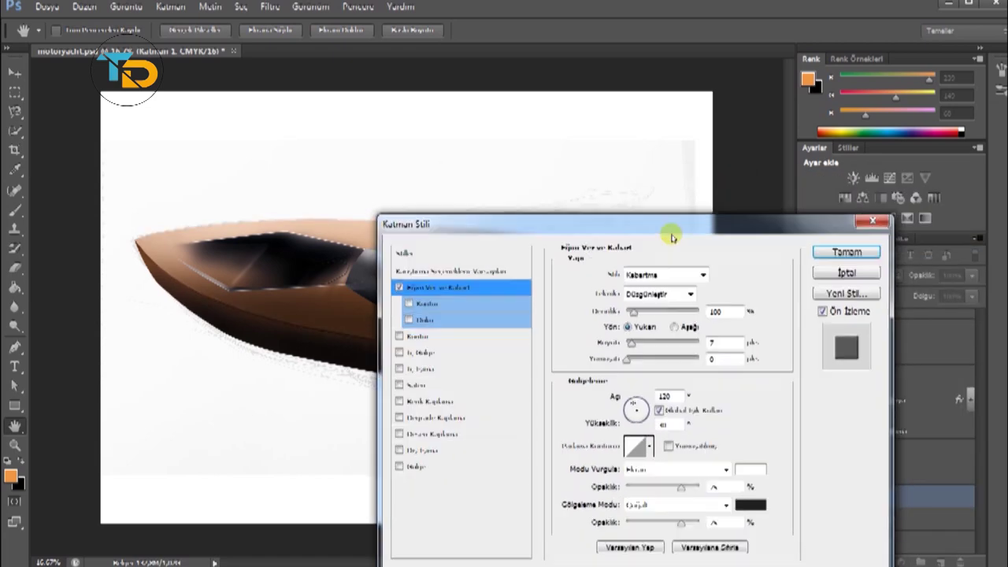
{"action": "left_click", "coordinate": [669, 329]}
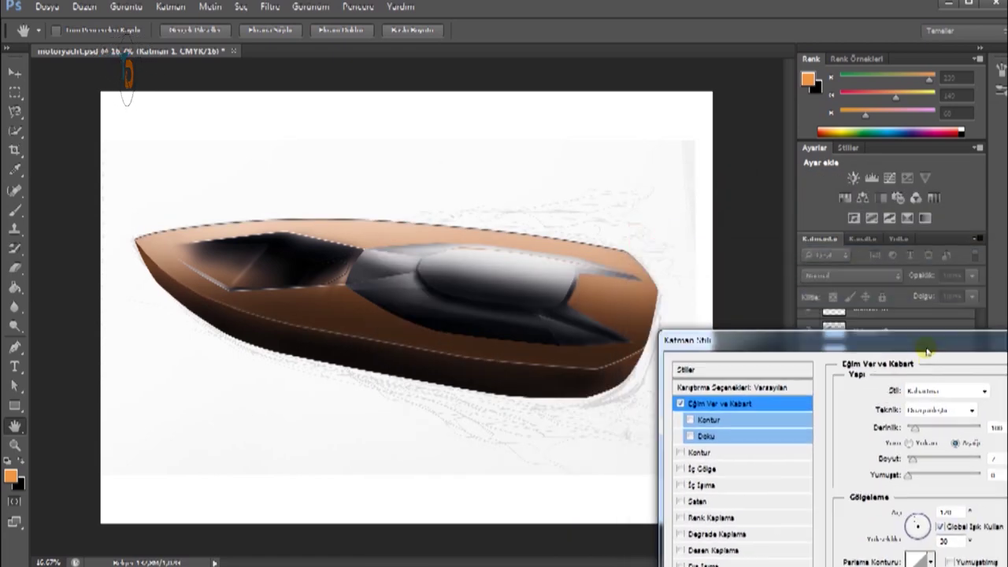
{"action": "left_click_drag", "start_coordinate": [762, 315], "coordinate": [757, 317]}
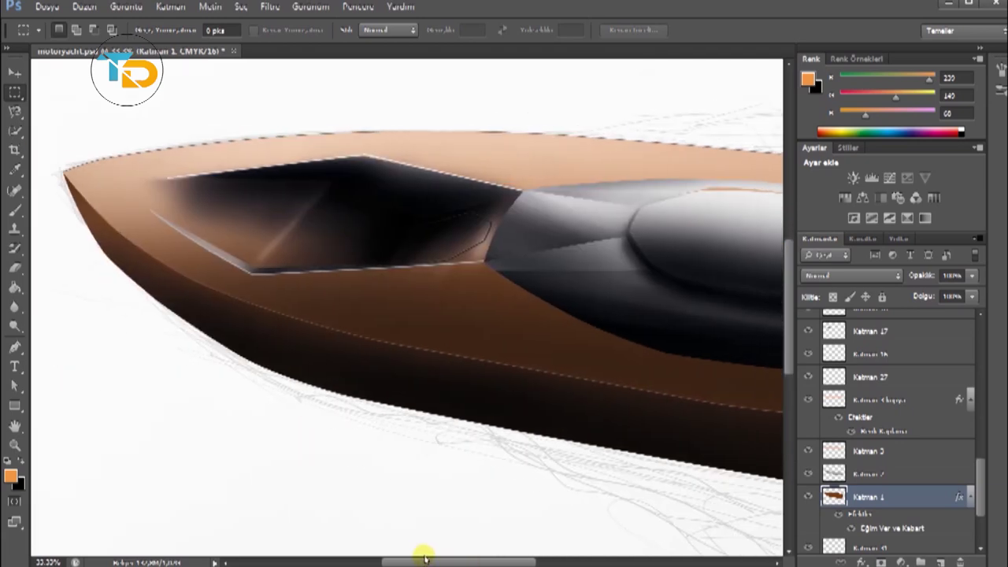
{"action": "mouse_move", "coordinate": [424, 558]}
{"action": "left_mouse_down"}
{"action": "mouse_move", "coordinate": [482, 555]}
{"action": "mouse_move", "coordinate": [426, 557]}
{"action": "left_mouse_up"}
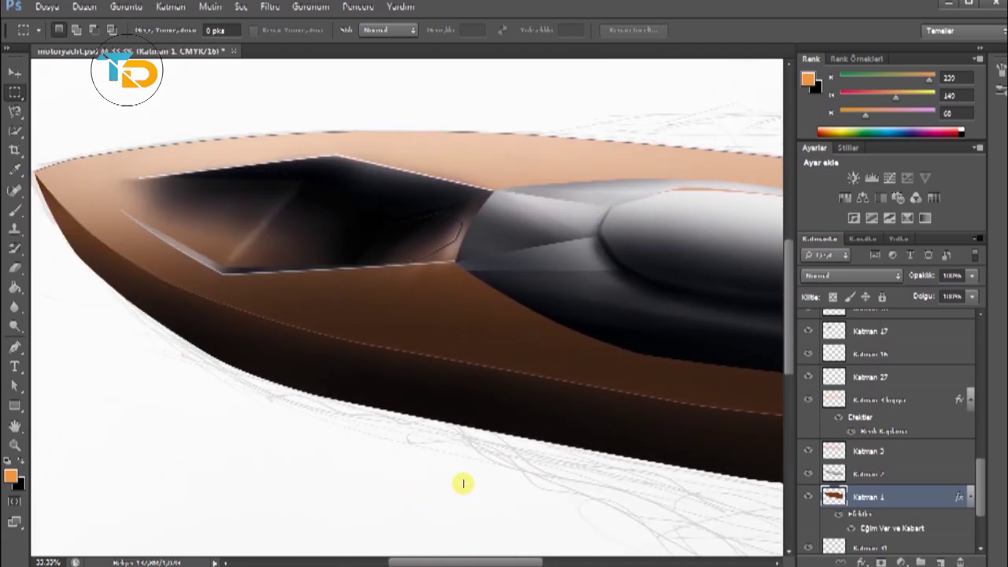
Add a new layer and start a Pen path along the hull's front edge.
{"action": "left_click", "coordinate": [941, 561], "text": "ctrl"}
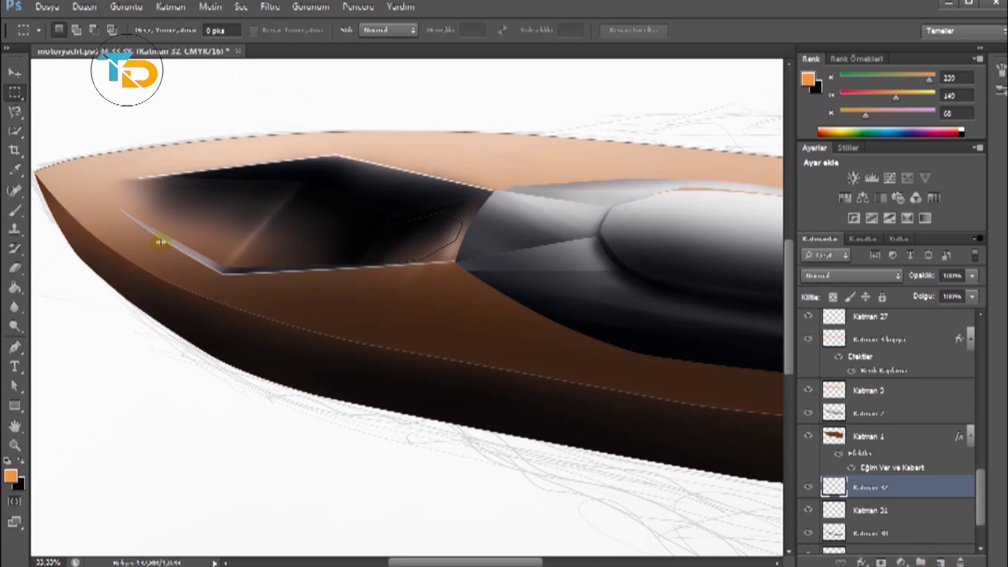
{"action": "left_click", "coordinate": [15, 347]}
{"action": "left_click_drag", "start_coordinate": [39, 180], "coordinate": [67, 216]}
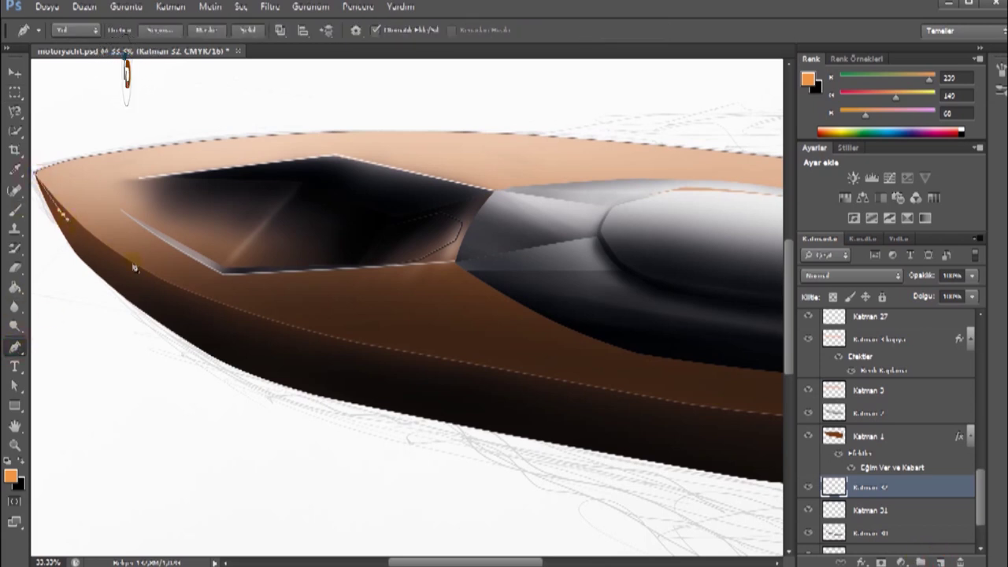
{"action": "left_click", "coordinate": [120, 258]}
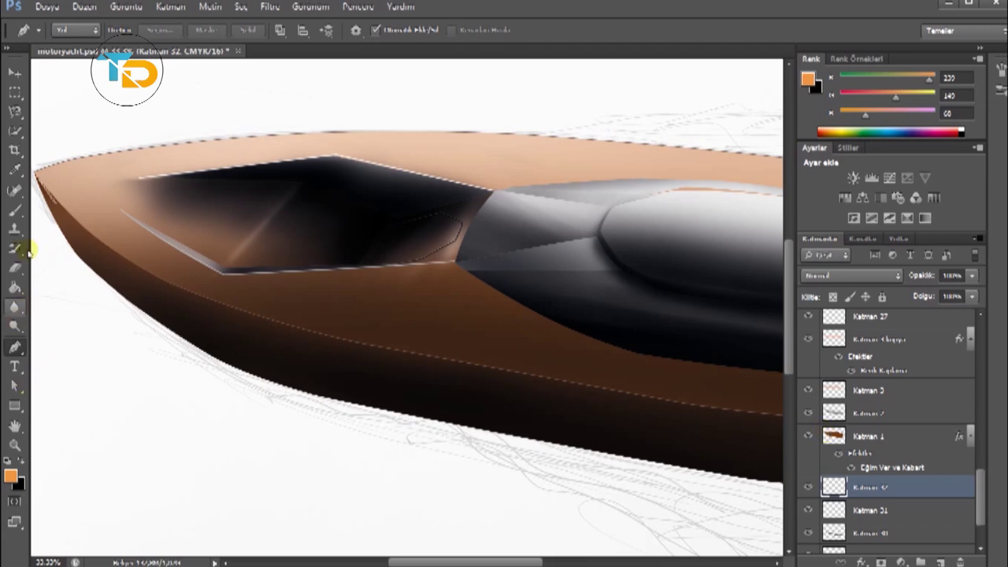
Duplicate the Katman 1 hull band and nudge the copy slightly down.
{"action": "left_click", "coordinate": [441, 355], "text": "ctrl"}
{"action": "key", "text": "v"}
{"action": "left_click_drag", "start_coordinate": [354, 335], "coordinate": [355, 331]}
{"action": "scroll", "coordinate": [354, 335], "scroll_direction": "right", "scroll_amount": 5}
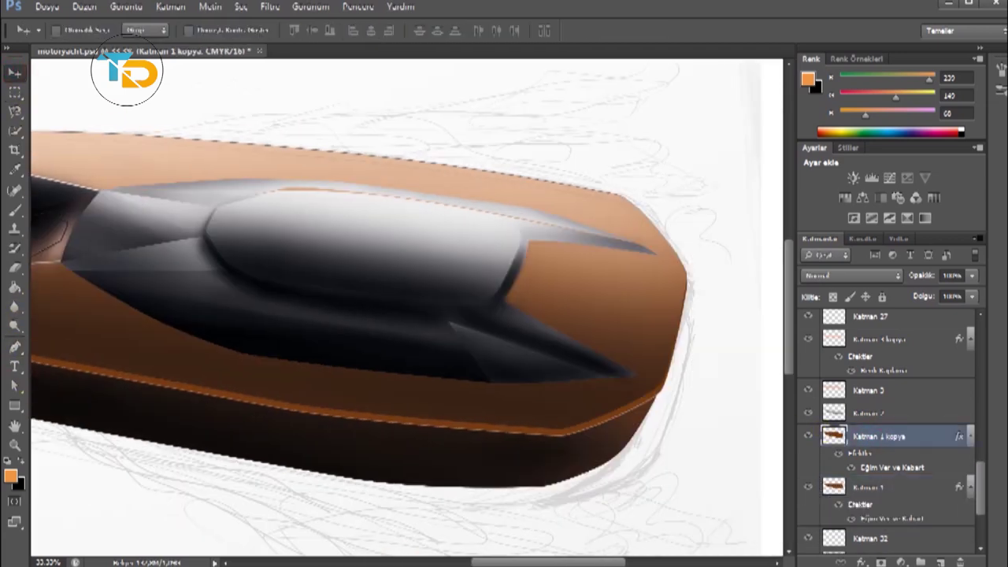
{"action": "scroll", "coordinate": [394, 315], "scroll_direction": "left", "scroll_amount": 5}
Give the Katman 1 copy a grey Color Overlay.
{"action": "right_click", "coordinate": [918, 437]}
{"action": "left_click", "coordinate": [956, 15]}
{"action": "left_click", "coordinate": [560, 372]}
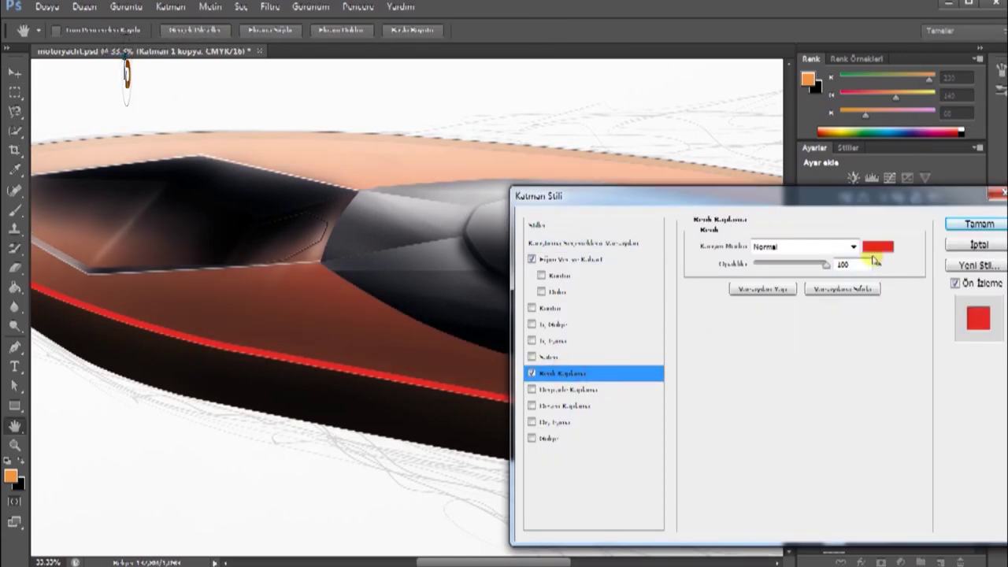
{"action": "left_click", "coordinate": [878, 247]}
{"action": "left_click", "coordinate": [337, 401]}
{"action": "key", "text": "Return"}
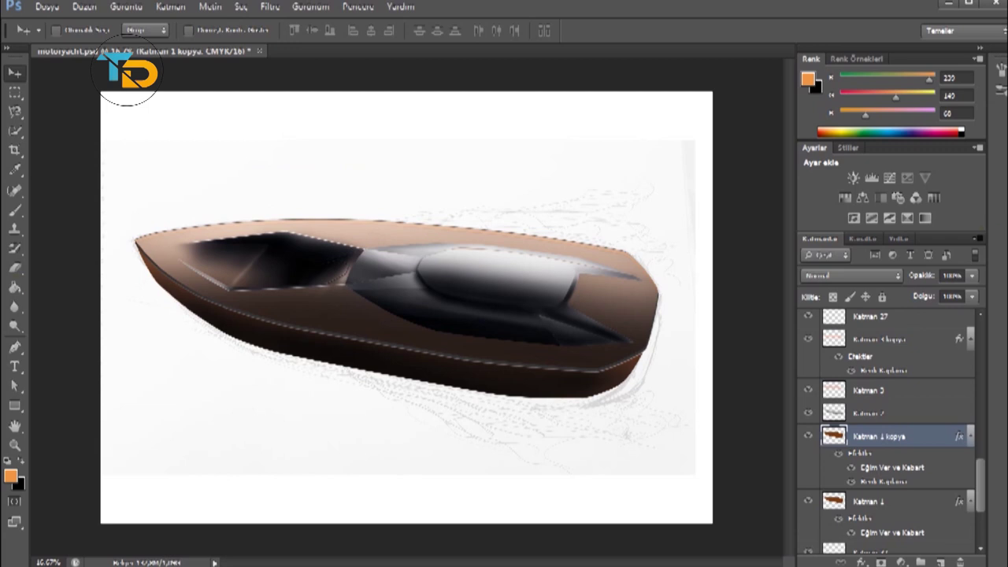
Select the Eraser tool and its brush.
{"action": "key", "text": "e"}
{"action": "left_click", "coordinate": [67, 30]}
{"action": "left_click", "coordinate": [310, 237]}
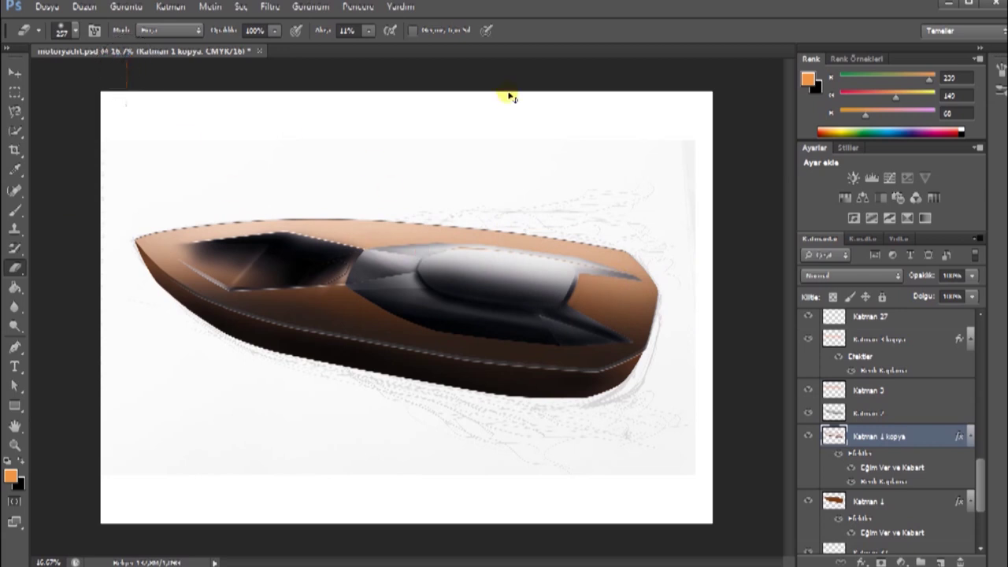
Zoom in and add a new empty layer above Katman 3 kopya.
{"action": "key", "text": "ctrl+plus"}
{"action": "key", "text": "ctrl+plus"}
{"action": "left_click_drag", "start_coordinate": [514, 561], "coordinate": [562, 561]}
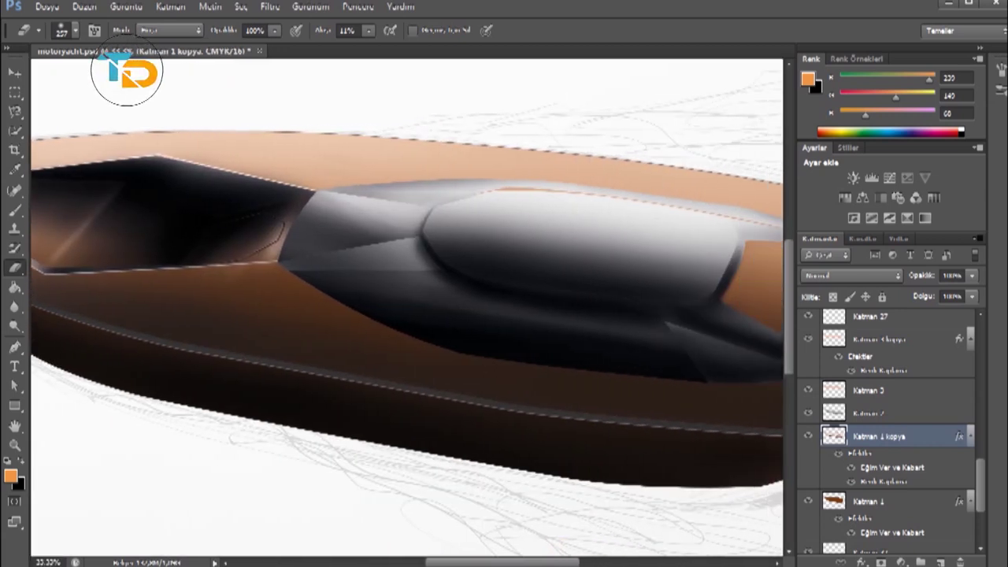
{"action": "left_click_drag", "start_coordinate": [983, 467], "coordinate": [984, 400]}
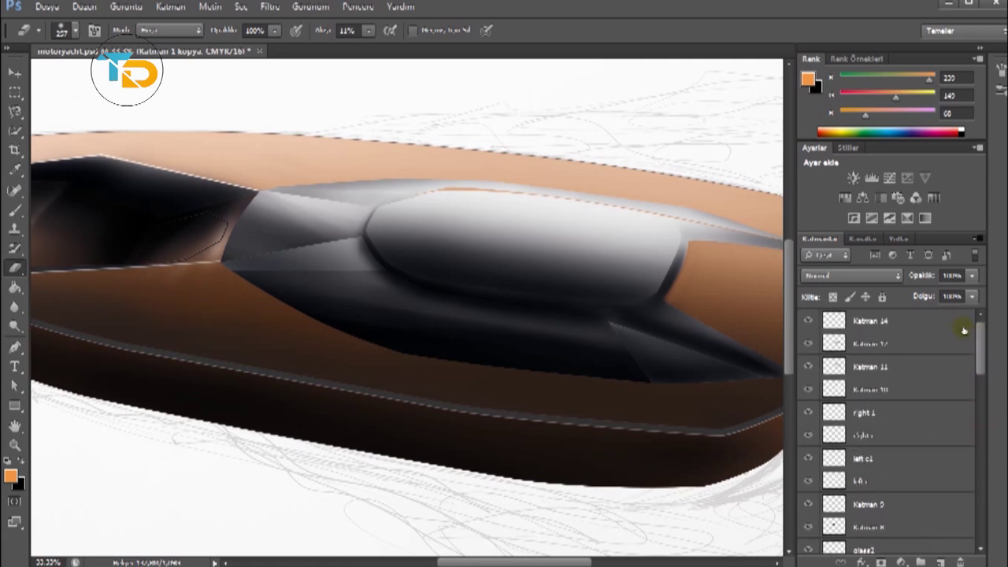
{"action": "left_click_drag", "start_coordinate": [982, 399], "coordinate": [976, 473]}
{"action": "left_click", "coordinate": [895, 437]}
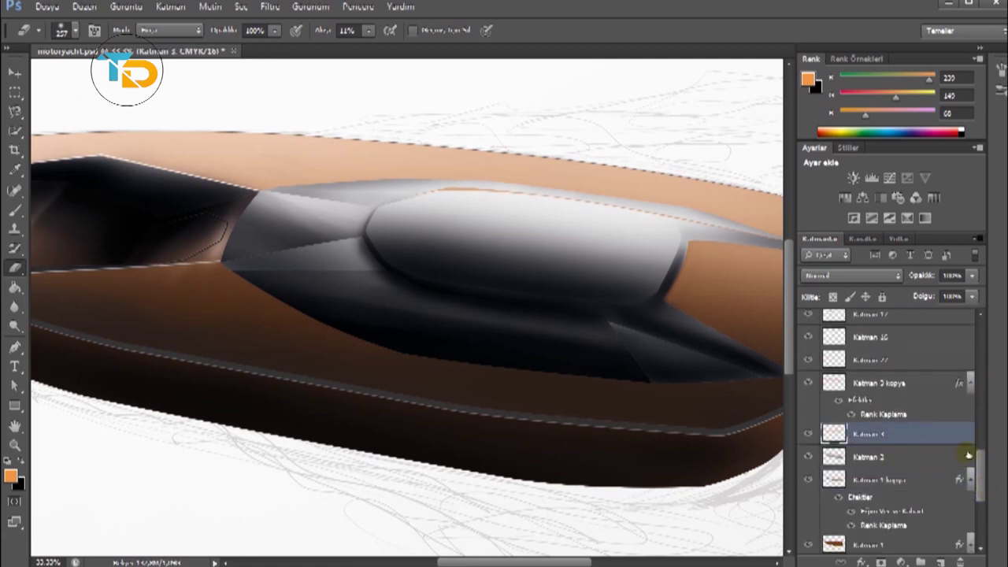
{"action": "left_click", "coordinate": [890, 384]}
{"action": "left_click", "coordinate": [807, 383]}
{"action": "left_click", "coordinate": [808, 383]}
{"action": "scroll", "coordinate": [979, 444], "scroll_direction": "up", "scroll_amount": 3}
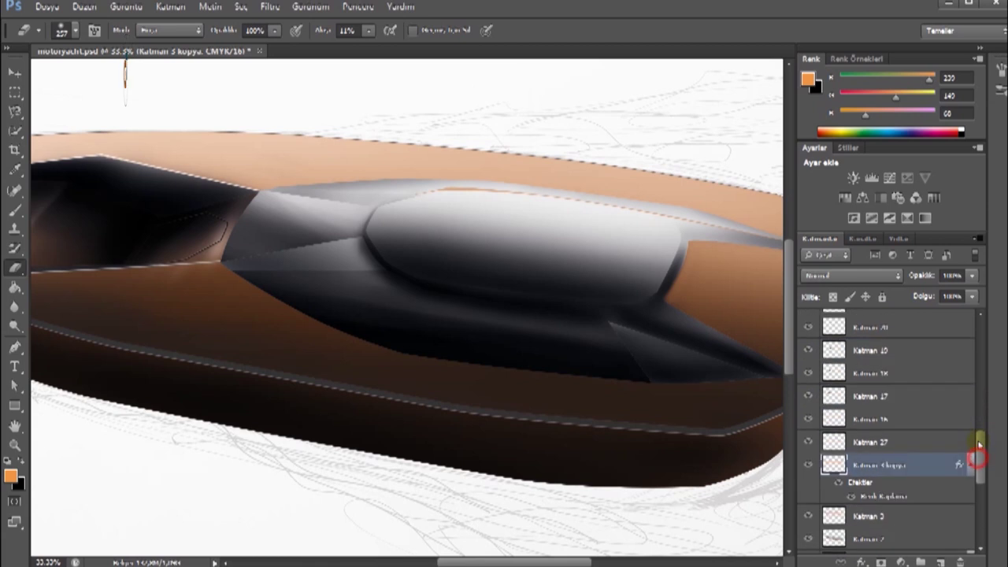
{"action": "left_click", "coordinate": [940, 562]}
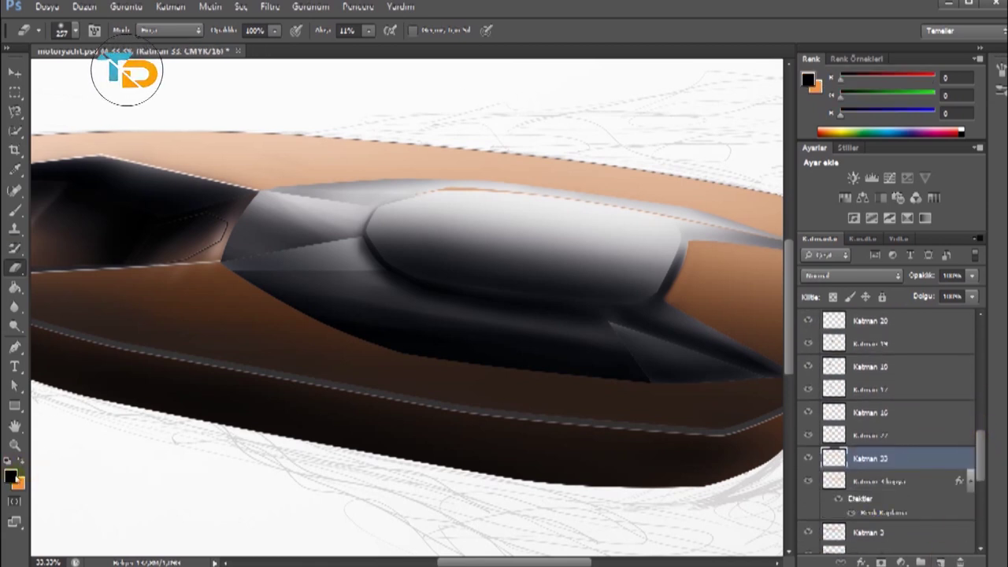
Paint soft black shading on the lower hull with a 107 px brush at 4% flow.
{"action": "key", "text": "x"}
{"action": "key", "text": "b"}
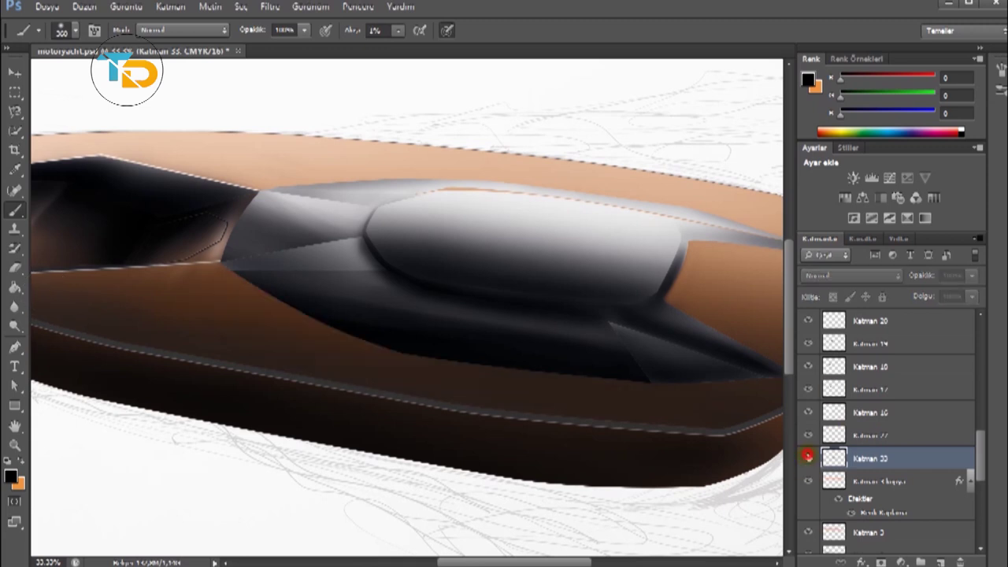
{"action": "left_click", "coordinate": [75, 30]}
{"action": "key", "text": "Return"}
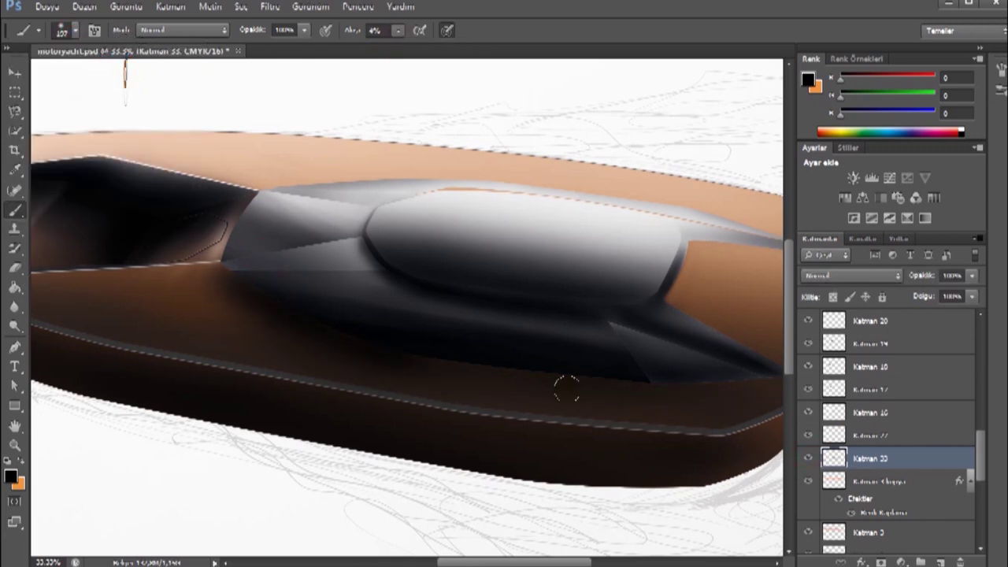
{"action": "left_click_drag", "start_coordinate": [333, 360], "coordinate": [186, 281]}
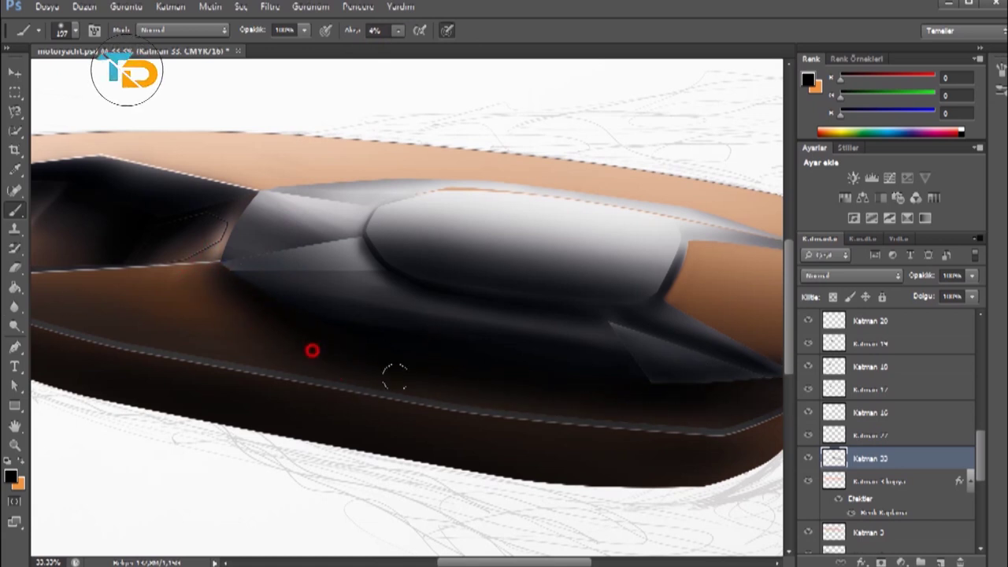
{"action": "key", "text": "ctrl+minus"}
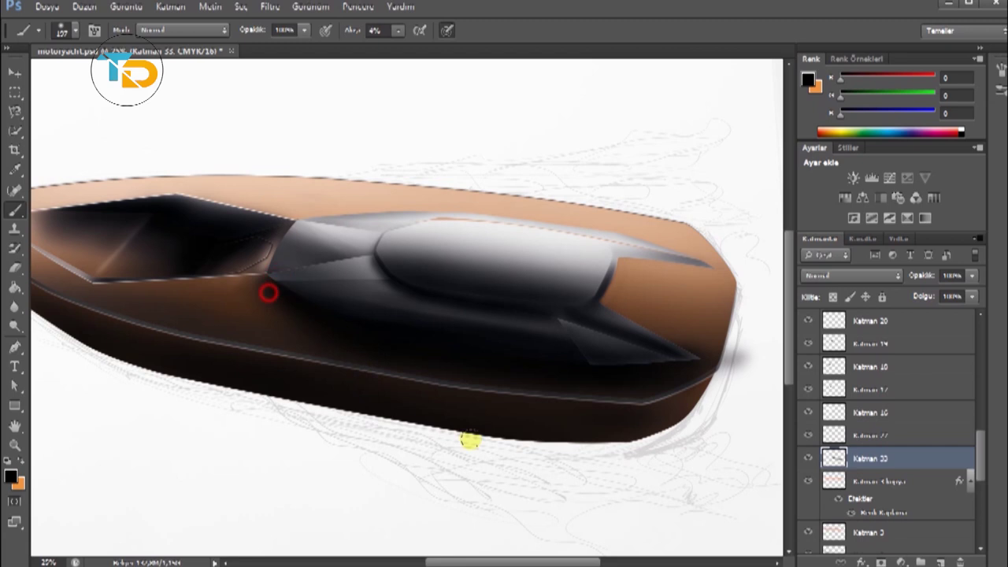
Trace a Pen path along the hull's lower strip and convert it to a selection.
{"action": "left_click", "coordinate": [13, 344]}
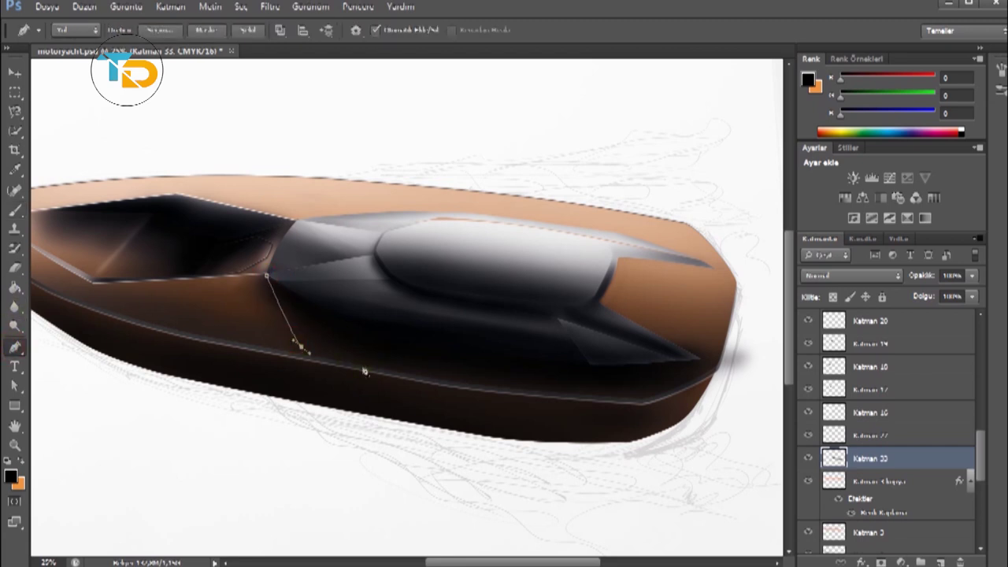
{"action": "left_click", "coordinate": [477, 383]}
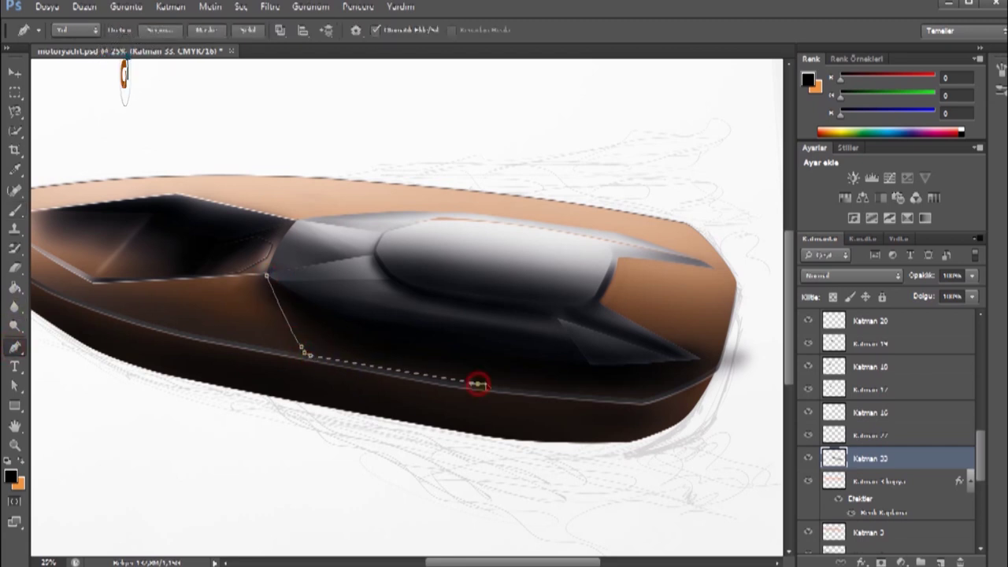
{"action": "left_click", "coordinate": [618, 398]}
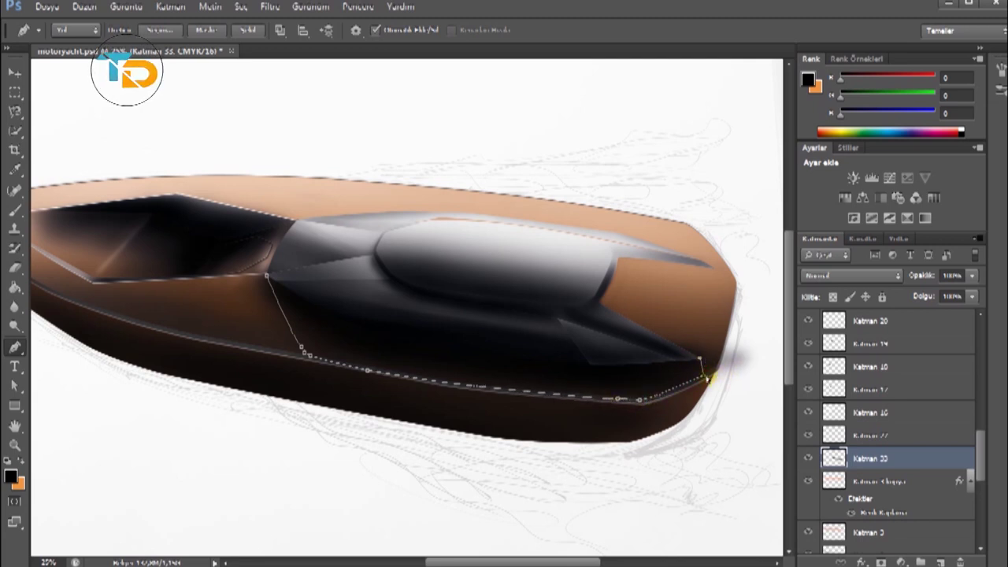
{"action": "left_click", "coordinate": [268, 275]}
{"action": "right_click", "coordinate": [219, 236]}
{"action": "left_click", "coordinate": [259, 301]}
{"action": "left_click", "coordinate": [650, 108]}
Erase the Katman 35 shading back to the cabin outline and add a new empty layer.
{"action": "key", "text": "e"}
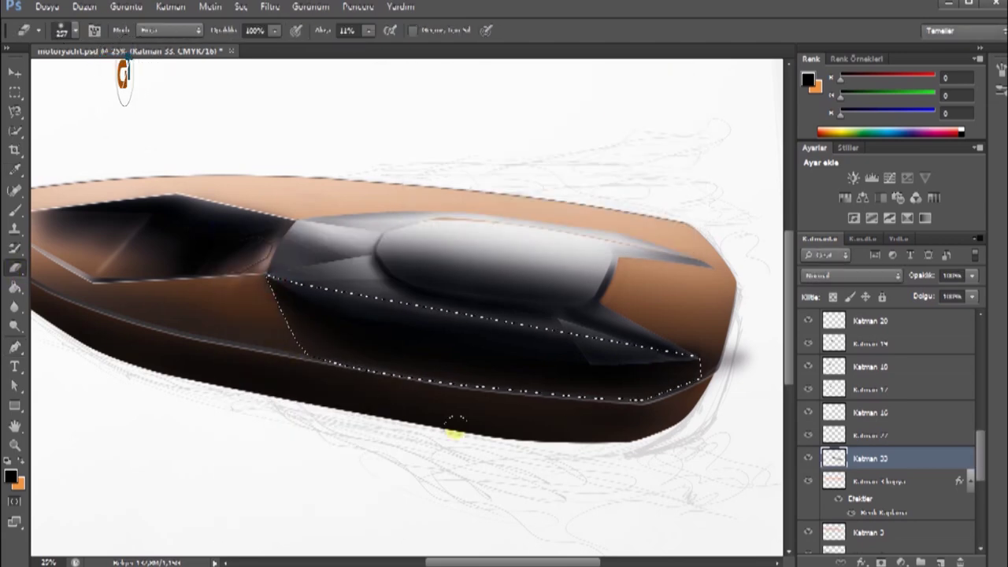
{"action": "key", "text": "m"}
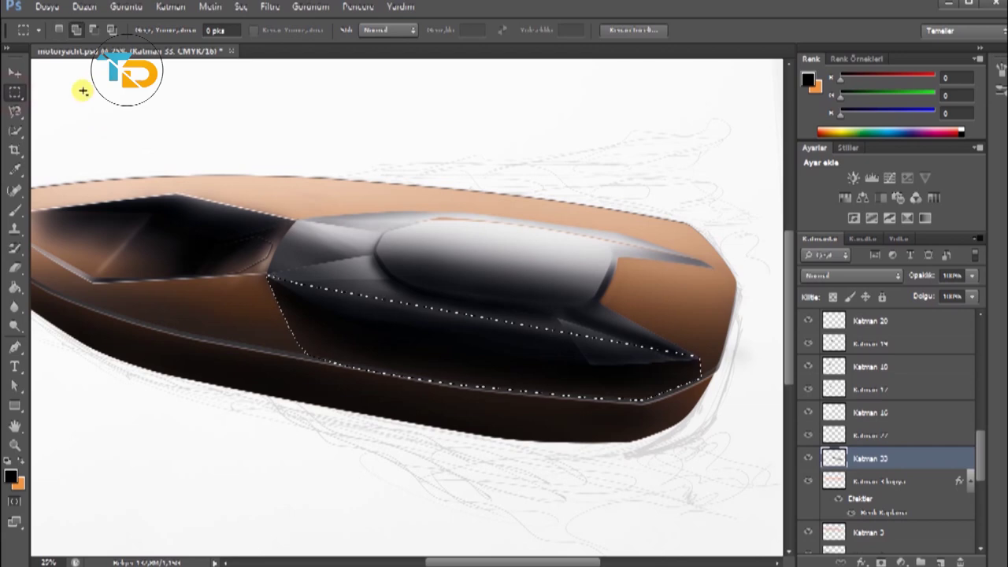
{"action": "key", "text": "ctrl+minus"}
{"action": "key", "text": "ctrl+plus"}
{"action": "key", "text": "ctrl+plus"}
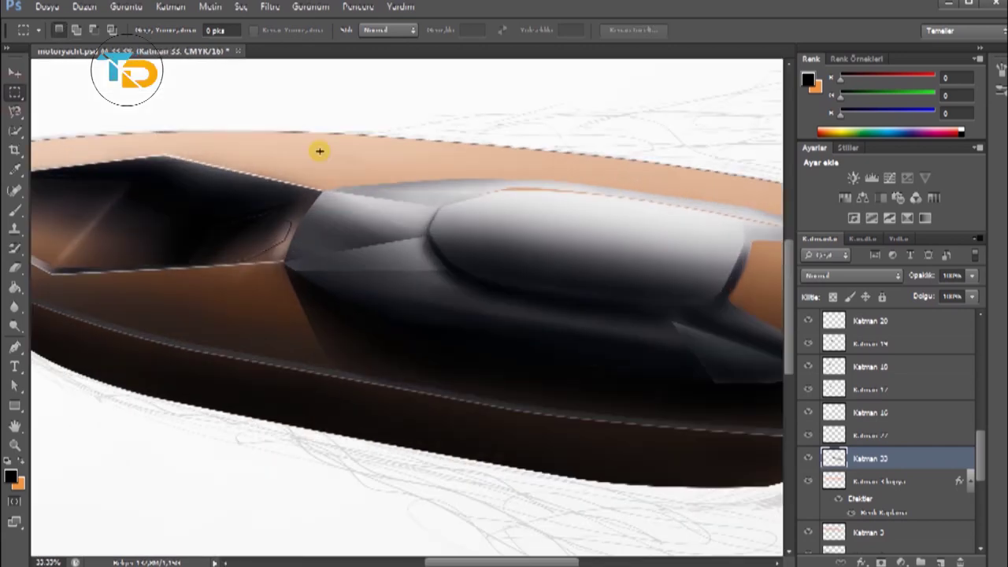
{"action": "key", "text": "e"}
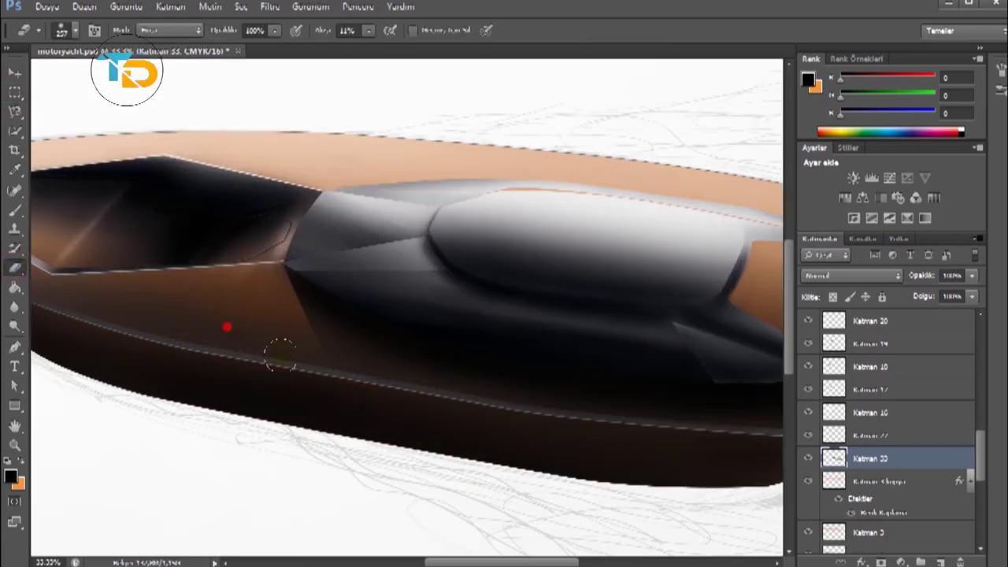
{"action": "key", "text": "ctrl+minus"}
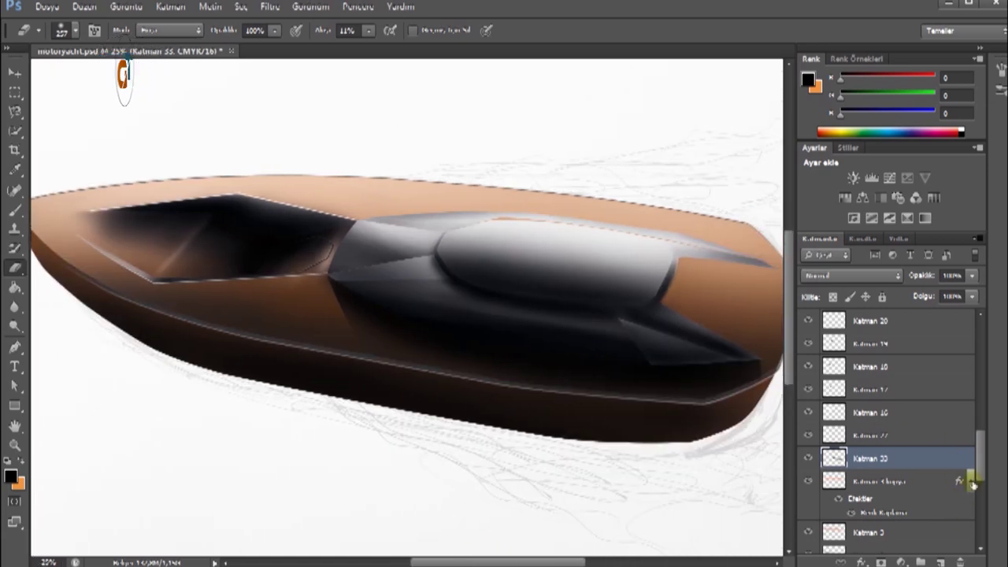
{"action": "left_click", "coordinate": [940, 561]}
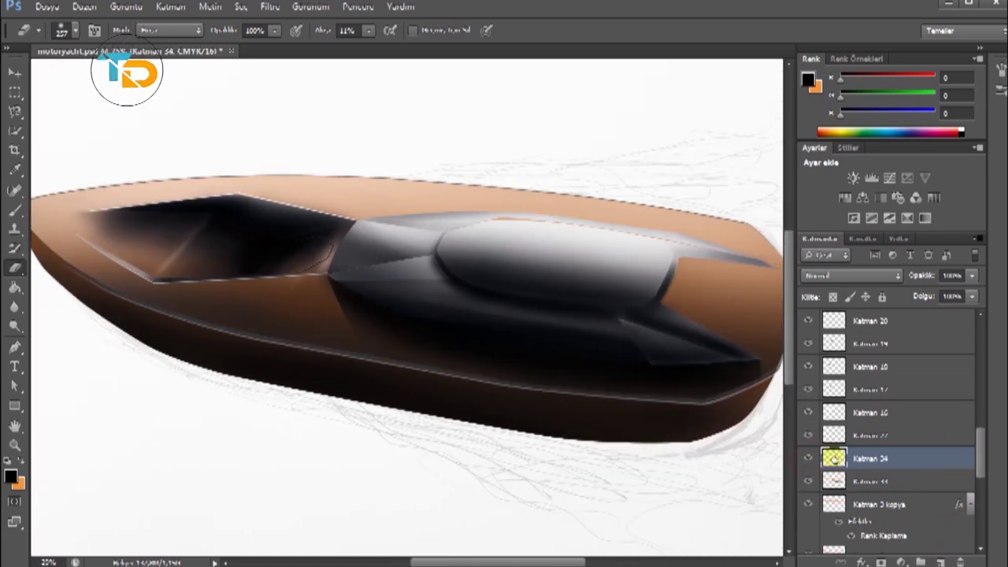
Add a new empty layer above the chosen upper layer.
{"action": "scroll", "coordinate": [889, 410], "scroll_direction": "up", "scroll_amount": 5}
{"action": "left_click", "coordinate": [909, 388]}
{"action": "left_click", "coordinate": [904, 342]}
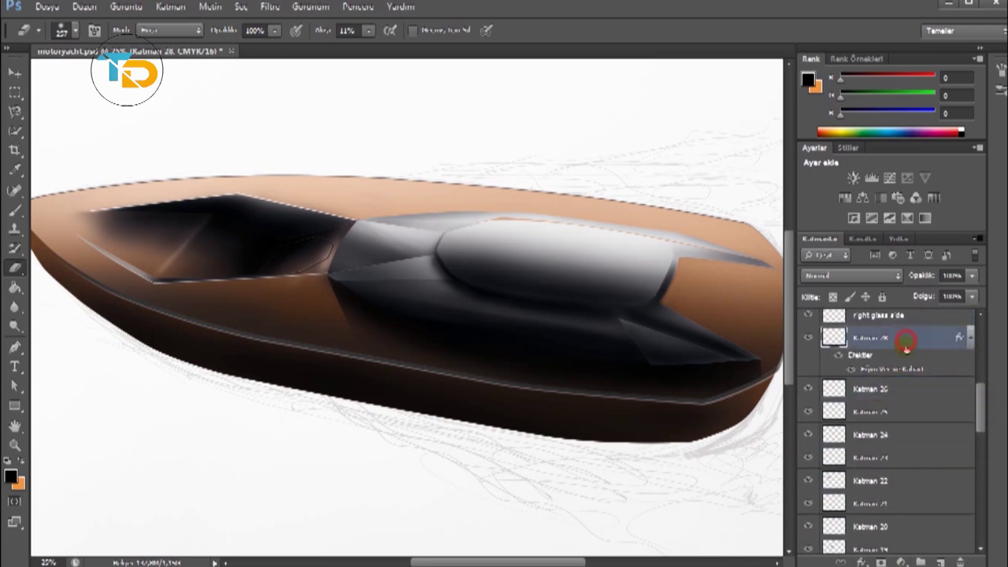
{"action": "left_click", "coordinate": [941, 560]}
{"action": "key", "text": "p"}
{"action": "scroll", "coordinate": [411, 530], "scroll_direction": "left", "scroll_amount": 3}
Draw an open Pen path along the cockpit's front edge near the bow.
{"action": "left_click", "coordinate": [312, 240]}
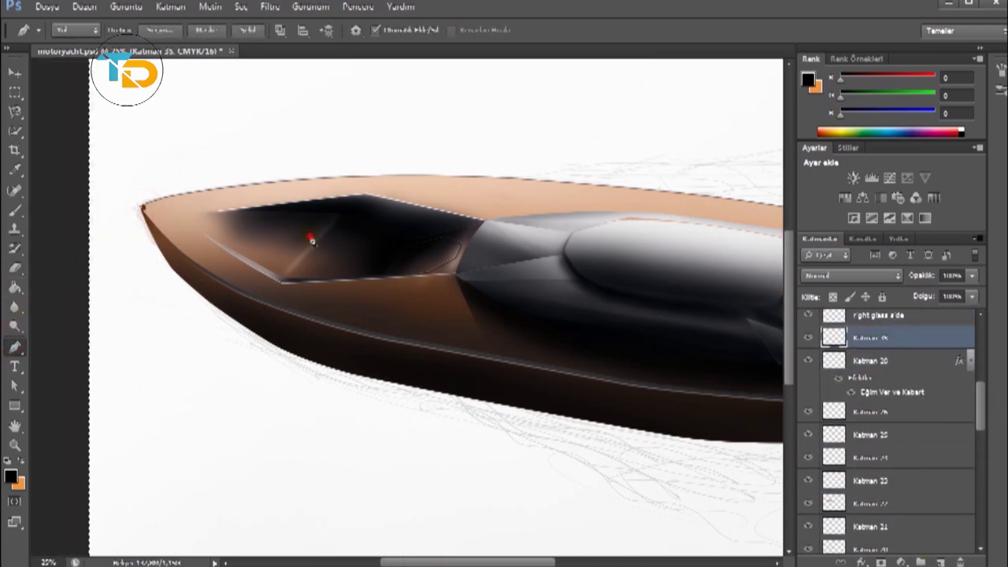
{"action": "scroll", "coordinate": [315, 241], "scroll_direction": "down", "scroll_amount": 1}
{"action": "scroll", "coordinate": [337, 231], "scroll_direction": "up", "scroll_amount": 2}
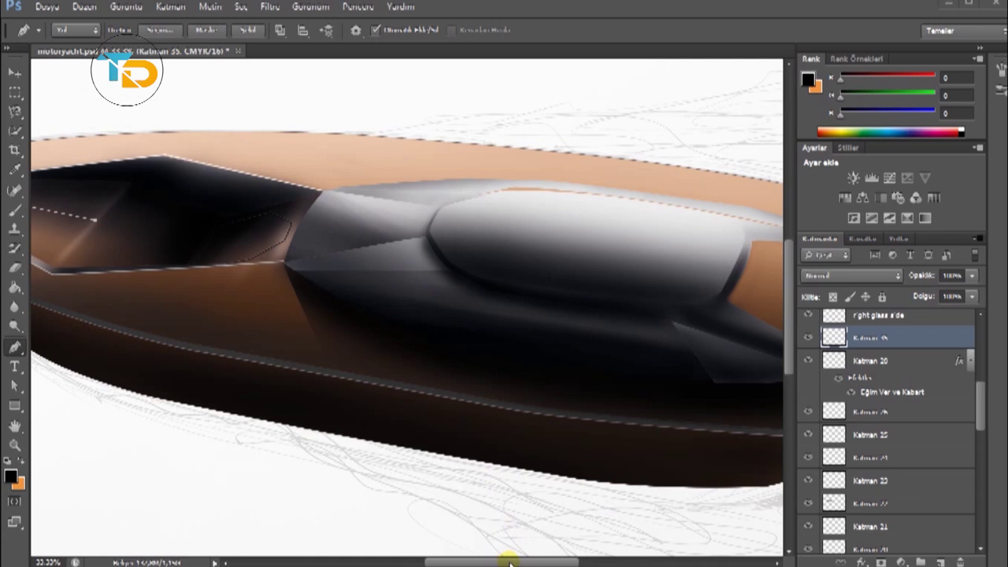
{"action": "left_click_drag", "start_coordinate": [510, 561], "coordinate": [462, 562]}
{"action": "left_click", "coordinate": [315, 222]}
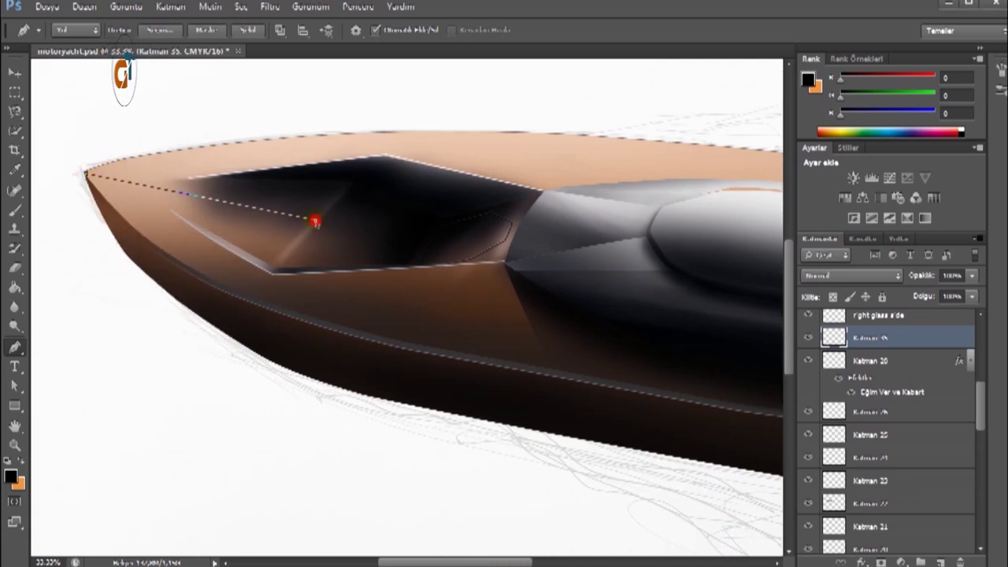
{"action": "left_click", "coordinate": [194, 181]}
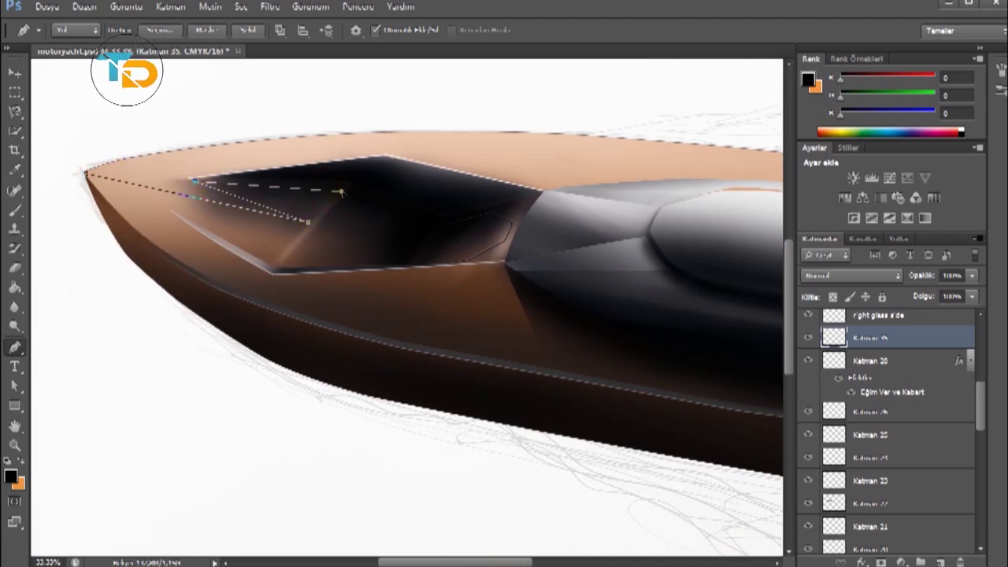
{"action": "left_click", "coordinate": [238, 182]}
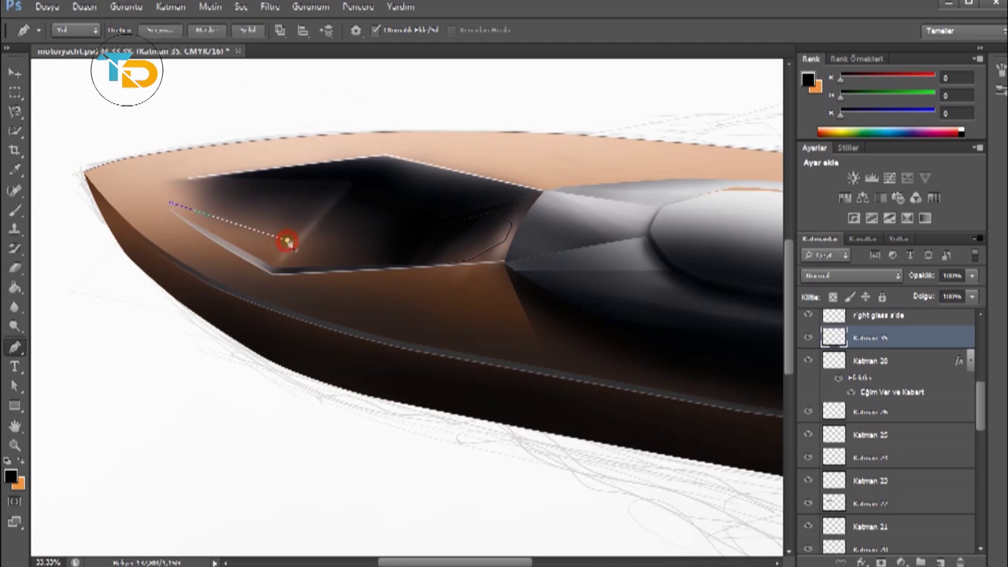
Set up a small hard round brush for stroking the path.
{"action": "right_click", "coordinate": [230, 137]}
{"action": "left_click", "coordinate": [270, 259]}
{"action": "left_click", "coordinate": [653, 136]}
{"action": "left_click", "coordinate": [14, 211]}
{"action": "left_click", "coordinate": [75, 31]}
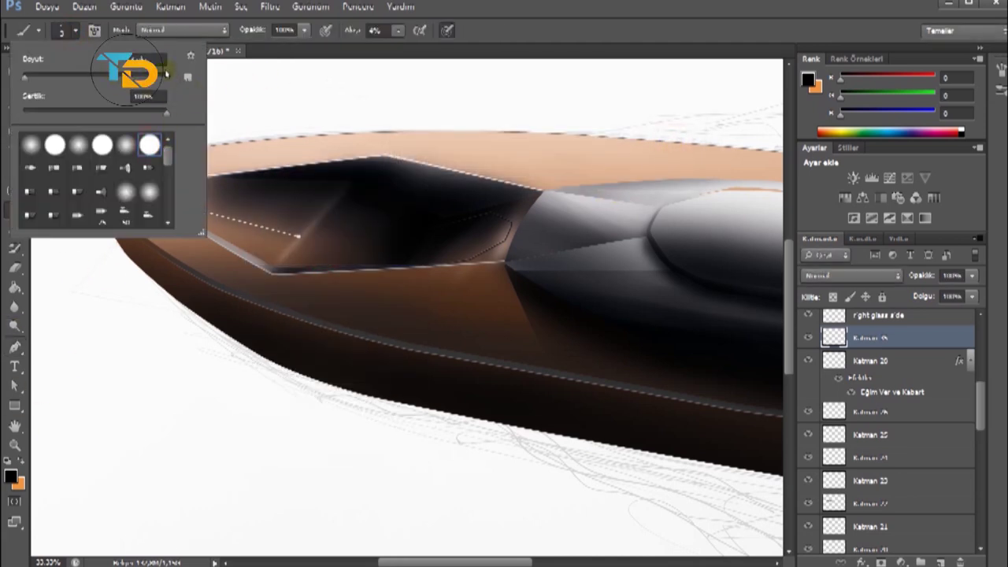
{"action": "key", "text": "Escape"}
{"action": "key", "text": "p"}
{"action": "right_click", "coordinate": [502, 117]}
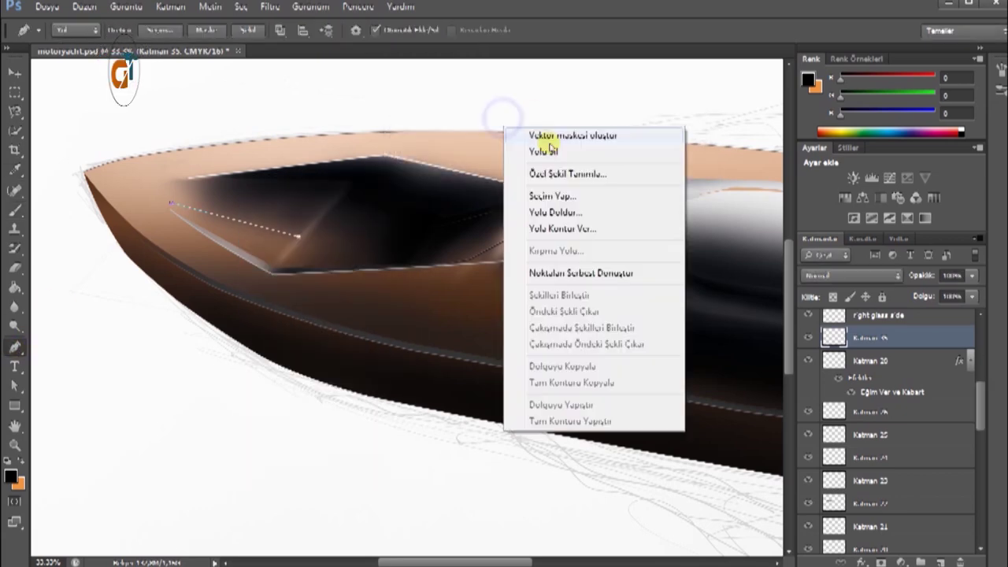
{"action": "key", "text": "Escape"}
Stroke the cockpit path with the small brush after a failed Free Transform attempt.
{"action": "left_click", "coordinate": [14, 72]}
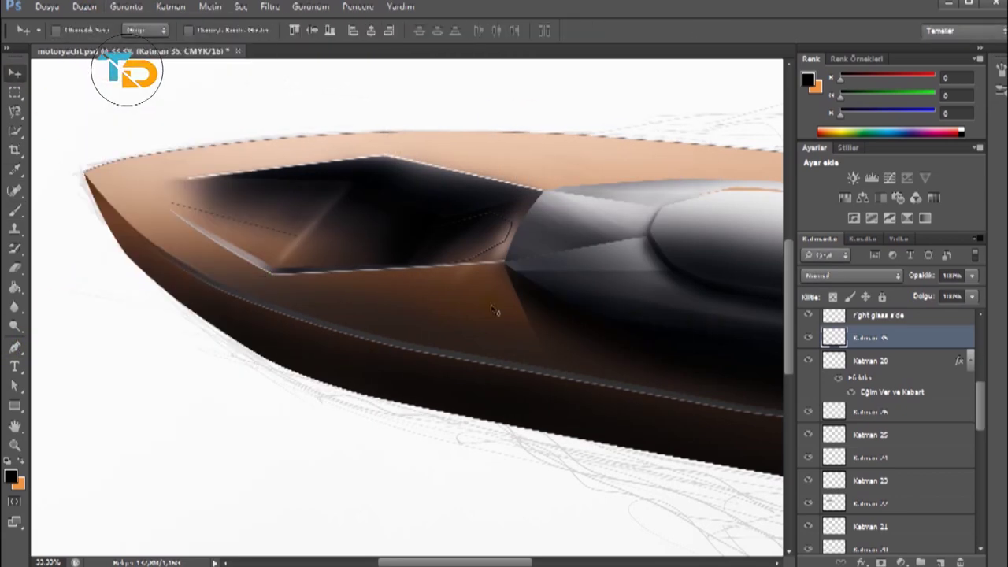
{"action": "left_click", "coordinate": [84, 6]}
{"action": "left_click", "coordinate": [202, 279]}
{"action": "key", "text": "Return"}
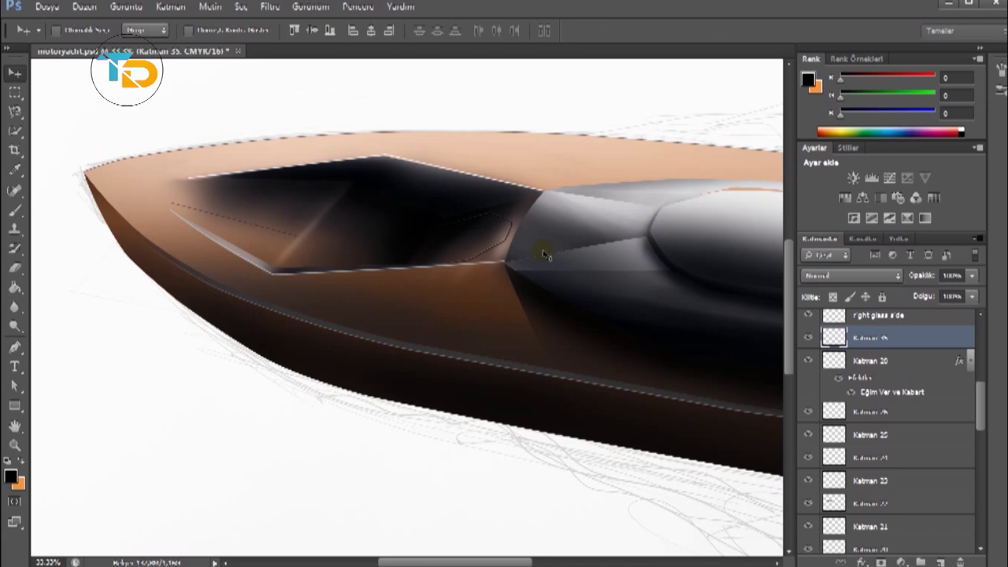
{"action": "left_click", "coordinate": [213, 228]}
{"action": "key", "text": "Return"}
{"action": "key", "text": "p"}
{"action": "right_click", "coordinate": [217, 244]}
{"action": "left_click", "coordinate": [280, 349]}
{"action": "left_click", "coordinate": [666, 144]}
Free Transform the stroked line and apply it.
{"action": "right_click", "coordinate": [562, 128]}
{"action": "left_click", "coordinate": [84, 6]}
{"action": "left_click", "coordinate": [203, 280]}
{"action": "key", "text": "ctrl+minus"}
{"action": "key", "text": "ctrl+minus"}
{"action": "key", "text": "ctrl+minus"}
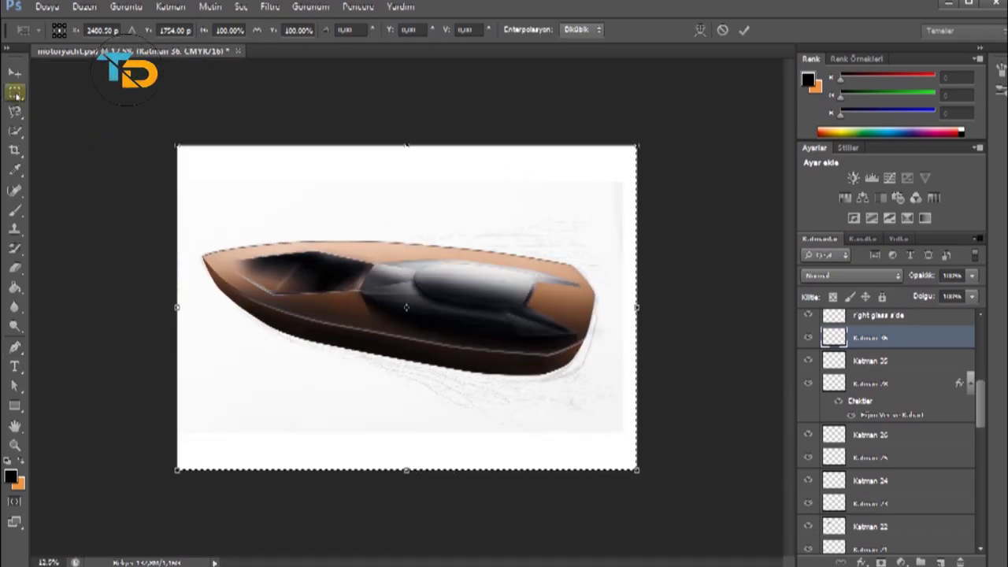
{"action": "key", "text": "Return"}
{"action": "left_click", "coordinate": [84, 7]}
{"action": "left_click", "coordinate": [147, 279]}
{"action": "key", "text": "ctrl+plus"}
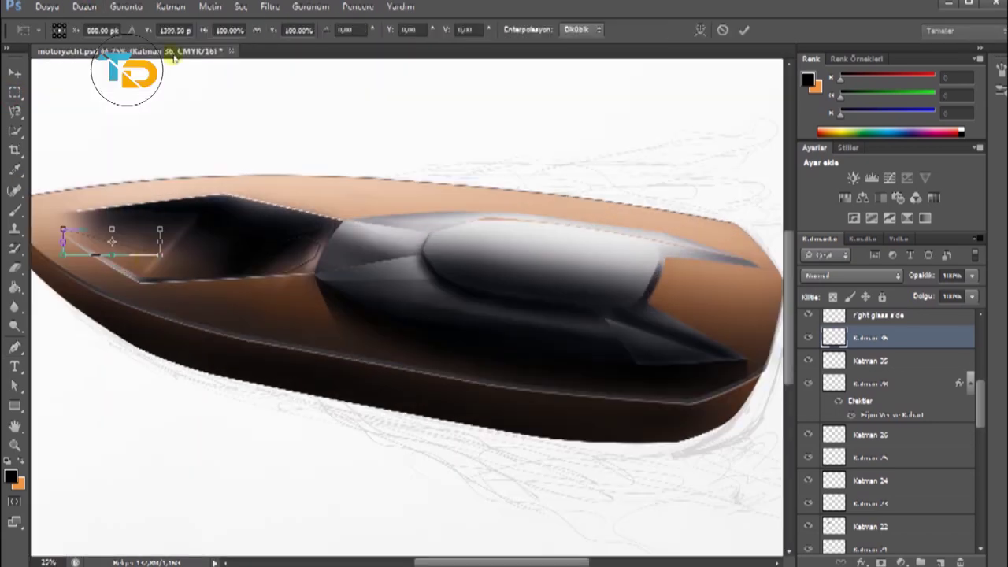
{"action": "key", "text": "v"}
{"action": "key", "text": "Return"}
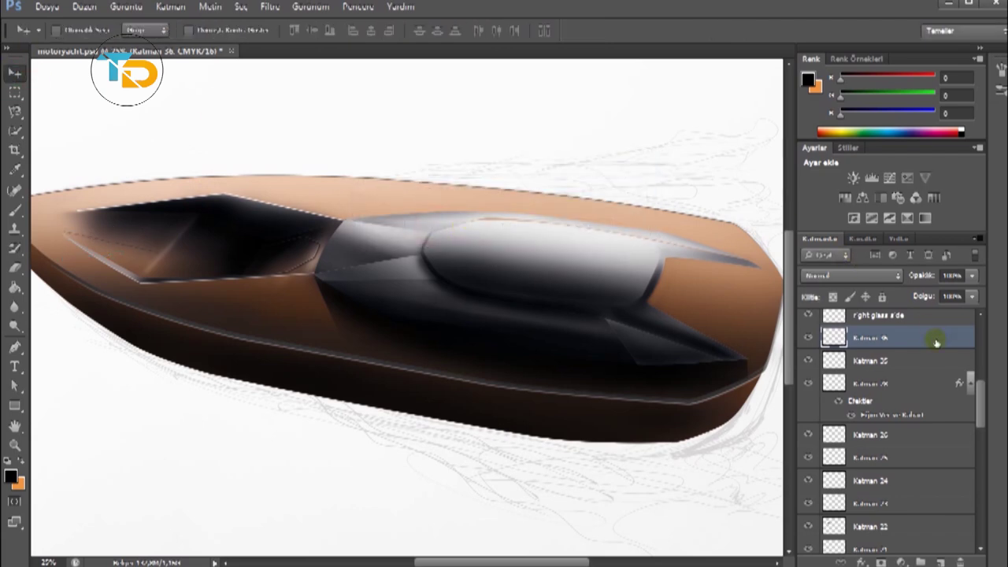
Give Katman 36 a Bevel and Emboss effect in the Kabartma (Emboss) style.
{"action": "double_click", "coordinate": [936, 342]}
{"action": "left_click", "coordinate": [571, 259]}
{"action": "left_click", "coordinate": [819, 247]}
{"action": "left_click", "coordinate": [794, 289]}
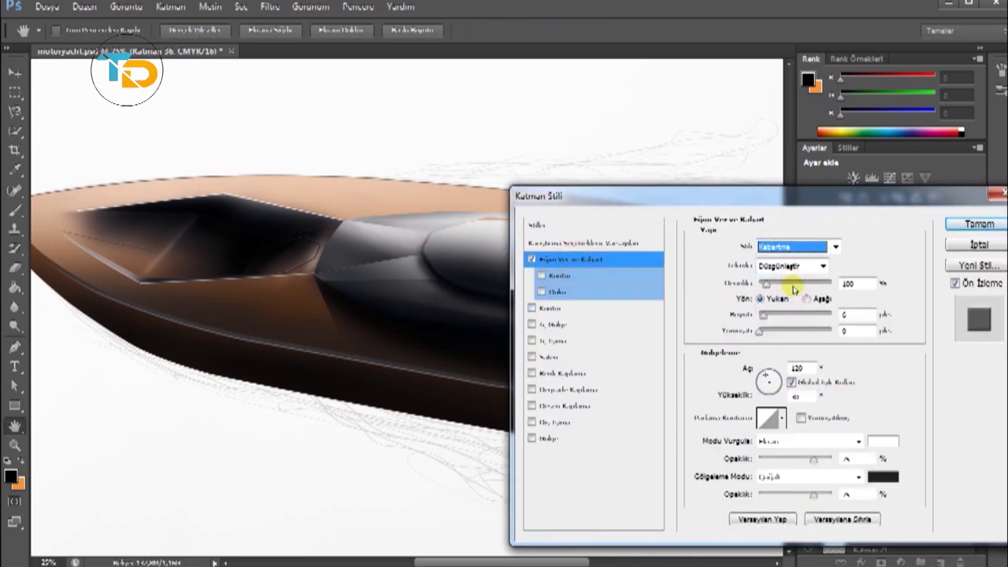
{"action": "key", "text": "Return"}
Duplicate the embossed line into parallel slats across the bow cockpit floor.
{"action": "key", "text": "ctrl+plus"}
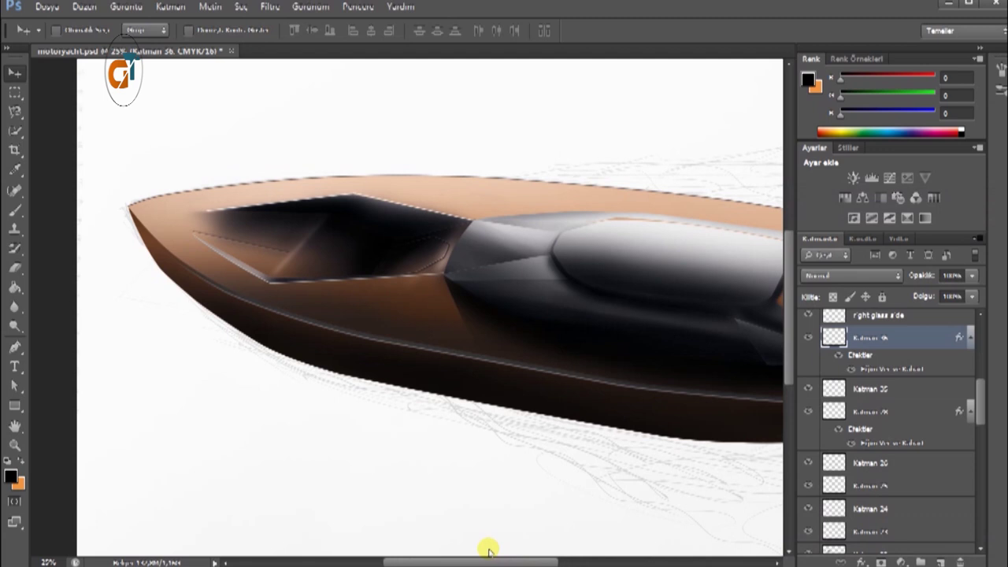
{"action": "mouse_move", "coordinate": [193, 220]}
{"action": "left_mouse_down"}
{"action": "mouse_move", "coordinate": [213, 209]}
{"action": "mouse_move", "coordinate": [220, 259]}
{"action": "left_mouse_up"}
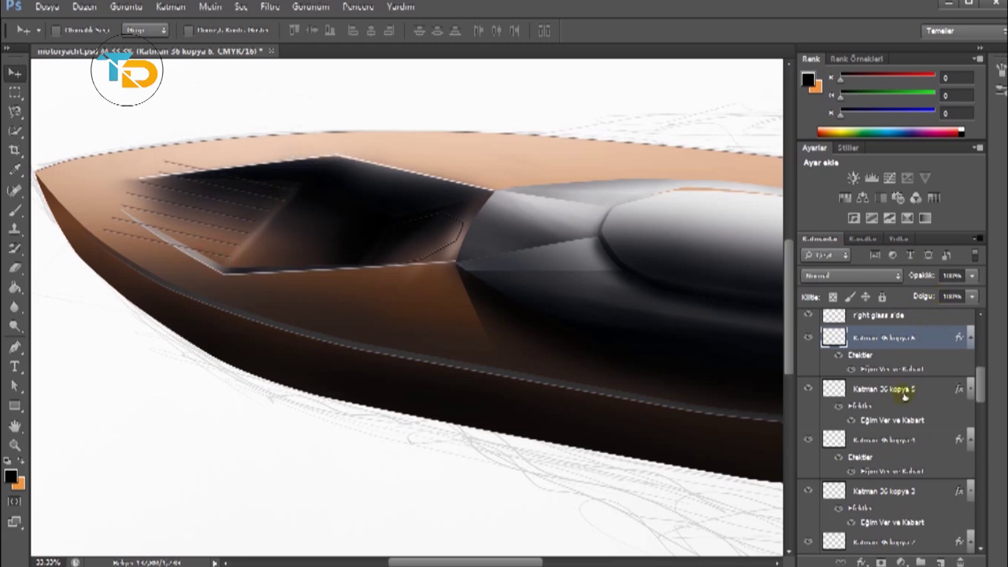
{"action": "mouse_move", "coordinate": [288, 191]}
{"action": "left_mouse_down"}
{"action": "mouse_move", "coordinate": [276, 189]}
{"action": "mouse_move", "coordinate": [285, 209]}
{"action": "mouse_move", "coordinate": [219, 221]}
{"action": "left_mouse_up"}
{"action": "left_click", "coordinate": [881, 388]}
{"action": "left_click", "coordinate": [835, 441]}
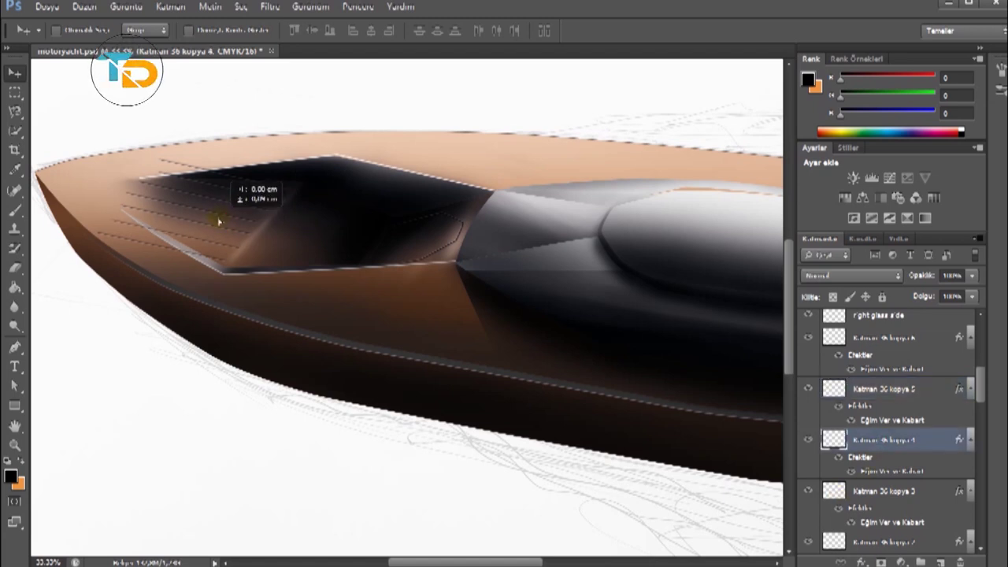
{"action": "key", "text": "ctrl+plus"}
{"action": "left_click", "coordinate": [138, 211]}
{"action": "key", "text": "alt+bracketleft"}
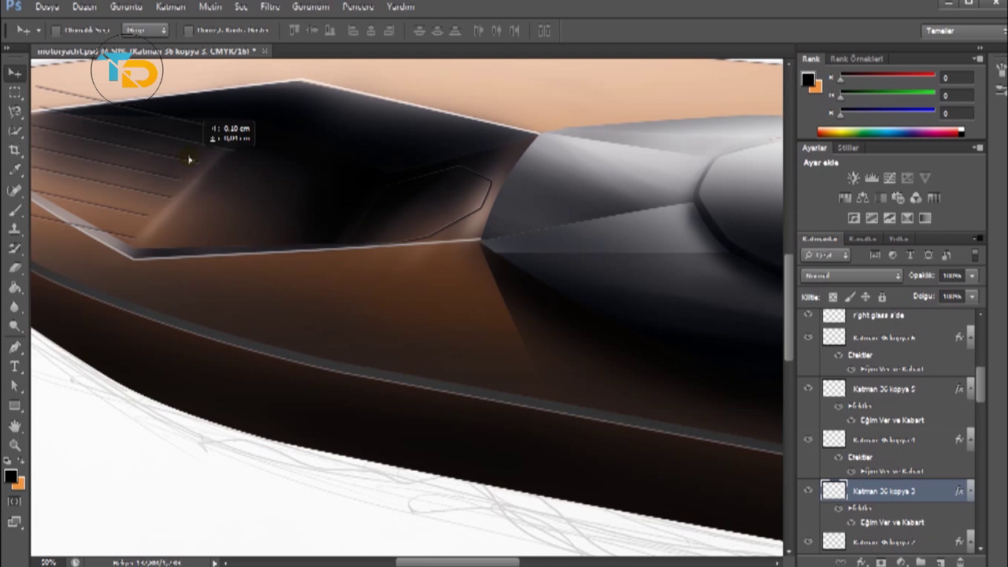
{"action": "left_click", "coordinate": [886, 542]}
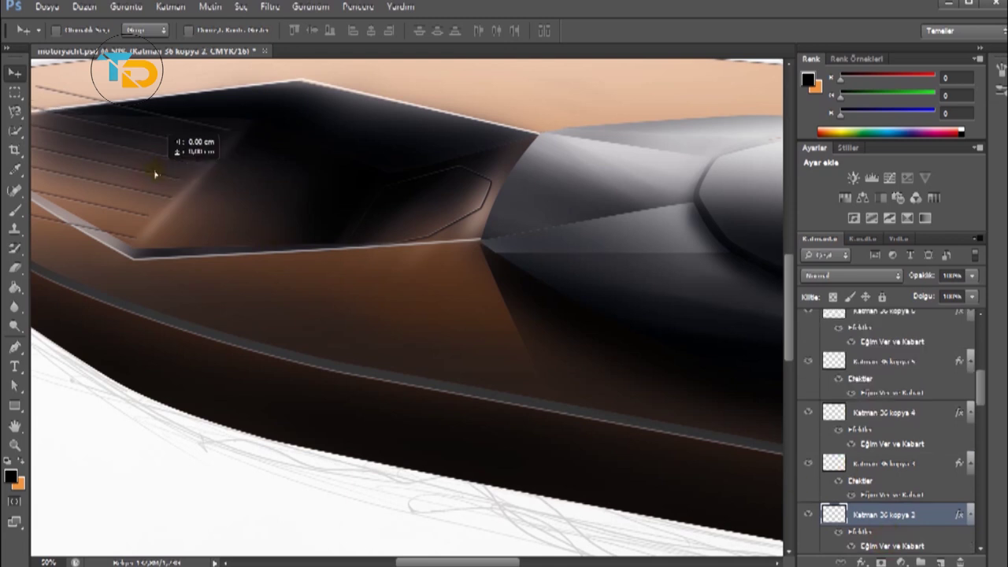
{"action": "key", "text": "alt+bracketleft"}
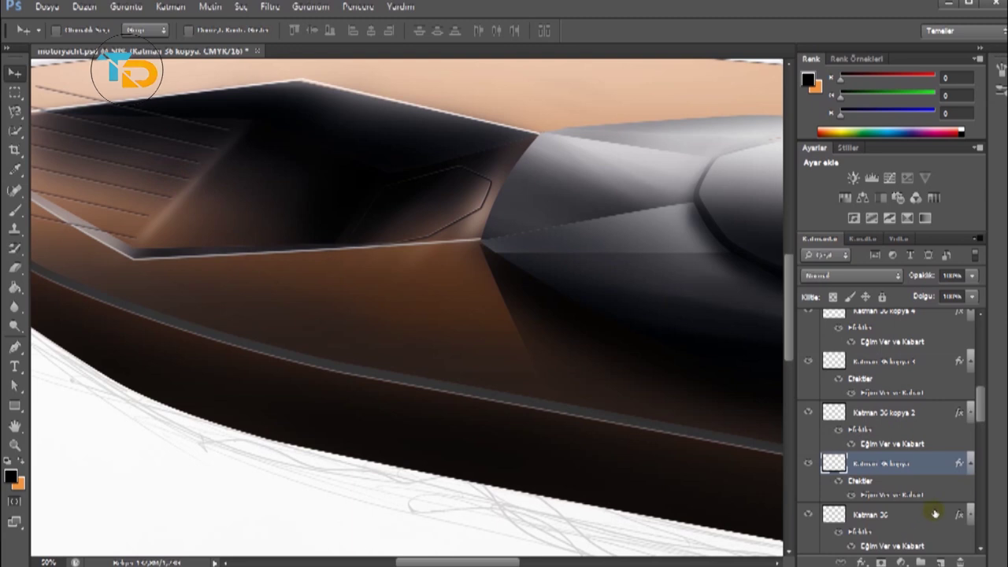
{"action": "left_click_drag", "start_coordinate": [958, 510], "coordinate": [897, 457]}
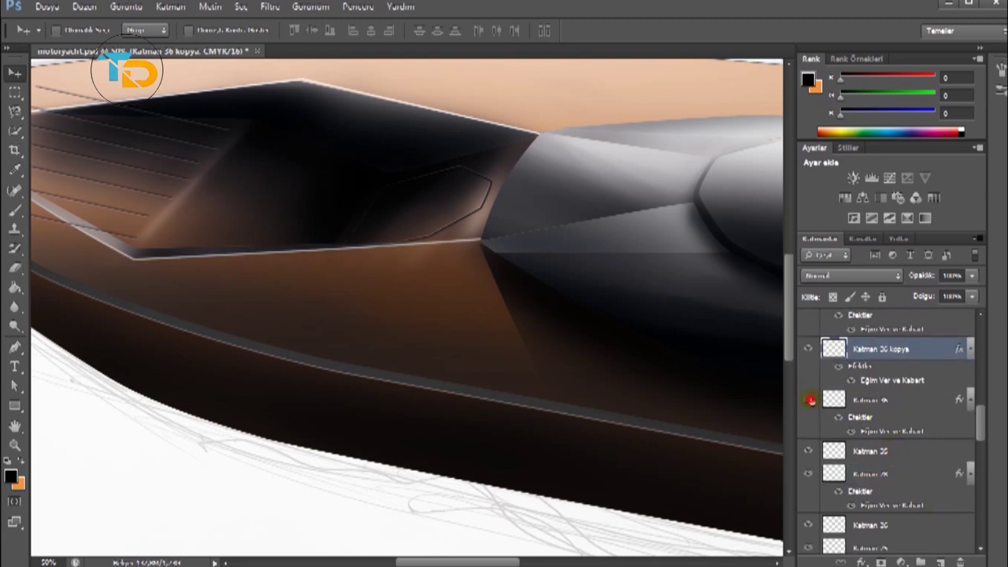
Select all the line copies and merge them into one layer.
{"action": "left_click", "coordinate": [876, 426], "text": "shift"}
{"action": "key", "text": "ctrl+j"}
{"action": "key", "text": "ctrl+j"}
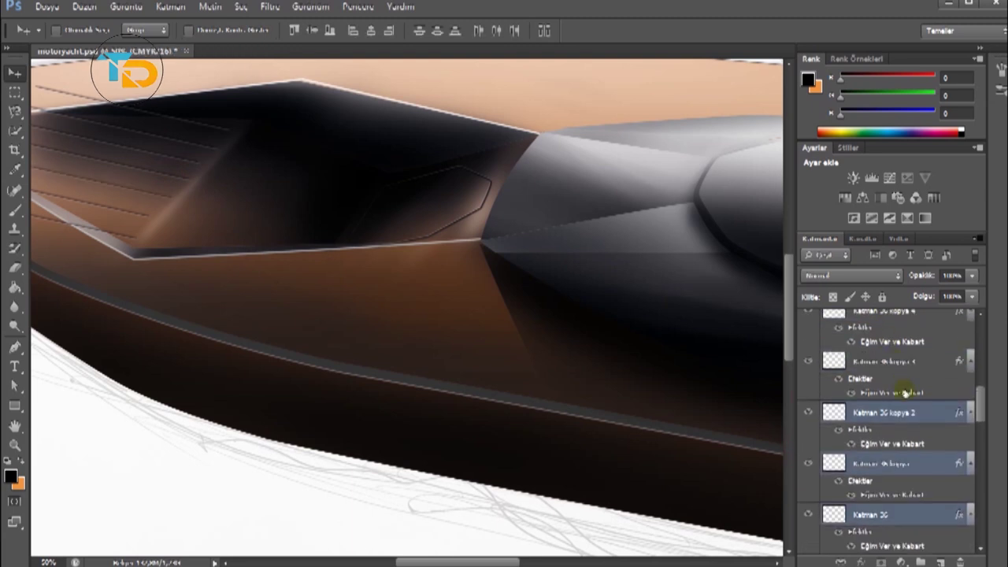
{"action": "key", "text": "ctrl+j"}
{"action": "key", "text": "ctrl+j"}
{"action": "right_click", "coordinate": [925, 389]}
{"action": "left_click", "coordinate": [933, 383]}
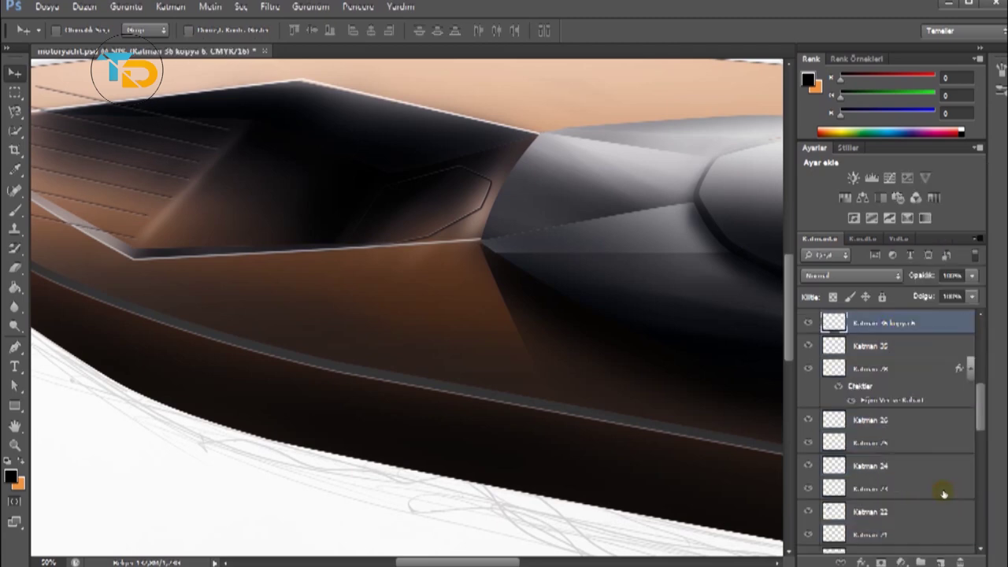
Switch to the Eraser and raise its flow to 24%.
{"action": "scroll", "coordinate": [150, 377], "scroll_direction": "left", "scroll_amount": 5}
{"action": "key", "text": "e"}
{"action": "left_click_drag", "start_coordinate": [367, 30], "coordinate": [377, 47]}
Zoom out to see the whole yacht.
{"action": "left_click", "coordinate": [75, 30]}
{"action": "left_click", "coordinate": [75, 30]}
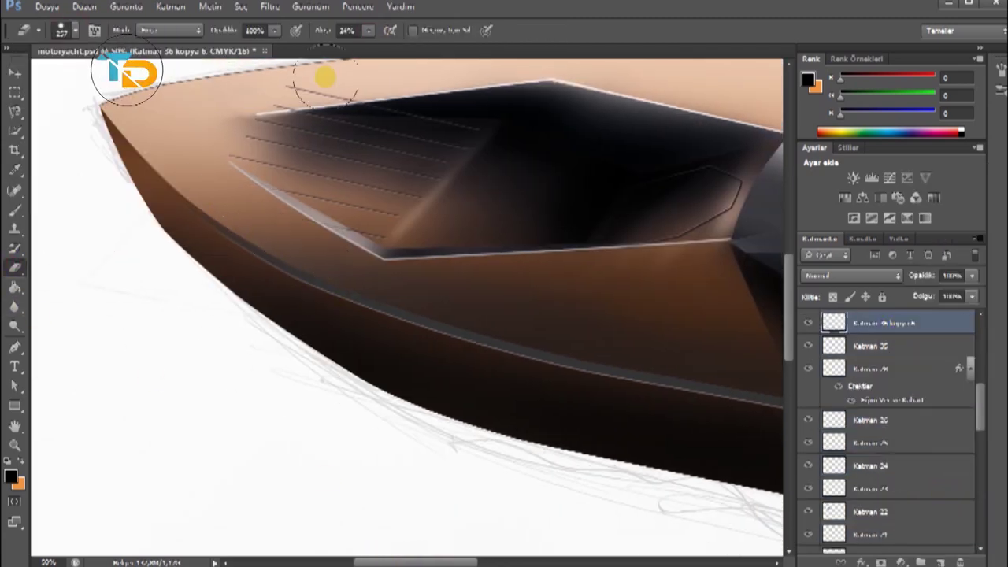
{"action": "key", "text": "ctrl+minus"}
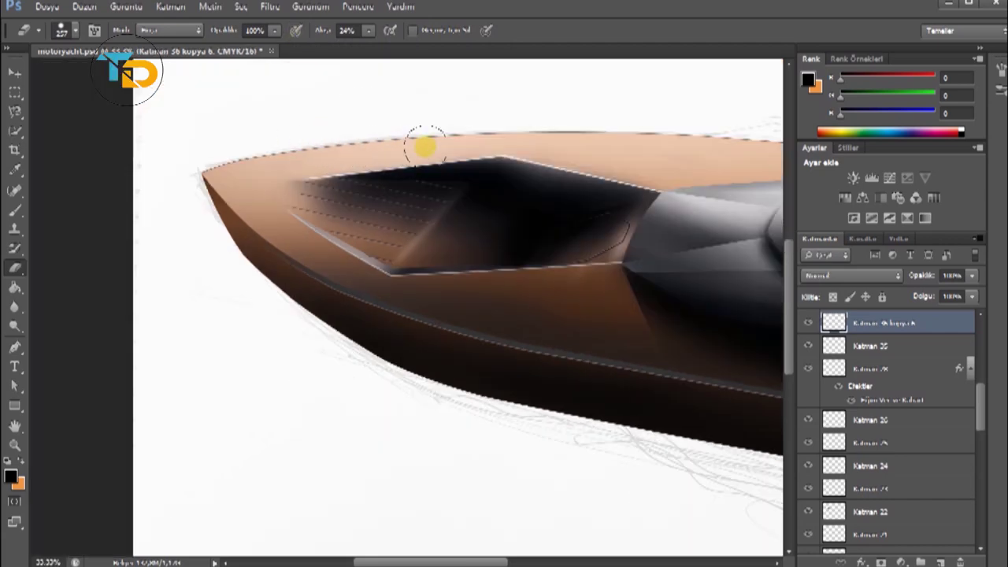
{"action": "key", "text": "ctrl+minus"}
{"action": "scroll", "coordinate": [486, 513], "scroll_direction": "up", "scroll_amount": 2}
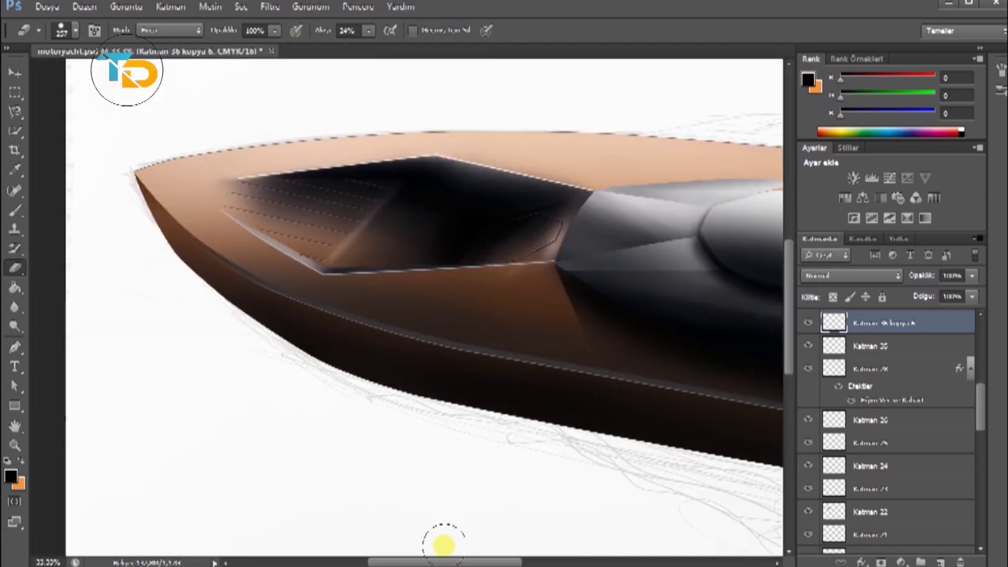
{"action": "scroll", "coordinate": [443, 546], "scroll_direction": "up", "scroll_amount": 1}
{"action": "scroll", "coordinate": [443, 546], "scroll_direction": "down", "scroll_amount": 3}
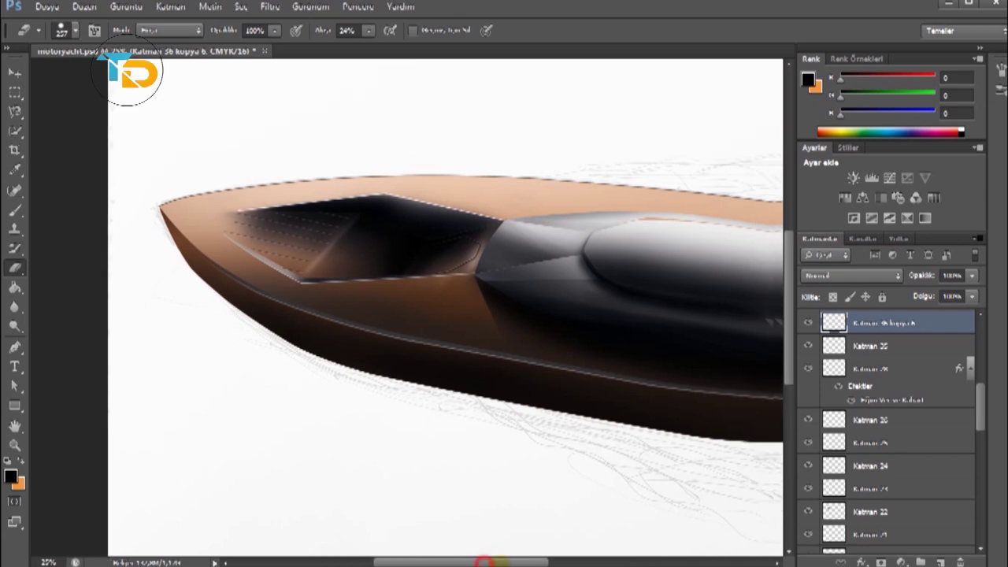
{"action": "scroll", "coordinate": [441, 551], "scroll_direction": "up", "scroll_amount": 1}
Select right glass side, check glass1 visibility, add a layer above, and begin a Pen outline at the bow tip.
{"action": "left_click_drag", "start_coordinate": [549, 562], "coordinate": [524, 560]}
{"action": "left_click_drag", "start_coordinate": [980, 406], "coordinate": [981, 388]}
{"action": "left_click", "coordinate": [809, 403]}
{"action": "left_click", "coordinate": [875, 378]}
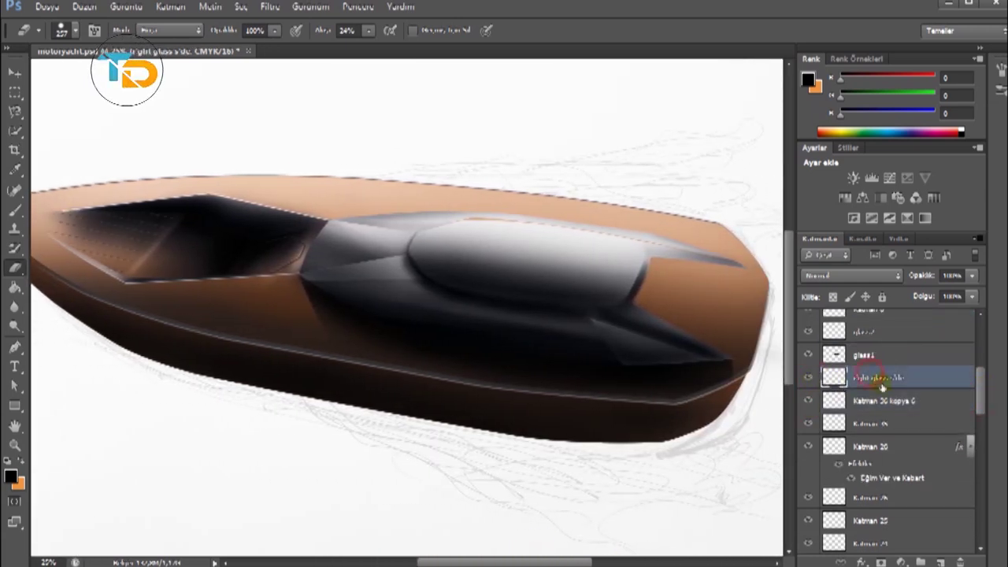
{"action": "left_click", "coordinate": [809, 354]}
{"action": "left_click", "coordinate": [808, 354]}
{"action": "left_click", "coordinate": [941, 562]}
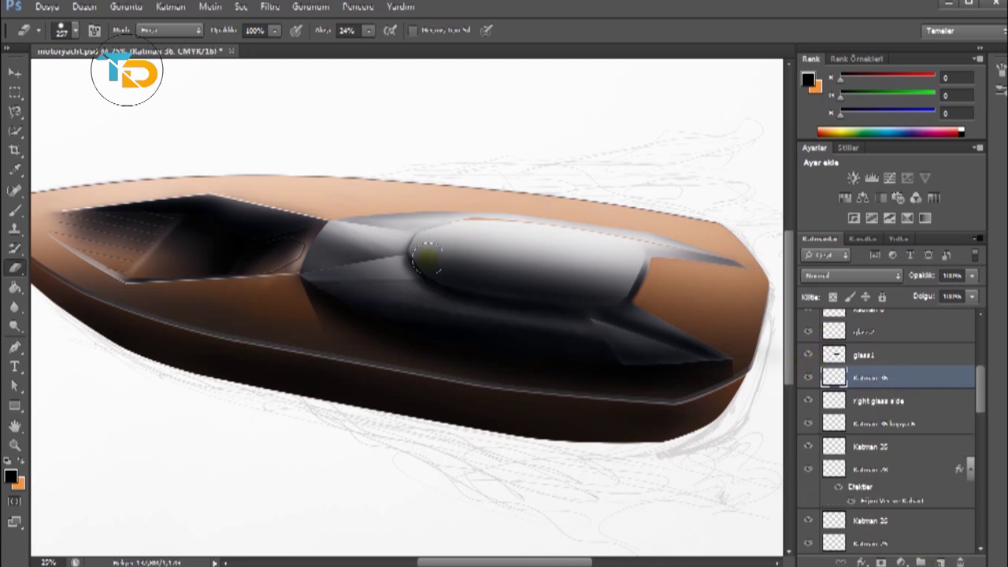
{"action": "left_click", "coordinate": [14, 346]}
{"action": "left_click", "coordinate": [744, 270]}
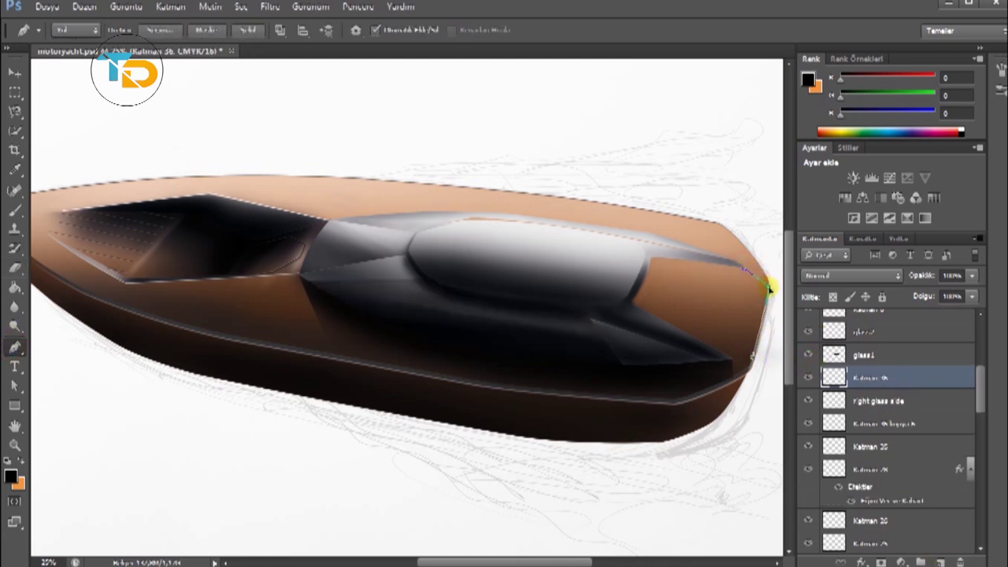
Trace the first corners of the bow window outline with the Pen tool.
{"action": "left_click", "coordinate": [630, 306]}
{"action": "left_click", "coordinate": [644, 273]}
{"action": "left_click", "coordinate": [645, 269]}
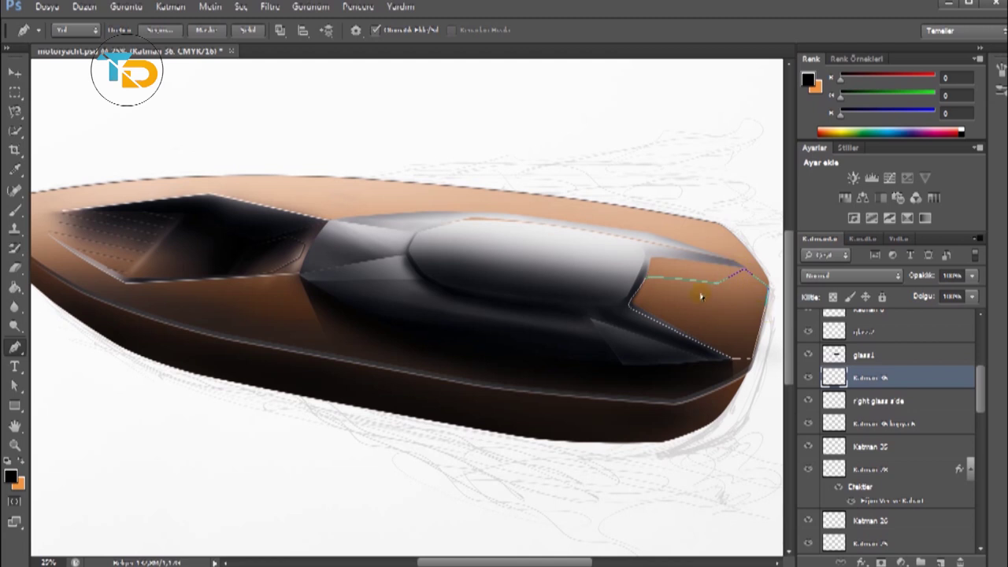
{"action": "key", "text": "ctrl+plus"}
{"action": "scroll", "coordinate": [703, 297], "scroll_direction": "right", "scroll_amount": 4}
{"action": "key", "text": "ctrl+plus"}
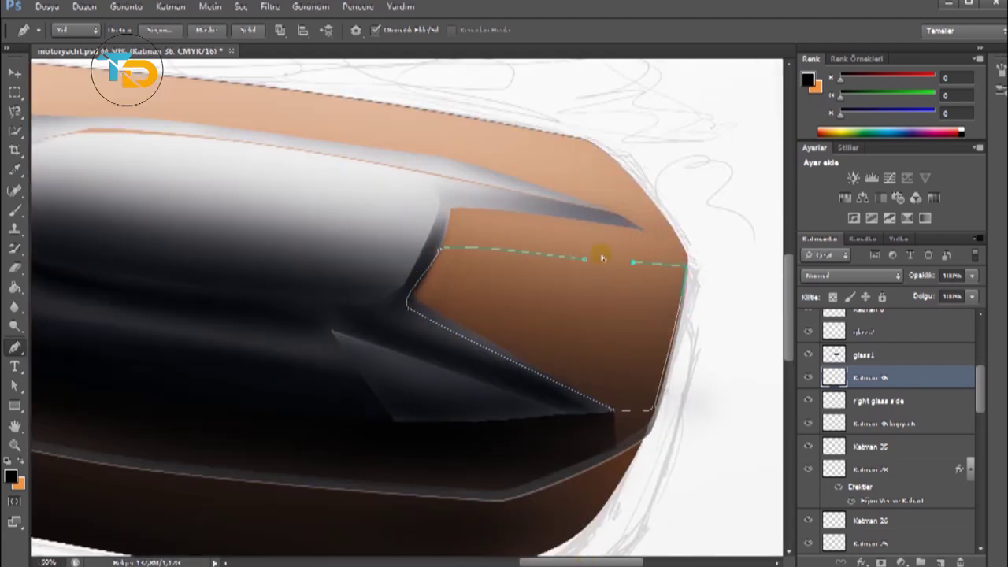
{"action": "left_click", "coordinate": [644, 265]}
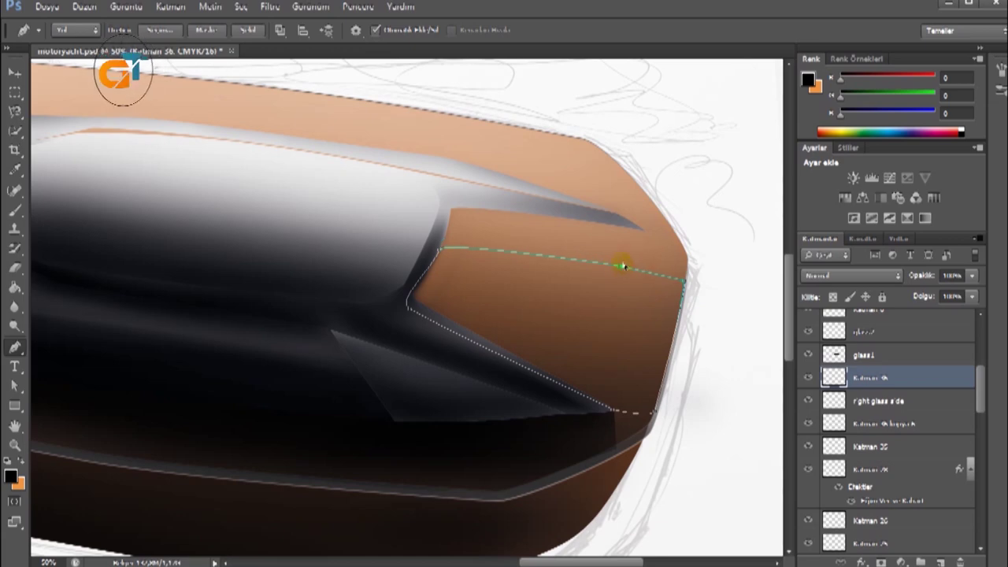
Curve the window's top edge, close the outline, and convert it to a selection.
{"action": "key", "text": "ctrl+minus"}
{"action": "key", "text": "ctrl+minus"}
{"action": "key", "text": "ctrl+plus"}
{"action": "scroll", "coordinate": [534, 513], "scroll_direction": "right", "scroll_amount": 4}
{"action": "key", "text": "ctrl+plus"}
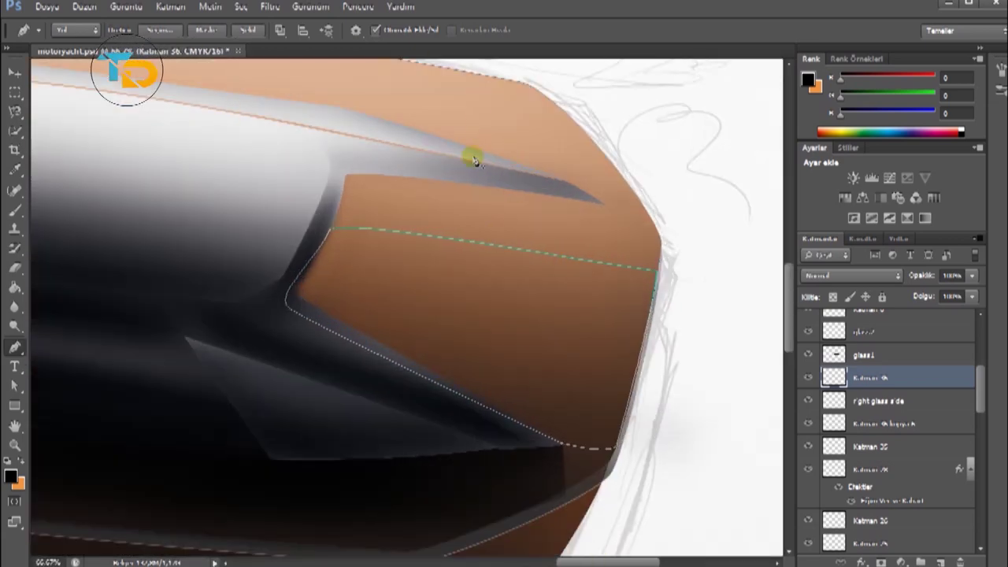
{"action": "left_click_drag", "start_coordinate": [334, 211], "coordinate": [333, 227]}
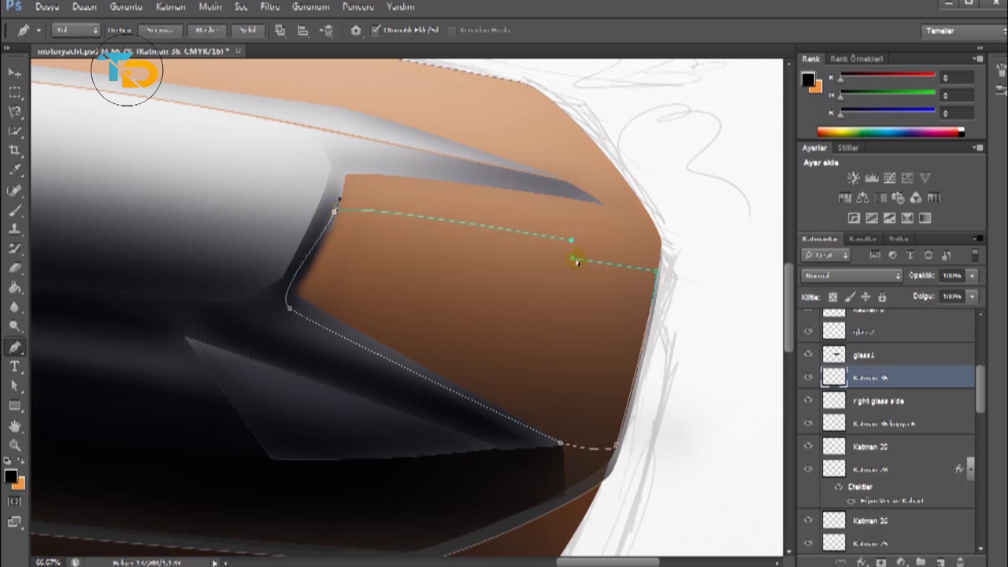
{"action": "left_click", "coordinate": [656, 280]}
{"action": "right_click", "coordinate": [543, 151]}
{"action": "left_click", "coordinate": [622, 220]}
{"action": "key", "text": "Return"}
Shade inside the window selection dark brown with a soft round brush at 5% flow.
{"action": "left_click", "coordinate": [14, 211]}
{"action": "left_click", "coordinate": [67, 30]}
{"action": "left_click", "coordinate": [383, 202]}
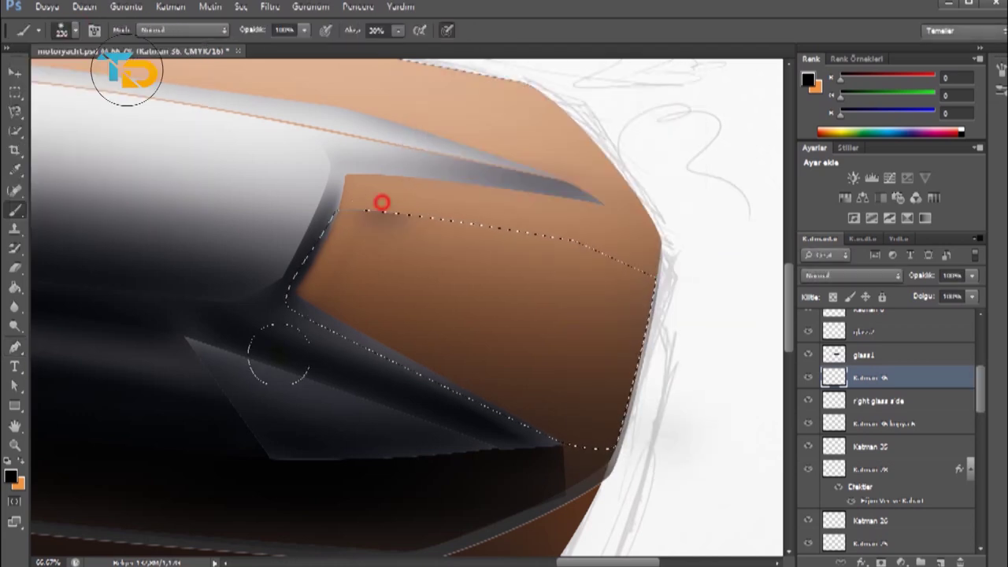
{"action": "left_click_drag", "start_coordinate": [397, 30], "coordinate": [393, 49]}
{"action": "left_click_drag", "start_coordinate": [323, 237], "coordinate": [618, 265]}
{"action": "mouse_move", "coordinate": [337, 276]}
{"action": "left_mouse_down"}
{"action": "mouse_move", "coordinate": [434, 310]}
{"action": "mouse_move", "coordinate": [533, 284]}
{"action": "left_mouse_up"}
{"action": "left_click_drag", "start_coordinate": [375, 185], "coordinate": [654, 315]}
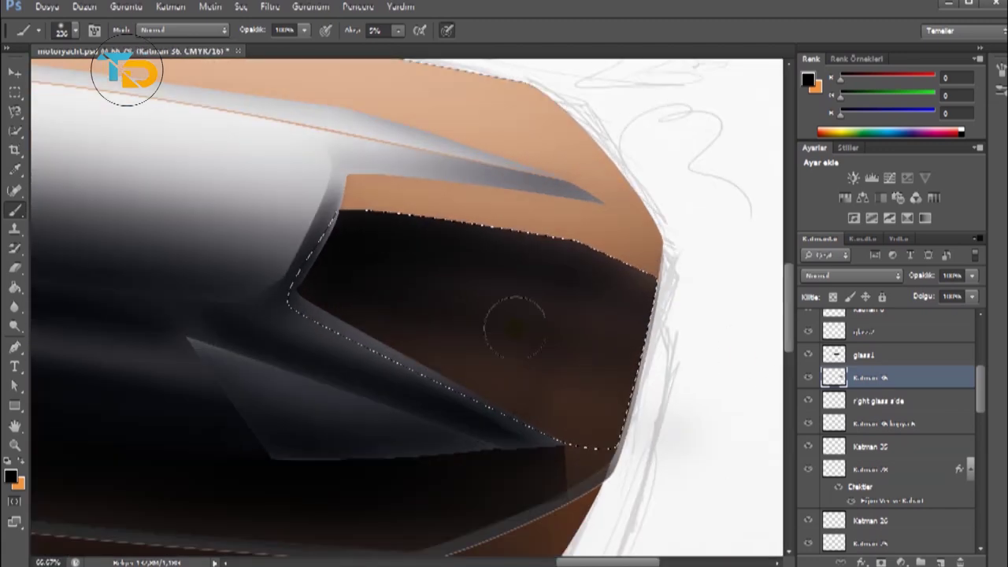
{"action": "key", "text": "g"}
{"action": "left_click", "coordinate": [510, 346]}
Fill the window selection black, set white as foreground, and set the brush to 330 at 1% flow.
{"action": "left_click", "coordinate": [941, 562]}
{"action": "left_click", "coordinate": [10, 476]}
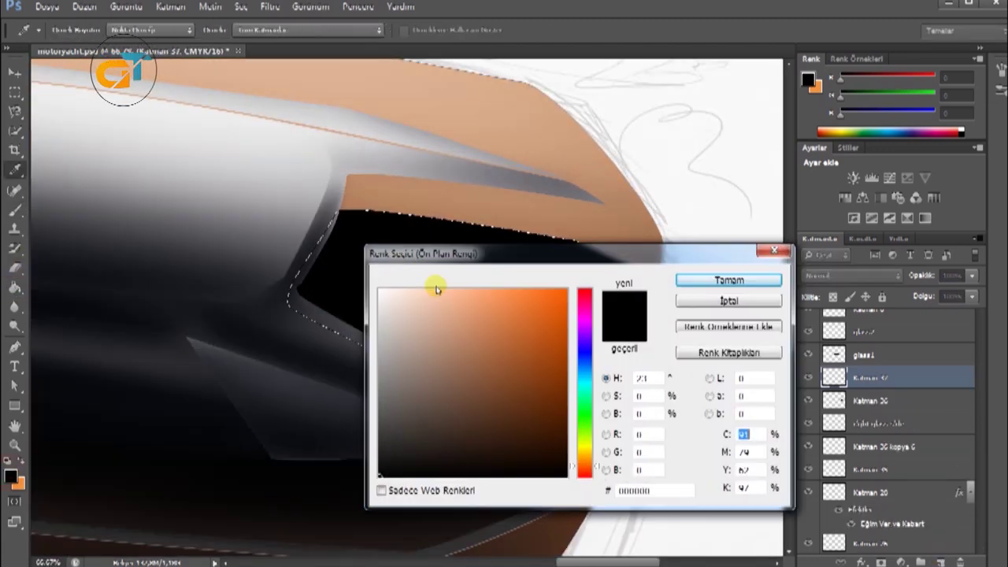
{"action": "left_click", "coordinate": [423, 275]}
{"action": "left_click", "coordinate": [745, 281]}
{"action": "key", "text": "b"}
{"action": "left_click", "coordinate": [76, 30]}
{"action": "left_click", "coordinate": [76, 29]}
{"action": "left_click", "coordinate": [75, 30]}
{"action": "left_click", "coordinate": [609, 283]}
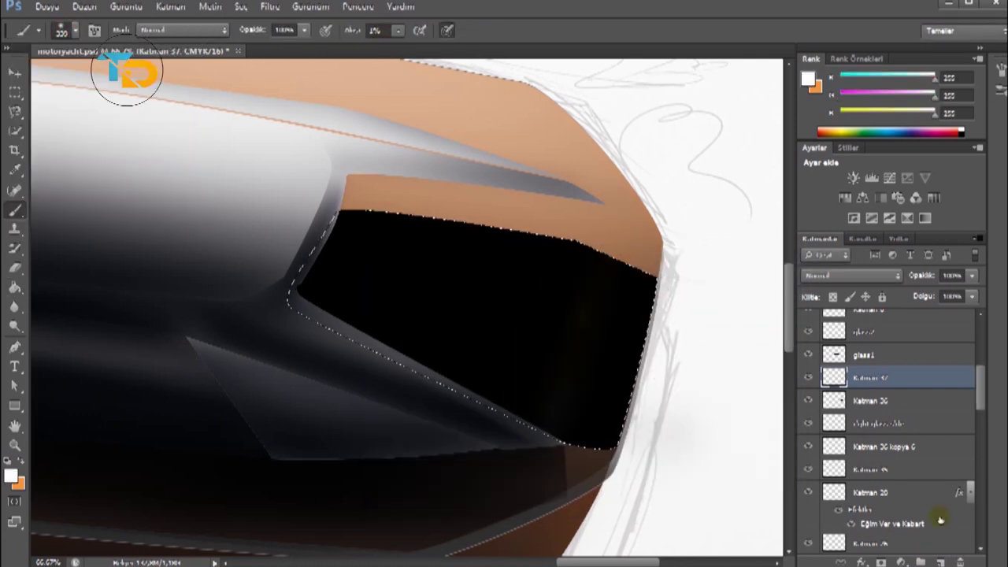
On new layer Katman 38, brush soft pale reflections across the black window.
{"action": "left_click", "coordinate": [940, 562]}
{"action": "left_click_drag", "start_coordinate": [551, 349], "coordinate": [582, 394]}
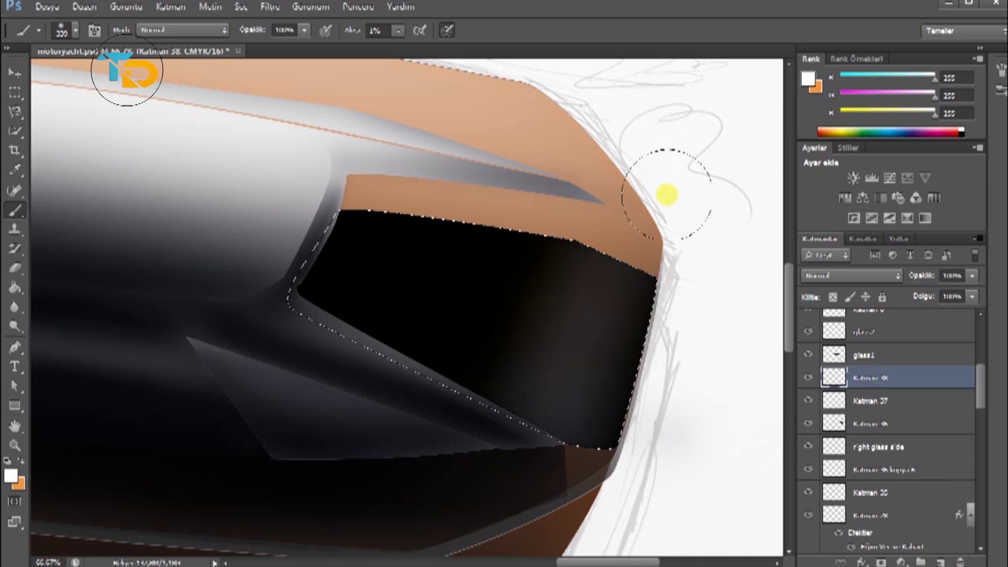
{"action": "left_click", "coordinate": [11, 475]}
{"action": "left_click", "coordinate": [732, 278]}
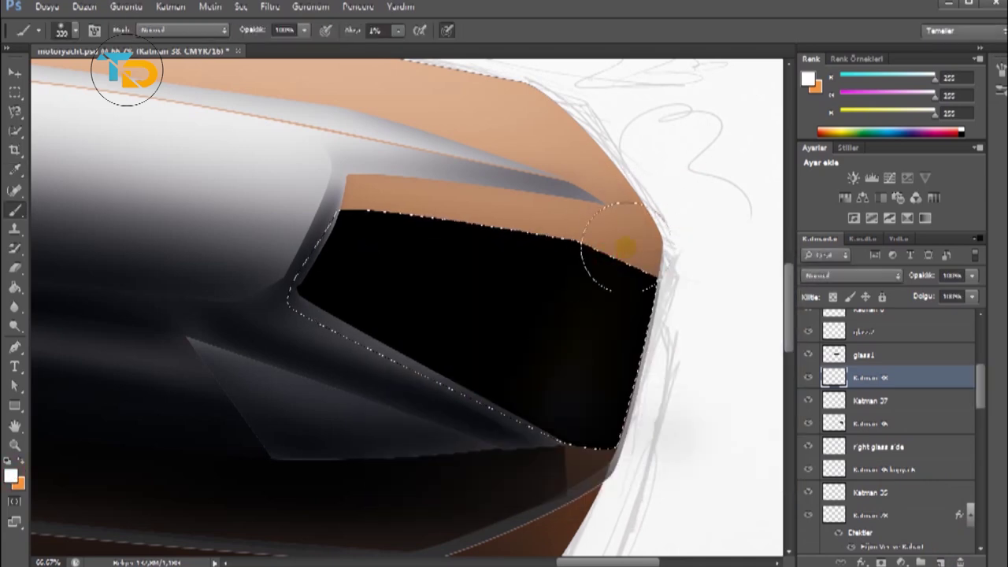
{"action": "left_click_drag", "start_coordinate": [664, 239], "coordinate": [580, 382]}
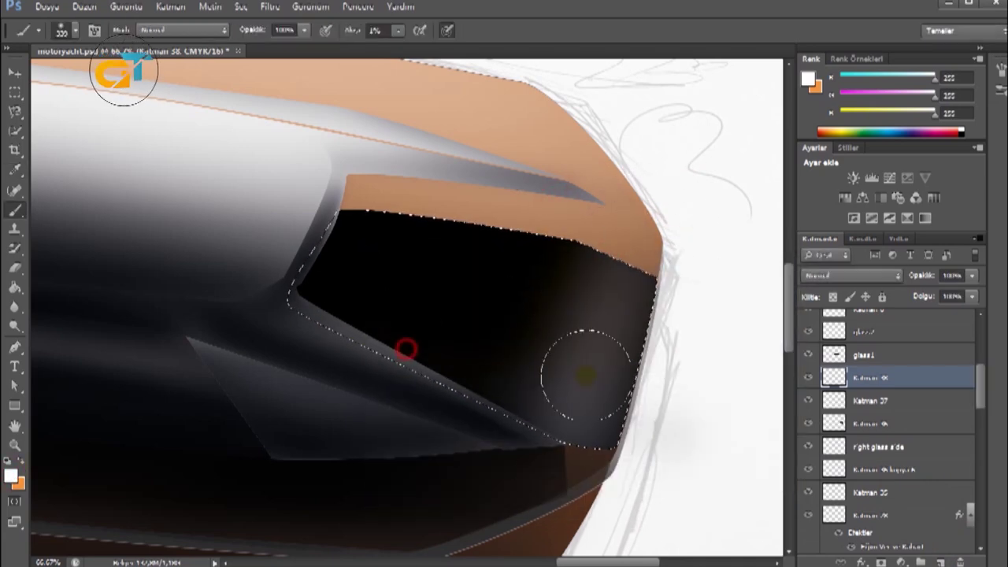
{"action": "left_click", "coordinate": [75, 30]}
{"action": "left_click_drag", "start_coordinate": [137, 75], "coordinate": [102, 79]}
{"action": "left_click", "coordinate": [598, 234]}
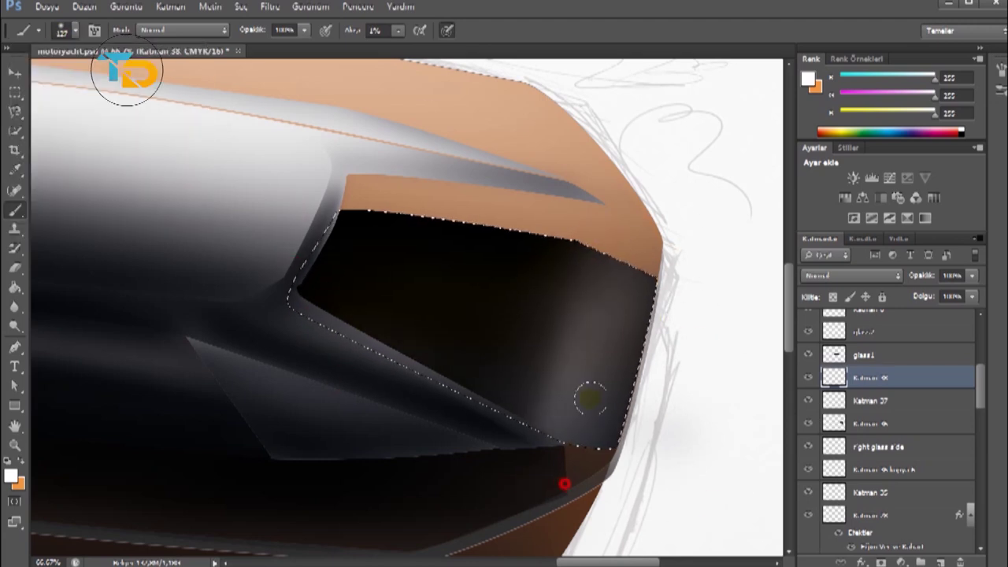
Enlarge the brush to 340 and clear the window selection.
{"action": "left_click", "coordinate": [75, 30]}
{"action": "left_click_drag", "start_coordinate": [102, 79], "coordinate": [145, 79]}
{"action": "scroll", "coordinate": [666, 193], "scroll_direction": "down", "scroll_amount": 1}
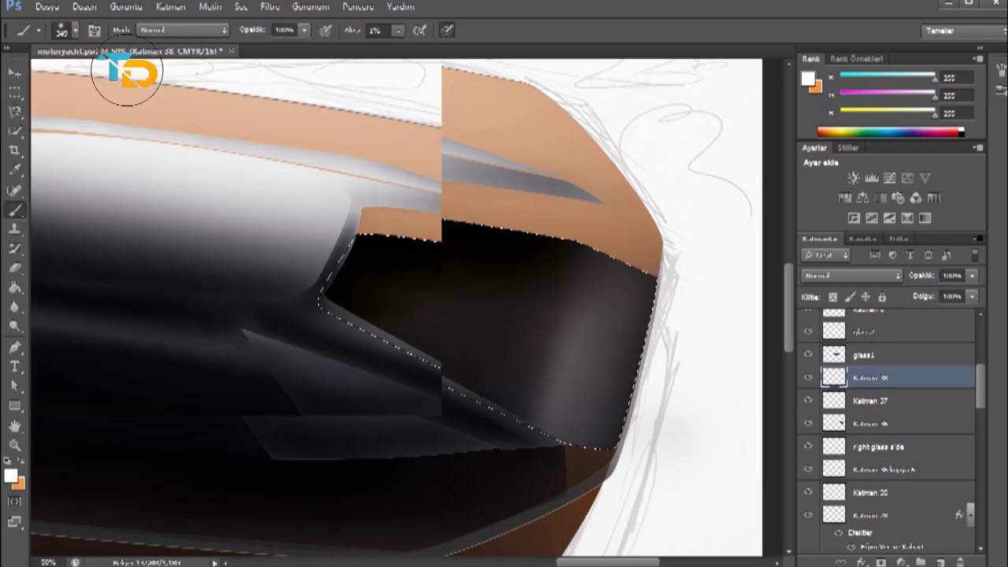
{"action": "scroll", "coordinate": [513, 394], "scroll_direction": "down", "scroll_amount": 2}
{"action": "scroll", "coordinate": [513, 394], "scroll_direction": "up", "scroll_amount": 3}
{"action": "scroll", "coordinate": [513, 394], "scroll_direction": "down", "scroll_amount": 1}
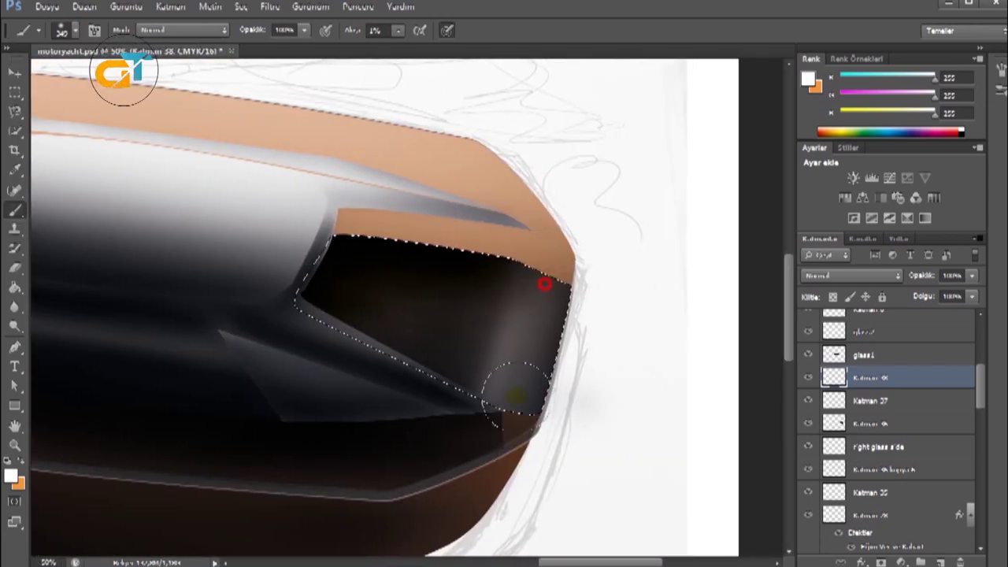
{"action": "key", "text": "ctrl+d"}
Add new layers Katman 39 and Katman 40 and return to the Pen tool.
{"action": "key", "text": "m"}
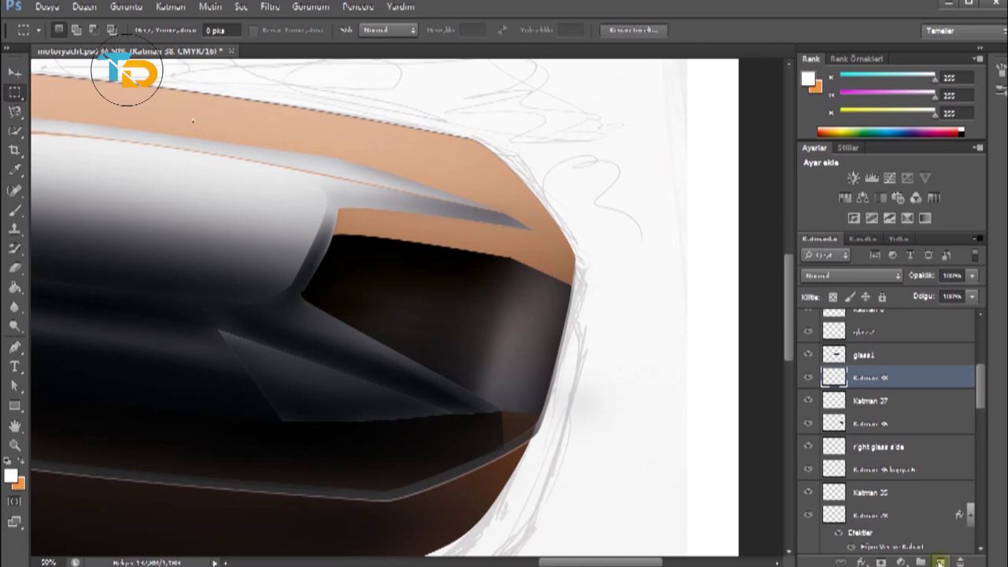
{"action": "left_click", "coordinate": [940, 561]}
{"action": "left_click", "coordinate": [14, 347]}
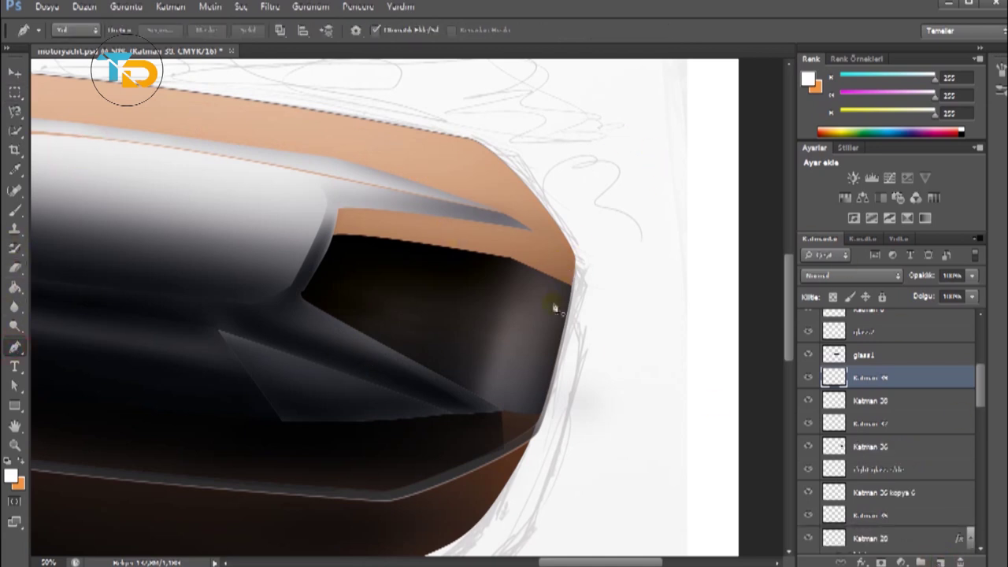
{"action": "scroll", "coordinate": [407, 307], "scroll_direction": "left", "scroll_amount": 5}
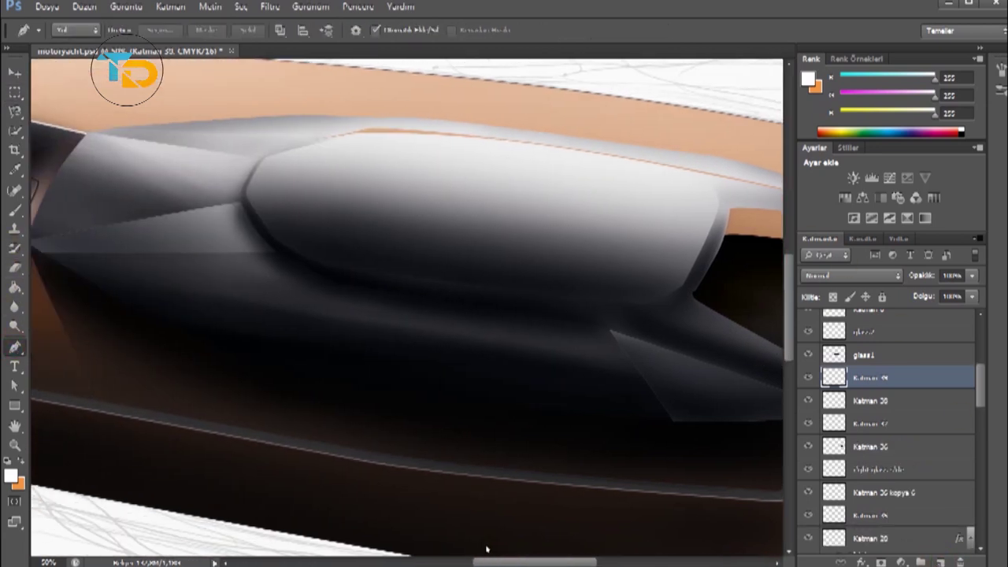
{"action": "scroll", "coordinate": [830, 322], "scroll_direction": "up", "scroll_amount": 5}
{"action": "left_click", "coordinate": [939, 561]}
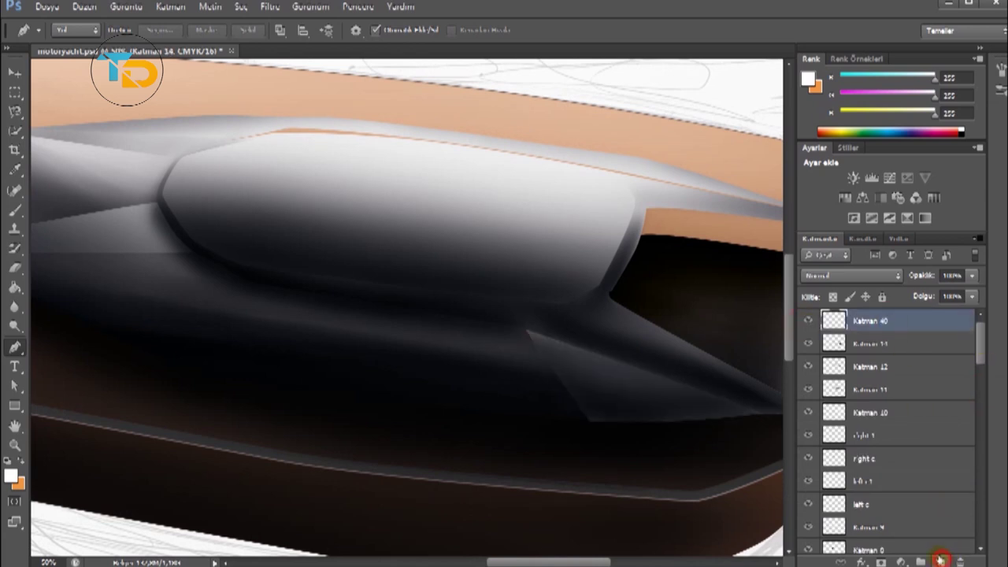
{"action": "scroll", "coordinate": [225, 304], "scroll_direction": "left", "scroll_amount": 3}
Trace a smooth curved path along the canopy's lower panel edge.
{"action": "left_click", "coordinate": [173, 252]}
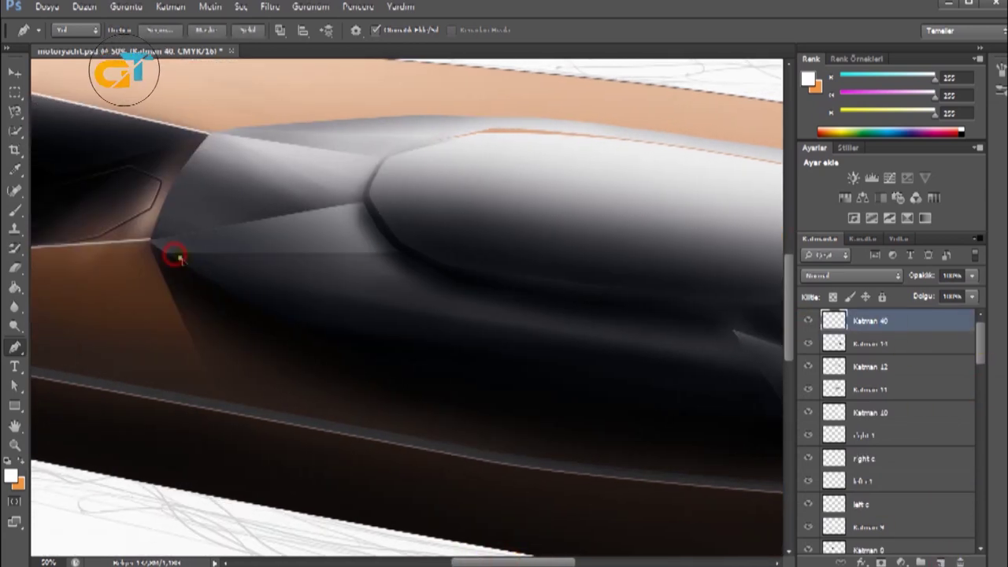
{"action": "left_click", "coordinate": [386, 258]}
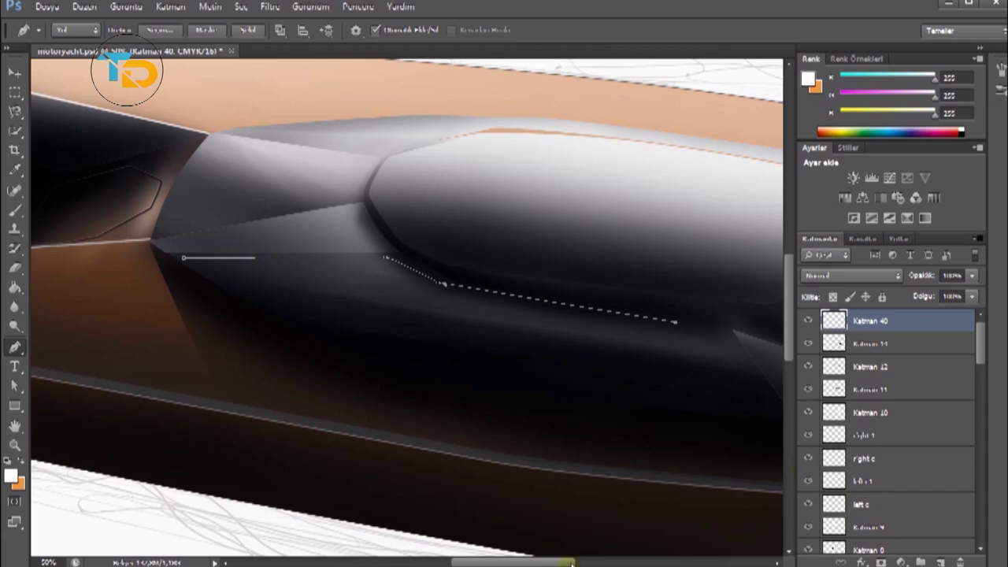
{"action": "scroll", "coordinate": [582, 553], "scroll_direction": "right", "scroll_amount": 3}
{"action": "left_click", "coordinate": [653, 418]}
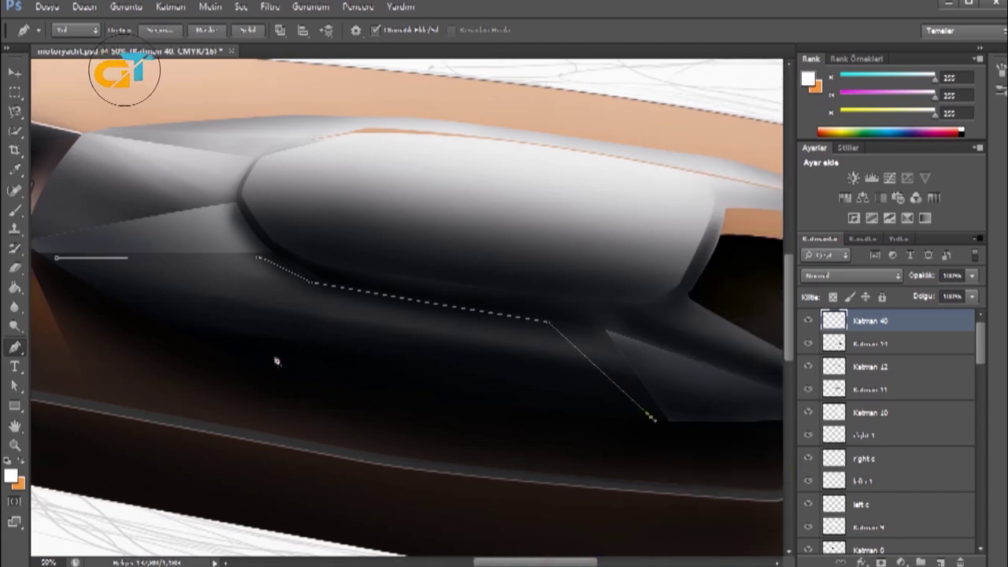
{"action": "left_click_drag", "start_coordinate": [270, 354], "coordinate": [434, 382]}
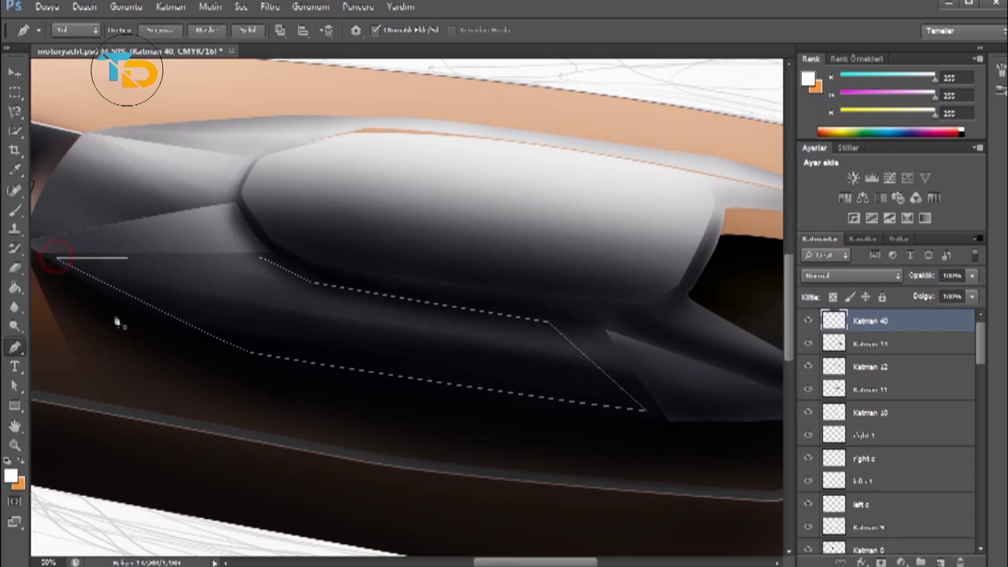
{"action": "left_click_drag", "start_coordinate": [272, 354], "coordinate": [327, 378]}
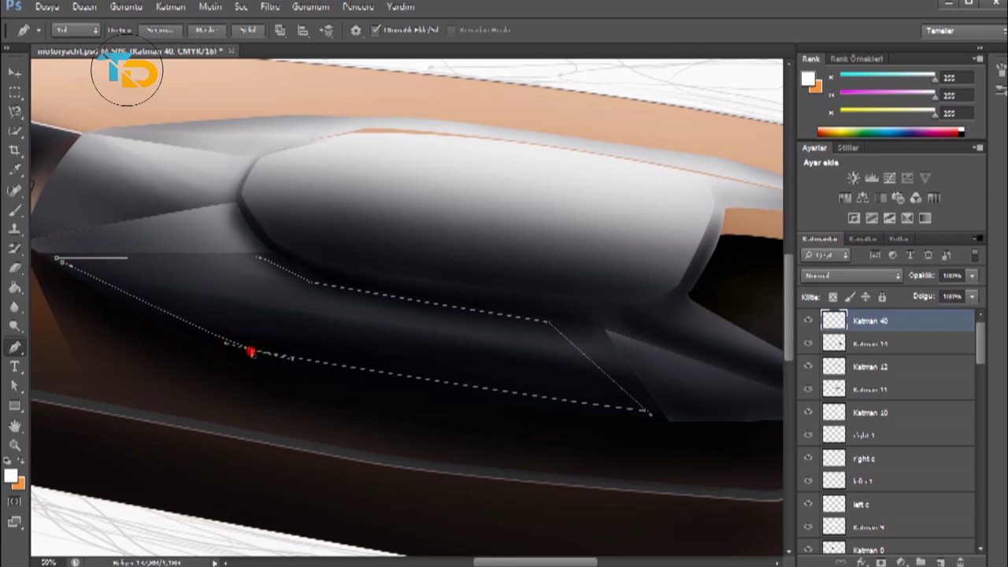
{"action": "left_click_drag", "start_coordinate": [646, 412], "coordinate": [650, 405]}
{"action": "left_click_drag", "start_coordinate": [338, 290], "coordinate": [350, 293]}
{"action": "left_click_drag", "start_coordinate": [549, 322], "coordinate": [551, 327]}
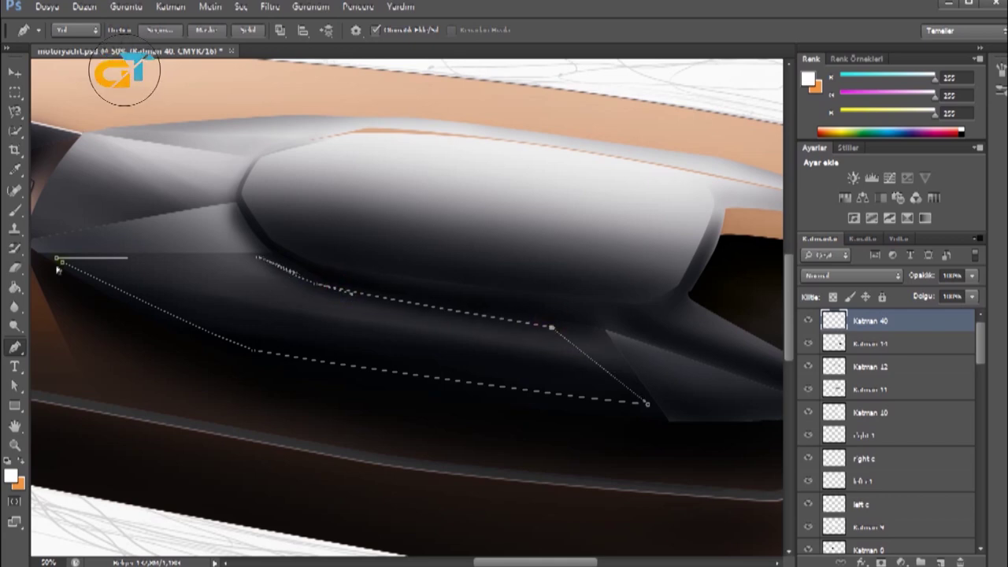
Set the foreground colour to black and switch to the Brush tool.
{"action": "left_click", "coordinate": [10, 475]}
{"action": "left_click", "coordinate": [695, 215]}
{"action": "key", "text": "b"}
{"action": "left_click", "coordinate": [75, 31]}
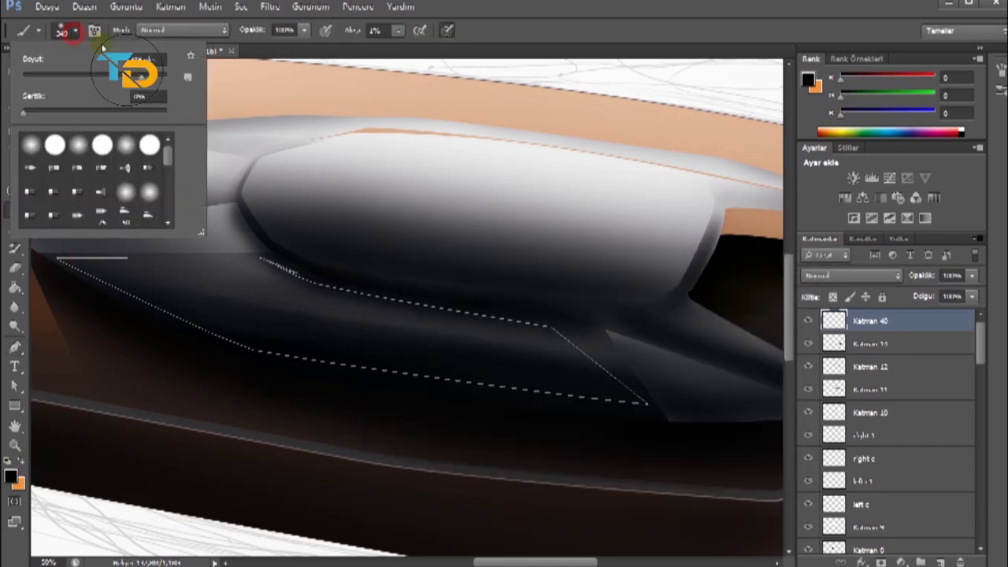
Stroke the traced panel-edge path into a dark line with the brush.
{"action": "key", "text": "p"}
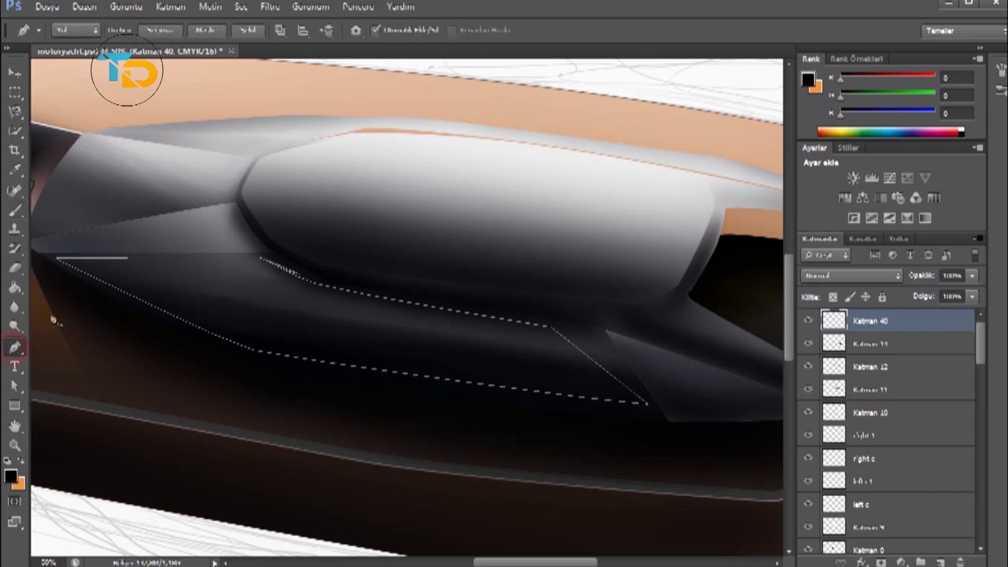
{"action": "right_click", "coordinate": [543, 108]}
{"action": "left_click", "coordinate": [580, 105]}
{"action": "scroll", "coordinate": [580, 106], "scroll_direction": "down", "scroll_amount": 1}
{"action": "scroll", "coordinate": [580, 106], "scroll_direction": "up", "scroll_amount": 2}
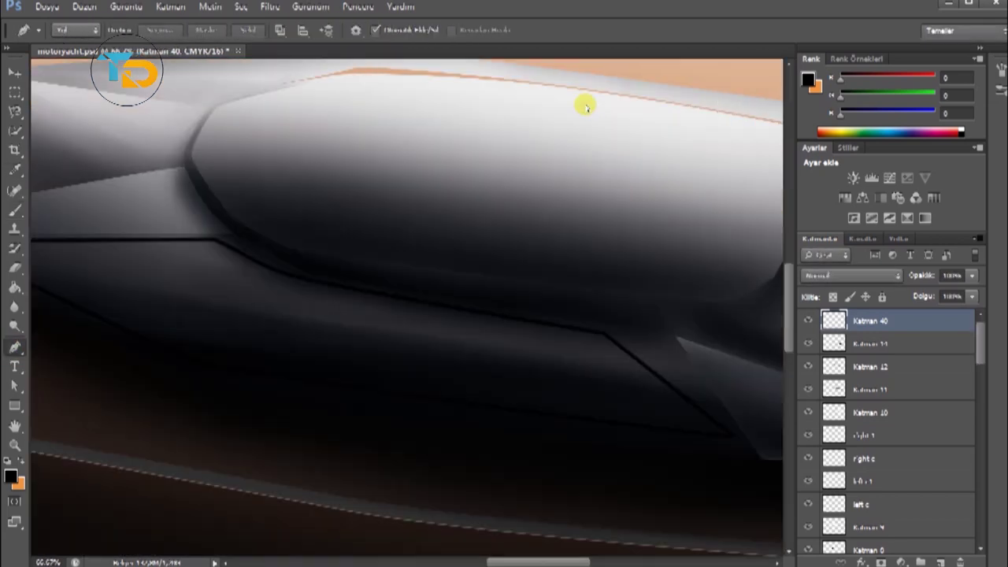
{"action": "key", "text": "ctrl+d"}
Draw a new two-point line on the panel and stroke it with the brush.
{"action": "left_click", "coordinate": [180, 353]}
{"action": "left_click", "coordinate": [286, 272]}
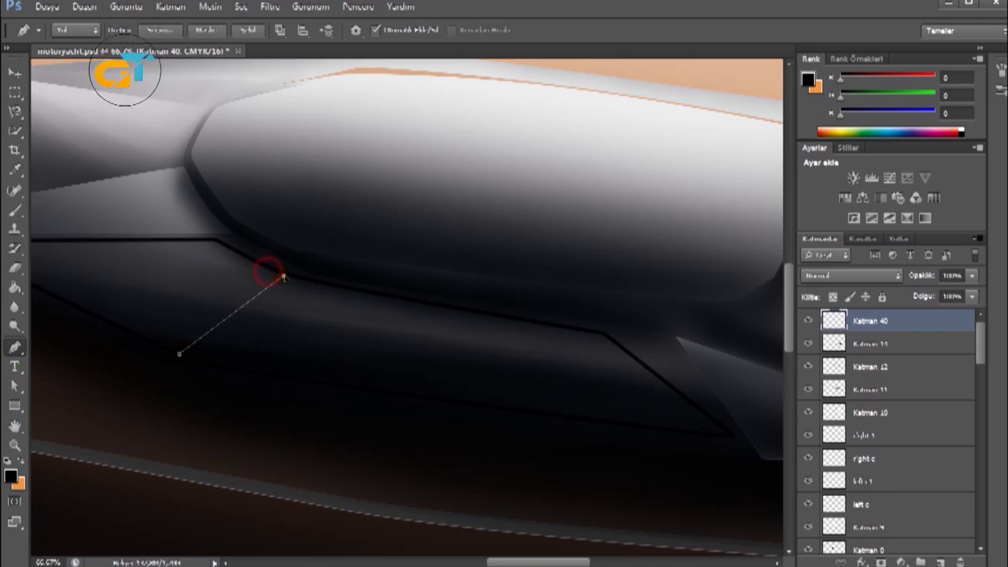
{"action": "left_click", "coordinate": [285, 274]}
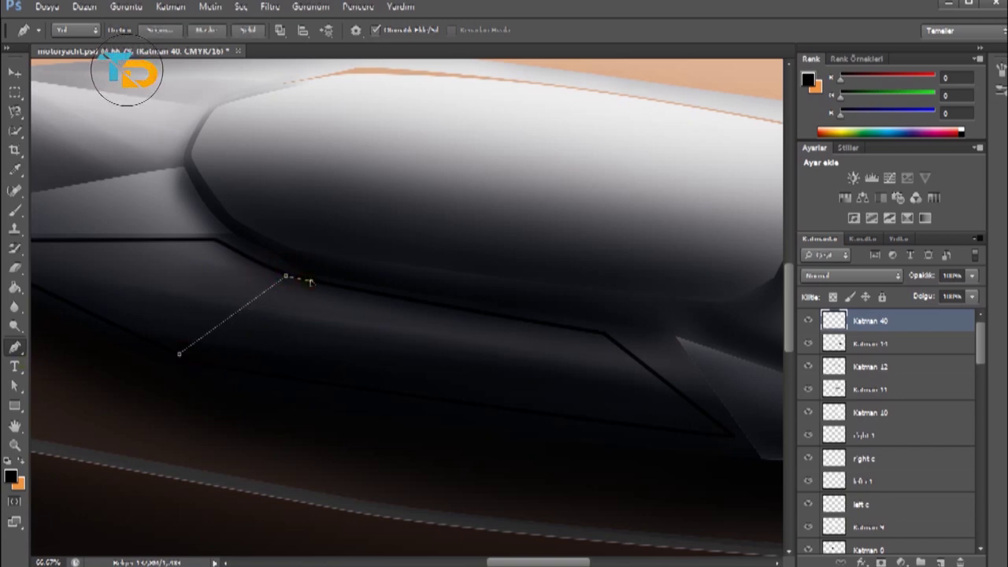
{"action": "right_click", "coordinate": [293, 269]}
{"action": "left_click", "coordinate": [349, 357]}
{"action": "key", "text": "Return"}
{"action": "left_click", "coordinate": [476, 401]}
Draw a vertical divider path on the panel and stroke it into a dark line.
{"action": "left_click", "coordinate": [464, 311]}
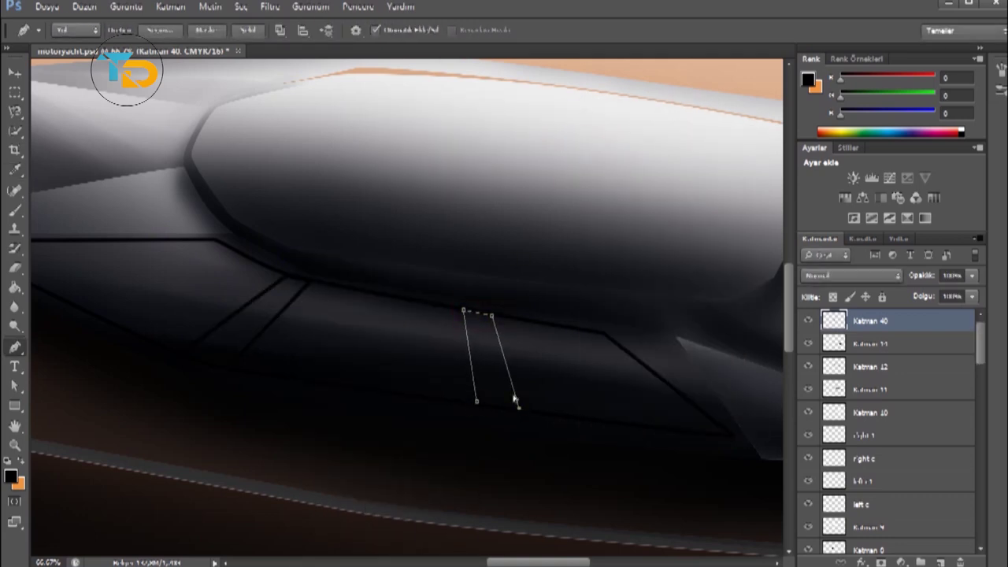
{"action": "left_click", "coordinate": [491, 315]}
{"action": "right_click", "coordinate": [493, 337]}
{"action": "left_click", "coordinate": [551, 465]}
{"action": "left_click", "coordinate": [661, 141]}
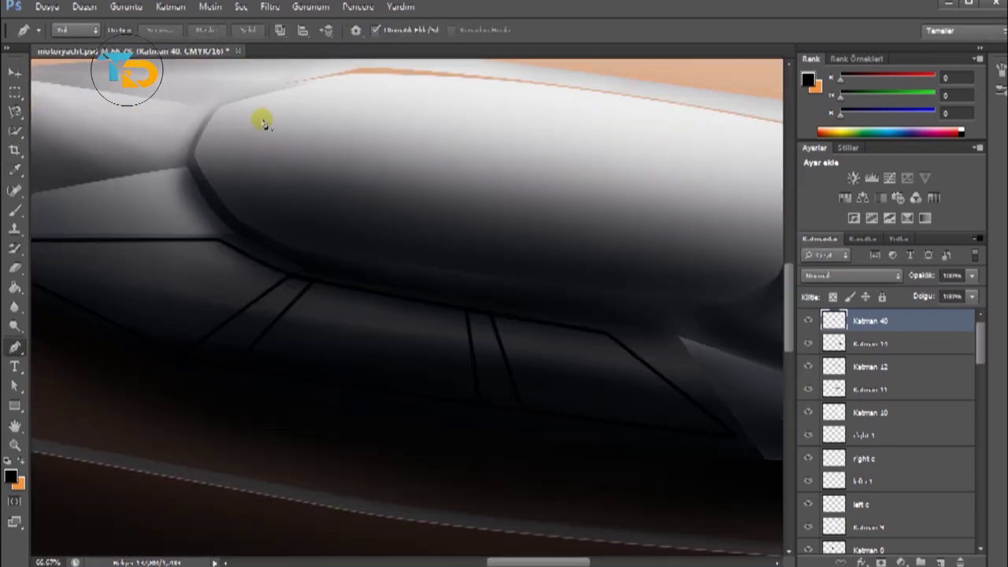
{"action": "left_click_drag", "start_coordinate": [510, 556], "coordinate": [488, 555]}
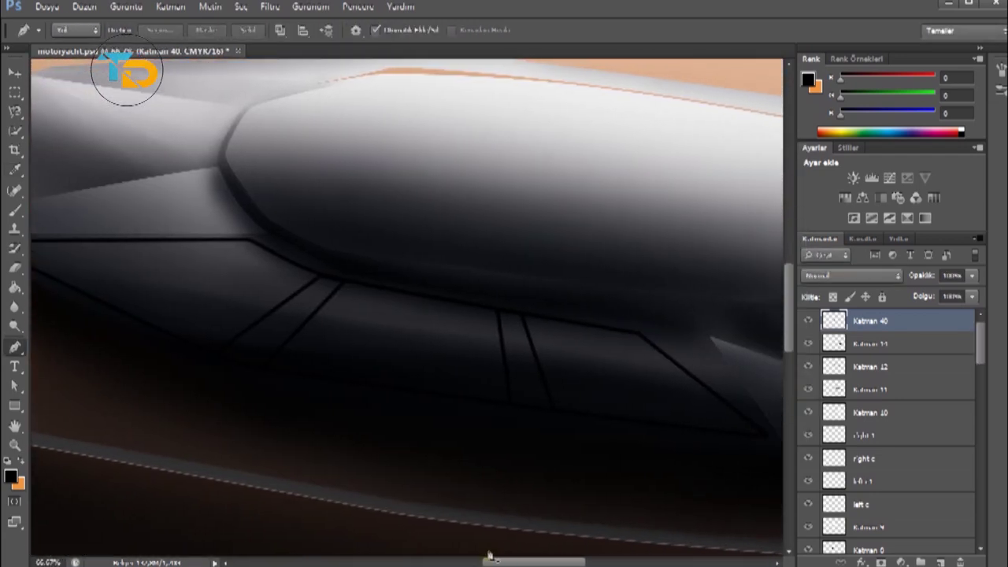
Apply a Bevel and Emboss layer style to the panel lines layer.
{"action": "double_click", "coordinate": [839, 320]}
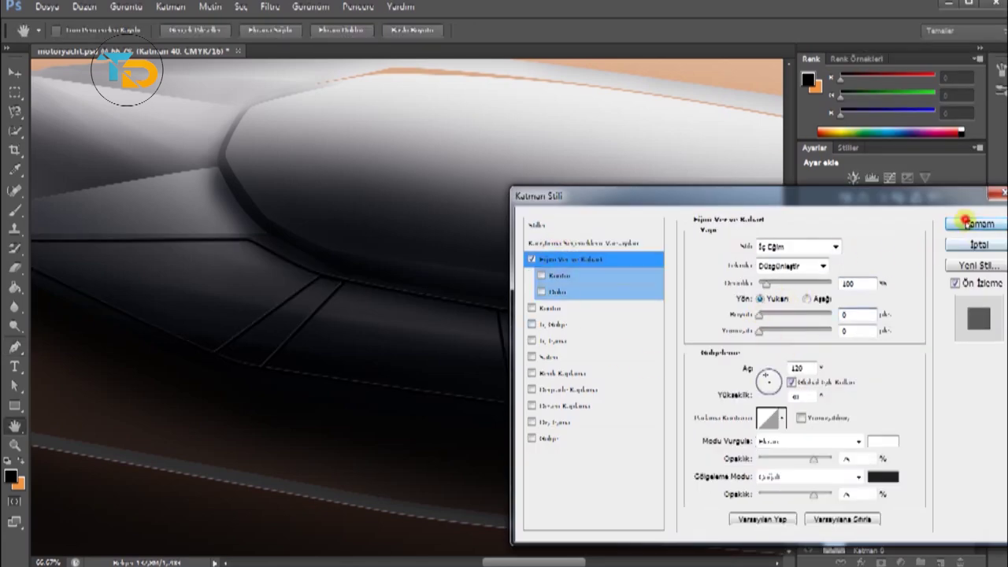
{"action": "left_click", "coordinate": [978, 223]}
{"action": "key", "text": "ctrl+minus"}
{"action": "key", "text": "ctrl+plus"}
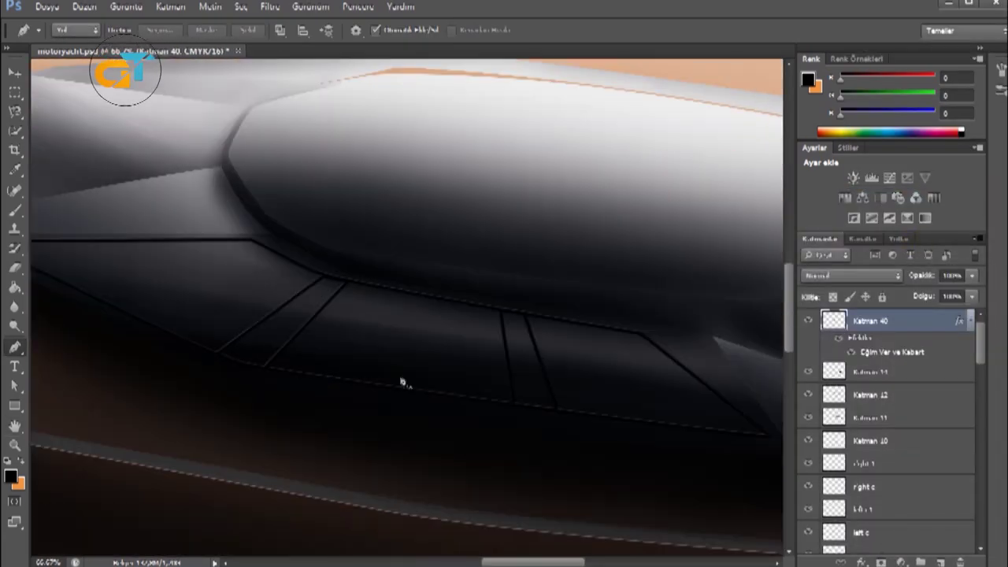
{"action": "key", "text": "ctrl+plus"}
Rename the panel lines layer 'glass line' and add an empty layer above it.
{"action": "double_click", "coordinate": [872, 321]}
{"action": "type", "text": "gl"}
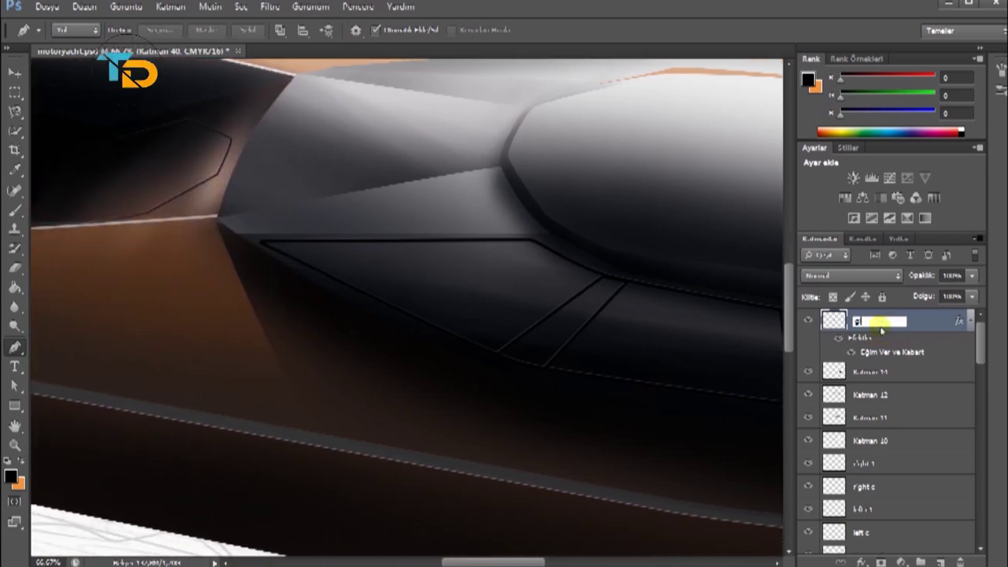
{"action": "key", "text": "Return"}
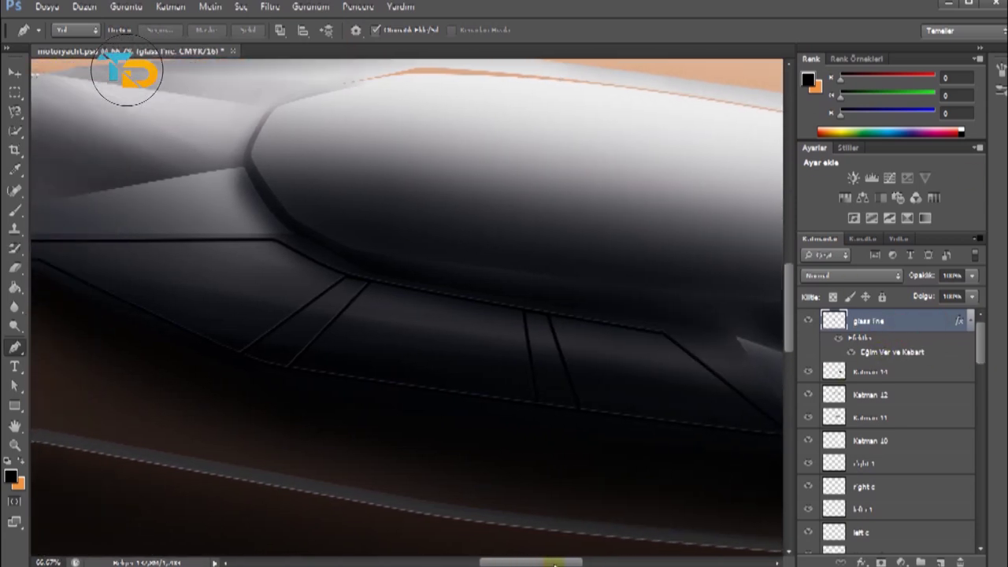
{"action": "left_click_drag", "start_coordinate": [737, 508], "coordinate": [619, 520]}
{"action": "left_click", "coordinate": [939, 561]}
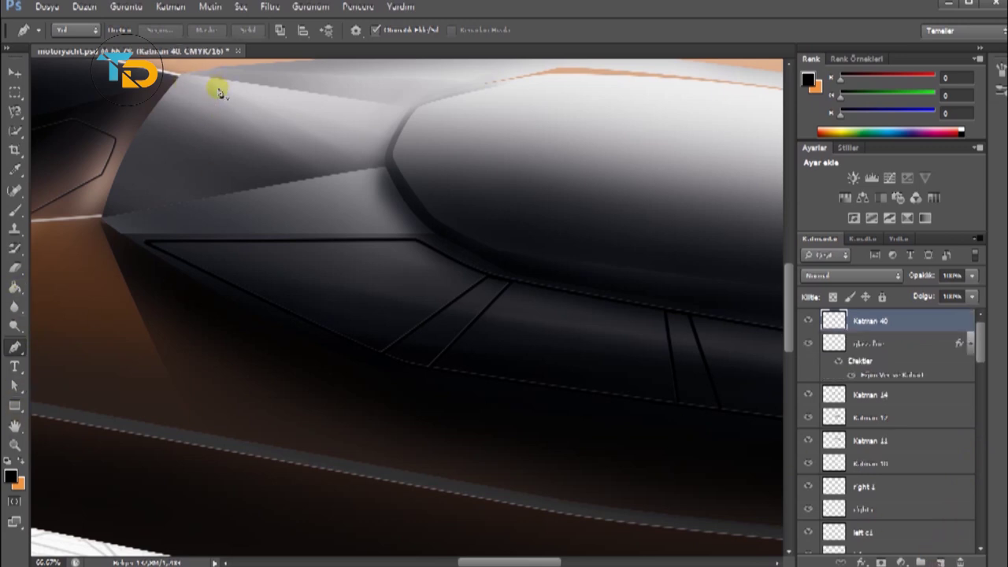
Trace the glass-area Pen outline from the canopy front along the lower panel edge.
{"action": "left_click_drag", "start_coordinate": [214, 89], "coordinate": [209, 158]}
{"action": "left_click", "coordinate": [219, 122]}
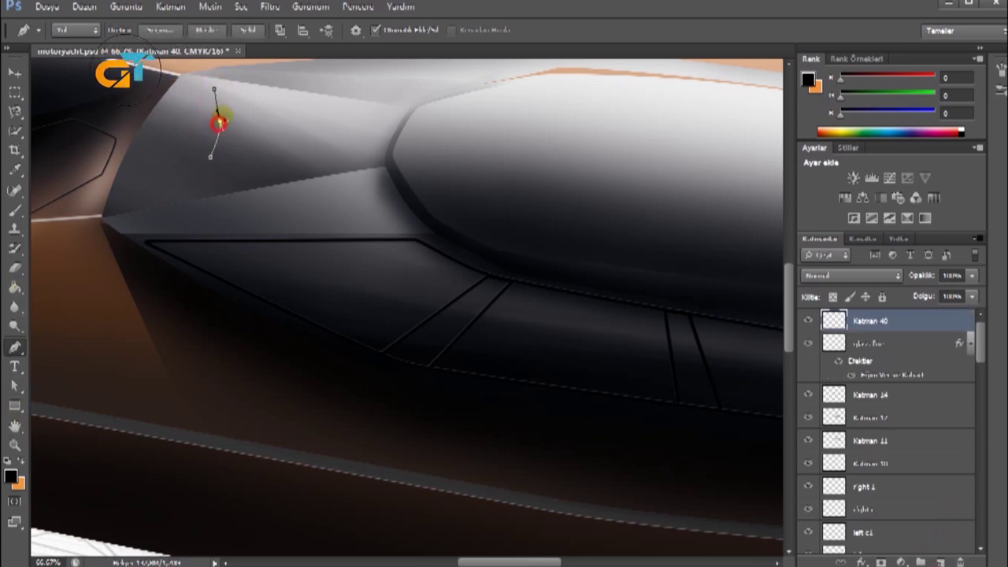
{"action": "left_click", "coordinate": [193, 191]}
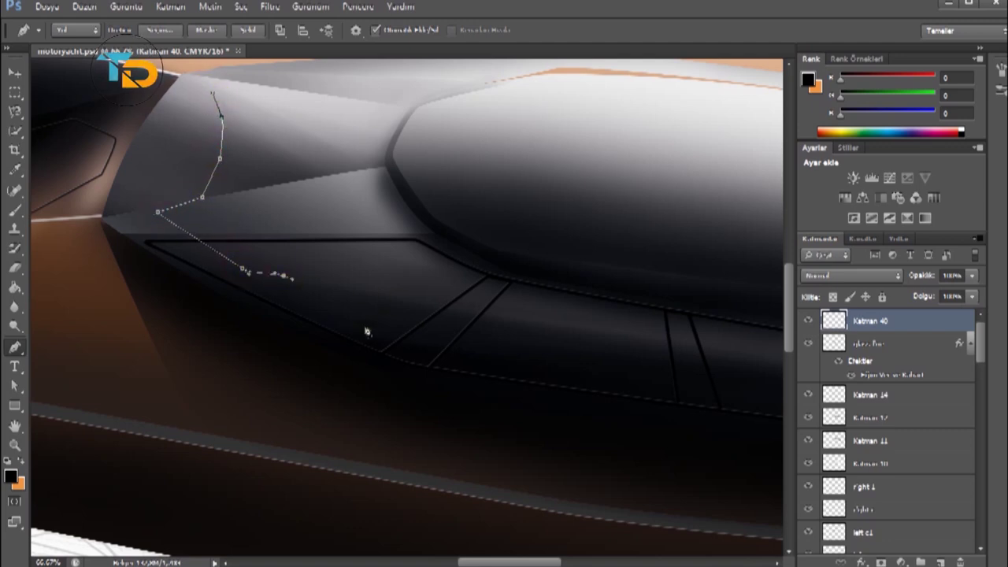
{"action": "left_click", "coordinate": [633, 388]}
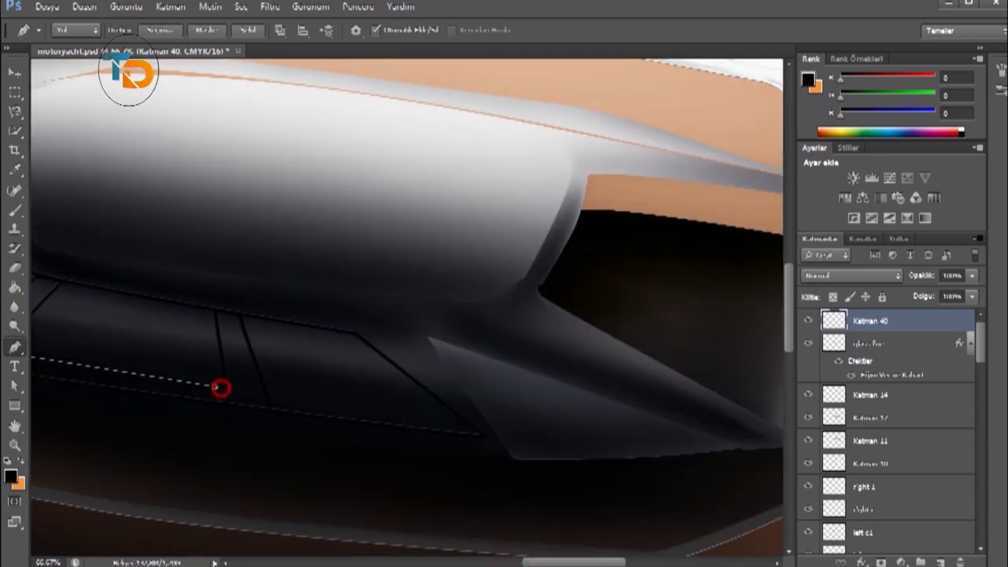
{"action": "mouse_move", "coordinate": [187, 380]}
{"action": "left_mouse_down"}
{"action": "mouse_move", "coordinate": [187, 309]}
{"action": "mouse_move", "coordinate": [212, 312]}
{"action": "left_mouse_up"}
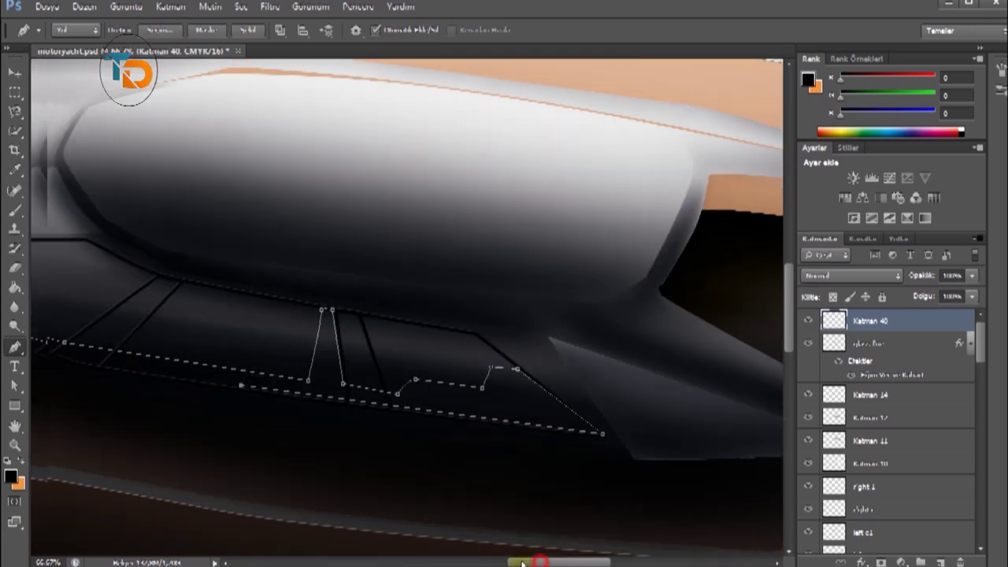
{"action": "scroll", "coordinate": [121, 386], "scroll_direction": "left", "scroll_amount": 10}
{"action": "left_click", "coordinate": [403, 360]}
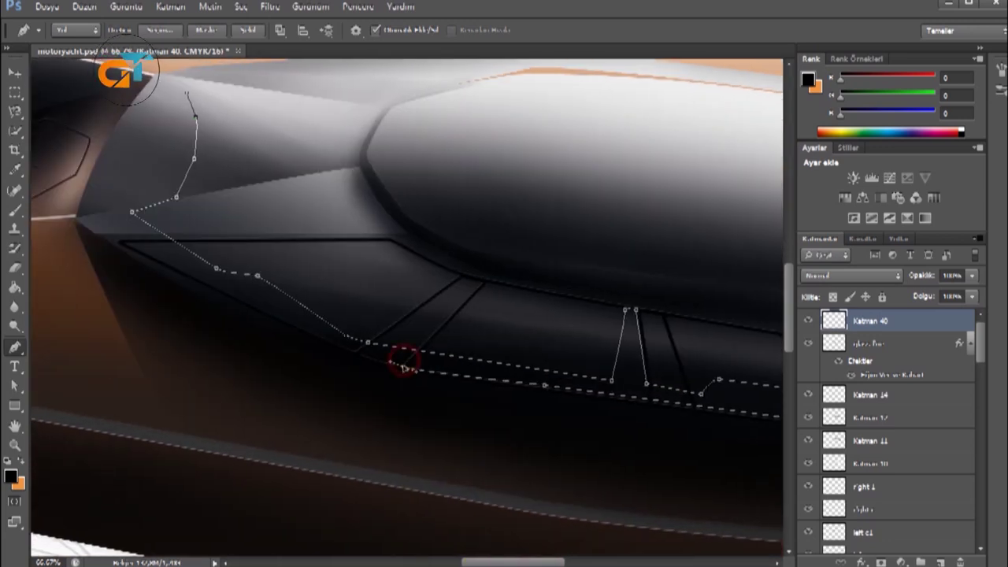
{"action": "left_click", "coordinate": [227, 290]}
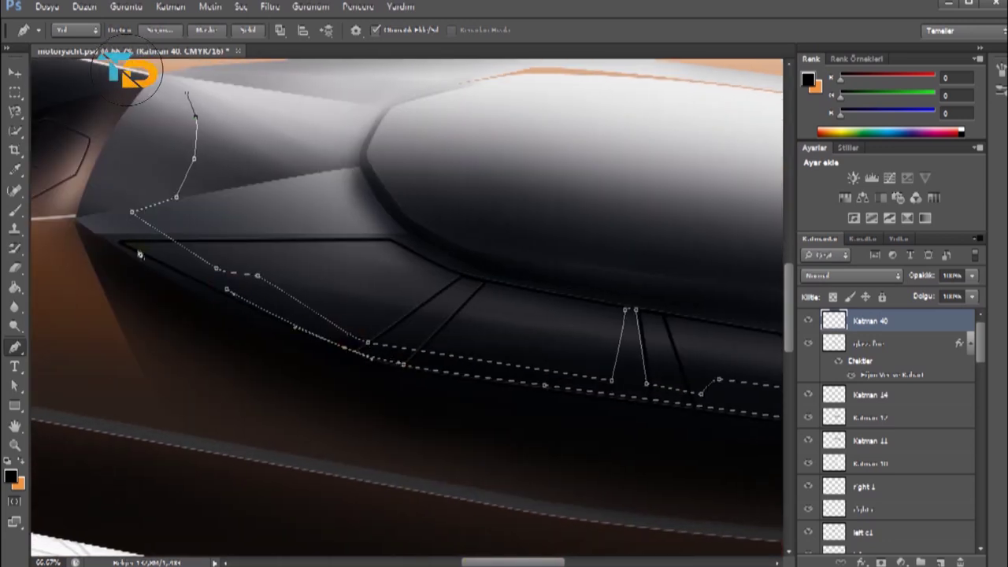
{"action": "left_click", "coordinate": [127, 128]}
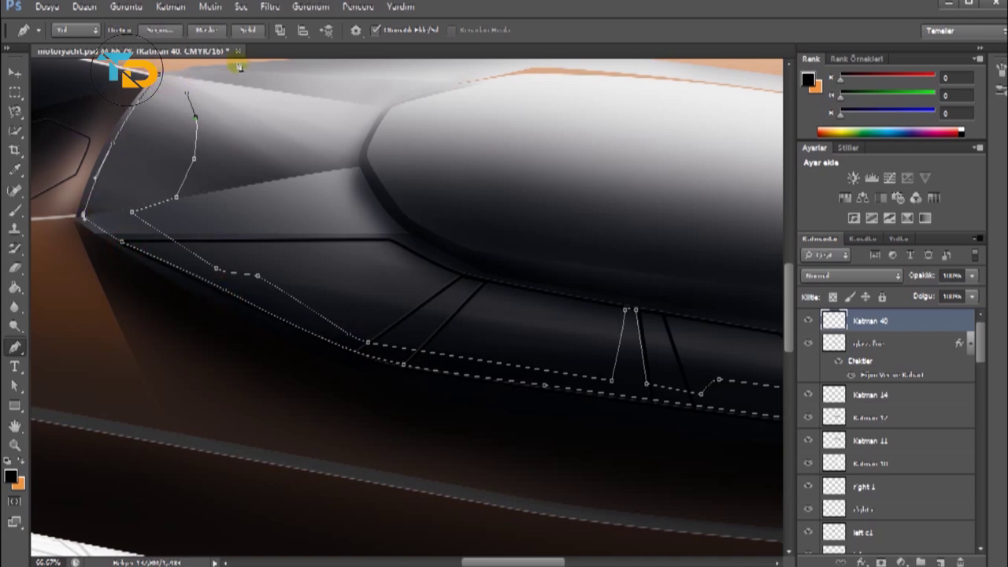
Curve the outline along the canopy top, close it, and make it a selection.
{"action": "key", "text": "ctrl+minus"}
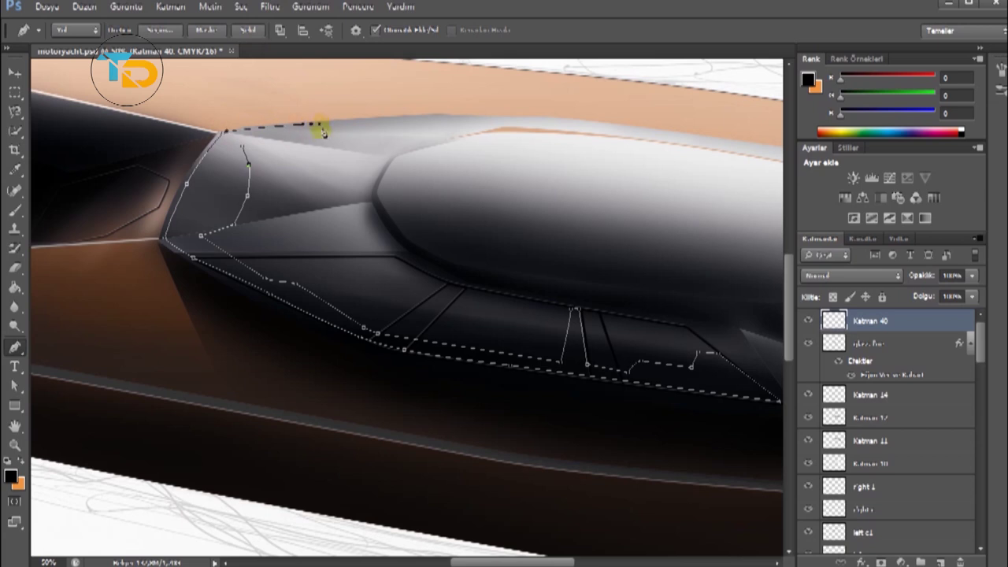
{"action": "left_click_drag", "start_coordinate": [336, 135], "coordinate": [336, 145]}
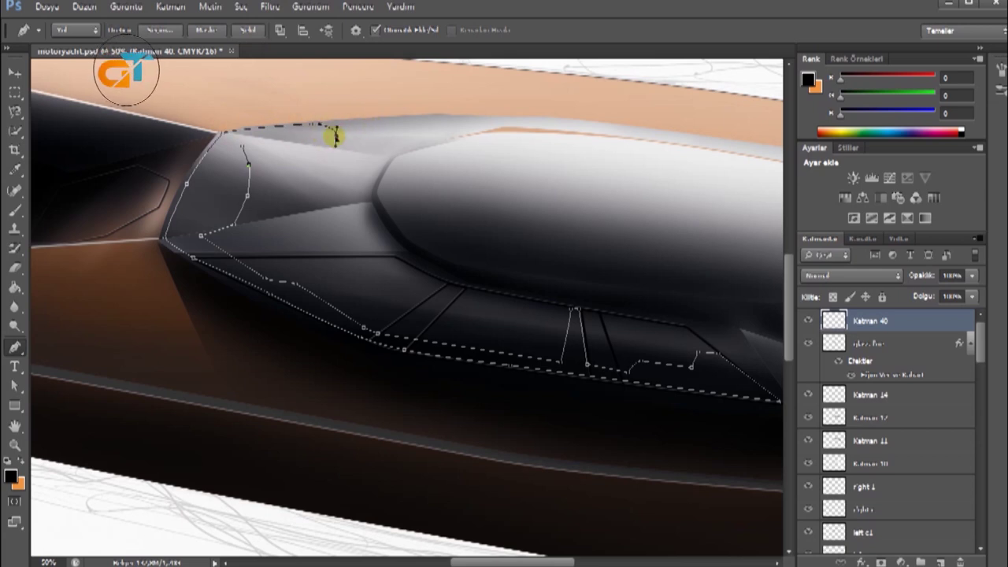
{"action": "left_click_drag", "start_coordinate": [275, 152], "coordinate": [250, 158]}
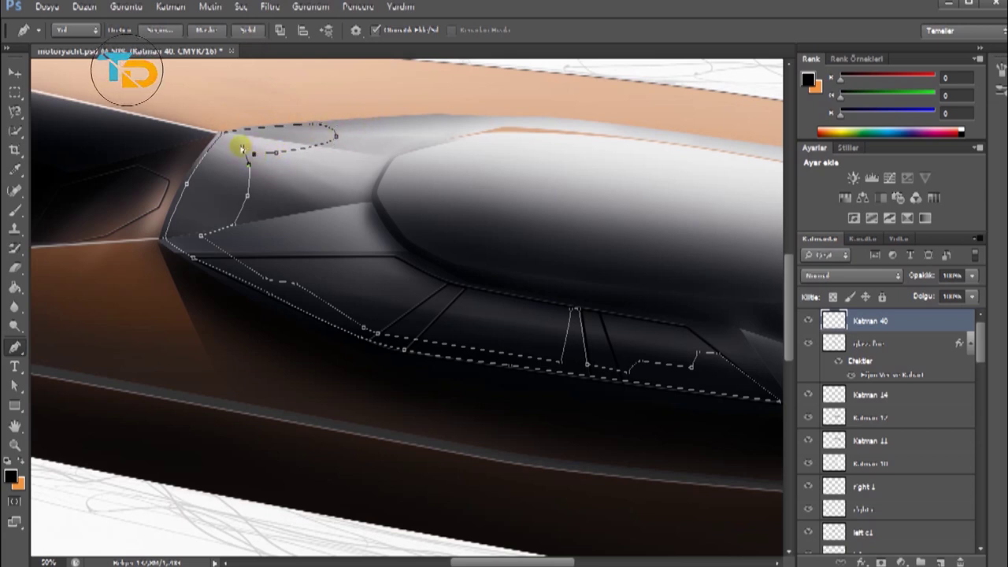
{"action": "left_click", "coordinate": [250, 157]}
{"action": "right_click", "coordinate": [418, 130]}
{"action": "left_click", "coordinate": [457, 201]}
{"action": "left_click", "coordinate": [653, 108]}
{"action": "key", "text": "b"}
Choose a soft brush with 1% flow.
{"action": "right_click", "coordinate": [202, 233]}
{"action": "left_click", "coordinate": [129, 147]}
{"action": "left_click", "coordinate": [398, 30]}
Brush faint dark shading across the canopy glass, building it up near the top notch.
{"action": "left_click_drag", "start_coordinate": [429, 49], "coordinate": [370, 49]}
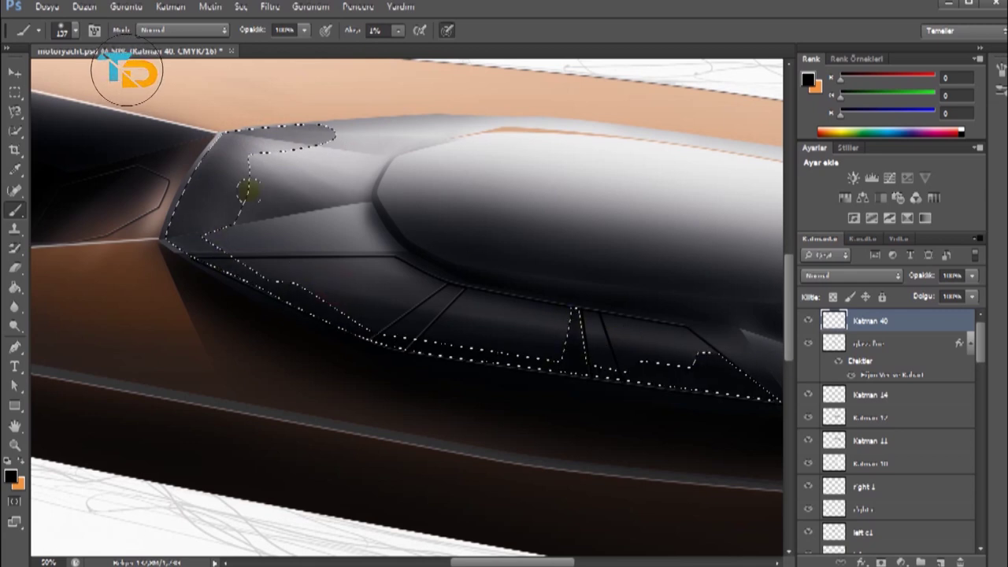
{"action": "left_click_drag", "start_coordinate": [233, 206], "coordinate": [224, 167]}
{"action": "left_click_drag", "start_coordinate": [228, 228], "coordinate": [297, 152]}
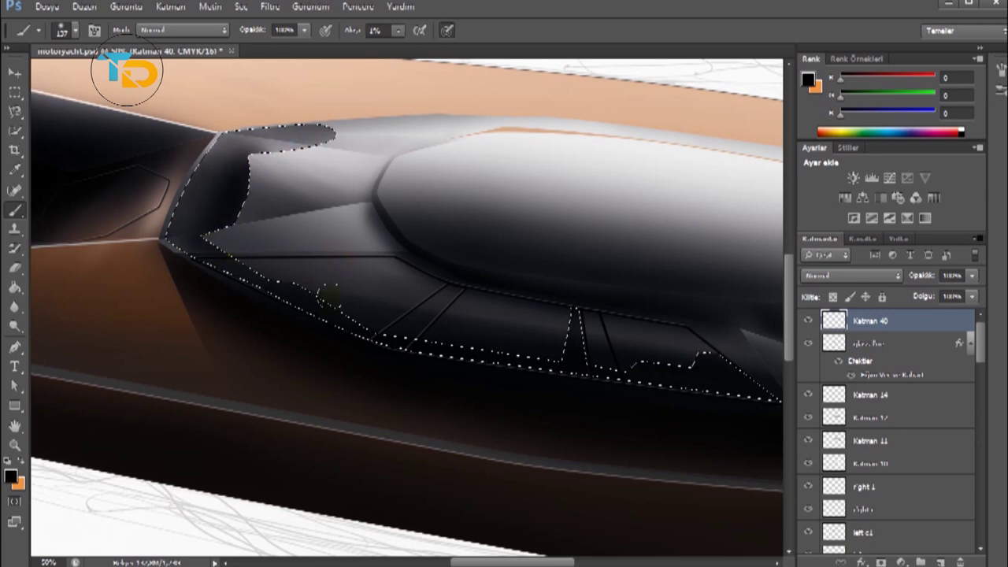
{"action": "left_click_drag", "start_coordinate": [273, 171], "coordinate": [351, 117]}
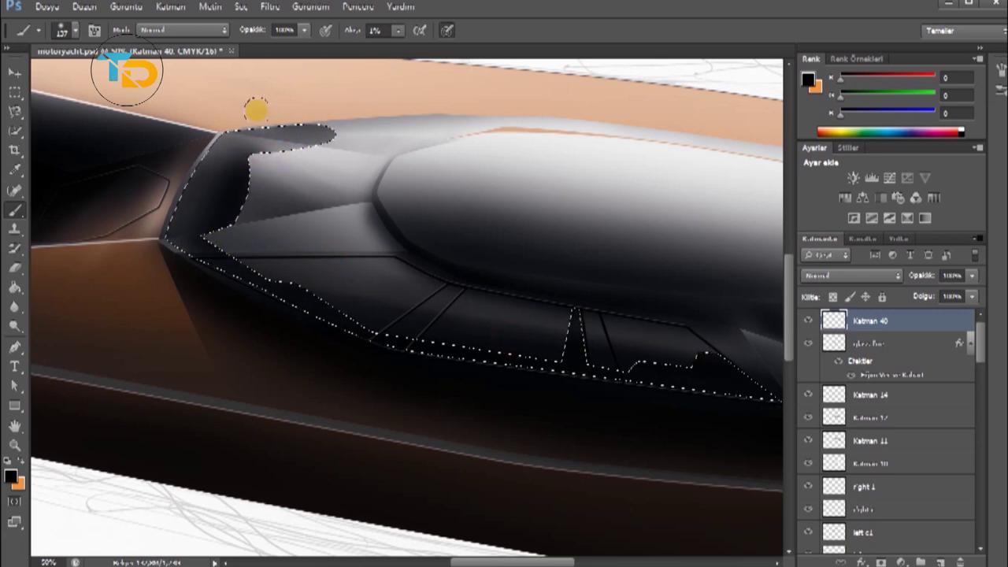
{"action": "left_click_drag", "start_coordinate": [260, 176], "coordinate": [326, 149]}
Deselect the glass area and move the shading layer below the glass line layer.
{"action": "key", "text": "ctrl+d"}
{"action": "key", "text": "m"}
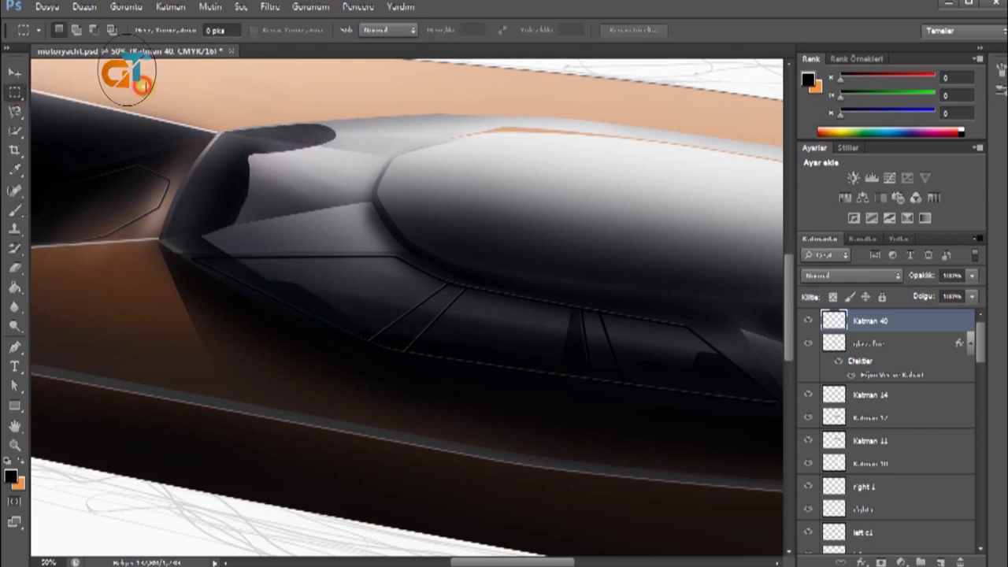
{"action": "left_click_drag", "start_coordinate": [898, 324], "coordinate": [929, 393]}
{"action": "left_click", "coordinate": [971, 275]}
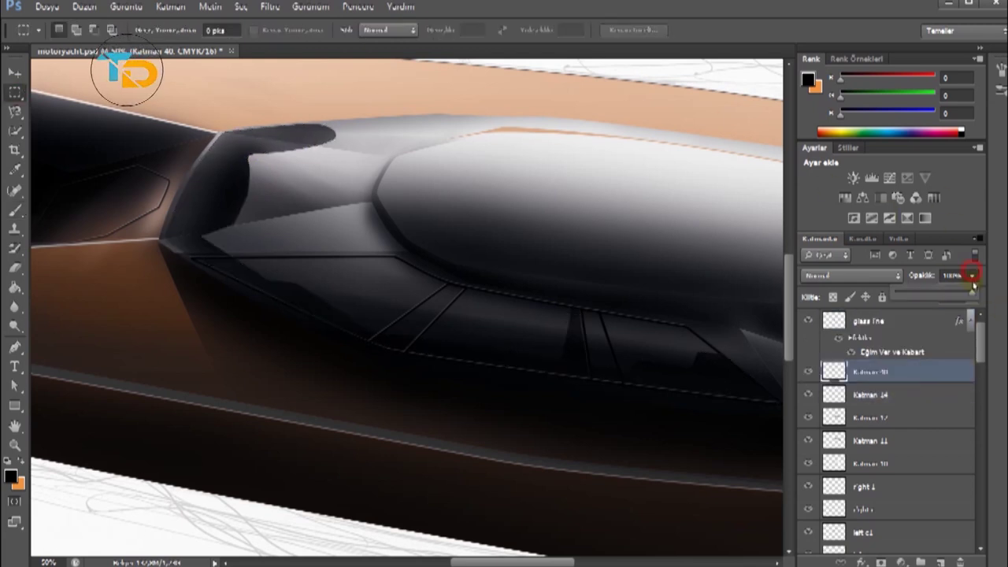
Lower the shading layer's opacity and soft-erase the dark smudge along the canopy top.
{"action": "left_click_drag", "start_coordinate": [975, 294], "coordinate": [945, 301]}
{"action": "left_click", "coordinate": [14, 267]}
{"action": "left_click", "coordinate": [75, 30]}
{"action": "left_click", "coordinate": [197, 247]}
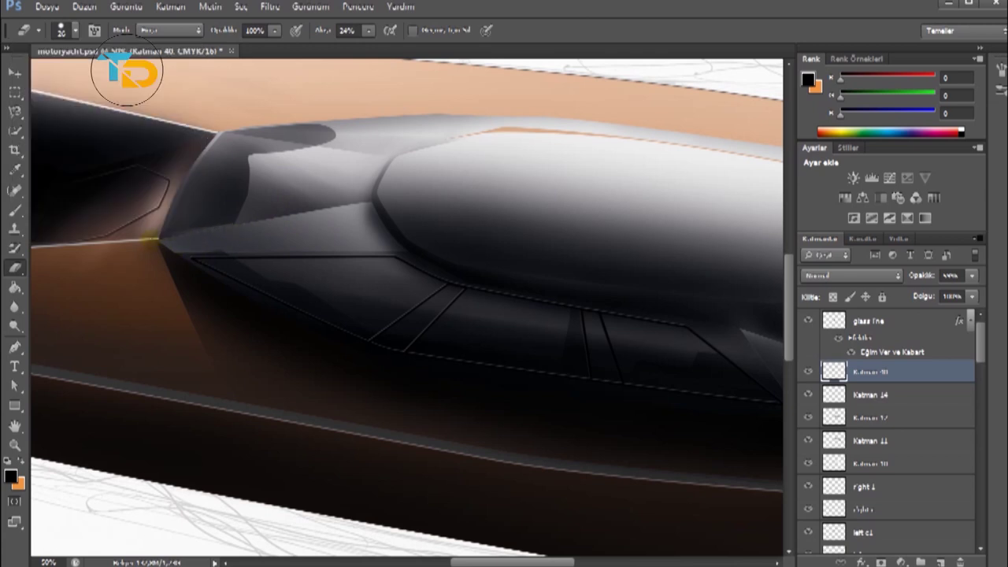
{"action": "left_click_drag", "start_coordinate": [307, 135], "coordinate": [247, 129]}
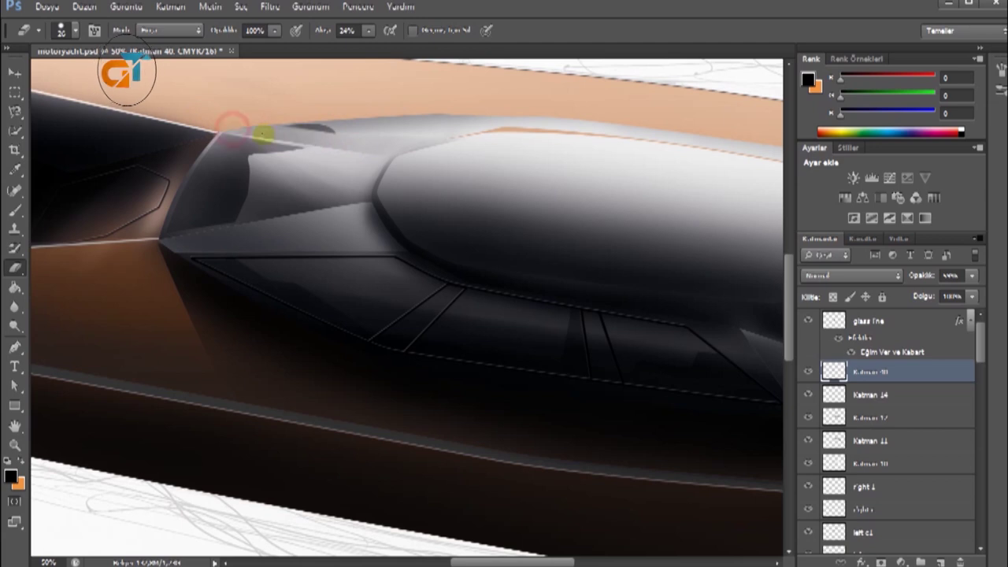
Lower Katman 40's opacity further and set the eraser size to 7.
{"action": "left_click", "coordinate": [968, 275]}
{"action": "left_click_drag", "start_coordinate": [948, 293], "coordinate": [926, 293]}
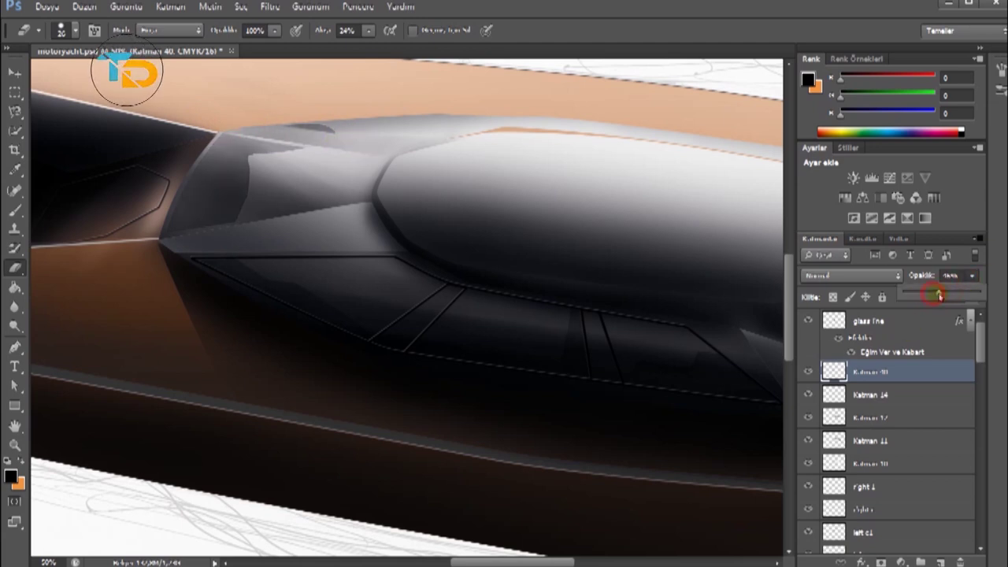
{"action": "left_click", "coordinate": [75, 30]}
{"action": "double_click", "coordinate": [134, 145]}
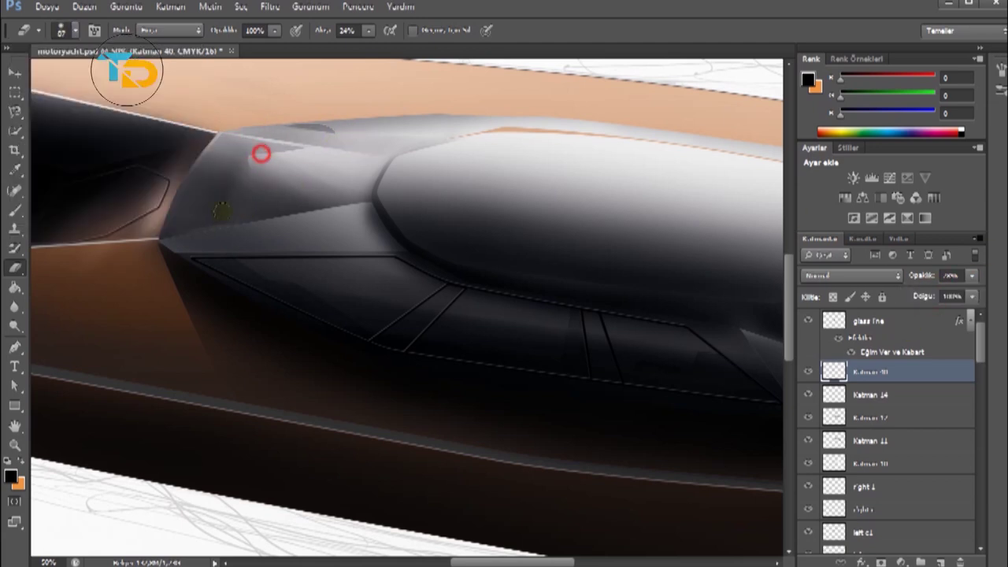
Zoom out to check the whole boat, recheck the opacity, and select the glass line layer.
{"action": "key", "text": "ctrl+minus"}
{"action": "key", "text": "ctrl+minus"}
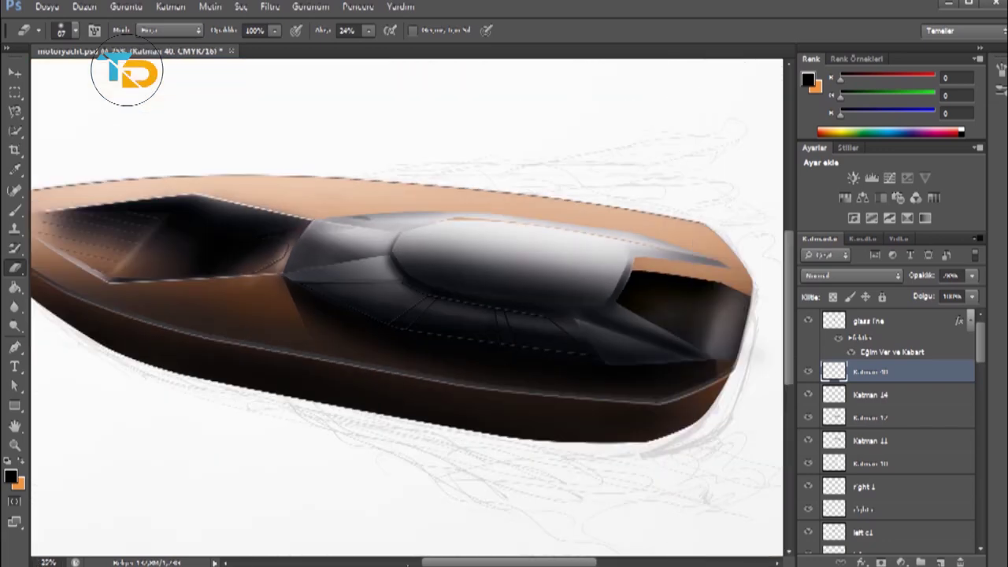
{"action": "key", "text": "ctrl+plus"}
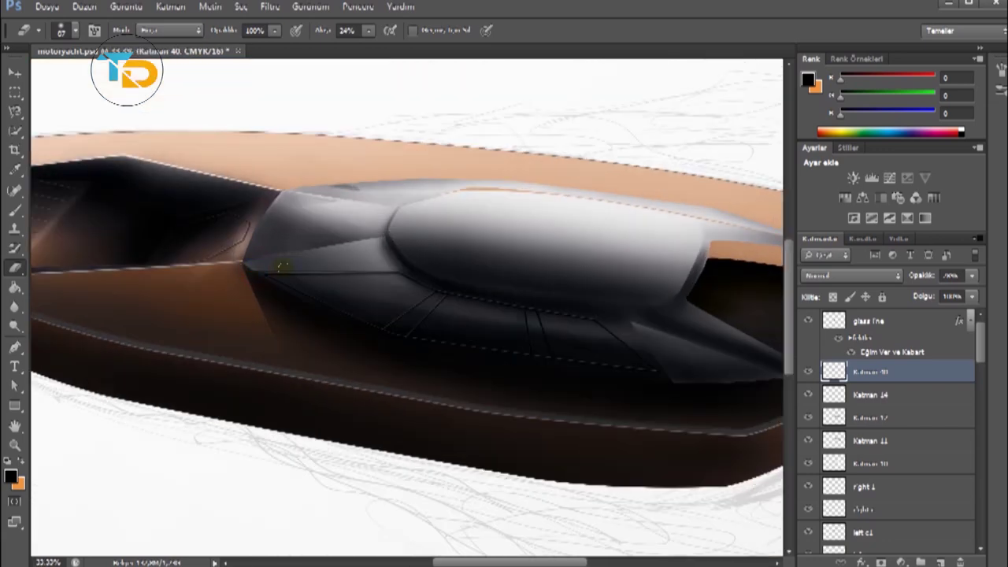
{"action": "left_click", "coordinate": [972, 276]}
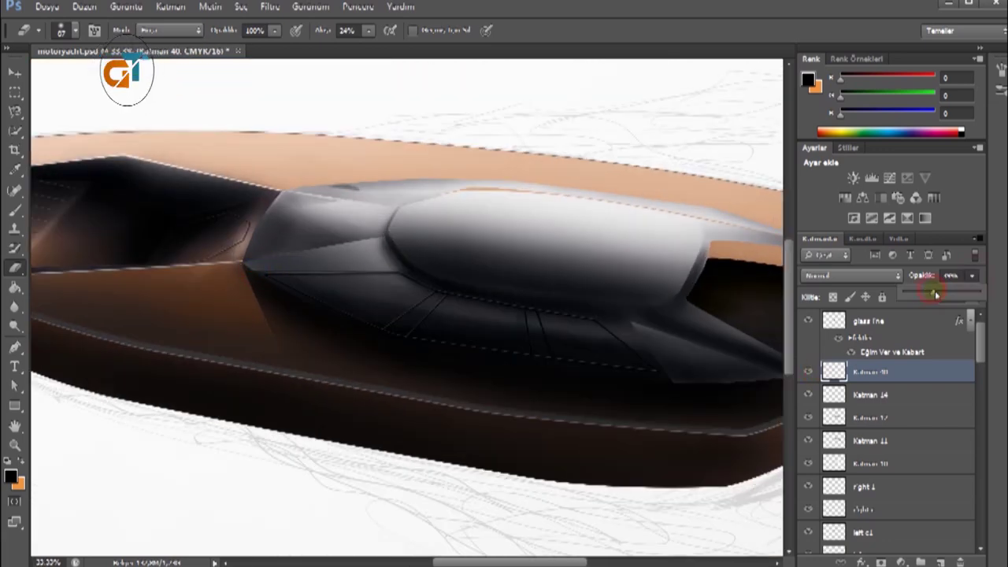
{"action": "key", "text": "ctrl+minus"}
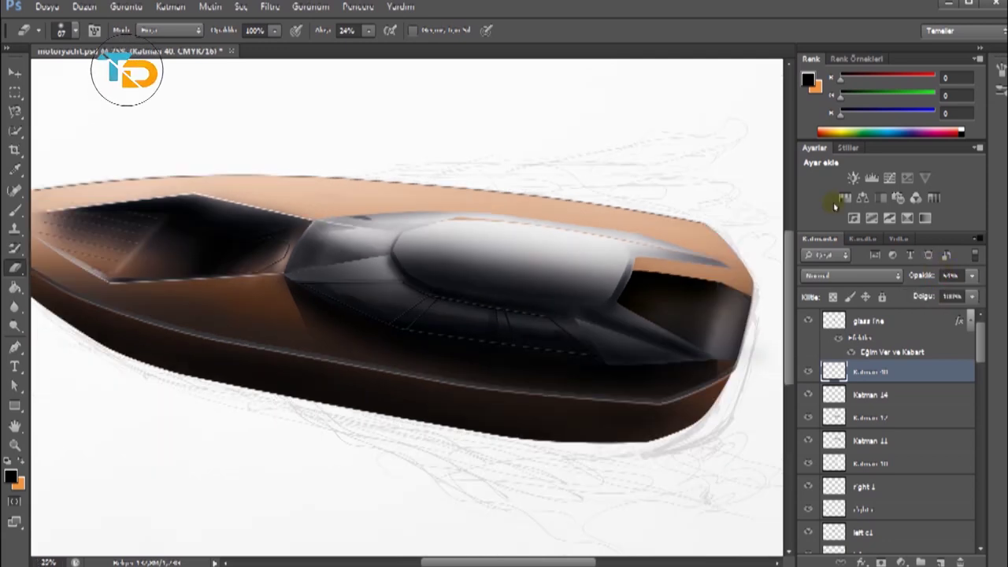
{"action": "key", "text": "ctrl+plus"}
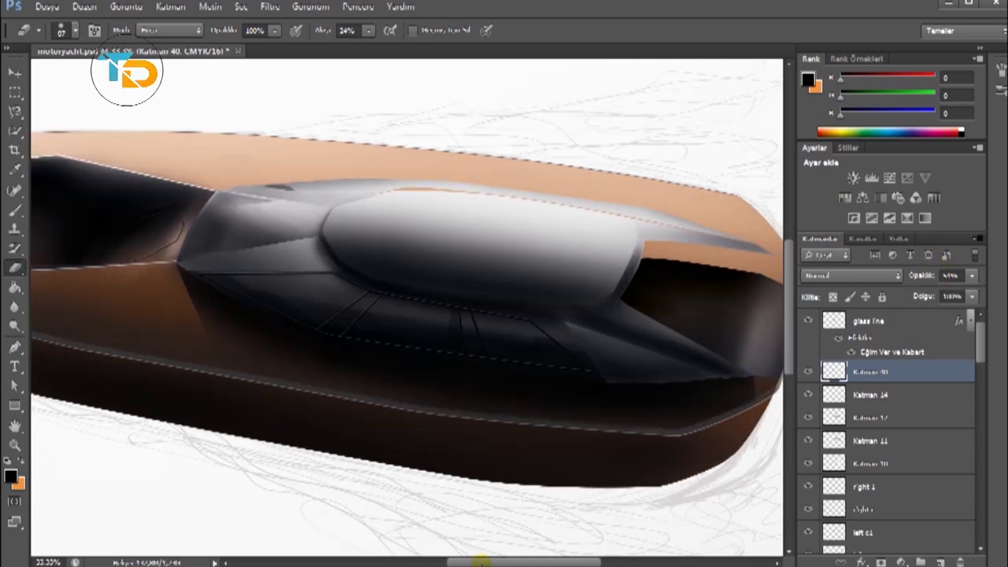
{"action": "left_click", "coordinate": [881, 322]}
Toggle the glass layers' visibility to identify them and select the layer under Katman 37.
{"action": "scroll", "coordinate": [933, 385], "scroll_direction": "down", "scroll_amount": 3}
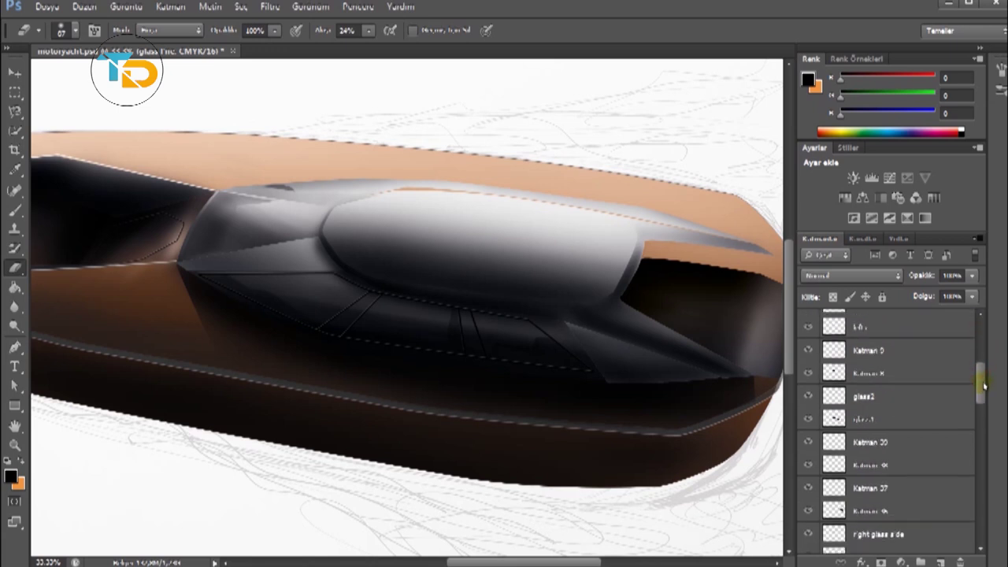
{"action": "scroll", "coordinate": [810, 401], "scroll_direction": "down", "scroll_amount": 3}
{"action": "left_click", "coordinate": [810, 356]}
{"action": "left_click", "coordinate": [810, 356]}
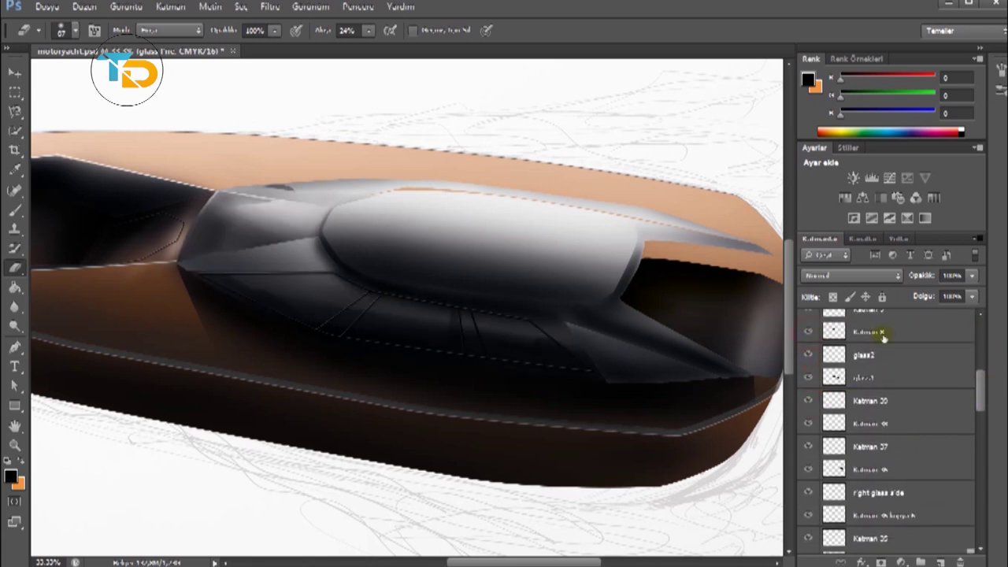
{"action": "scroll", "coordinate": [807, 407], "scroll_direction": "down", "scroll_amount": 3}
{"action": "left_click", "coordinate": [804, 342]}
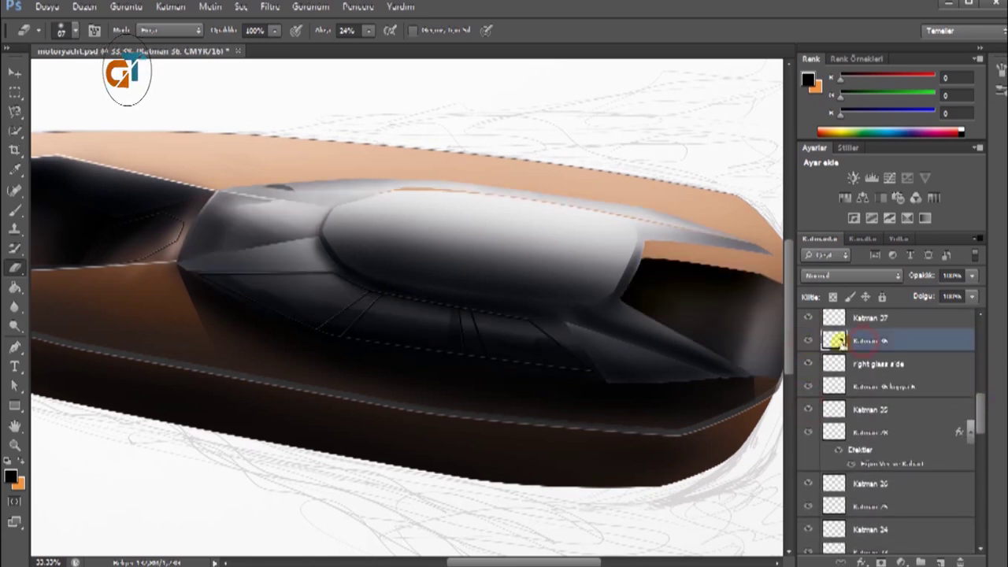
{"action": "scroll", "coordinate": [725, 468], "scroll_direction": "right", "scroll_amount": 3}
{"action": "scroll", "coordinate": [816, 434], "scroll_direction": "up", "scroll_amount": 4}
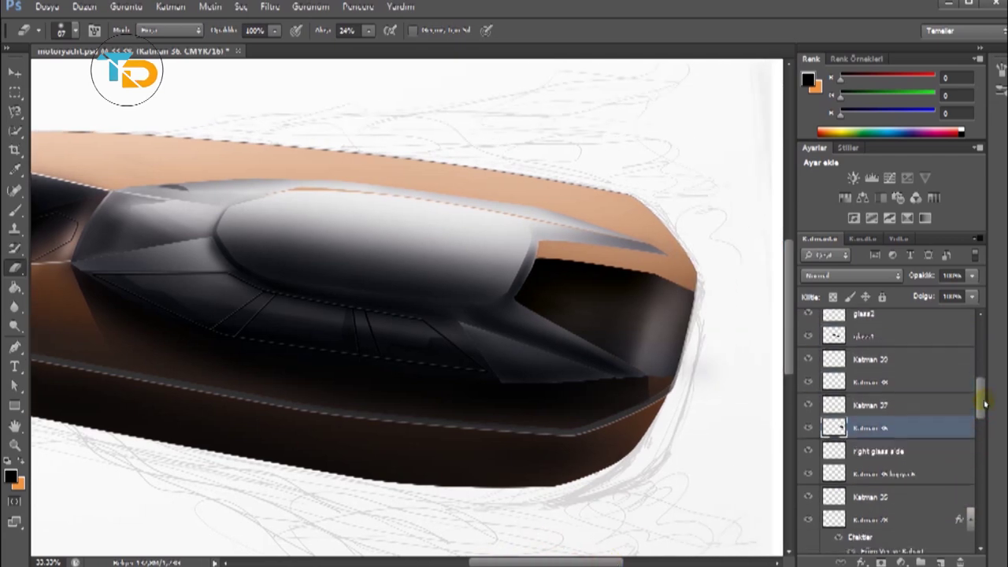
{"action": "left_click", "coordinate": [810, 425]}
{"action": "left_click", "coordinate": [810, 425]}
Zoom in on the canopy's front end and trace a pen path along its front edge.
{"action": "key", "text": "ctrl+plus"}
{"action": "key", "text": "ctrl+plus"}
{"action": "left_click_drag", "start_coordinate": [543, 561], "coordinate": [596, 551]}
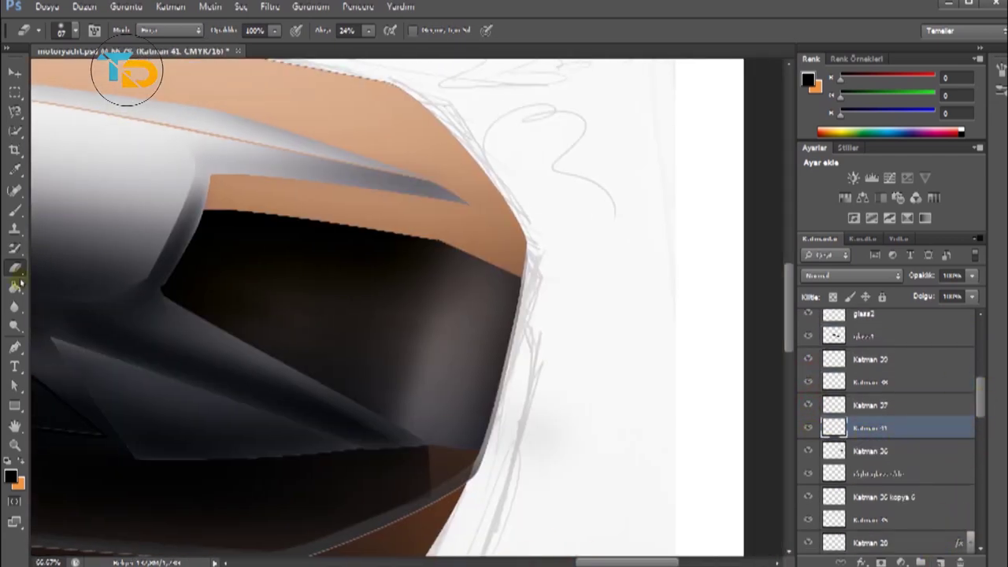
{"action": "left_click", "coordinate": [15, 350]}
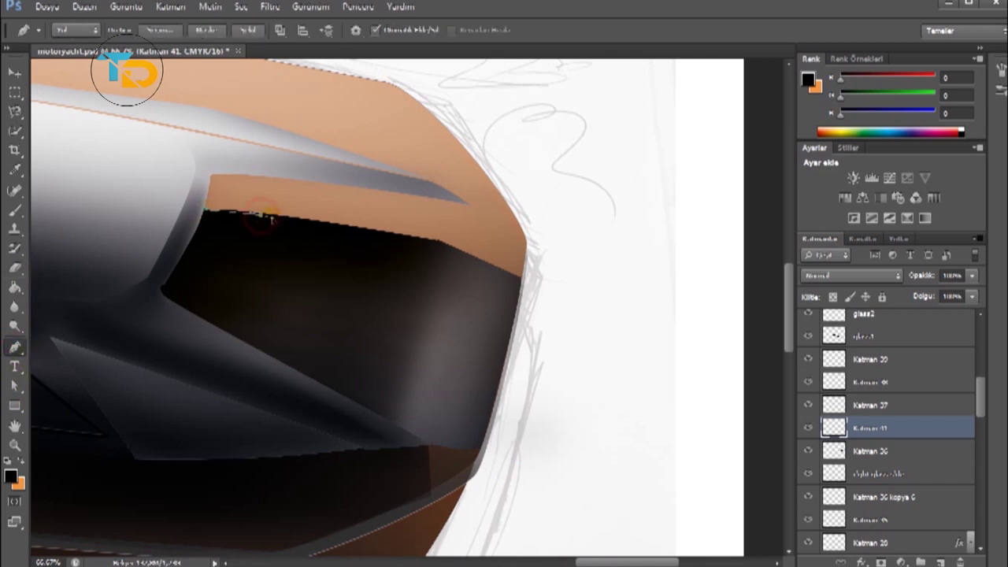
{"action": "left_click_drag", "start_coordinate": [520, 275], "coordinate": [518, 217]}
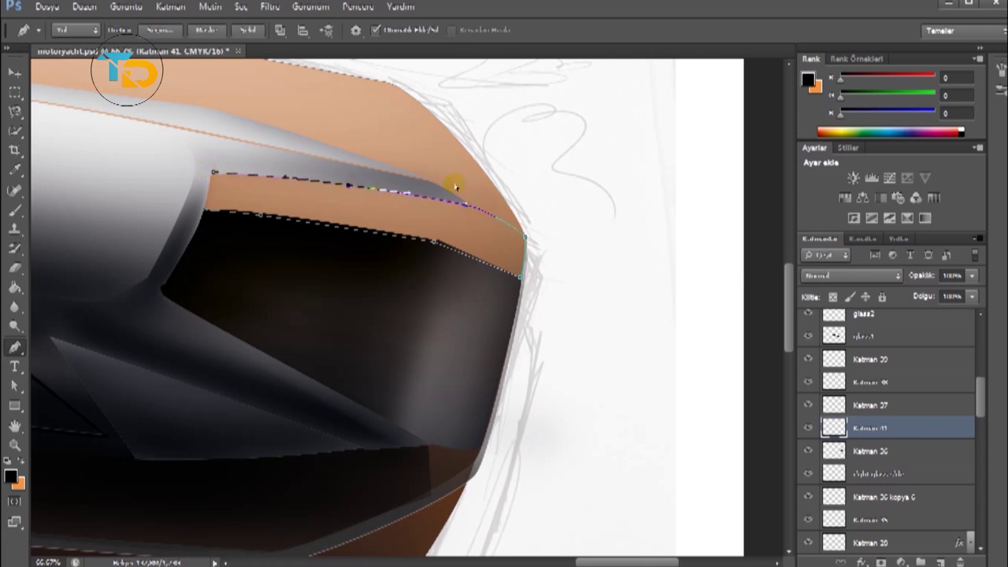
Turn the path into a selection with 0 px feather and fill it black.
{"action": "right_click", "coordinate": [383, 159]}
{"action": "left_click", "coordinate": [411, 225]}
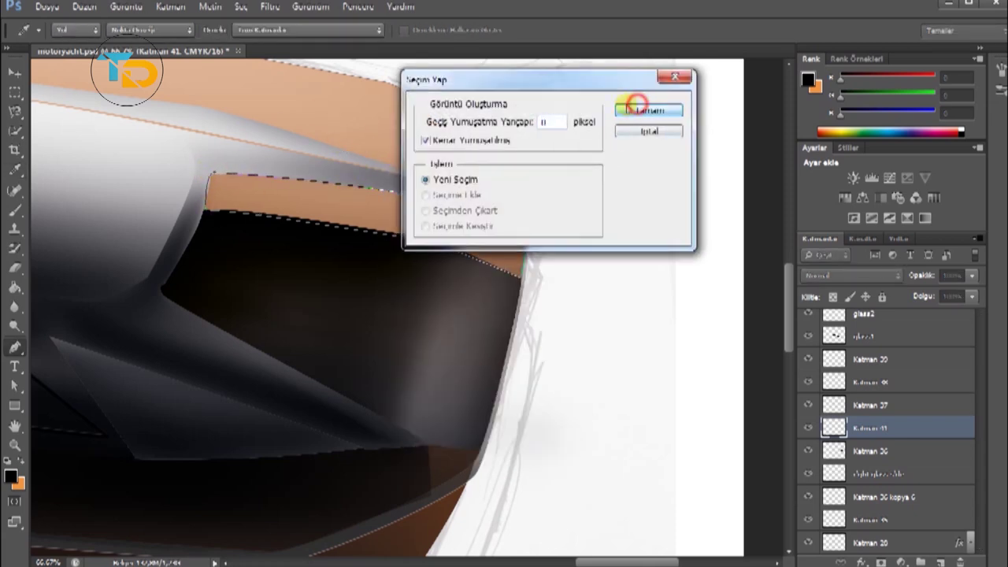
{"action": "left_click", "coordinate": [649, 101]}
{"action": "key", "text": "g"}
{"action": "left_click", "coordinate": [346, 209]}
On a new layer, paint a faint white highlight along the black strip's edge.
{"action": "left_click", "coordinate": [940, 562]}
{"action": "left_click", "coordinate": [11, 476]}
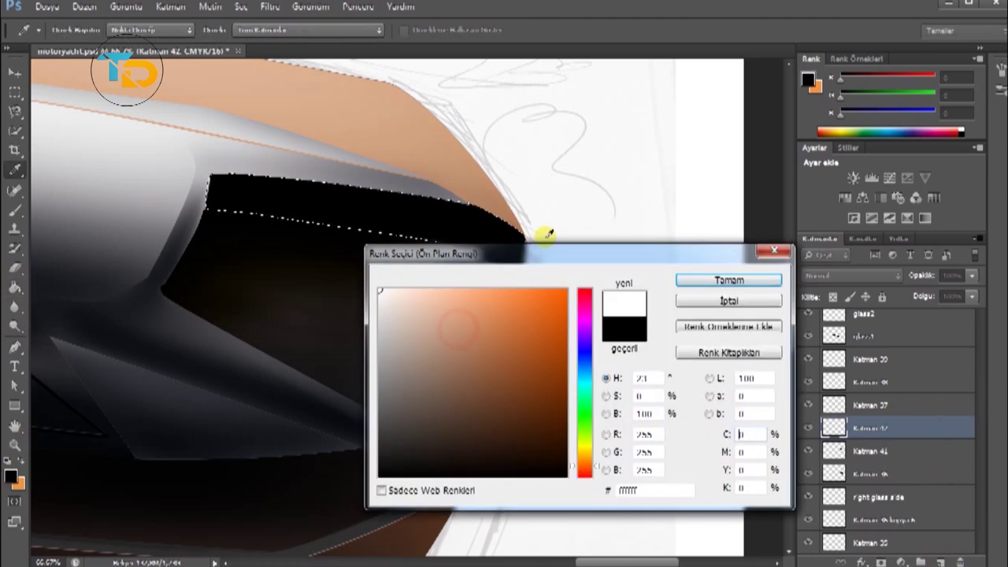
{"action": "left_click", "coordinate": [715, 286]}
{"action": "key", "text": "b"}
{"action": "left_click", "coordinate": [67, 29]}
{"action": "key", "text": "Return"}
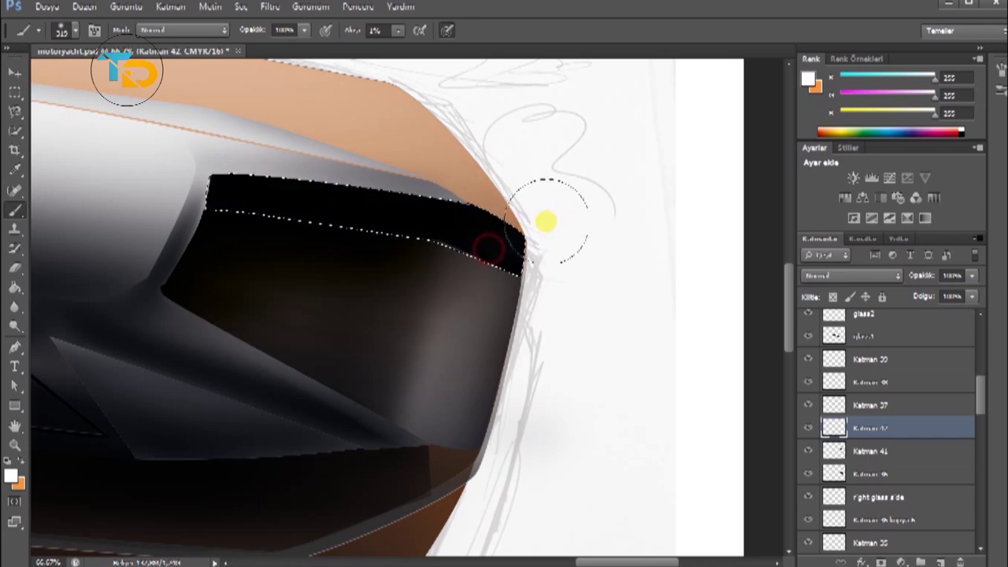
{"action": "left_click_drag", "start_coordinate": [544, 218], "coordinate": [553, 205]}
Drop the selection around the black strip and add a new empty layer.
{"action": "left_click", "coordinate": [14, 93]}
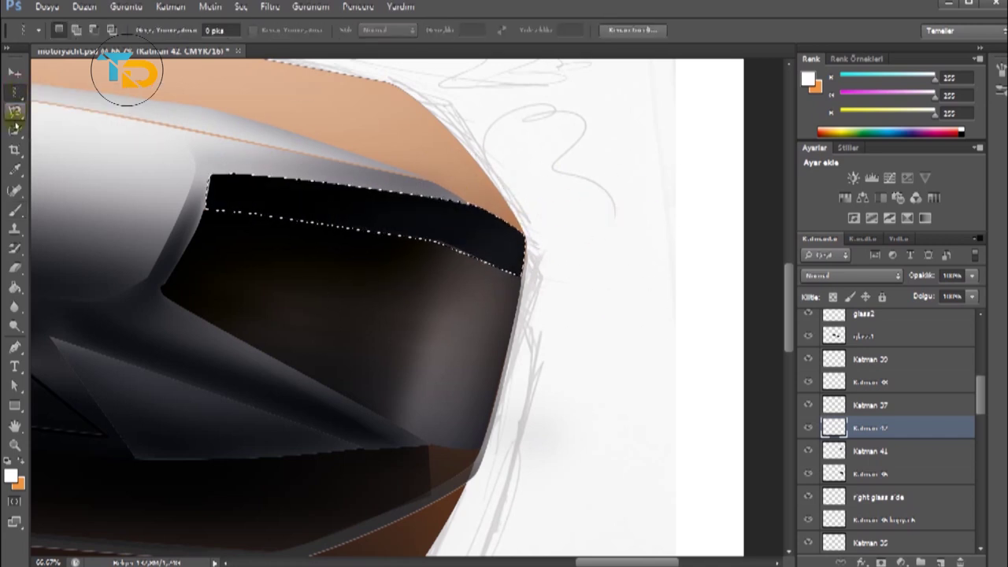
{"action": "right_click", "coordinate": [14, 93]}
{"action": "left_click", "coordinate": [95, 90]}
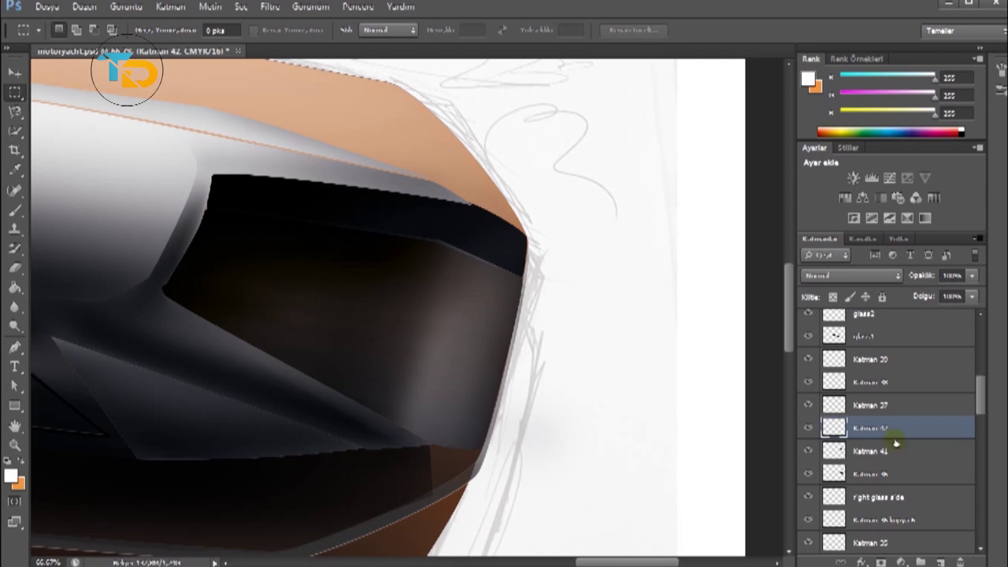
{"action": "key", "text": "p"}
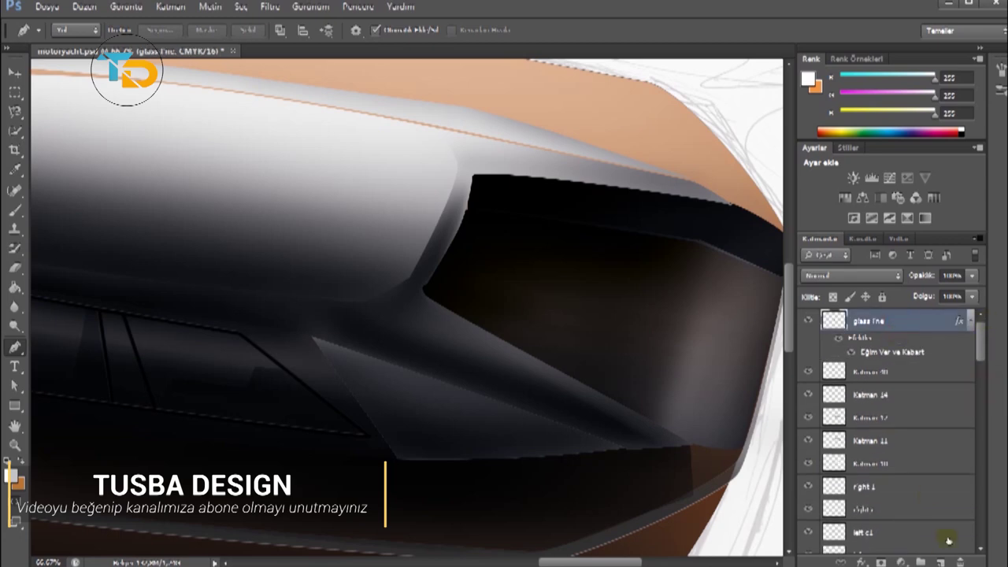
{"action": "left_click", "coordinate": [940, 562]}
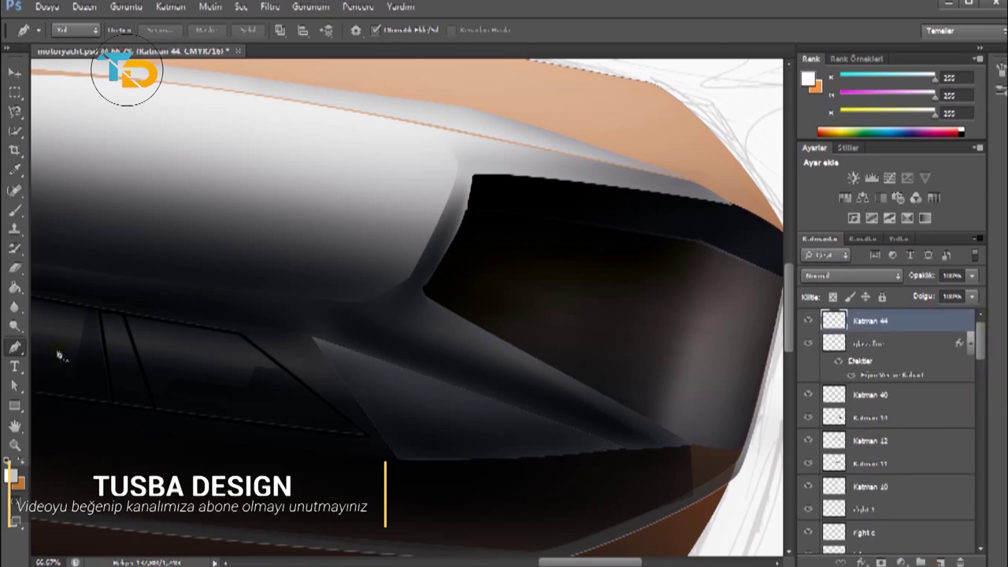
Paint soft black shading on the canopy side with a size-32 brush at 7% flow.
{"action": "left_click", "coordinate": [11, 474]}
{"action": "left_click", "coordinate": [382, 513]}
{"action": "left_click", "coordinate": [732, 272]}
{"action": "key", "text": "b"}
{"action": "left_click", "coordinate": [74, 30]}
{"action": "type", "text": "32"}
{"action": "key", "text": "Return"}
{"action": "type", "text": "7"}
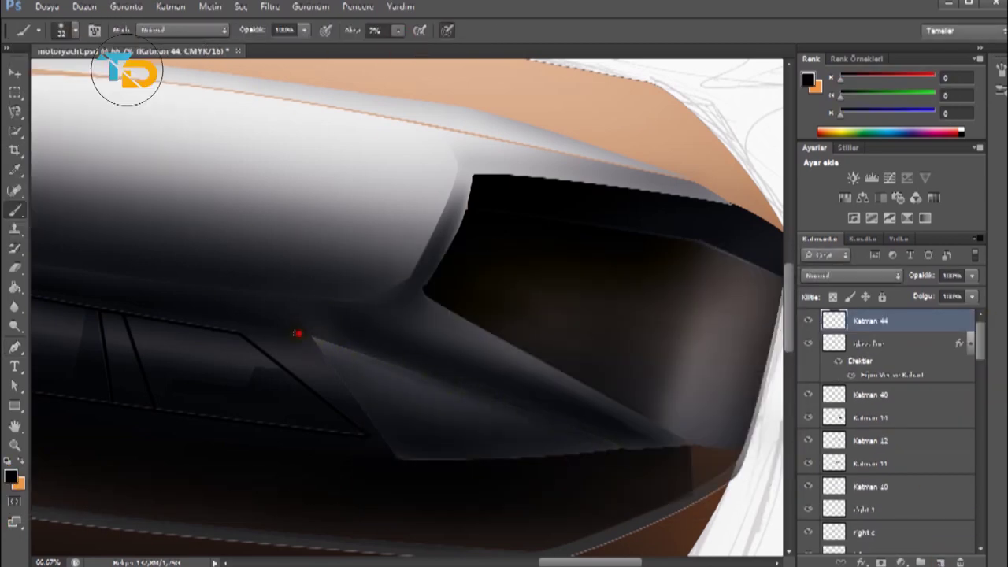
{"action": "left_click_drag", "start_coordinate": [315, 333], "coordinate": [397, 366]}
{"action": "mouse_move", "coordinate": [497, 407]}
{"action": "left_mouse_down"}
{"action": "mouse_move", "coordinate": [292, 332]}
{"action": "mouse_move", "coordinate": [498, 410]}
{"action": "left_mouse_up"}
Check the shading zoomed out, then darken the canopy side further with a size-25 brush.
{"action": "key", "text": "e"}
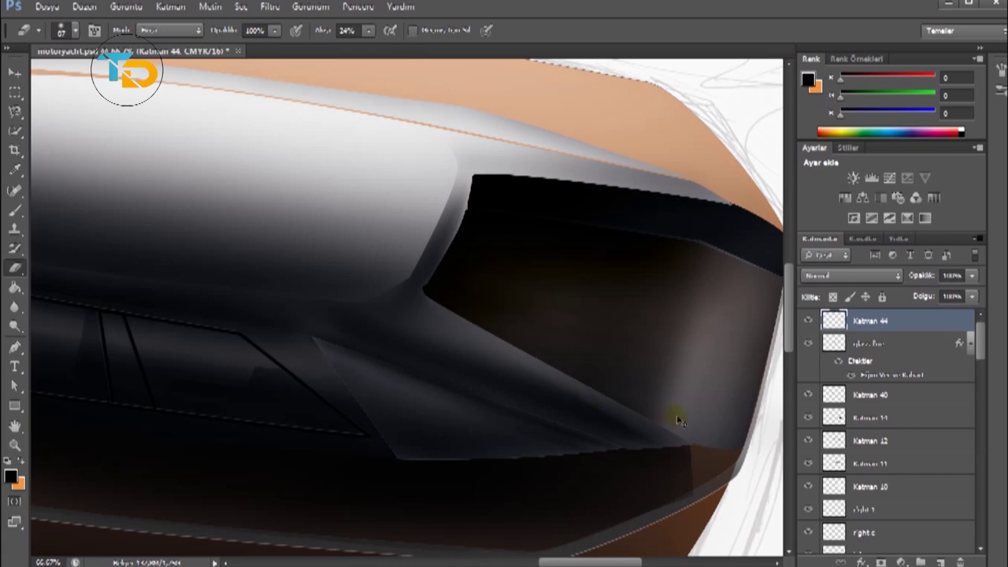
{"action": "key", "text": "ctrl+minus"}
{"action": "key", "text": "ctrl+minus"}
{"action": "key", "text": "ctrl+plus"}
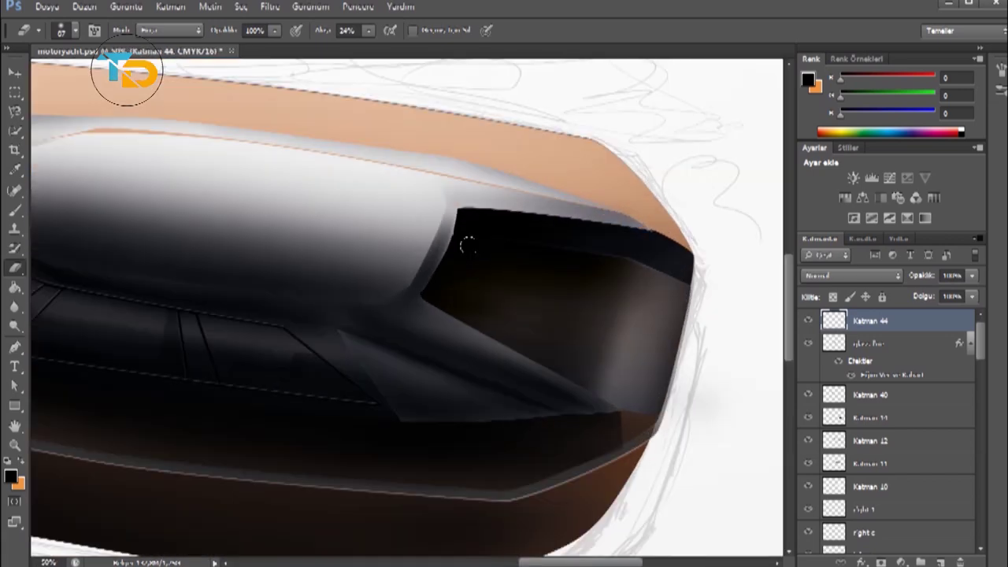
{"action": "left_click", "coordinate": [14, 209]}
{"action": "left_click", "coordinate": [75, 29]}
{"action": "left_click", "coordinate": [75, 30]}
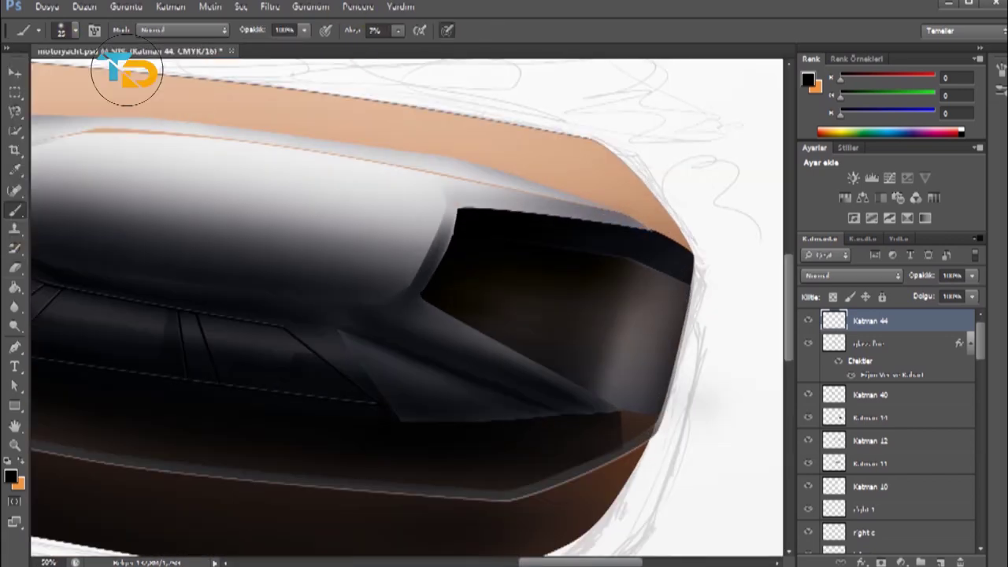
{"action": "left_click_drag", "start_coordinate": [347, 351], "coordinate": [387, 412]}
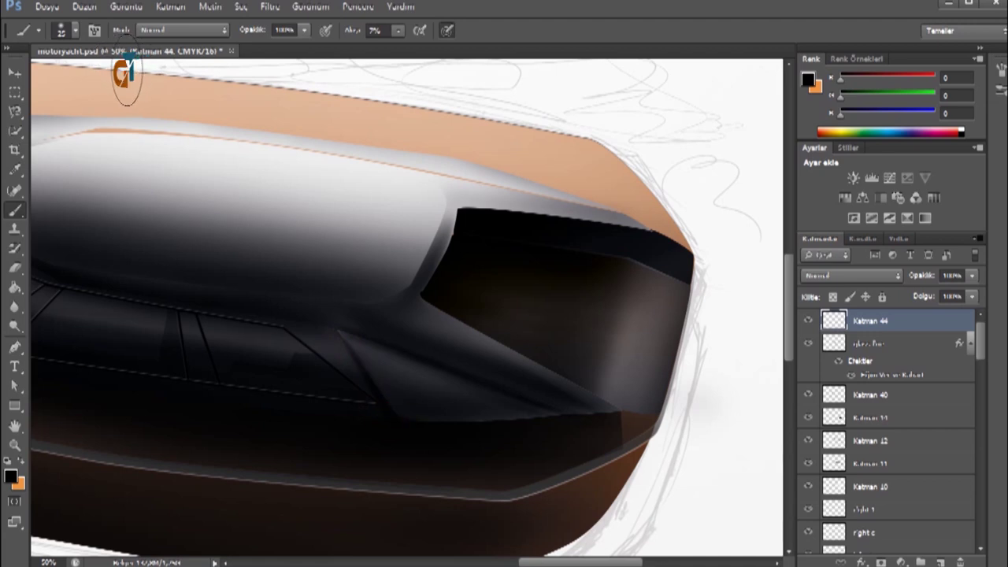
Erase excess shading, zoom out to the whole boat, and add layer Katman 45.
{"action": "key", "text": "e"}
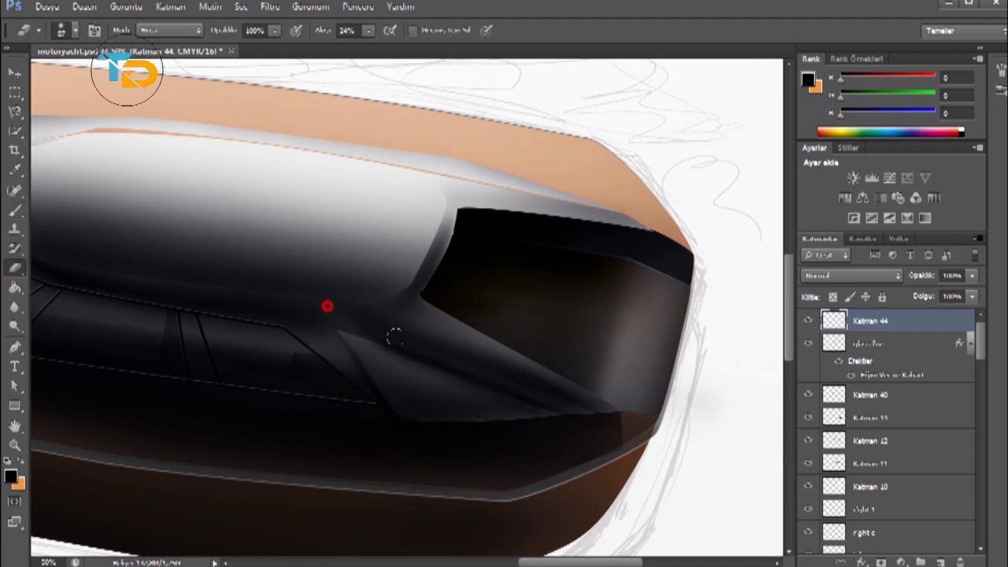
{"action": "key", "text": "ctrl+minus"}
{"action": "key", "text": "ctrl+minus"}
{"action": "mouse_move", "coordinate": [425, 558]}
{"action": "left_mouse_down"}
{"action": "mouse_move", "coordinate": [435, 557]}
{"action": "mouse_move", "coordinate": [439, 521]}
{"action": "left_mouse_up"}
{"action": "left_click", "coordinate": [939, 560]}
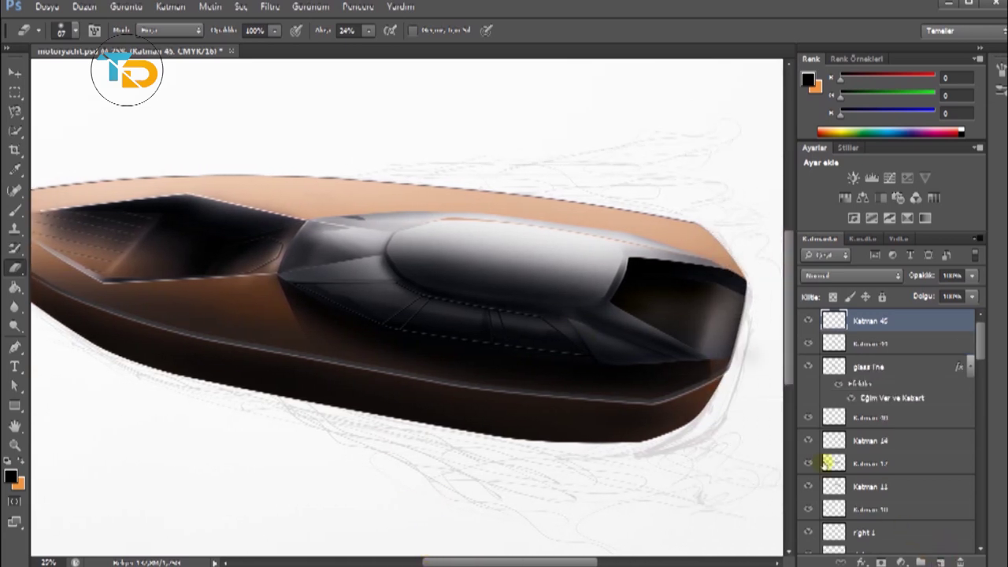
Start a pen path from the canopy corner along its edge.
{"action": "left_click", "coordinate": [15, 346]}
{"action": "key", "text": "ctrl+plus"}
{"action": "left_click", "coordinate": [149, 238]}
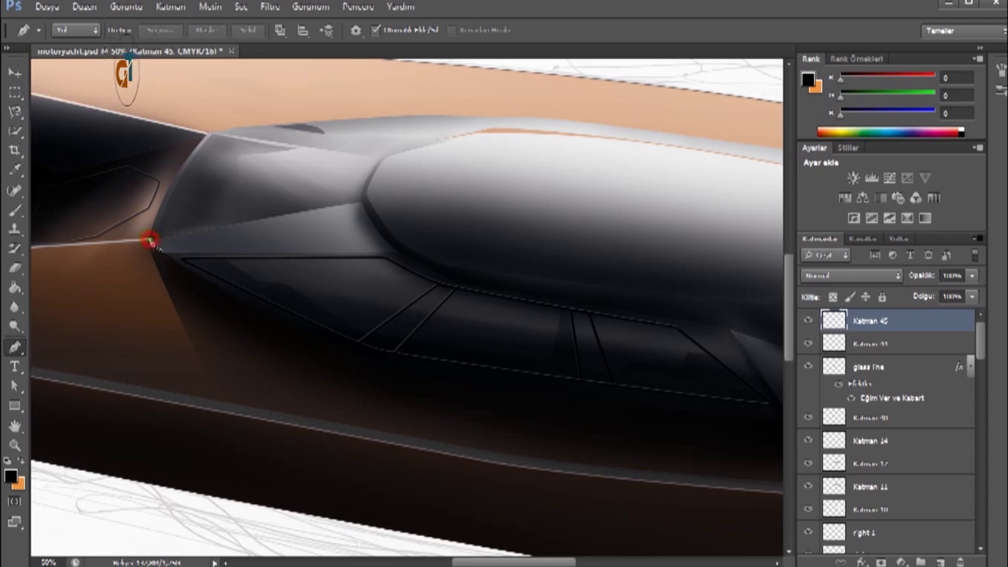
{"action": "left_click", "coordinate": [359, 205]}
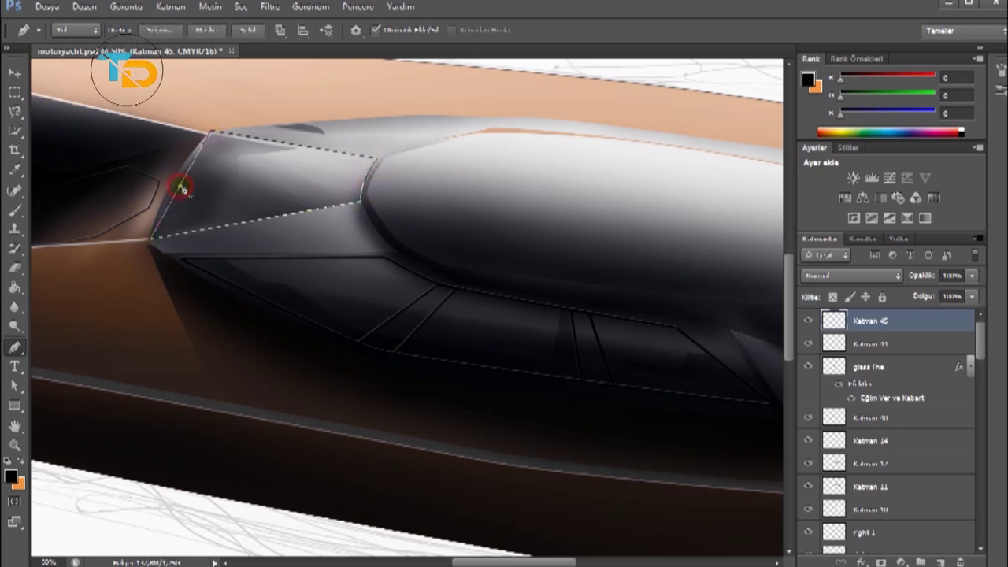
Set the foreground colour to white and choose a small brush.
{"action": "left_click", "coordinate": [11, 475]}
{"action": "left_click", "coordinate": [697, 300]}
{"action": "key", "text": "b"}
{"action": "left_click", "coordinate": [61, 29]}
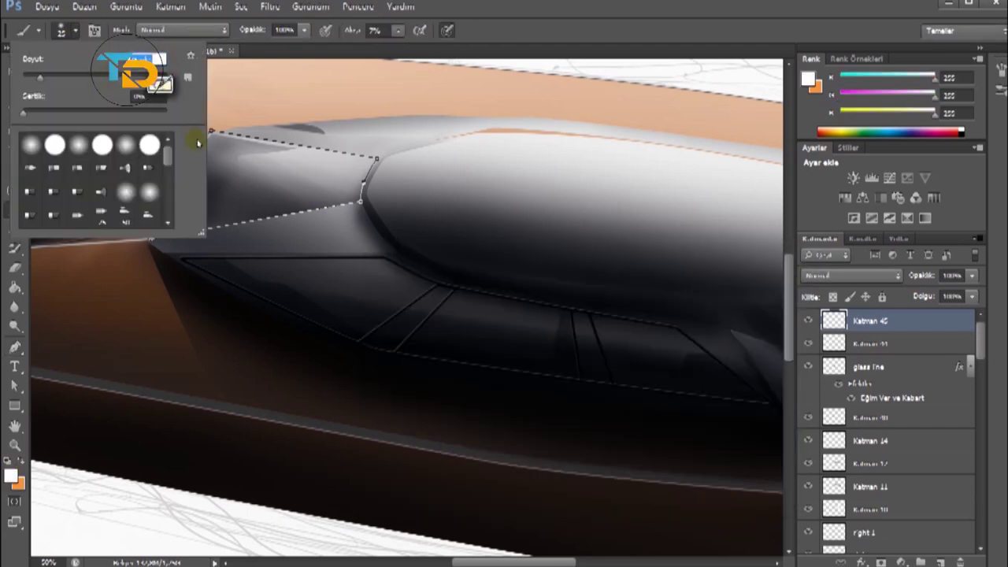
{"action": "key", "text": "Escape"}
Stroke the canopy-edge path with the white brush.
{"action": "key", "text": "p"}
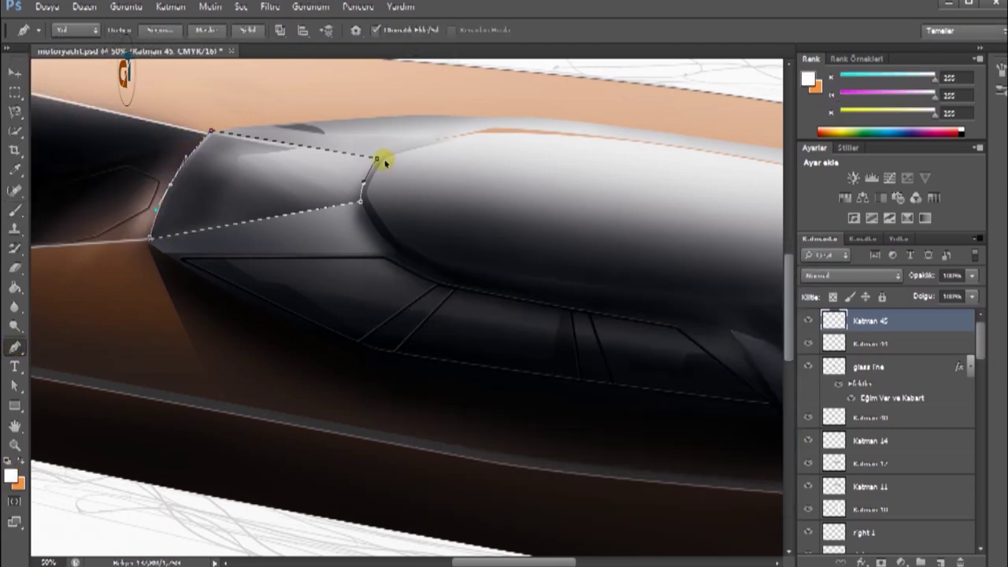
{"action": "left_click", "coordinate": [366, 179]}
{"action": "right_click", "coordinate": [260, 219]}
{"action": "left_click", "coordinate": [333, 320]}
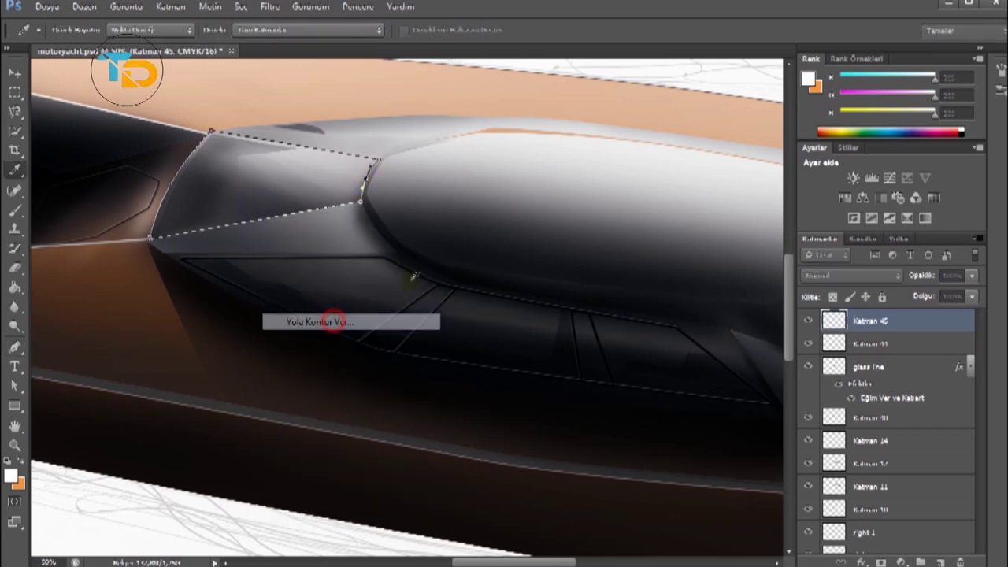
{"action": "right_click", "coordinate": [573, 128]}
{"action": "key", "text": "Escape"}
{"action": "key", "text": "ctrl+minus"}
{"action": "key", "text": "ctrl+plus"}
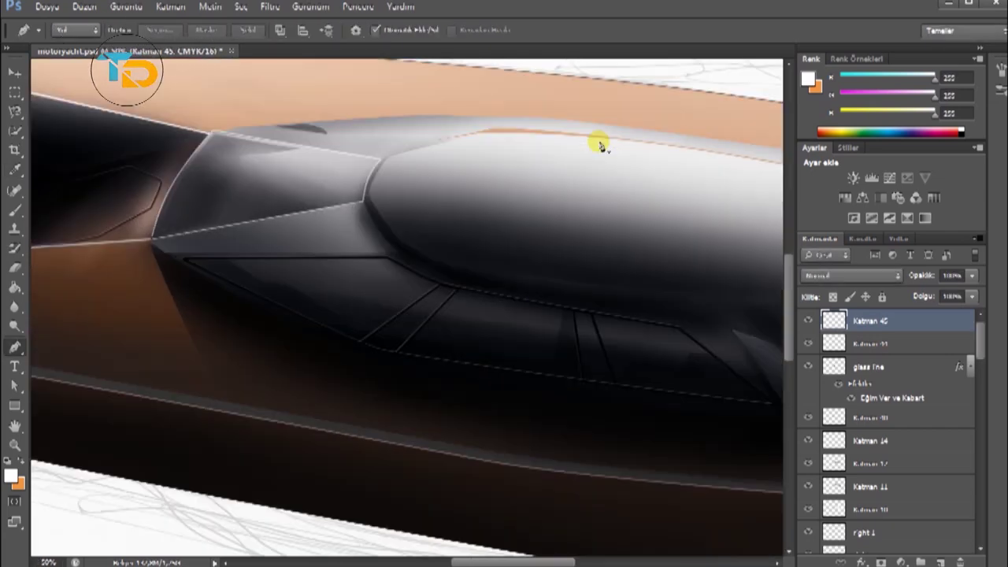
Convert the path into a selection, then remove the selection.
{"action": "key", "text": "ctrl+Return"}
{"action": "left_click", "coordinate": [13, 347]}
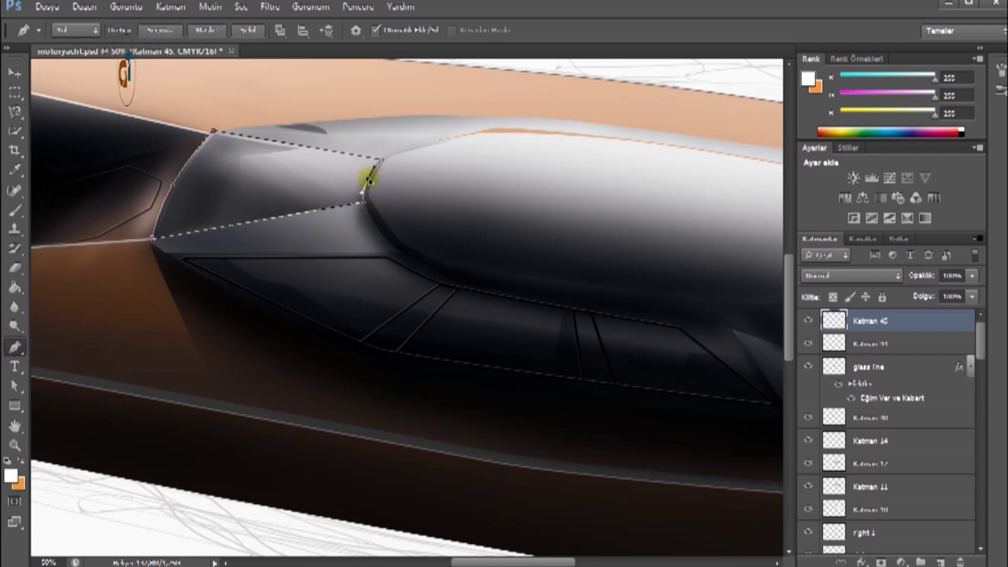
{"action": "right_click", "coordinate": [304, 196]}
{"action": "left_click", "coordinate": [378, 295]}
{"action": "left_click", "coordinate": [593, 153]}
Soft-erase the highlight ends and add a new layer for another path.
{"action": "key", "text": "e"}
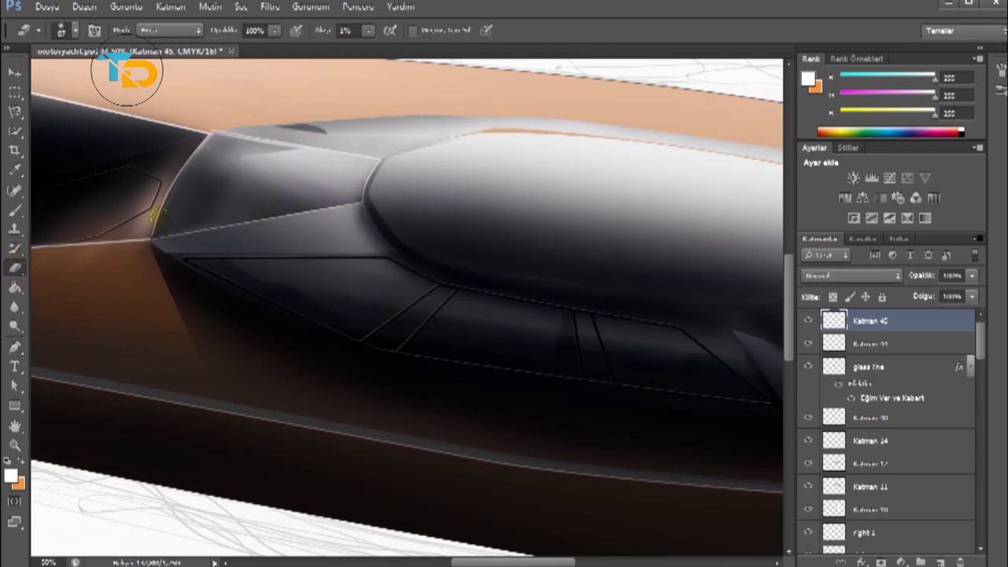
{"action": "left_click_drag", "start_coordinate": [560, 561], "coordinate": [586, 562]}
{"action": "left_click", "coordinate": [940, 561]}
{"action": "key", "text": "p"}
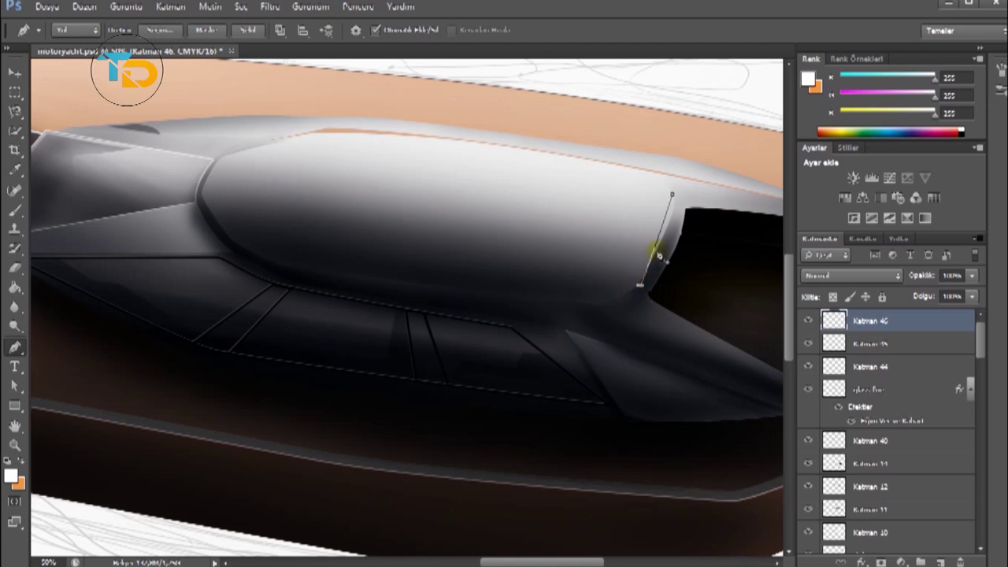
Discard the unfinished path, toggle layer visibilities to locate content, and select Katman 10.
{"action": "key", "text": "Escape"}
{"action": "scroll", "coordinate": [851, 410], "scroll_direction": "down", "scroll_amount": 1}
{"action": "left_click", "coordinate": [808, 416]}
{"action": "left_click", "coordinate": [808, 441]}
{"action": "left_click", "coordinate": [807, 464]}
{"action": "left_click", "coordinate": [811, 483]}
{"action": "left_click", "coordinate": [808, 510]}
{"action": "left_click", "coordinate": [808, 509]}
Give Katman 10 an Emboss-style Bevel and Emboss with adjusted size, then add two new layers.
{"action": "double_click", "coordinate": [854, 509]}
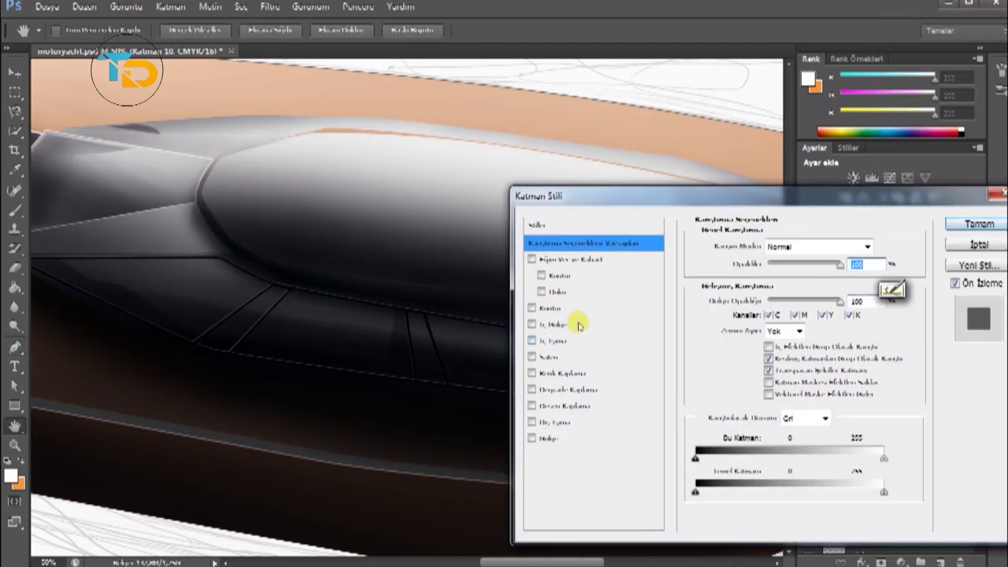
{"action": "left_click", "coordinate": [571, 259]}
{"action": "left_click", "coordinate": [819, 247]}
{"action": "left_click", "coordinate": [811, 286]}
{"action": "left_click_drag", "start_coordinate": [774, 319], "coordinate": [773, 315]}
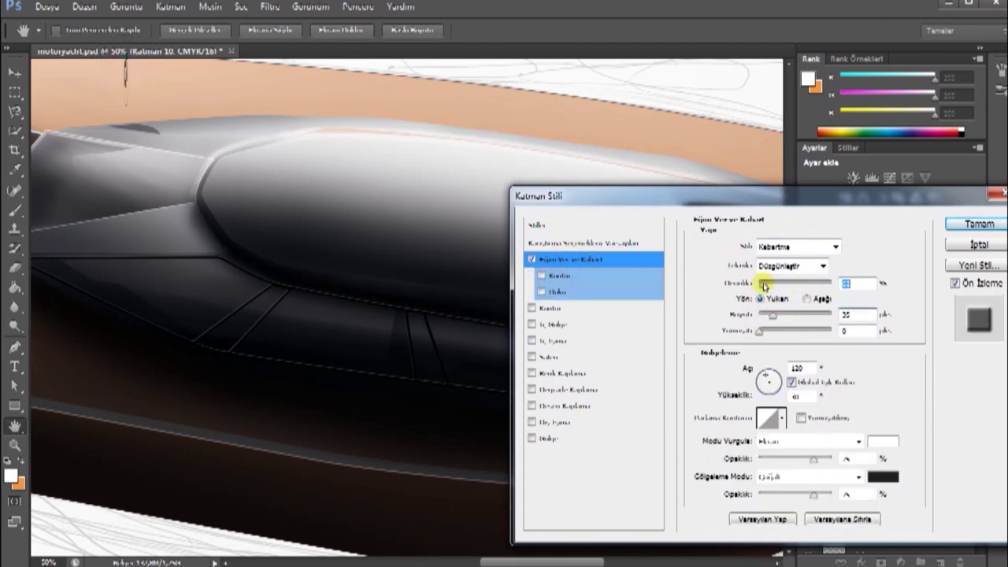
{"action": "left_click", "coordinate": [765, 283]}
{"action": "left_click", "coordinate": [967, 227]}
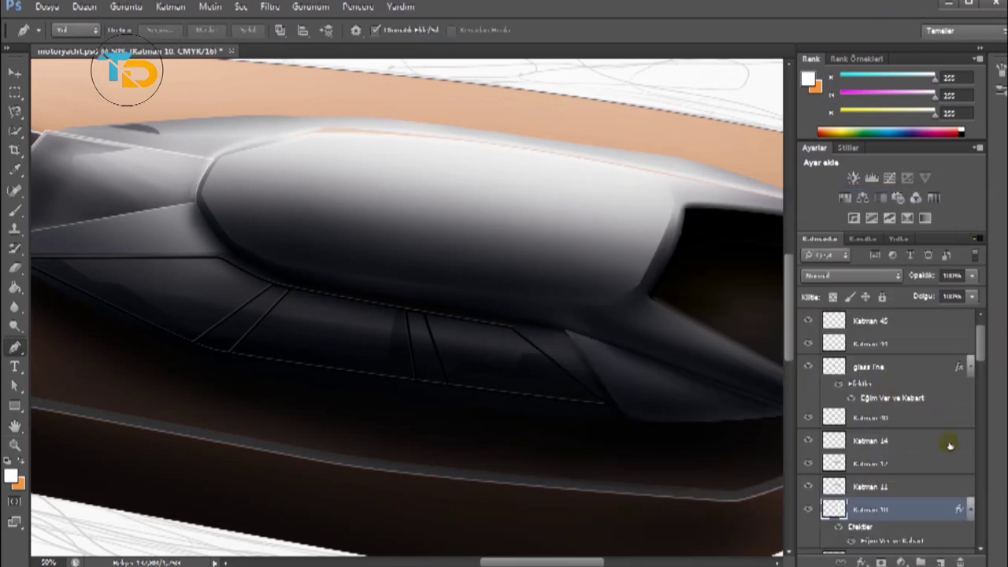
{"action": "left_click", "coordinate": [941, 561]}
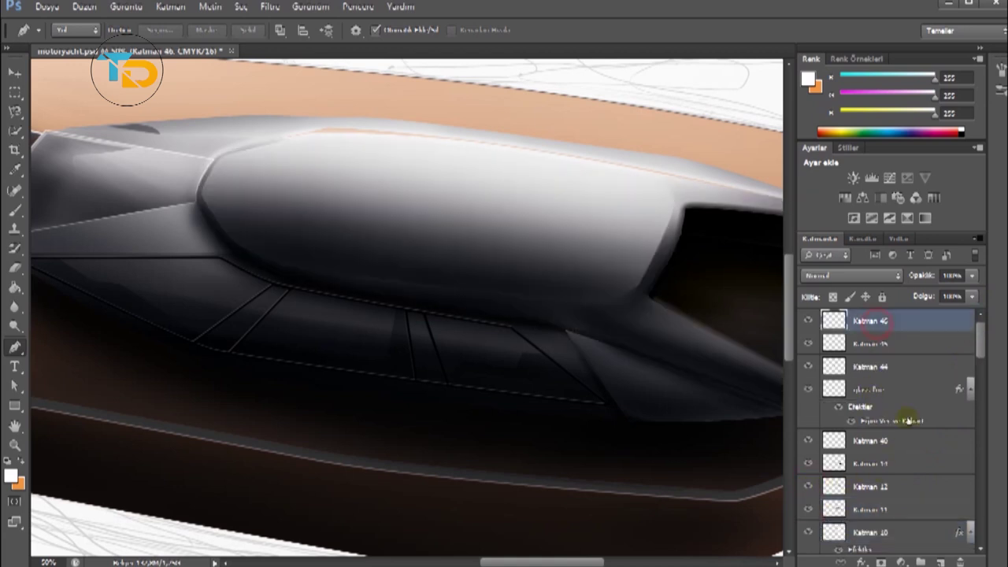
{"action": "left_click", "coordinate": [945, 561]}
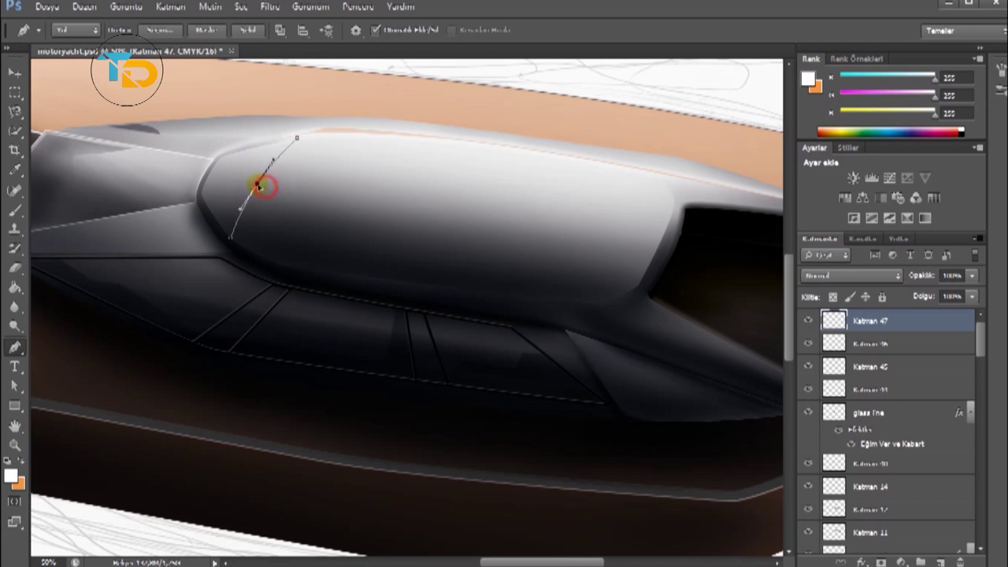
Stroke the canopy seam path with the brush to draw a seam line.
{"action": "right_click", "coordinate": [363, 168]}
{"action": "left_click", "coordinate": [410, 276]}
{"action": "left_click", "coordinate": [661, 140]}
{"action": "key", "text": "v"}
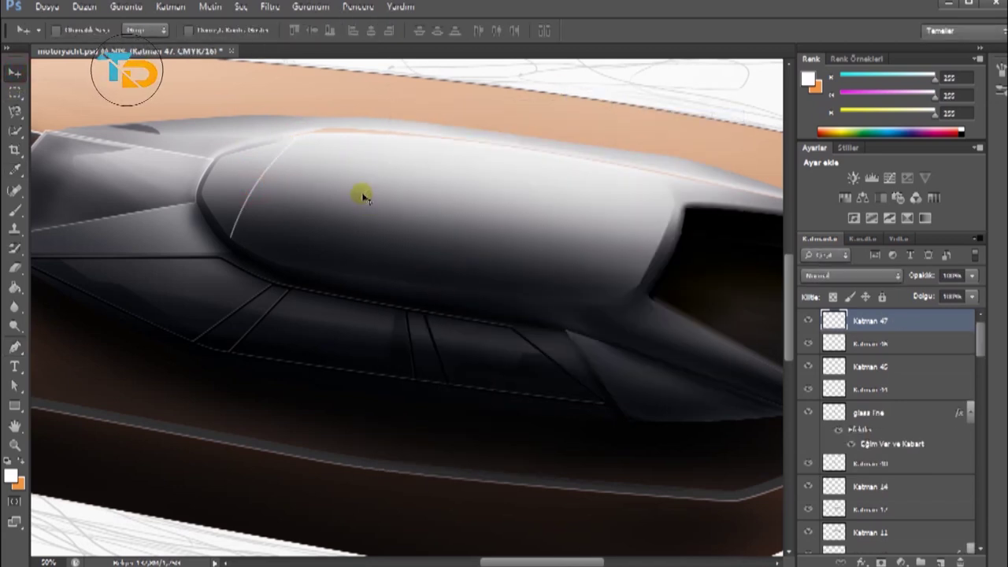
Style the seam line layer with a black Color Overlay and a downward Outer Bevel.
{"action": "right_click", "coordinate": [880, 321]}
{"action": "left_click", "coordinate": [905, 167]}
{"action": "left_click", "coordinate": [567, 372]}
{"action": "left_click", "coordinate": [875, 246]}
{"action": "left_click", "coordinate": [729, 279]}
{"action": "left_click", "coordinate": [567, 258]}
{"action": "left_click", "coordinate": [797, 247]}
{"action": "left_click", "coordinate": [787, 264]}
{"action": "left_click", "coordinate": [787, 256]}
{"action": "left_click", "coordinate": [788, 259]}
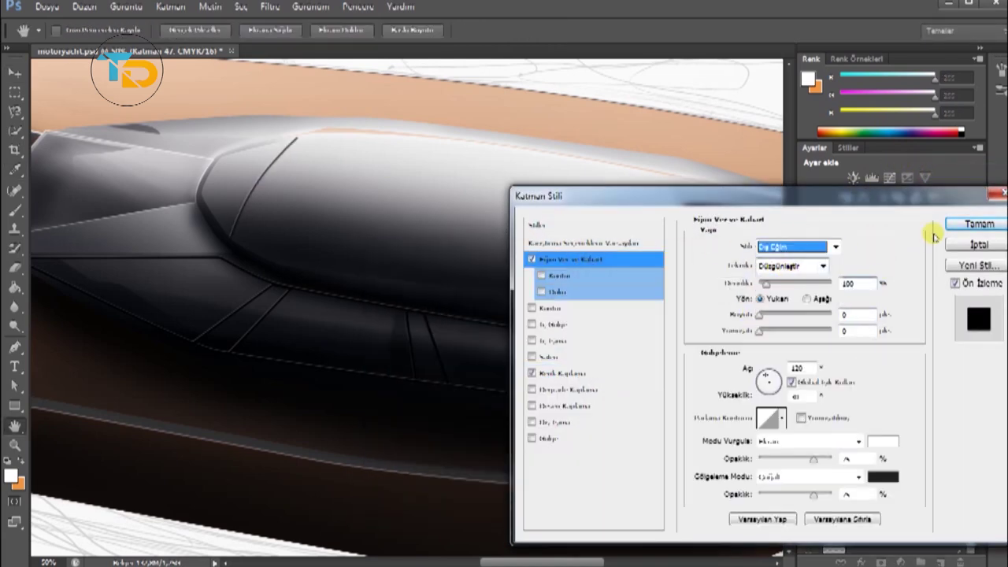
{"action": "left_click", "coordinate": [806, 299]}
{"action": "left_click", "coordinate": [978, 223]}
Duplicate the seam line rightward across the canopy, widening the first copy to fit.
{"action": "key", "text": "v"}
{"action": "left_click_drag", "start_coordinate": [268, 178], "coordinate": [344, 197]}
{"action": "left_click", "coordinate": [84, 6]}
{"action": "left_click", "coordinate": [112, 272]}
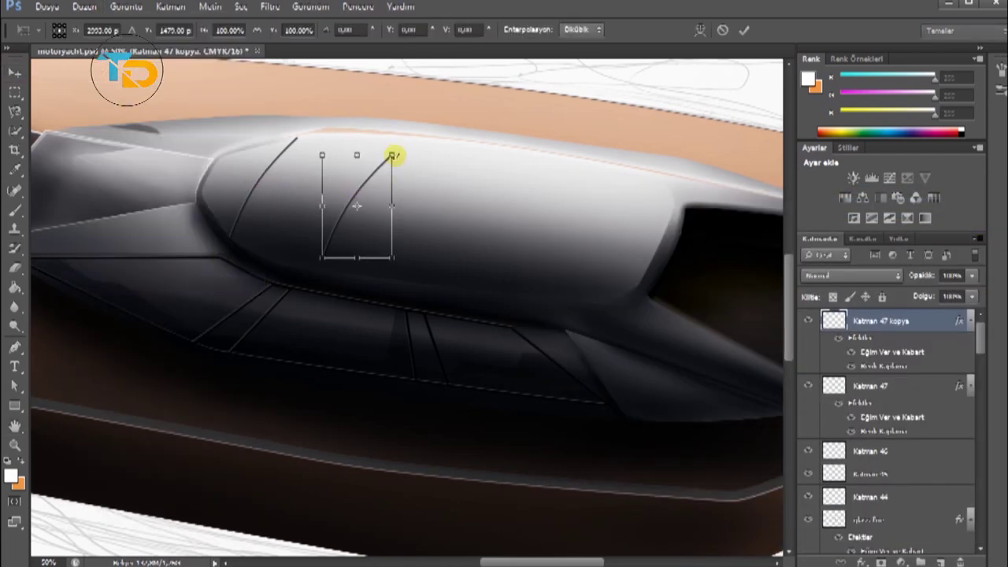
{"action": "left_click_drag", "start_coordinate": [391, 153], "coordinate": [416, 139]}
{"action": "key", "text": "v"}
{"action": "left_click", "coordinate": [414, 227]}
{"action": "mouse_move", "coordinate": [354, 207]}
{"action": "left_mouse_down"}
{"action": "mouse_move", "coordinate": [445, 231]}
{"action": "mouse_move", "coordinate": [625, 225]}
{"action": "left_mouse_up"}
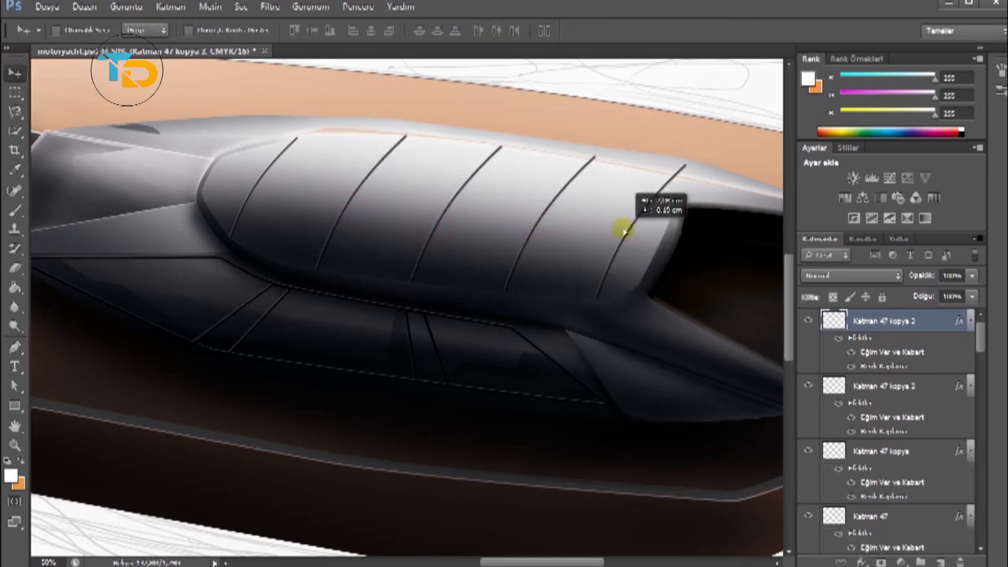
{"action": "key", "text": "ctrl+0"}
{"action": "key", "text": "ctrl+plus"}
{"action": "key", "text": "ctrl+plus"}
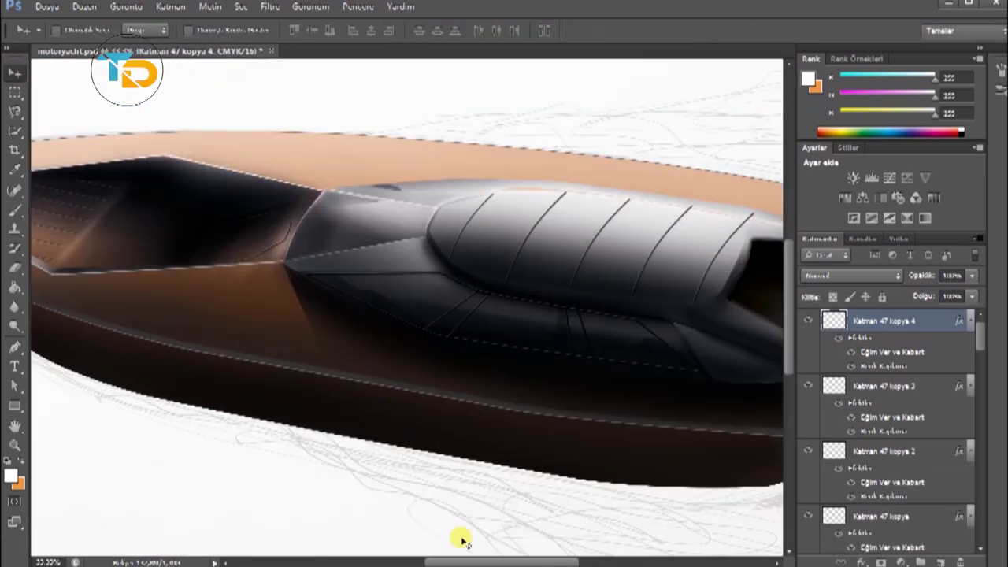
{"action": "scroll", "coordinate": [457, 508], "scroll_direction": "right", "scroll_amount": 5}
Free-transform the last seam line copy to fit the canopy.
{"action": "left_click", "coordinate": [84, 7]}
{"action": "left_click", "coordinate": [153, 281]}
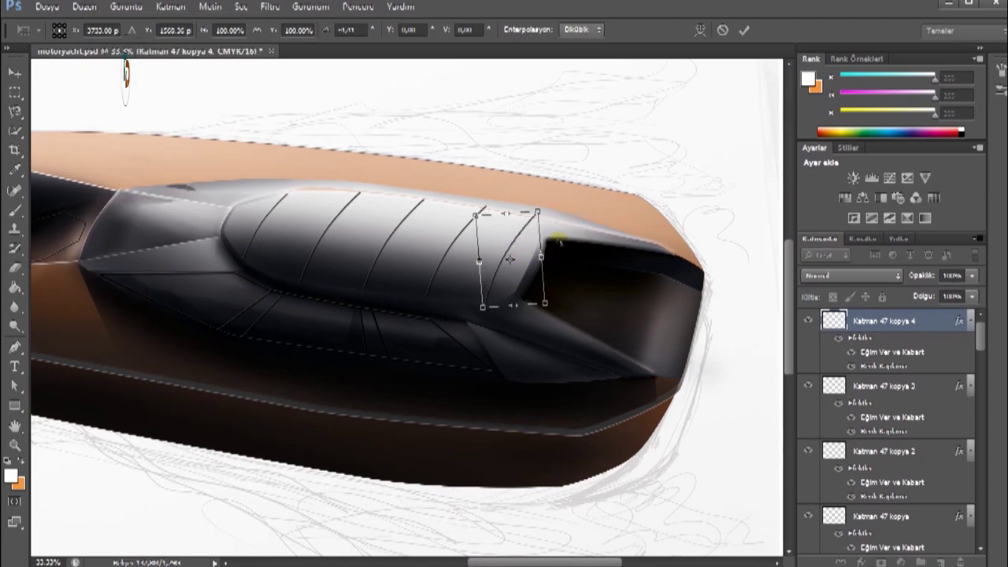
{"action": "key", "text": "v"}
{"action": "key", "text": "Return"}
{"action": "left_click", "coordinate": [464, 200], "text": "ctrl"}
Rotate two more seam line copies, about 5.7 degrees, to follow the canopy curve.
{"action": "left_click", "coordinate": [84, 6]}
{"action": "left_click", "coordinate": [153, 281]}
{"action": "left_click_drag", "start_coordinate": [491, 117], "coordinate": [494, 113]}
{"action": "key", "text": "v"}
{"action": "key", "text": "Return"}
{"action": "left_click", "coordinate": [394, 236], "text": "ctrl"}
{"action": "left_click", "coordinate": [84, 6]}
{"action": "left_click", "coordinate": [152, 281]}
{"action": "left_click_drag", "start_coordinate": [492, 130], "coordinate": [505, 120]}
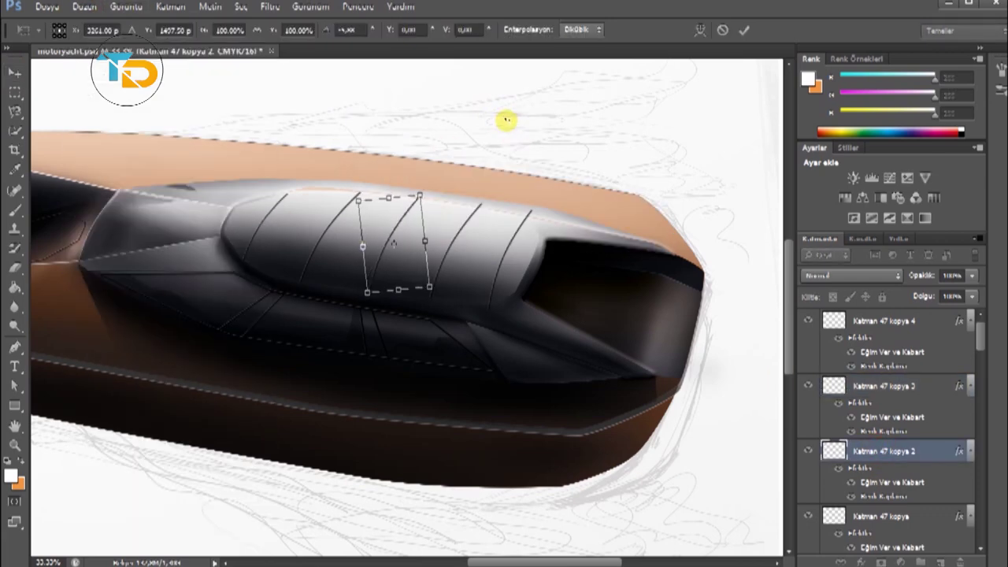
{"action": "key", "text": "v"}
{"action": "key", "text": "Return"}
Set the Eraser flow to 15% and hide the Katman 47 kopya layer.
{"action": "key", "text": "e"}
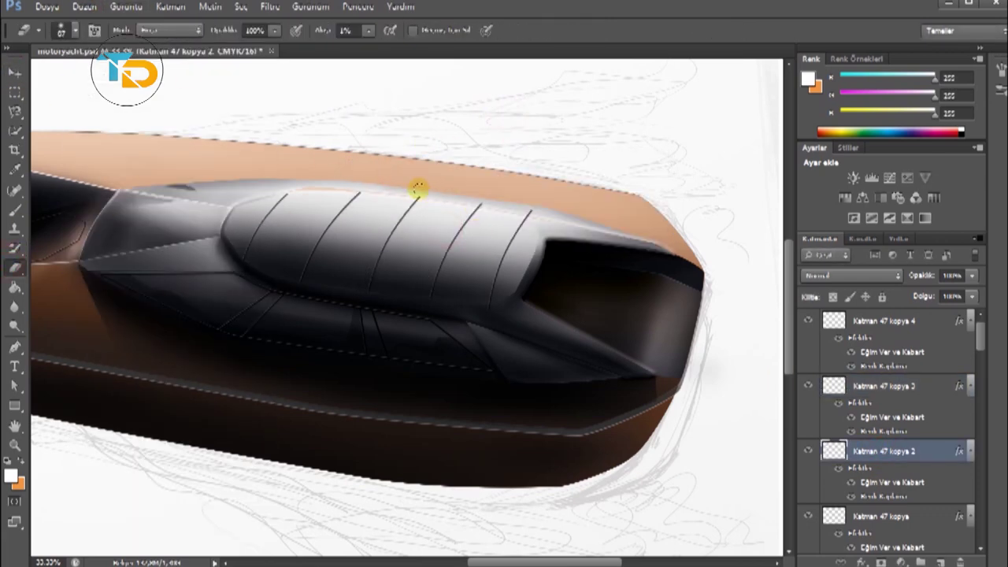
{"action": "key", "text": "shift+1"}
{"action": "key", "text": "shift+5"}
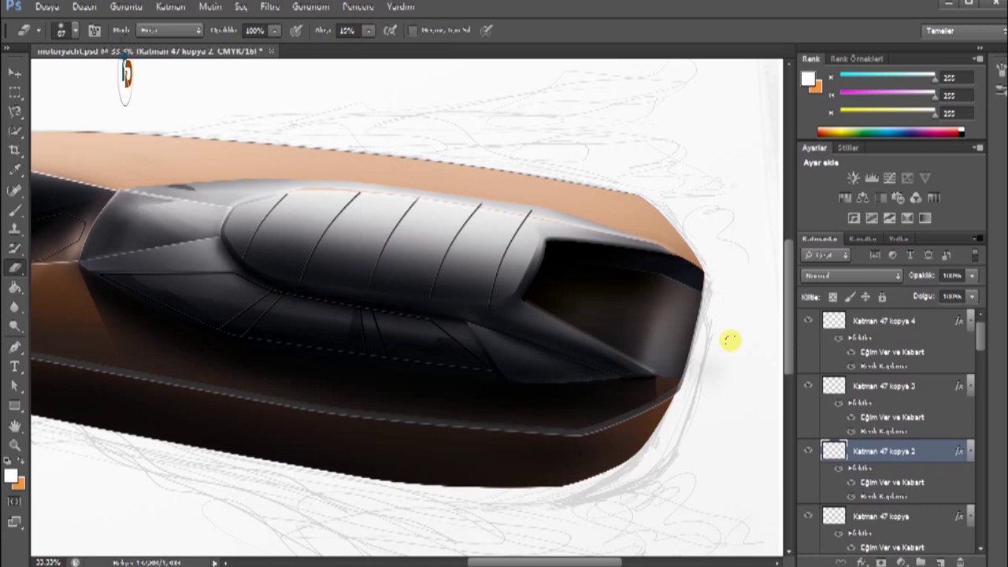
{"action": "left_click", "coordinate": [880, 513]}
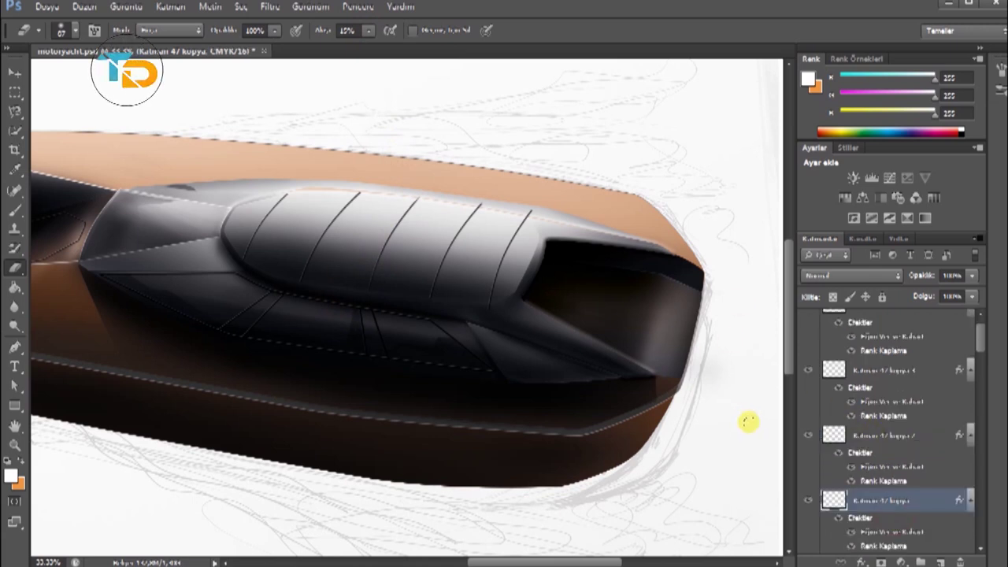
{"action": "left_click", "coordinate": [808, 501]}
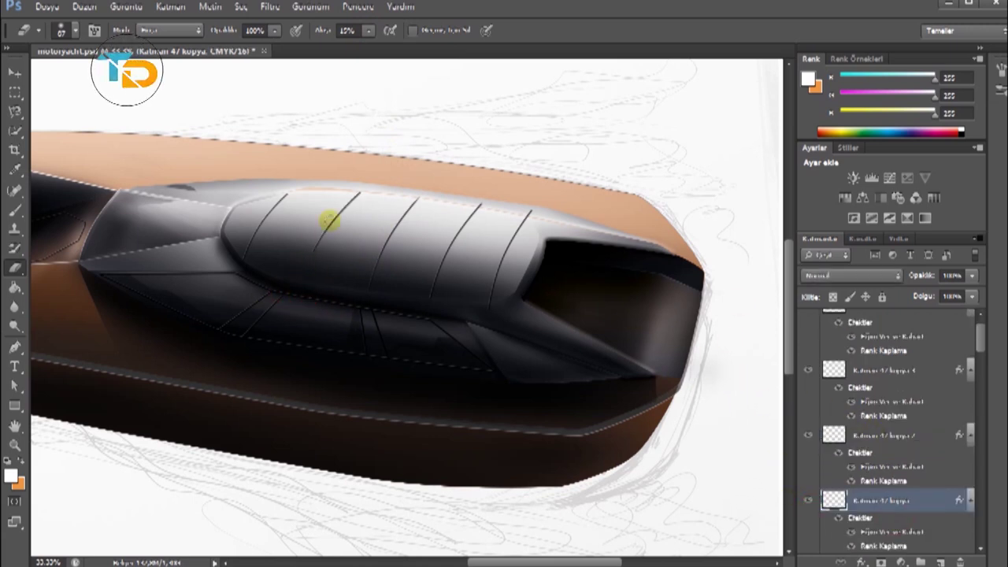
Hide the remaining Katman 47 copies to leave one seam, then add layer Katman 48.
{"action": "left_click", "coordinate": [809, 373]}
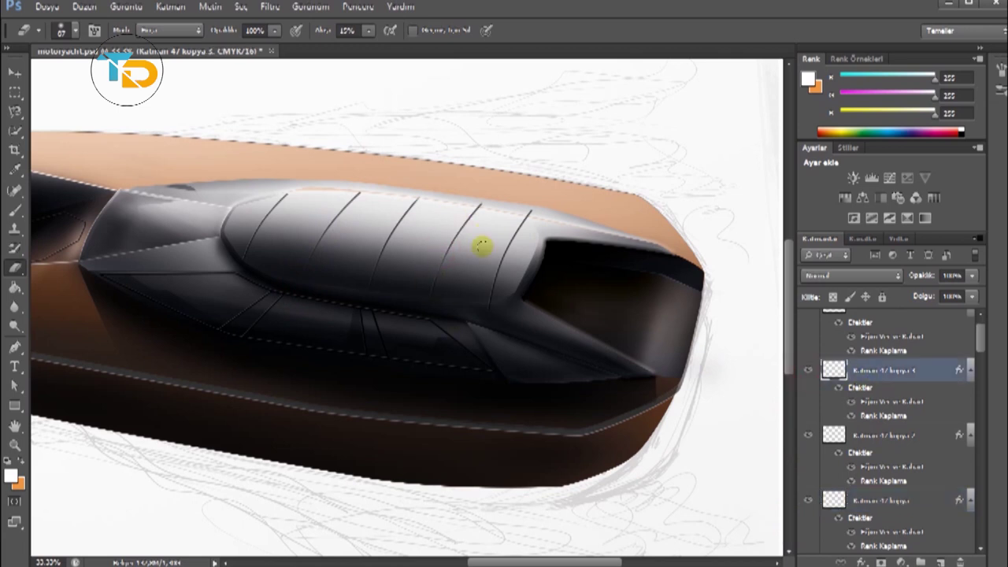
{"action": "scroll", "coordinate": [954, 403], "scroll_direction": "down", "scroll_amount": 3}
{"action": "left_click", "coordinate": [887, 323]}
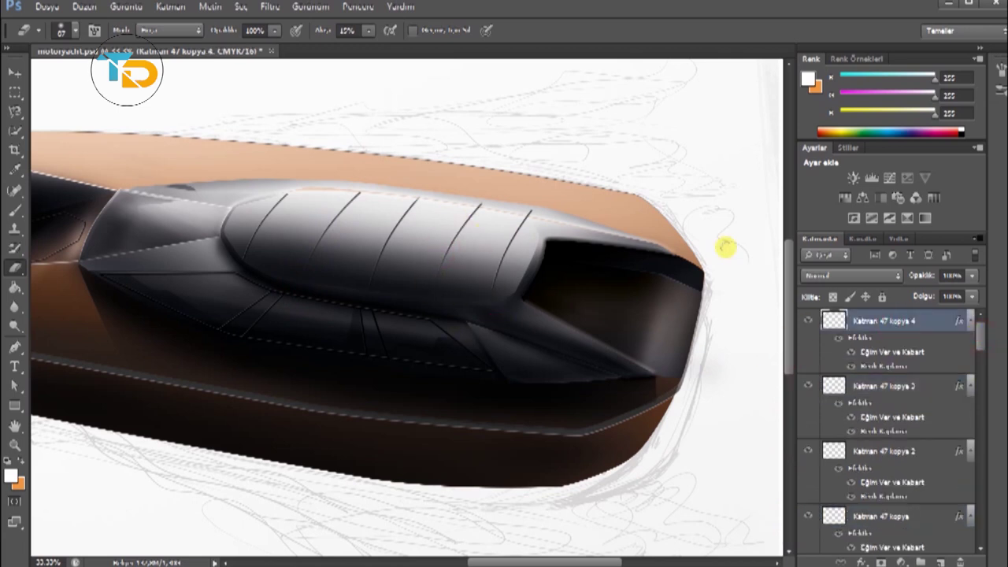
{"action": "left_click", "coordinate": [237, 283], "text": "ctrl"}
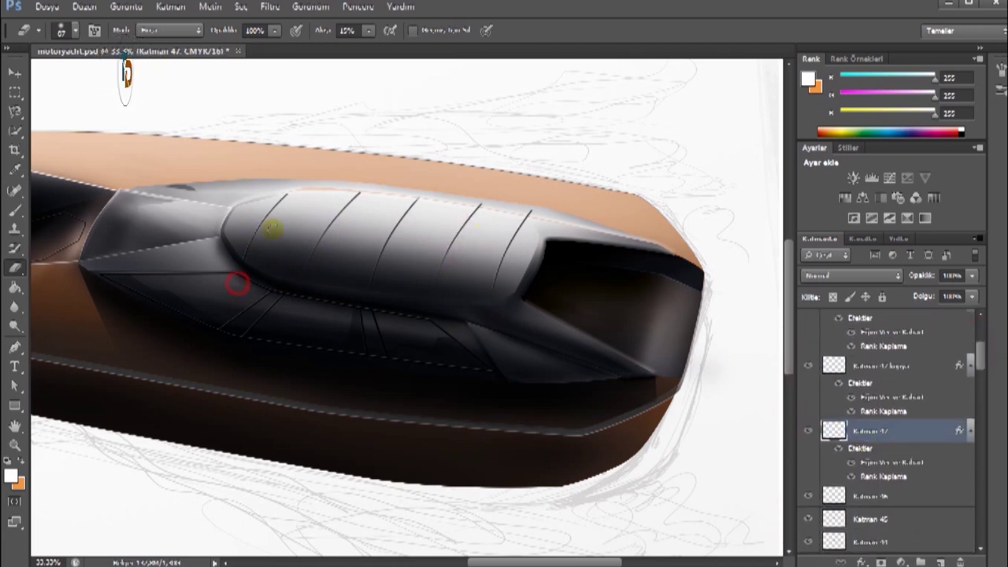
{"action": "key", "text": "ctrl+minus"}
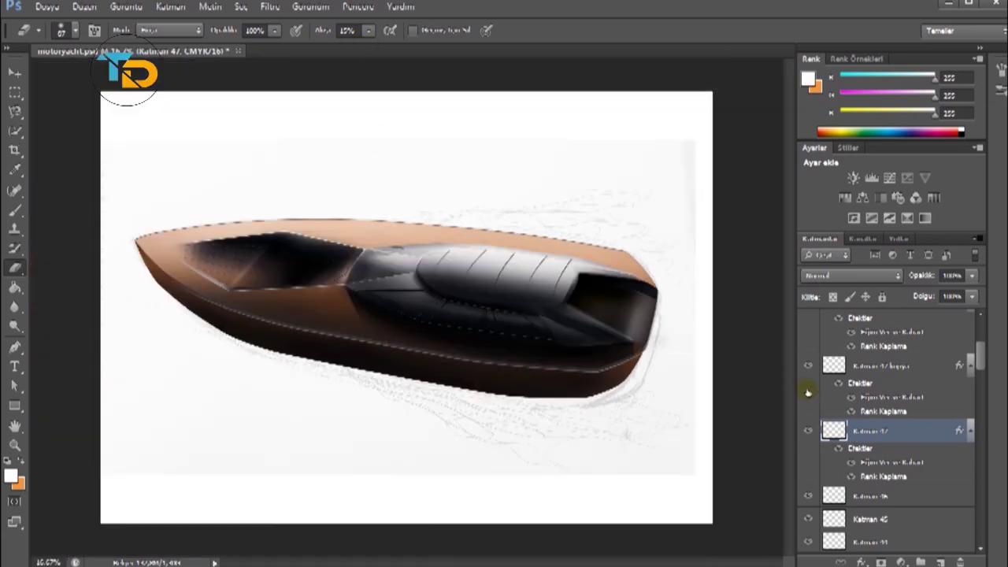
{"action": "left_click", "coordinate": [808, 365]}
{"action": "scroll", "coordinate": [811, 368], "scroll_direction": "up", "scroll_amount": 5}
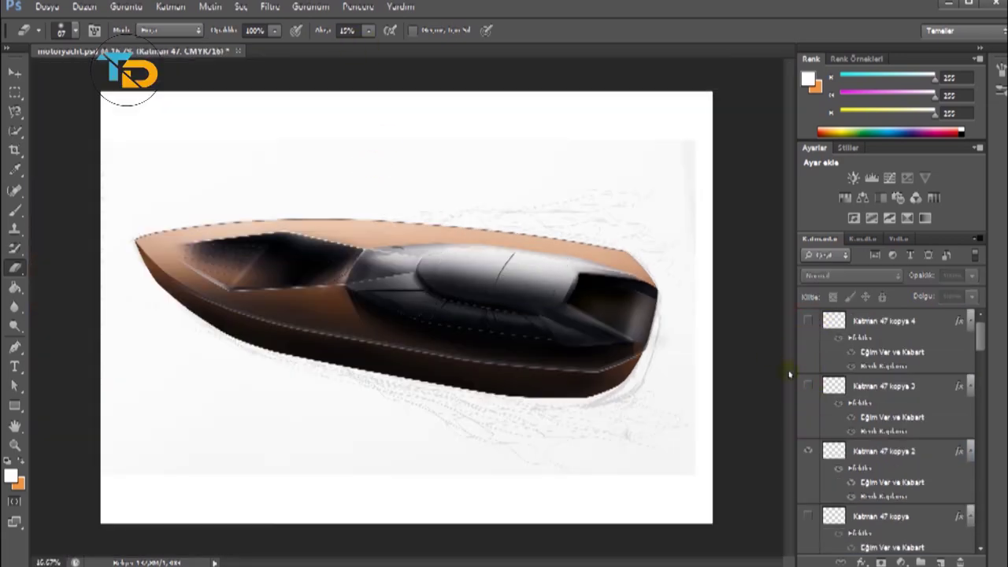
{"action": "key", "text": "ctrl+plus"}
{"action": "left_click", "coordinate": [940, 561]}
Move Katman 48 to the top and draw a pen path along the bow window's upper edge.
{"action": "left_click_drag", "start_coordinate": [882, 540], "coordinate": [924, 319]}
{"action": "left_click_drag", "start_coordinate": [480, 561], "coordinate": [516, 561]}
{"action": "key", "text": "p"}
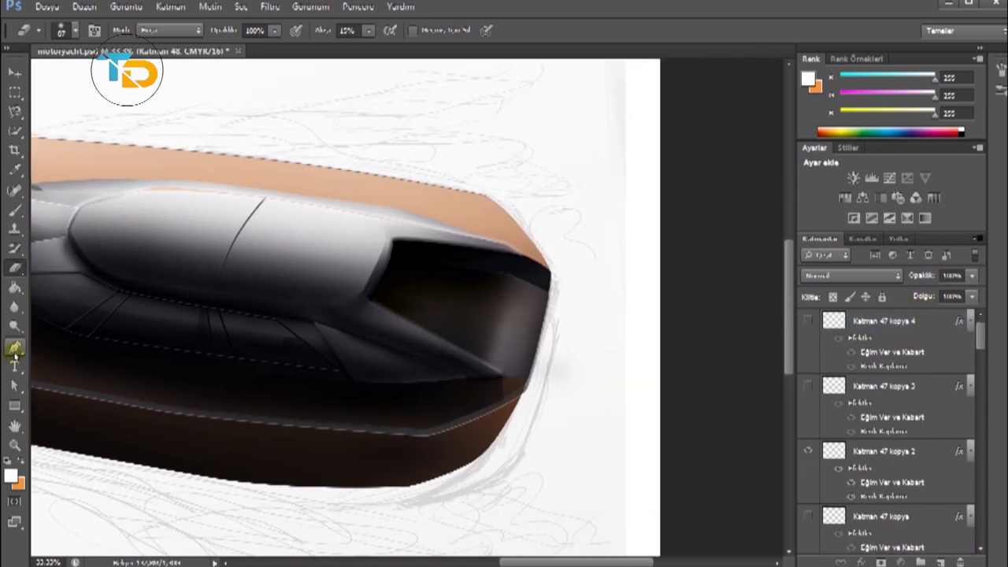
{"action": "key", "text": "ctrl+plus"}
{"action": "left_click", "coordinate": [385, 209]}
{"action": "left_click", "coordinate": [581, 234]}
{"action": "left_click", "coordinate": [622, 255]}
{"action": "key", "text": "ctrl+plus"}
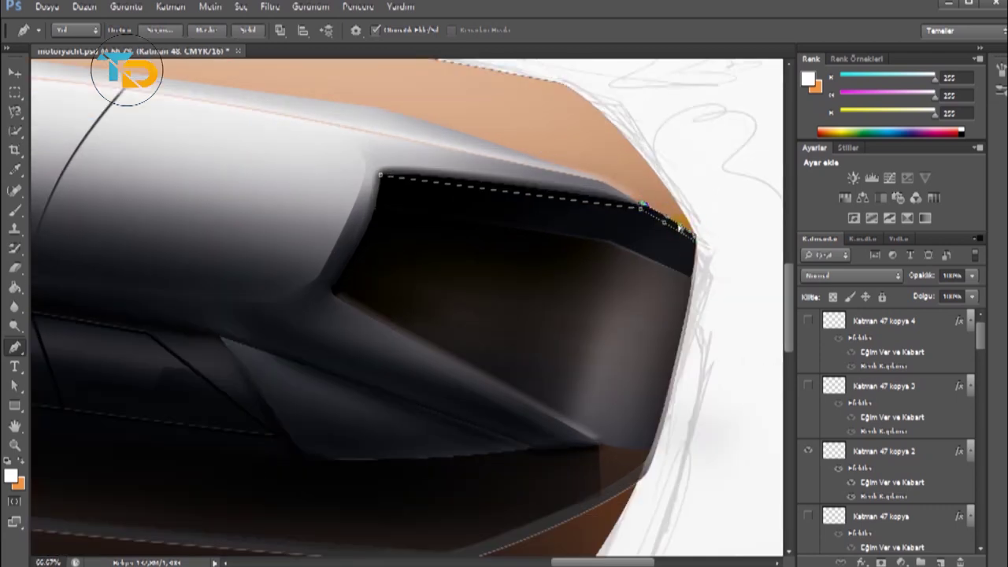
Turn the path into a selection and set the brush to size 40 with 1% flow.
{"action": "right_click", "coordinate": [461, 154]}
{"action": "left_click", "coordinate": [565, 149]}
{"action": "key", "text": "Return"}
{"action": "key", "text": "b"}
{"action": "left_click", "coordinate": [72, 30]}
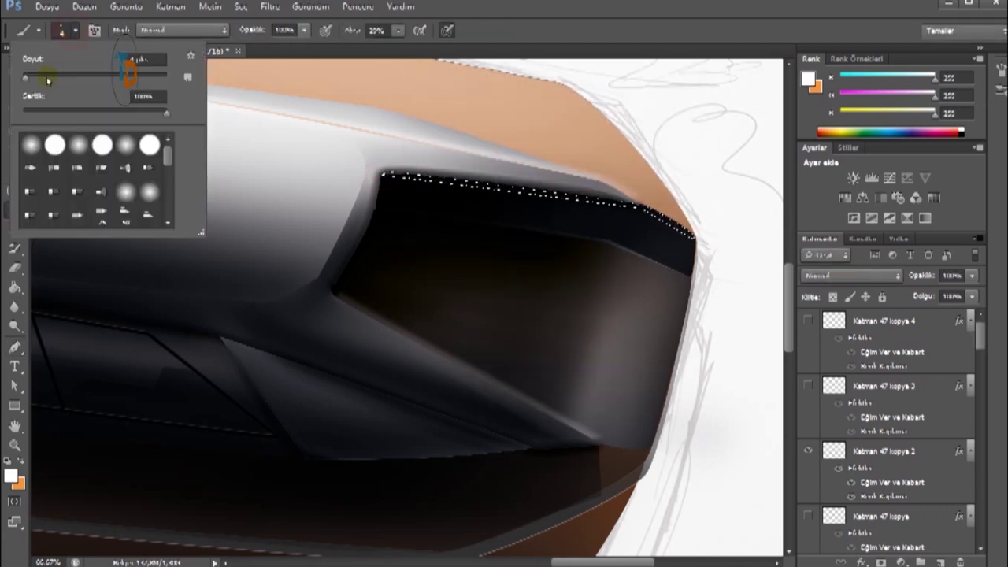
{"action": "key", "text": "Return"}
{"action": "left_click", "coordinate": [399, 30]}
{"action": "left_click_drag", "start_coordinate": [393, 49], "coordinate": [359, 56]}
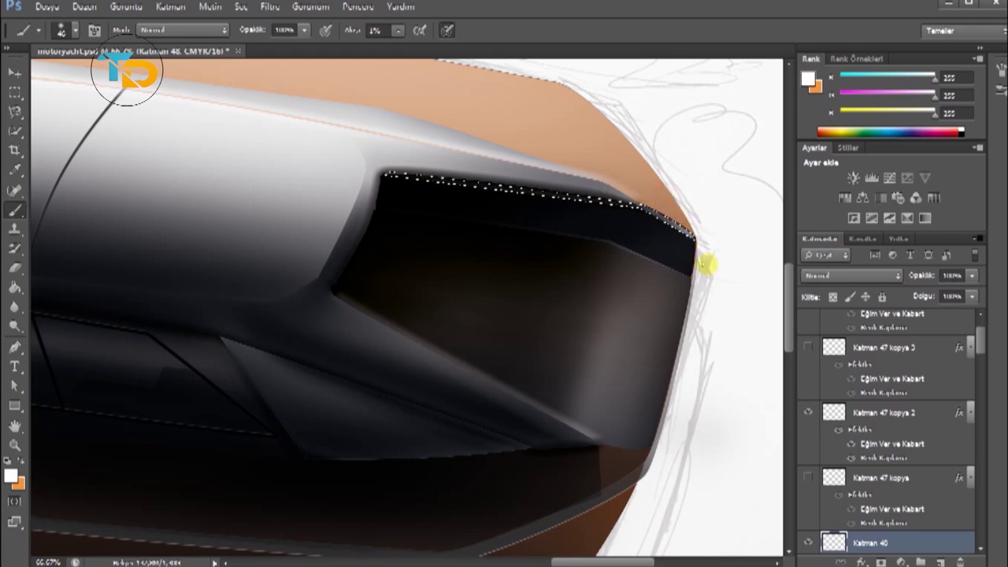
Deselect, zoom out to the whole yacht and delete the Katman 47 kopya layer.
{"action": "key", "text": "m"}
{"action": "left_click", "coordinate": [126, 127]}
{"action": "key", "text": "ctrl+minus"}
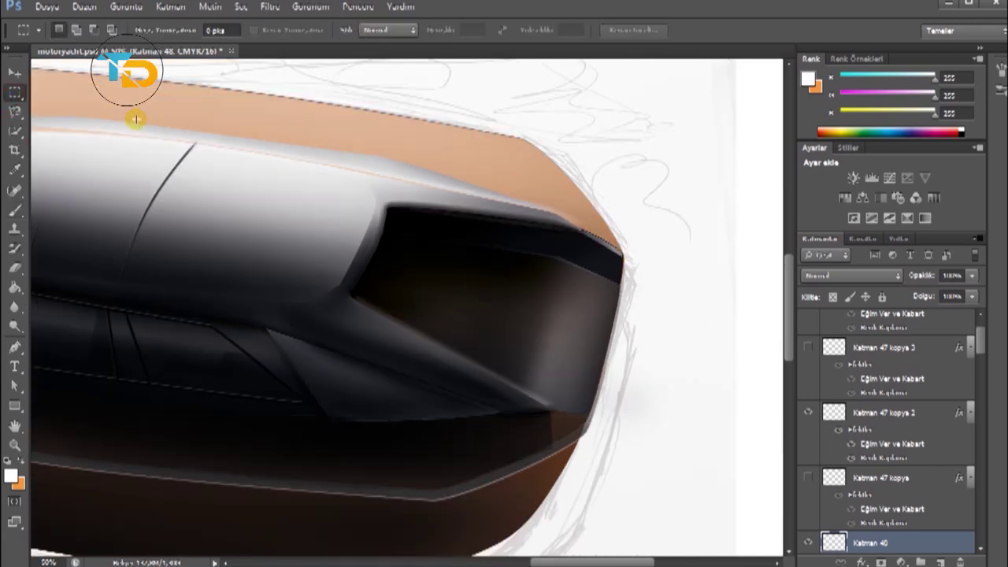
{"action": "key", "text": "ctrl+minus"}
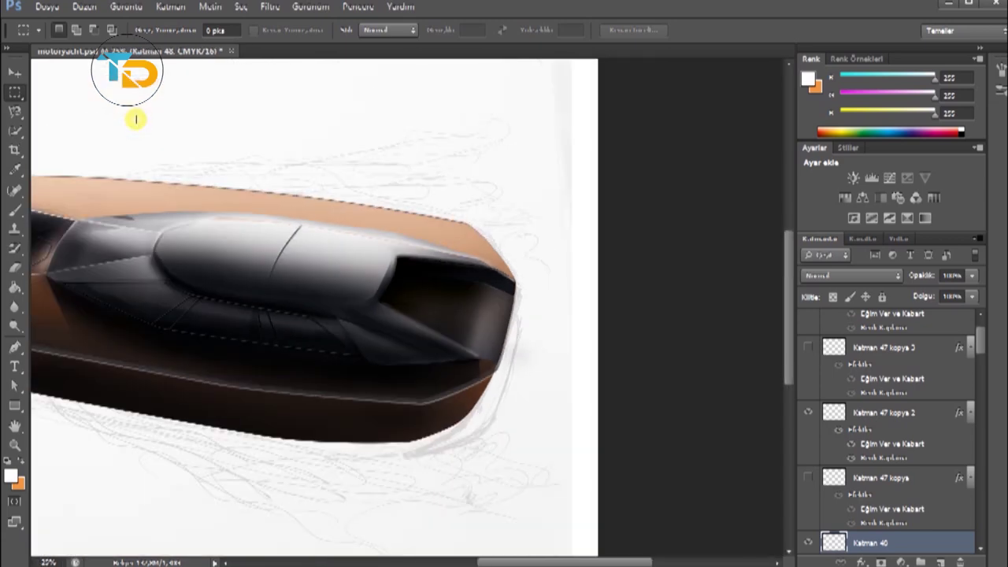
{"action": "key", "text": "ctrl+minus"}
{"action": "key", "text": "ctrl+minus"}
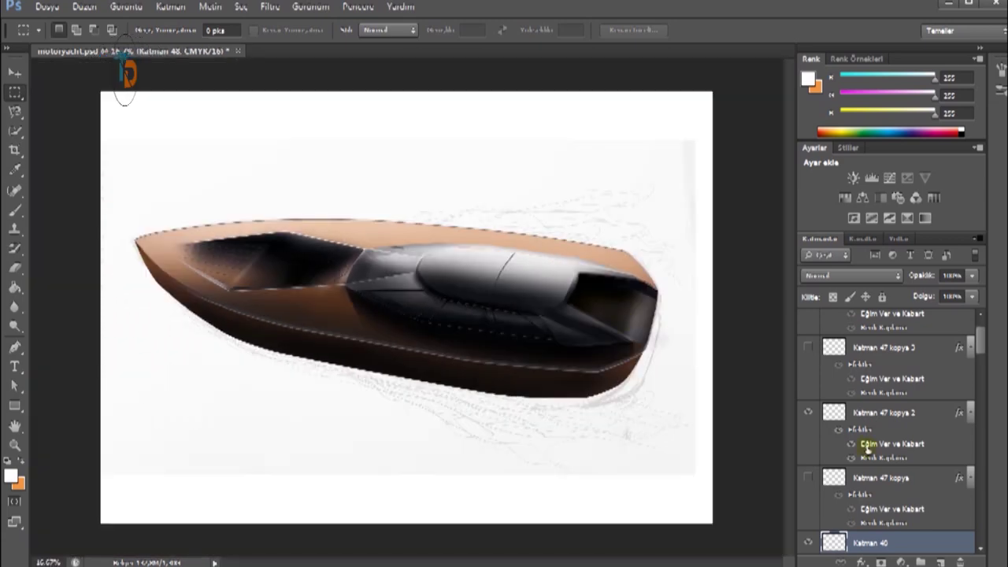
{"action": "left_click", "coordinate": [880, 478]}
{"action": "key", "text": "Delete"}
{"action": "left_click", "coordinate": [974, 318]}
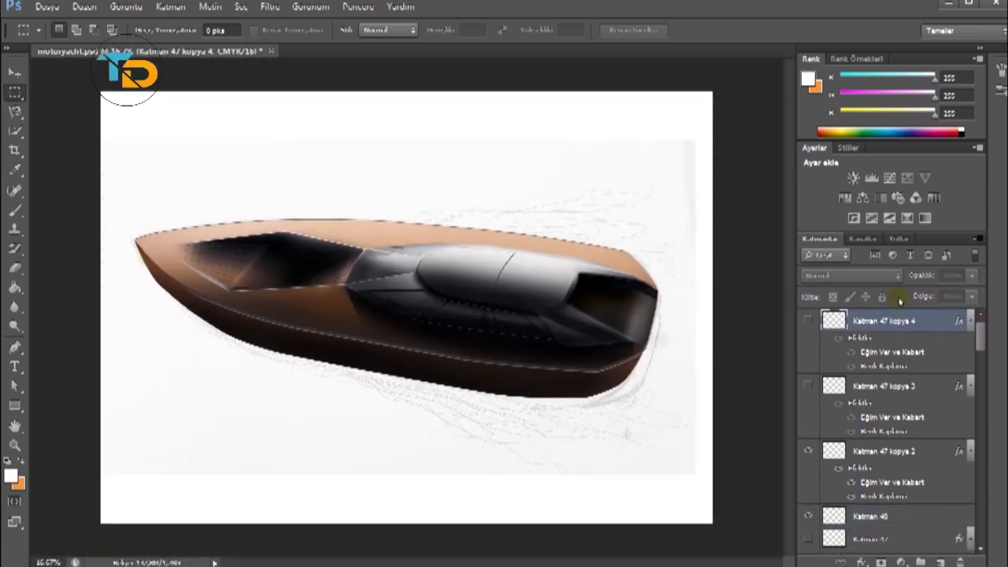
Delete the selected copy layer and show both dark water layers.
{"action": "key", "text": "Delete"}
{"action": "key", "text": "Delete"}
{"action": "key", "text": "ctrl+plus"}
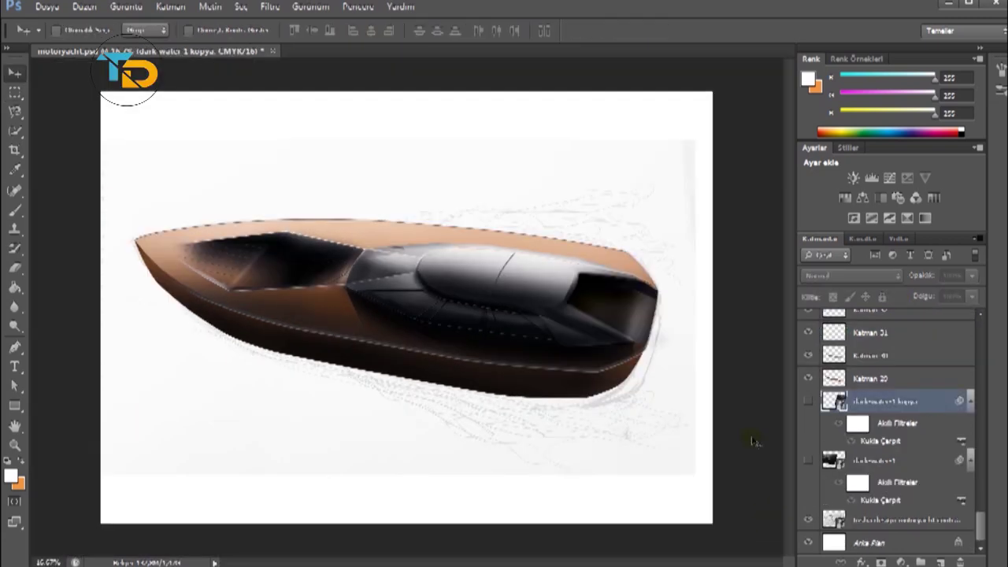
{"action": "left_click", "coordinate": [808, 460]}
{"action": "left_click", "coordinate": [808, 401]}
Free-transform the dark water, tilting its horizon and angling its right corners.
{"action": "left_click", "coordinate": [85, 6]}
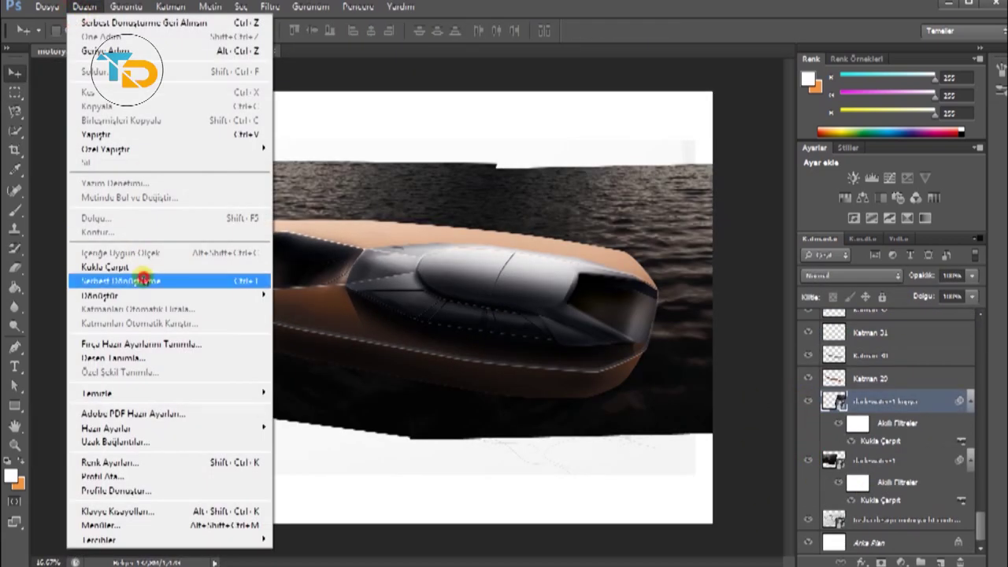
{"action": "left_click", "coordinate": [134, 281]}
{"action": "left_click", "coordinate": [506, 225]}
{"action": "left_click_drag", "start_coordinate": [497, 158], "coordinate": [498, 163]}
{"action": "left_click", "coordinate": [409, 436]}
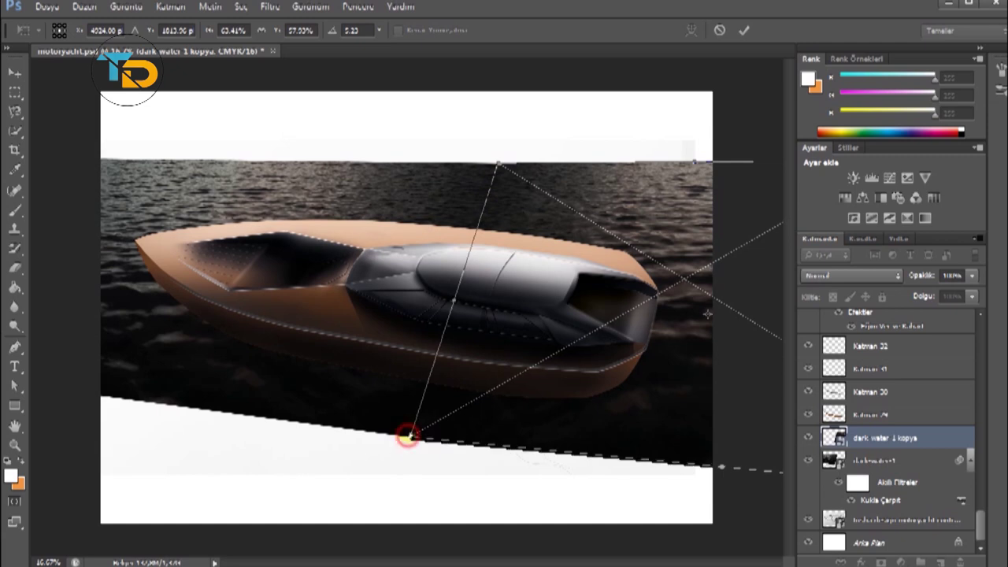
{"action": "key", "text": "ctrl+minus"}
{"action": "left_click_drag", "start_coordinate": [720, 398], "coordinate": [721, 408]}
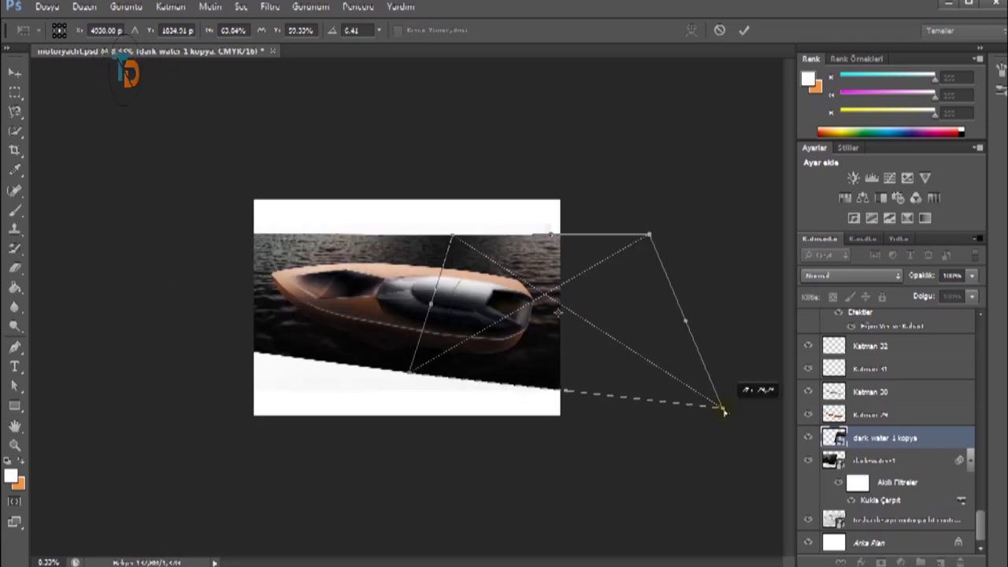
{"action": "left_click_drag", "start_coordinate": [650, 235], "coordinate": [652, 242]}
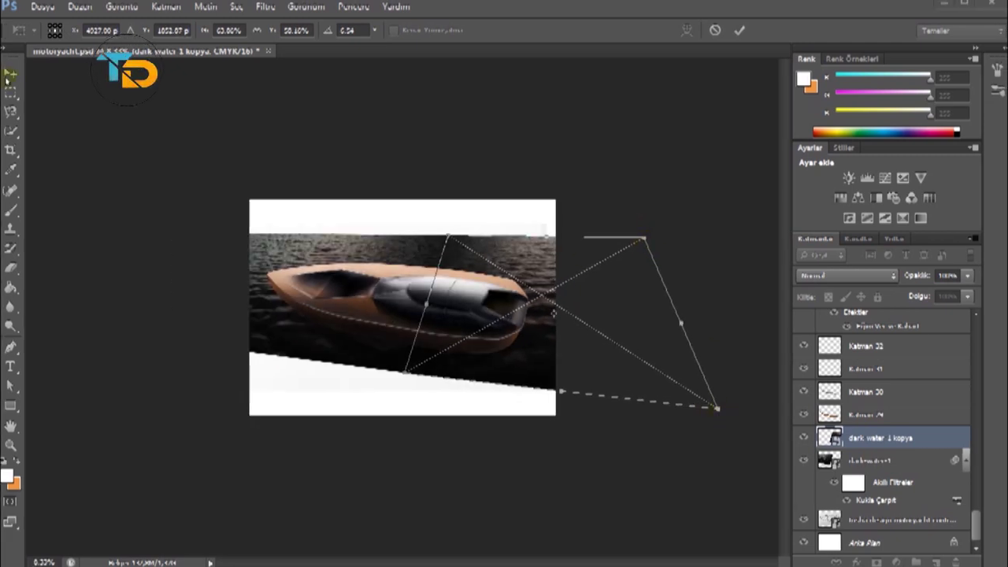
{"action": "left_click", "coordinate": [13, 73]}
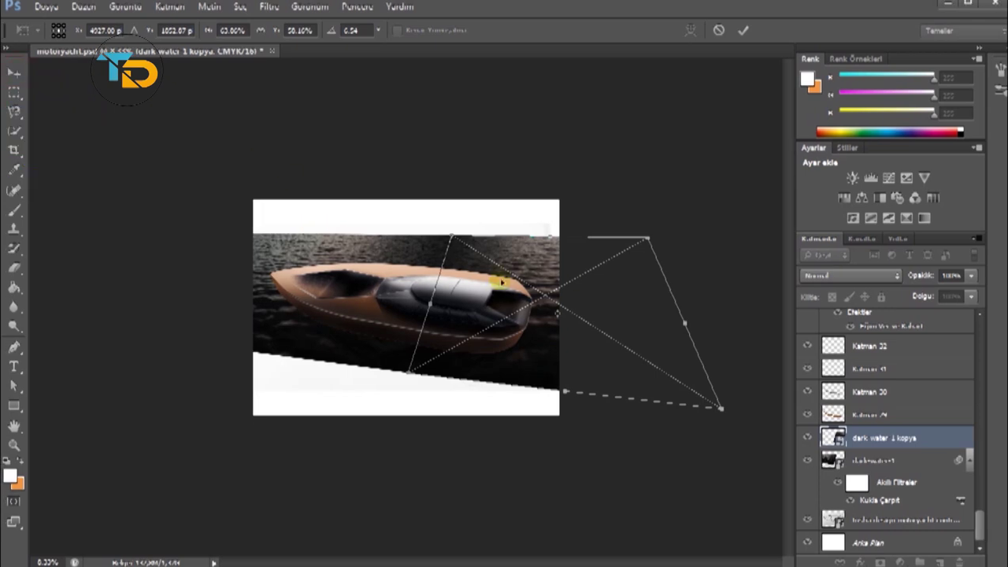
{"action": "left_click", "coordinate": [436, 226]}
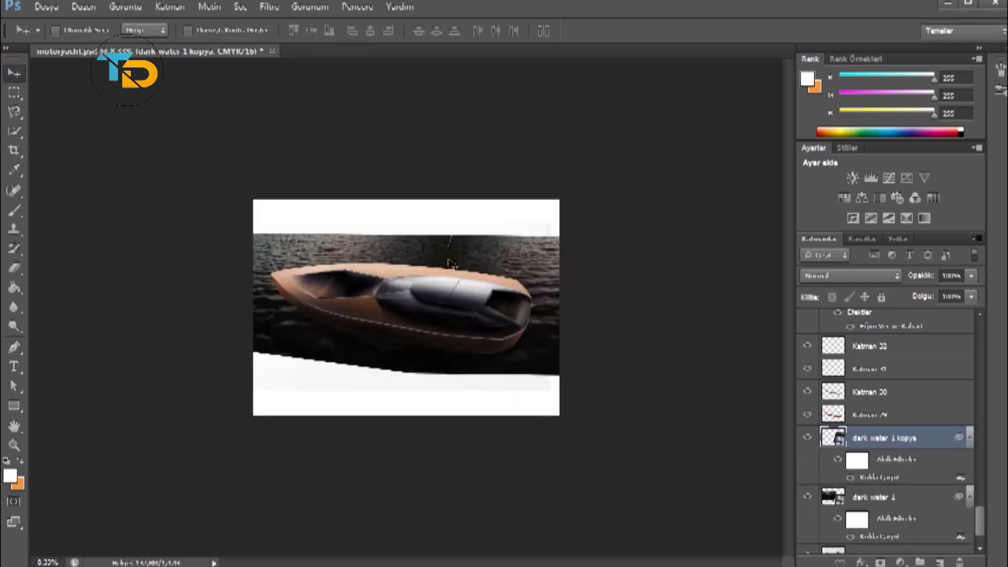
{"action": "key", "text": "ctrl+plus"}
{"action": "key", "text": "ctrl+plus"}
Rotate the water layer slightly and widen its bottom with Ctrl+T.
{"action": "key", "text": "ctrl+t"}
{"action": "left_click_drag", "start_coordinate": [513, 209], "coordinate": [493, 165]}
{"action": "left_click_drag", "start_coordinate": [408, 438], "coordinate": [403, 438]}
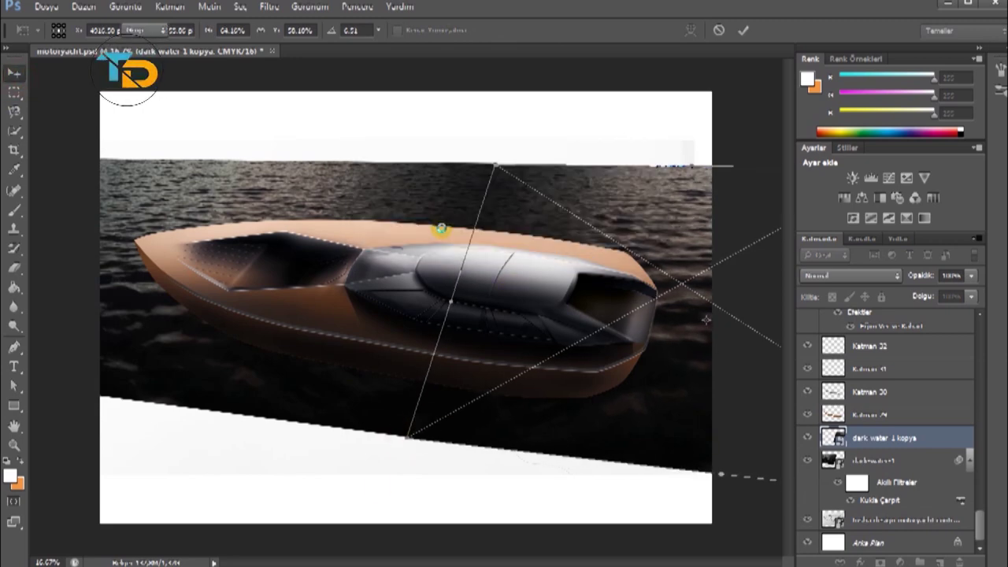
{"action": "double_click", "coordinate": [443, 228]}
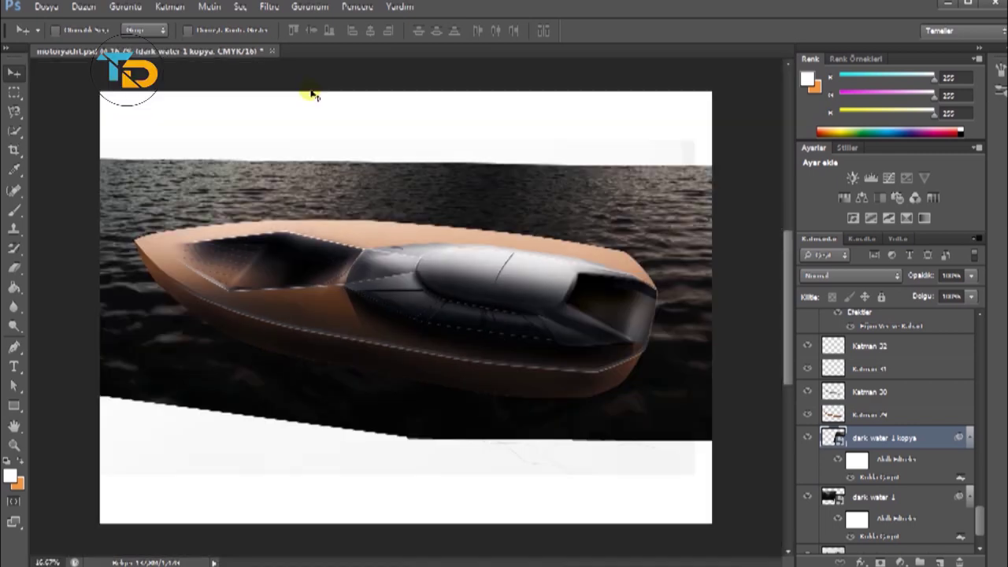
Apply a Perspective transform to deepen the water's lower corner.
{"action": "key", "text": "ctrl+minus"}
{"action": "left_click", "coordinate": [83, 6]}
{"action": "left_click", "coordinate": [189, 281]}
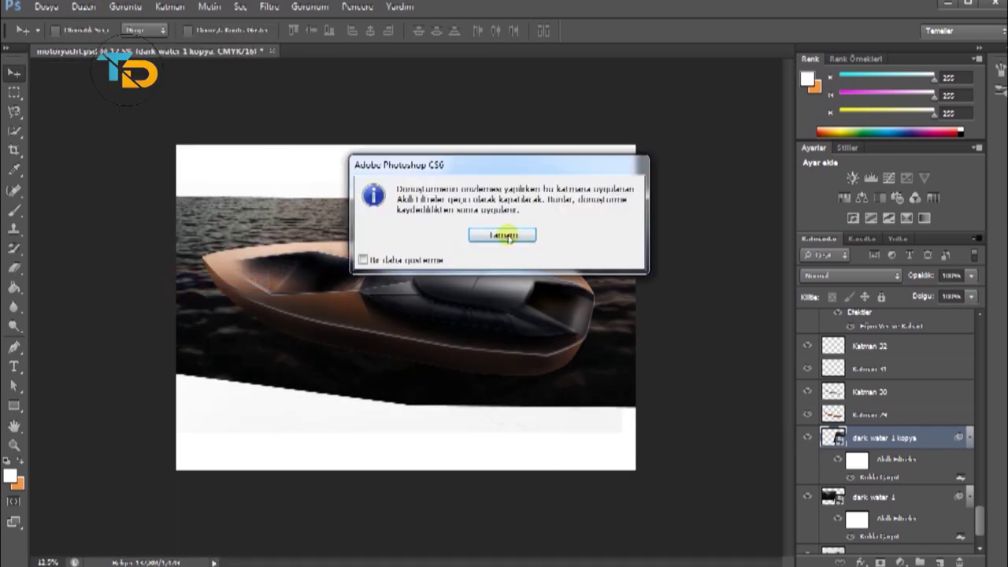
{"action": "left_click", "coordinate": [504, 235]}
{"action": "key", "text": "ctrl+minus"}
{"action": "left_click_drag", "start_coordinate": [636, 384], "coordinate": [647, 390]}
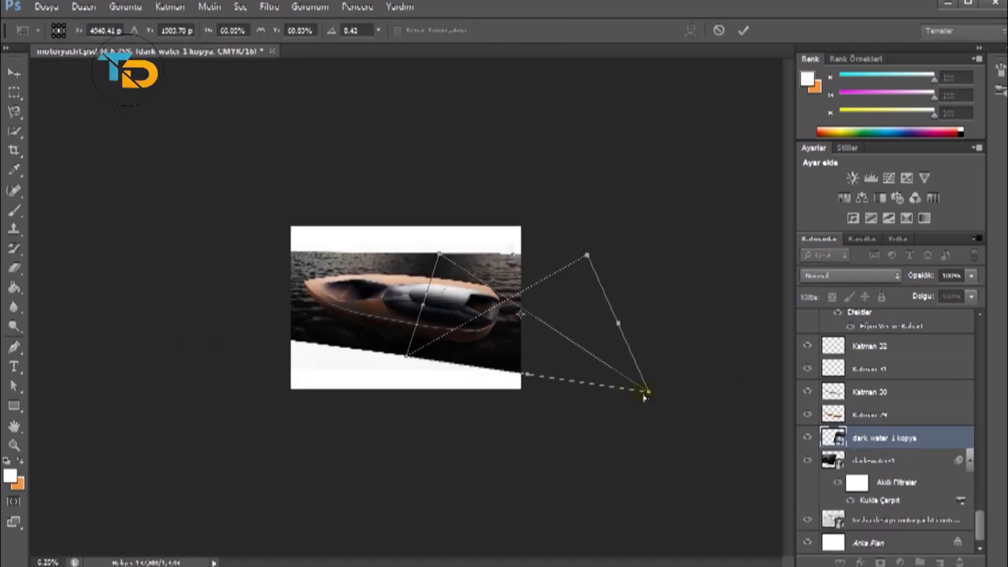
{"action": "left_click", "coordinate": [455, 227]}
{"action": "double_click", "coordinate": [428, 337]}
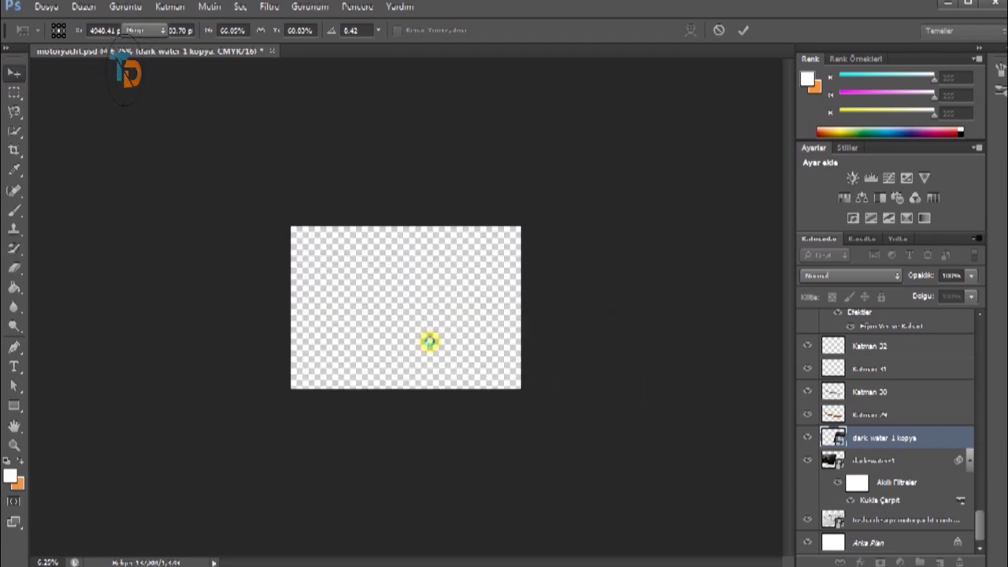
{"action": "key", "text": "ctrl+plus"}
{"action": "key", "text": "ctrl+plus"}
{"action": "key", "text": "ctrl+plus"}
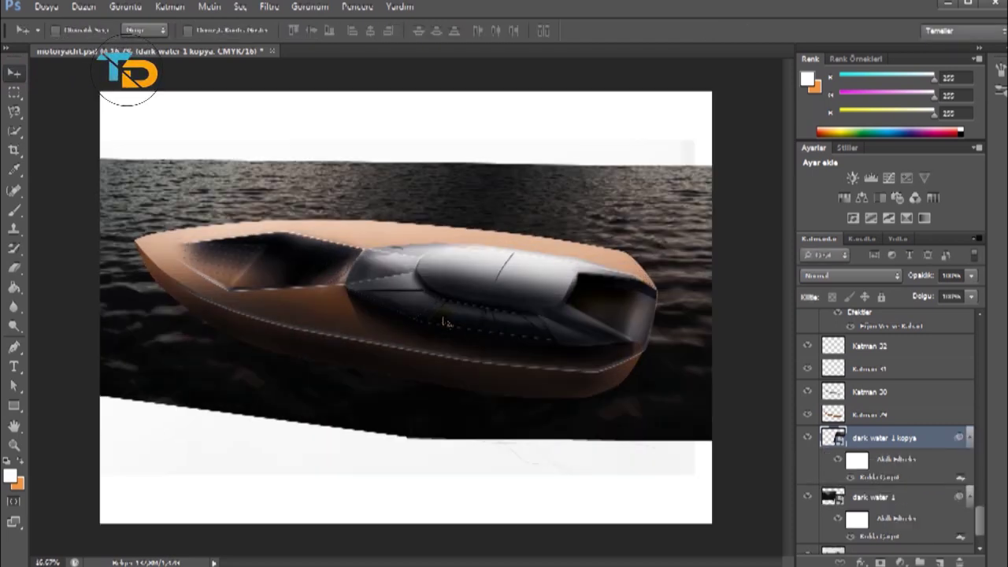
Add new layer Katman 49 above the water with black foreground and a size-201 brush.
{"action": "left_click", "coordinate": [939, 561]}
{"action": "left_click", "coordinate": [11, 476]}
{"action": "left_click", "coordinate": [381, 469]}
{"action": "left_click", "coordinate": [725, 281]}
{"action": "key", "text": "b"}
{"action": "left_click", "coordinate": [67, 30]}
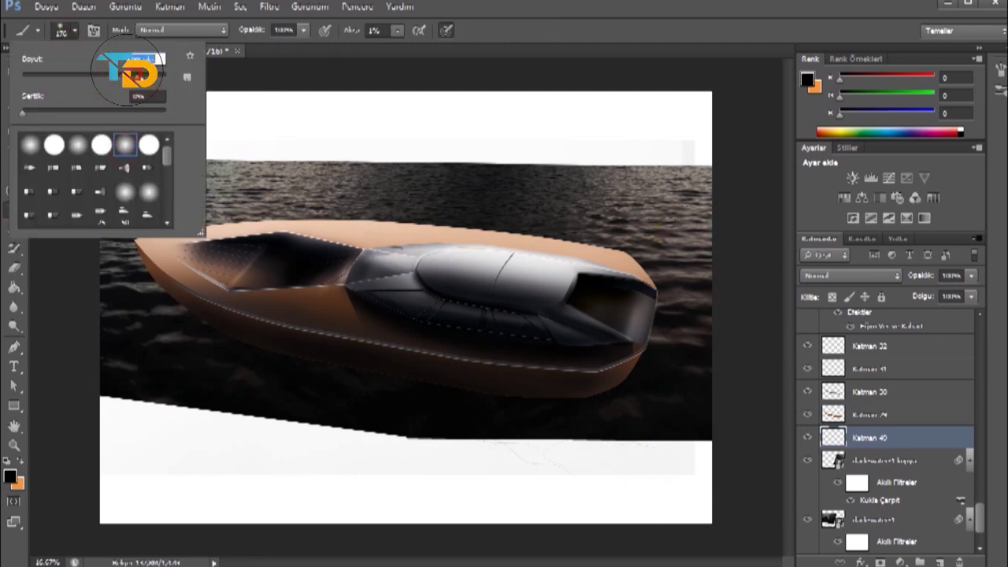
Paint dark haze along the right horizon with a 201 px brush.
{"action": "type", "text": "201"}
{"action": "key", "text": "Return"}
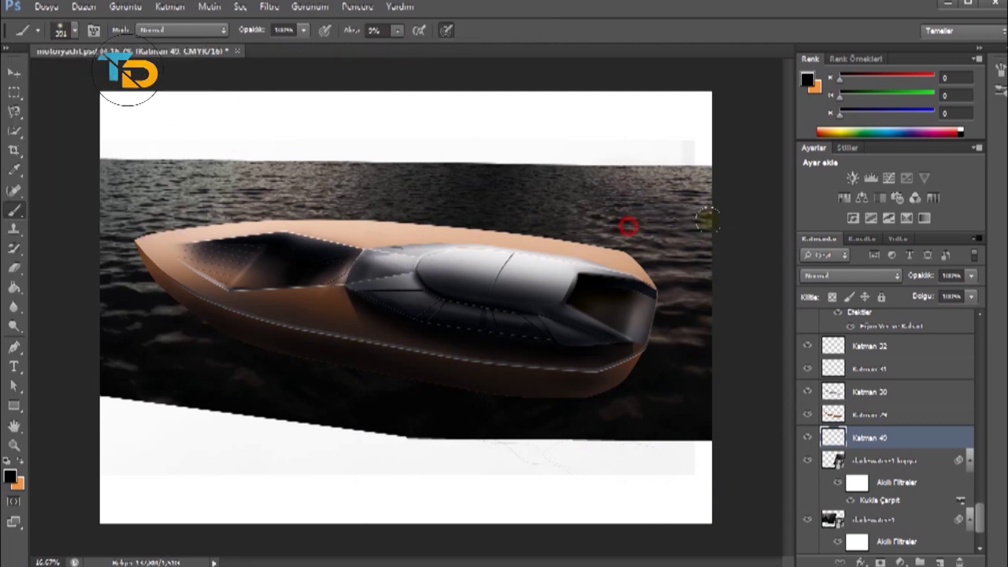
{"action": "left_click_drag", "start_coordinate": [630, 225], "coordinate": [693, 161]}
{"action": "left_click_drag", "start_coordinate": [666, 207], "coordinate": [696, 177]}
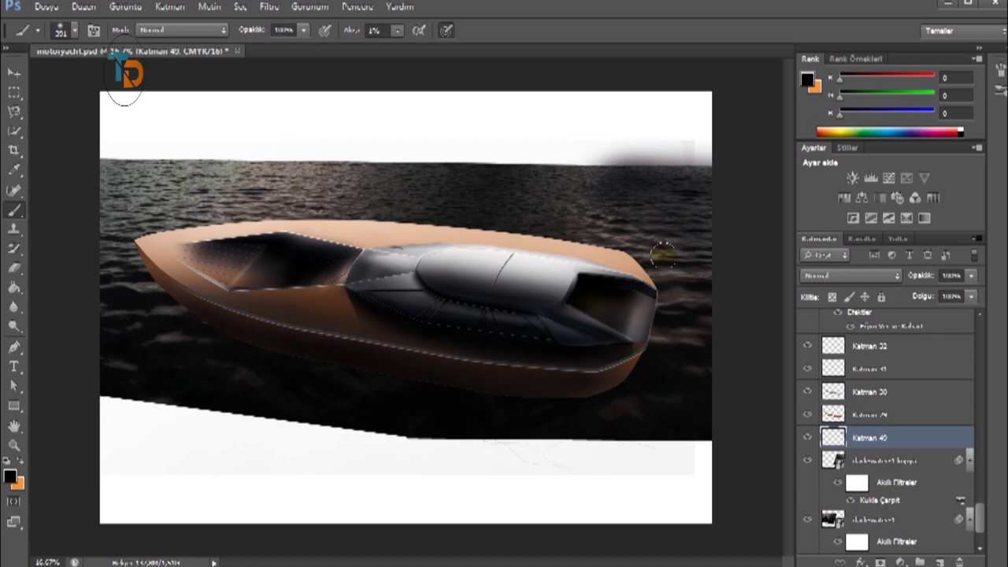
{"action": "left_click_drag", "start_coordinate": [513, 176], "coordinate": [619, 162]}
Raise brush flow to 4% and extend the dark haze leftward along the horizon.
{"action": "left_click", "coordinate": [398, 30]}
{"action": "left_click_drag", "start_coordinate": [393, 49], "coordinate": [398, 49]}
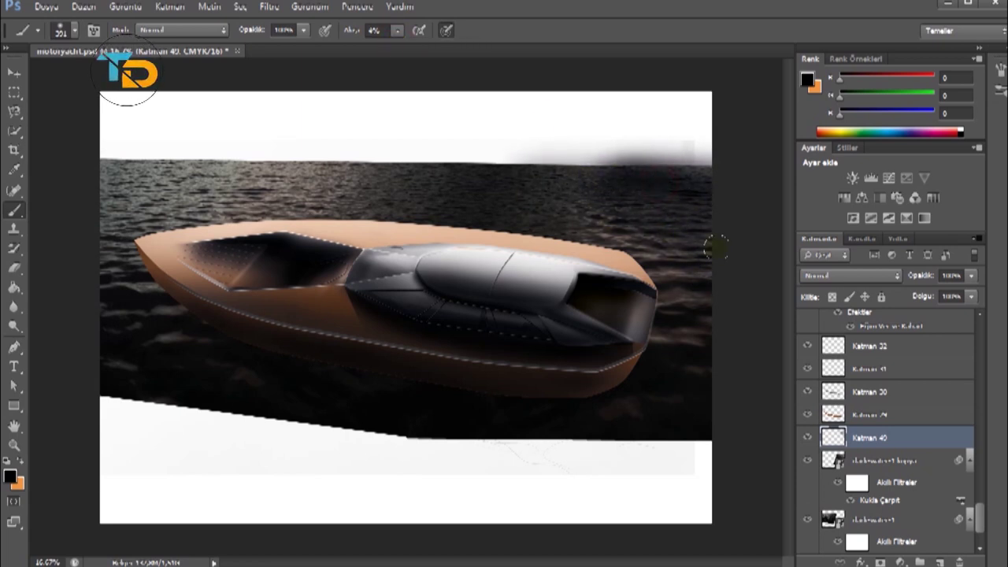
{"action": "left_click_drag", "start_coordinate": [693, 159], "coordinate": [535, 162]}
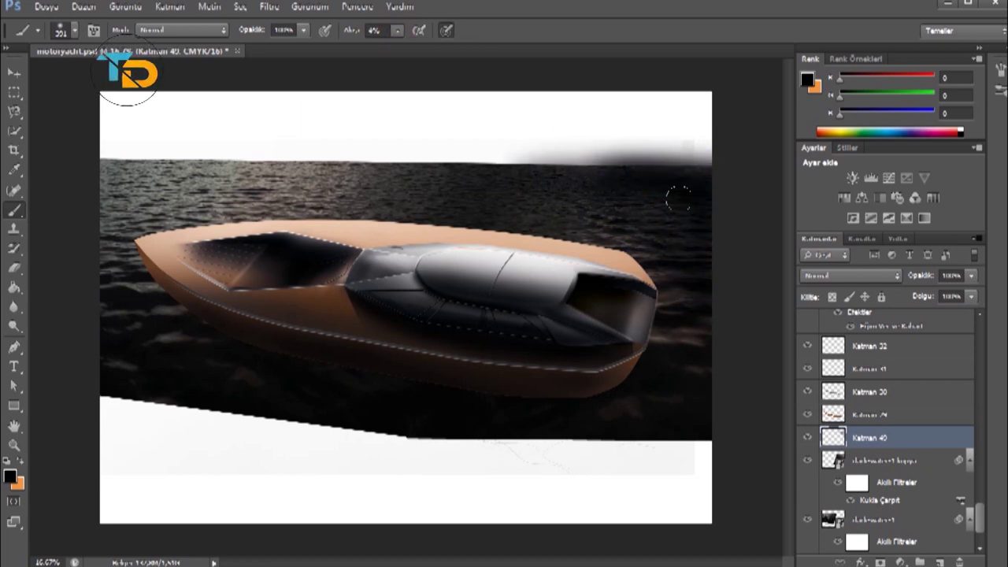
{"action": "left_click_drag", "start_coordinate": [658, 159], "coordinate": [447, 154]}
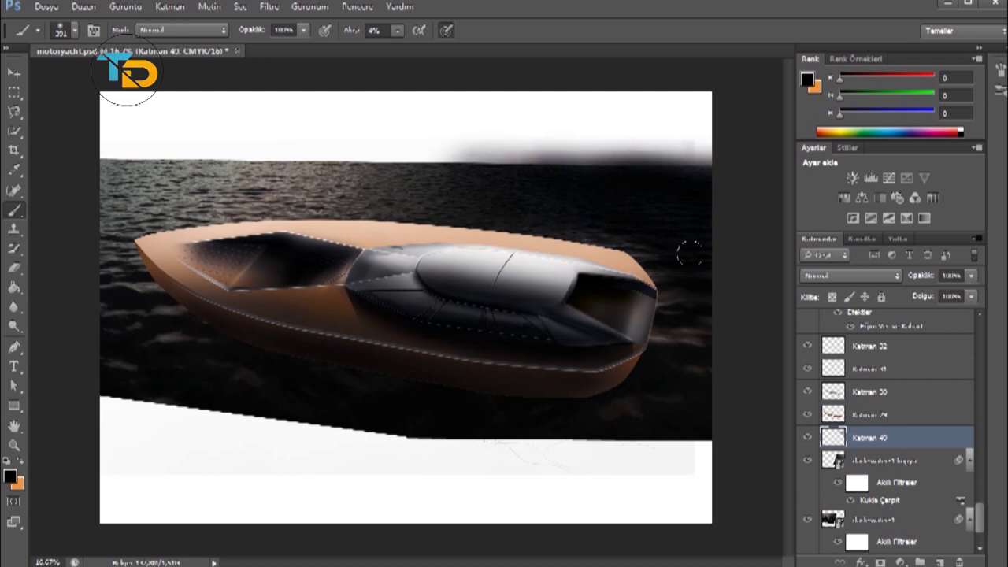
{"action": "left_click_drag", "start_coordinate": [378, 153], "coordinate": [610, 155]}
{"action": "key", "text": "e"}
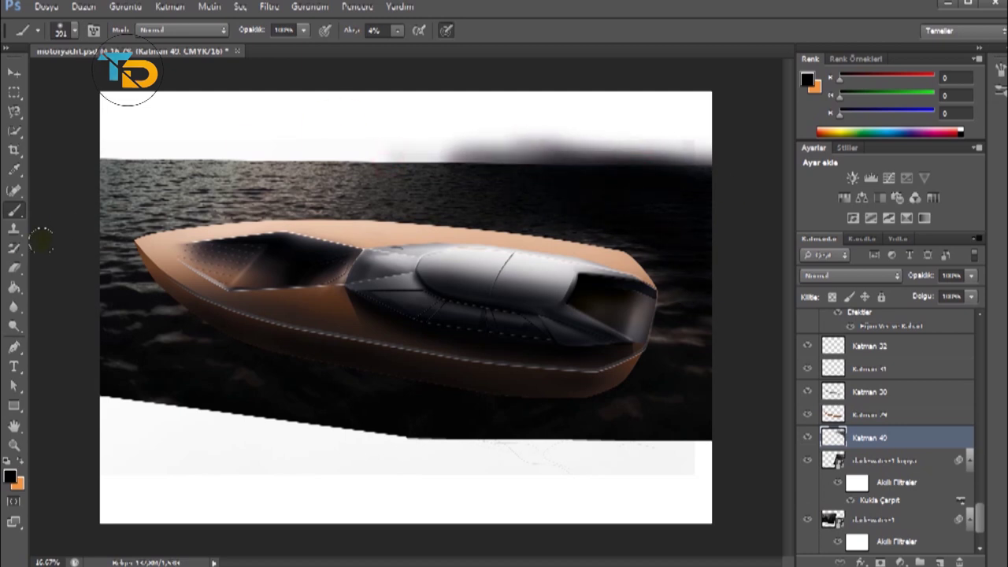
{"action": "key", "text": "b"}
{"action": "mouse_move", "coordinate": [452, 154]}
{"action": "left_mouse_down"}
{"action": "mouse_move", "coordinate": [644, 164]}
{"action": "mouse_move", "coordinate": [533, 152]}
{"action": "mouse_move", "coordinate": [490, 171]}
{"action": "mouse_move", "coordinate": [601, 174]}
{"action": "left_mouse_up"}
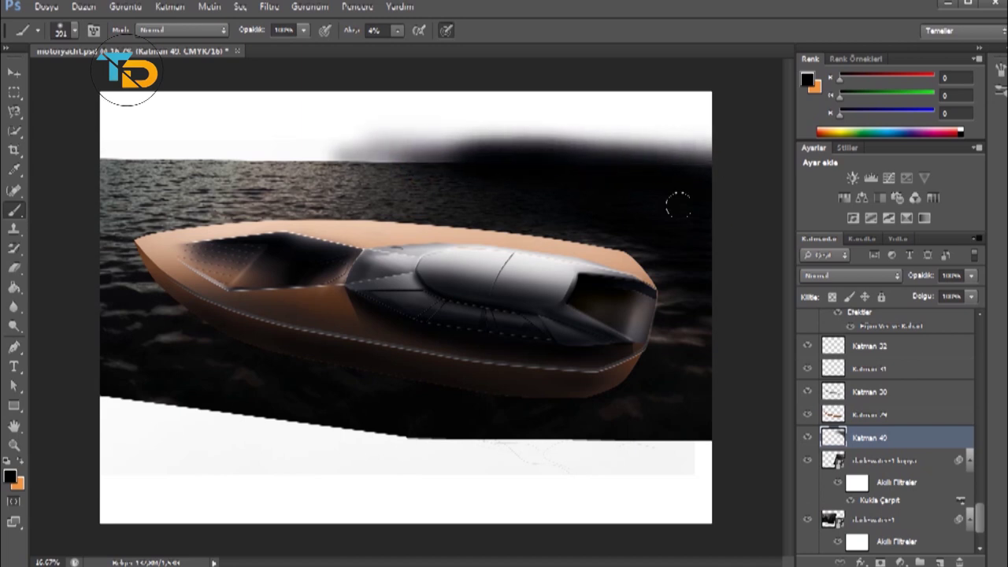
Outline the sky area above the horizon with the Pen and make it a selection.
{"action": "left_click", "coordinate": [14, 346]}
{"action": "left_click", "coordinate": [324, 162]}
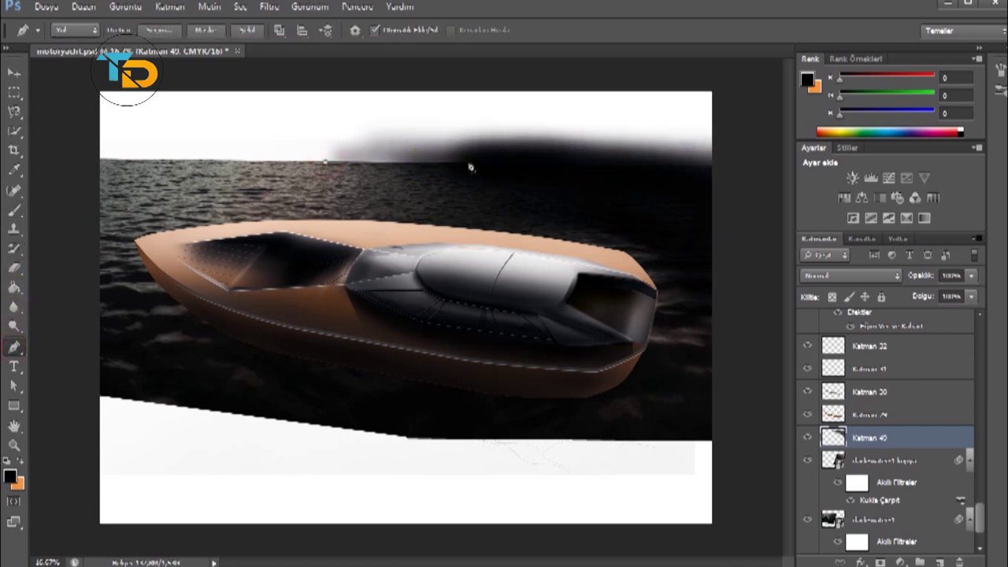
{"action": "left_click", "coordinate": [777, 167]}
{"action": "left_click", "coordinate": [744, 126]}
{"action": "left_click", "coordinate": [366, 99]}
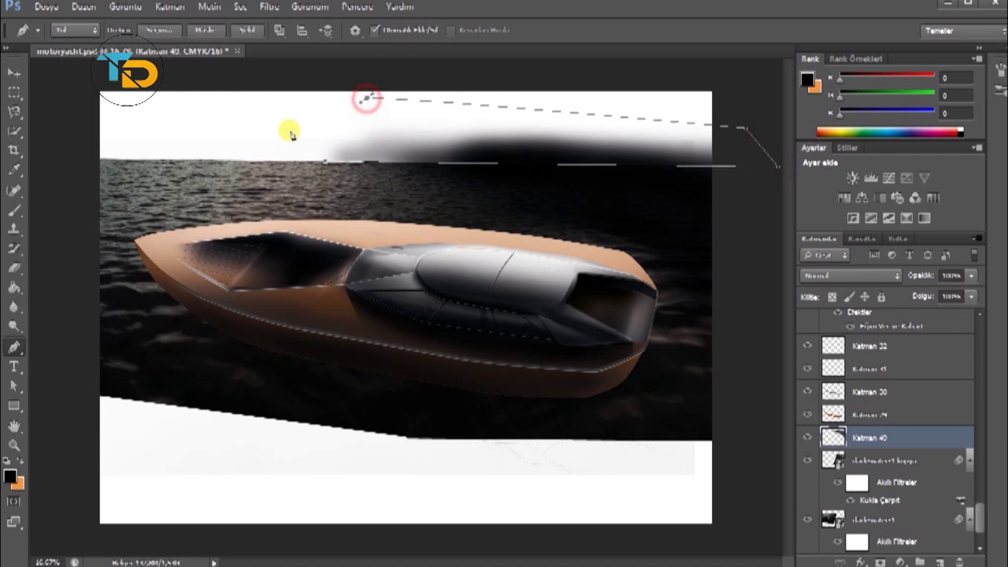
{"action": "right_click", "coordinate": [616, 152]}
{"action": "left_click", "coordinate": [637, 193]}
{"action": "key", "text": "Return"}
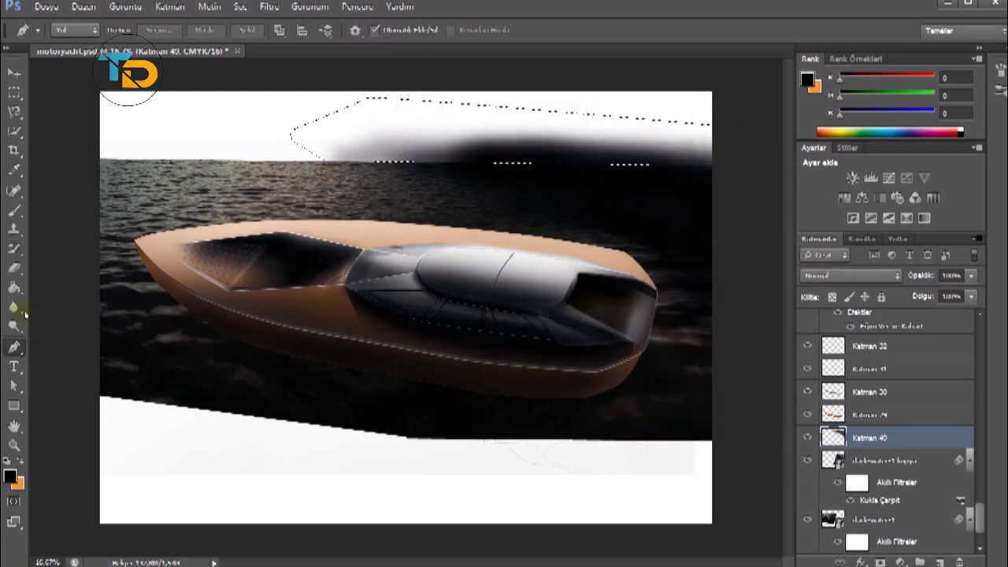
Erase the haze spilling above the horizon with a larger eraser, then deselect.
{"action": "key", "text": "e"}
{"action": "left_click", "coordinate": [69, 30]}
{"action": "left_click", "coordinate": [367, 30]}
{"action": "mouse_move", "coordinate": [327, 153]}
{"action": "left_mouse_down"}
{"action": "mouse_move", "coordinate": [608, 157]}
{"action": "mouse_move", "coordinate": [549, 158]}
{"action": "left_mouse_up"}
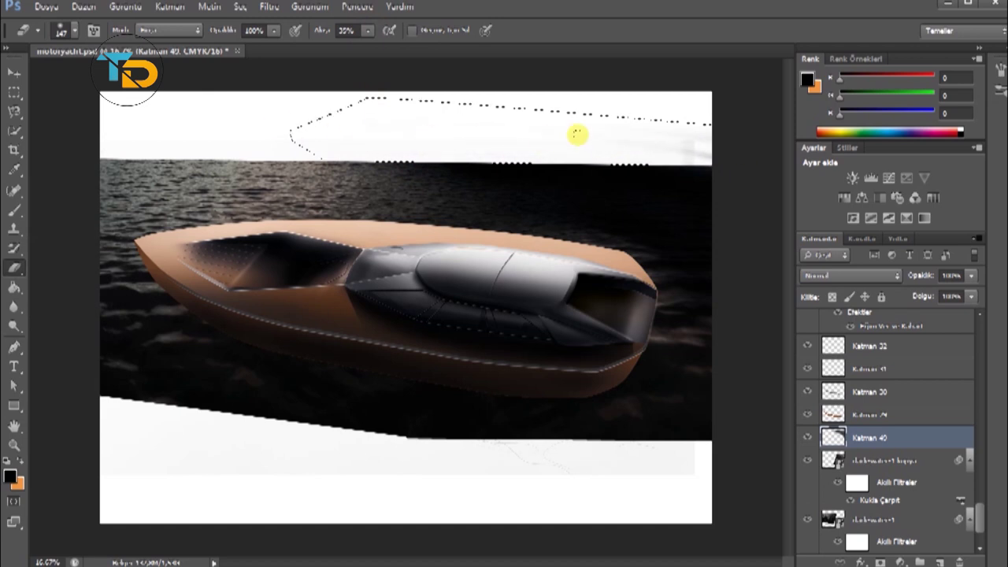
{"action": "key", "text": "ctrl+d"}
Add new layer Katman 50 and begin a Pen path along the lower water edge.
{"action": "left_click", "coordinate": [939, 561]}
{"action": "key", "text": "p"}
{"action": "left_click", "coordinate": [100, 396]}
{"action": "left_click", "coordinate": [407, 437]}
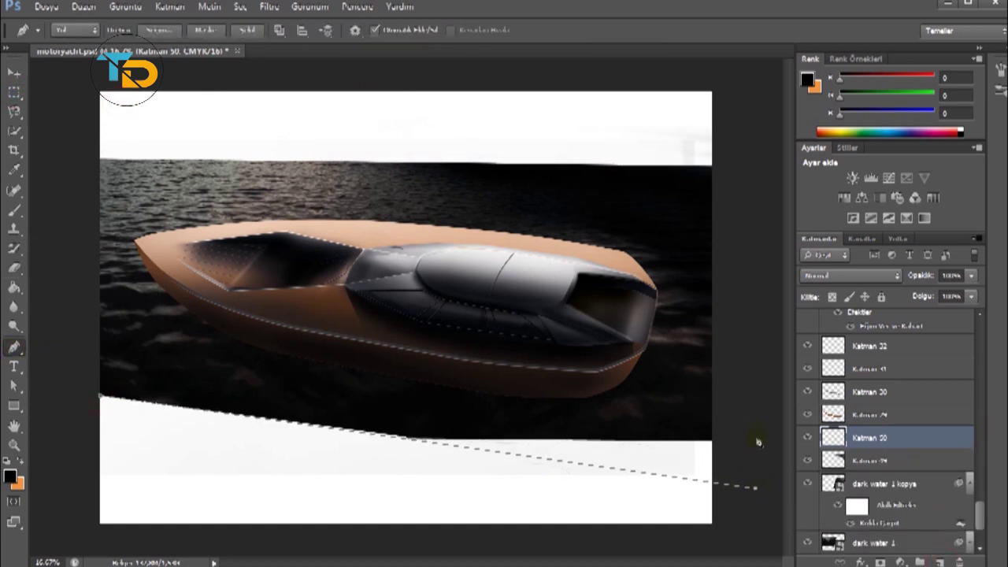
Turn the path into a selection and brush grey shading at 7% flow along the lower-right water.
{"action": "right_click", "coordinate": [286, 403]}
{"action": "left_click", "coordinate": [314, 197]}
{"action": "key", "text": "Return"}
{"action": "key", "text": "b"}
{"action": "left_click_drag", "start_coordinate": [692, 448], "coordinate": [578, 429]}
{"action": "left_click_drag", "start_coordinate": [397, 30], "coordinate": [404, 41]}
{"action": "mouse_move", "coordinate": [693, 457]}
{"action": "left_mouse_down"}
{"action": "mouse_move", "coordinate": [607, 432]}
{"action": "mouse_move", "coordinate": [668, 475]}
{"action": "mouse_move", "coordinate": [564, 438]}
{"action": "mouse_move", "coordinate": [475, 433]}
{"action": "left_mouse_up"}
{"action": "key", "text": "ctrl+d"}
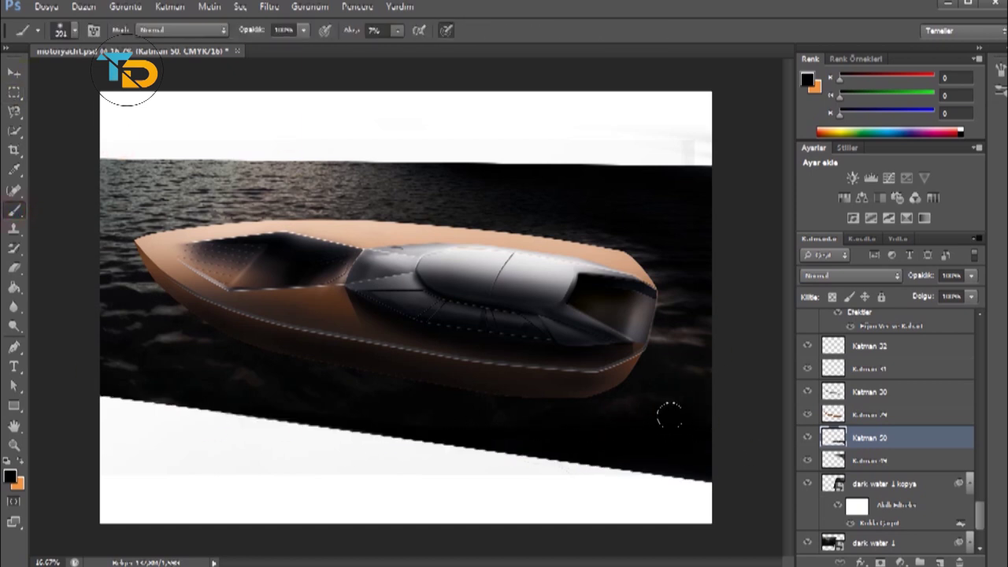
Merge the Katman 50 shading layer into Katman 30.
{"action": "key", "text": "ctrl+plus"}
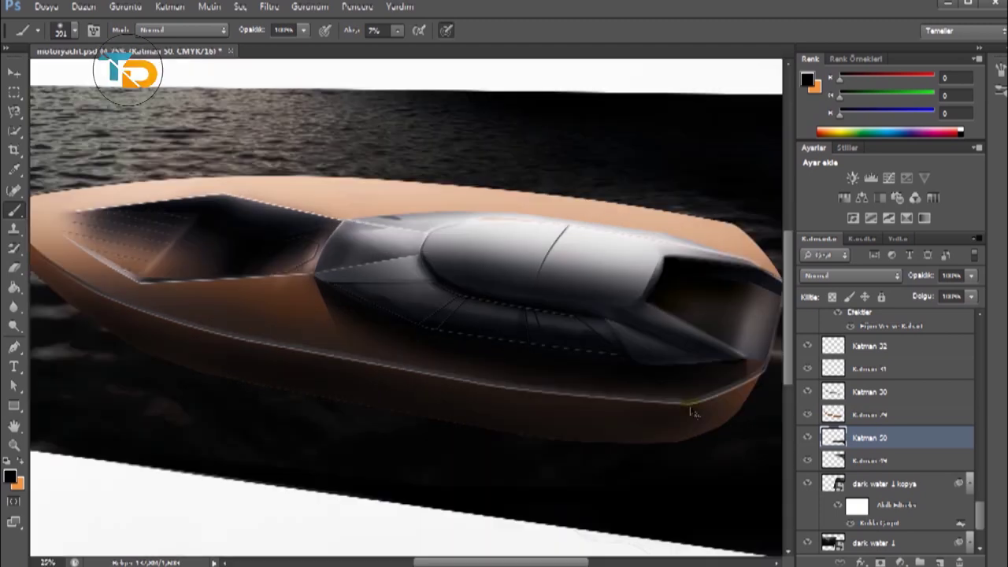
{"action": "scroll", "coordinate": [987, 520], "scroll_direction": "down", "scroll_amount": 2}
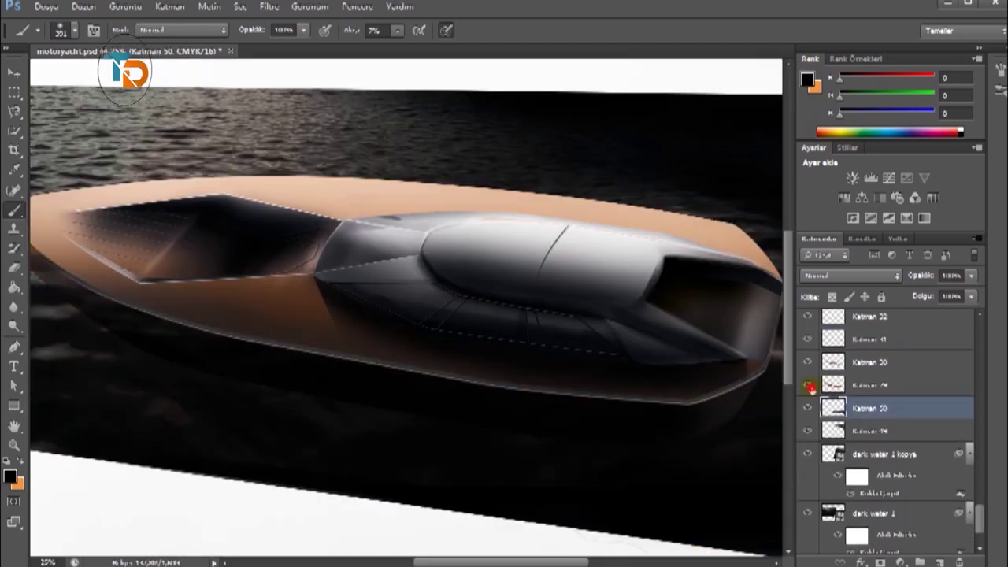
{"action": "left_click", "coordinate": [877, 361], "text": "shift"}
{"action": "right_click", "coordinate": [874, 364]}
{"action": "left_click", "coordinate": [933, 496]}
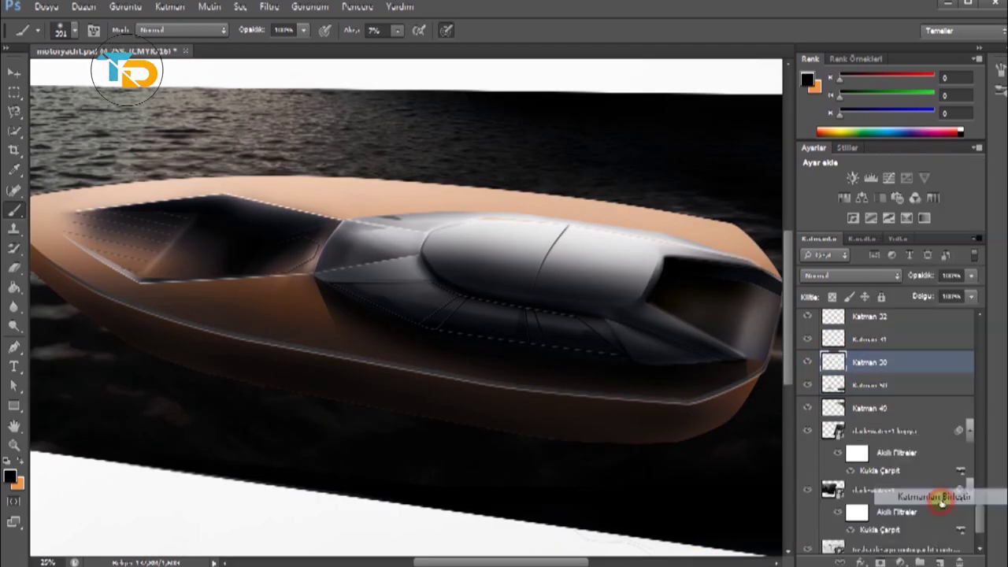
{"action": "scroll", "coordinate": [43, 354], "scroll_direction": "left", "scroll_amount": 2}
Trace a closed Pen path along the hull bottom and make it a selection.
{"action": "key", "text": "p"}
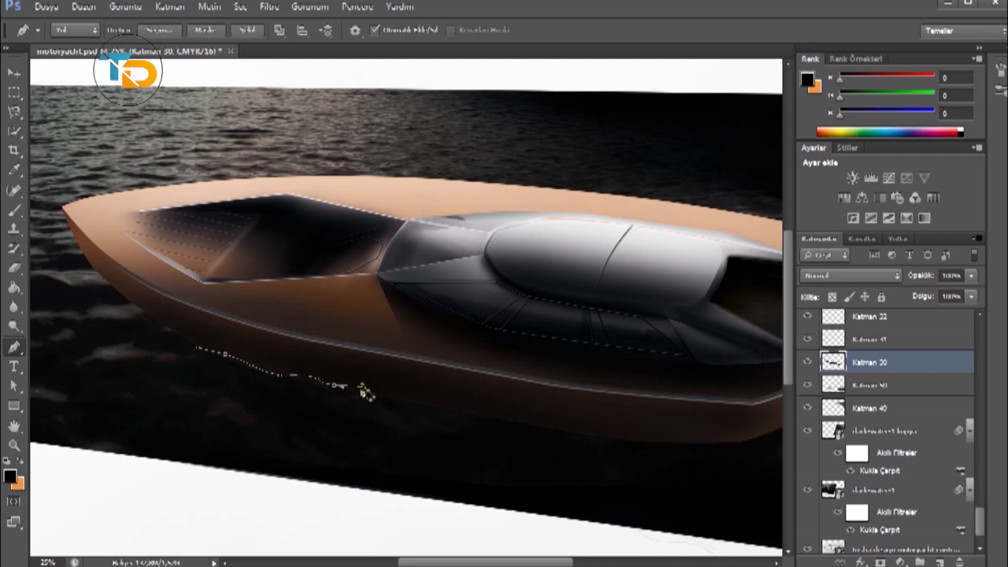
{"action": "left_click", "coordinate": [423, 396]}
{"action": "left_click", "coordinate": [457, 407]}
{"action": "left_click", "coordinate": [488, 413]}
{"action": "left_click", "coordinate": [507, 415]}
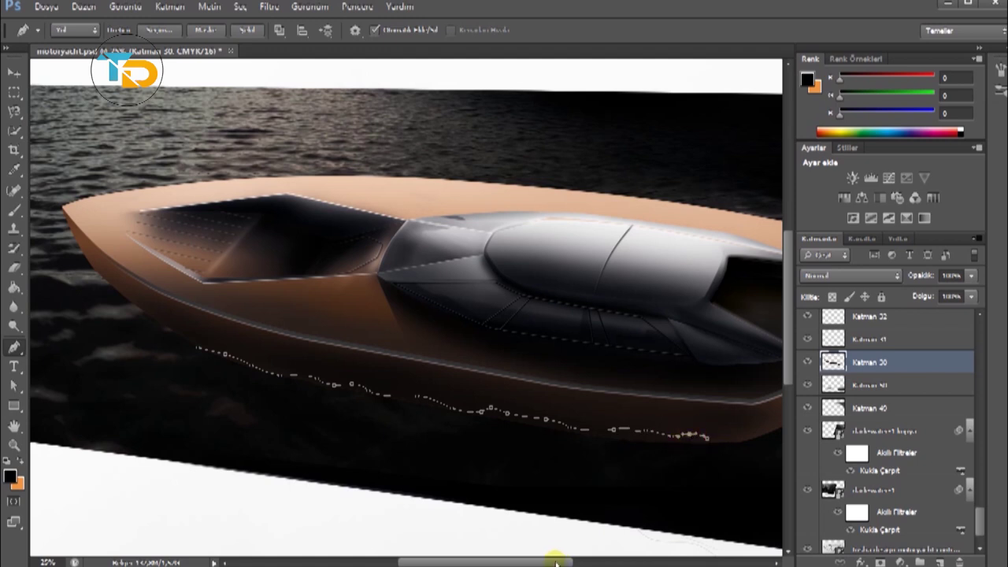
{"action": "left_click_drag", "start_coordinate": [558, 562], "coordinate": [578, 562]}
{"action": "left_click", "coordinate": [732, 435]}
{"action": "left_click_drag", "start_coordinate": [161, 438], "coordinate": [101, 387]}
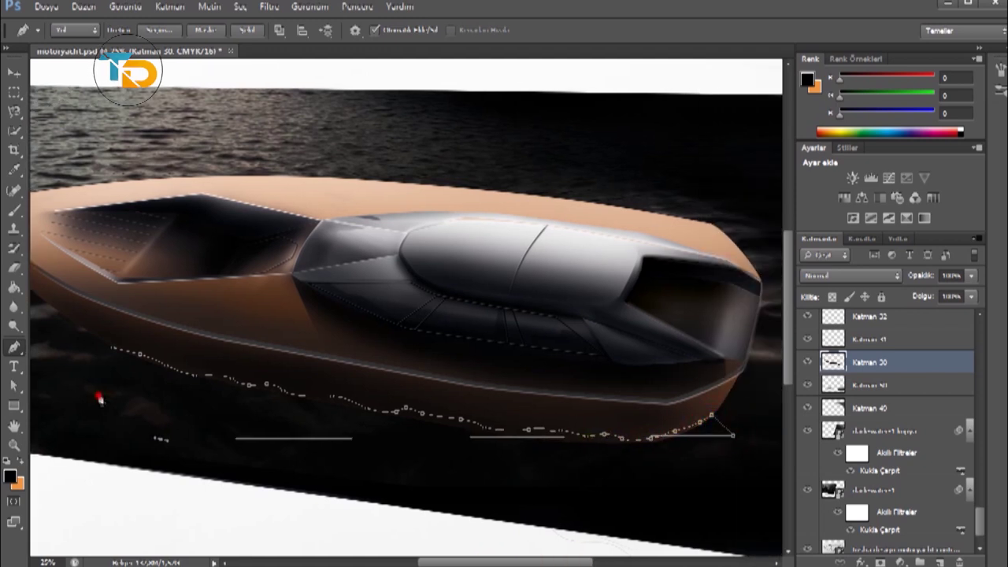
{"action": "left_click", "coordinate": [115, 346]}
{"action": "right_click", "coordinate": [450, 296]}
{"action": "left_click", "coordinate": [488, 335]}
{"action": "key", "text": "Return"}
Deselect the area under the hull and return to the Eraser.
{"action": "key", "text": "e"}
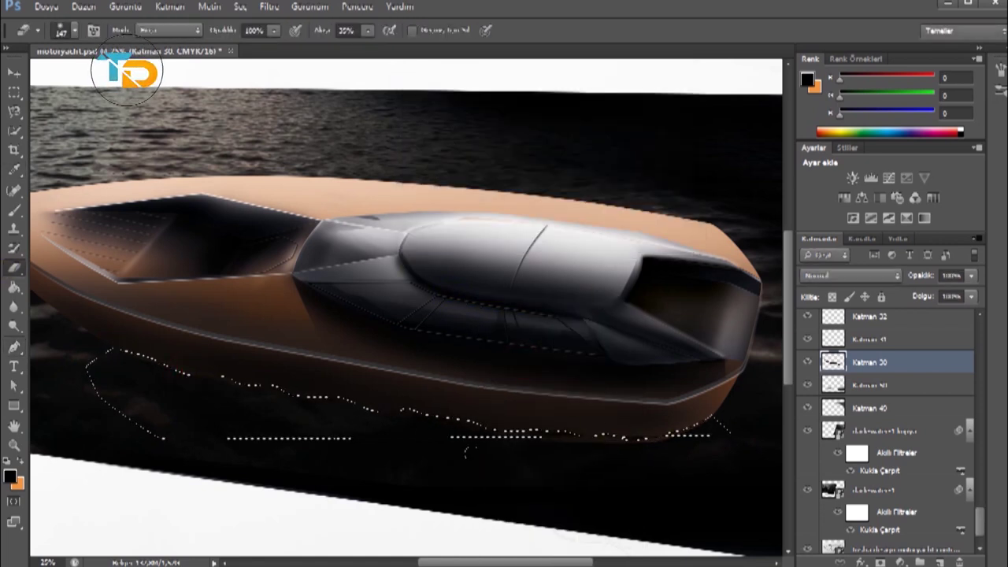
{"action": "key", "text": "m"}
{"action": "key", "text": "ctrl+d"}
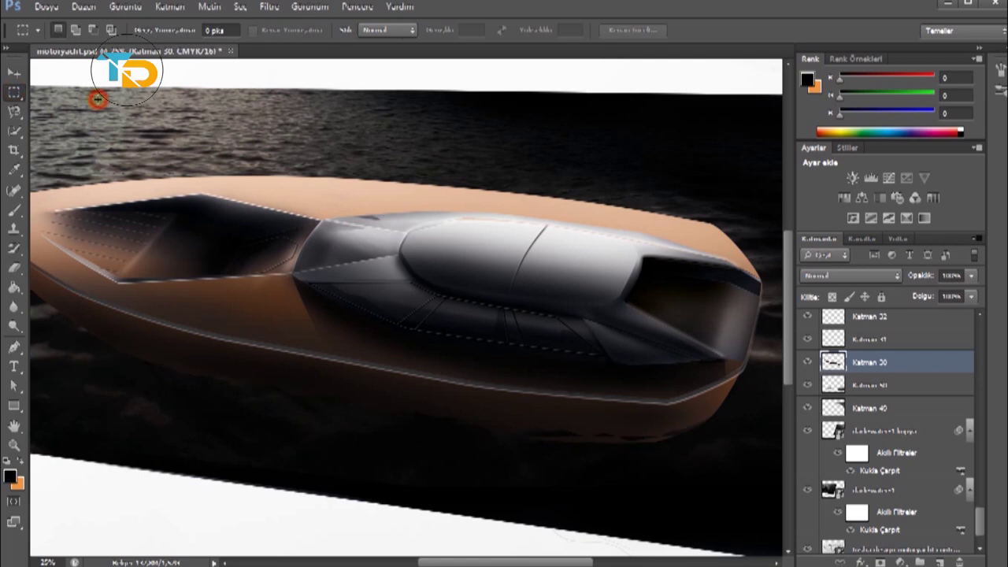
{"action": "left_click", "coordinate": [12, 266]}
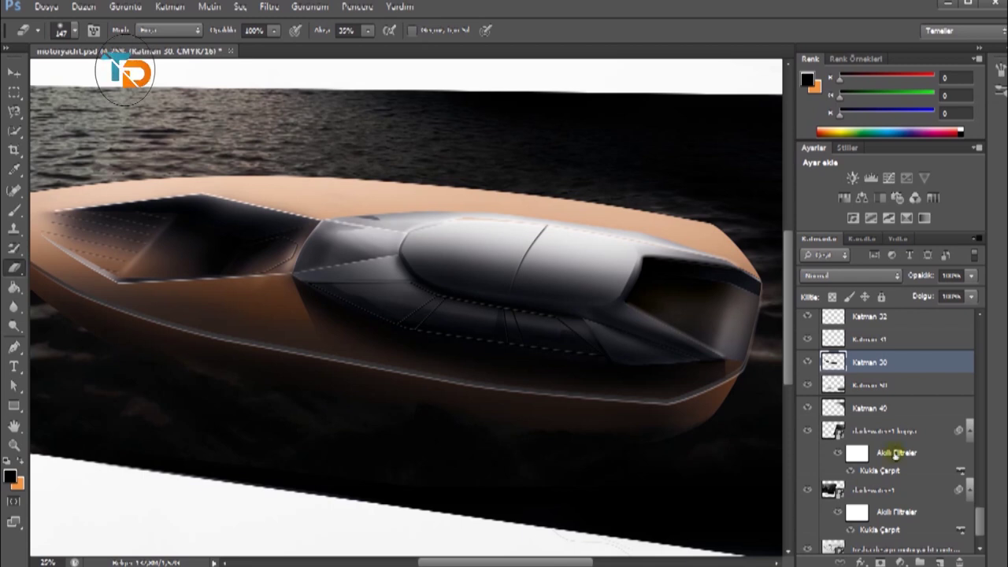
Rasterize the 'dark water 1 kopya' layer and fit the document in view.
{"action": "left_click", "coordinate": [866, 489]}
{"action": "left_click", "coordinate": [807, 430]}
{"action": "left_click", "coordinate": [807, 431]}
{"action": "left_click", "coordinate": [806, 430]}
{"action": "left_click", "coordinate": [810, 430]}
{"action": "left_click", "coordinate": [873, 430]}
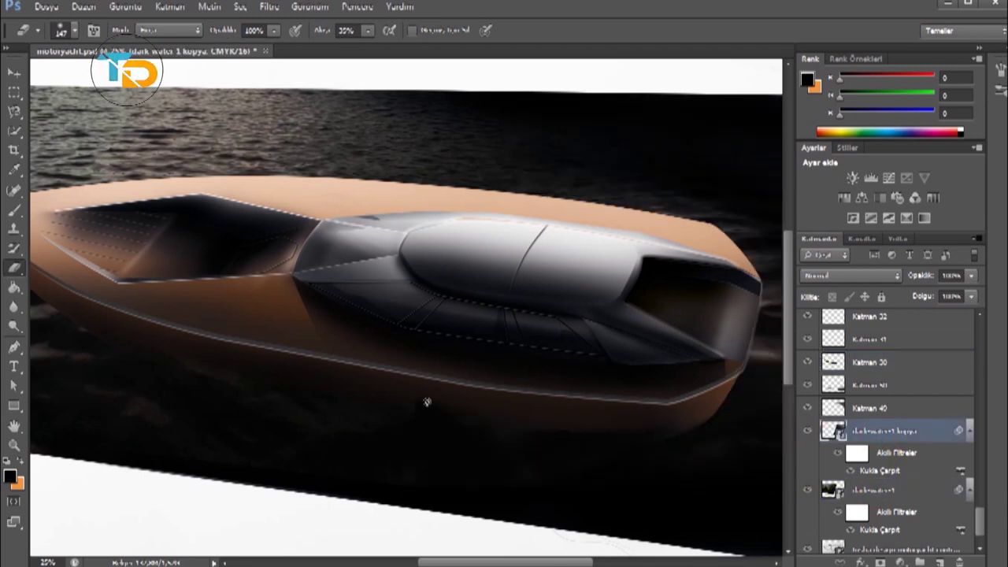
{"action": "left_click", "coordinate": [425, 400]}
{"action": "key", "text": "Return"}
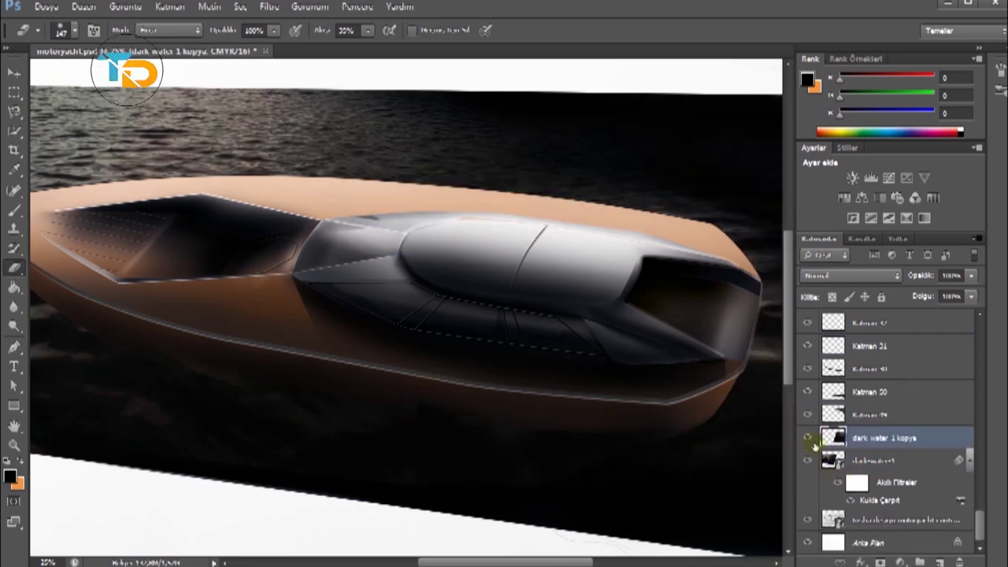
{"action": "key", "text": "ctrl+minus"}
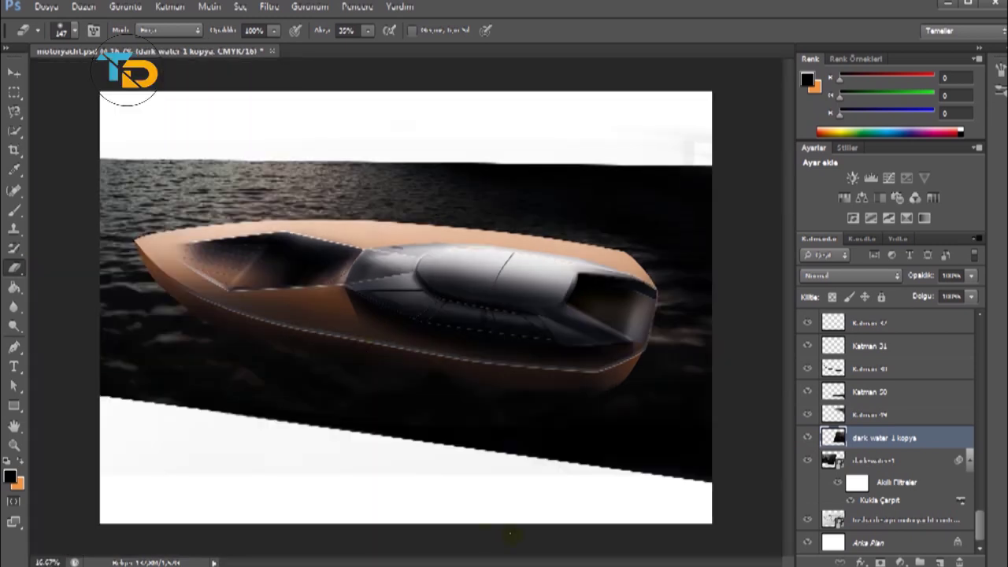
Add new layer Katman 51 with white foreground and paint a glow along the horizon.
{"action": "left_click", "coordinate": [826, 414]}
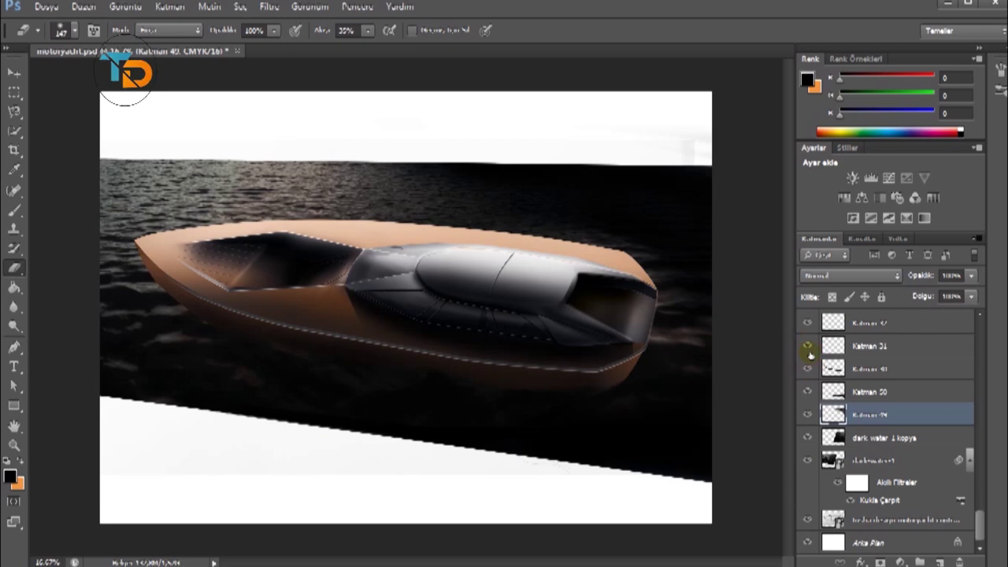
{"action": "left_click", "coordinate": [866, 391]}
{"action": "left_click", "coordinate": [939, 561]}
{"action": "left_click", "coordinate": [10, 476]}
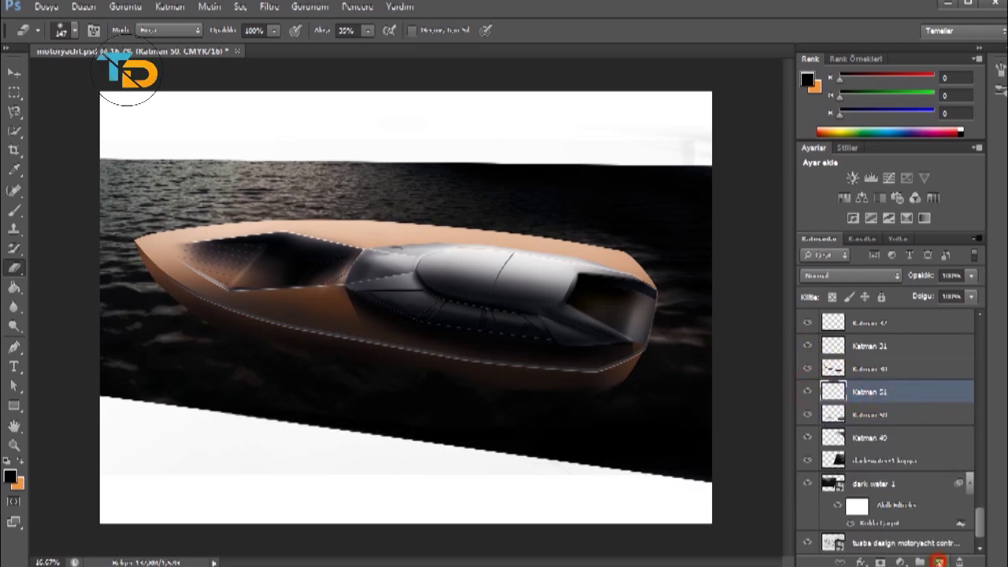
{"action": "left_click", "coordinate": [737, 283]}
{"action": "key", "text": "b"}
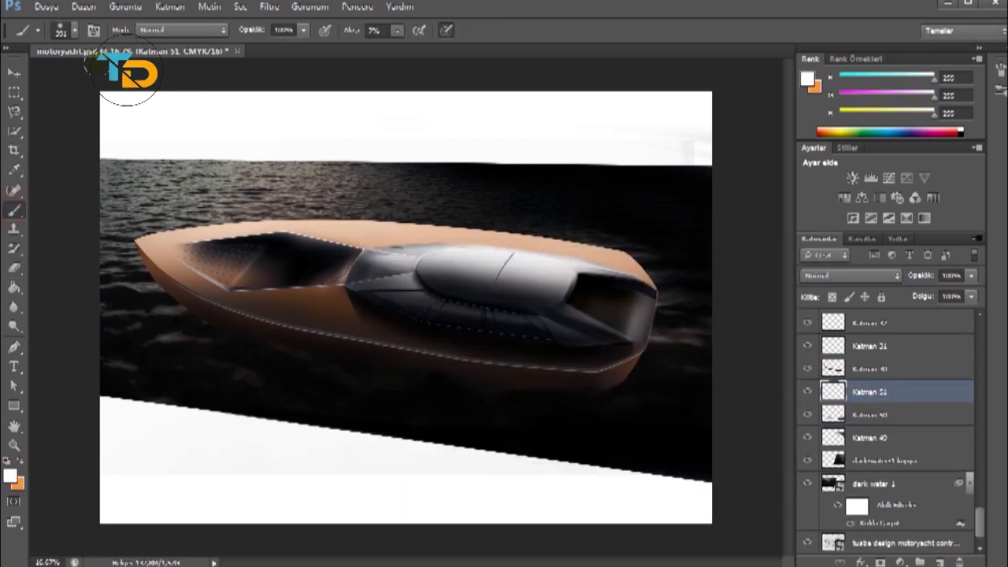
{"action": "left_click_drag", "start_coordinate": [121, 148], "coordinate": [186, 153]}
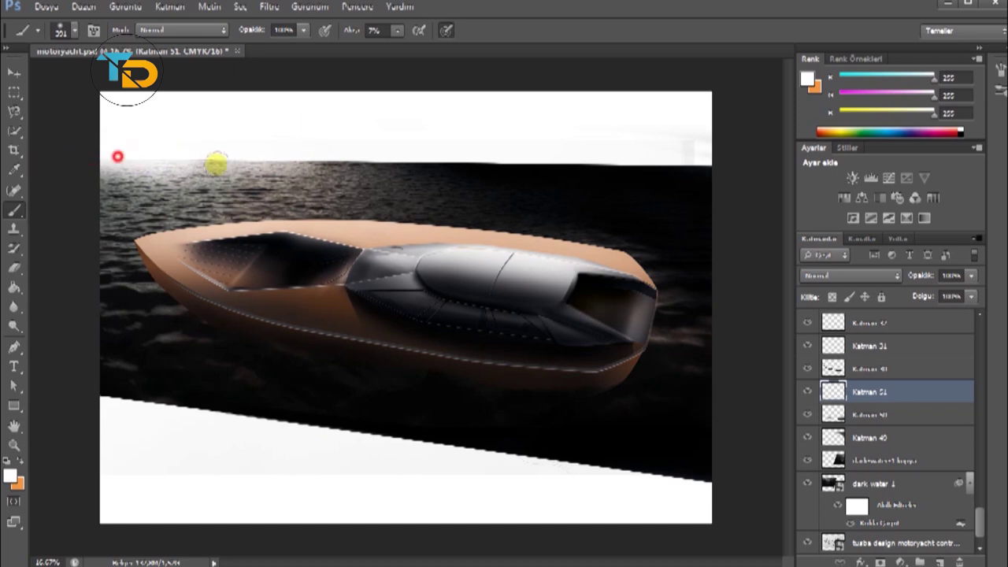
{"action": "left_click_drag", "start_coordinate": [116, 159], "coordinate": [383, 153]}
Lower brush flow to 1% and build up the white horizon glow.
{"action": "key", "text": "j"}
{"action": "left_click", "coordinate": [481, 226]}
{"action": "left_click", "coordinate": [75, 30]}
{"action": "key", "text": "Escape"}
{"action": "key", "text": "b"}
{"action": "left_click_drag", "start_coordinate": [397, 30], "coordinate": [374, 48]}
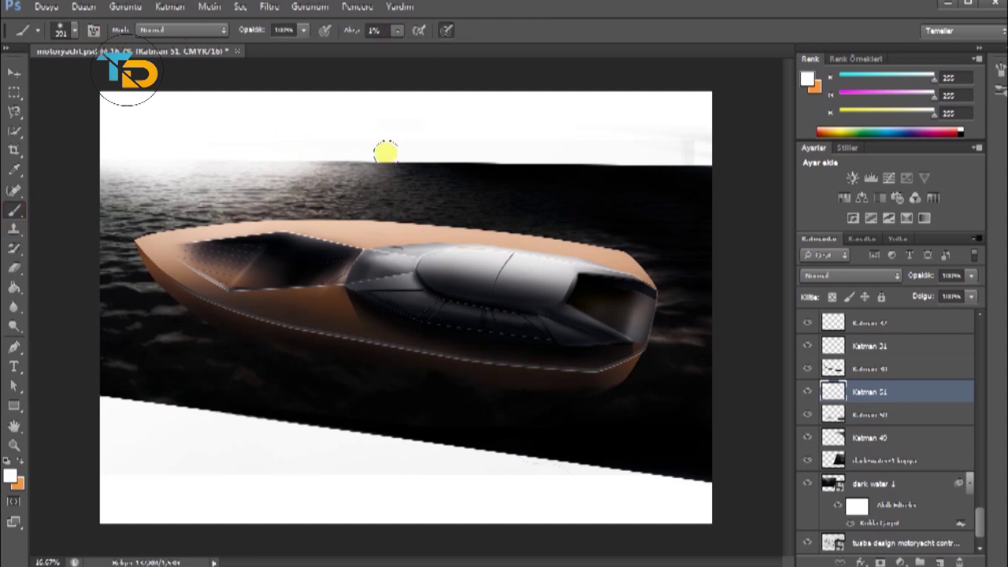
{"action": "mouse_move", "coordinate": [356, 152]}
{"action": "left_mouse_down"}
{"action": "mouse_move", "coordinate": [267, 161]}
{"action": "mouse_move", "coordinate": [359, 175]}
{"action": "left_mouse_up"}
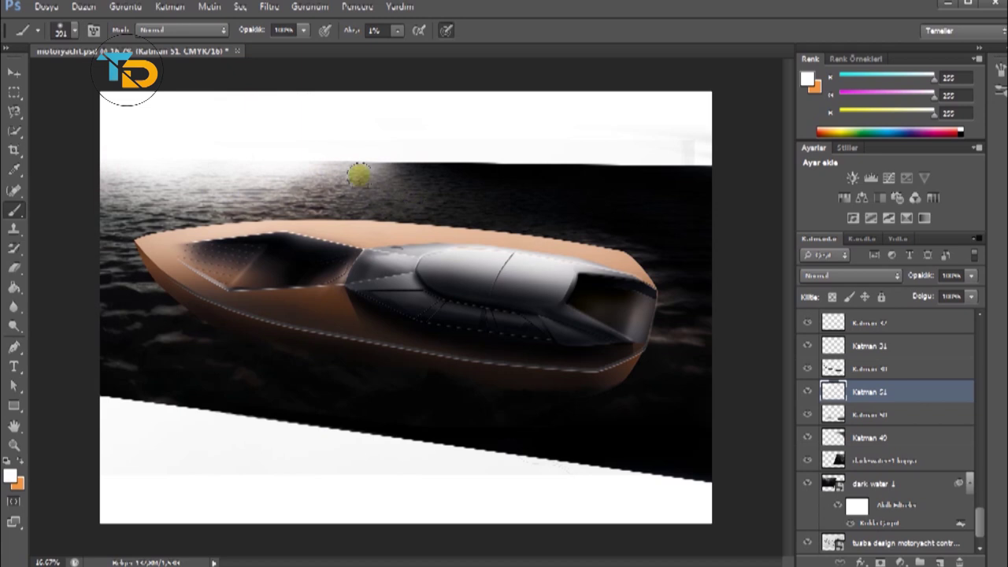
{"action": "left_click_drag", "start_coordinate": [100, 163], "coordinate": [393, 157]}
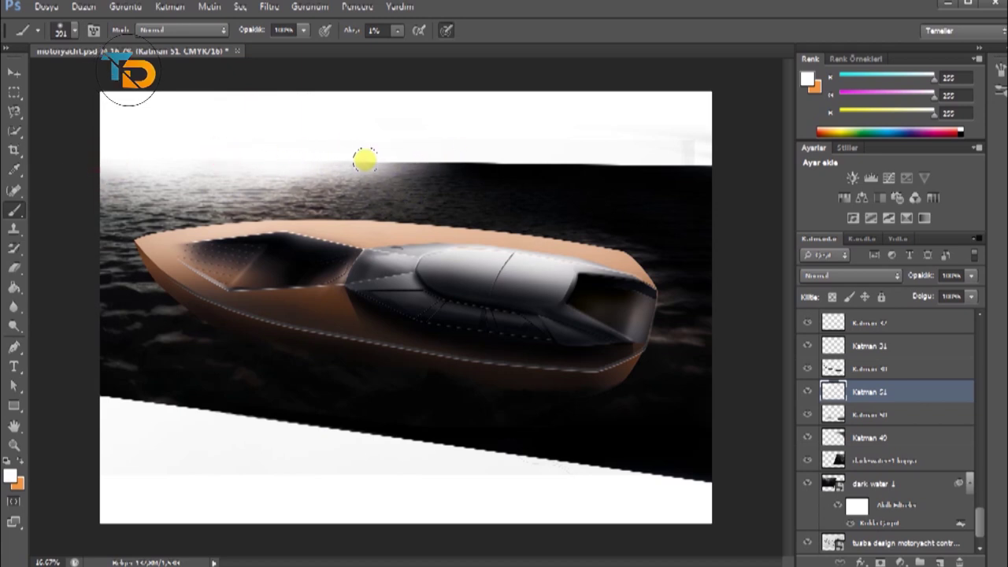
{"action": "mouse_move", "coordinate": [265, 169]}
{"action": "left_mouse_down"}
{"action": "mouse_move", "coordinate": [291, 165]}
{"action": "mouse_move", "coordinate": [225, 184]}
{"action": "mouse_move", "coordinate": [462, 158]}
{"action": "mouse_move", "coordinate": [446, 149]}
{"action": "mouse_move", "coordinate": [331, 162]}
{"action": "mouse_move", "coordinate": [358, 150]}
{"action": "left_mouse_up"}
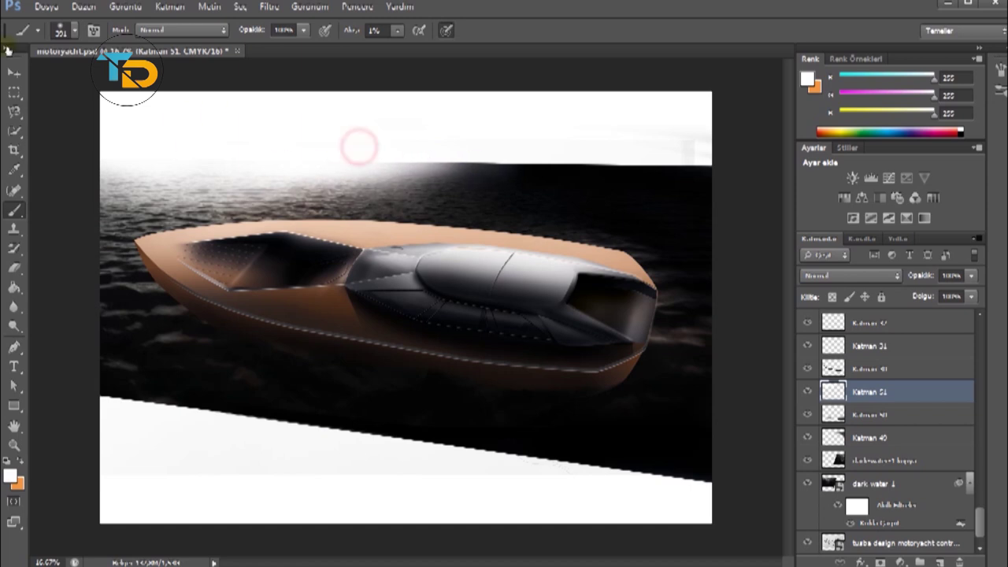
Merge the layer below Katman 31 into Katman 31.
{"action": "left_click", "coordinate": [941, 560]}
{"action": "left_click", "coordinate": [811, 345]}
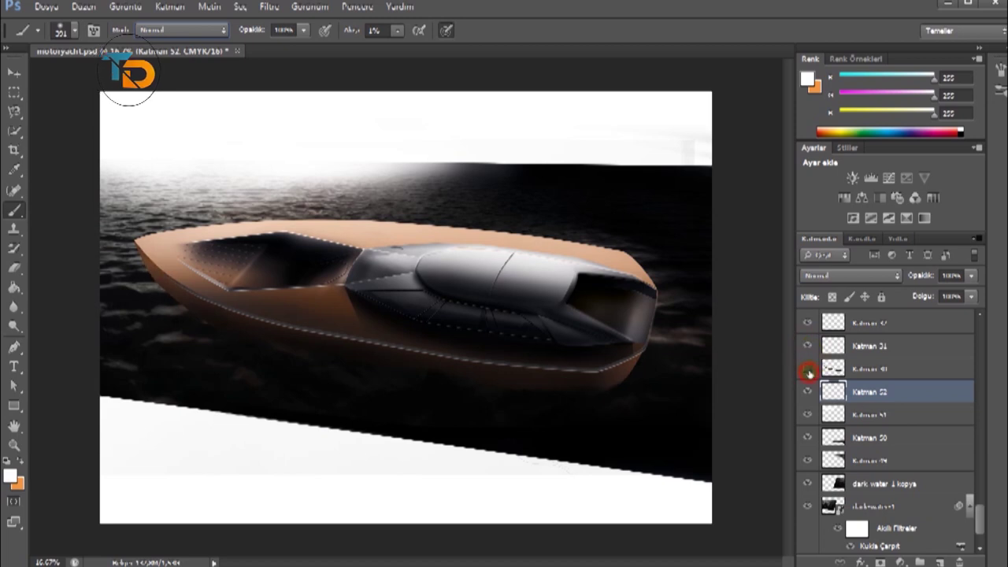
{"action": "left_click", "coordinate": [898, 368]}
{"action": "left_click", "coordinate": [899, 345], "text": "shift"}
{"action": "right_click", "coordinate": [899, 345]}
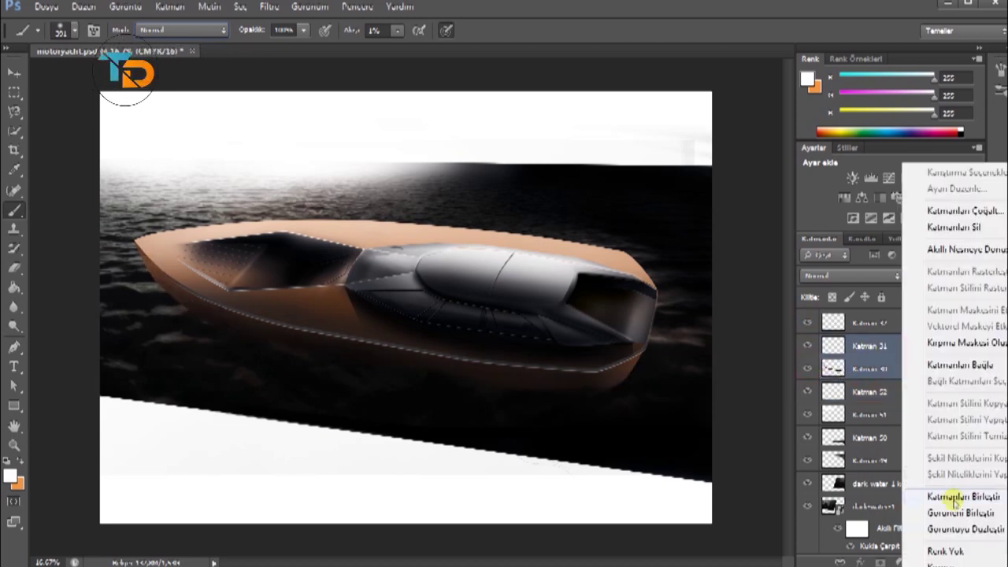
{"action": "left_click", "coordinate": [913, 432]}
Set the eraser to a soft 320 px brush at 12% flow.
{"action": "key", "text": "e"}
{"action": "left_click", "coordinate": [72, 30]}
{"action": "left_click_drag", "start_coordinate": [367, 30], "coordinate": [342, 47]}
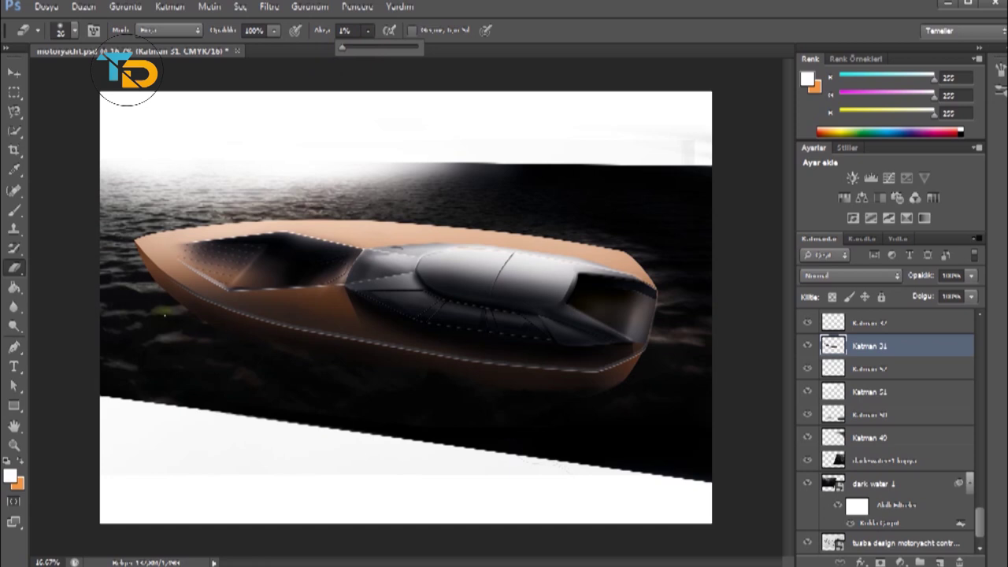
{"action": "left_click", "coordinate": [72, 30]}
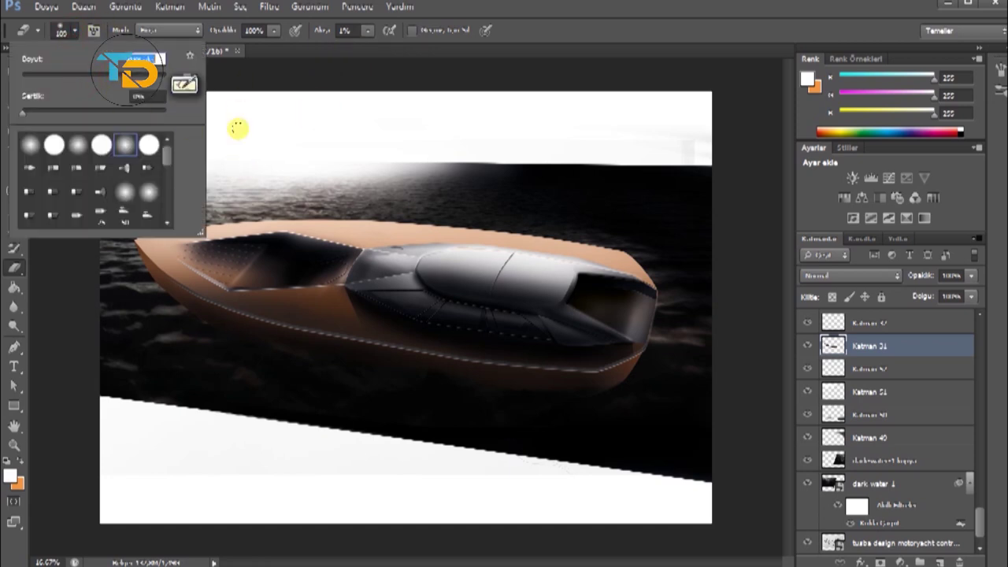
{"action": "key", "text": "Return"}
{"action": "key", "text": "shift+1"}
{"action": "key", "text": "shift+2"}
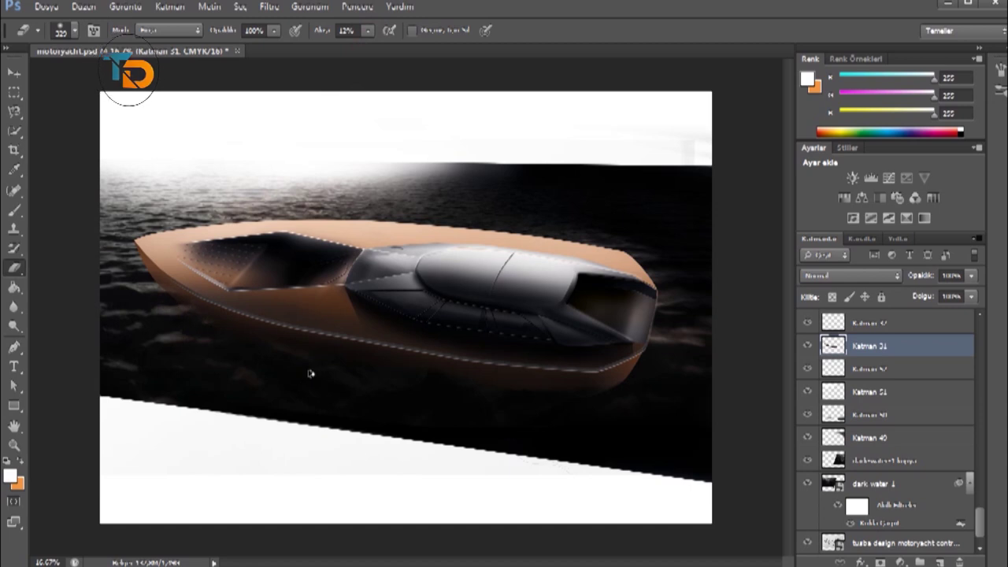
{"action": "left_click", "coordinate": [76, 30]}
{"action": "key", "text": "Return"}
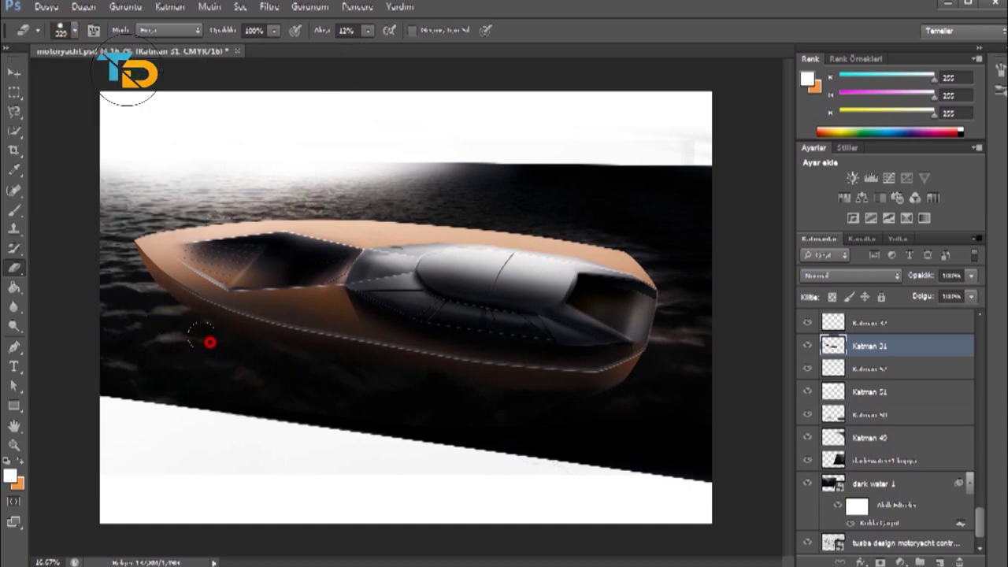
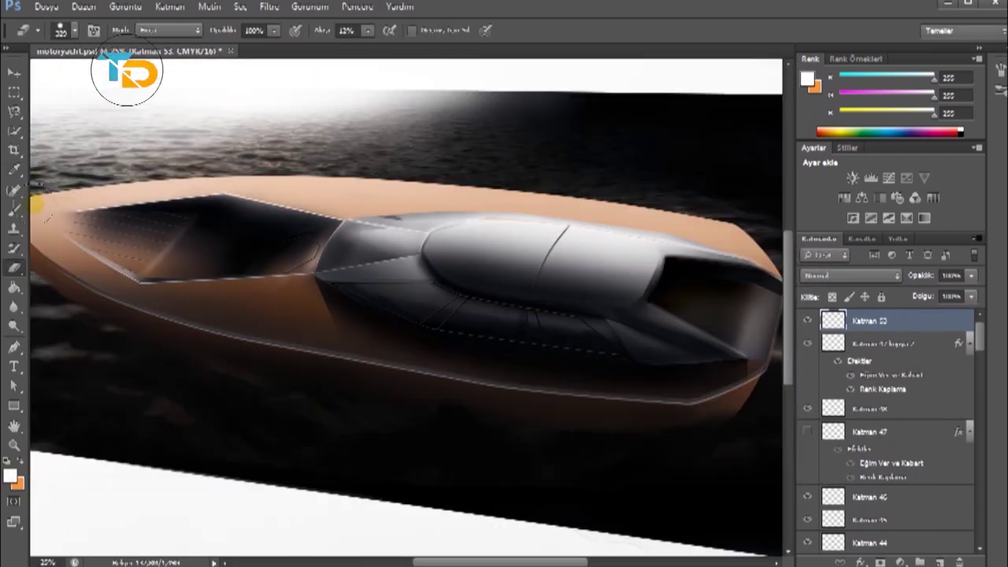
Switch back to the Brush and set its size to 170.
{"action": "key", "text": "b"}
{"action": "left_click", "coordinate": [63, 30]}
{"action": "left_click", "coordinate": [281, 118]}
{"action": "left_click", "coordinate": [63, 29]}
{"action": "key", "text": "Return"}
{"action": "left_click", "coordinate": [63, 30]}
{"action": "double_click", "coordinate": [151, 145]}
Paint a faint white highlight along the hull's upper orange rim.
{"action": "mouse_move", "coordinate": [453, 199]}
{"action": "left_mouse_down"}
{"action": "mouse_move", "coordinate": [135, 158]}
{"action": "mouse_move", "coordinate": [292, 162]}
{"action": "mouse_move", "coordinate": [714, 231]}
{"action": "left_mouse_up"}
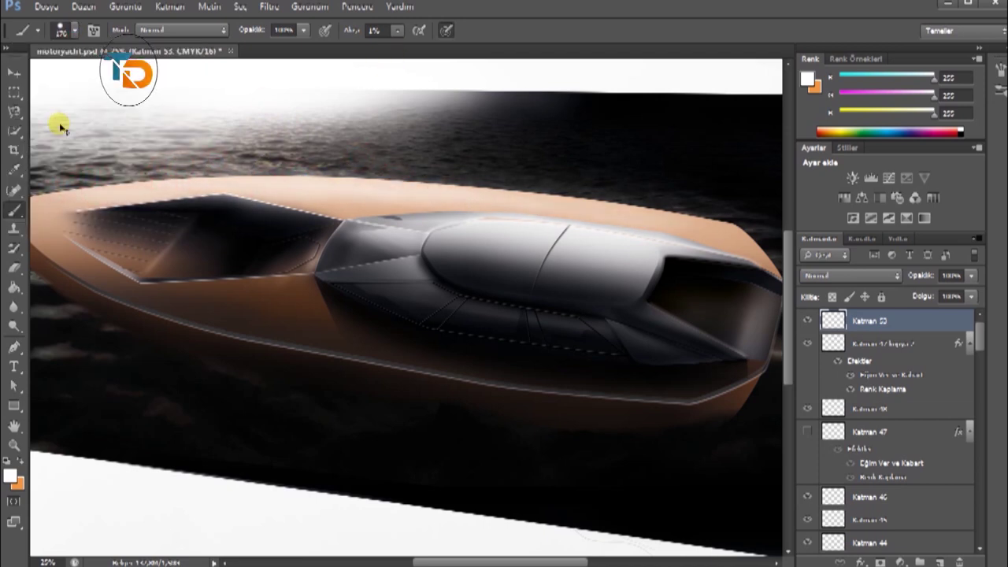
{"action": "key", "text": "ctrl+minus"}
{"action": "mouse_move", "coordinate": [314, 236]}
{"action": "left_mouse_down"}
{"action": "mouse_move", "coordinate": [445, 218]}
{"action": "mouse_move", "coordinate": [606, 250]}
{"action": "left_mouse_up"}
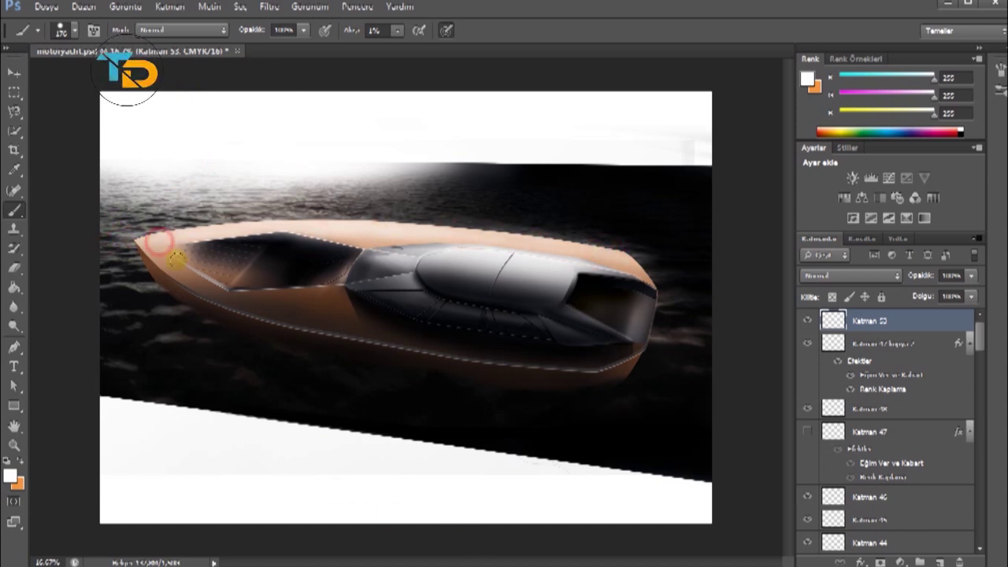
{"action": "left_click", "coordinate": [70, 30]}
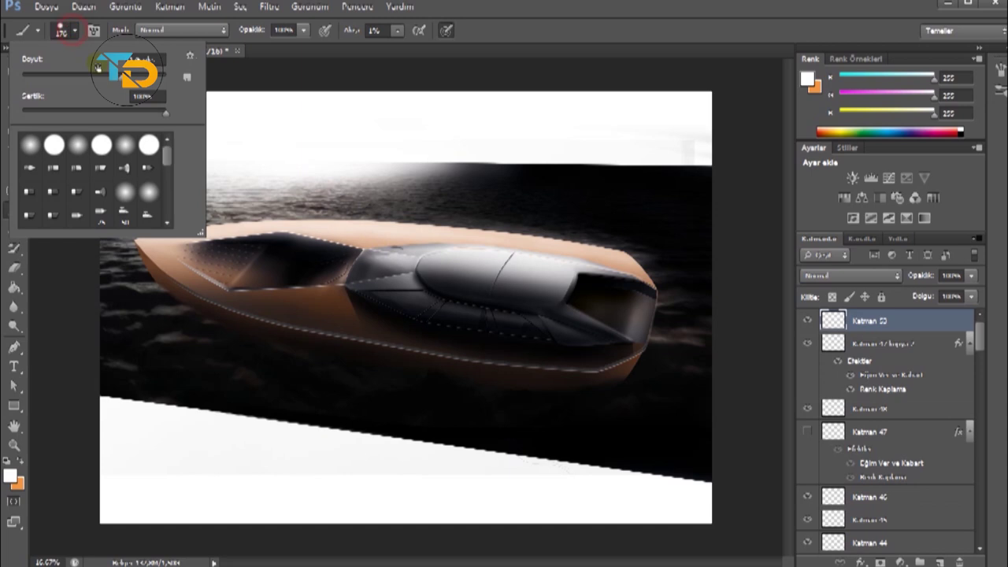
{"action": "key", "text": "e"}
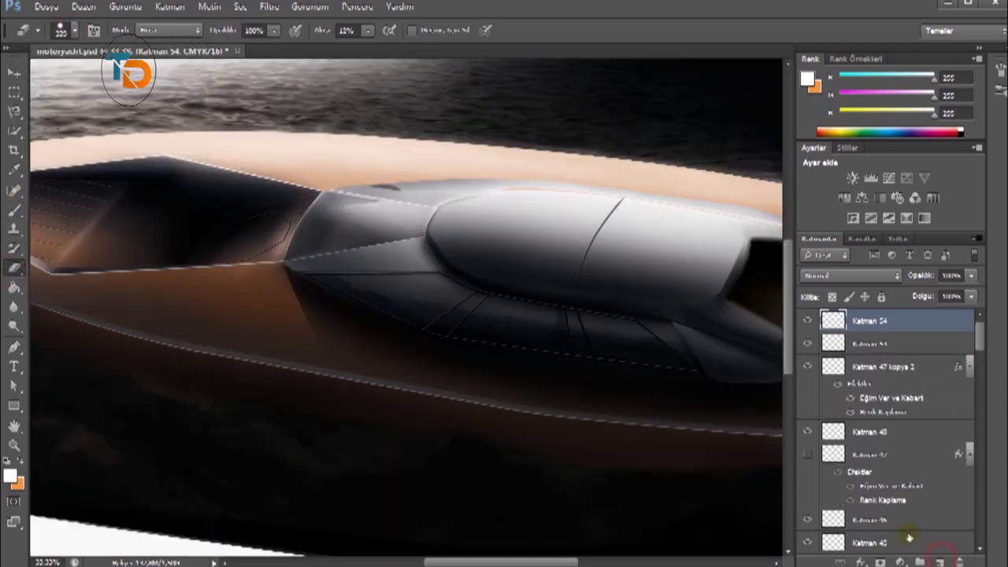
Set the eraser size to 143 and return to the soft brush.
{"action": "left_click", "coordinate": [74, 29]}
{"action": "type", "text": "143"}
{"action": "key", "text": "Return"}
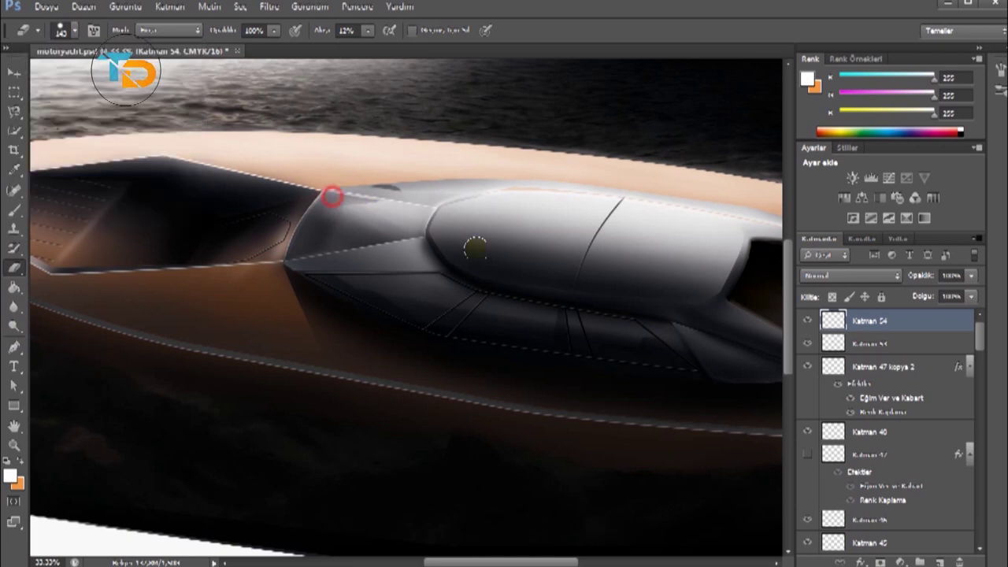
{"action": "key", "text": "b"}
{"action": "left_click", "coordinate": [331, 203]}
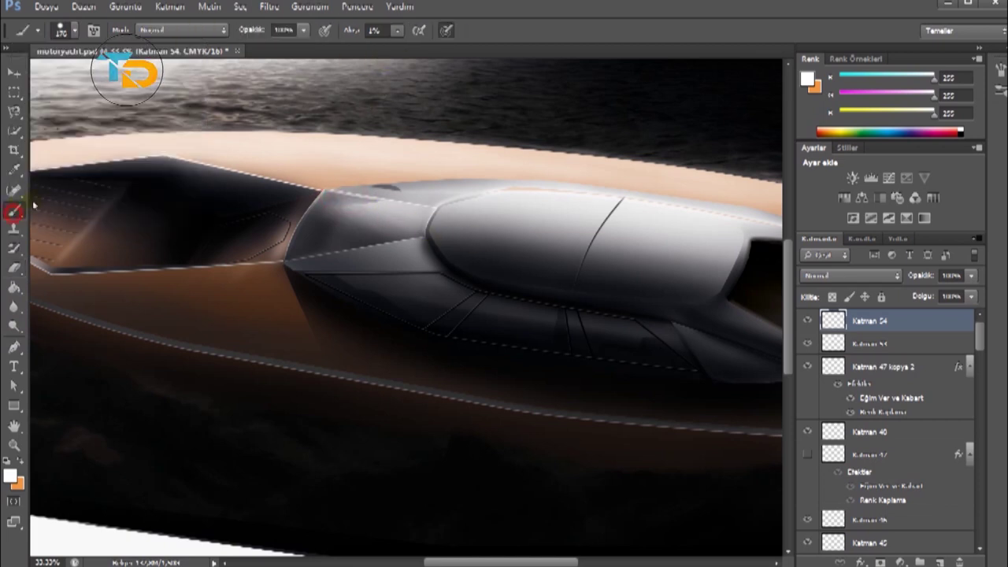
Lighten the cockpit canopy's top edge with soft white strokes, then add a new layer.
{"action": "left_click_drag", "start_coordinate": [591, 196], "coordinate": [749, 225]}
{"action": "left_click_drag", "start_coordinate": [449, 197], "coordinate": [713, 260]}
{"action": "left_click_drag", "start_coordinate": [386, 183], "coordinate": [504, 186]}
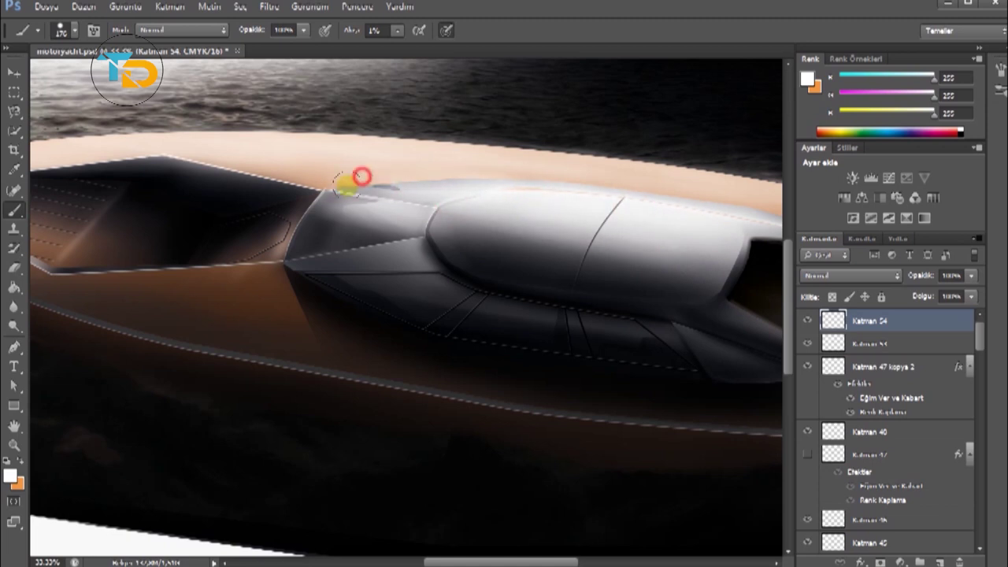
{"action": "key", "text": "ctrl+minus"}
{"action": "key", "text": "ctrl+minus"}
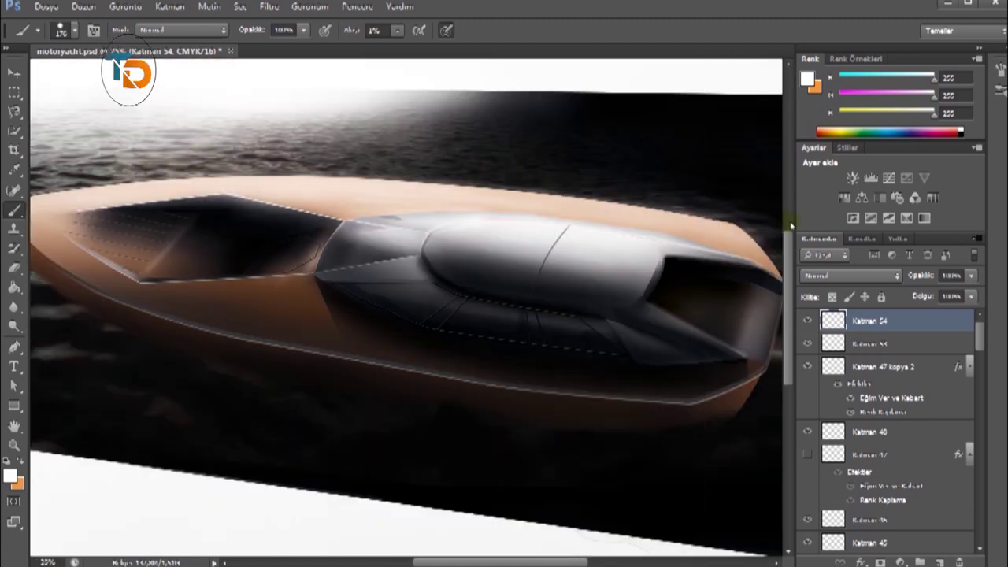
{"action": "key", "text": "ctrl+plus"}
{"action": "left_click", "coordinate": [937, 559]}
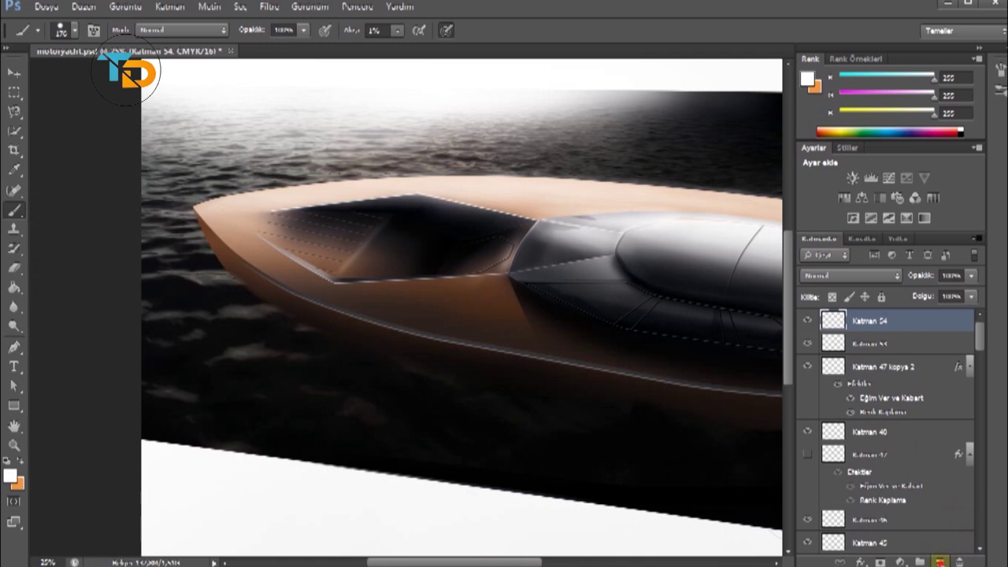
{"action": "key", "text": "ctrl+plus"}
{"action": "scroll", "coordinate": [889, 394], "scroll_direction": "down", "scroll_amount": 5}
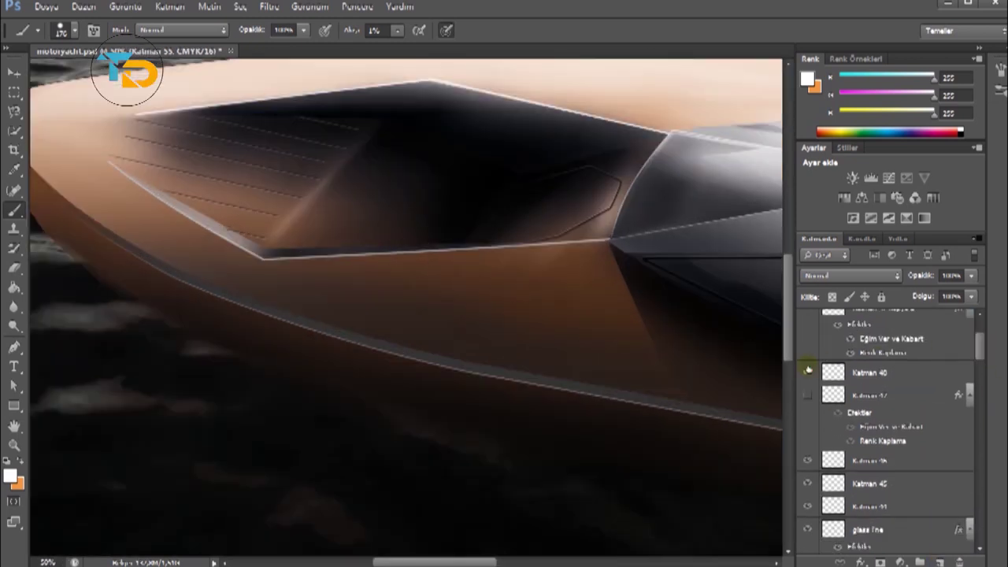
{"action": "scroll", "coordinate": [901, 361], "scroll_direction": "up", "scroll_amount": 5}
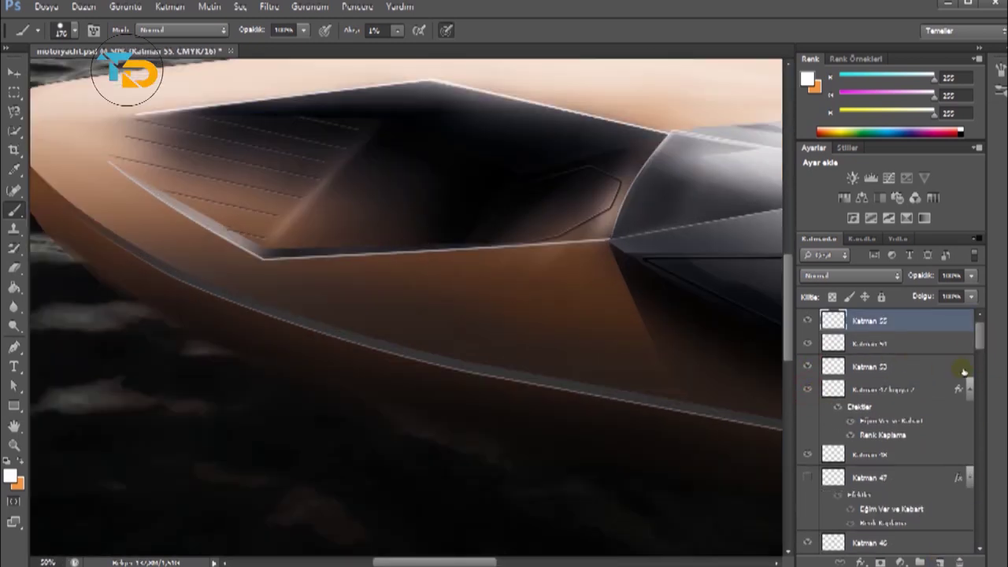
{"action": "scroll", "coordinate": [964, 370], "scroll_direction": "down", "scroll_amount": 6}
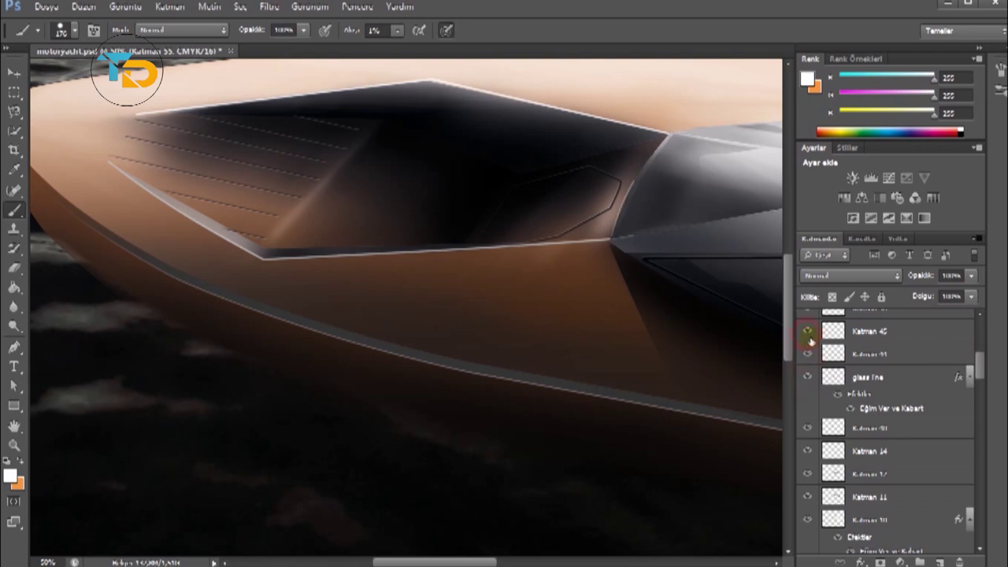
{"action": "scroll", "coordinate": [810, 338], "scroll_direction": "up", "scroll_amount": 3}
{"action": "scroll", "coordinate": [810, 370], "scroll_direction": "up", "scroll_amount": 2}
{"action": "scroll", "coordinate": [866, 354], "scroll_direction": "up", "scroll_amount": 2}
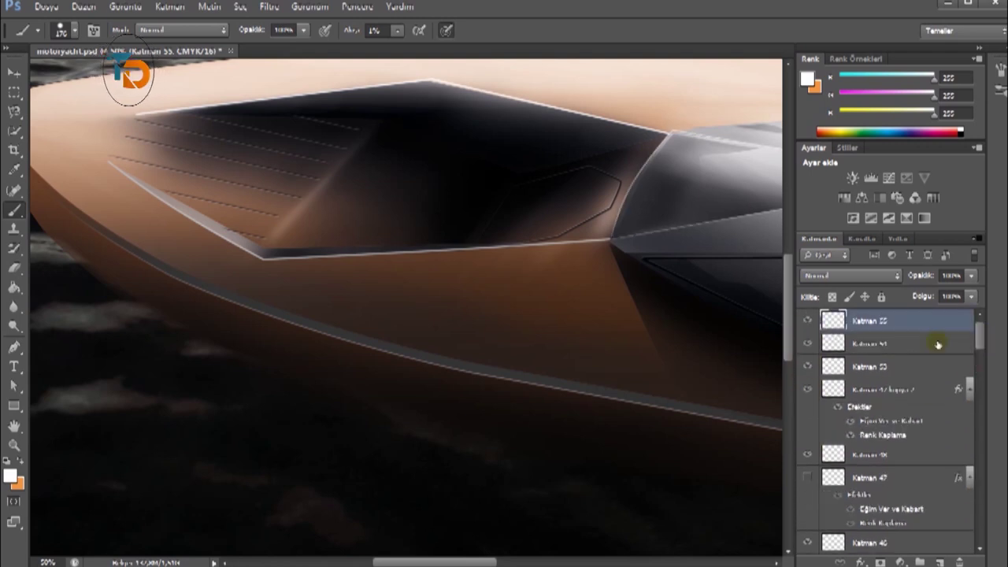
{"action": "key", "text": "e"}
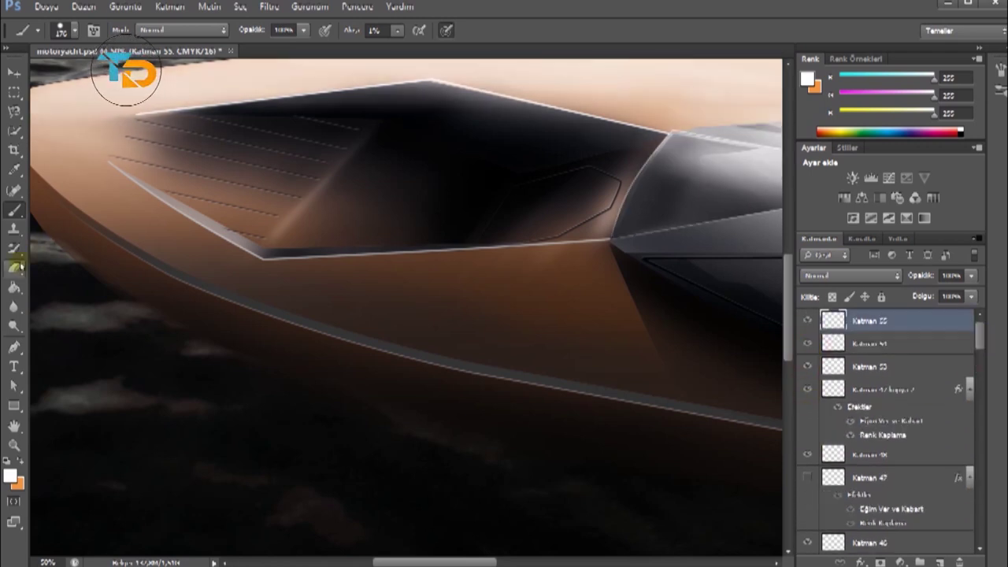
{"action": "mouse_move", "coordinate": [976, 367]}
{"action": "left_mouse_down"}
{"action": "mouse_move", "coordinate": [978, 434]}
{"action": "mouse_move", "coordinate": [984, 370]}
{"action": "left_mouse_up"}
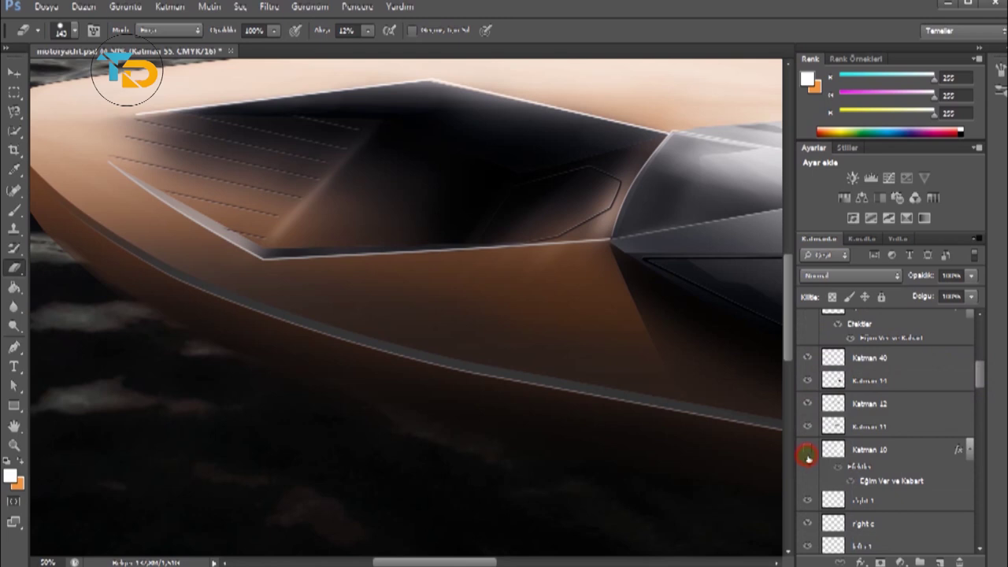
{"action": "left_click_drag", "start_coordinate": [984, 378], "coordinate": [982, 346]}
{"action": "left_click", "coordinate": [807, 359]}
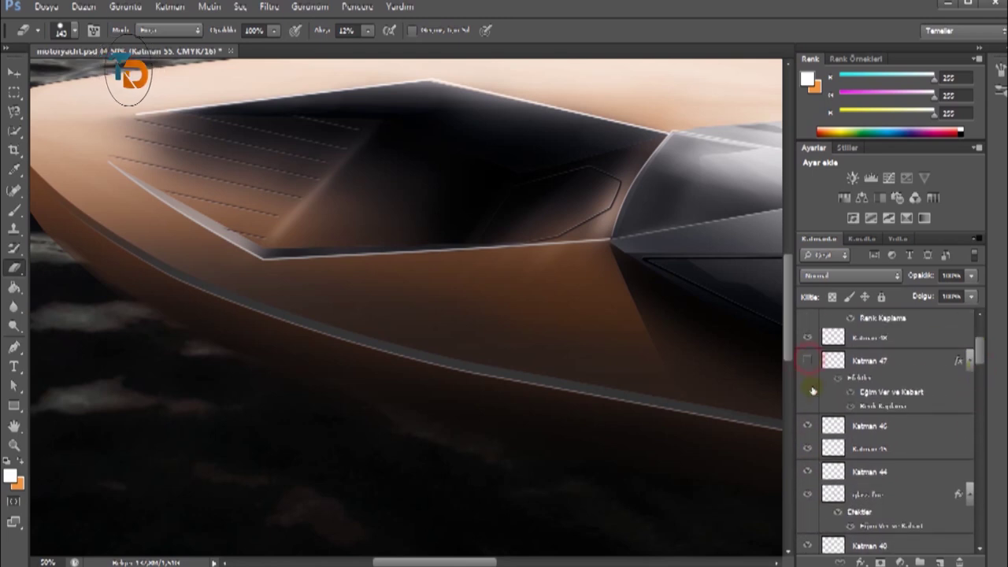
{"action": "left_click", "coordinate": [810, 469]}
{"action": "left_click_drag", "start_coordinate": [979, 348], "coordinate": [978, 435]}
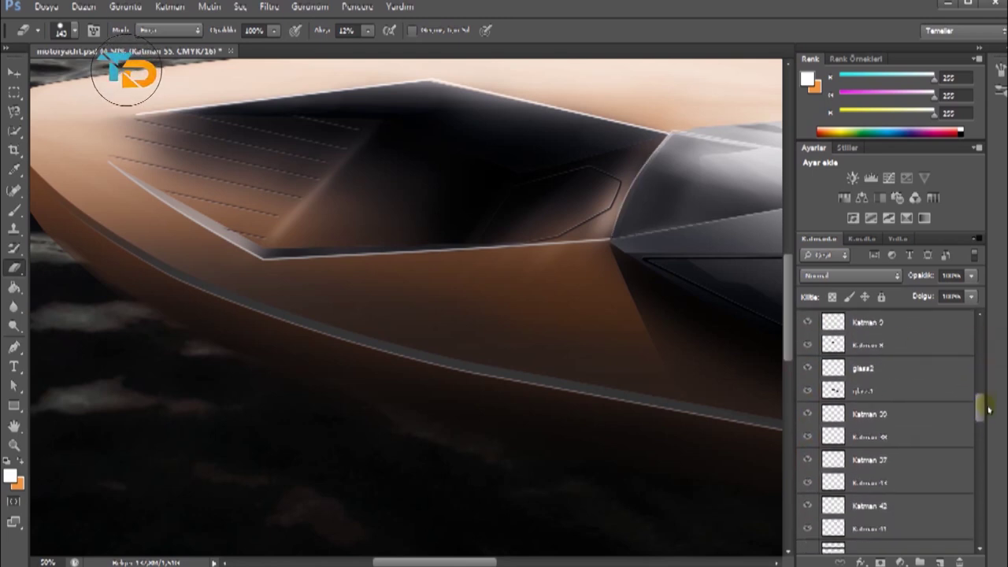
{"action": "left_click", "coordinate": [806, 442]}
{"action": "mouse_move", "coordinate": [989, 447]}
{"action": "left_mouse_down"}
{"action": "mouse_move", "coordinate": [984, 457]}
{"action": "mouse_move", "coordinate": [984, 444]}
{"action": "left_mouse_up"}
{"action": "left_click", "coordinate": [808, 404]}
{"action": "key", "text": "ctrl+minus"}
{"action": "key", "text": "ctrl+minus"}
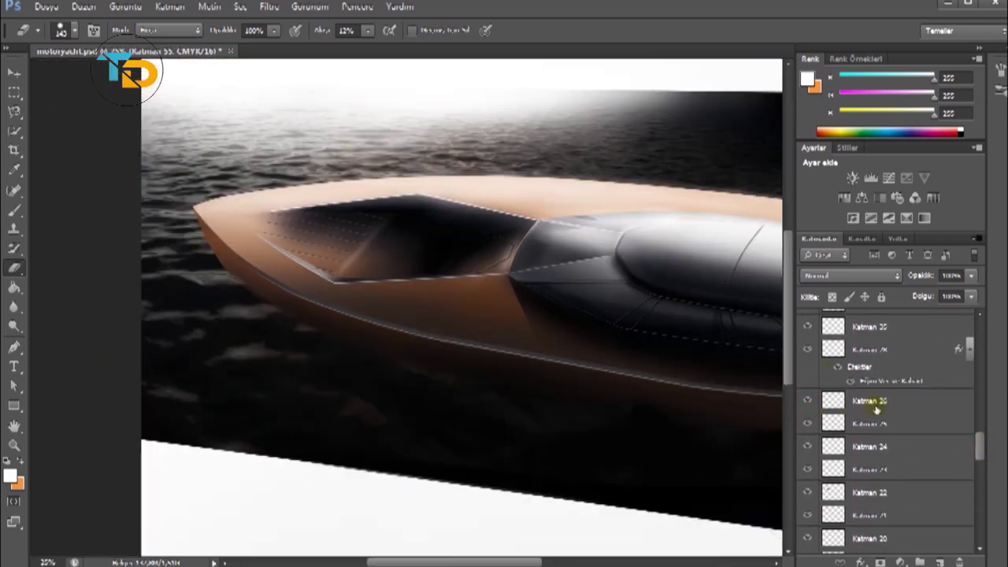
{"action": "left_click_drag", "start_coordinate": [489, 560], "coordinate": [555, 561]}
{"action": "scroll", "coordinate": [965, 370], "scroll_direction": "up", "scroll_amount": 5}
{"action": "scroll", "coordinate": [906, 409], "scroll_direction": "up", "scroll_amount": 5}
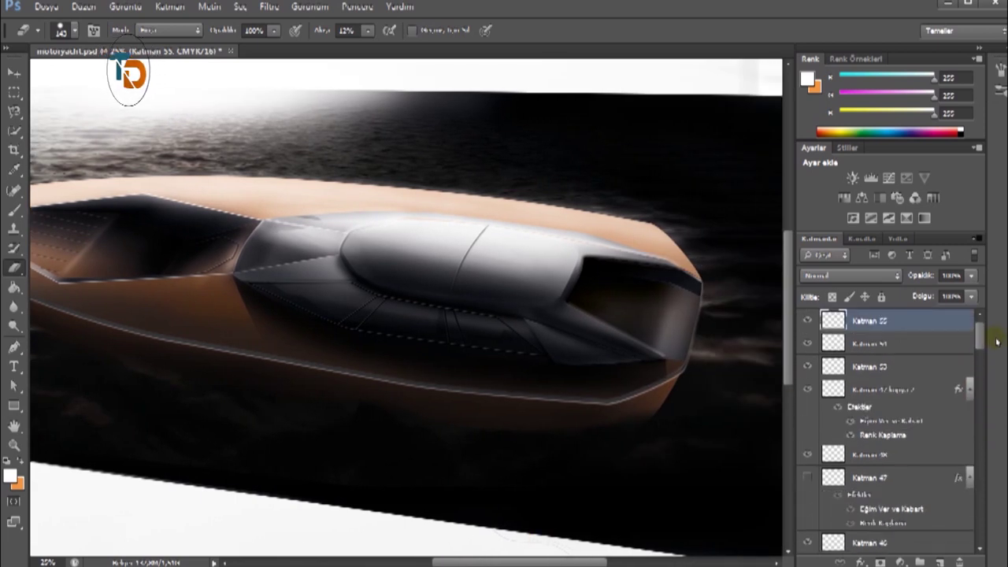
{"action": "left_click", "coordinate": [807, 477]}
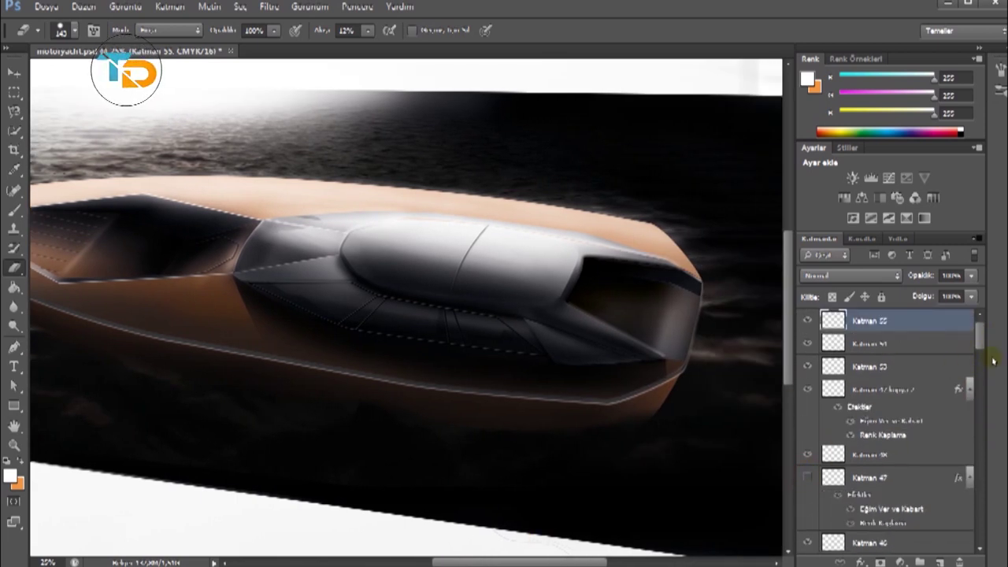
{"action": "left_click_drag", "start_coordinate": [979, 334], "coordinate": [986, 336]}
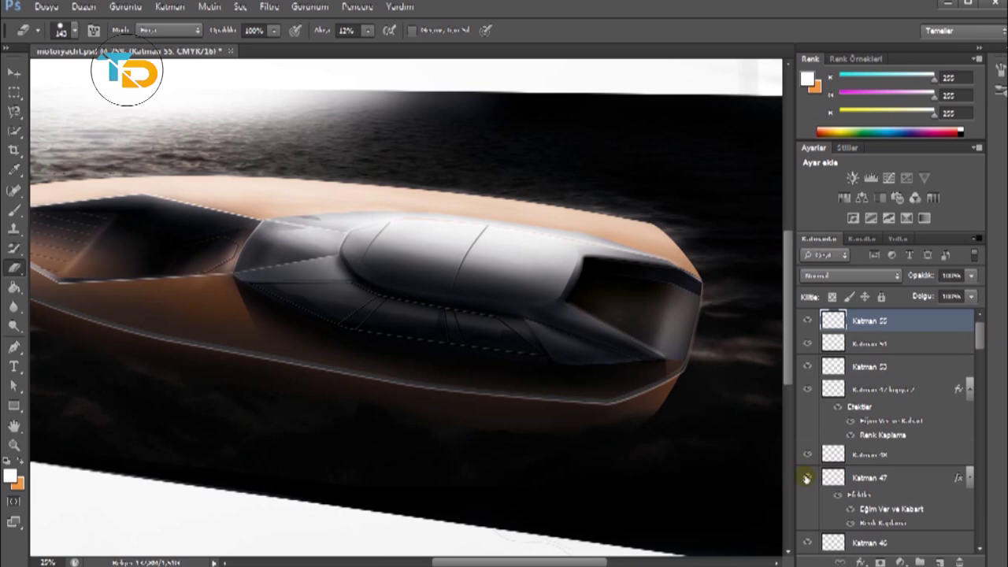
{"action": "mouse_move", "coordinate": [985, 336]}
{"action": "left_mouse_down"}
{"action": "mouse_move", "coordinate": [1003, 376]}
{"action": "mouse_move", "coordinate": [971, 337]}
{"action": "left_mouse_up"}
{"action": "key", "text": "ctrl+minus"}
{"action": "key", "text": "ctrl+plus"}
{"action": "key", "text": "ctrl+plus"}
{"action": "left_click_drag", "start_coordinate": [541, 562], "coordinate": [590, 563]}
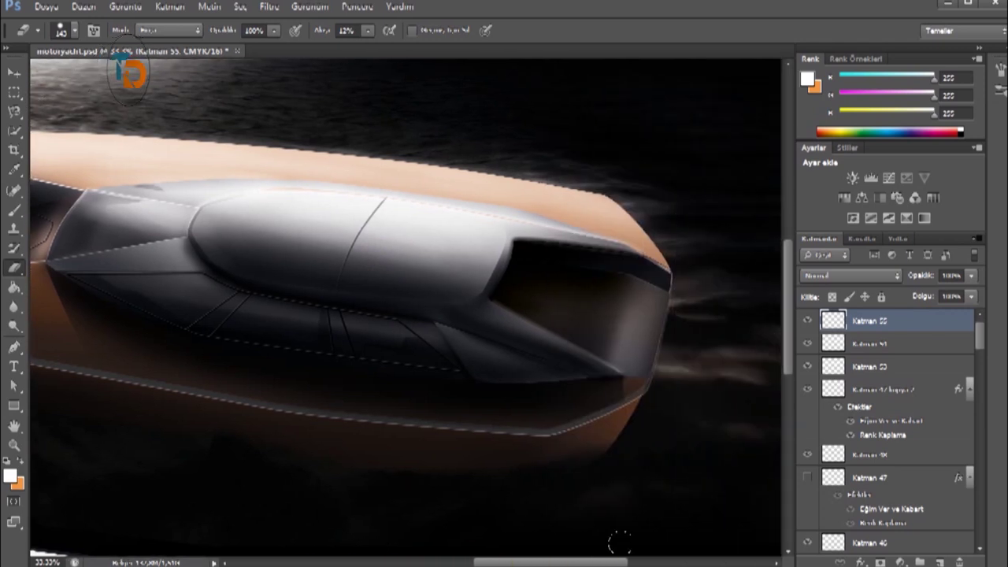
On a new layer, pen-outline the four-sided panel inside the cabin's rear opening.
{"action": "left_click", "coordinate": [939, 557]}
{"action": "key", "text": "ctrl+plus"}
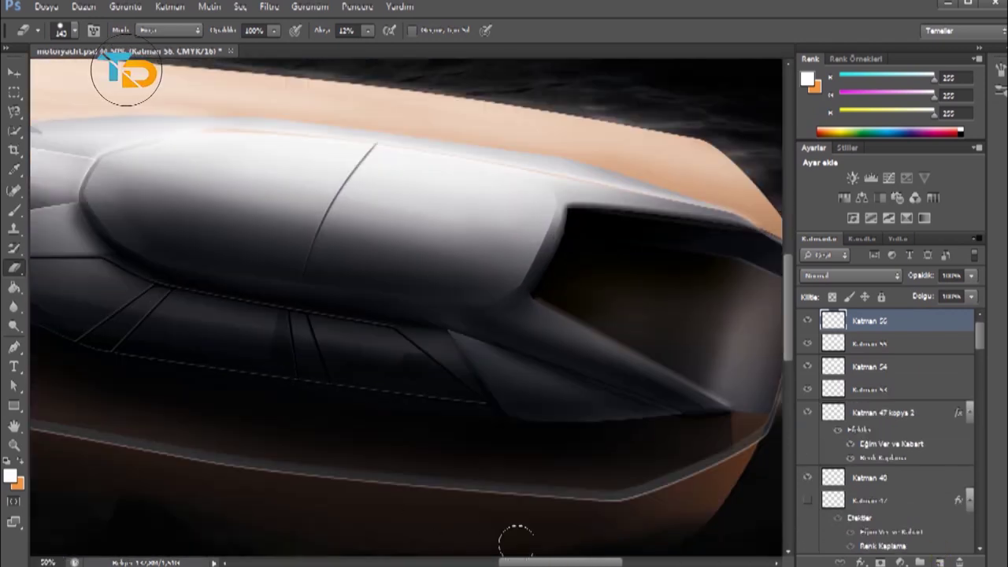
{"action": "left_click_drag", "start_coordinate": [577, 266], "coordinate": [453, 281]}
{"action": "key", "text": "p"}
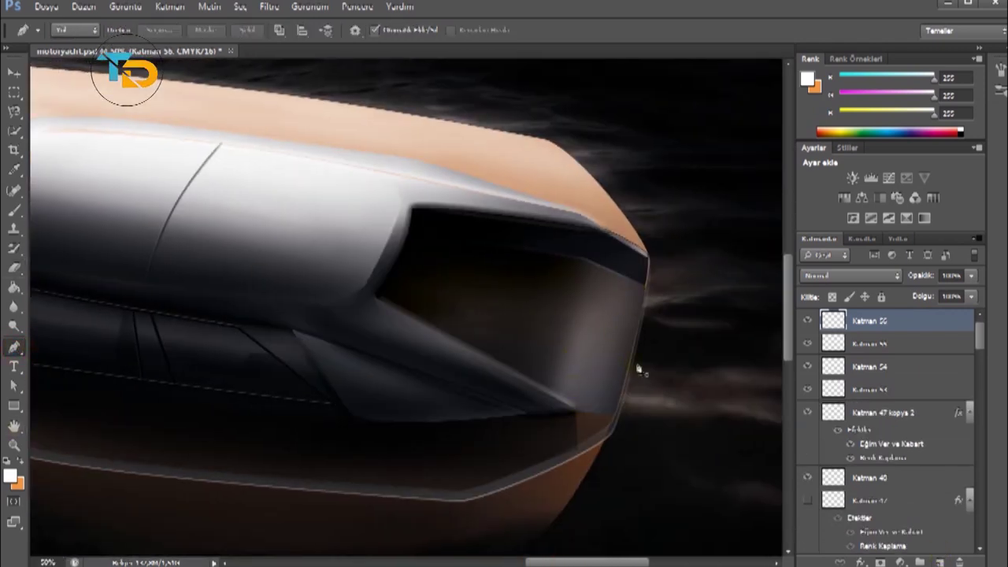
{"action": "left_click", "coordinate": [645, 298]}
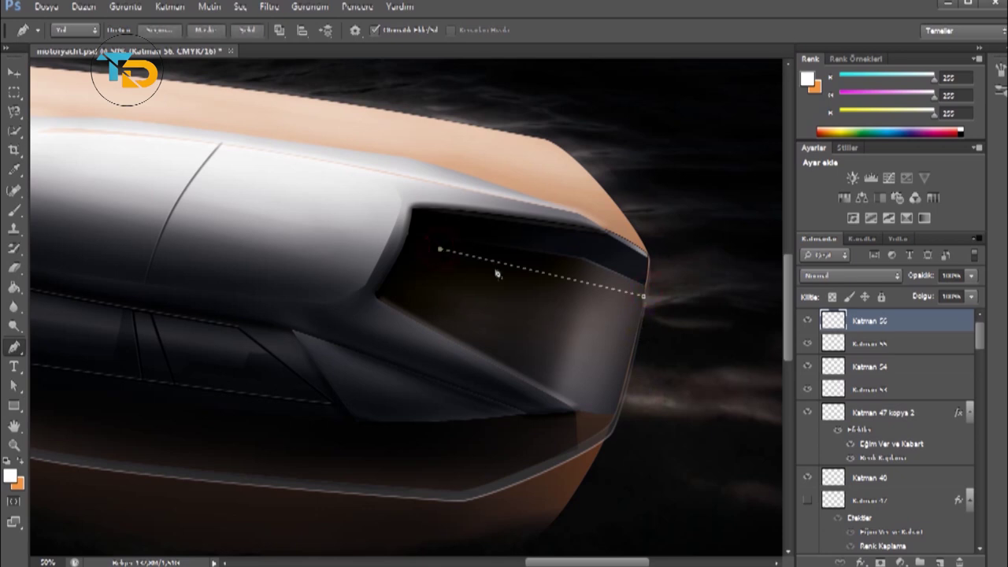
{"action": "left_click", "coordinate": [589, 276]}
{"action": "left_click", "coordinate": [635, 321]}
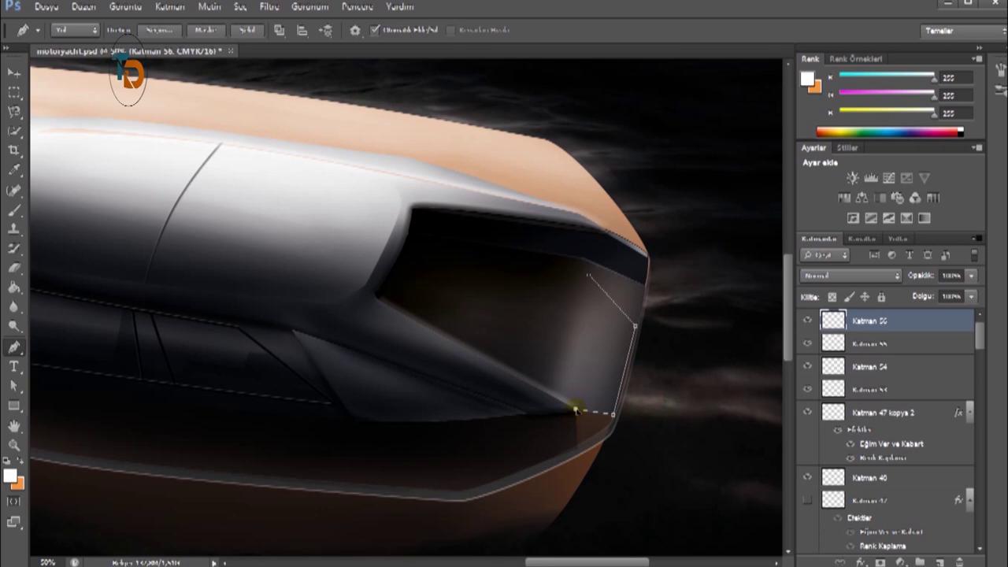
{"action": "left_click", "coordinate": [581, 287]}
{"action": "left_click", "coordinate": [557, 396]}
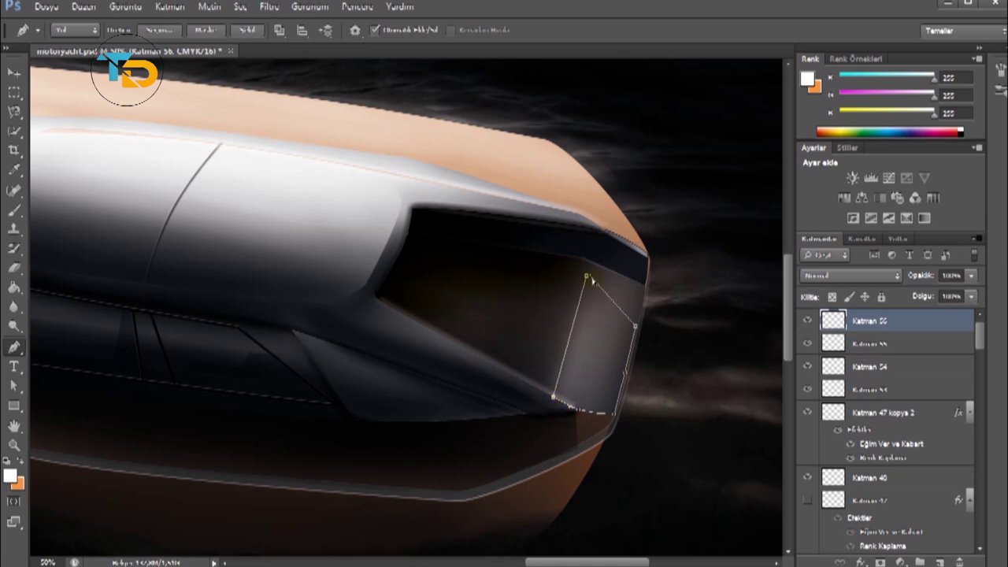
Turn the panel path into a selection and shade it darker with soft black.
{"action": "right_click", "coordinate": [472, 233]}
{"action": "left_click", "coordinate": [484, 307]}
{"action": "key", "text": "Return"}
{"action": "left_click", "coordinate": [10, 476]}
{"action": "left_click", "coordinate": [709, 281]}
{"action": "key", "text": "b"}
{"action": "mouse_move", "coordinate": [618, 348]}
{"action": "left_mouse_down"}
{"action": "mouse_move", "coordinate": [580, 427]}
{"action": "mouse_move", "coordinate": [612, 288]}
{"action": "mouse_move", "coordinate": [636, 315]}
{"action": "mouse_move", "coordinate": [600, 289]}
{"action": "left_mouse_up"}
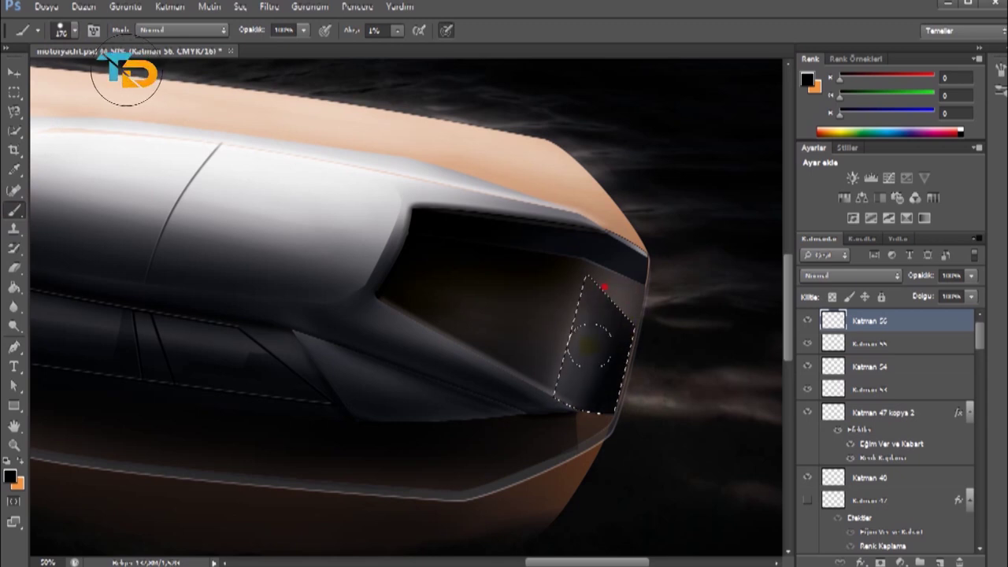
{"action": "mouse_move", "coordinate": [618, 350]}
{"action": "left_mouse_down"}
{"action": "mouse_move", "coordinate": [653, 333]}
{"action": "mouse_move", "coordinate": [603, 304]}
{"action": "left_mouse_up"}
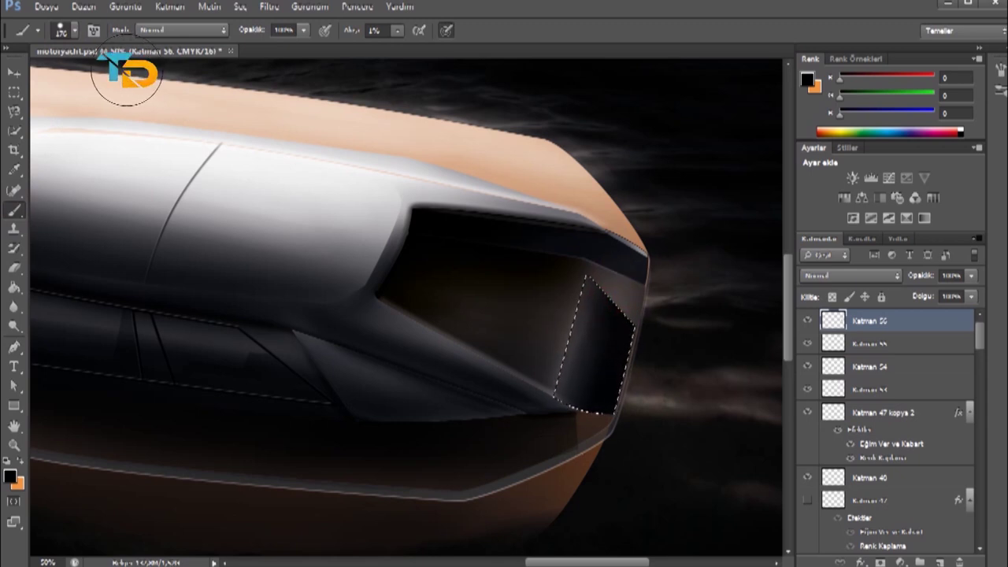
{"action": "key", "text": "m"}
{"action": "left_click", "coordinate": [256, 143]}
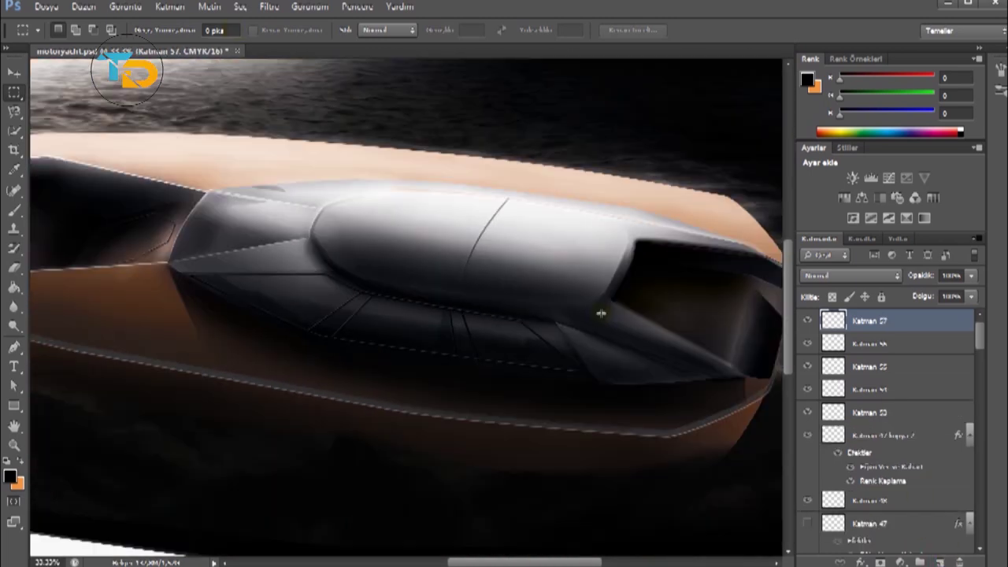
Pen-trace the lower hull stripe as a closed path and make it a selection.
{"action": "key", "text": "p"}
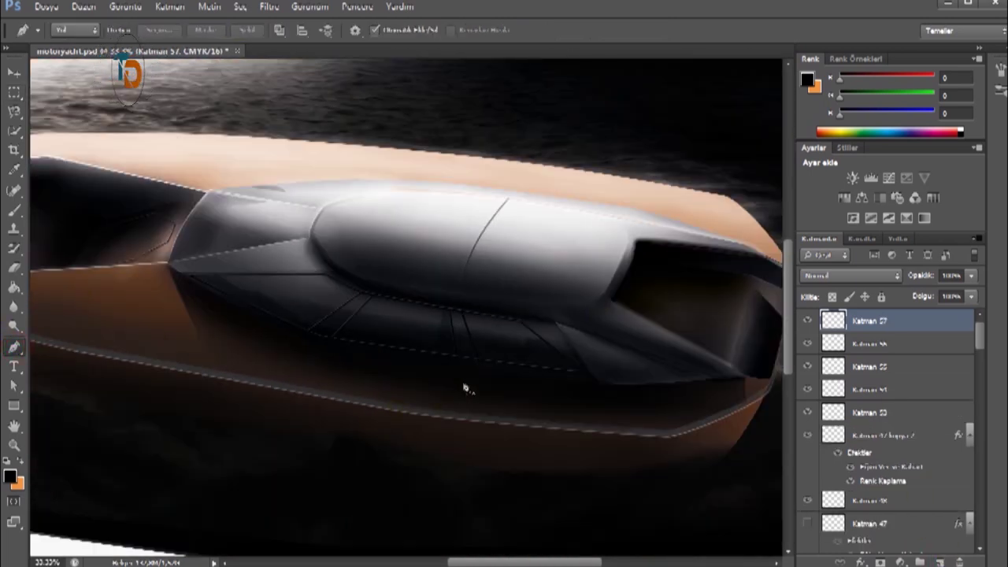
{"action": "left_click_drag", "start_coordinate": [377, 407], "coordinate": [579, 415]}
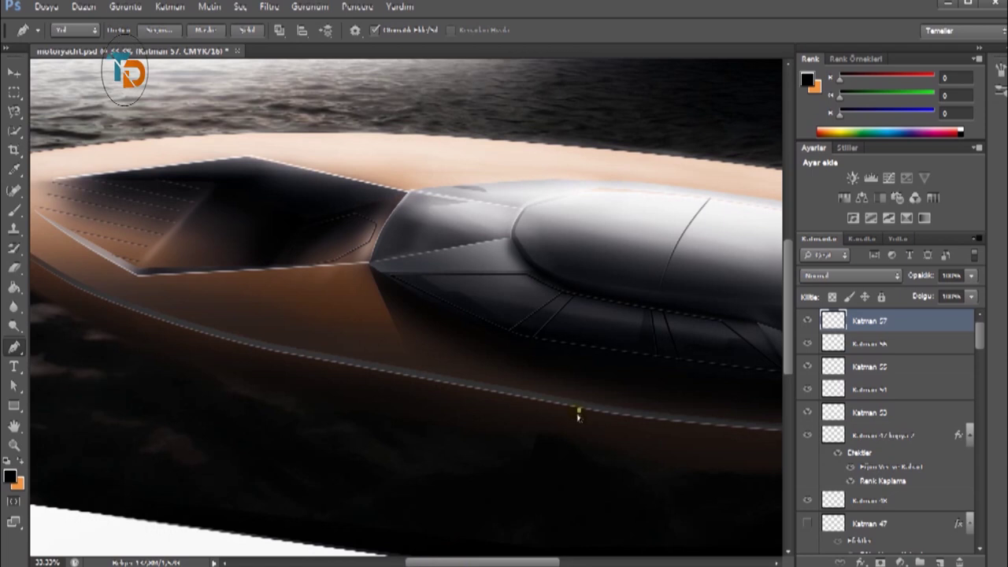
{"action": "left_click", "coordinate": [277, 363]}
{"action": "key", "text": "ctrl+minus"}
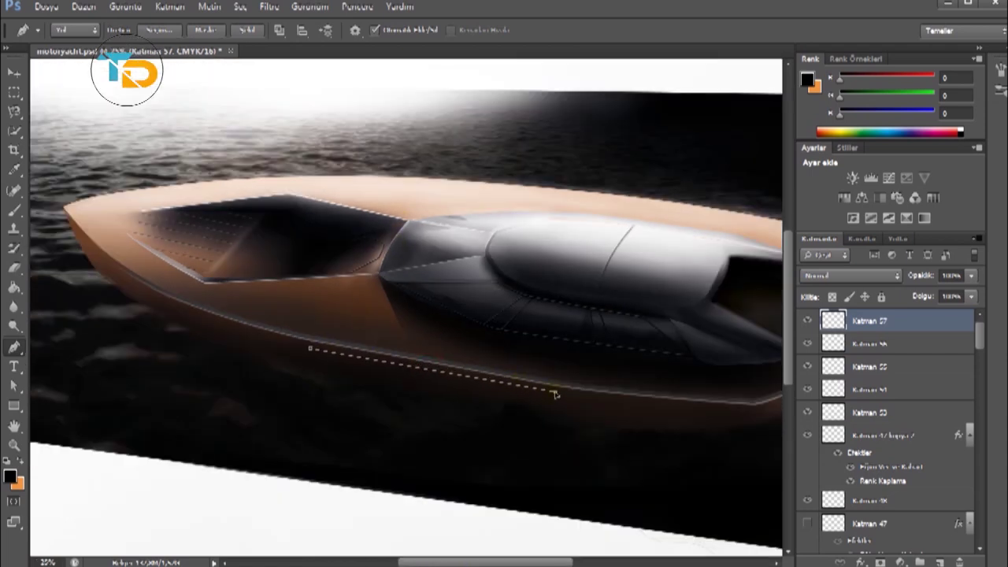
{"action": "left_click_drag", "start_coordinate": [533, 401], "coordinate": [657, 403]}
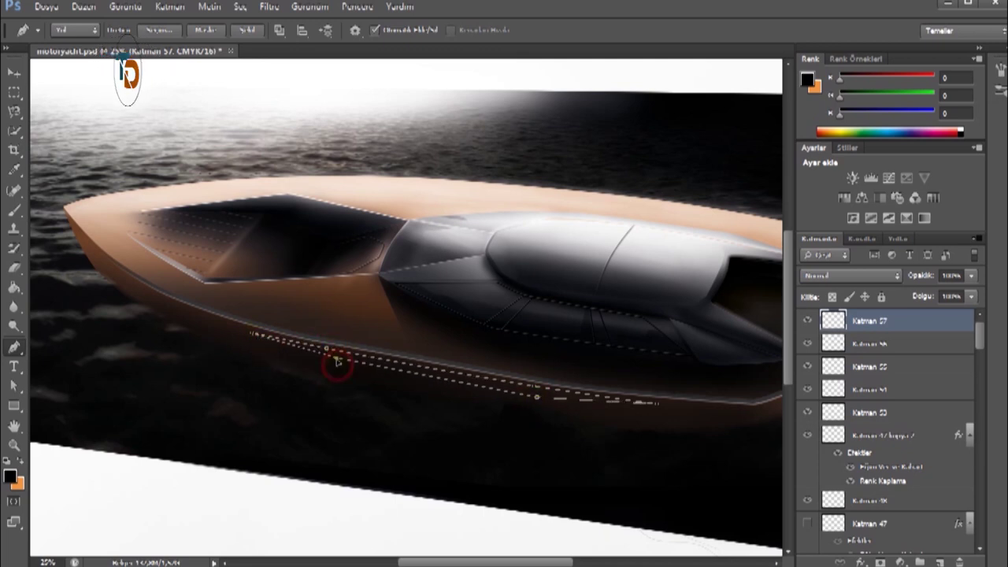
{"action": "left_click", "coordinate": [252, 333]}
{"action": "key", "text": "ctrl+Return"}
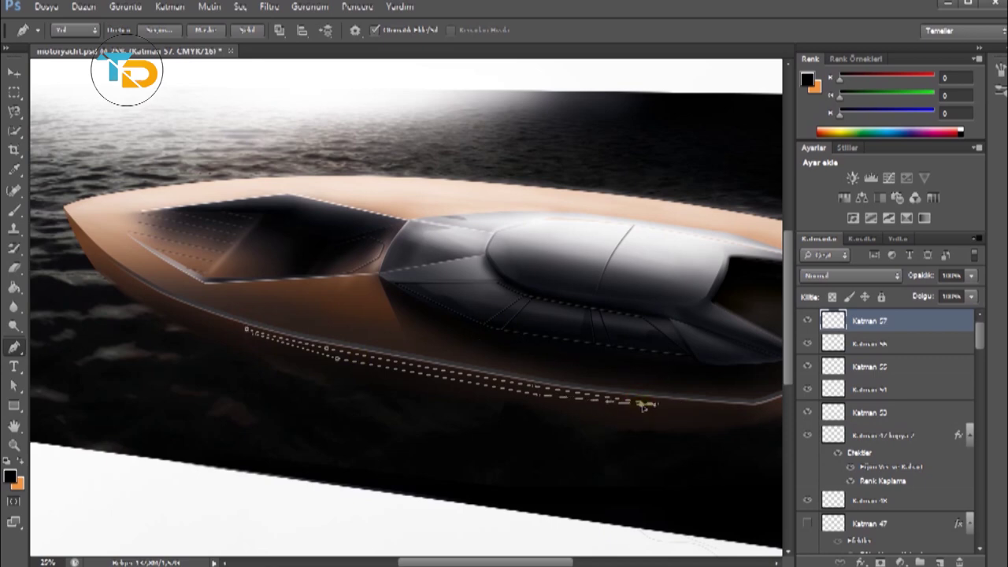
{"action": "right_click", "coordinate": [249, 332]}
{"action": "left_click", "coordinate": [271, 398]}
{"action": "left_click", "coordinate": [640, 113]}
Stroke the stripe path with a white 4 px brush.
{"action": "left_click", "coordinate": [807, 78]}
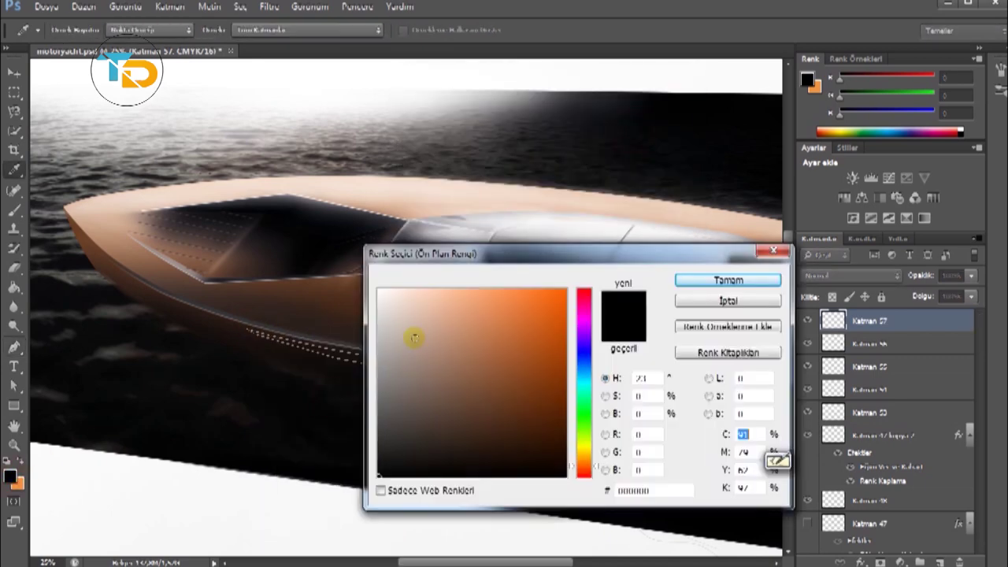
{"action": "left_click", "coordinate": [383, 225]}
{"action": "left_click", "coordinate": [759, 279]}
{"action": "key", "text": "b"}
{"action": "left_click", "coordinate": [67, 30]}
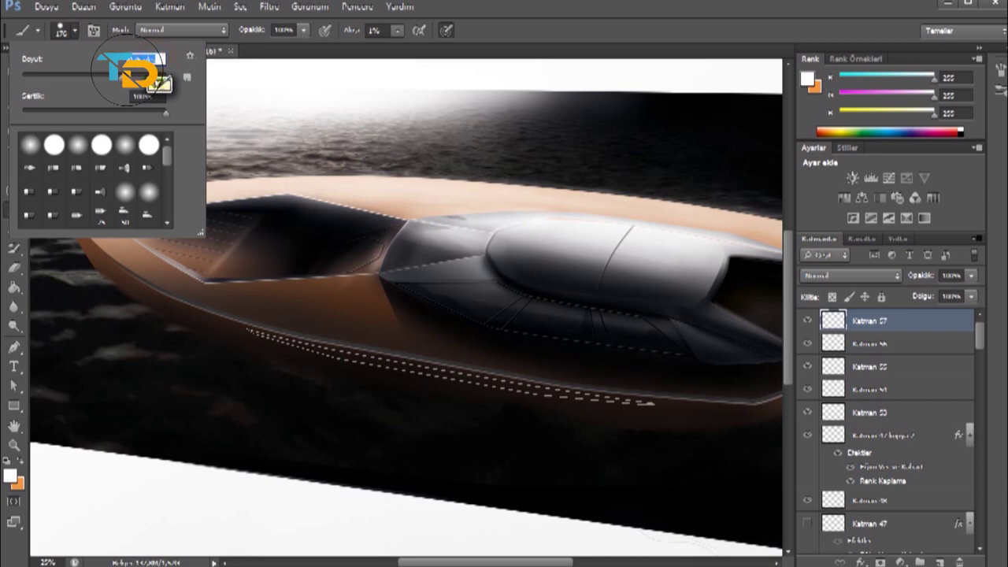
{"action": "type", "text": "4p"}
{"action": "right_click", "coordinate": [441, 317]}
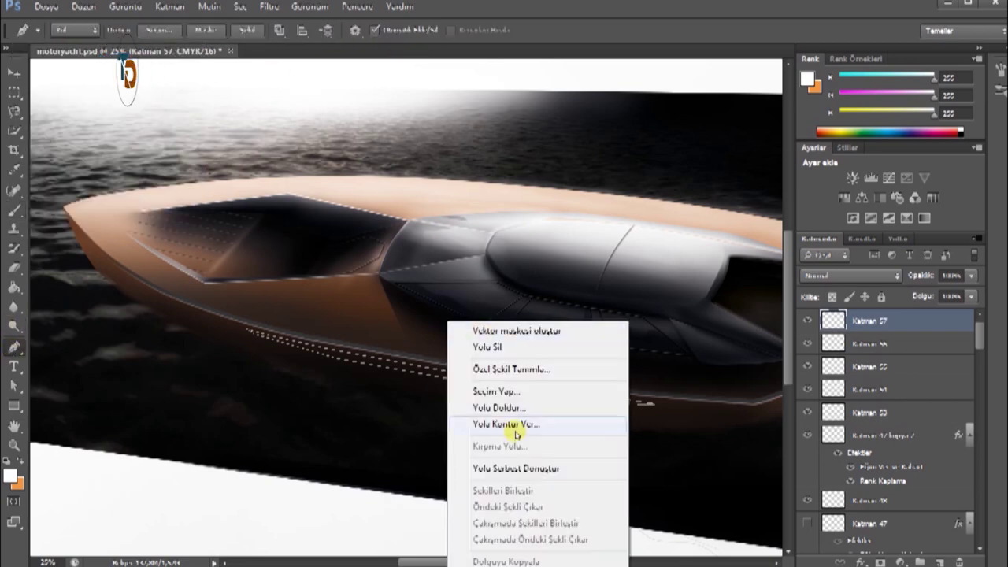
{"action": "left_click", "coordinate": [504, 423]}
{"action": "left_click", "coordinate": [653, 139]}
{"action": "right_click", "coordinate": [614, 135]}
{"action": "left_click", "coordinate": [654, 152]}
{"action": "right_click", "coordinate": [641, 181]}
{"action": "key", "text": "Escape"}
Paint a dark black stroke along the dotted hull line.
{"action": "left_click", "coordinate": [11, 476]}
{"action": "left_click", "coordinate": [338, 495]}
{"action": "left_click", "coordinate": [725, 277]}
{"action": "key", "text": "b"}
{"action": "right_click", "coordinate": [215, 183]}
{"action": "key", "text": "Escape"}
{"action": "left_click_drag", "start_coordinate": [362, 356], "coordinate": [631, 403]}
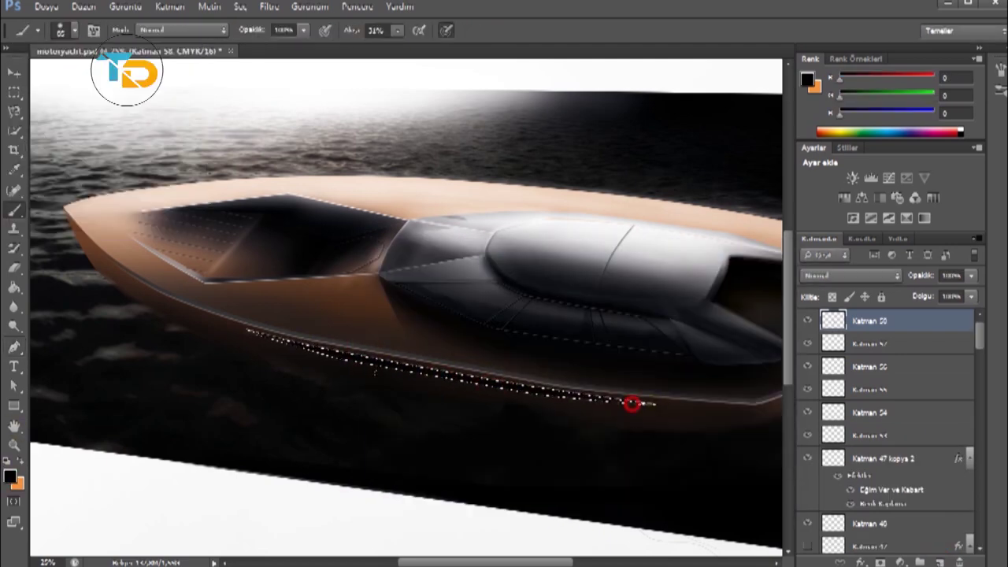
{"action": "key", "text": "m"}
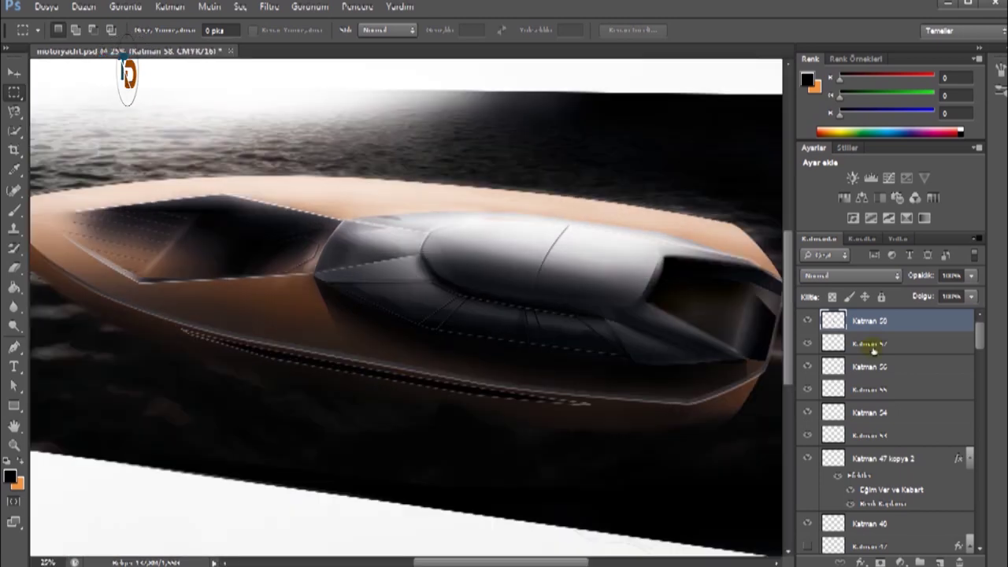
Touch up Katman 57 with the eraser, then start a path on a new layer.
{"action": "left_click", "coordinate": [866, 344]}
{"action": "key", "text": "e"}
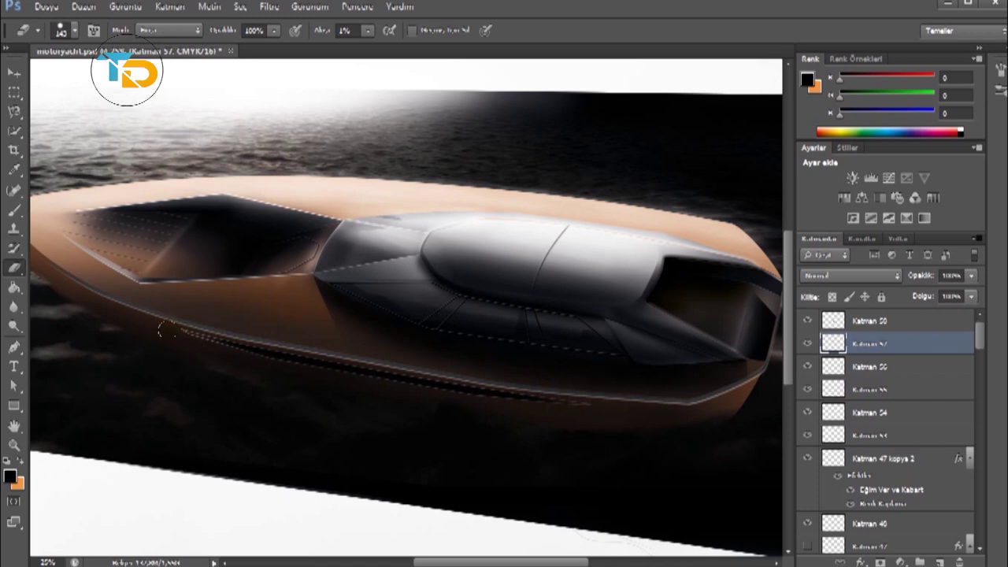
{"action": "left_click", "coordinate": [940, 561]}
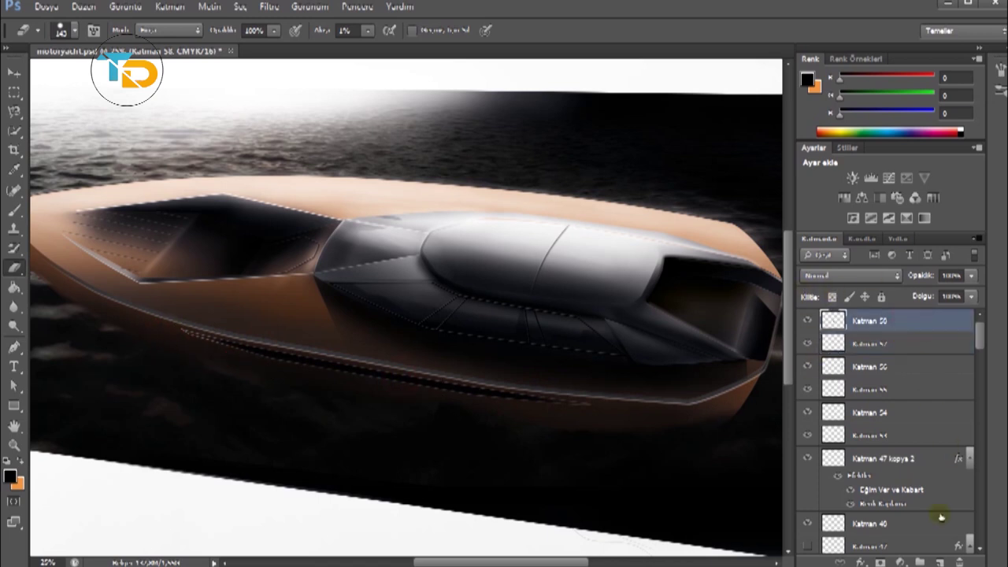
{"action": "key", "text": "ctrl+plus"}
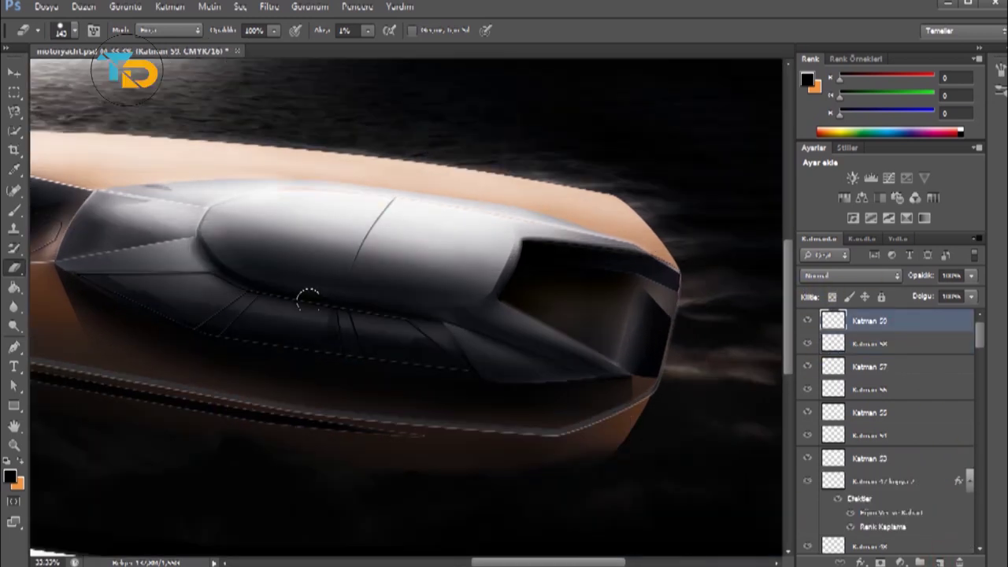
{"action": "key", "text": "p"}
{"action": "left_click", "coordinate": [554, 436]}
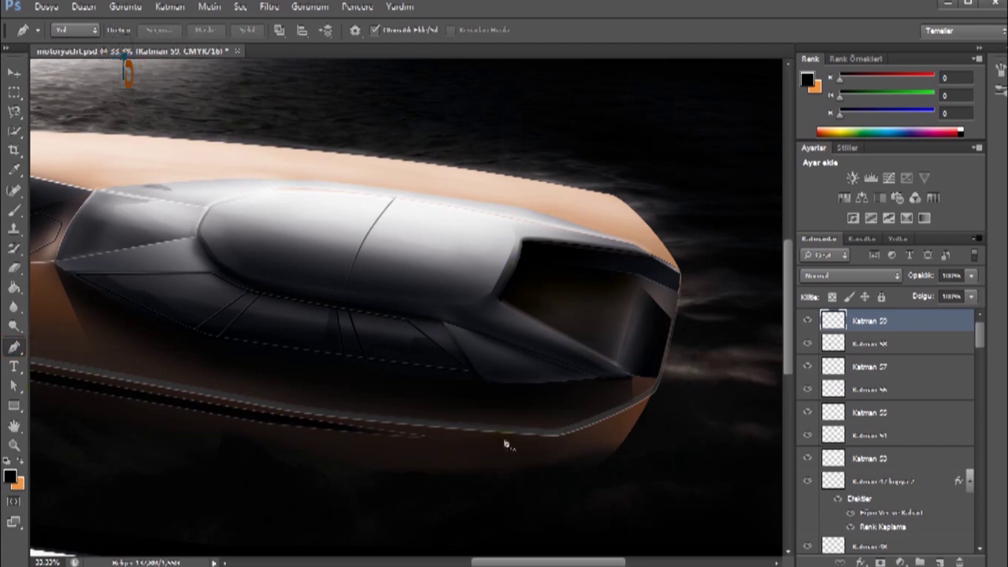
Finish outlining the hull's lower rear corner and turn it into a selection.
{"action": "left_click", "coordinate": [534, 471]}
{"action": "left_click", "coordinate": [608, 455]}
{"action": "left_click", "coordinate": [646, 400]}
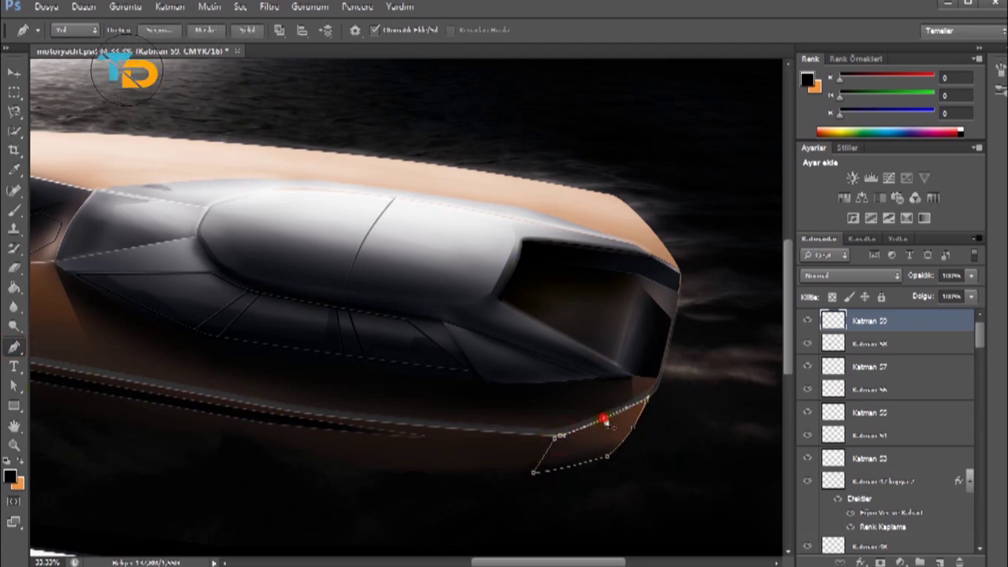
{"action": "right_click", "coordinate": [483, 331]}
{"action": "left_click", "coordinate": [540, 292]}
{"action": "key", "text": "Return"}
Shade the corner with a 127 px soft brush at 1% flow.
{"action": "key", "text": "b"}
{"action": "left_click", "coordinate": [67, 33]}
{"action": "left_click_drag", "start_coordinate": [88, 86], "coordinate": [92, 87]}
{"action": "key", "text": "Return"}
{"action": "key", "text": "shift+0"}
{"action": "key", "text": "shift+1"}
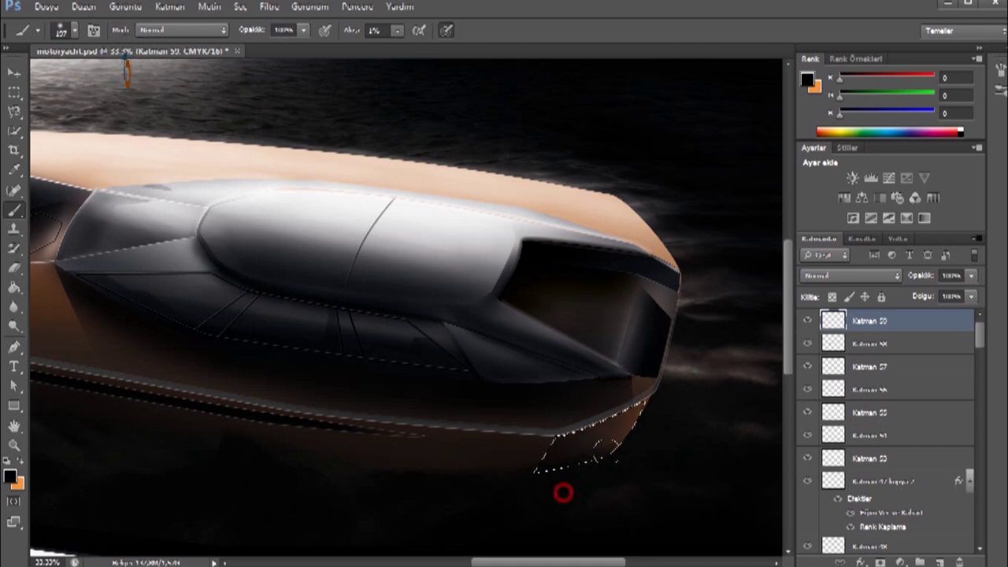
{"action": "key", "text": "m"}
{"action": "key", "text": "e"}
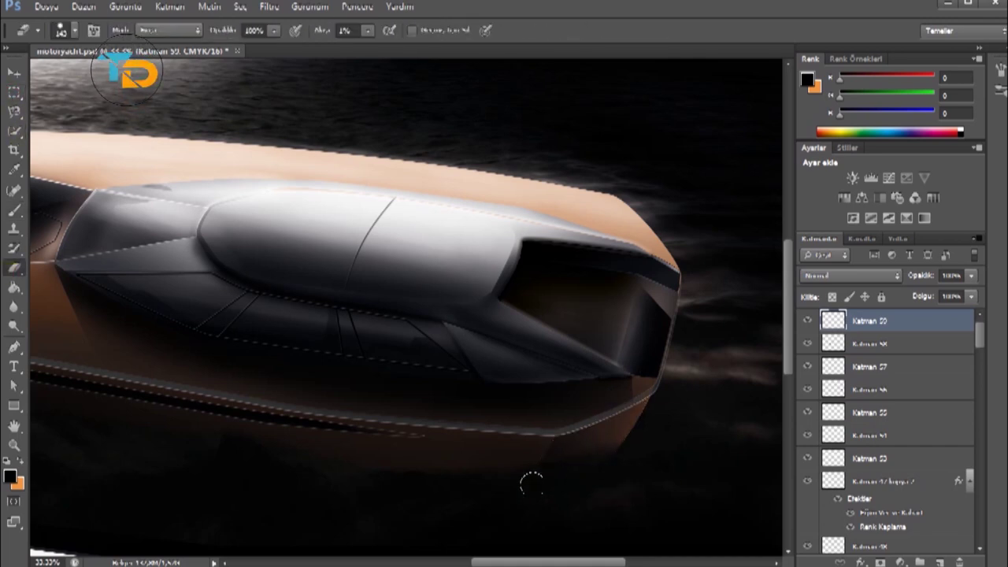
Add a new empty layer, Katman 60, on top.
{"action": "key", "text": "ctrl+minus"}
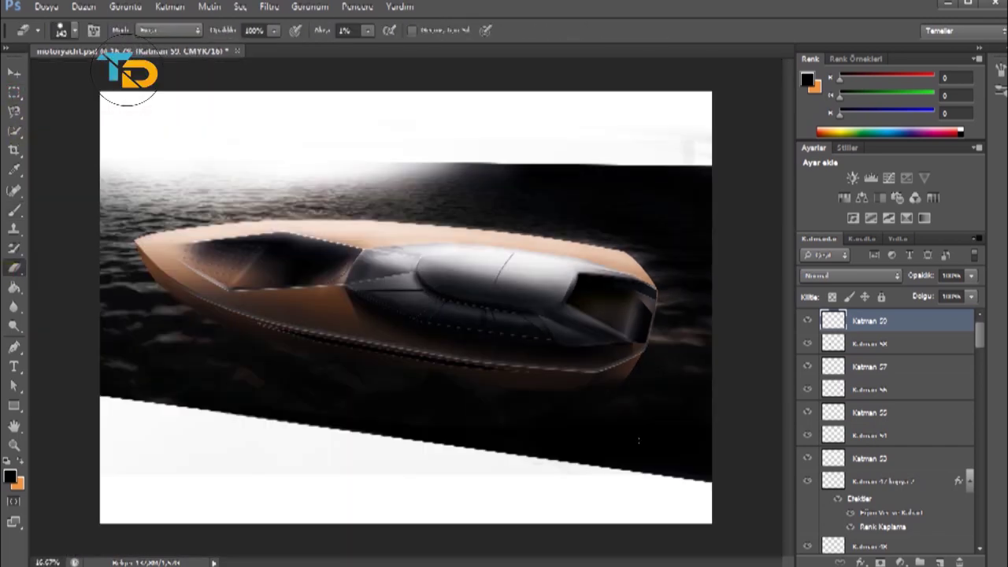
{"action": "left_click", "coordinate": [939, 561]}
{"action": "key", "text": "ctrl+plus"}
{"action": "scroll", "coordinate": [569, 546], "scroll_direction": "right", "scroll_amount": 3}
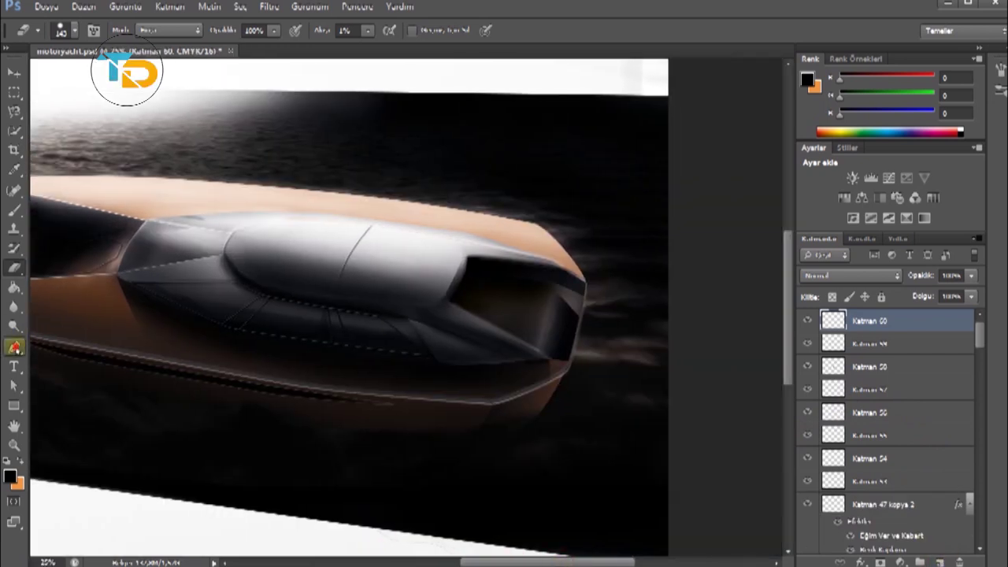
Pen-trace the hull's curved rear edge and make it a selection.
{"action": "key", "text": "p"}
{"action": "left_click", "coordinate": [494, 434]}
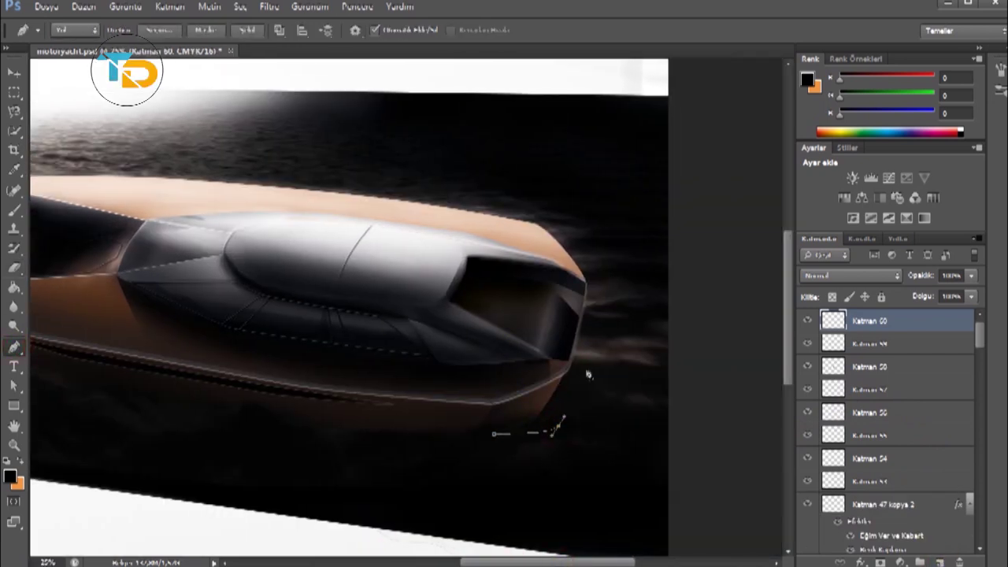
{"action": "left_click_drag", "start_coordinate": [594, 322], "coordinate": [621, 391]}
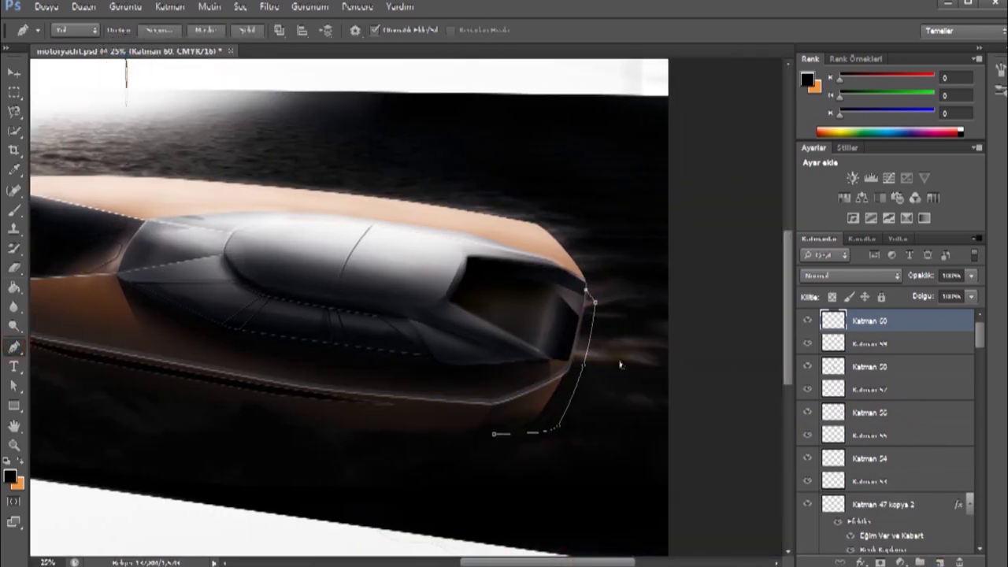
{"action": "key", "text": "ctrl+plus"}
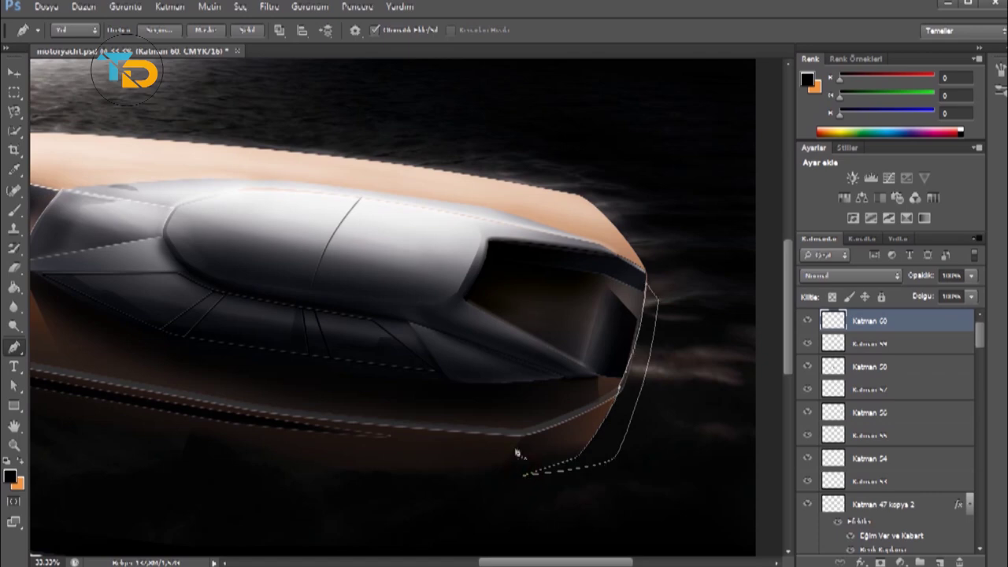
{"action": "right_click", "coordinate": [532, 477]}
{"action": "left_click", "coordinate": [540, 202]}
{"action": "key", "text": "i"}
Darken the rear-edge strip to grey, then deselect.
{"action": "left_click", "coordinate": [10, 475]}
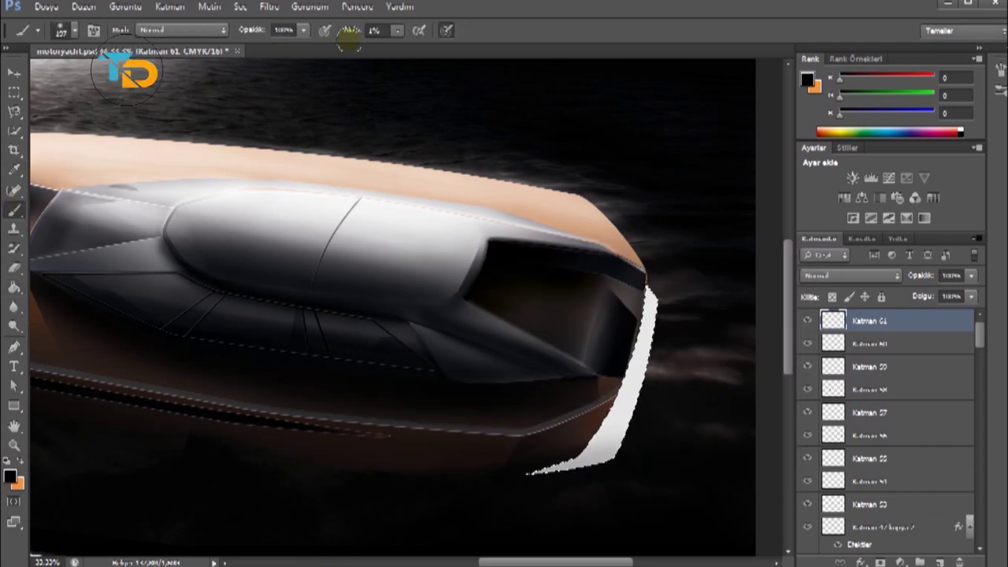
{"action": "mouse_move", "coordinate": [577, 447]}
{"action": "left_mouse_down"}
{"action": "mouse_move", "coordinate": [551, 471]}
{"action": "mouse_move", "coordinate": [622, 393]}
{"action": "mouse_move", "coordinate": [654, 315]}
{"action": "mouse_move", "coordinate": [563, 455]}
{"action": "mouse_move", "coordinate": [607, 353]}
{"action": "mouse_move", "coordinate": [579, 454]}
{"action": "mouse_move", "coordinate": [582, 517]}
{"action": "mouse_move", "coordinate": [639, 304]}
{"action": "left_mouse_up"}
{"action": "key", "text": "ctrl+d"}
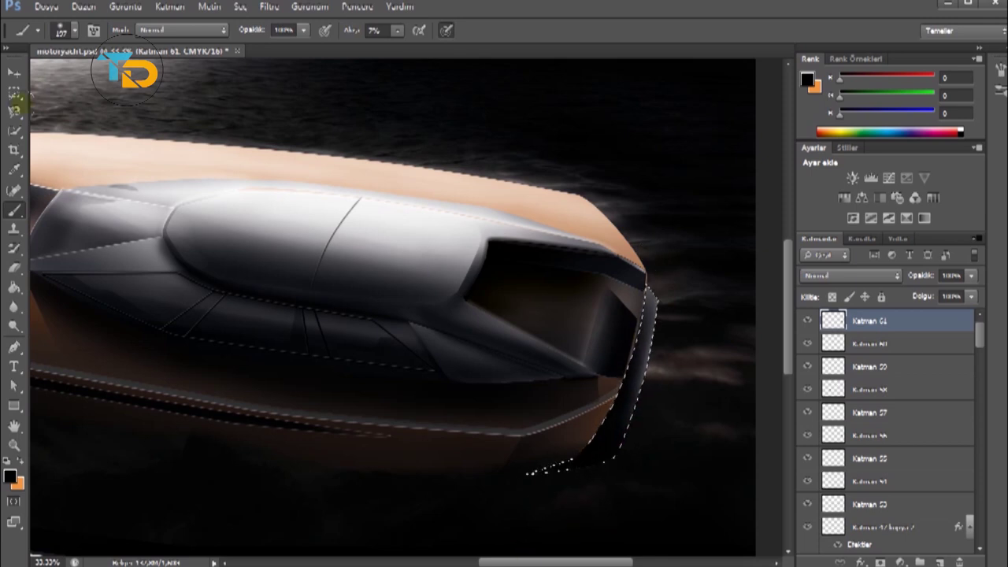
{"action": "key", "text": "m"}
Merge the strip layer with Katman 60 and add a new layer.
{"action": "key", "text": "ctrl+minus"}
{"action": "left_click", "coordinate": [874, 343], "text": "shift"}
{"action": "right_click", "coordinate": [882, 346]}
{"action": "left_click", "coordinate": [948, 496]}
{"action": "key", "text": "e"}
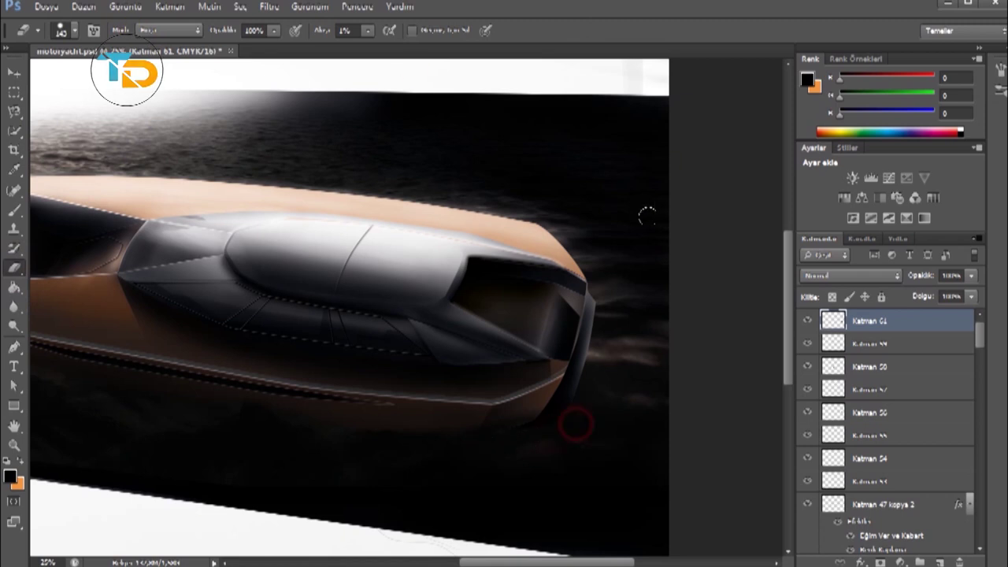
{"action": "key", "text": "ctrl+minus"}
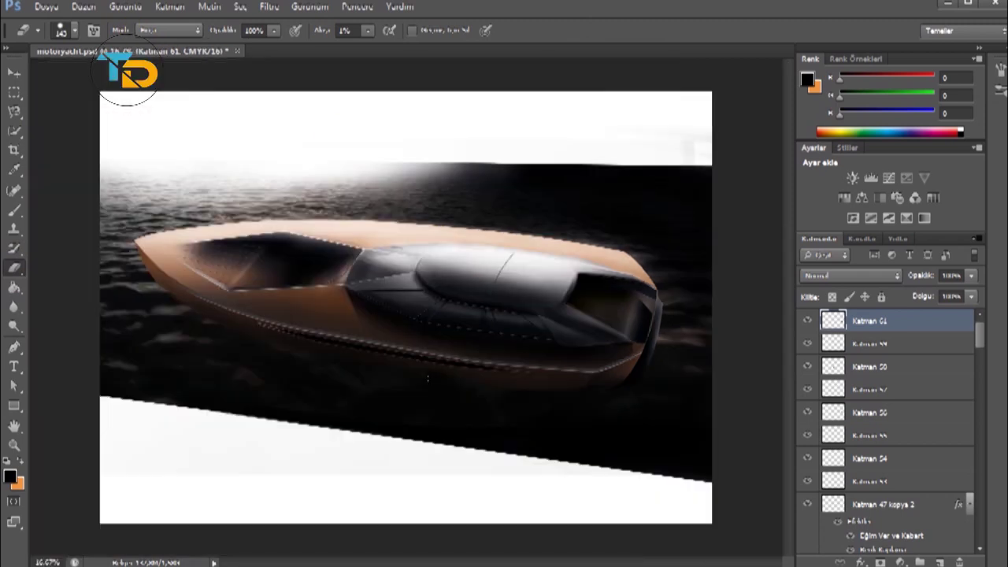
{"action": "left_click", "coordinate": [939, 559]}
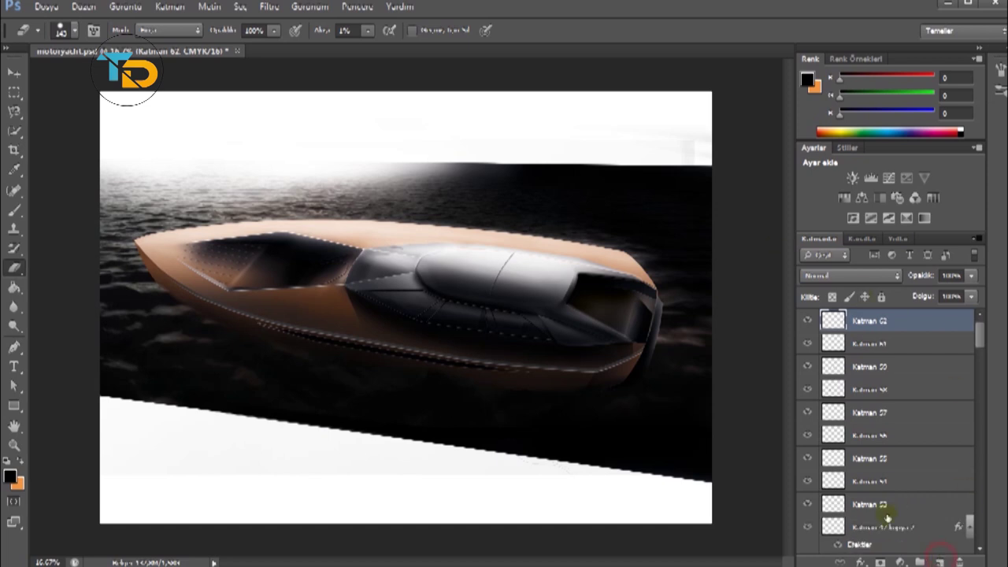
With a 240 px brush at 27% flow, paint the bottom white band black.
{"action": "left_click", "coordinate": [74, 30]}
{"action": "type", "text": "240 piksel"}
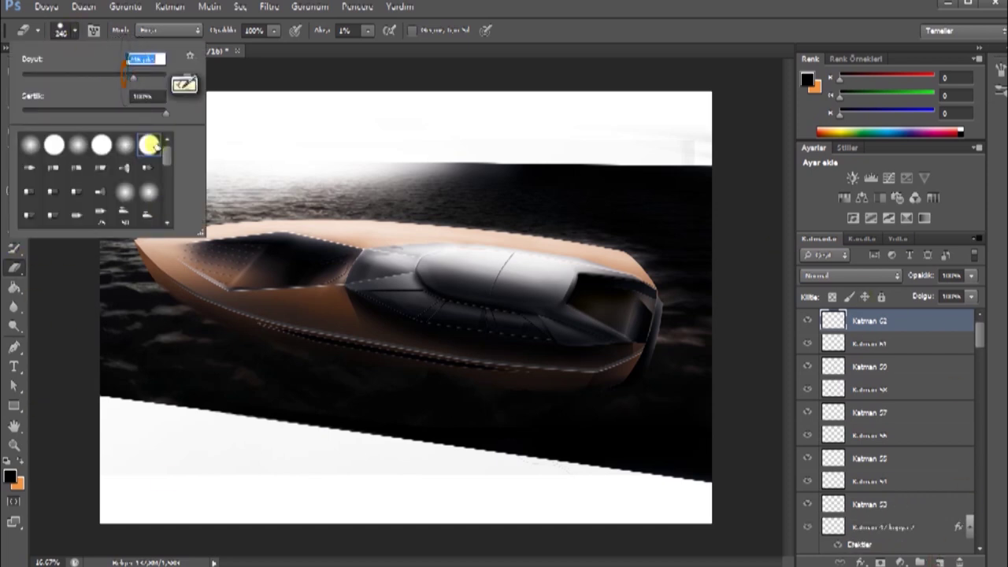
{"action": "key", "text": "Return"}
{"action": "left_click_drag", "start_coordinate": [367, 30], "coordinate": [387, 47]}
{"action": "key", "text": "j"}
{"action": "key", "text": "b"}
{"action": "left_click_drag", "start_coordinate": [103, 515], "coordinate": [186, 516]}
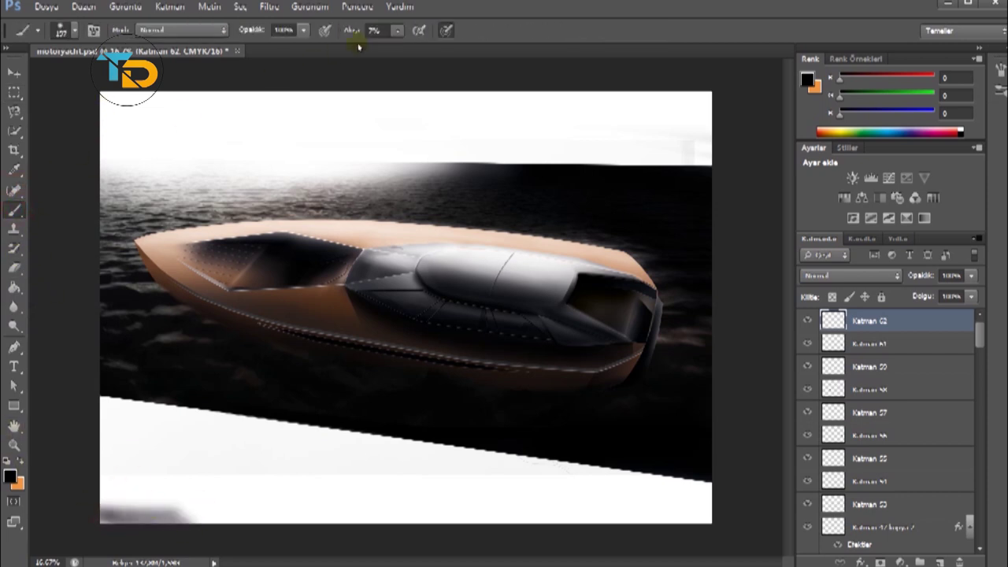
{"action": "left_click", "coordinate": [74, 30]}
{"action": "mouse_move", "coordinate": [252, 512]}
{"action": "left_mouse_down"}
{"action": "mouse_move", "coordinate": [89, 478]}
{"action": "mouse_move", "coordinate": [567, 508]}
{"action": "mouse_move", "coordinate": [646, 499]}
{"action": "left_mouse_up"}
{"action": "mouse_move", "coordinate": [480, 456]}
{"action": "left_mouse_down"}
{"action": "mouse_move", "coordinate": [162, 431]}
{"action": "mouse_move", "coordinate": [252, 495]}
{"action": "left_mouse_up"}
{"action": "left_click_drag", "start_coordinate": [303, 454], "coordinate": [630, 480]}
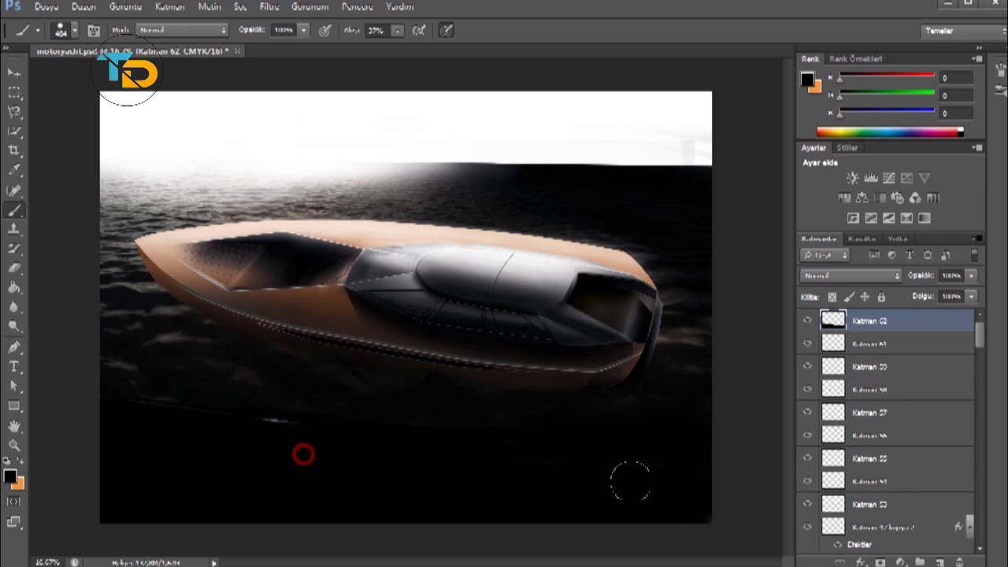
Set the brush to size 310 with 0% flow and save motoryacht.psd.
{"action": "left_click_drag", "start_coordinate": [398, 30], "coordinate": [366, 47]}
{"action": "left_click", "coordinate": [74, 29]}
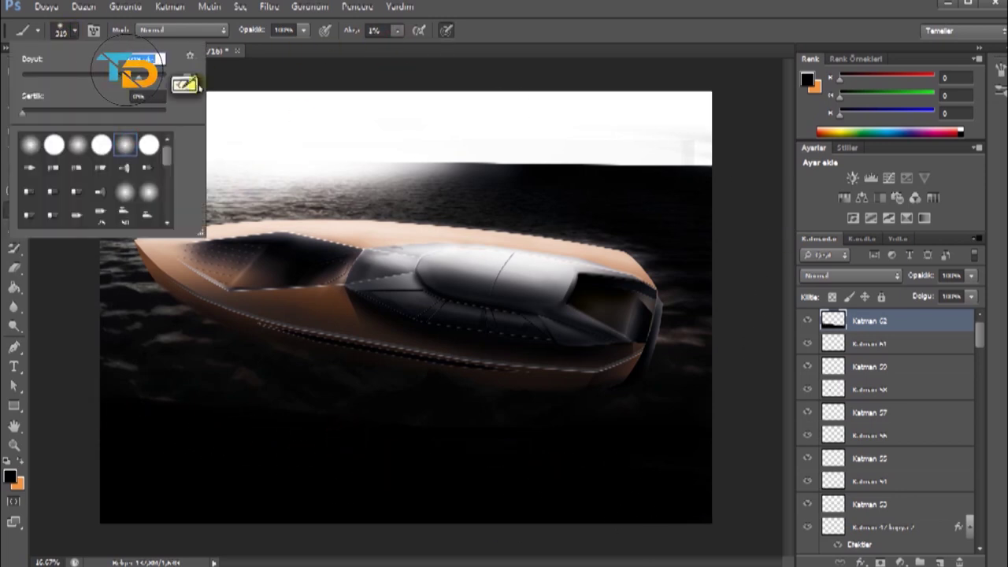
{"action": "left_click", "coordinate": [181, 412]}
{"action": "left_click", "coordinate": [395, 30]}
{"action": "left_click_drag", "start_coordinate": [395, 29], "coordinate": [393, 47]}
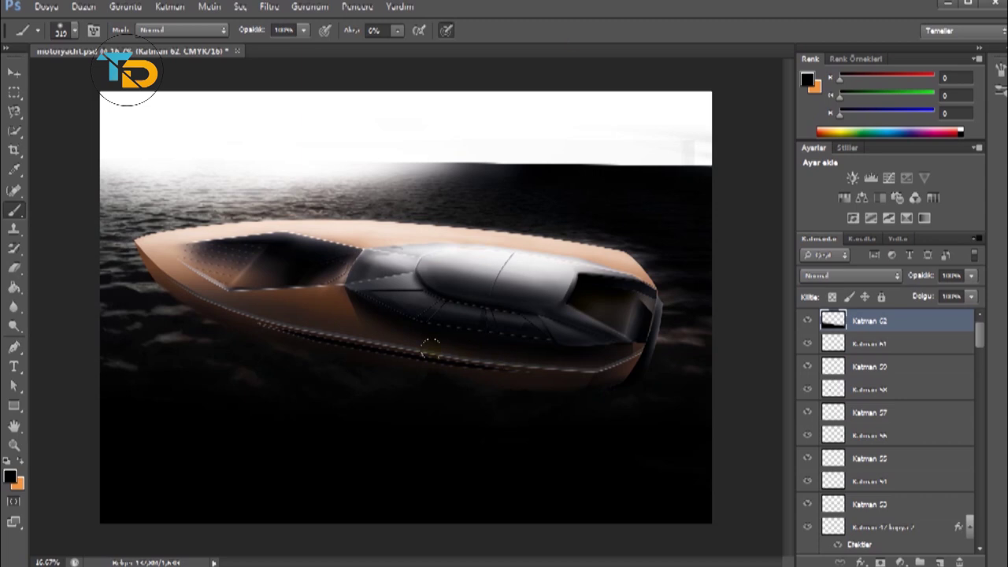
{"action": "key", "text": "ctrl+s"}
On a new layer, trace a Pen path along the cabin's top edge.
{"action": "left_click", "coordinate": [939, 561]}
{"action": "key", "text": "ctrl+plus"}
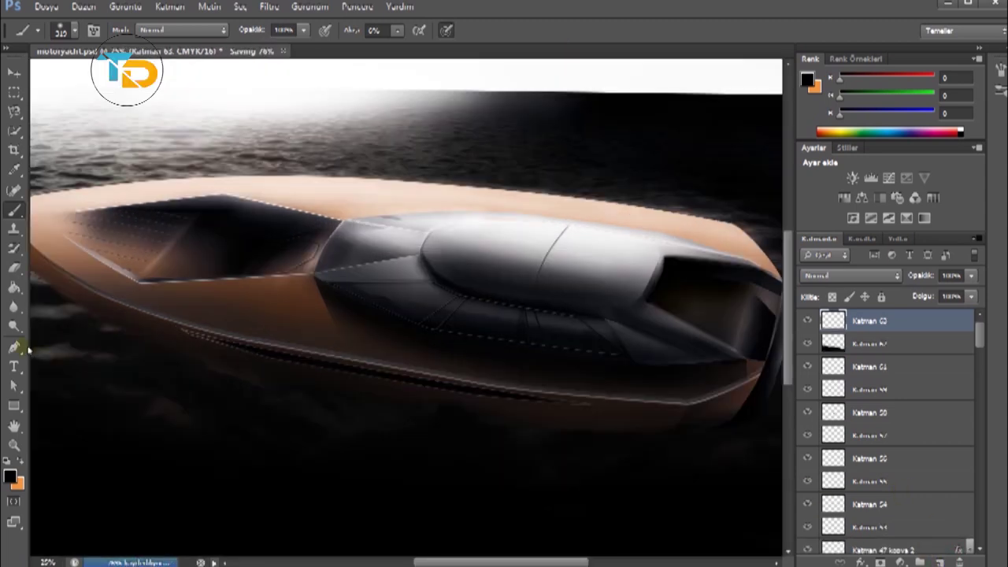
{"action": "left_click", "coordinate": [13, 347]}
{"action": "left_click", "coordinate": [438, 224]}
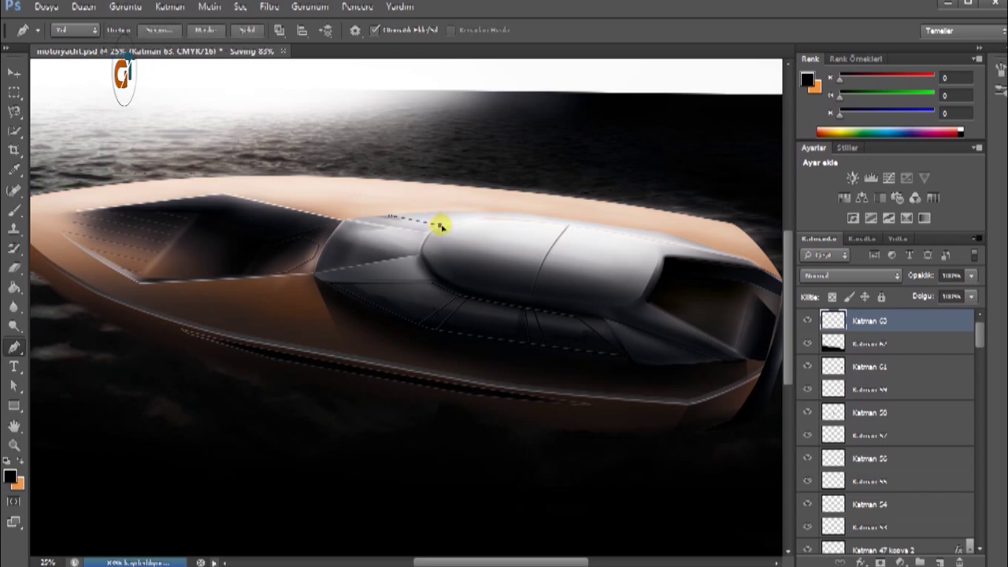
{"action": "key", "text": "ctrl+plus"}
{"action": "left_click", "coordinate": [499, 187]}
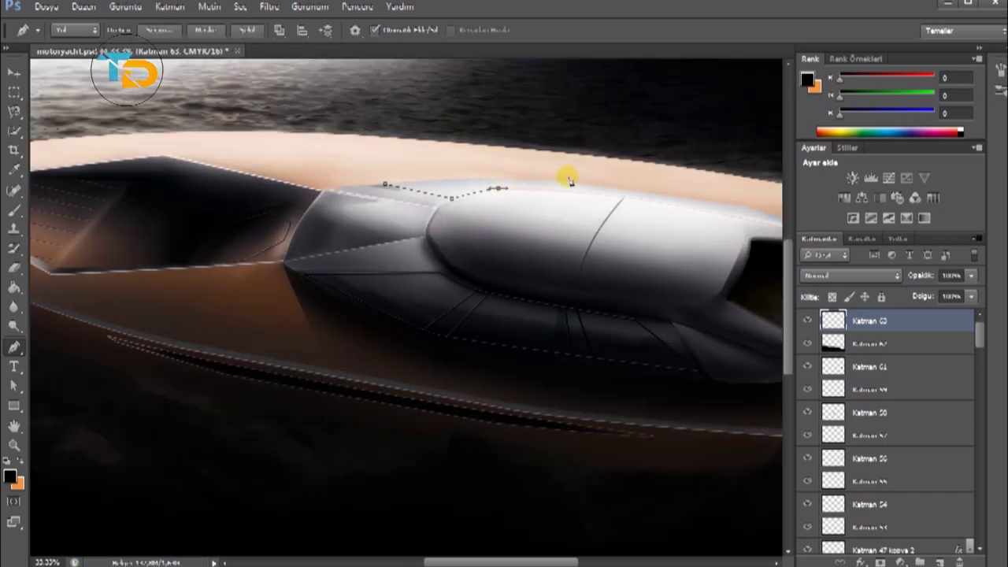
{"action": "left_click", "coordinate": [533, 186]}
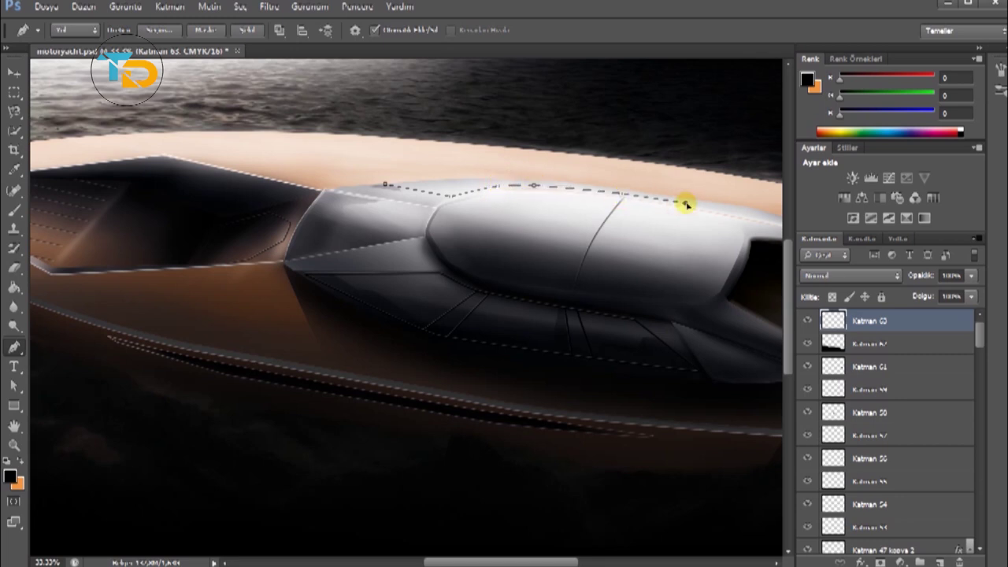
{"action": "left_click_drag", "start_coordinate": [580, 221], "coordinate": [453, 220]}
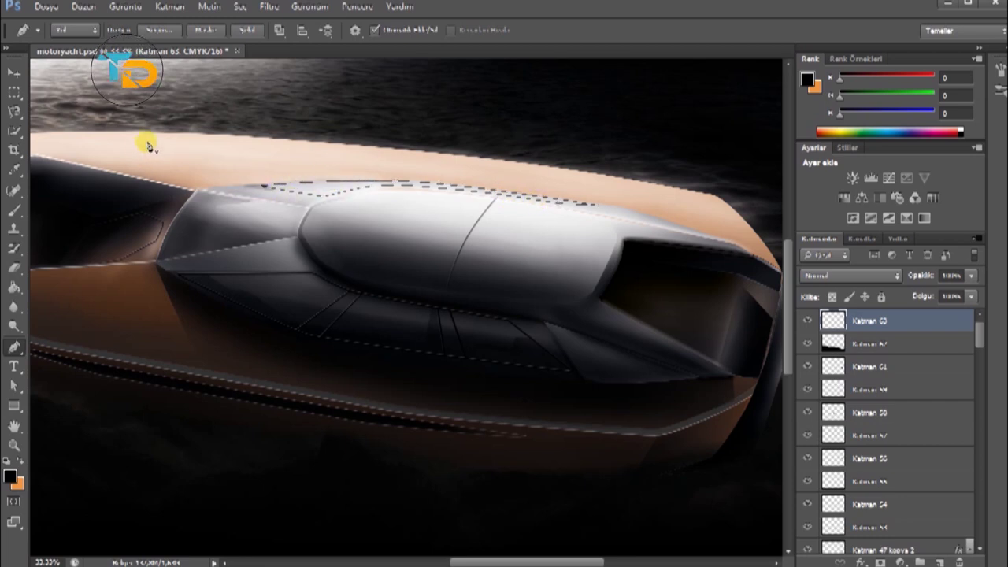
Choose a small hard brush and stroke the cabin-edge path with it.
{"action": "left_click", "coordinate": [13, 209]}
{"action": "left_click", "coordinate": [75, 30]}
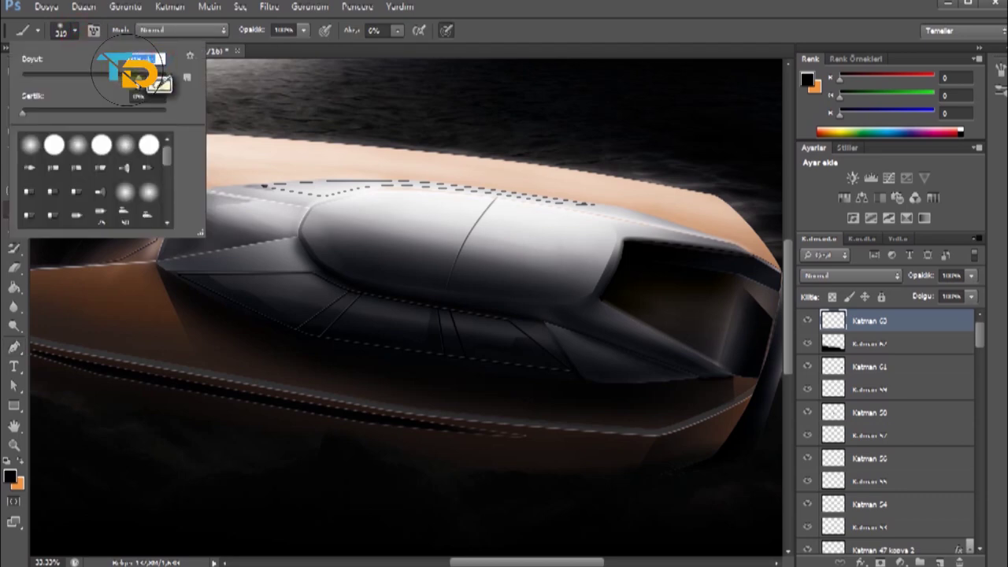
{"action": "left_click", "coordinate": [398, 30]}
{"action": "key", "text": "p"}
{"action": "right_click", "coordinate": [306, 158]}
{"action": "left_click", "coordinate": [355, 263]}
{"action": "left_click", "coordinate": [668, 137]}
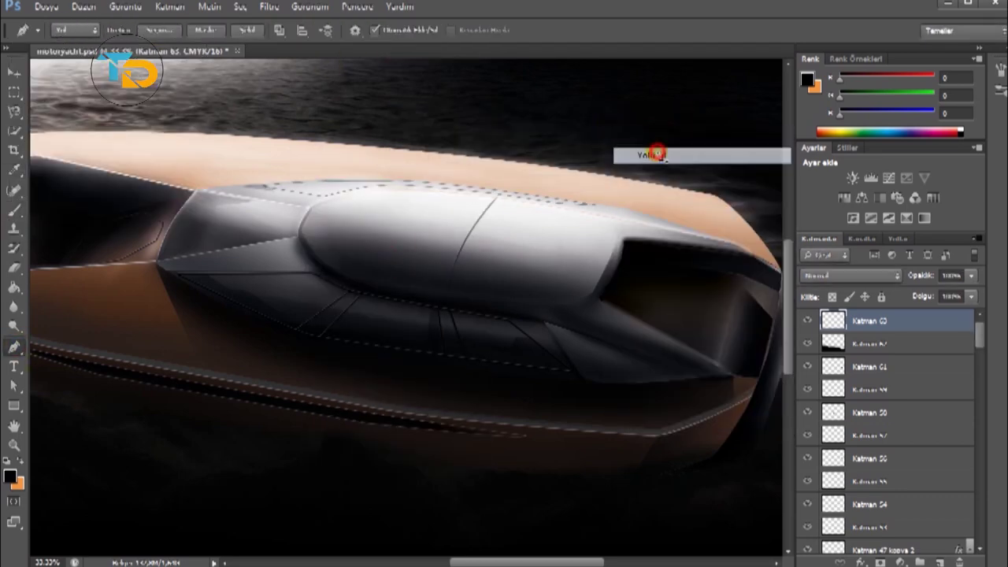
Refine the cabin-edge path with extra anchors and stroke it again.
{"action": "key", "text": "ctrl+plus"}
{"action": "left_click", "coordinate": [403, 125]}
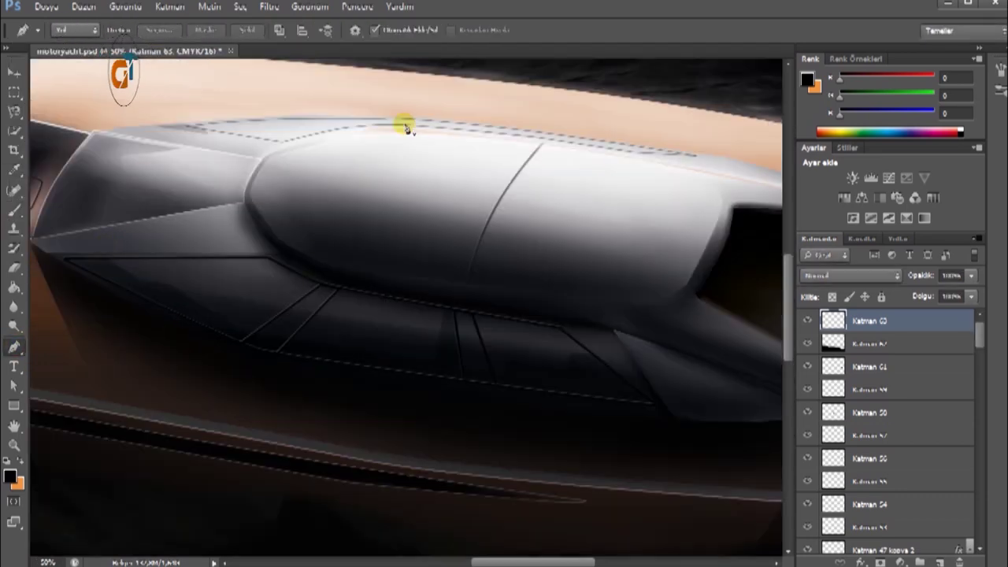
{"action": "left_click", "coordinate": [411, 126]}
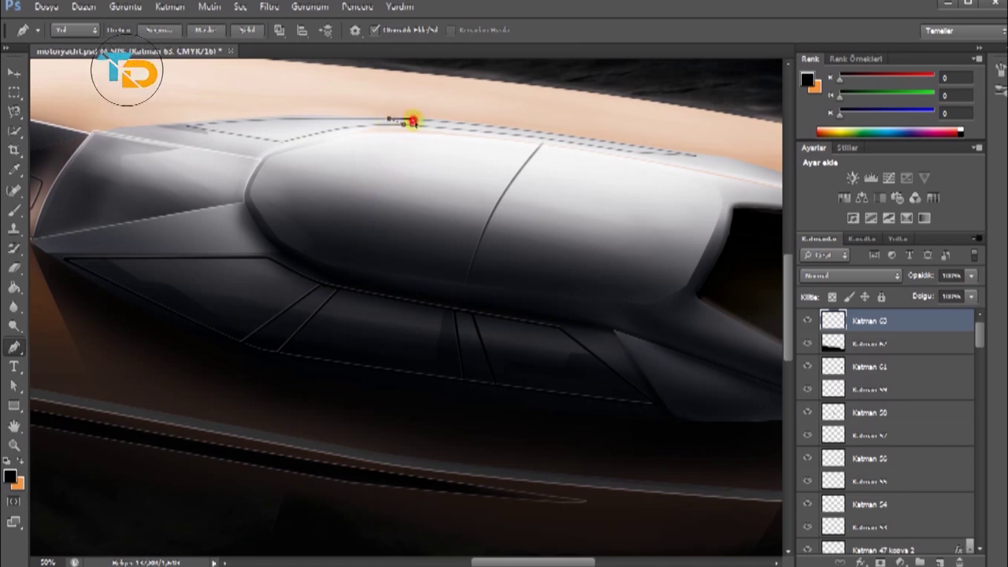
{"action": "right_click", "coordinate": [334, 85]}
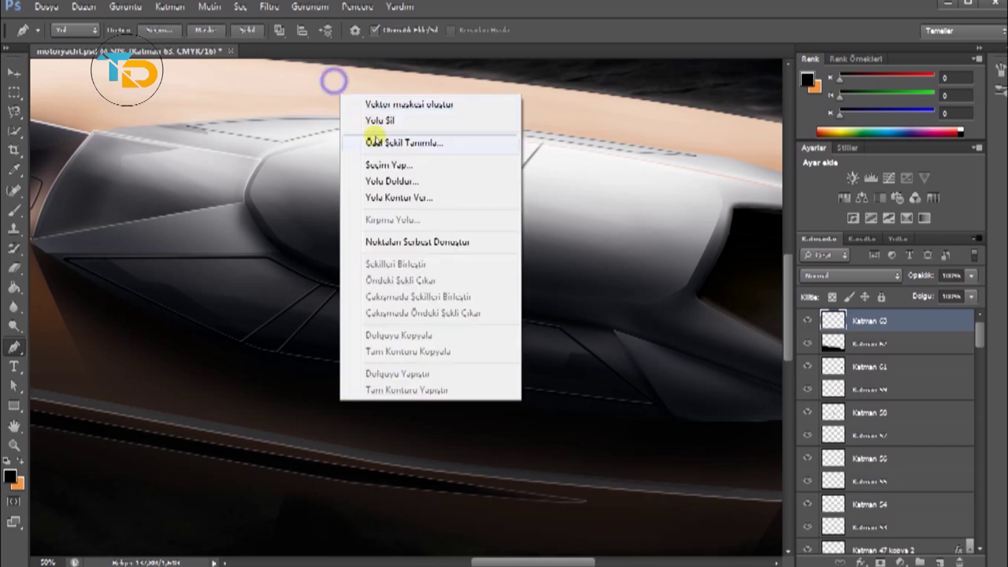
{"action": "left_click", "coordinate": [398, 194]}
{"action": "key", "text": "Return"}
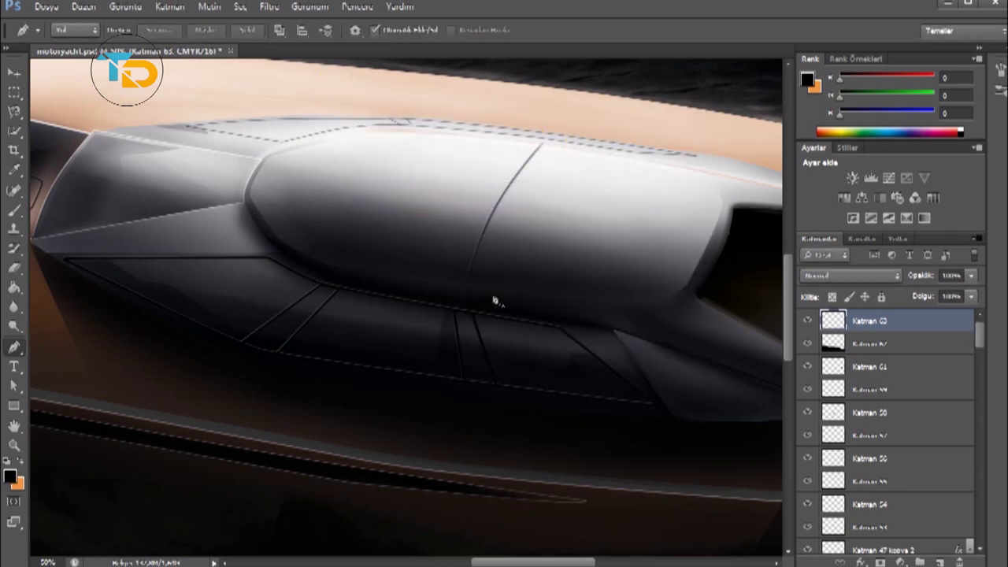
{"action": "left_click", "coordinate": [551, 134]}
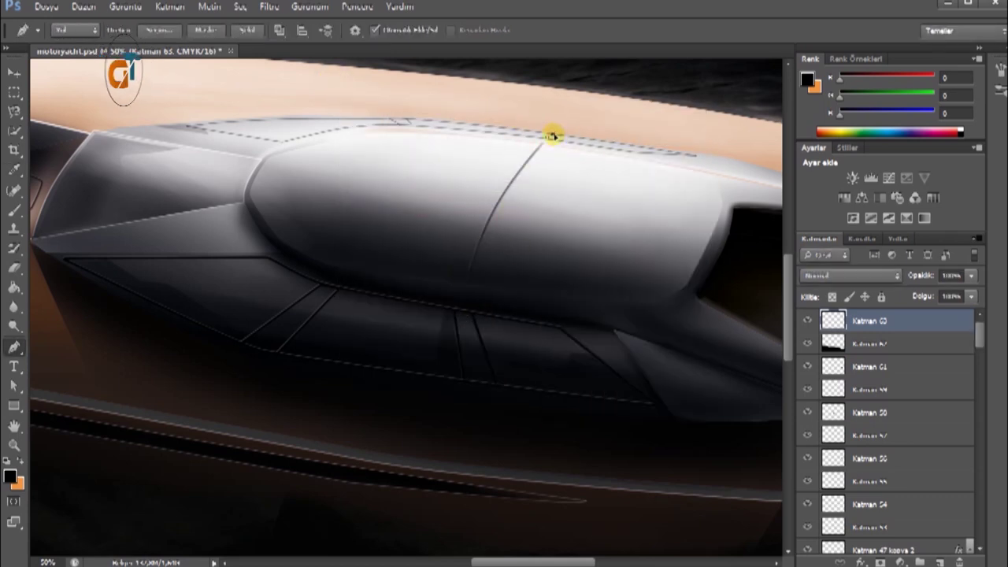
{"action": "left_click", "coordinate": [576, 140]}
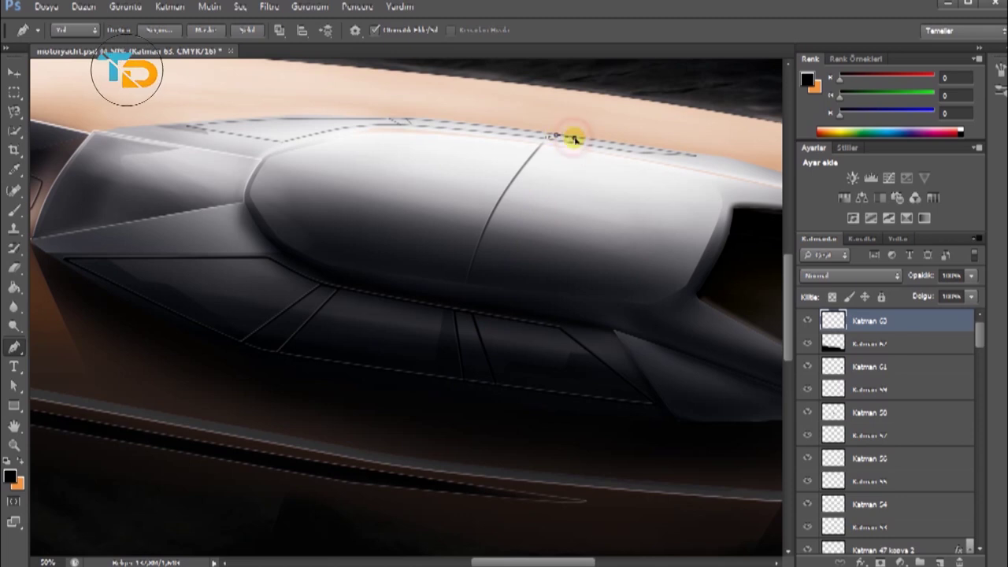
{"action": "right_click", "coordinate": [551, 139]}
{"action": "left_click", "coordinate": [574, 234]}
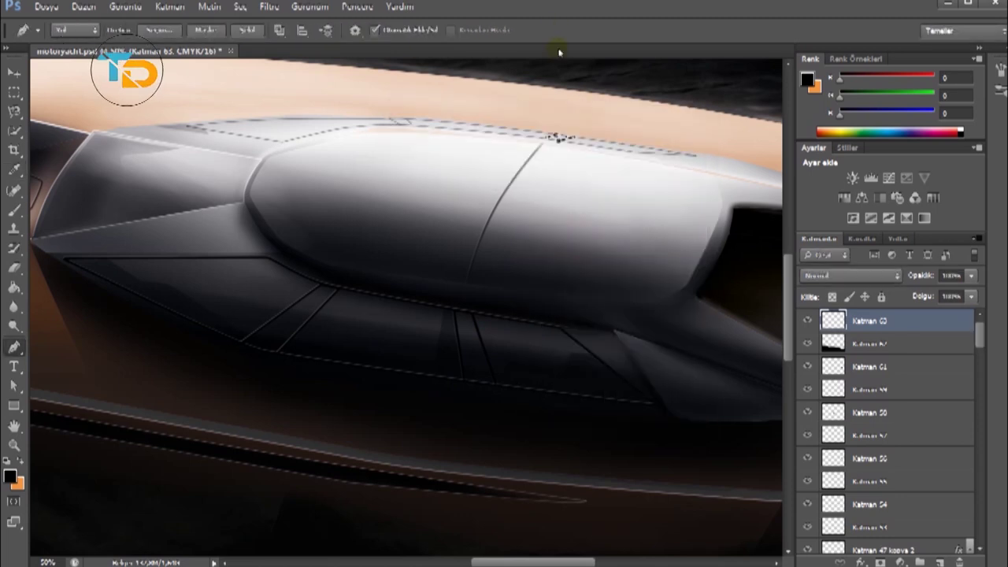
{"action": "left_click_drag", "start_coordinate": [583, 562], "coordinate": [589, 563]}
Give the accent layer a Bevel and Emboss effect: Outer Bevel, Depth 1.
{"action": "right_click", "coordinate": [898, 342]}
{"action": "left_click", "coordinate": [929, 167]}
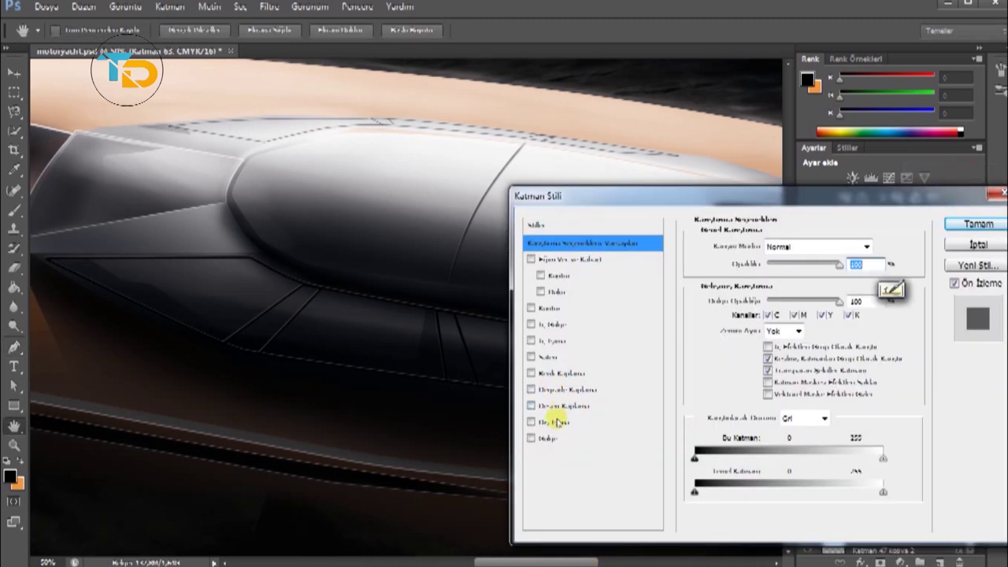
{"action": "left_click", "coordinate": [570, 258]}
{"action": "left_click", "coordinate": [833, 246]}
{"action": "left_click", "coordinate": [779, 258]}
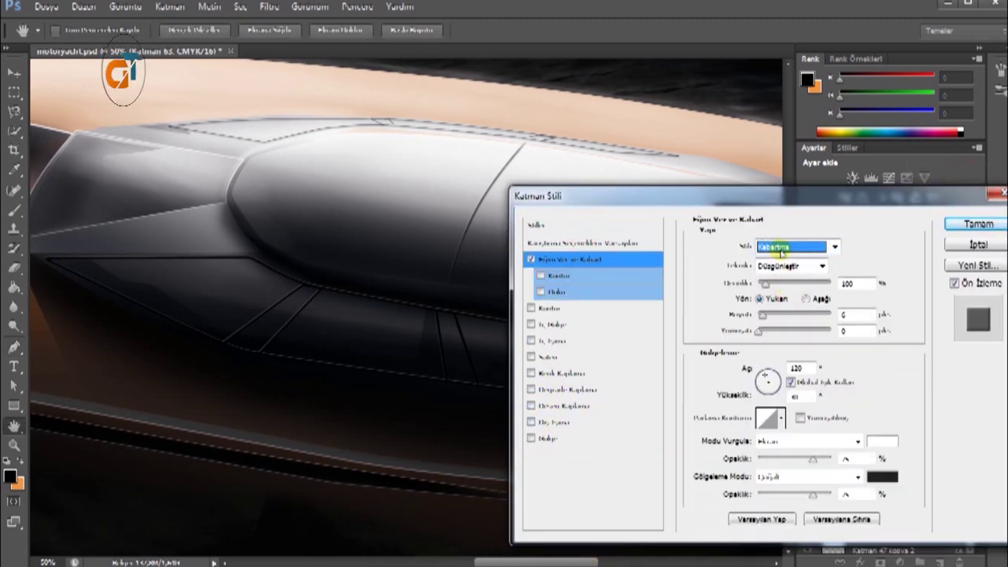
{"action": "left_click_drag", "start_coordinate": [765, 284], "coordinate": [756, 284]}
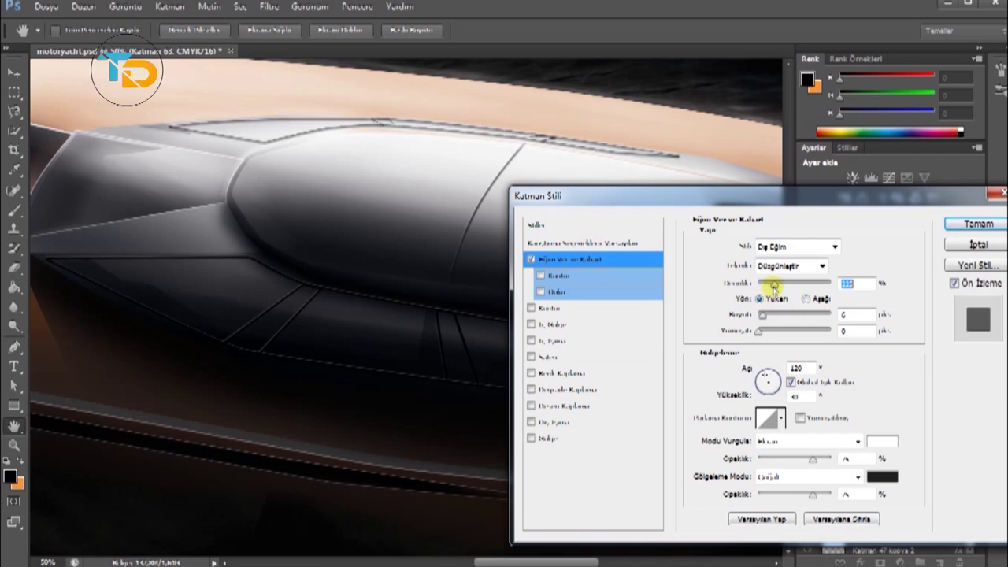
{"action": "key", "text": "Return"}
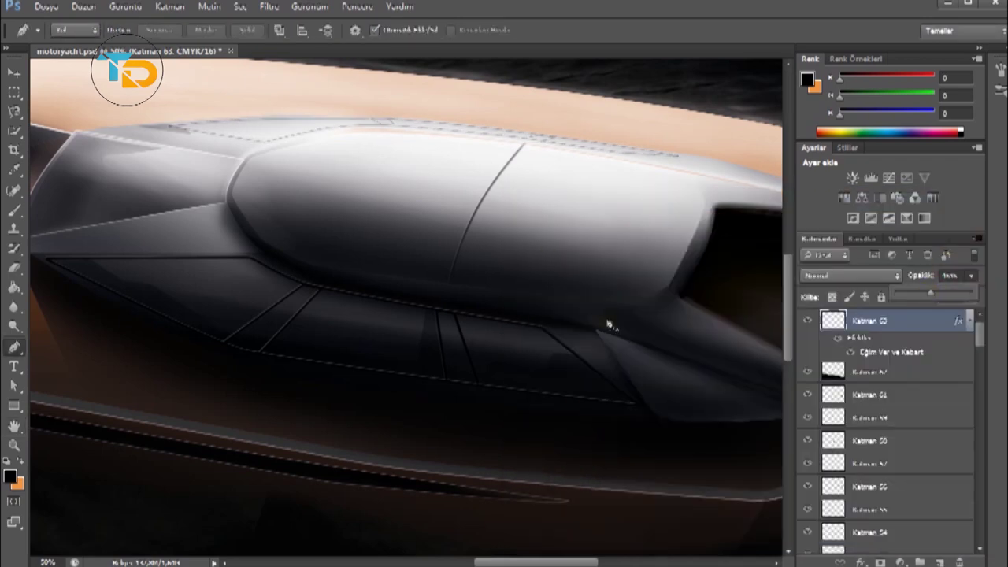
{"action": "left_click", "coordinate": [939, 561]}
Trace a closed narrow strip along the cabin roof's front edge and make it a selection.
{"action": "left_click_drag", "start_coordinate": [480, 562], "coordinate": [524, 562]}
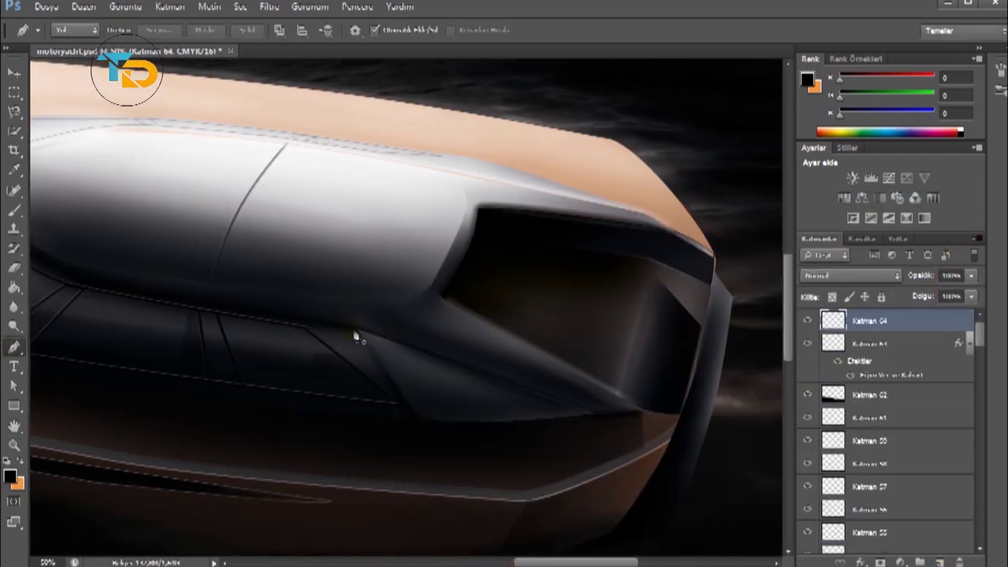
{"action": "left_click", "coordinate": [439, 169]}
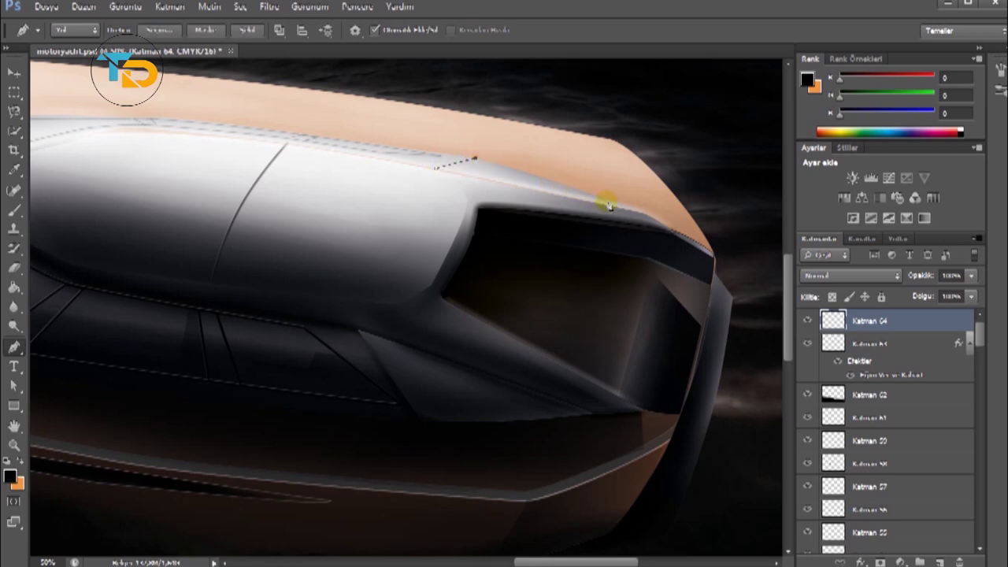
{"action": "left_click", "coordinate": [633, 210]}
{"action": "left_click", "coordinate": [439, 169]}
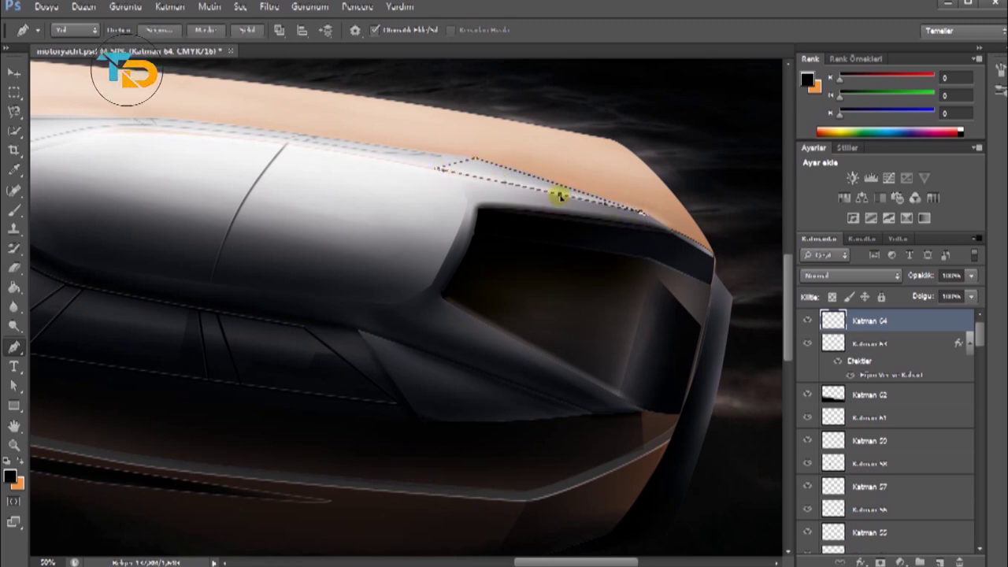
{"action": "right_click", "coordinate": [457, 161]}
{"action": "left_click", "coordinate": [540, 186]}
{"action": "left_click", "coordinate": [652, 106]}
Paint a faint glow inside the strip with a size-80 soft brush at 1% flow.
{"action": "key", "text": "b"}
{"action": "left_click", "coordinate": [74, 30]}
{"action": "left_click_drag", "start_coordinate": [130, 58], "coordinate": [166, 58]}
{"action": "left_click_drag", "start_coordinate": [357, 29], "coordinate": [338, 30]}
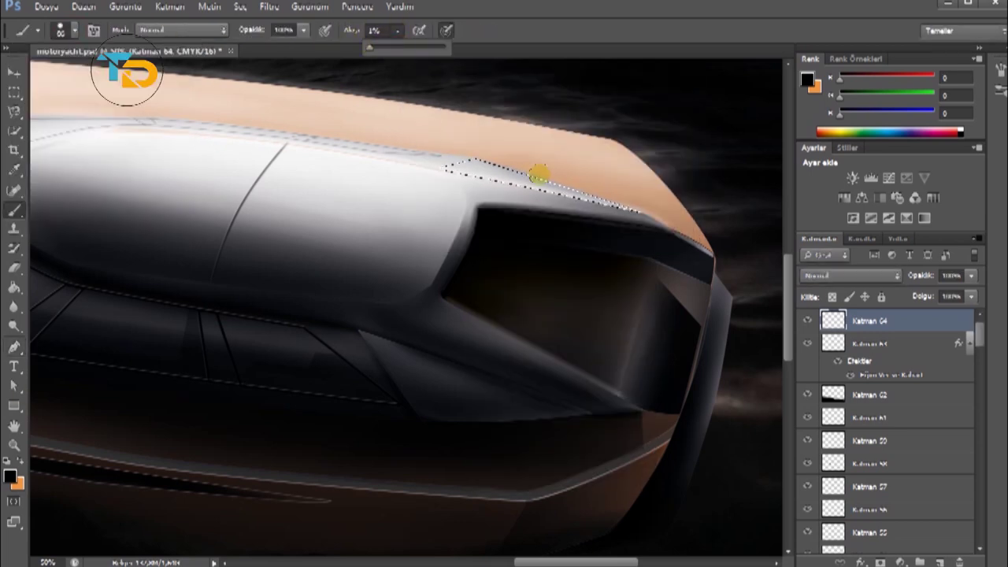
{"action": "left_click_drag", "start_coordinate": [536, 168], "coordinate": [449, 128]}
{"action": "left_click_drag", "start_coordinate": [473, 161], "coordinate": [409, 171]}
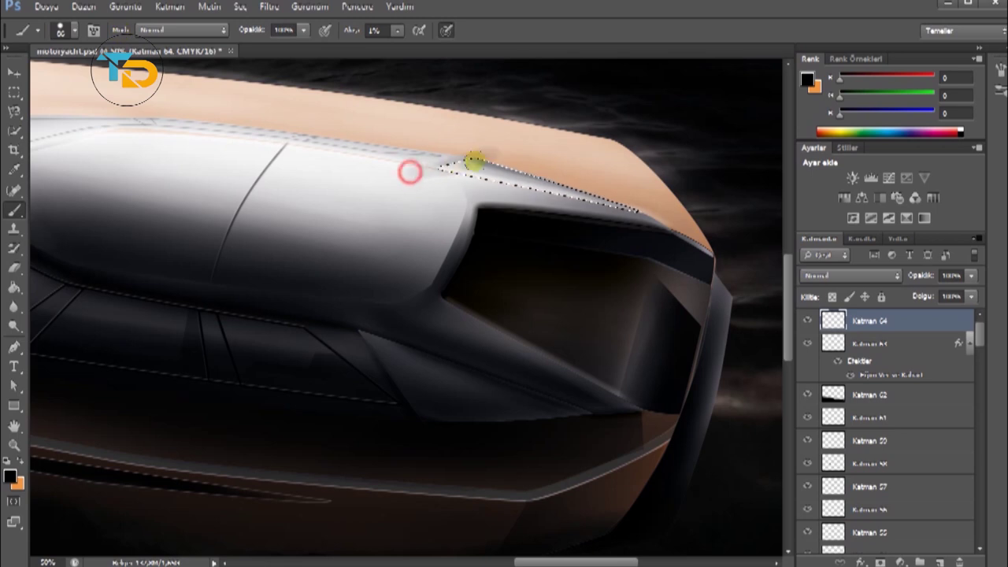
{"action": "left_click", "coordinate": [60, 32]}
{"action": "left_click", "coordinate": [477, 168]}
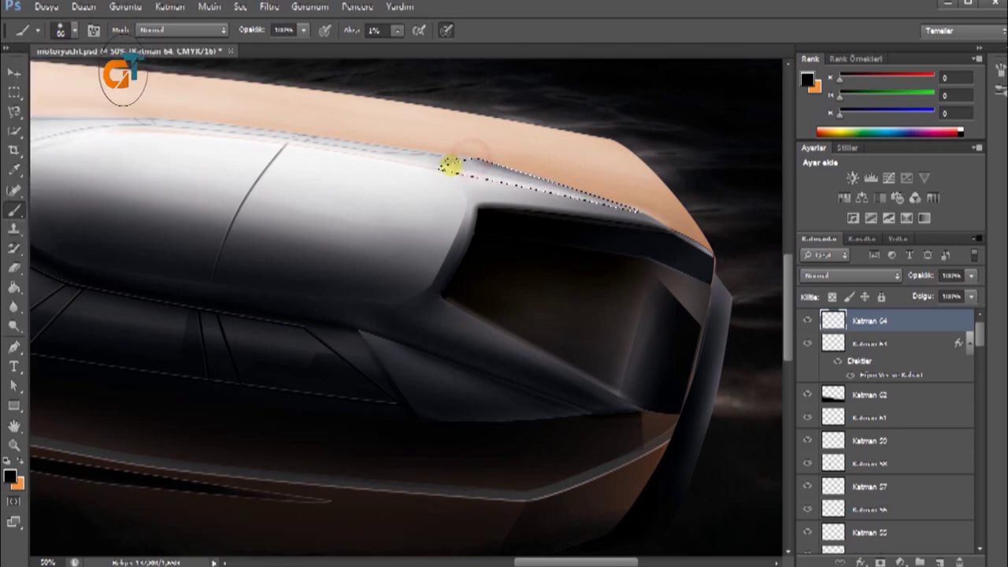
Lightly erase some of the glow with the Eraser at 1% flow.
{"action": "key", "text": "e"}
{"action": "left_click", "coordinate": [401, 212]}
{"action": "key", "text": "shift+0"}
{"action": "key", "text": "shift+1"}
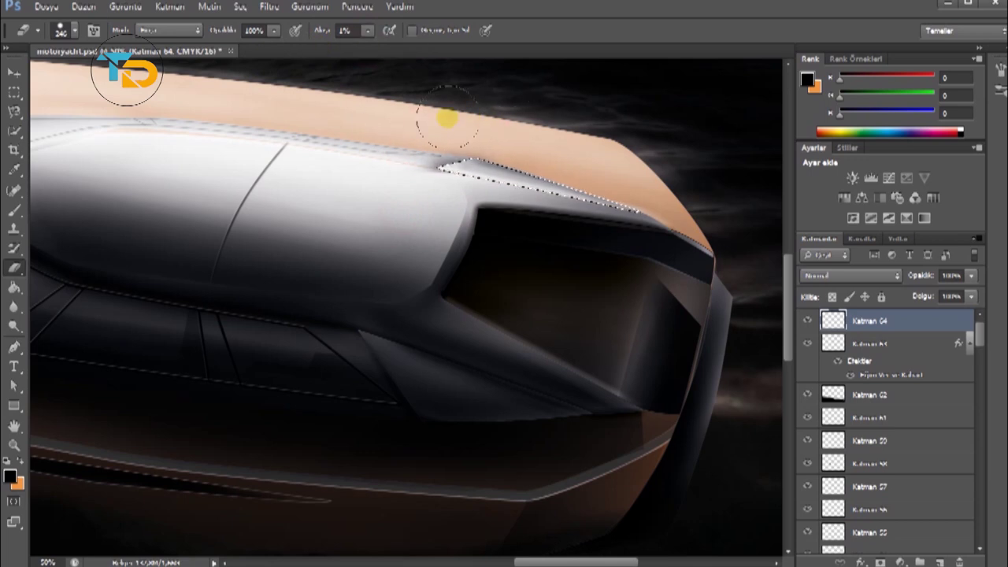
Clear the selection, add a new layer and zoom in on the yacht's bow.
{"action": "key", "text": "m"}
{"action": "key", "text": "ctrl+d"}
{"action": "key", "text": "ctrl+minus"}
{"action": "key", "text": "ctrl+minus"}
{"action": "left_click", "coordinate": [939, 561]}
{"action": "key", "text": "ctrl+plus"}
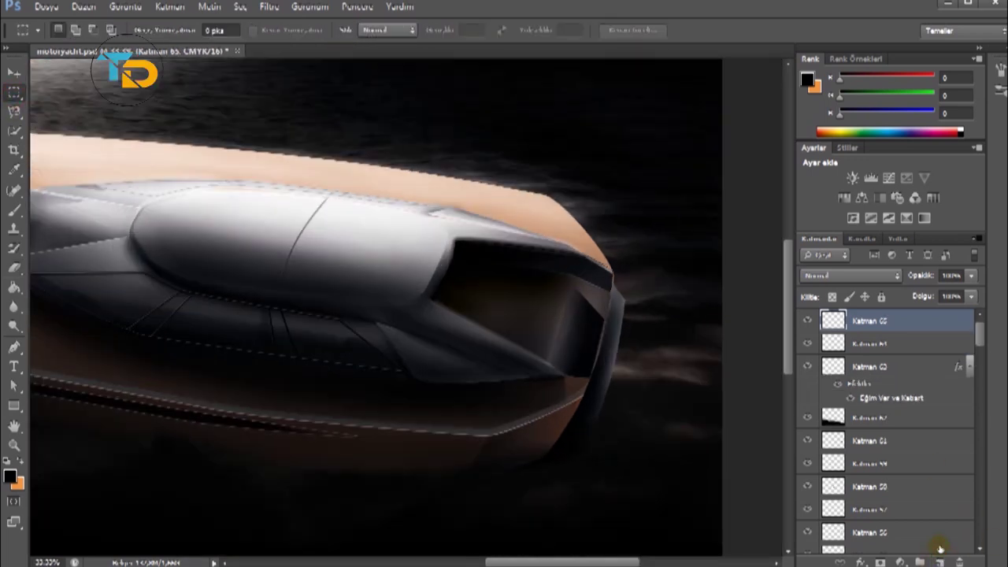
{"action": "key", "text": "ctrl+plus"}
Trace the curved edge below the canopy front and make it a selection with no feather.
{"action": "key", "text": "p"}
{"action": "key", "text": "ctrl+plus"}
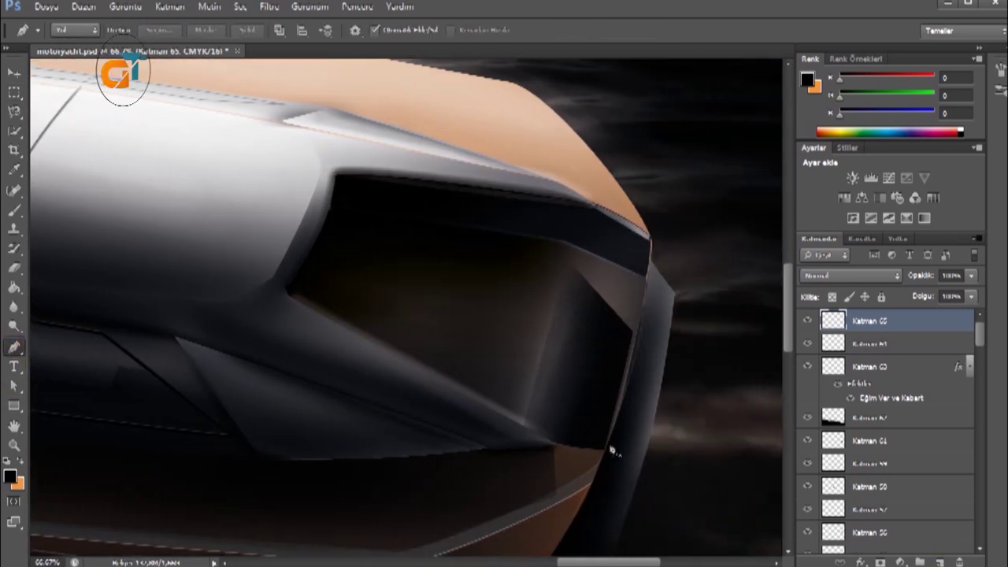
{"action": "left_click_drag", "start_coordinate": [570, 436], "coordinate": [603, 443]}
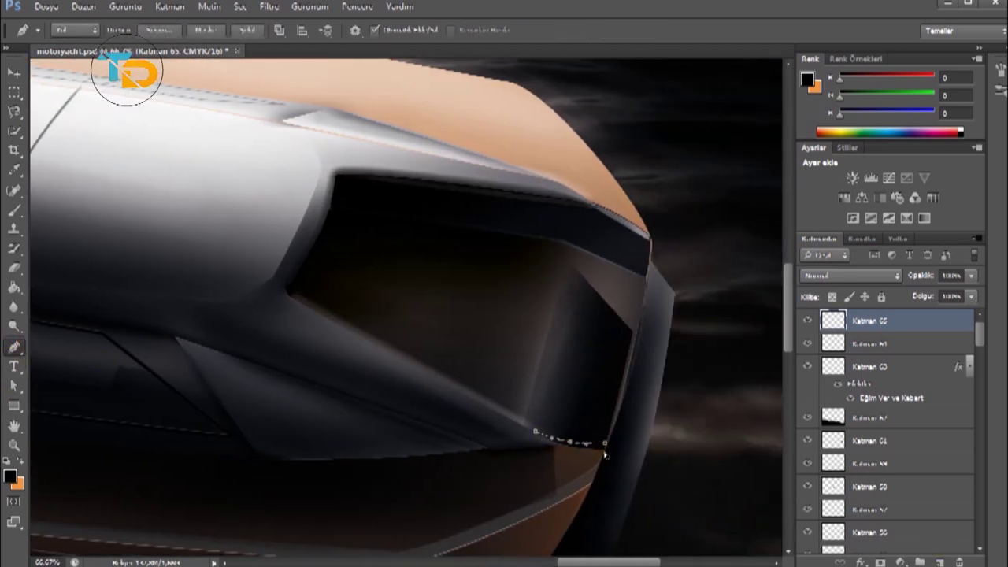
{"action": "key", "text": "ctrl+plus"}
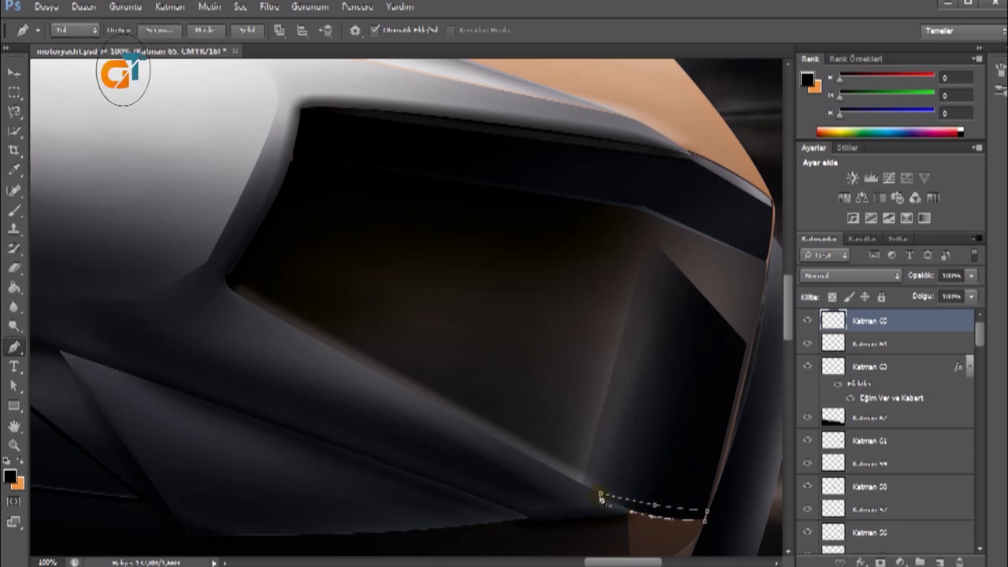
{"action": "right_click", "coordinate": [551, 347]}
{"action": "left_click", "coordinate": [599, 418]}
{"action": "key", "text": "Return"}
Set the foreground colour to white in the Color Picker.
{"action": "left_click", "coordinate": [13, 167]}
{"action": "left_click", "coordinate": [10, 475]}
{"action": "left_click", "coordinate": [727, 300]}
{"action": "key", "text": "e"}
{"action": "left_click", "coordinate": [75, 30]}
{"action": "key", "text": "Escape"}
{"action": "left_click", "coordinate": [14, 168]}
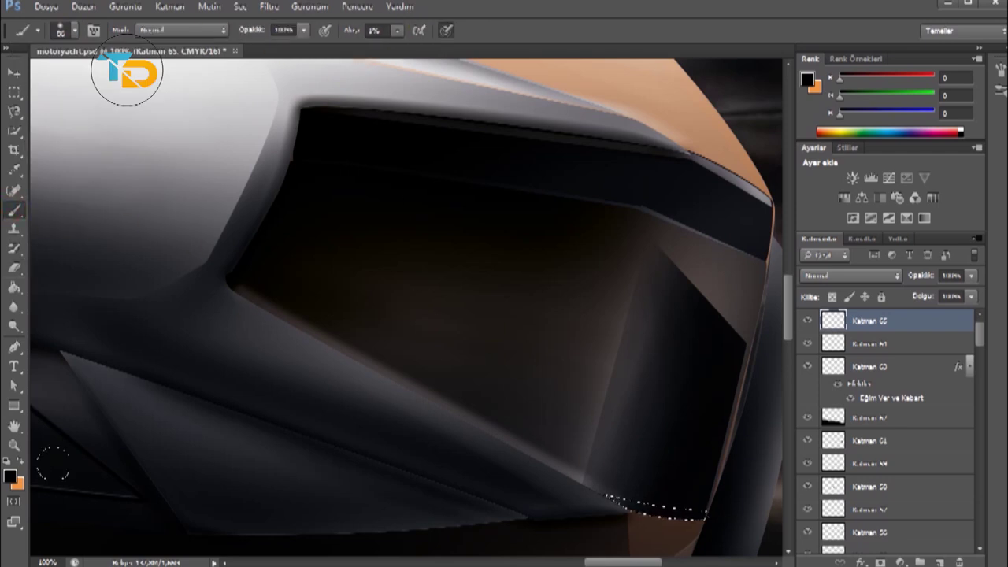
{"action": "left_click", "coordinate": [9, 475]}
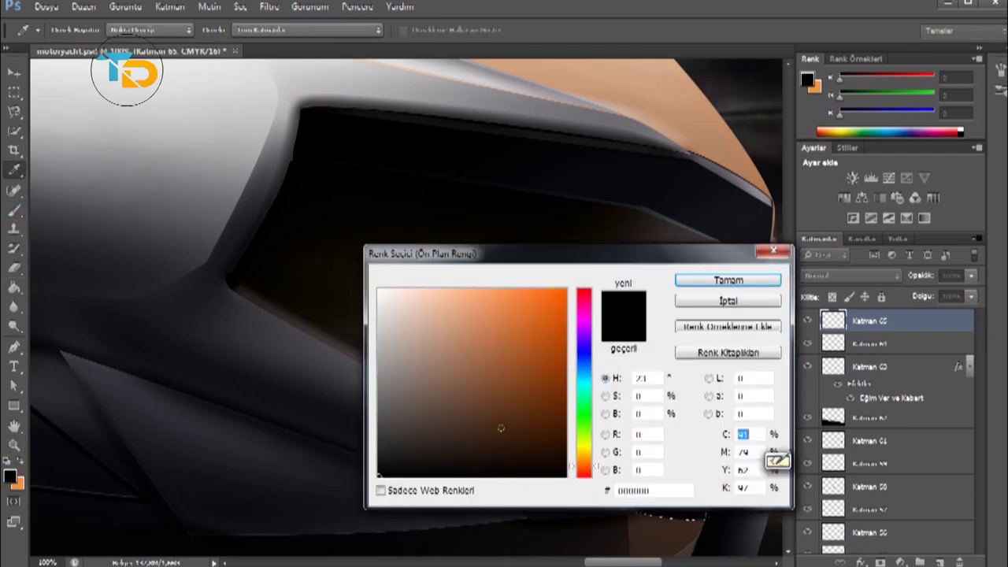
{"action": "left_click", "coordinate": [727, 279]}
{"action": "key", "text": "m"}
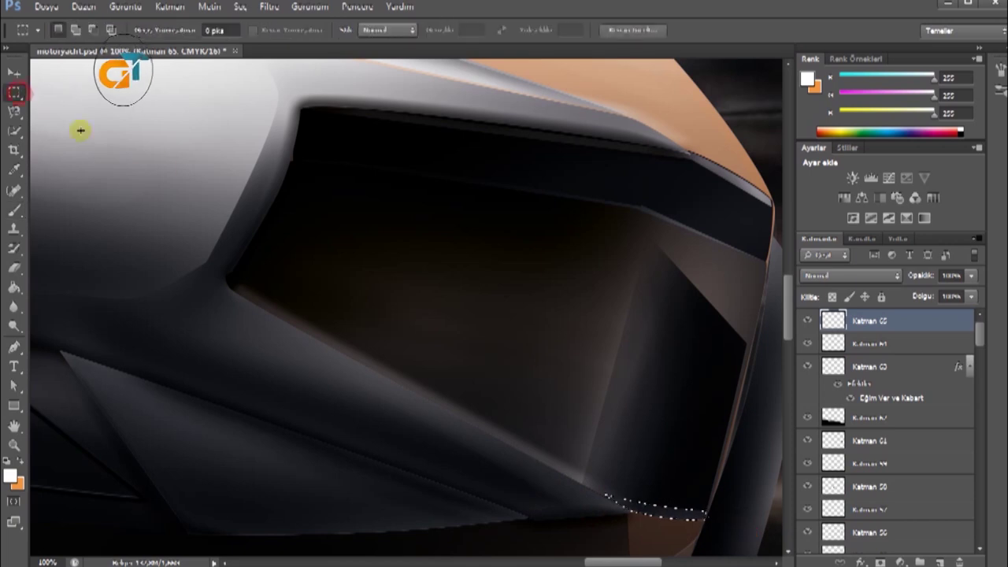
{"action": "key", "text": "ctrl+minus"}
{"action": "key", "text": "ctrl+minus"}
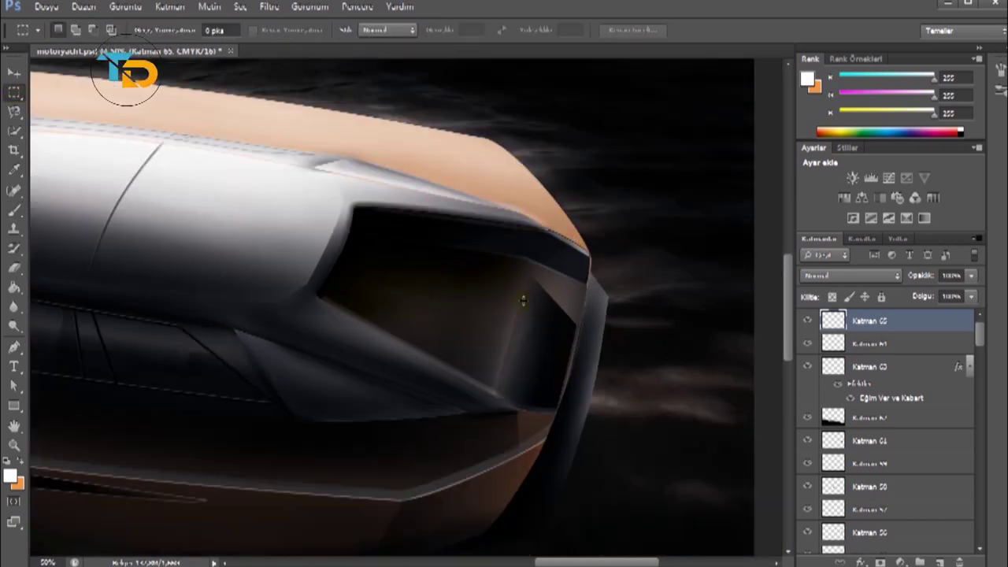
On a new layer, brush soft black shading along the hull's left nose edge.
{"action": "scroll", "coordinate": [522, 300], "scroll_direction": "left", "scroll_amount": 5}
{"action": "scroll", "coordinate": [504, 377], "scroll_direction": "left", "scroll_amount": 5}
{"action": "scroll", "coordinate": [488, 456], "scroll_direction": "left", "scroll_amount": 5}
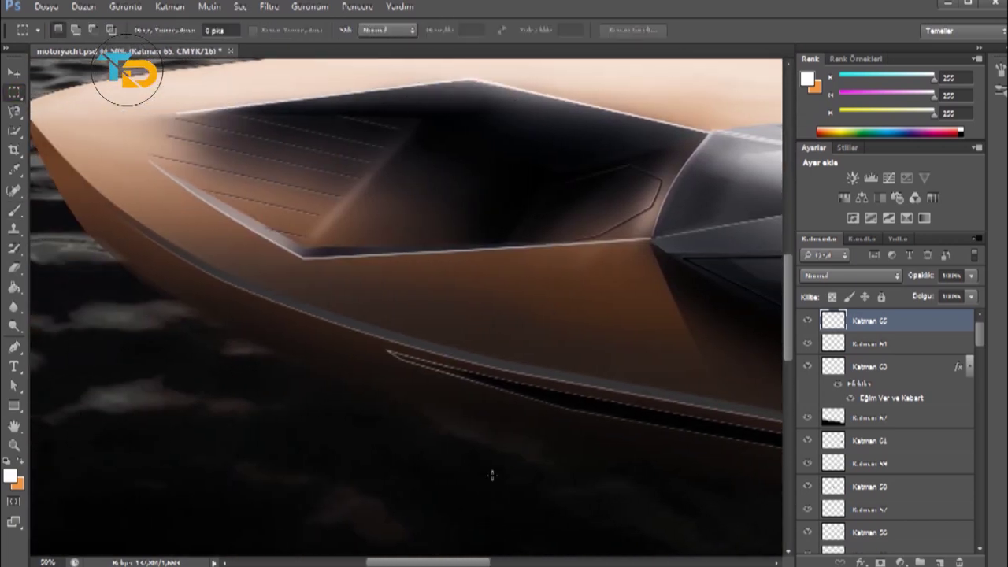
{"action": "left_click", "coordinate": [940, 561]}
{"action": "scroll", "coordinate": [394, 315], "scroll_direction": "left", "scroll_amount": 3}
{"action": "key", "text": "b"}
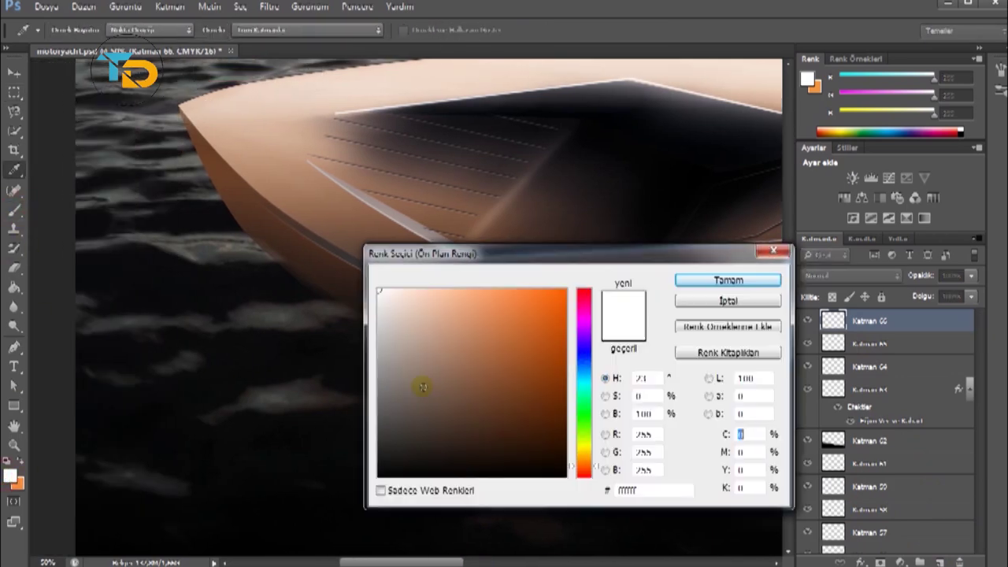
{"action": "left_click", "coordinate": [10, 475]}
{"action": "left_click", "coordinate": [382, 475]}
{"action": "left_click", "coordinate": [696, 280]}
{"action": "left_click_drag", "start_coordinate": [191, 112], "coordinate": [244, 182]}
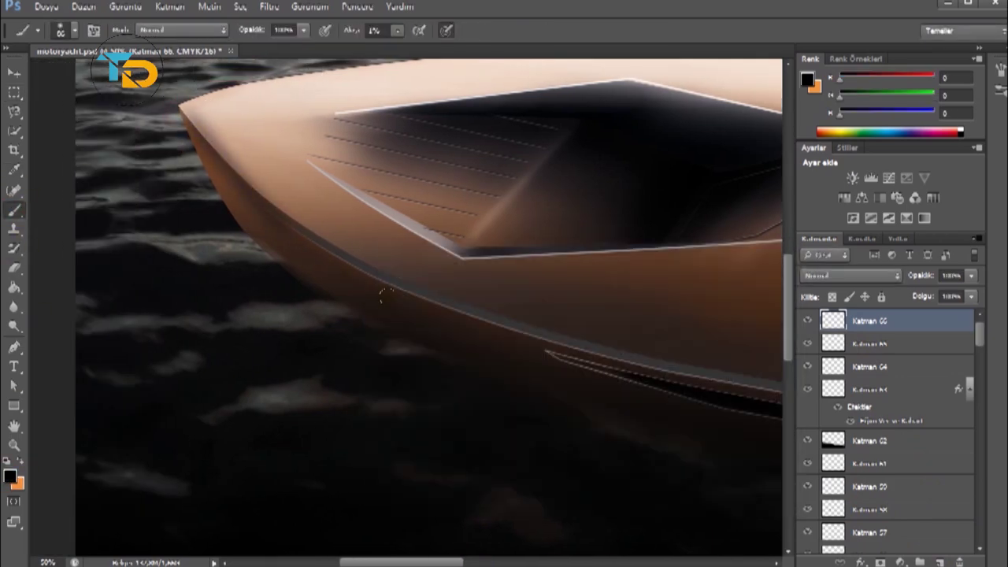
{"action": "left_click", "coordinate": [252, 184]}
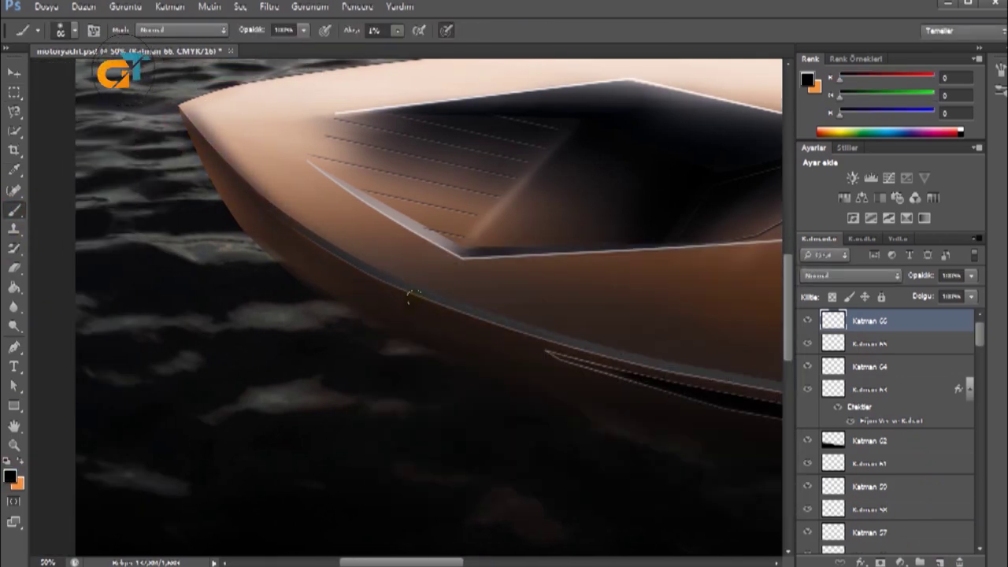
Partly erase the dark hull-edge shading.
{"action": "key", "text": "e"}
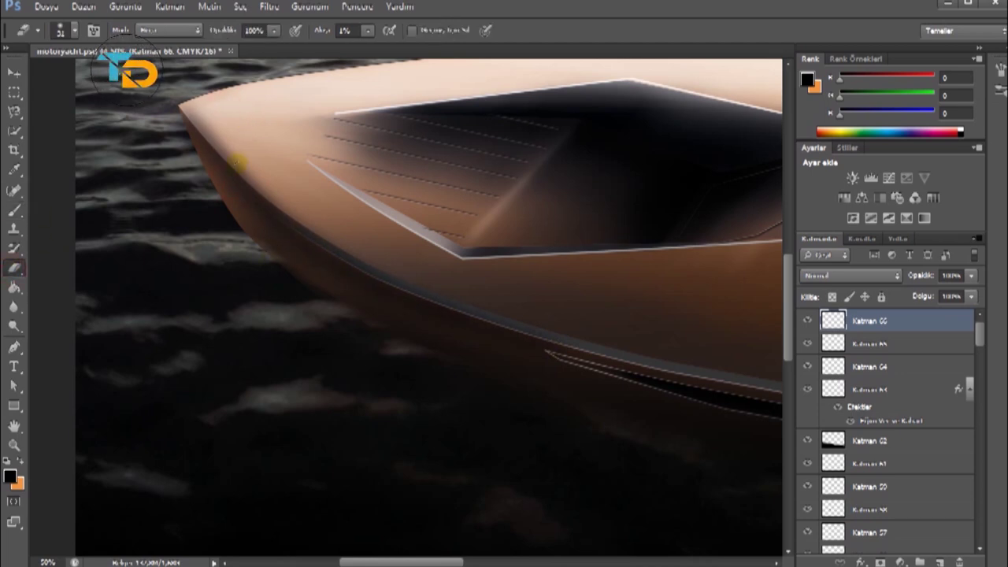
{"action": "left_click_drag", "start_coordinate": [367, 30], "coordinate": [373, 40]}
{"action": "left_click_drag", "start_coordinate": [225, 147], "coordinate": [258, 184]}
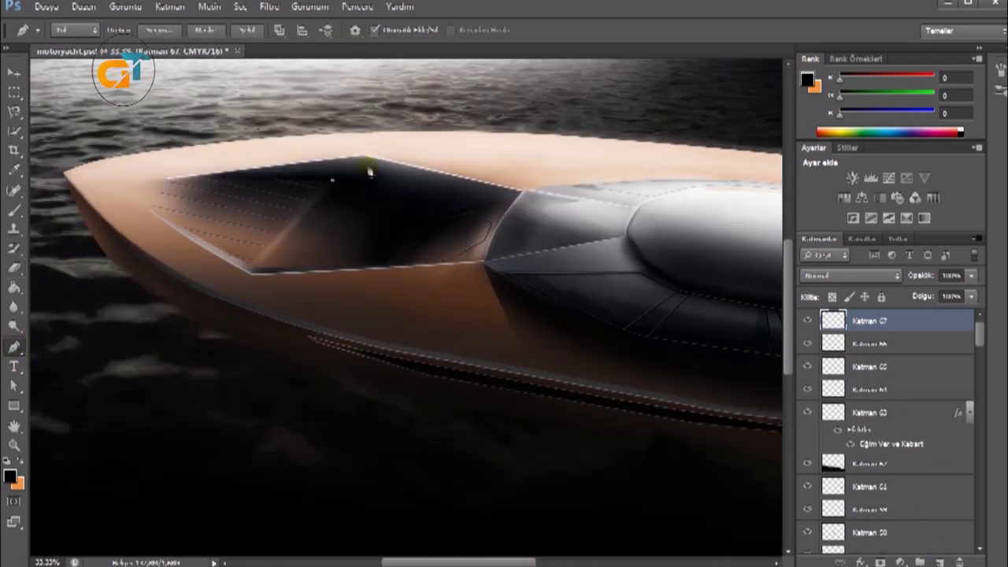
Trace the cockpit rim into a selection, brush it, and lower the layer opacity.
{"action": "key", "text": "ctrl+plus"}
{"action": "left_click", "coordinate": [404, 95]}
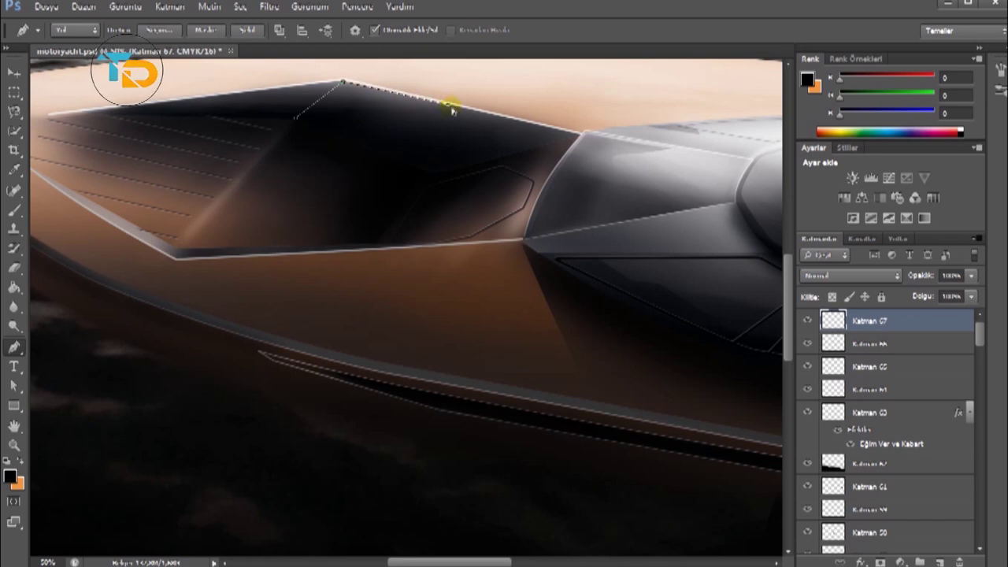
{"action": "right_click", "coordinate": [445, 192]}
{"action": "left_click", "coordinate": [480, 252]}
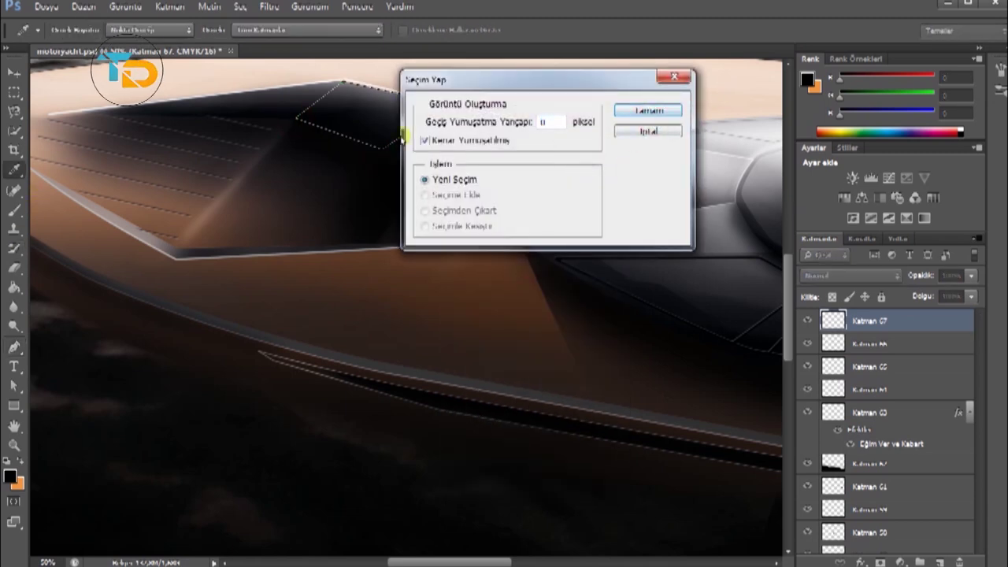
{"action": "key", "text": "Return"}
{"action": "key", "text": "b"}
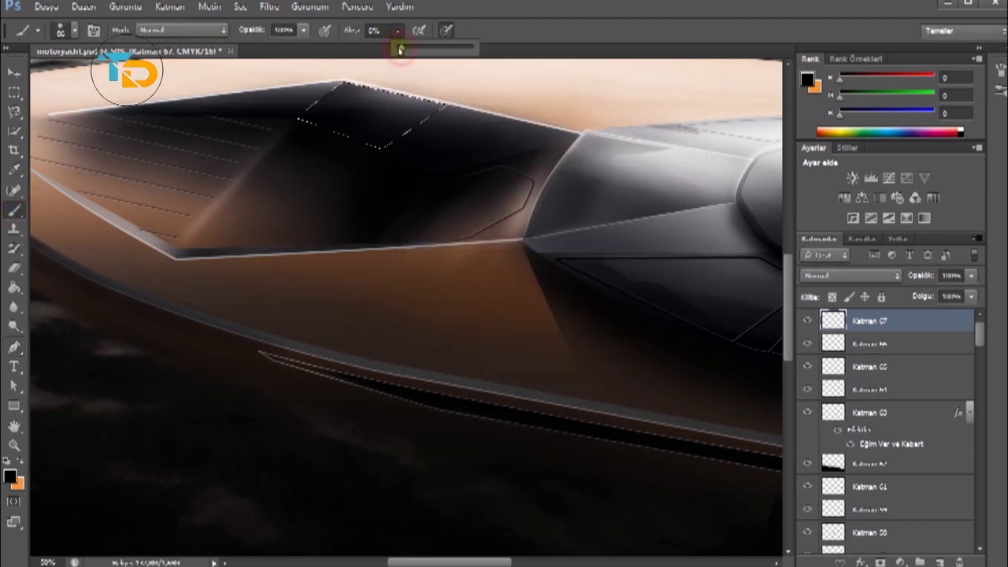
{"action": "key", "text": "m"}
{"action": "left_click", "coordinate": [115, 117]}
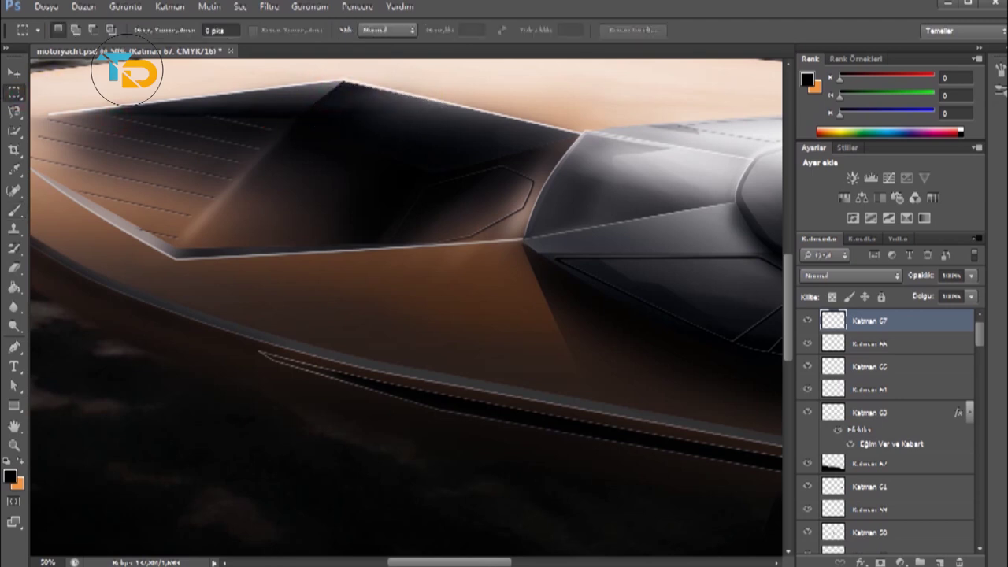
{"action": "key", "text": "ctrl+minus"}
{"action": "left_click", "coordinate": [971, 276]}
{"action": "left_click_drag", "start_coordinate": [945, 293], "coordinate": [927, 292]}
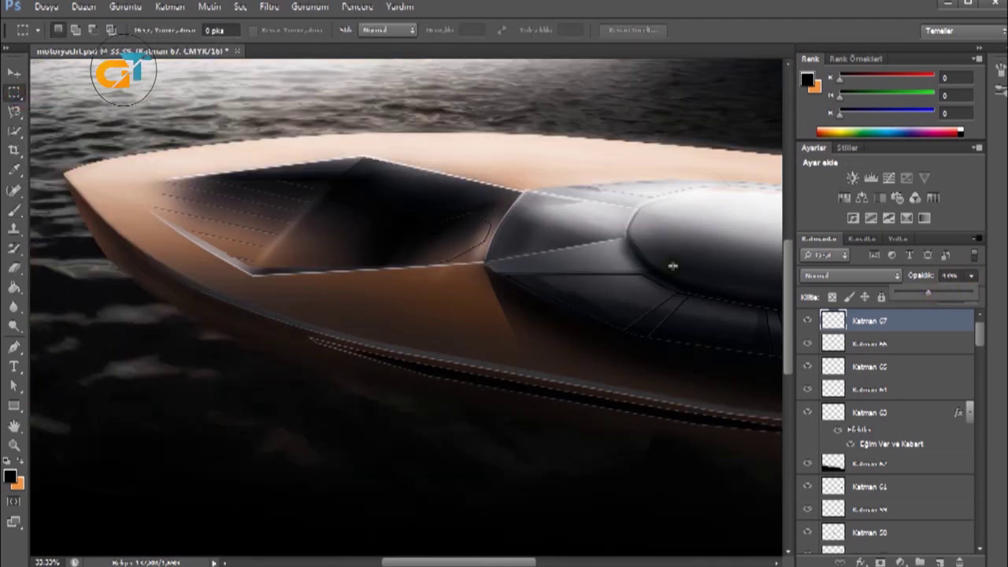
Shade a second cockpit-edge selection, then readjust the layer's opacity.
{"action": "key", "text": "p"}
{"action": "left_click", "coordinate": [248, 269]}
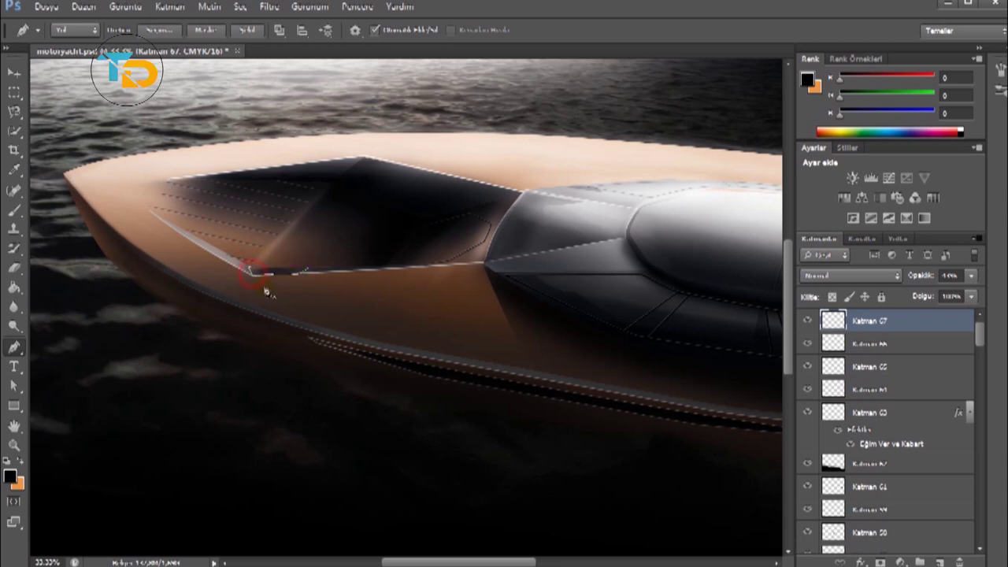
{"action": "right_click", "coordinate": [310, 226]}
{"action": "left_click", "coordinate": [630, 186]}
{"action": "key", "text": "Return"}
{"action": "key", "text": "b"}
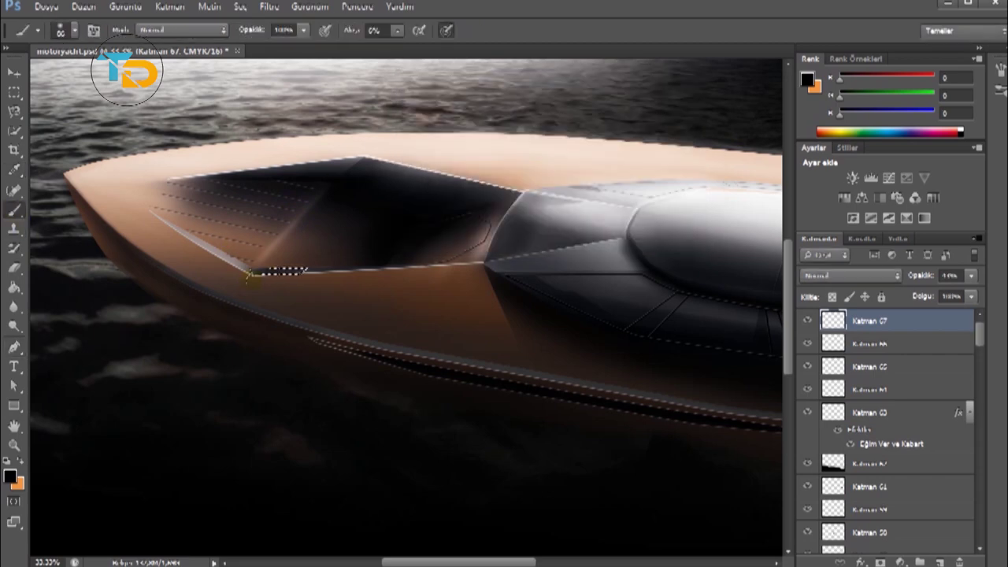
{"action": "key", "text": "e"}
{"action": "left_click", "coordinate": [971, 274]}
{"action": "left_click_drag", "start_coordinate": [937, 297], "coordinate": [906, 297]}
{"action": "key", "text": "ctrl+minus"}
{"action": "key", "text": "ctrl+minus"}
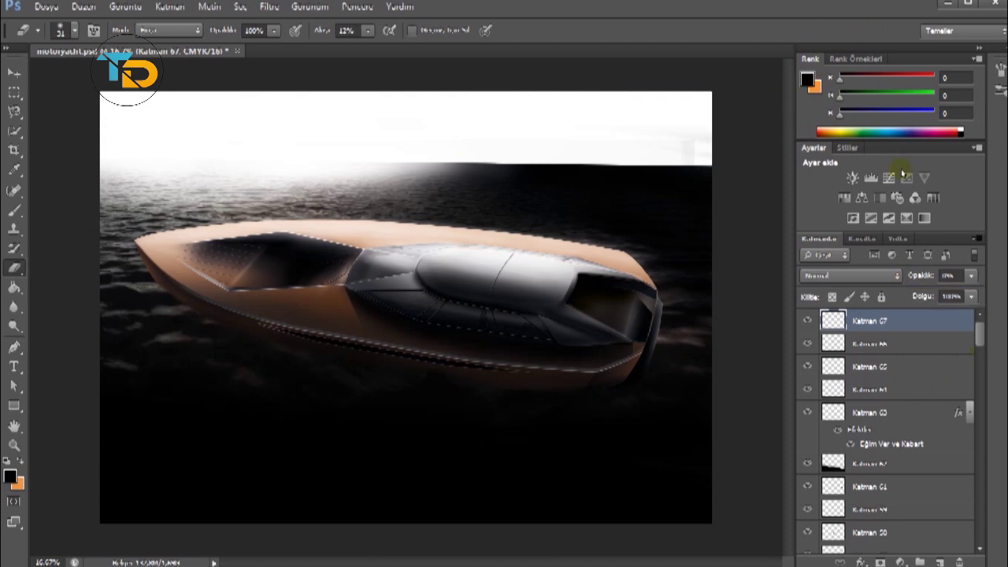
Add layer Katman 68 and start a Pen path from the bow tip along the hull side.
{"action": "left_click", "coordinate": [938, 557]}
{"action": "key", "text": "ctrl+plus"}
{"action": "left_click_drag", "start_coordinate": [477, 560], "coordinate": [441, 561]}
{"action": "key", "text": "p"}
{"action": "left_click", "coordinate": [46, 177]}
{"action": "left_click_drag", "start_coordinate": [135, 255], "coordinate": [117, 242]}
Trace a triangular Pen path on the hull side below the cockpit and make it a selection.
{"action": "key", "text": "Escape"}
{"action": "left_click", "coordinate": [277, 313]}
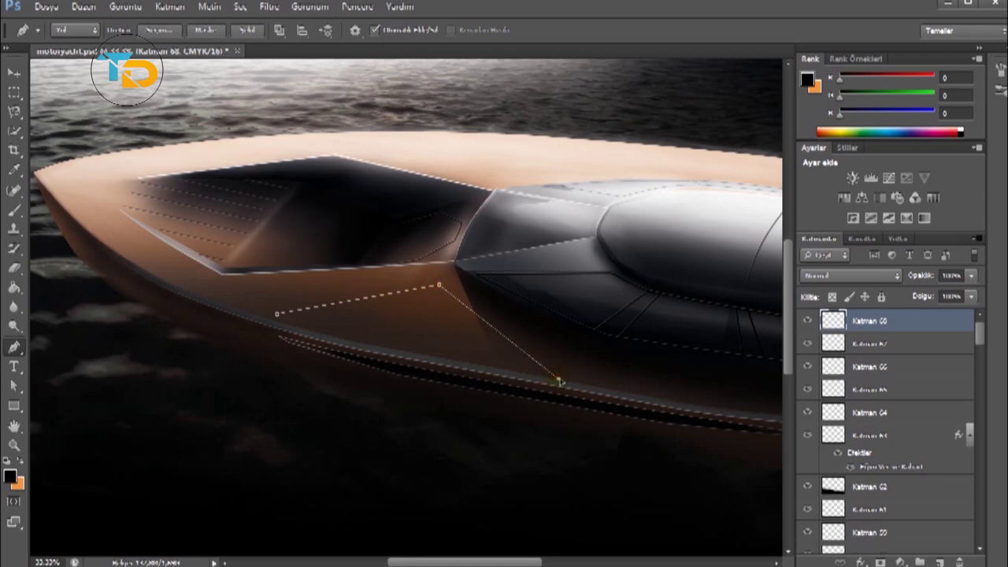
{"action": "left_click", "coordinate": [558, 381]}
{"action": "key", "text": "ctrl+minus"}
{"action": "key", "text": "ctrl+plus"}
{"action": "key", "text": "ctrl+plus"}
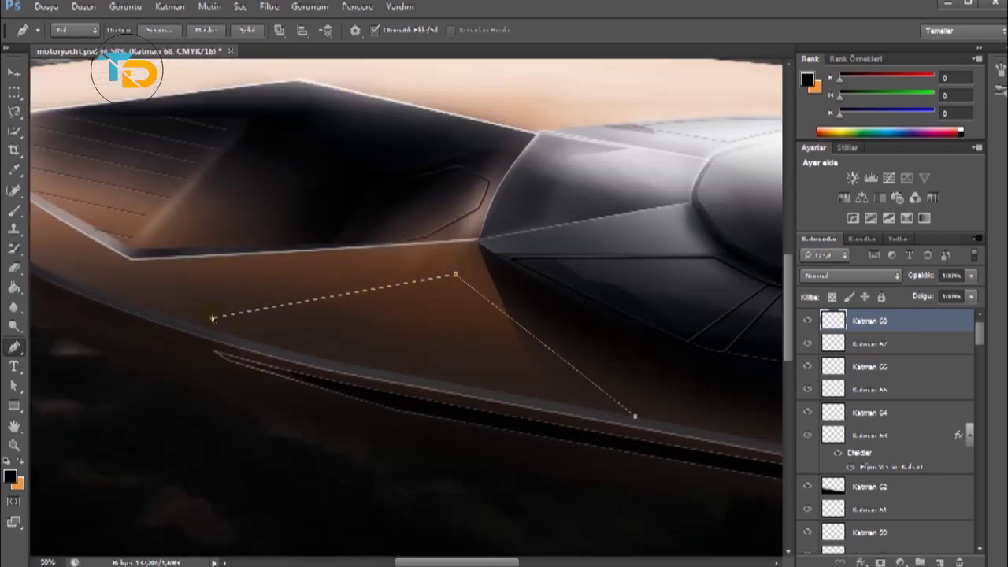
{"action": "left_click", "coordinate": [638, 405]}
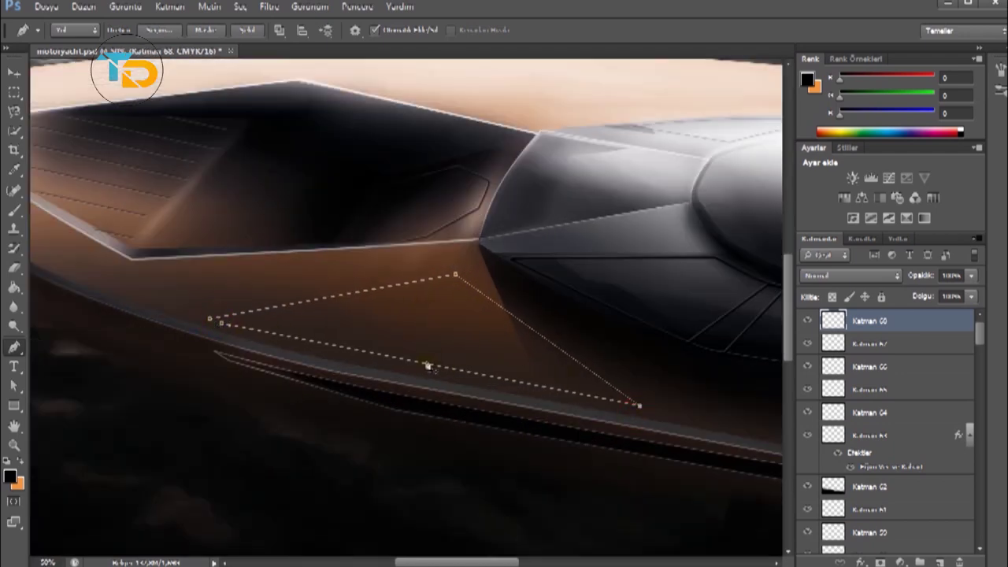
{"action": "left_click", "coordinate": [208, 319]}
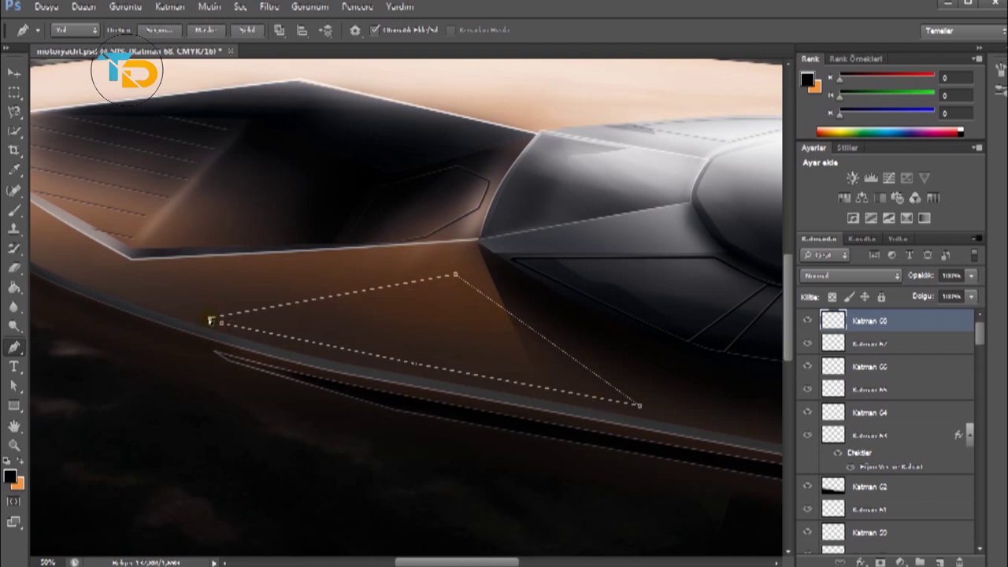
{"action": "right_click", "coordinate": [262, 384]}
{"action": "left_click", "coordinate": [267, 370]}
{"action": "key", "text": "Return"}
Softly brush light into the triangle selection with a low-flow Brush, then deselect.
{"action": "key", "text": "b"}
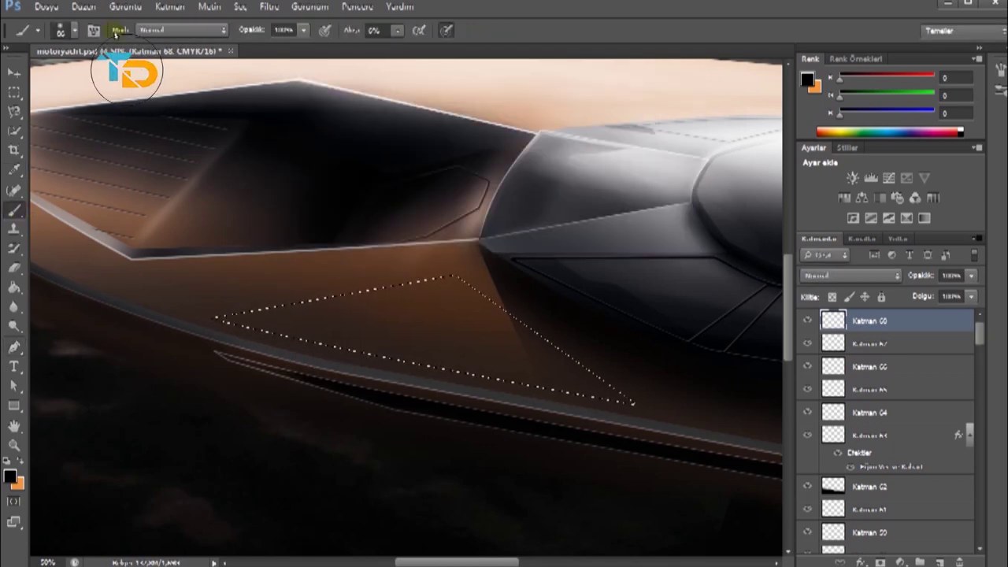
{"action": "right_click", "coordinate": [319, 140]}
{"action": "key", "text": "Return"}
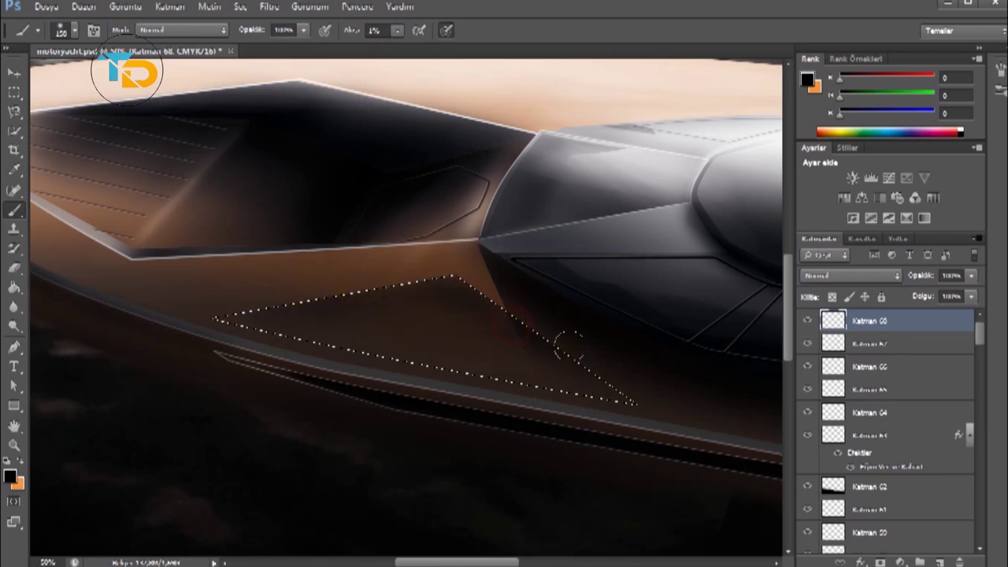
{"action": "left_click", "coordinate": [15, 91]}
{"action": "key", "text": "ctrl+d"}
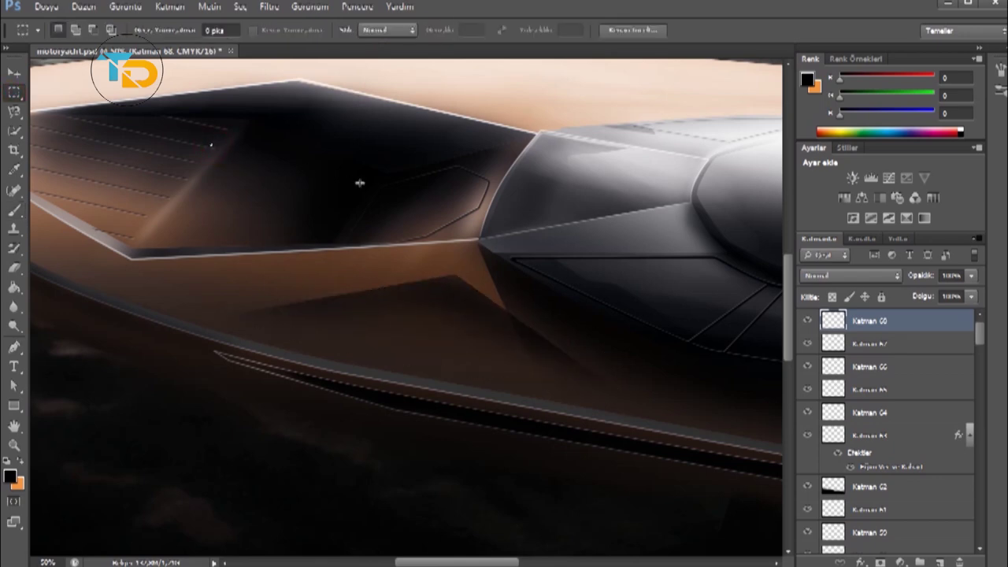
Trace another path beside the cockpit and convert it to a selection with no feather.
{"action": "scroll", "coordinate": [334, 140], "scroll_direction": "left", "scroll_amount": 5}
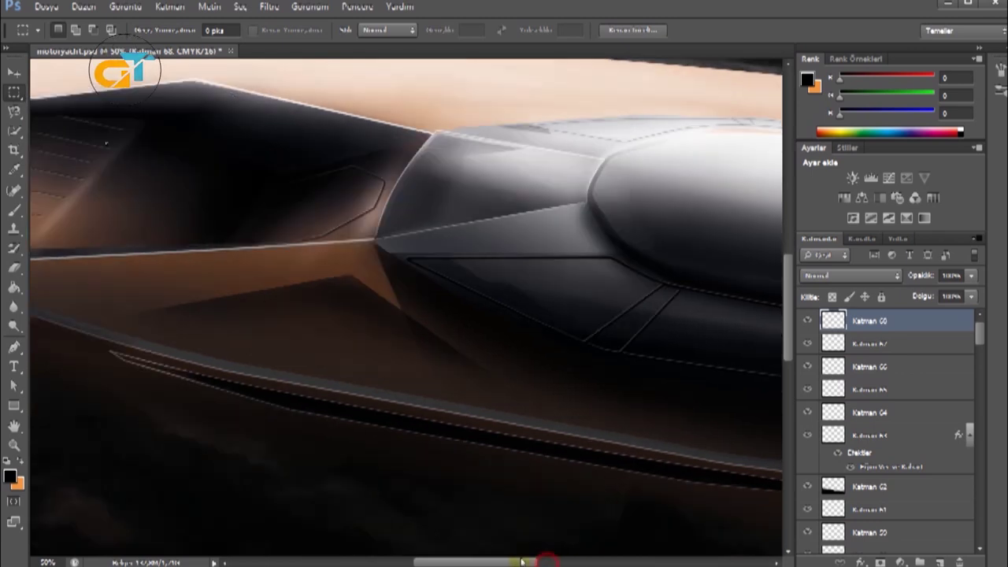
{"action": "key", "text": "p"}
{"action": "left_click", "coordinate": [236, 318]}
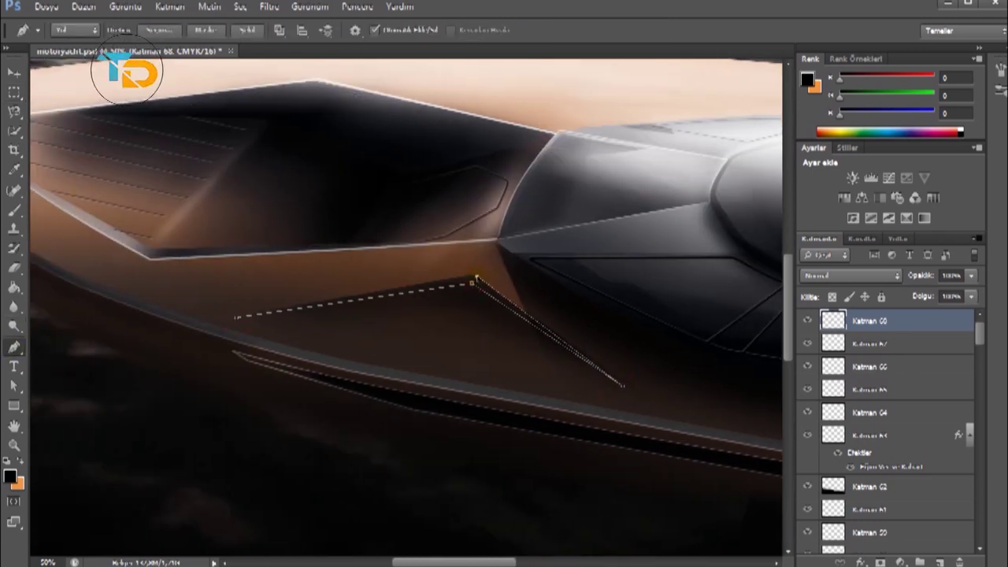
{"action": "right_click", "coordinate": [400, 180]}
{"action": "left_click", "coordinate": [472, 225]}
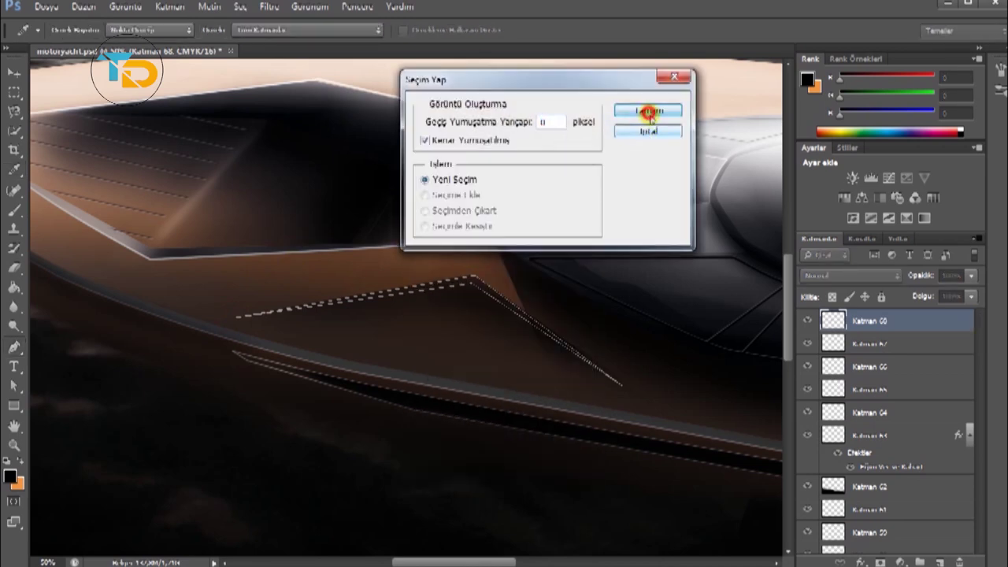
{"action": "left_click", "coordinate": [650, 106]}
{"action": "key", "text": "b"}
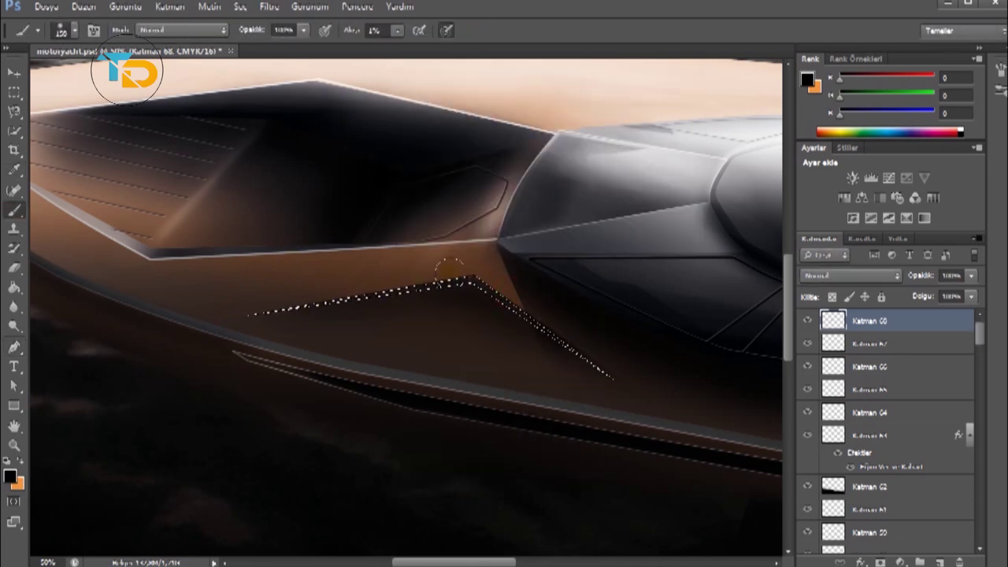
Clear the selection on the hull facet and reframe the view on the hull side.
{"action": "key", "text": "m"}
{"action": "left_click", "coordinate": [130, 163]}
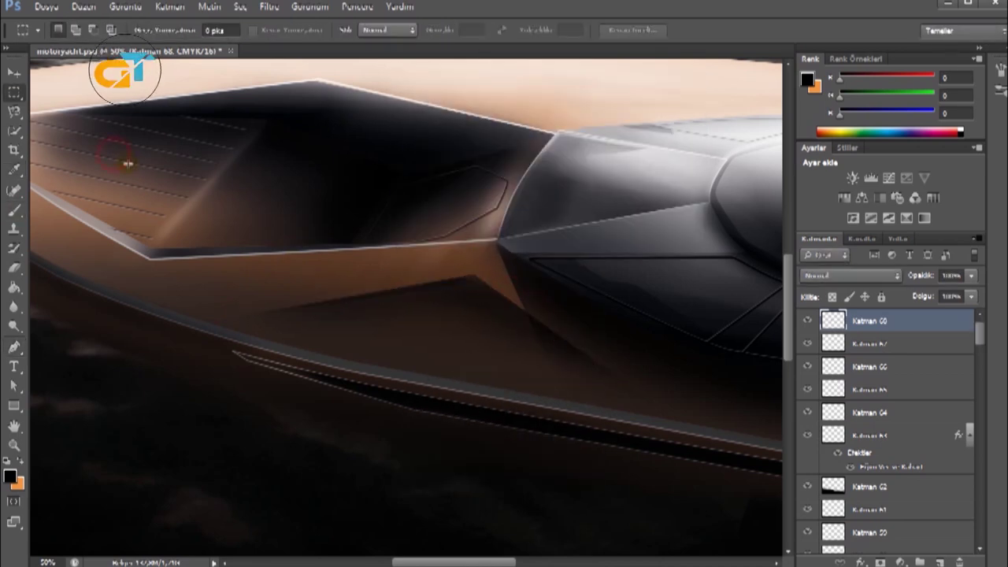
{"action": "key", "text": "ctrl+minus"}
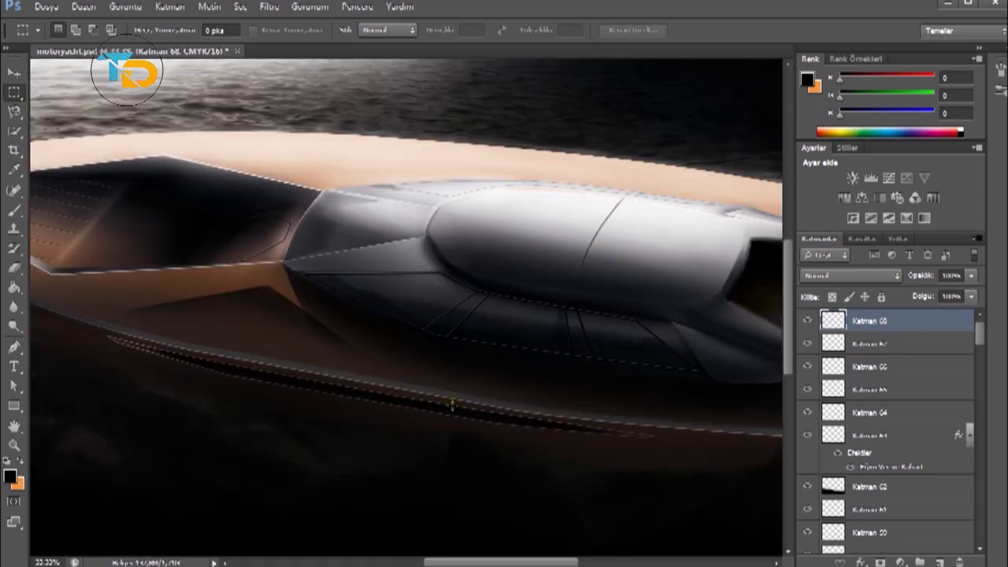
{"action": "key", "text": "ctrl+plus"}
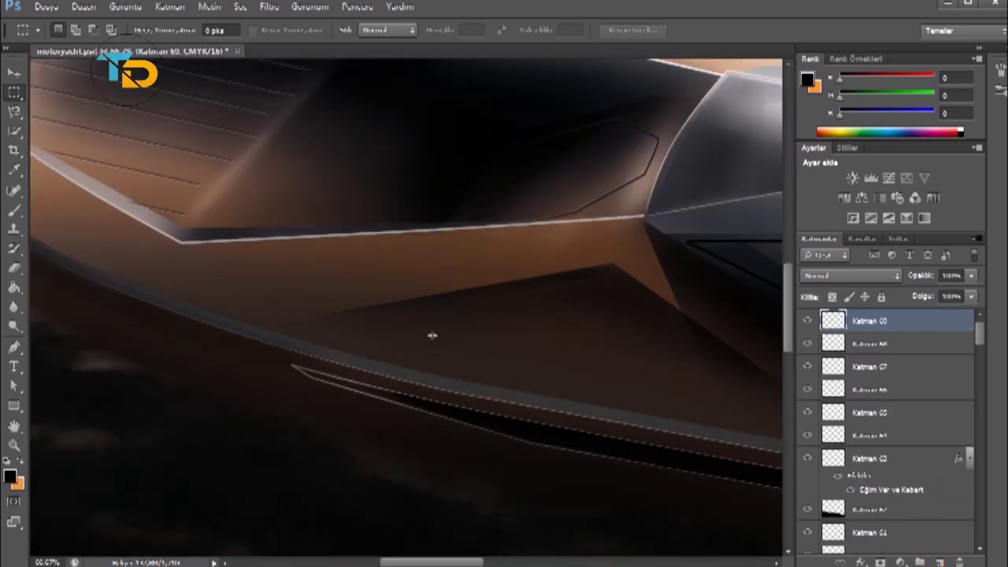
Start a Pen path on the hull facet while framing the deck area.
{"action": "key", "text": "p"}
{"action": "left_click", "coordinate": [347, 329]}
{"action": "left_click", "coordinate": [592, 296]}
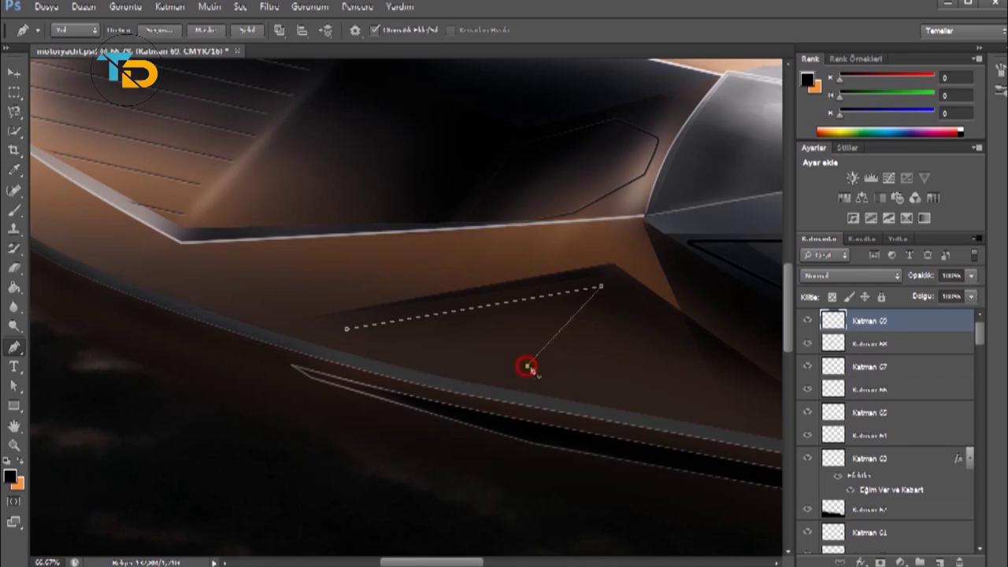
{"action": "scroll", "coordinate": [345, 330], "scroll_direction": "down", "scroll_amount": 1}
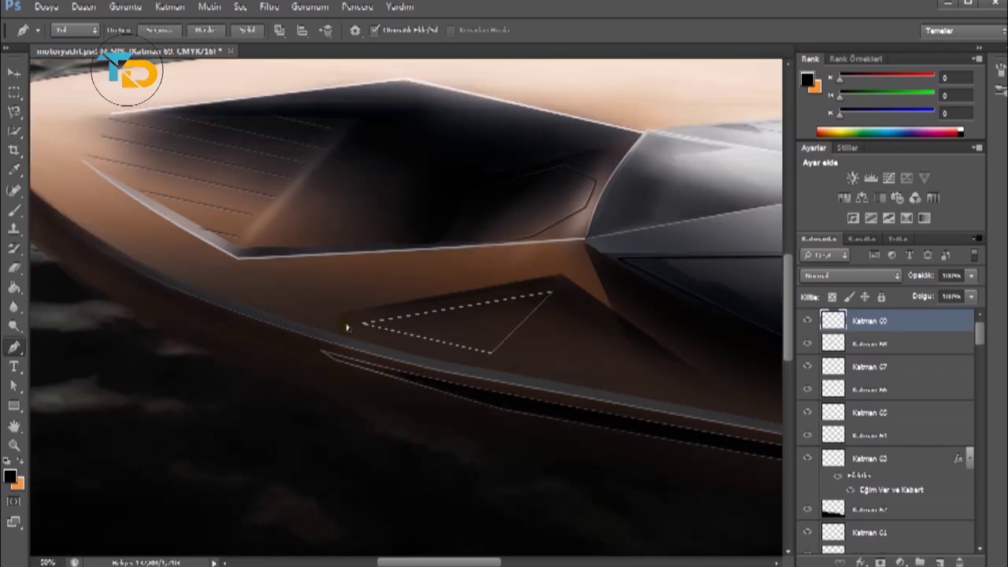
{"action": "scroll", "coordinate": [345, 330], "scroll_direction": "down", "scroll_amount": 3}
{"action": "scroll", "coordinate": [346, 331], "scroll_direction": "up", "scroll_amount": 2}
{"action": "scroll", "coordinate": [347, 329], "scroll_direction": "down", "scroll_amount": 2}
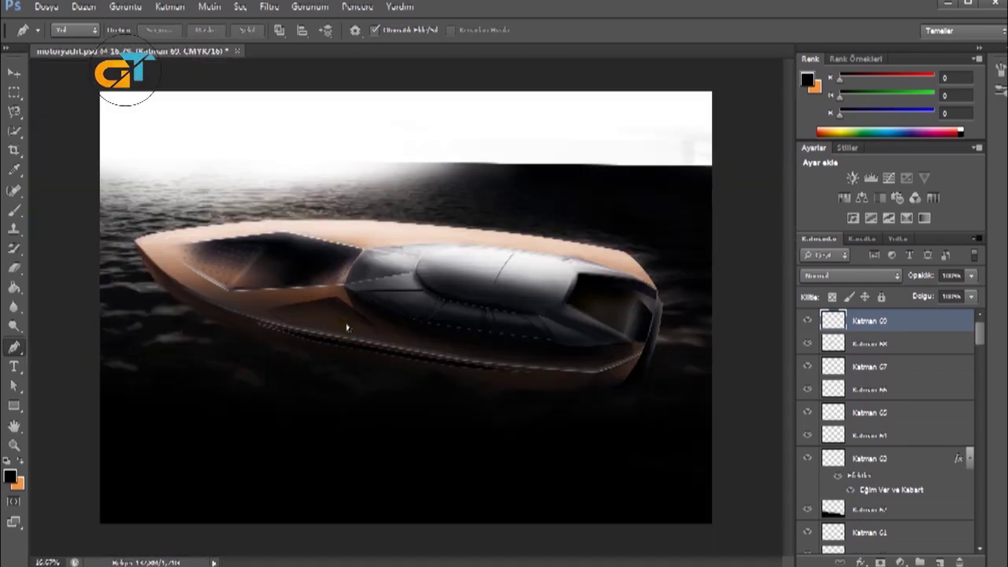
{"action": "scroll", "coordinate": [348, 330], "scroll_direction": "up", "scroll_amount": 2}
Trace and reshape a wedge-shaped path along the peach deck edge beside the cockpit.
{"action": "left_click", "coordinate": [315, 183]}
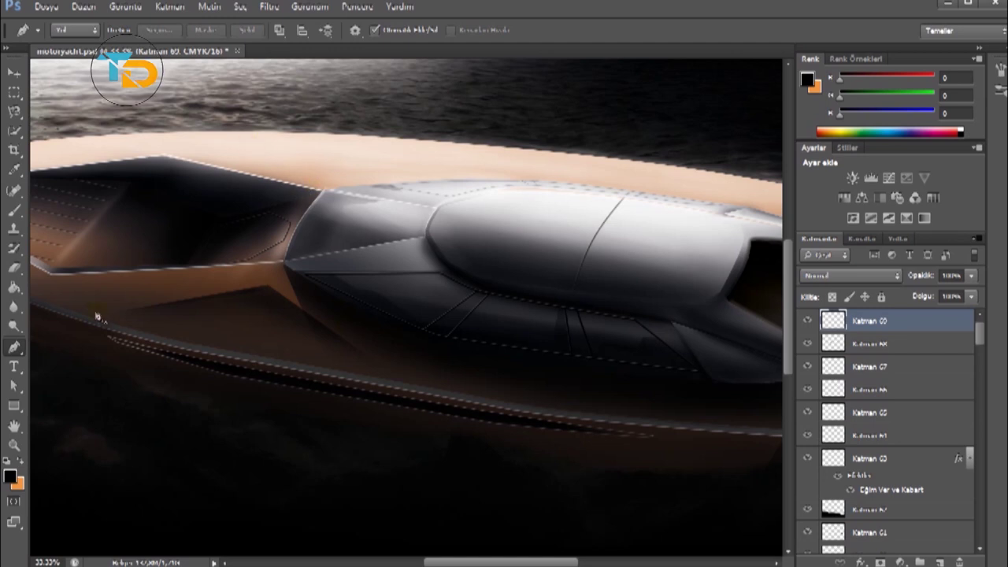
{"action": "left_click", "coordinate": [328, 183]}
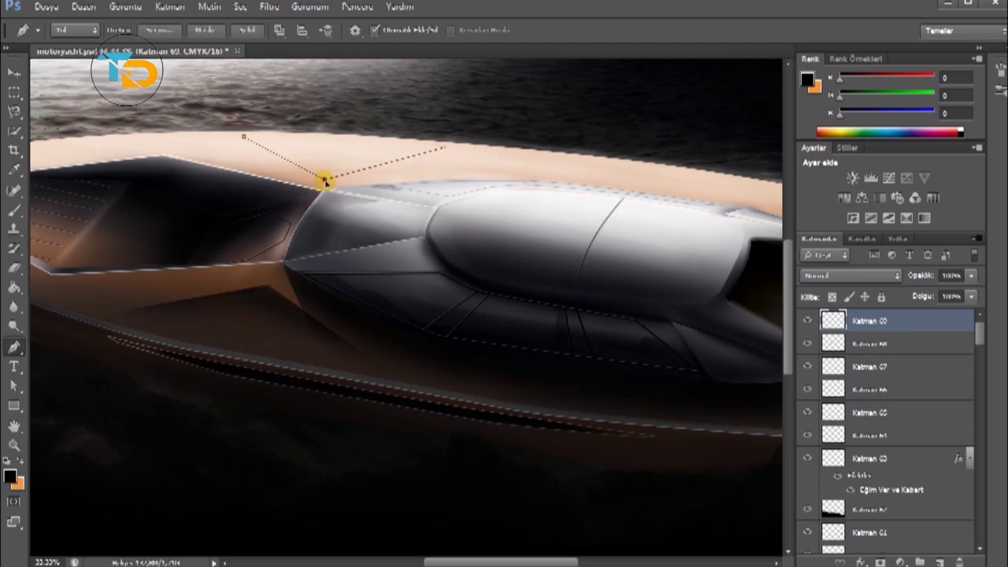
{"action": "left_click_drag", "start_coordinate": [319, 193], "coordinate": [328, 173]}
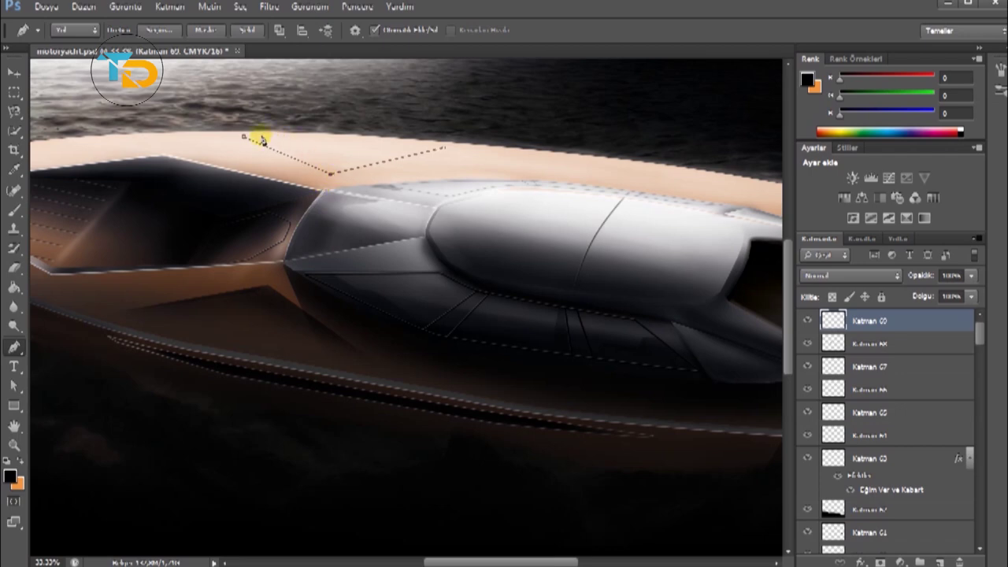
{"action": "scroll", "coordinate": [270, 140], "scroll_direction": "up", "scroll_amount": 1}
{"action": "scroll", "coordinate": [279, 141], "scroll_direction": "up", "scroll_amount": 3}
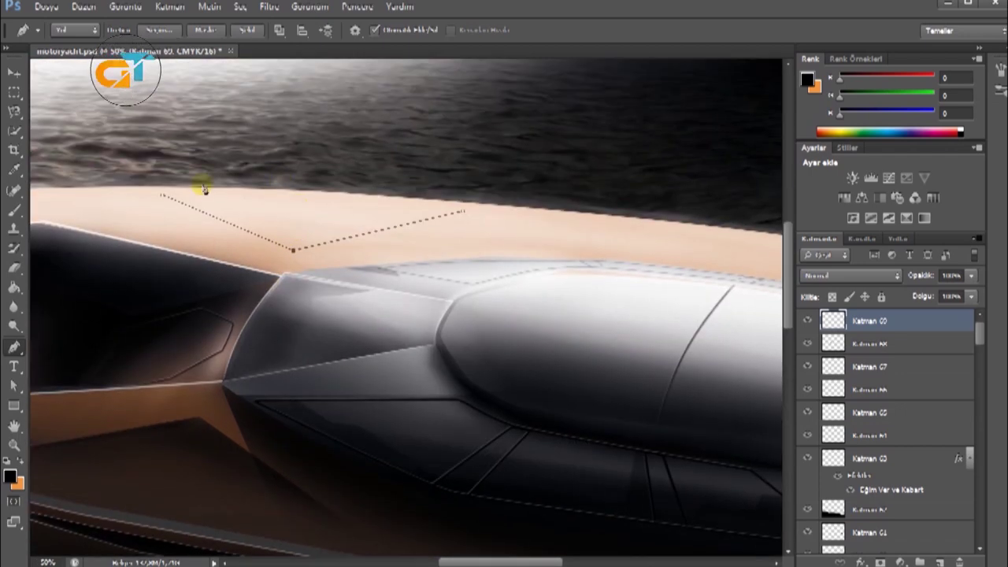
{"action": "left_click_drag", "start_coordinate": [178, 194], "coordinate": [425, 204]}
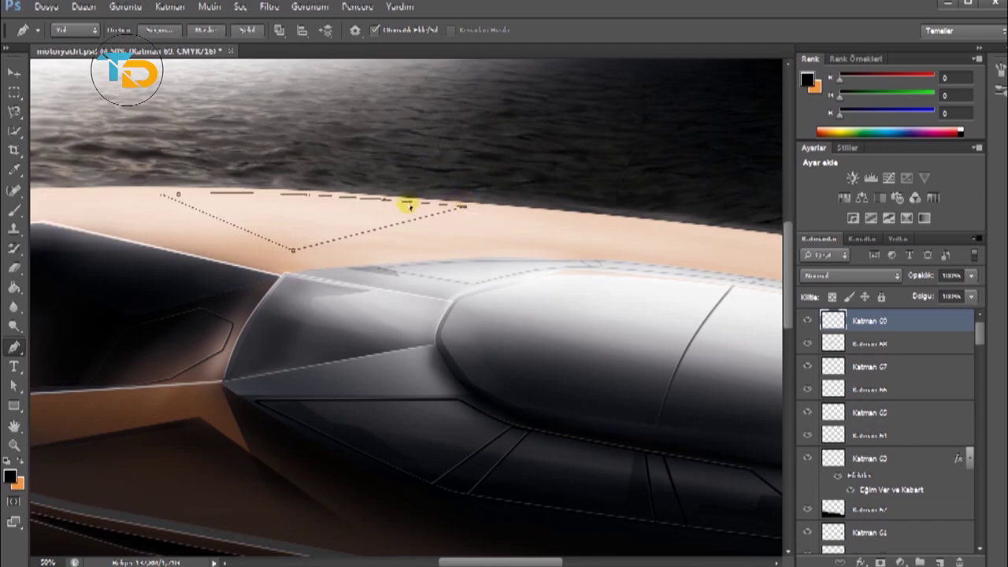
{"action": "scroll", "coordinate": [474, 212], "scroll_direction": "down", "scroll_amount": 2}
{"action": "scroll", "coordinate": [472, 213], "scroll_direction": "up", "scroll_amount": 1}
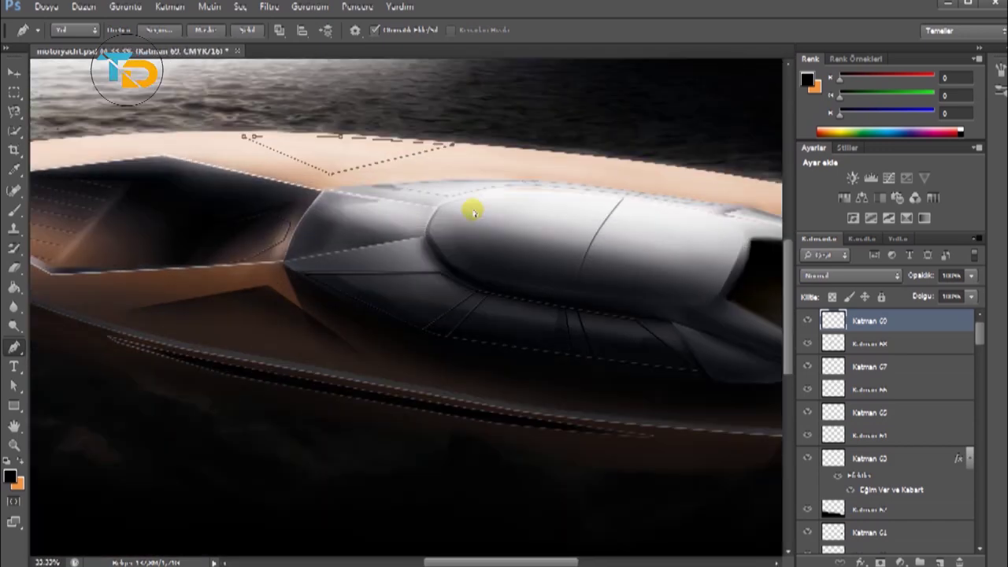
{"action": "left_click_drag", "start_coordinate": [333, 167], "coordinate": [344, 166]}
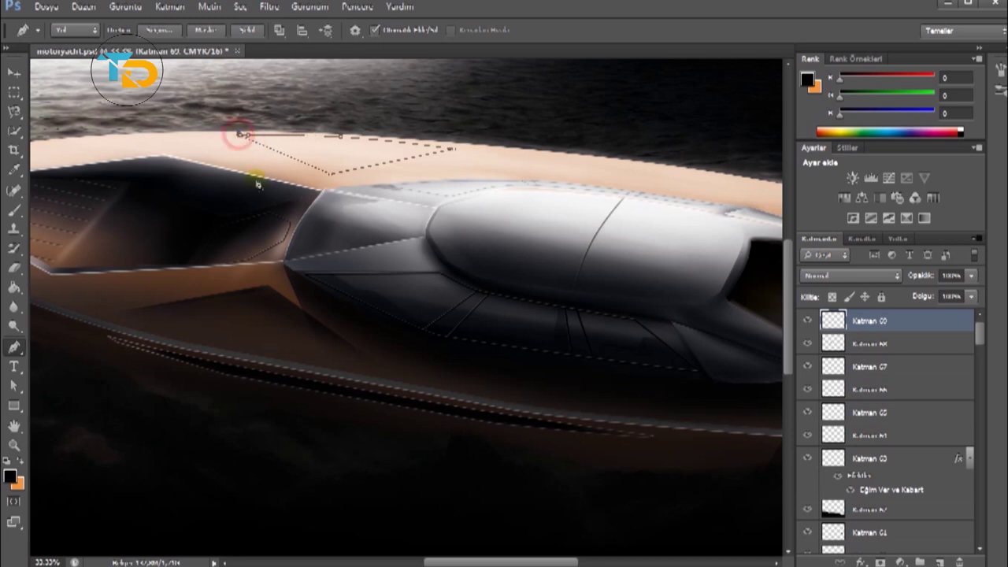
Turn the deck path into a 0 px selection, faintly paint it, and deselect.
{"action": "right_click", "coordinate": [378, 124]}
{"action": "left_click", "coordinate": [428, 198]}
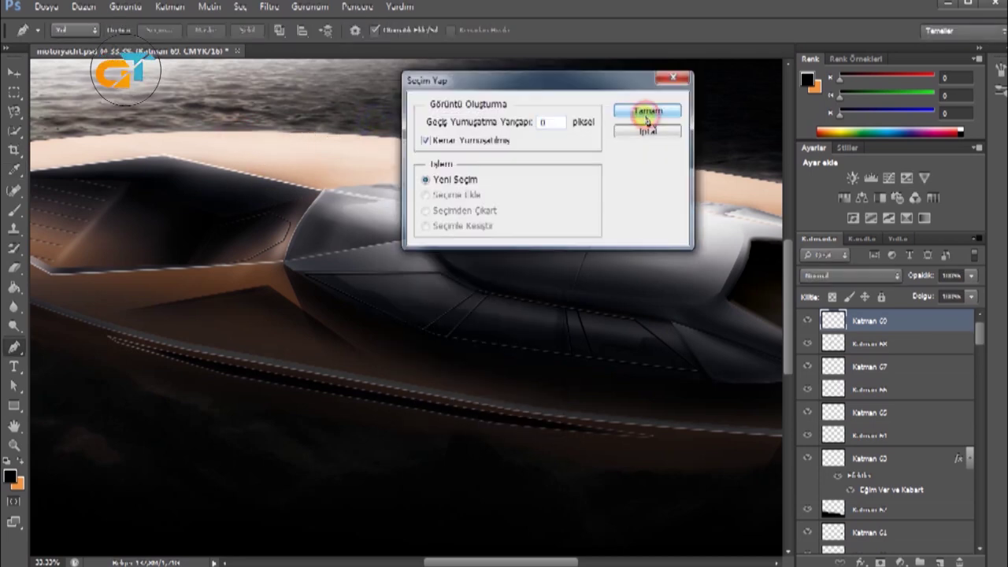
{"action": "left_click", "coordinate": [646, 113]}
{"action": "key", "text": "b"}
{"action": "left_click_drag", "start_coordinate": [259, 160], "coordinate": [314, 170]}
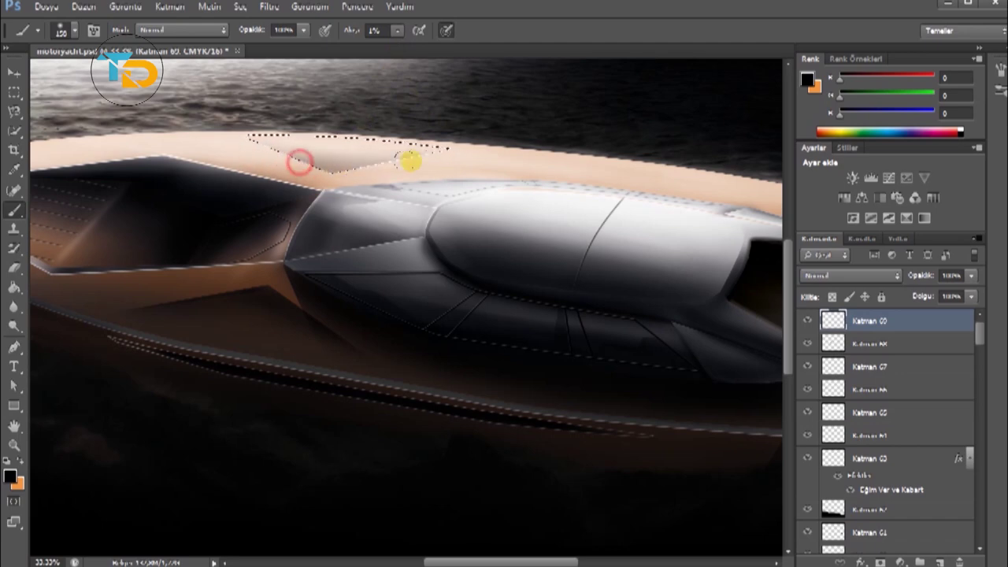
{"action": "key", "text": "m"}
Reframe the boat and add a new empty layer, Katman 70.
{"action": "key", "text": "ctrl+minus"}
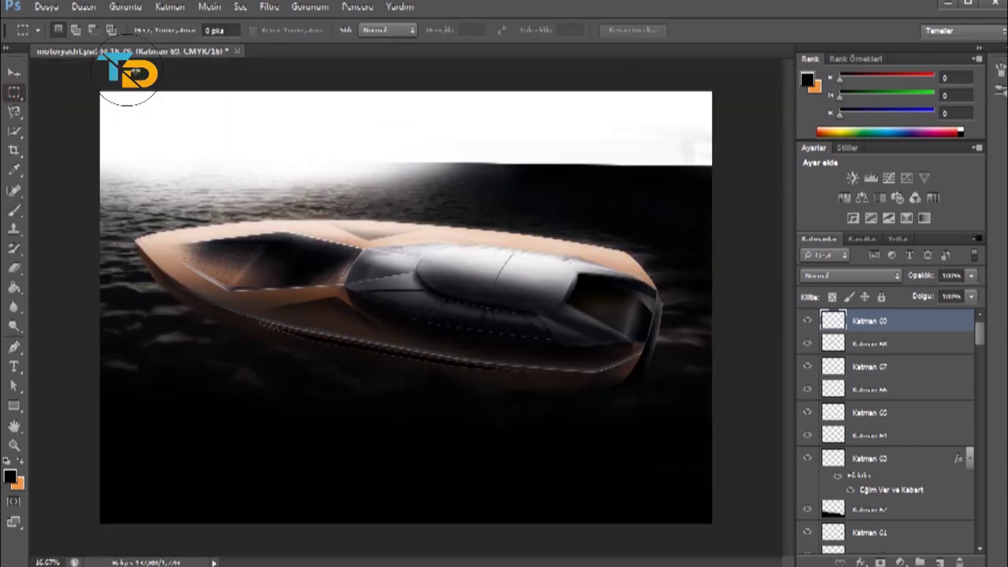
{"action": "key", "text": "ctrl+plus"}
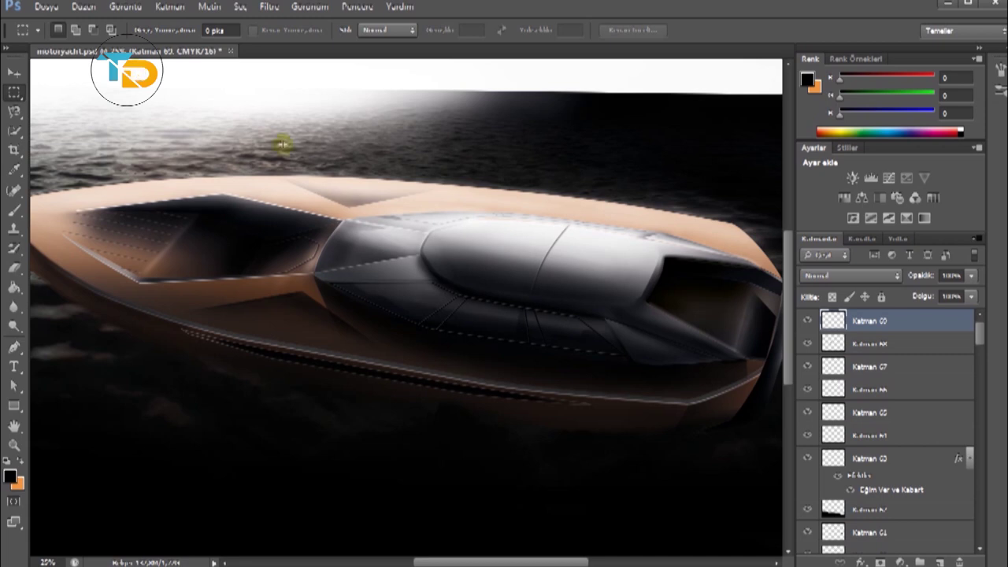
{"action": "key", "text": "ctrl+shift+alt+n"}
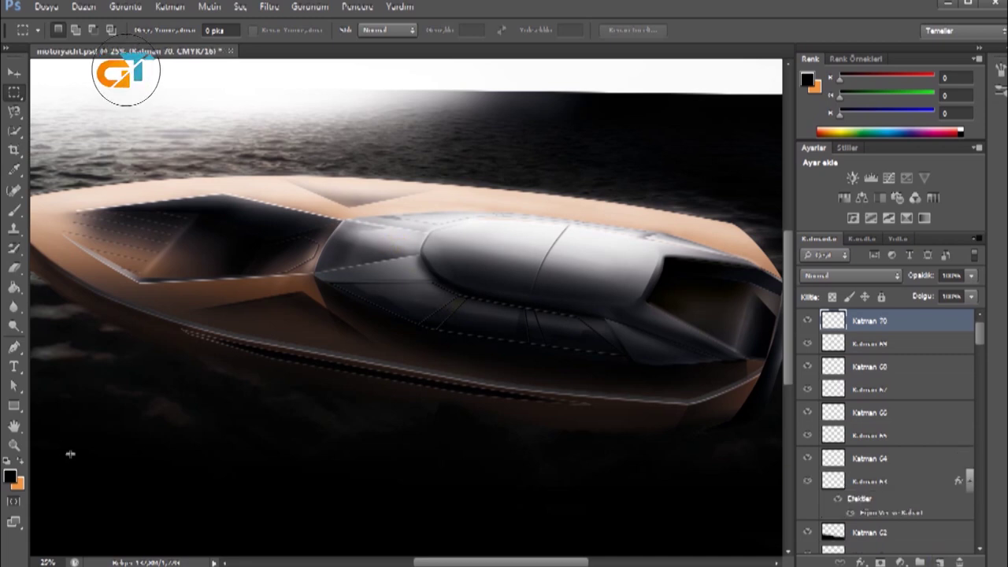
Set the foreground colour to near-white and the Brush flow to 20%.
{"action": "key", "text": "p"}
{"action": "key", "text": "ctrl+plus"}
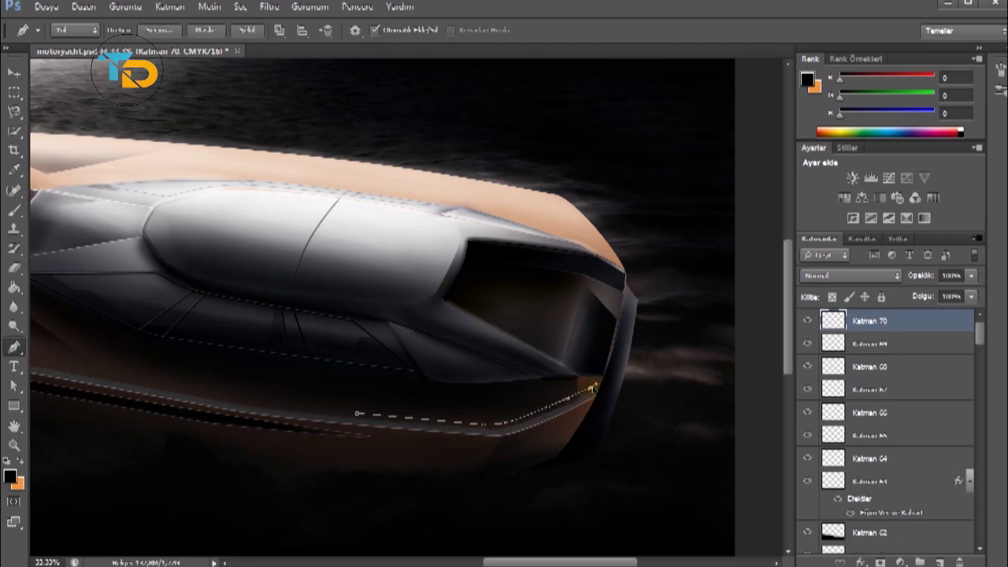
{"action": "left_click", "coordinate": [10, 477]}
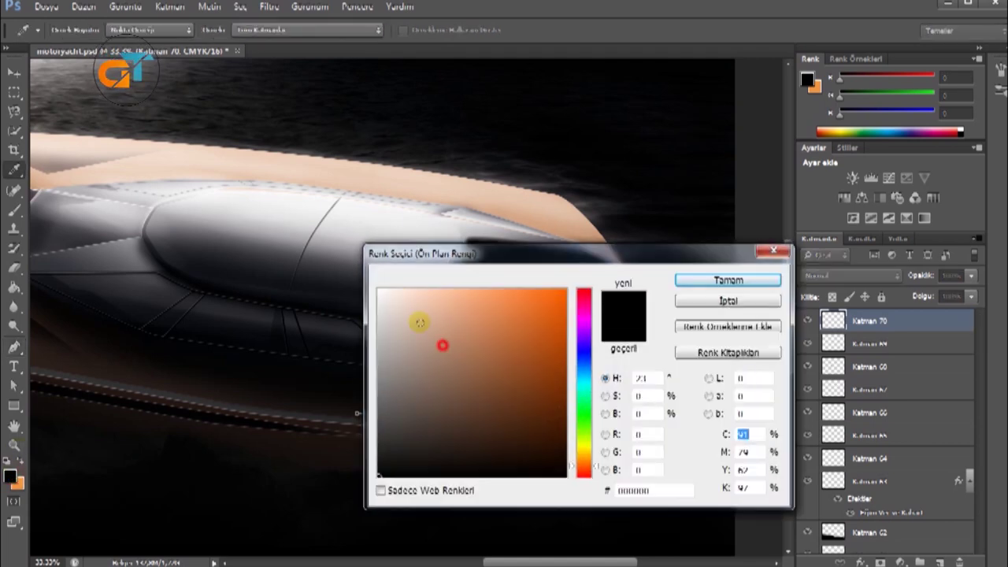
{"action": "left_click", "coordinate": [728, 280]}
{"action": "key", "text": "b"}
{"action": "left_click", "coordinate": [67, 30]}
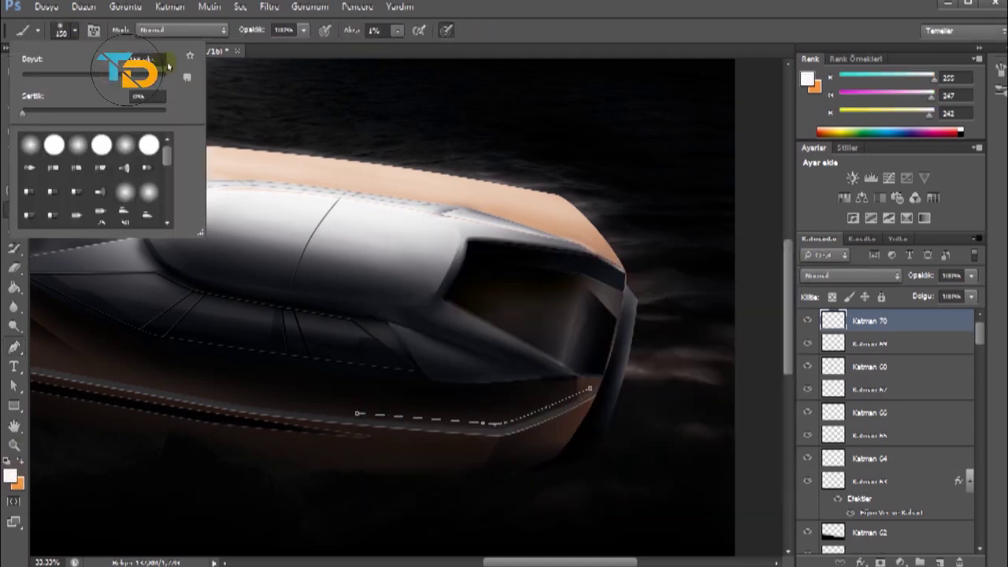
{"action": "double_click", "coordinate": [150, 143]}
{"action": "left_click_drag", "start_coordinate": [397, 30], "coordinate": [420, 49]}
Stroke the lower hull path at the bow with the white brush.
{"action": "key", "text": "p"}
{"action": "right_click", "coordinate": [387, 355]}
{"action": "left_click", "coordinate": [441, 440]}
{"action": "left_click", "coordinate": [656, 122]}
Give the strip an orange Outer Glow (Screen, 75% opacity) and tune its size.
{"action": "double_click", "coordinate": [841, 319]}
{"action": "left_click", "coordinate": [555, 418]}
{"action": "left_click", "coordinate": [713, 298]}
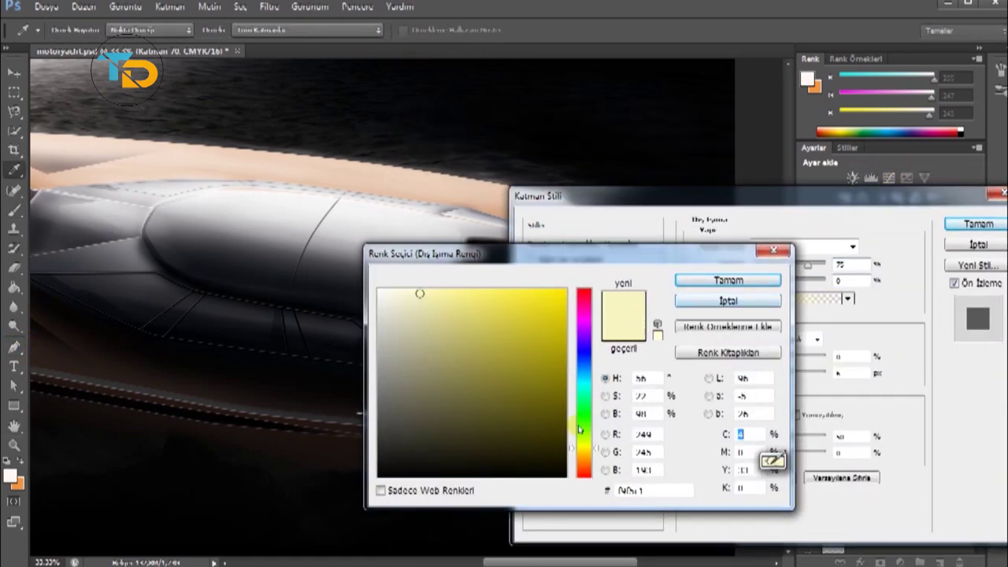
{"action": "left_click", "coordinate": [129, 243]}
{"action": "left_click", "coordinate": [504, 331]}
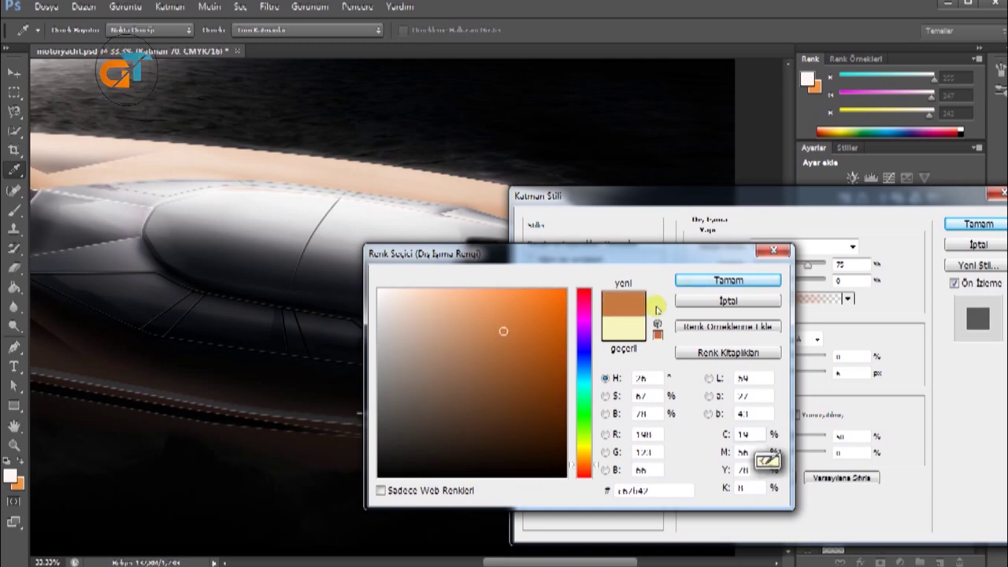
{"action": "left_click", "coordinate": [728, 280]}
{"action": "mouse_move", "coordinate": [757, 372]}
{"action": "left_mouse_down"}
{"action": "mouse_move", "coordinate": [785, 372]}
{"action": "mouse_move", "coordinate": [759, 356]}
{"action": "left_mouse_up"}
{"action": "left_click_drag", "start_coordinate": [776, 197], "coordinate": [918, 206]}
{"action": "mouse_move", "coordinate": [928, 382]}
{"action": "left_mouse_down"}
{"action": "mouse_move", "coordinate": [889, 370]}
{"action": "mouse_move", "coordinate": [898, 367]}
{"action": "left_mouse_up"}
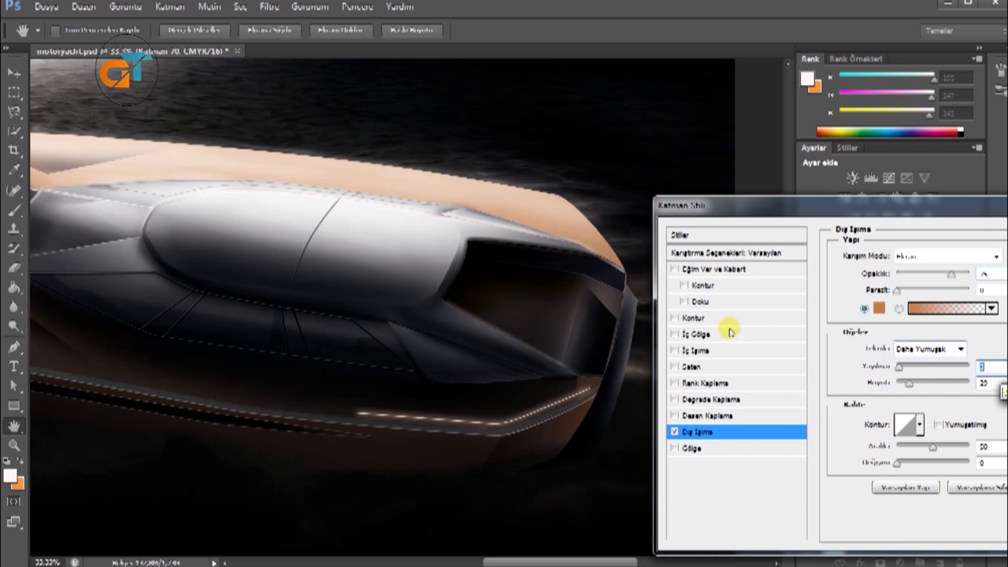
{"action": "left_click_drag", "start_coordinate": [910, 383], "coordinate": [907, 385]}
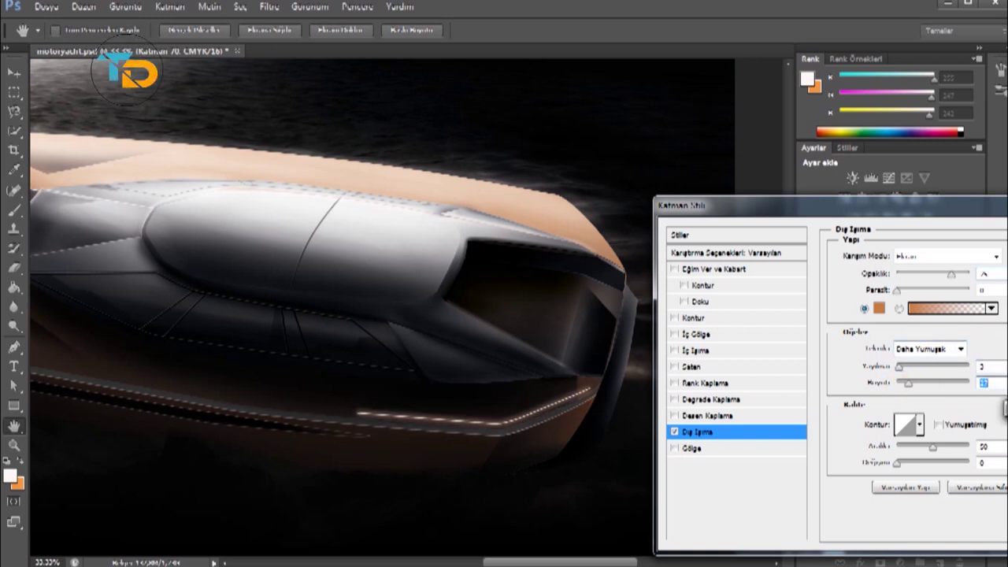
{"action": "key", "text": "Return"}
{"action": "key", "text": "p"}
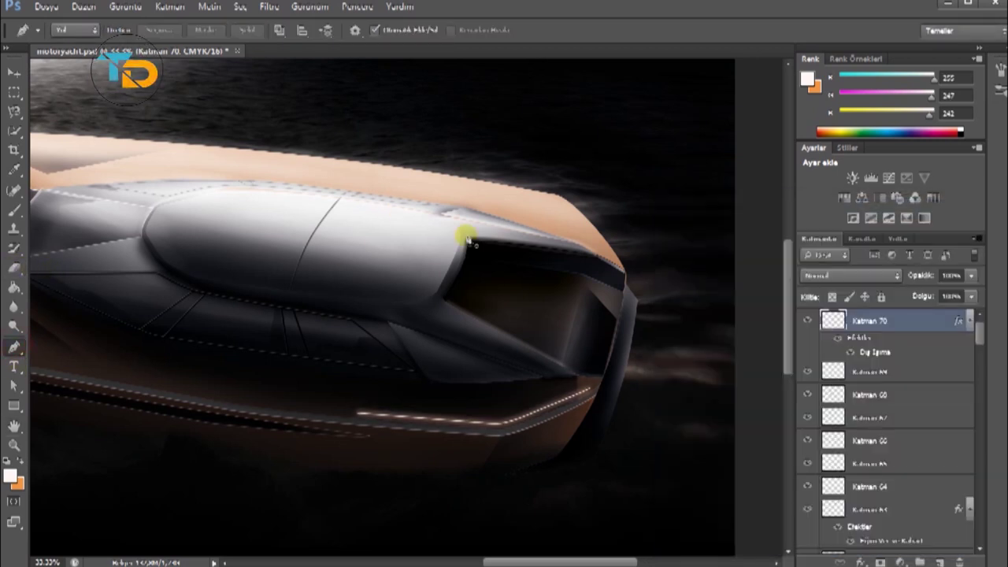
Trace a path along the bow's top hull edge and fill it from the path menu.
{"action": "left_click", "coordinate": [444, 178]}
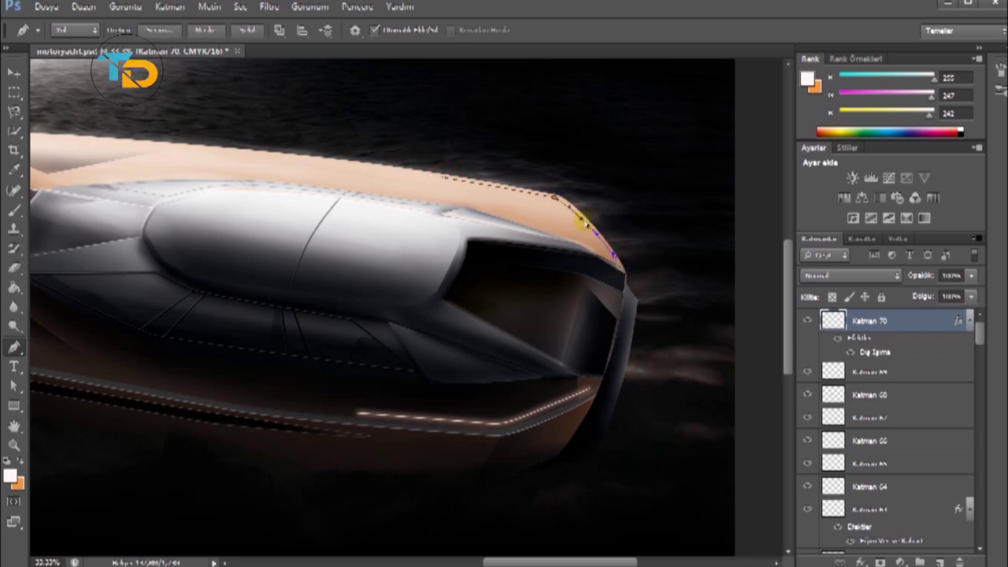
{"action": "left_click", "coordinate": [553, 199]}
{"action": "right_click", "coordinate": [534, 178]}
{"action": "left_click", "coordinate": [607, 281]}
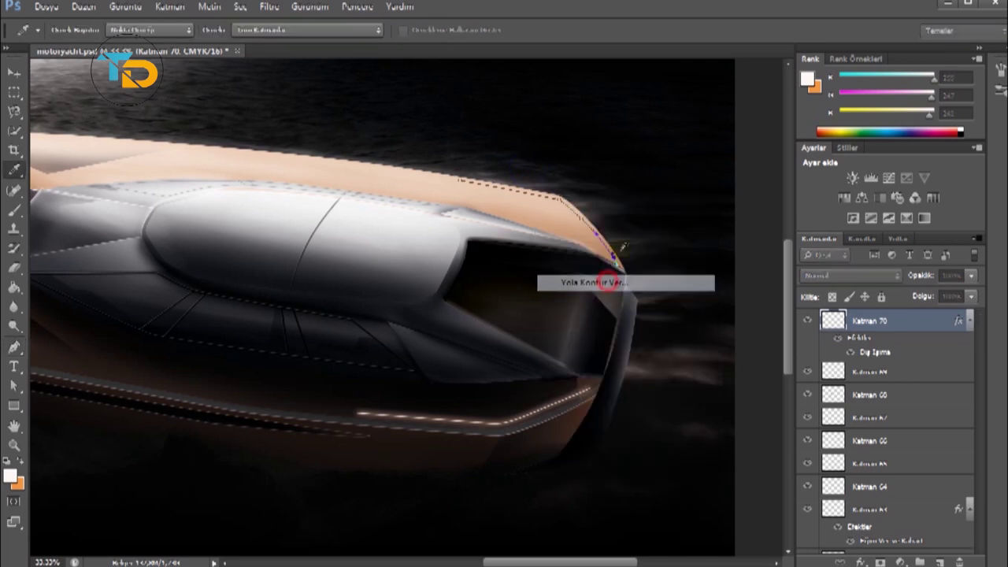
{"action": "right_click", "coordinate": [634, 132]}
{"action": "left_click", "coordinate": [668, 168]}
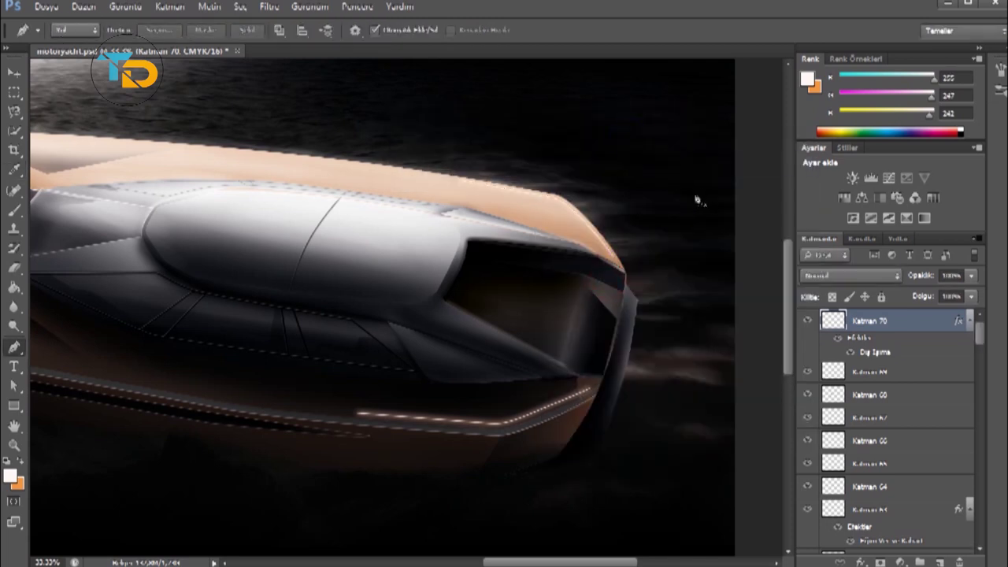
Erase gaps in the hull glow strip with a soft Eraser brush, then zoom out.
{"action": "key", "text": "e"}
{"action": "left_click", "coordinate": [74, 30]}
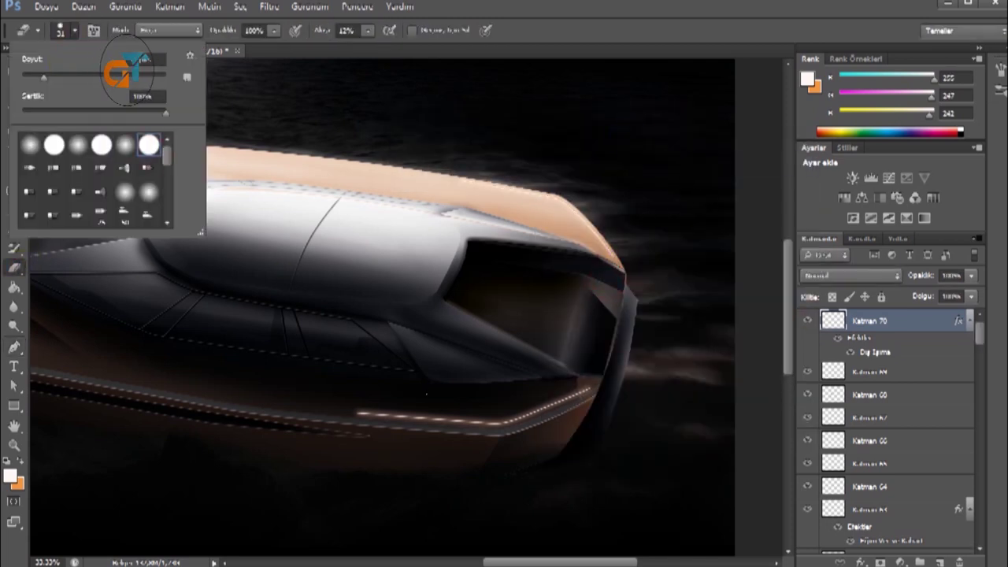
{"action": "left_click", "coordinate": [391, 410]}
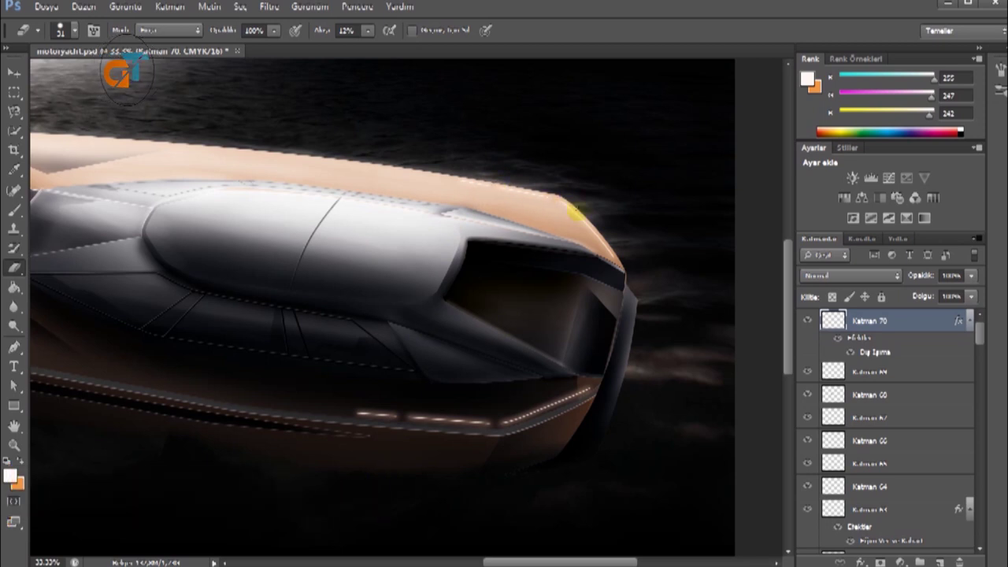
{"action": "key", "text": "ctrl+minus"}
{"action": "key", "text": "ctrl+minus"}
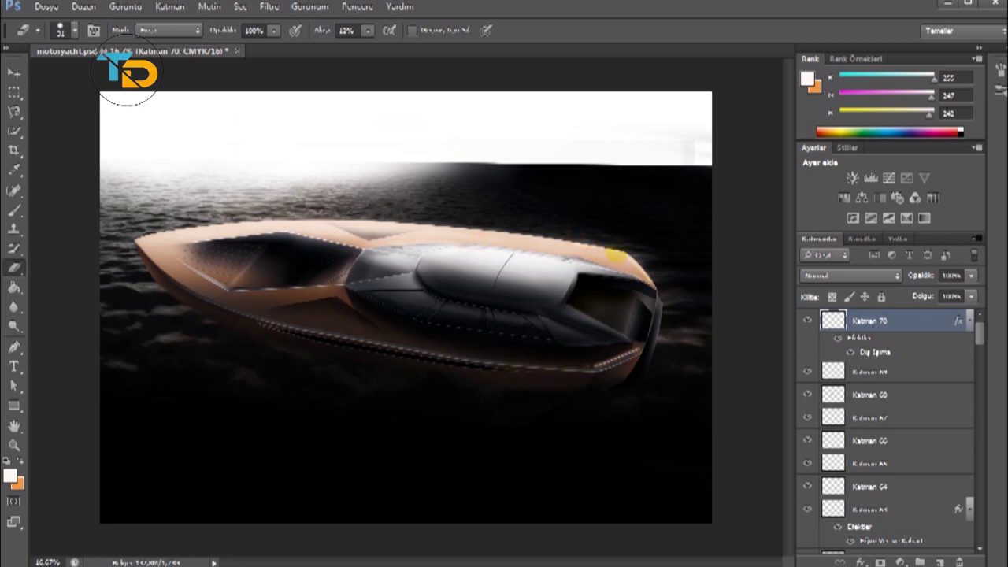
Add a new layer and brush-stroke a Pen path at the cockpit corner.
{"action": "left_click", "coordinate": [938, 561]}
{"action": "key", "text": "ctrl+plus"}
{"action": "key", "text": "ctrl+plus"}
{"action": "left_click_drag", "start_coordinate": [535, 562], "coordinate": [490, 562]}
{"action": "key", "text": "p"}
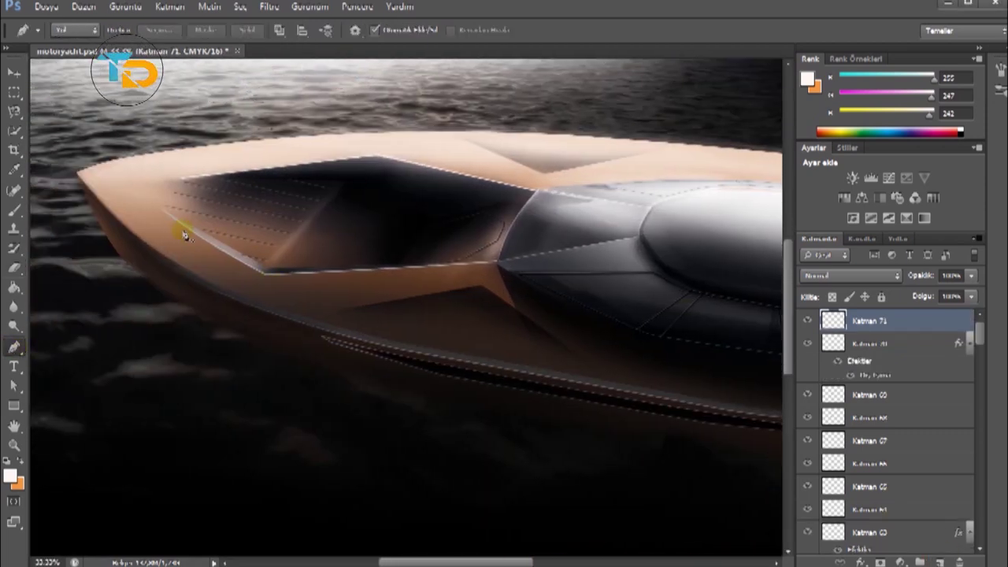
{"action": "left_click", "coordinate": [268, 277]}
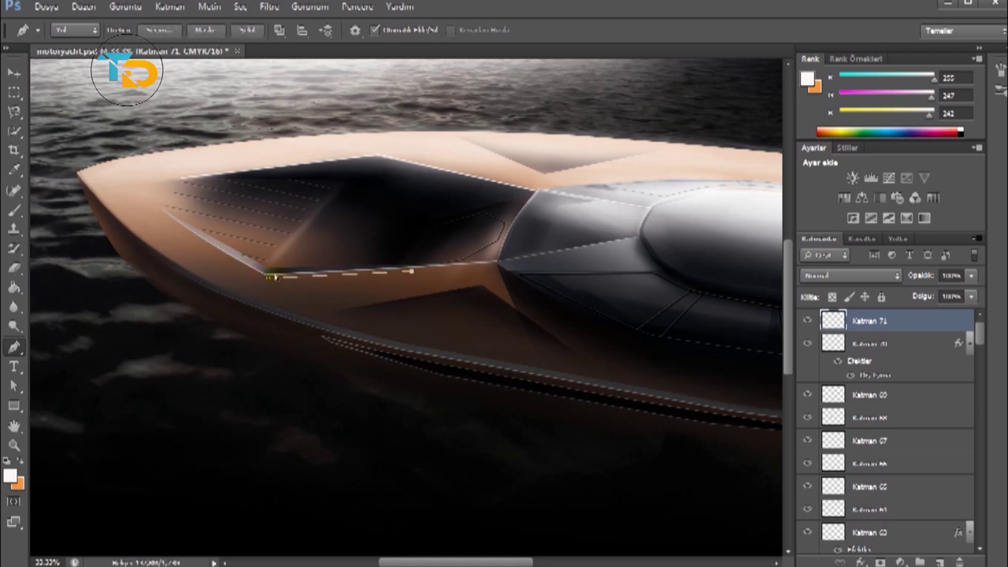
{"action": "right_click", "coordinate": [322, 218]}
{"action": "left_click", "coordinate": [377, 308]}
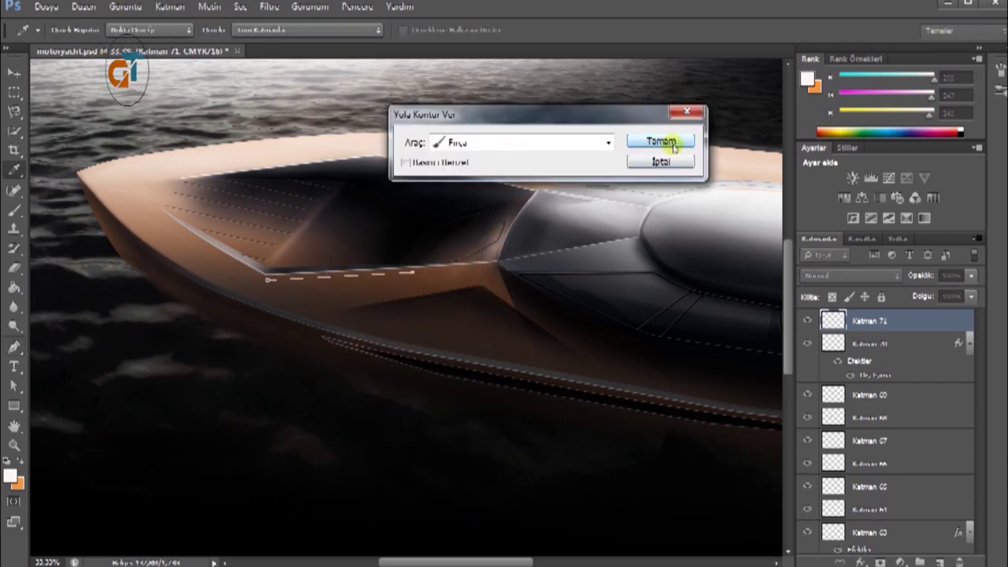
{"action": "left_click", "coordinate": [667, 145]}
Stroke a curved path along the bow's top edge with the brush, then delete the path.
{"action": "left_click", "coordinate": [94, 181]}
{"action": "left_click_drag", "start_coordinate": [144, 231], "coordinate": [124, 212]}
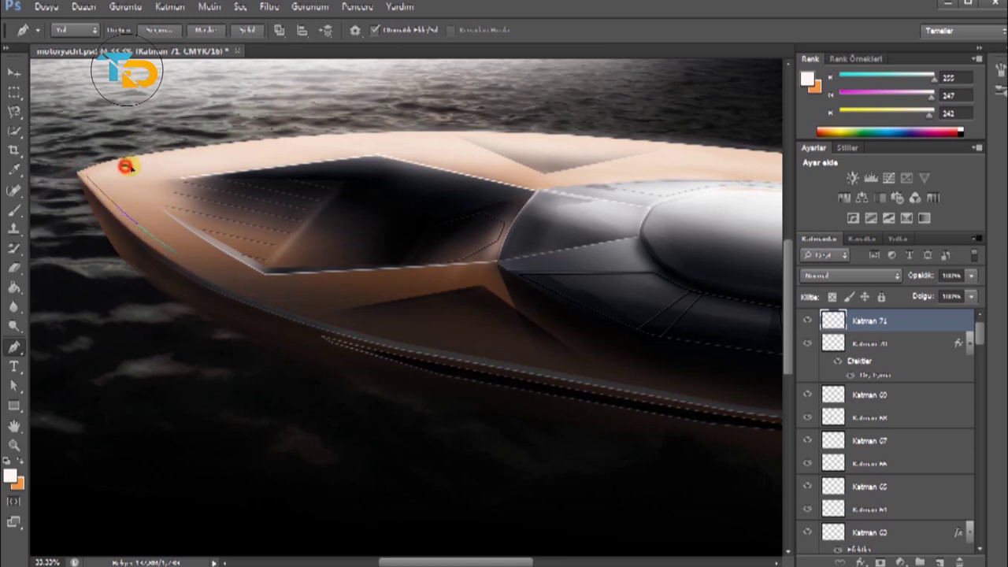
{"action": "left_click_drag", "start_coordinate": [107, 177], "coordinate": [118, 162]}
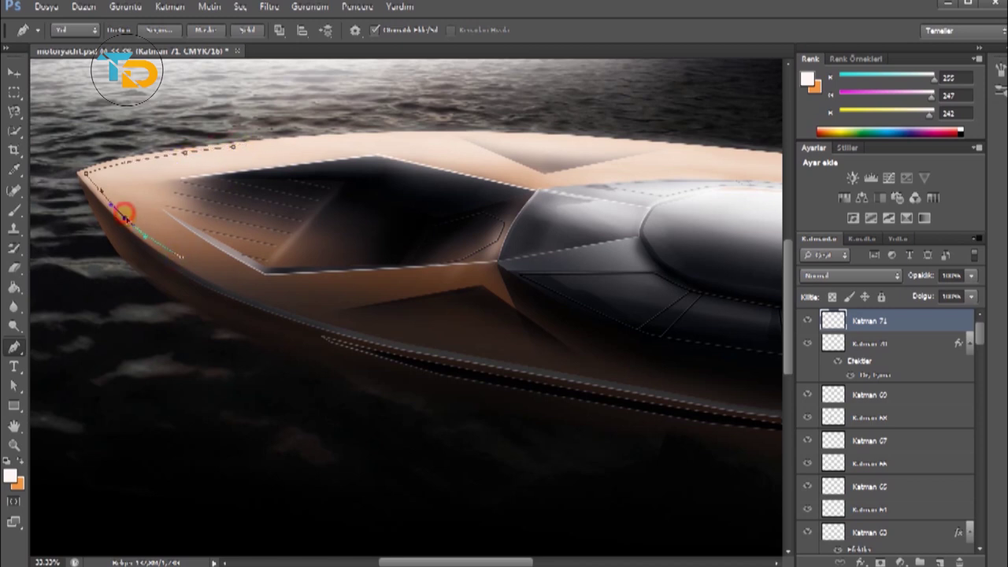
{"action": "left_click", "coordinate": [267, 143]}
{"action": "right_click", "coordinate": [232, 152]}
{"action": "left_click", "coordinate": [335, 254]}
{"action": "left_click", "coordinate": [668, 139]}
{"action": "right_click", "coordinate": [610, 113]}
{"action": "left_click", "coordinate": [650, 139]}
Give the accent line layer an orange Outer Glow sampled from the hull.
{"action": "right_click", "coordinate": [874, 323]}
{"action": "left_click", "coordinate": [873, 169]}
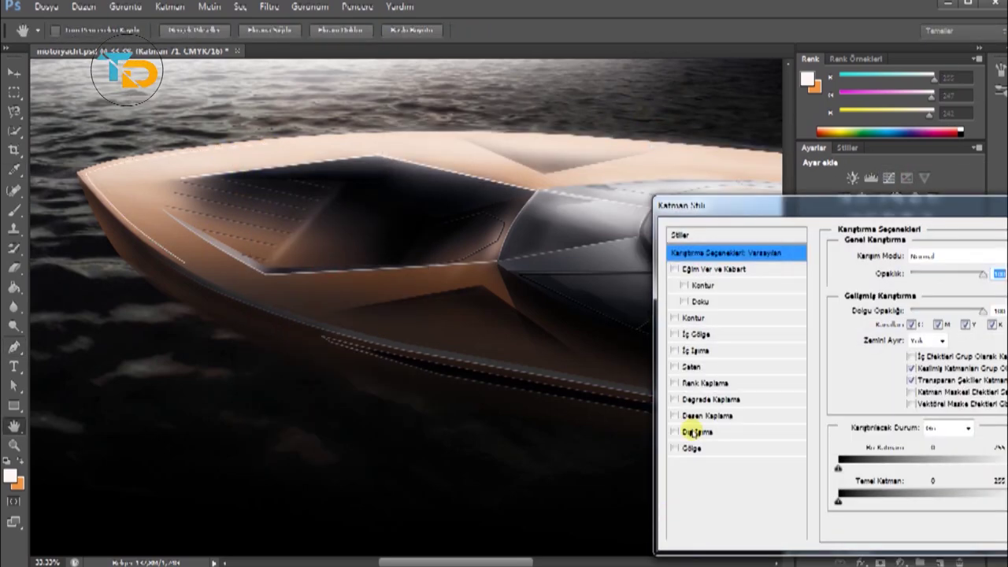
{"action": "left_click", "coordinate": [709, 430]}
{"action": "left_click", "coordinate": [878, 307]}
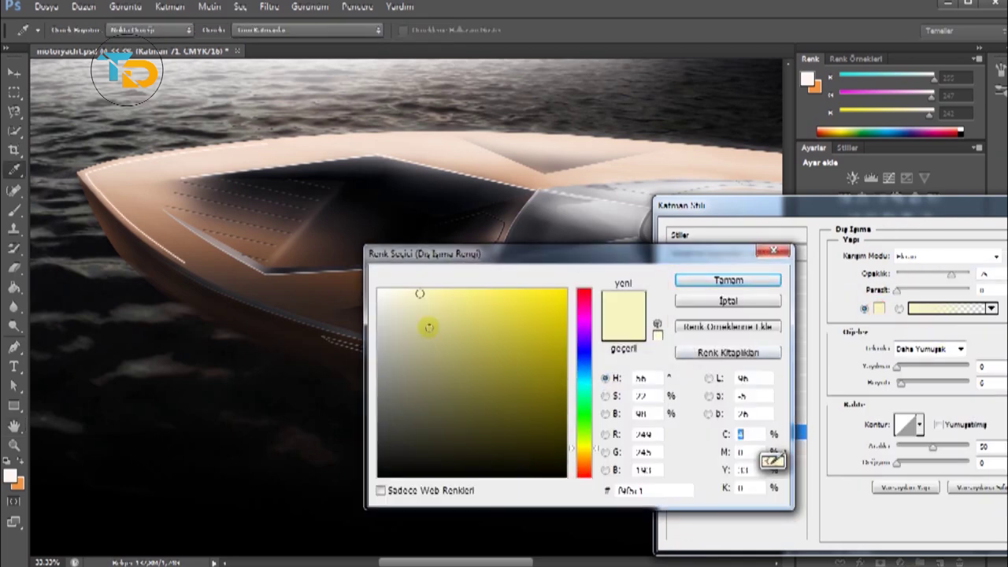
{"action": "left_click", "coordinate": [338, 141]}
{"action": "left_click", "coordinate": [441, 329]}
{"action": "left_click", "coordinate": [522, 331]}
{"action": "left_click", "coordinate": [728, 279]}
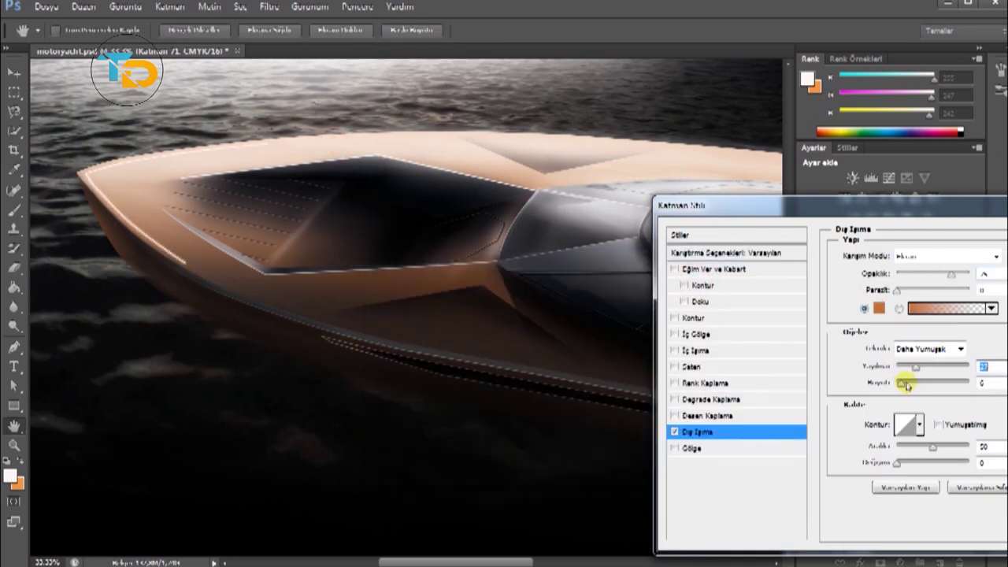
{"action": "key", "text": "Return"}
{"action": "key", "text": "e"}
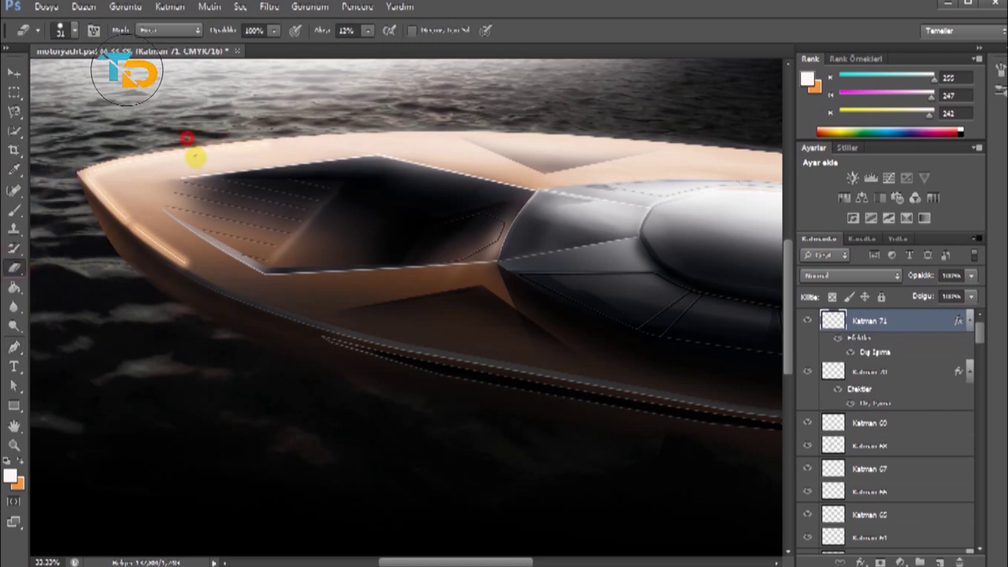
{"action": "key", "text": "ctrl+minus"}
{"action": "key", "text": "ctrl+minus"}
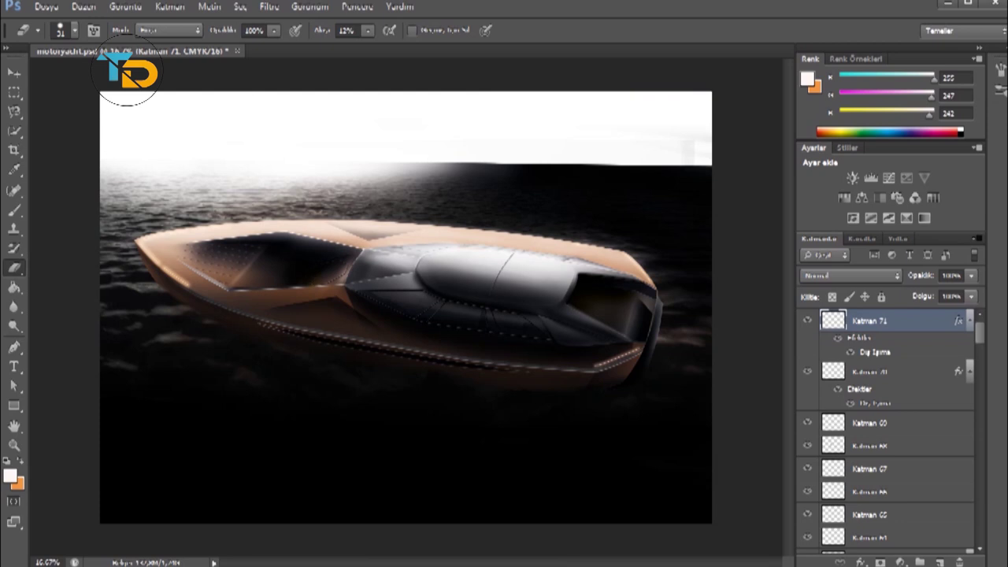
Tint the TD logo with a hull-brown Color Overlay, lower its opacity, and nudge it bottom-left.
{"action": "left_click", "coordinate": [969, 277]}
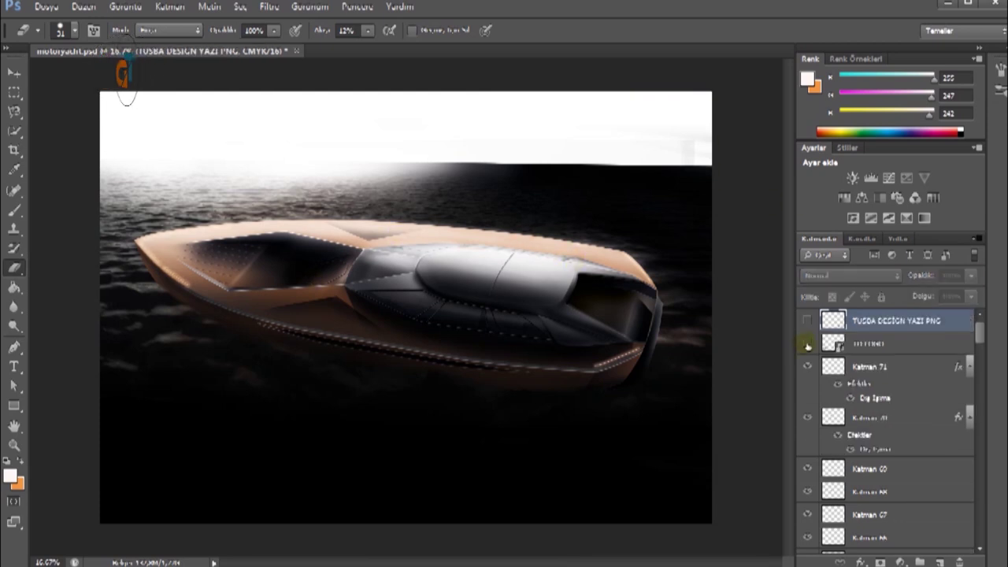
{"action": "right_click", "coordinate": [889, 321]}
{"action": "left_click", "coordinate": [921, 162]}
{"action": "left_click", "coordinate": [696, 382]}
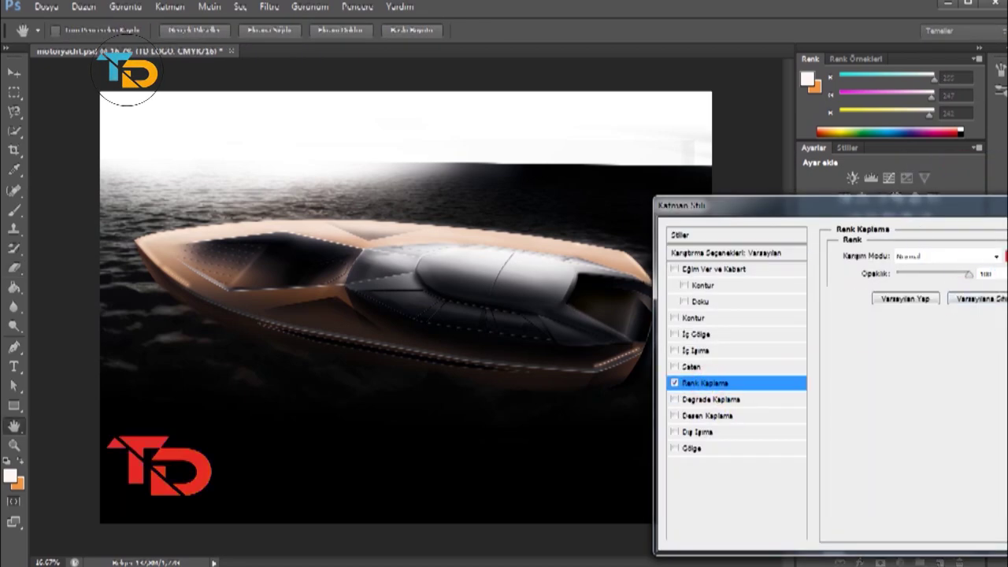
{"action": "left_click", "coordinate": [1001, 260]}
{"action": "left_click", "coordinate": [230, 278]}
{"action": "left_click", "coordinate": [366, 305]}
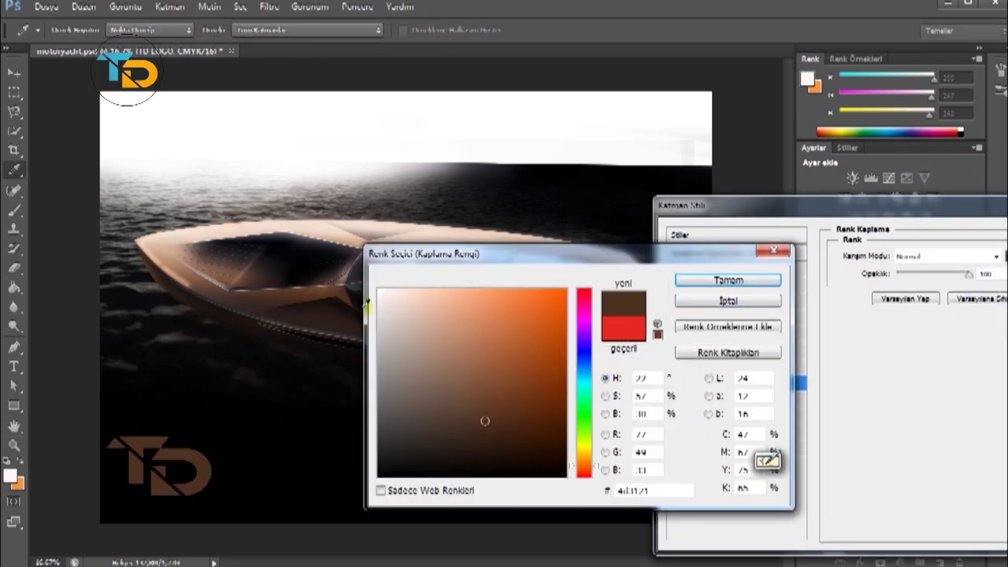
{"action": "left_click", "coordinate": [367, 304]}
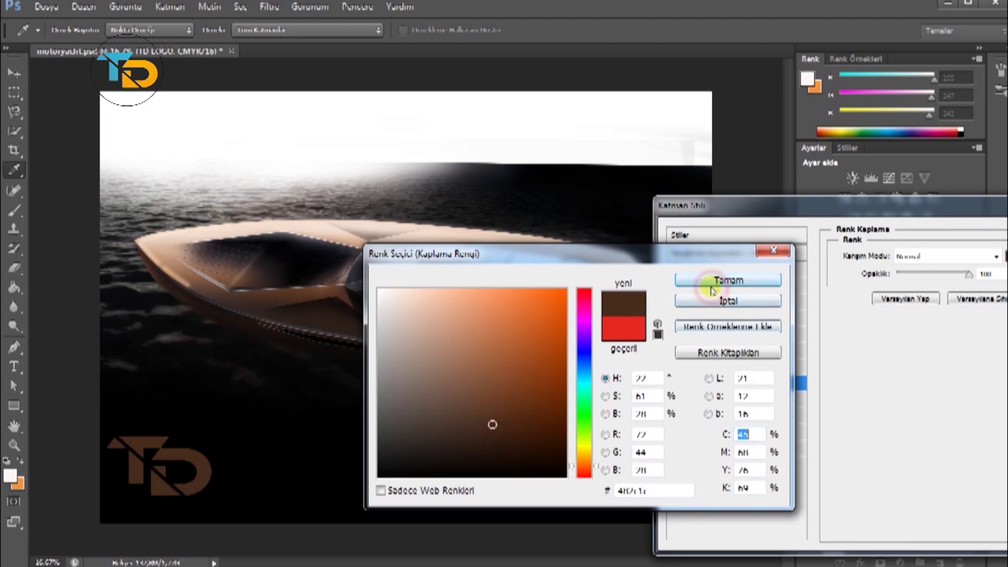
{"action": "left_click", "coordinate": [726, 280]}
{"action": "left_click_drag", "start_coordinate": [968, 273], "coordinate": [898, 275]}
{"action": "key", "text": "Return"}
{"action": "key", "text": "v"}
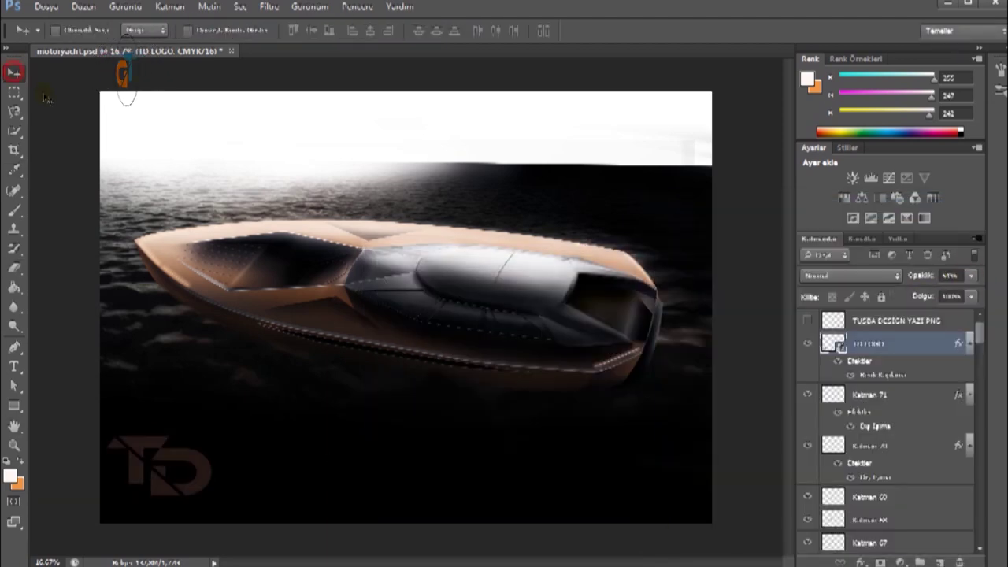
{"action": "left_click_drag", "start_coordinate": [176, 437], "coordinate": [191, 443]}
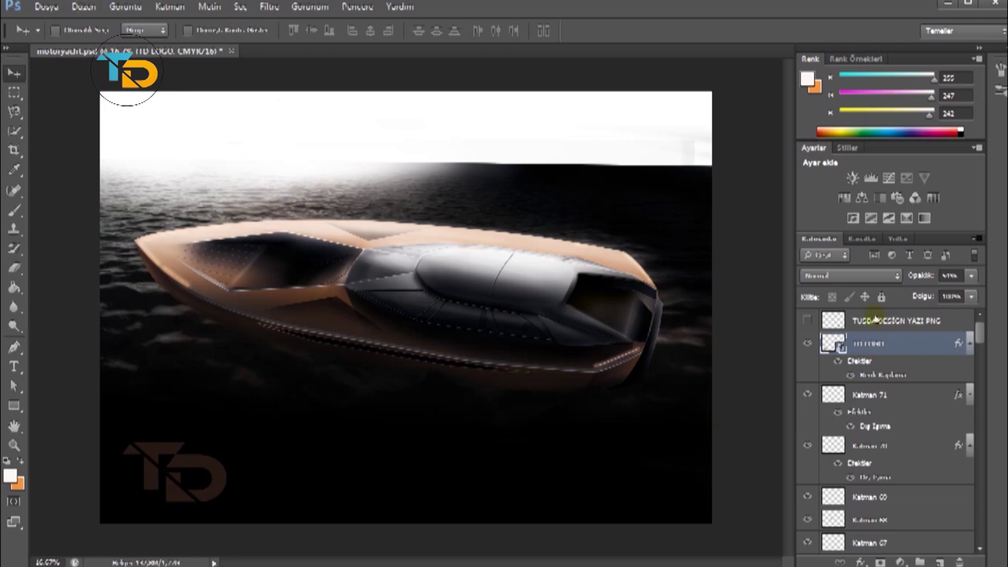
Tint the TUSBA DESIGN text brown, lower its opacity, and move it to the top-right sky.
{"action": "left_click", "coordinate": [807, 320]}
{"action": "right_click", "coordinate": [873, 319]}
{"action": "left_click", "coordinate": [882, 105]}
{"action": "left_click", "coordinate": [755, 382]}
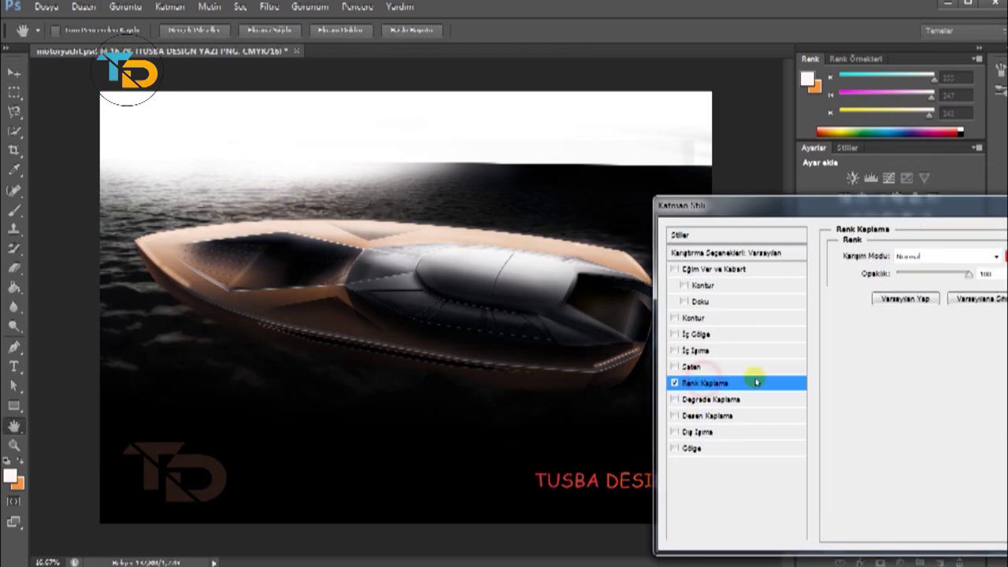
{"action": "left_click", "coordinate": [1005, 256]}
{"action": "left_click", "coordinate": [174, 472]}
{"action": "left_click", "coordinate": [727, 279]}
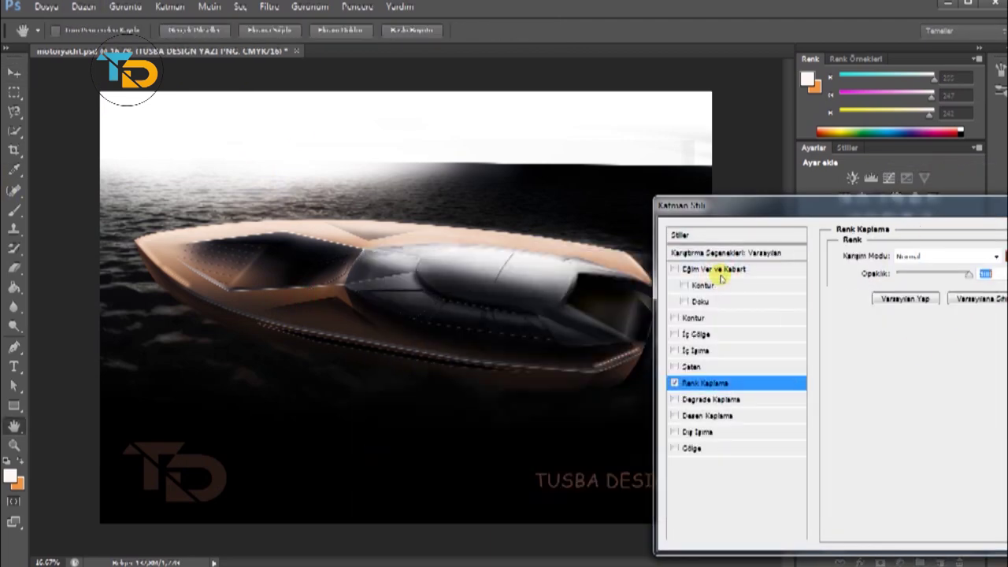
{"action": "key", "text": "Return"}
{"action": "left_click", "coordinate": [970, 275]}
{"action": "left_click_drag", "start_coordinate": [655, 477], "coordinate": [667, 152]}
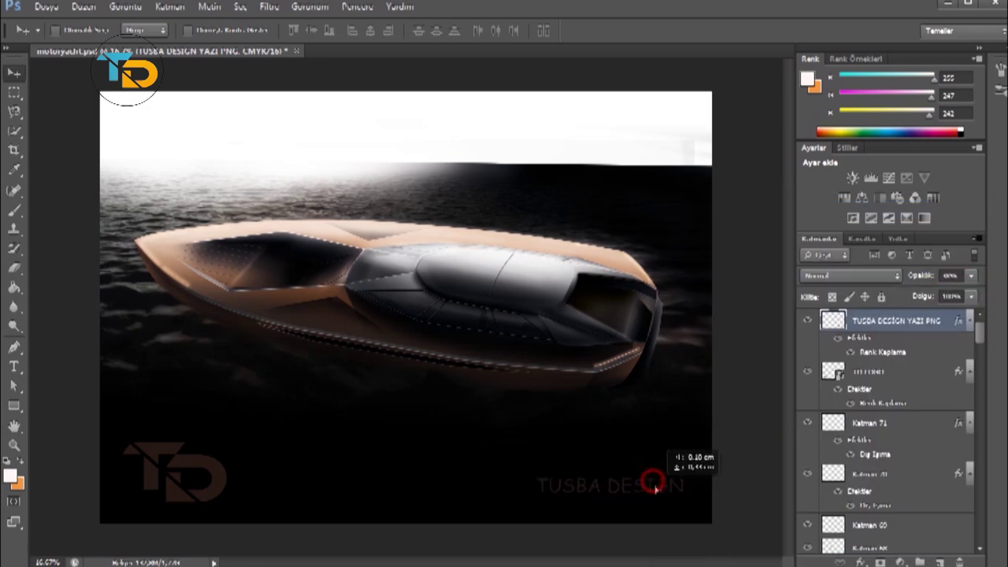
Paste the signature onto a new empty layer.
{"action": "key", "text": "m"}
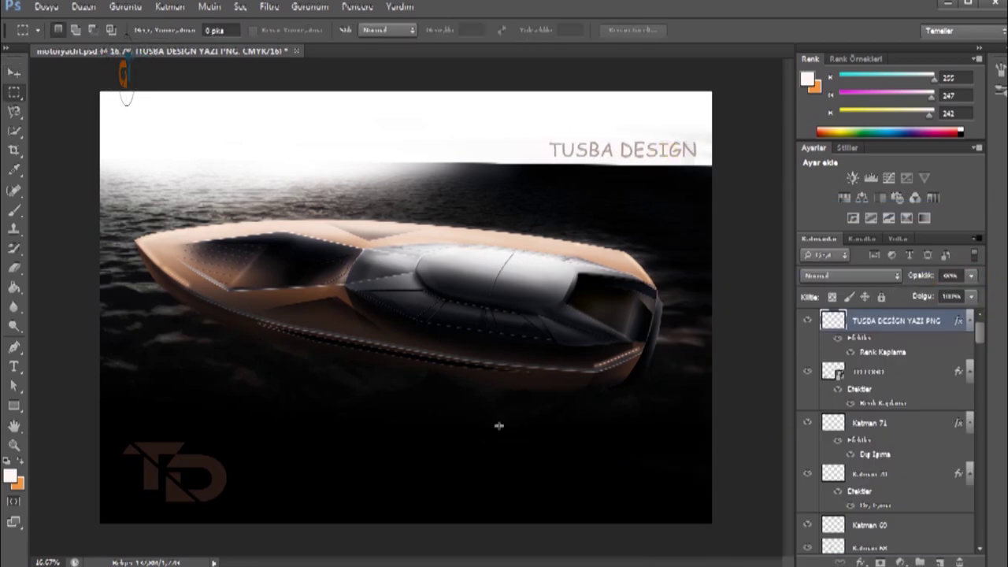
{"action": "key", "text": "ctrl+shift+alt+n"}
{"action": "left_click", "coordinate": [84, 6]}
Shrink the signature into the dark water below the stern and fade it to 60% opacity.
{"action": "left_click", "coordinate": [126, 281]}
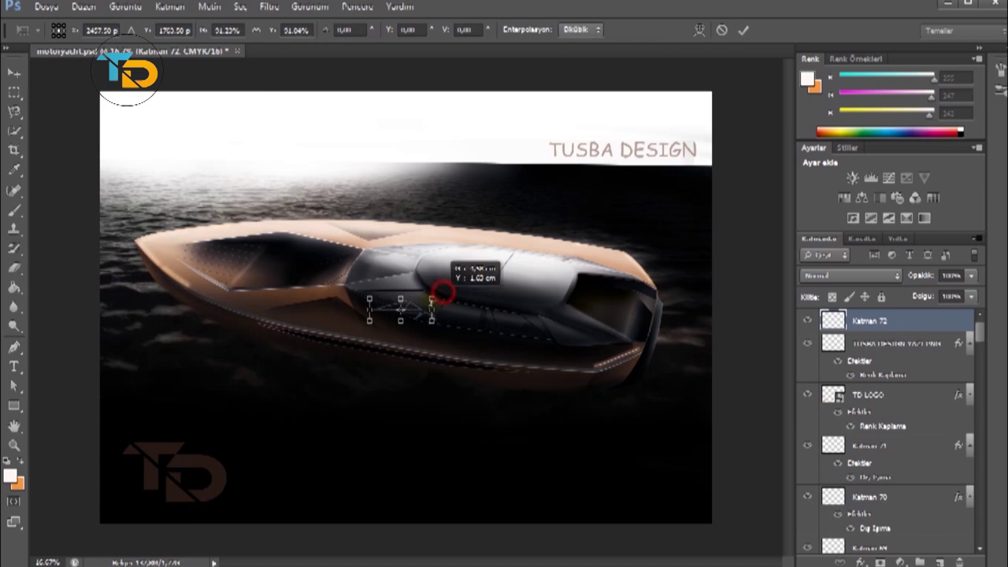
{"action": "left_click_drag", "start_coordinate": [443, 288], "coordinate": [413, 305]}
{"action": "left_click", "coordinate": [14, 72]}
{"action": "key", "text": "Return"}
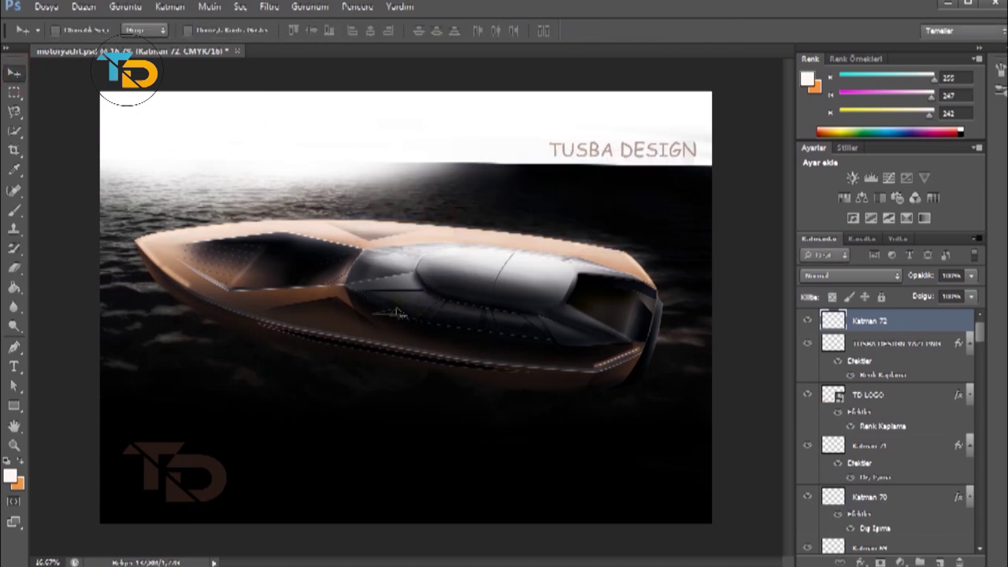
{"action": "left_click", "coordinate": [603, 416]}
{"action": "key", "text": "6"}
Hide the panels and zoom in so the image fills the window.
{"action": "scroll", "coordinate": [624, 386], "scroll_direction": "up", "scroll_amount": 3}
{"action": "scroll", "coordinate": [618, 402], "scroll_direction": "down", "scroll_amount": 3}
{"action": "key", "text": "Tab"}
{"action": "key", "text": "ctrl+plus"}
{"action": "left_click_drag", "start_coordinate": [998, 277], "coordinate": [997, 284]}
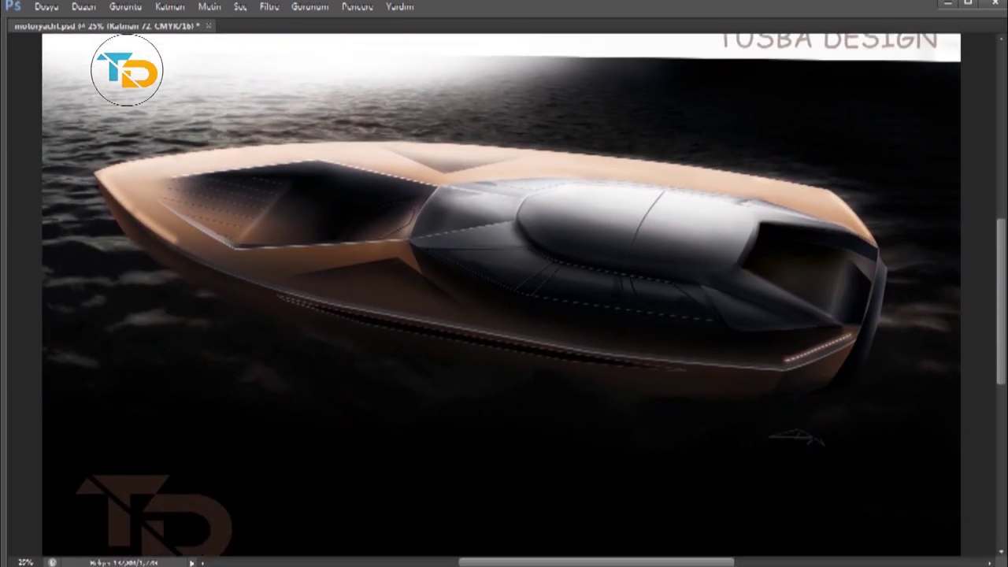